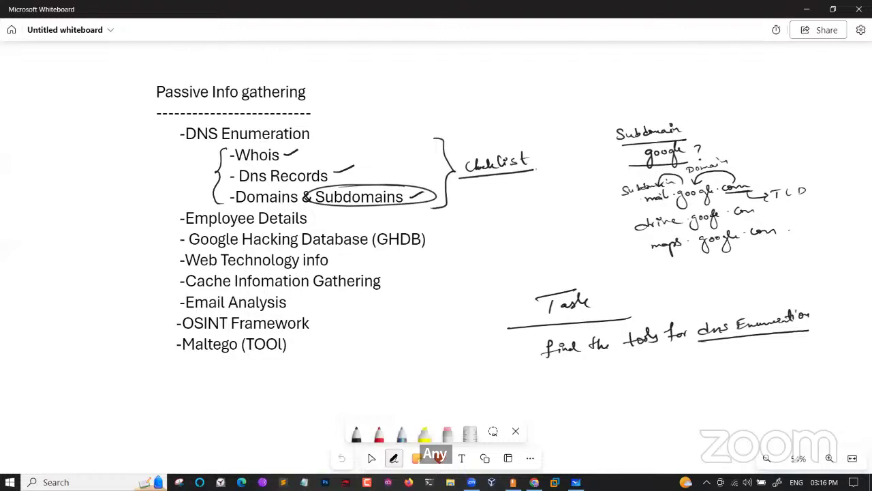
Draw a check mark beside 'Employee Details' on the passive info gathering checklist
drag(314, 218, 332, 210)
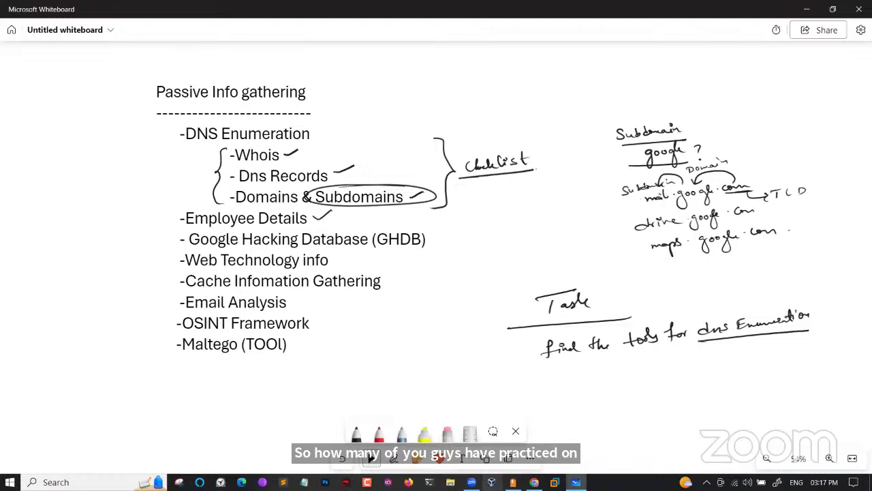
Start the kali-linux VM, show its window and dismiss the keyboard auto-capture notice
key(alt+Tab)
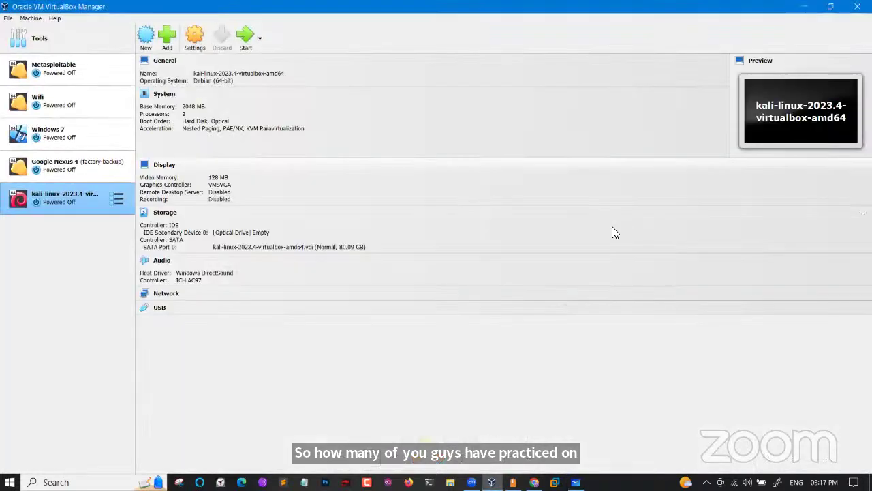
click(251, 49)
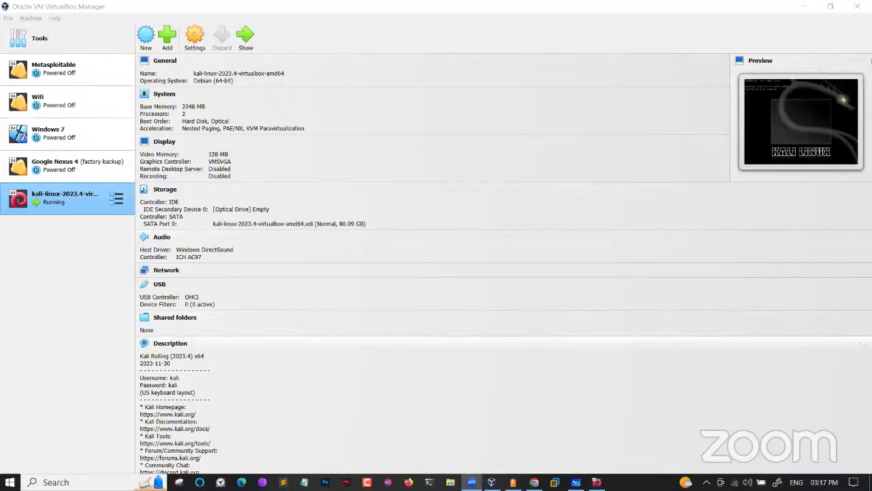
click(598, 482)
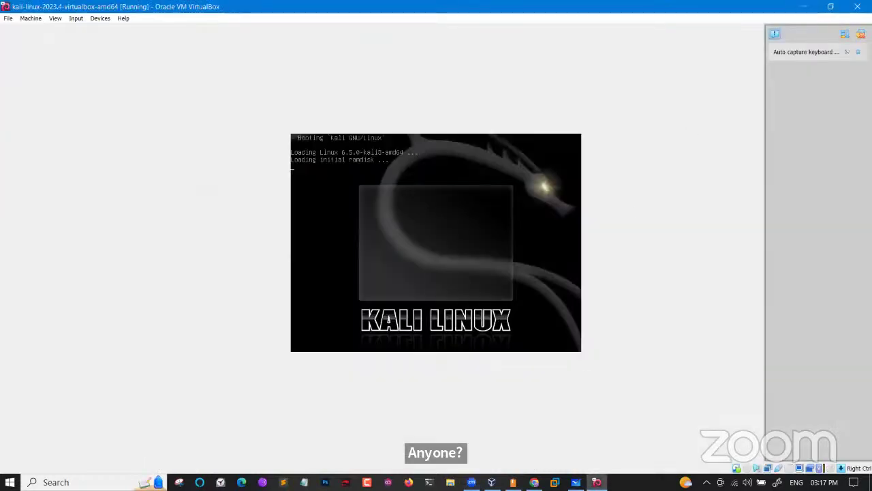
click(861, 34)
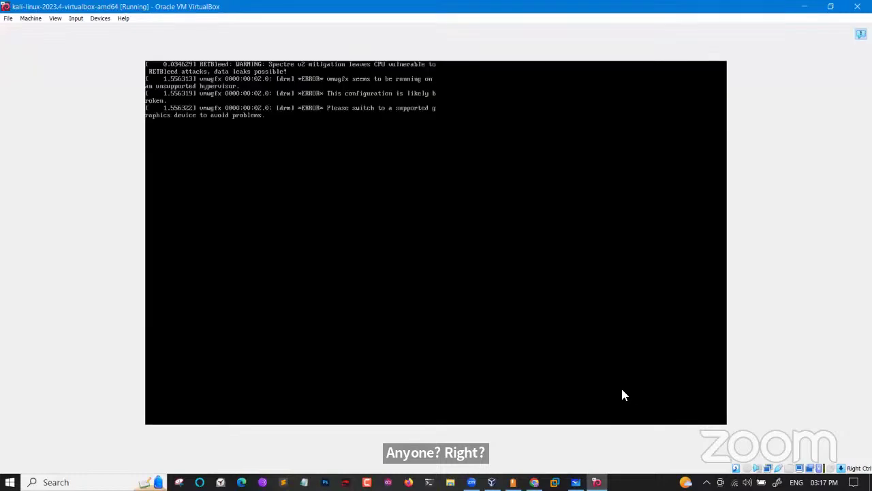
key(alt+Tab)
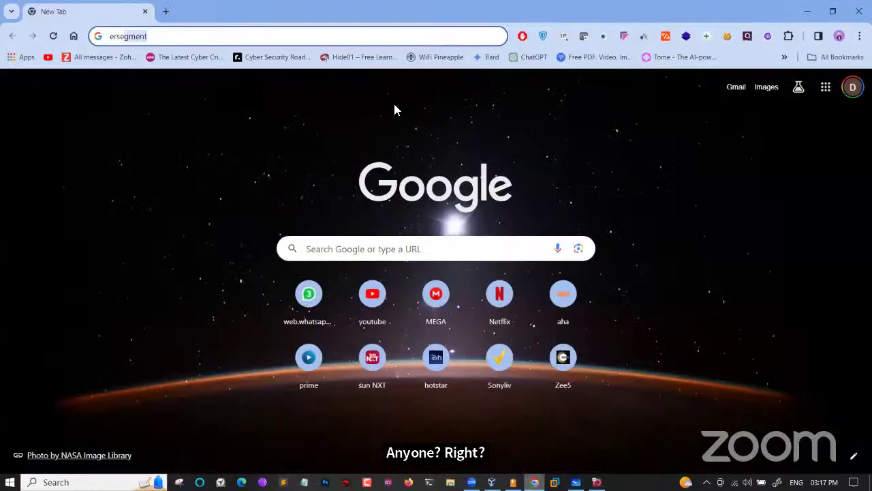
Search Google for 'github' in a fresh Chrome tab
click(165, 11)
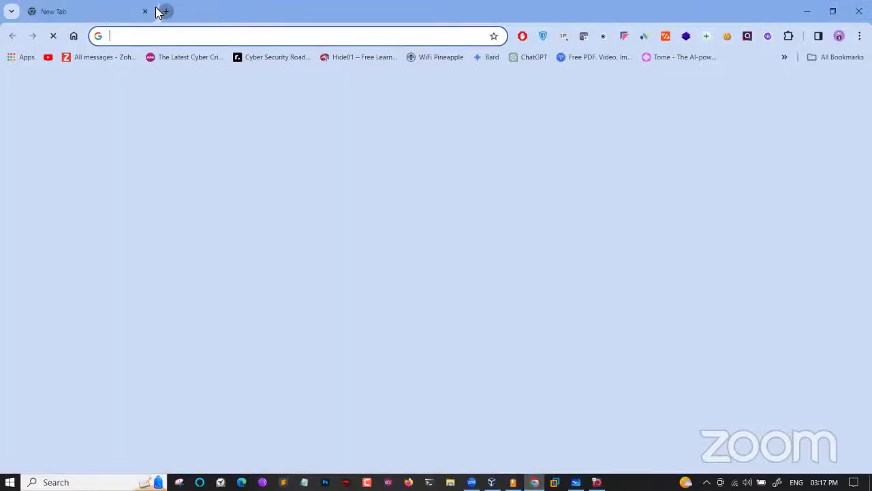
click(145, 12)
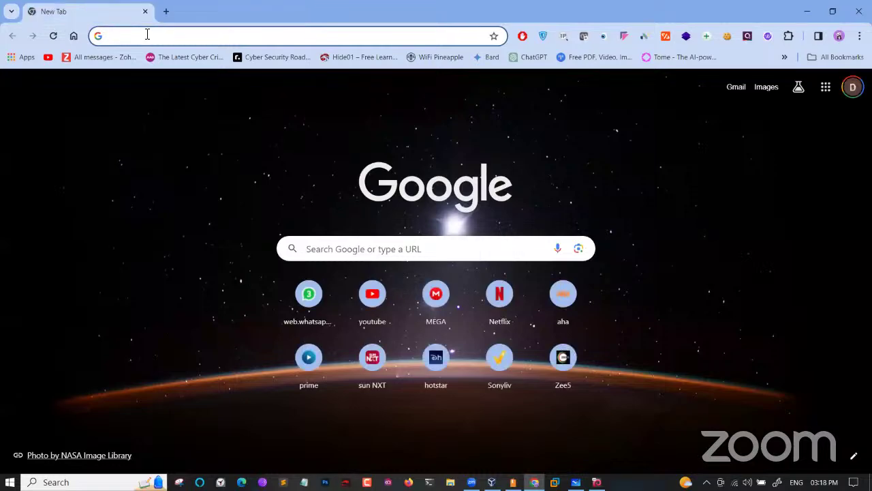
text(github.c)
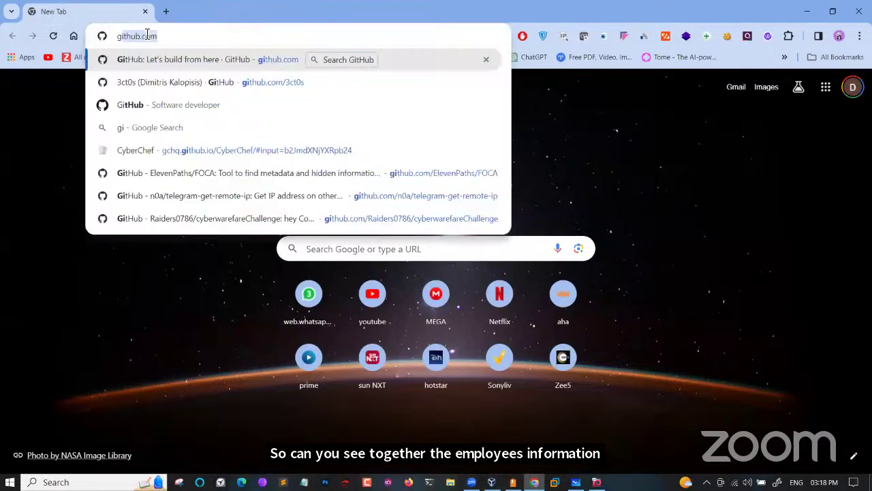
key(BackSpace)
key(BackSpace)
key(BackSpace)
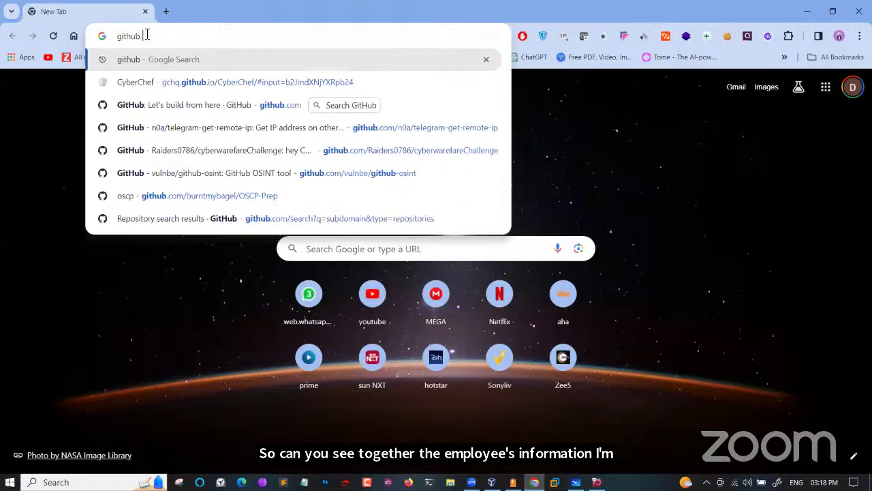
key(Return)
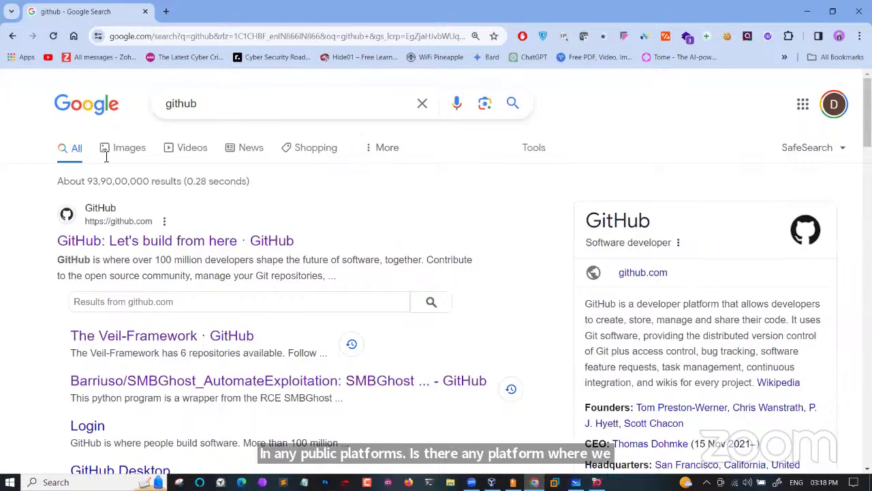
Open the GitHub homepage from the results and focus its site search box
click(169, 240)
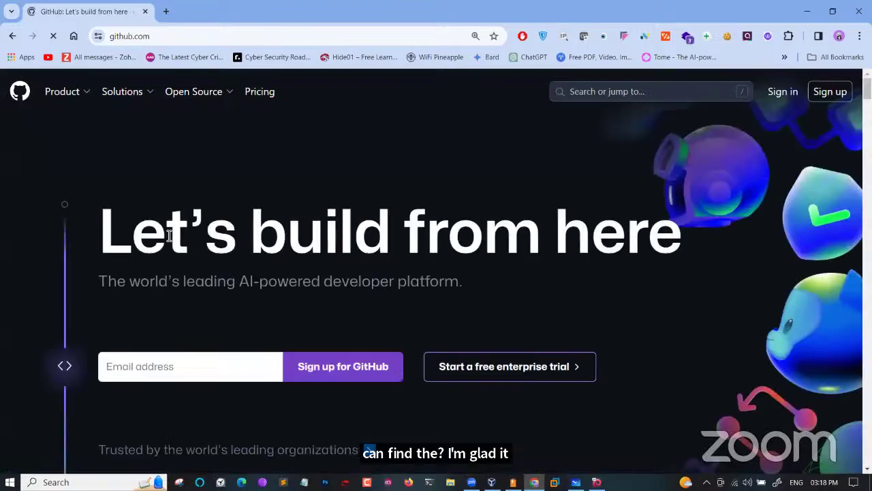
click(588, 92)
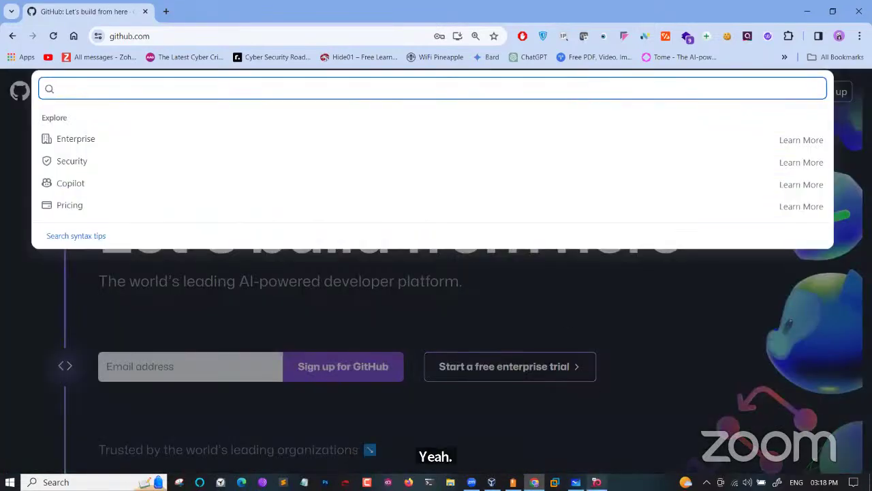
key(alt+Tab)
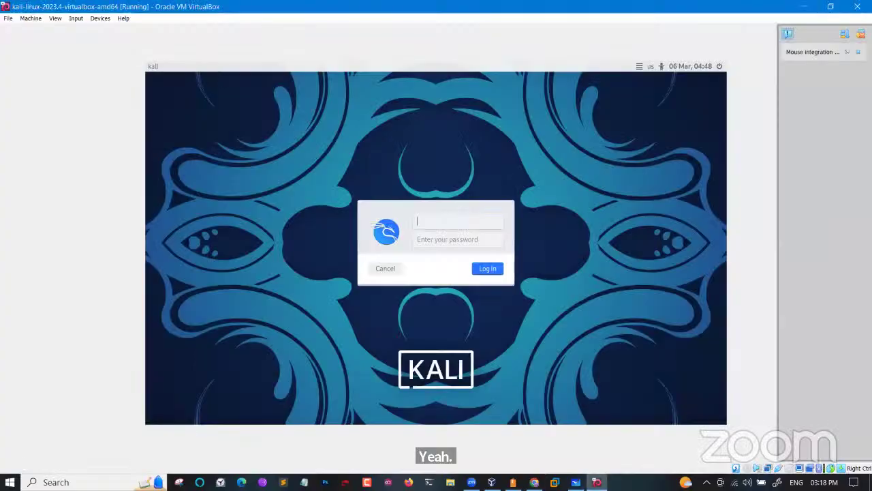
Log in to the Kali session with the default username and password
text(root)
key(Tab)
text(toor)
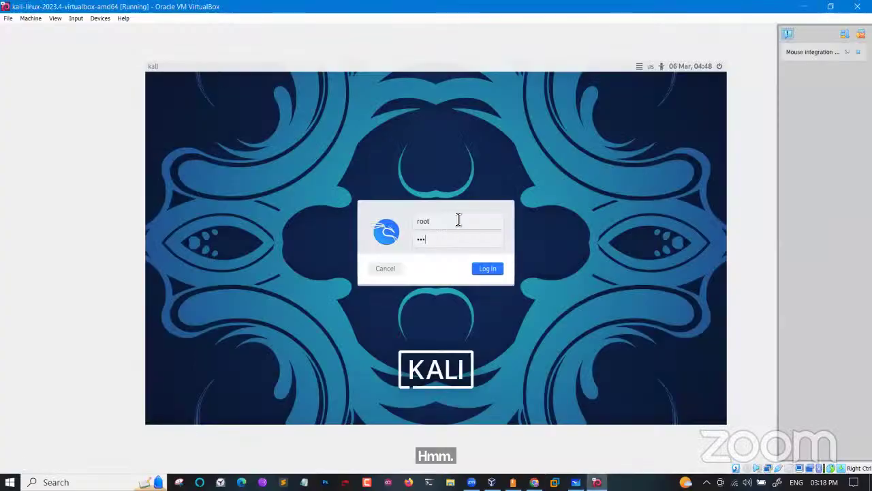
key(Return)
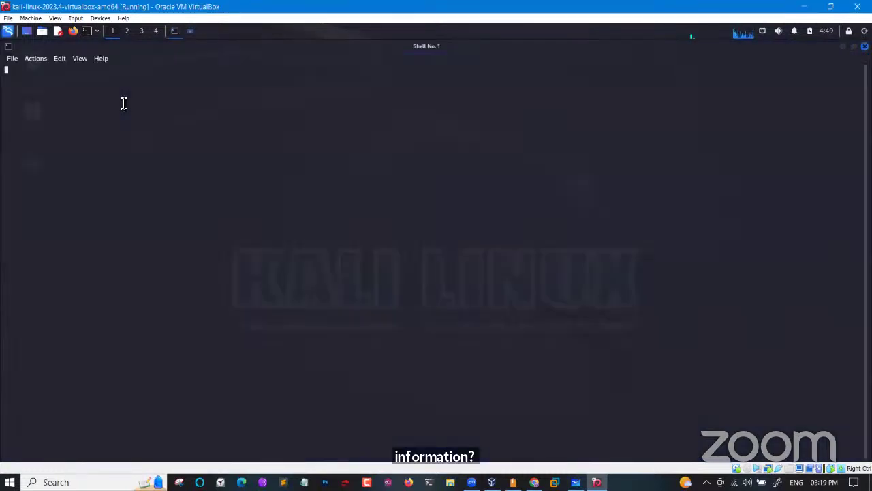
Enlarge the terminal font and run theHarvester without arguments to show its 4.4.4 banner
key(ctrl+plus)
key(ctrl+plus)
key(ctrl+plus)
key(ctrl+plus)
key(ctrl+plus)
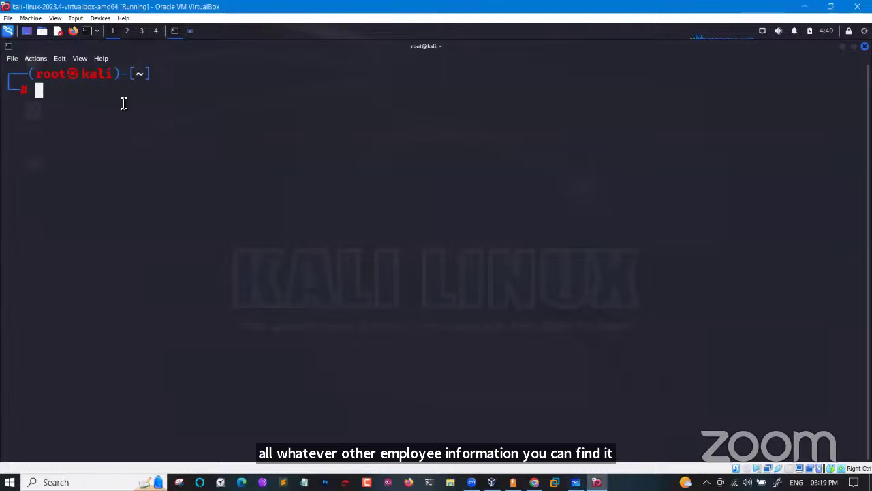
text(theHa)
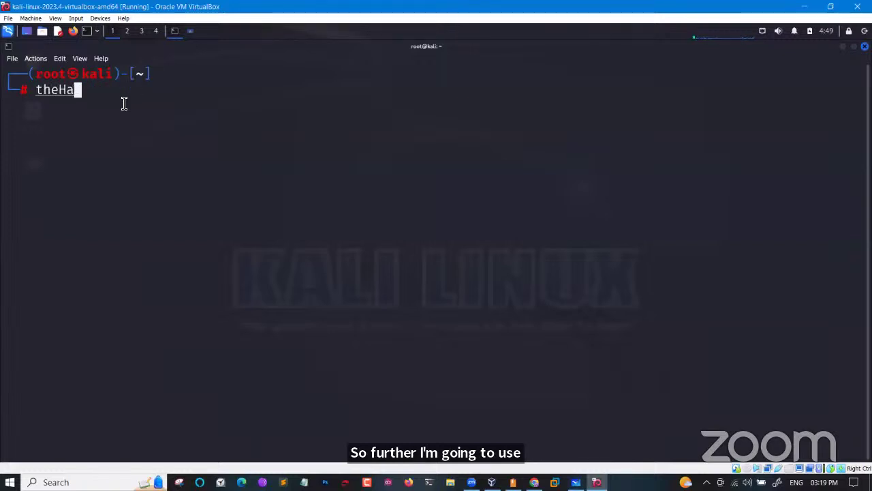
key(Tab)
key(Tab)
key(Return)
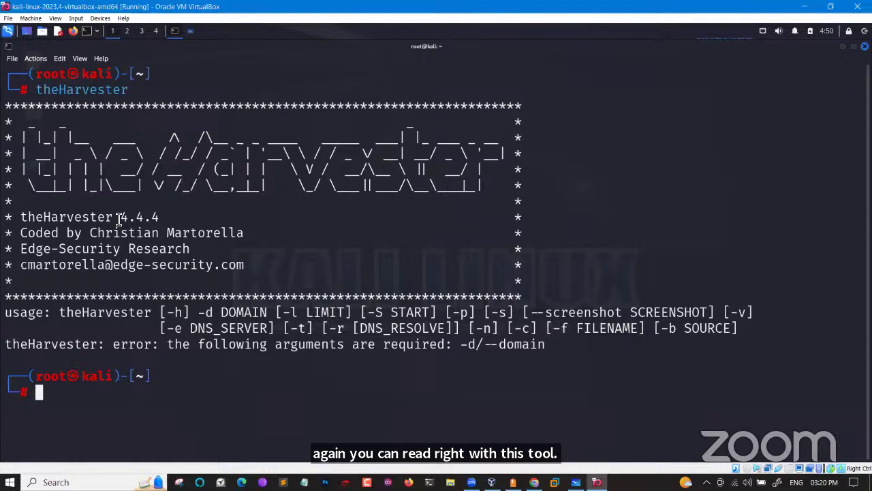
drag(121, 217, 162, 217)
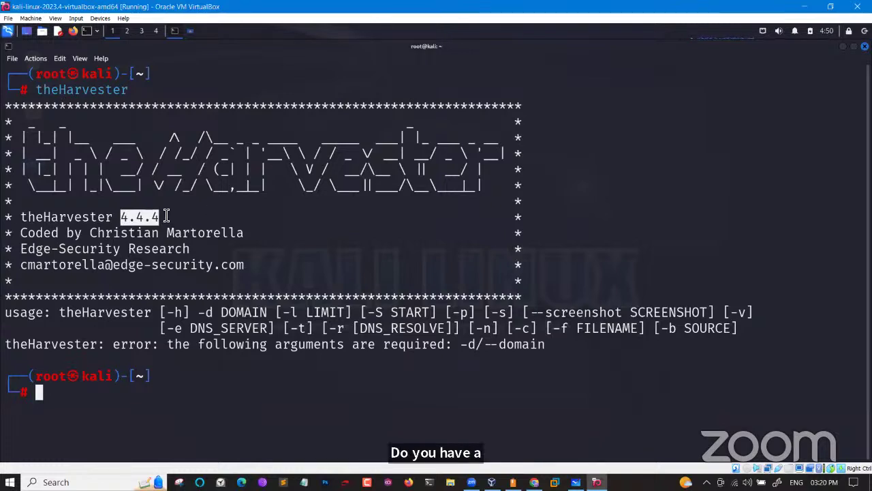
key(Up)
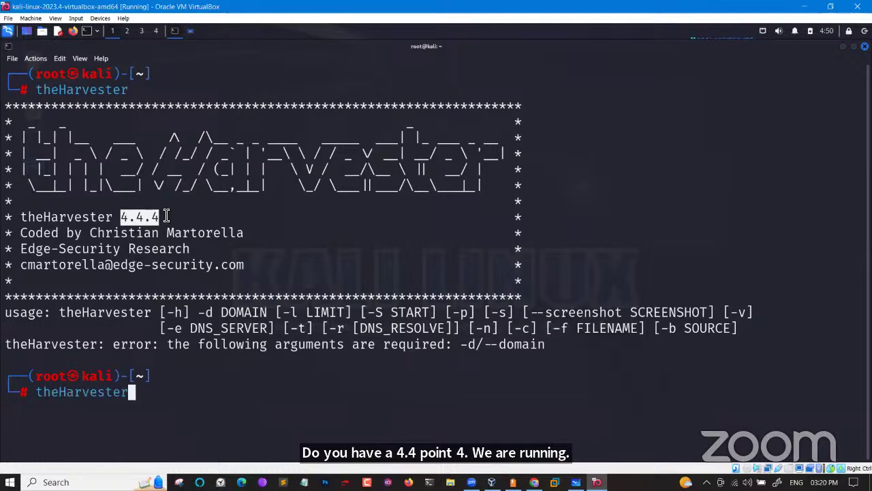
text(--help)
key(Return)
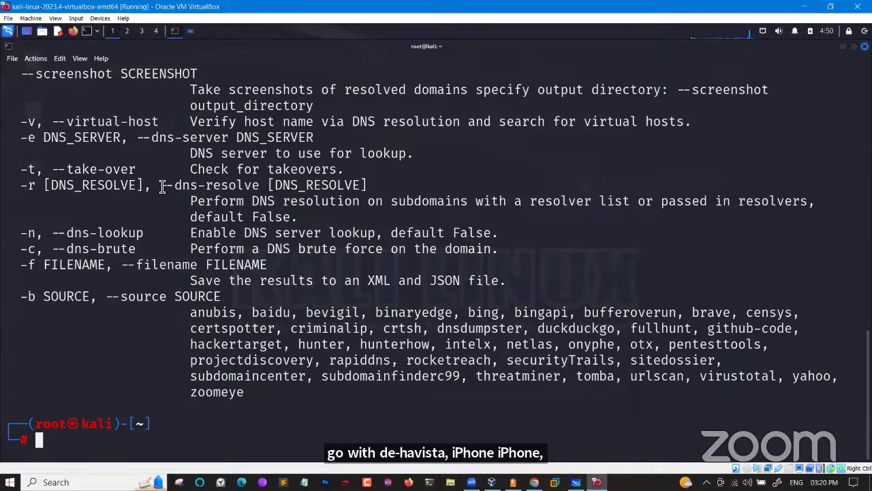
drag(196, 315, 261, 392)
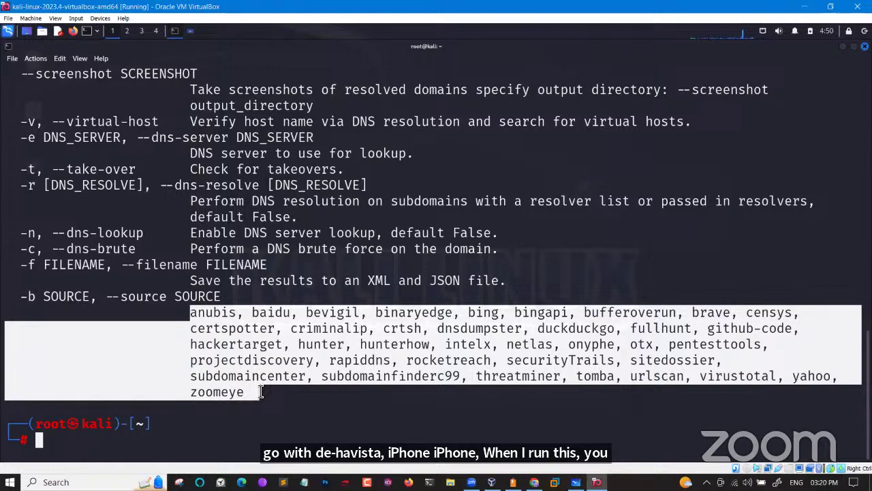
click(261, 393)
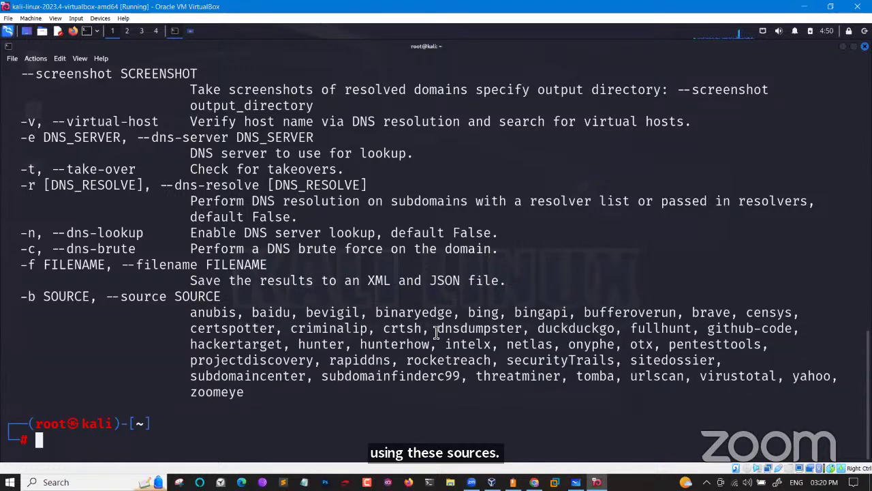
double_click(516, 330)
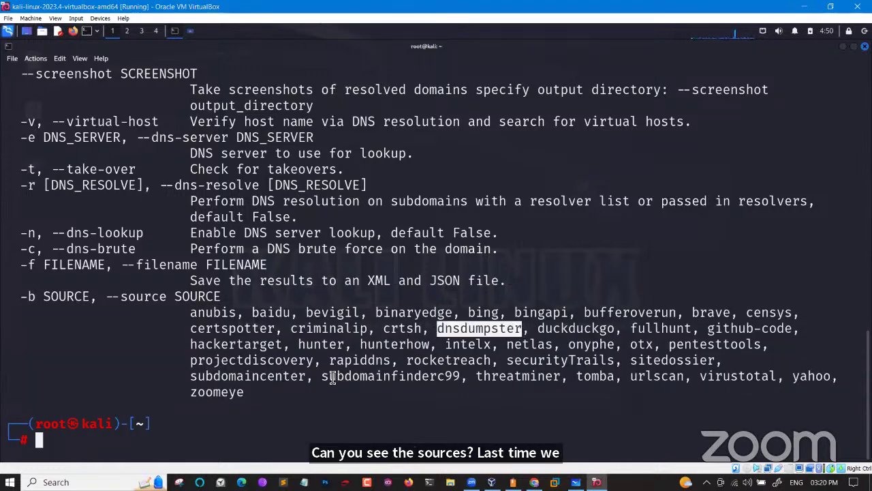
drag(332, 379, 413, 379)
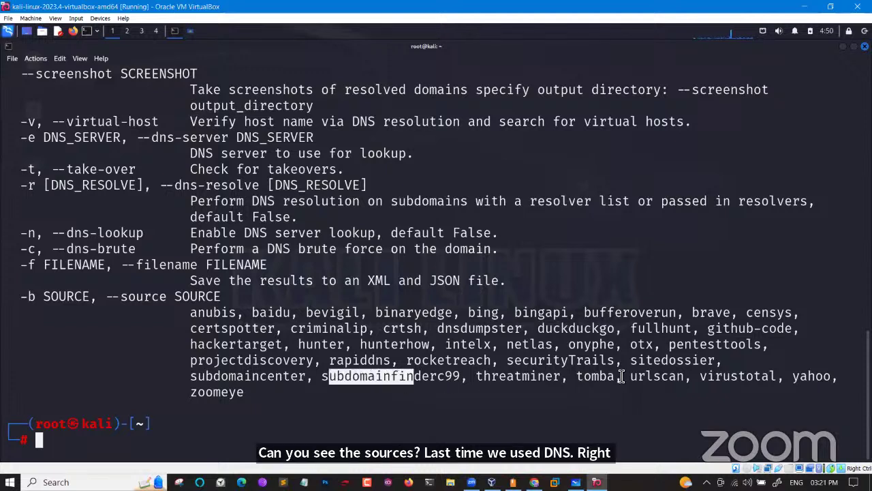
drag(738, 377, 707, 376)
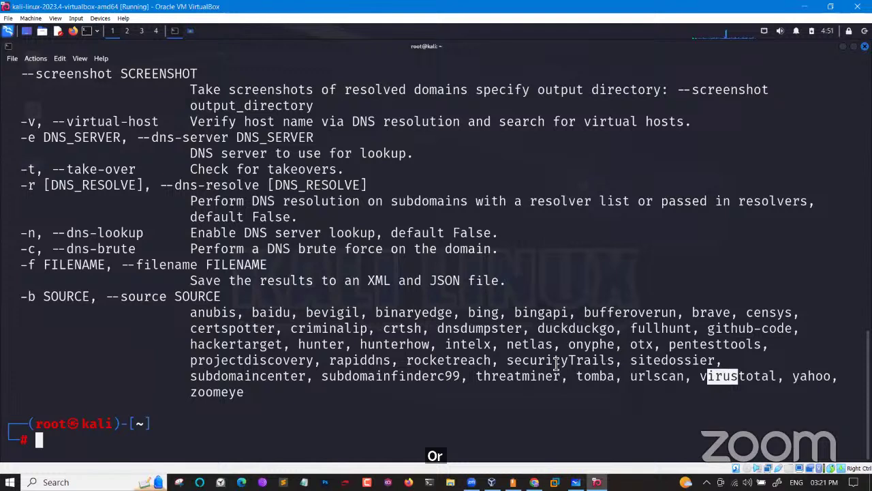
drag(608, 360, 530, 362)
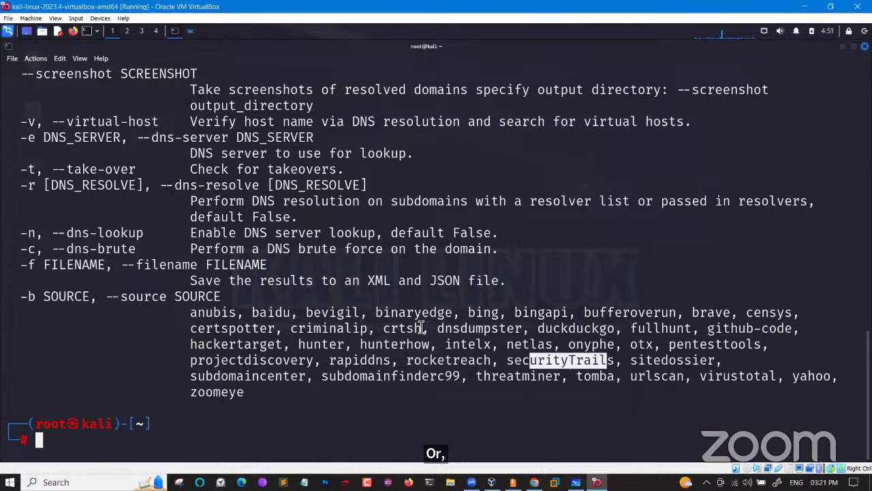
drag(430, 329, 387, 329)
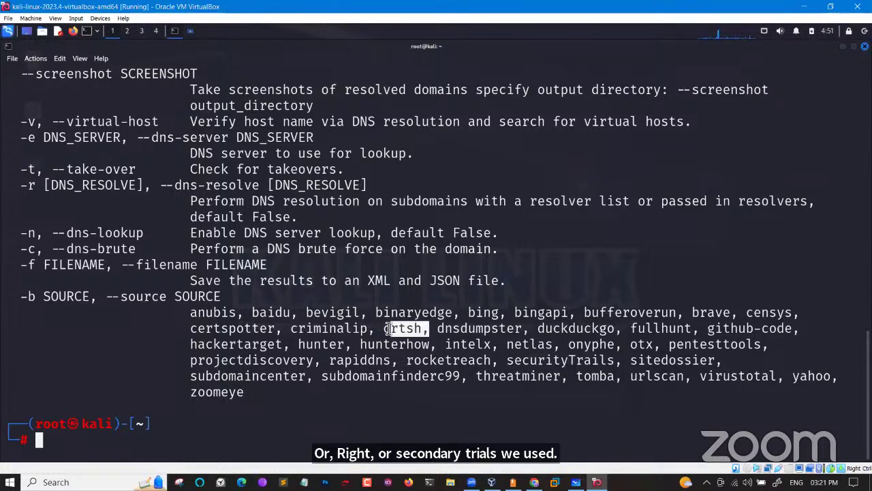
drag(748, 313, 785, 314)
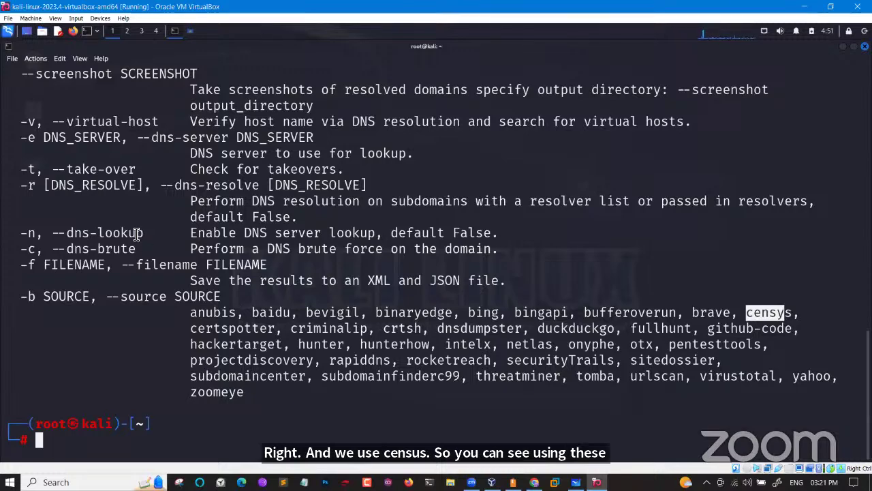
scroll(136, 234, up, 3)
scroll(136, 234, up, 4)
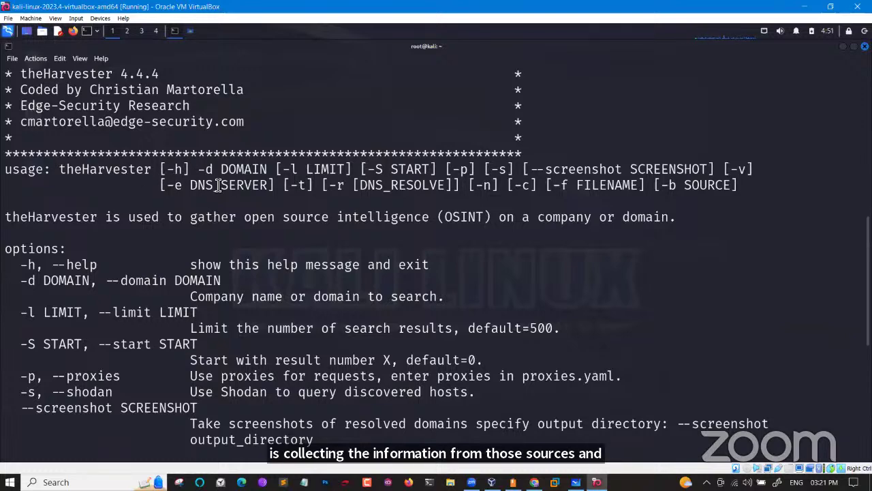
scroll(218, 185, down, 7)
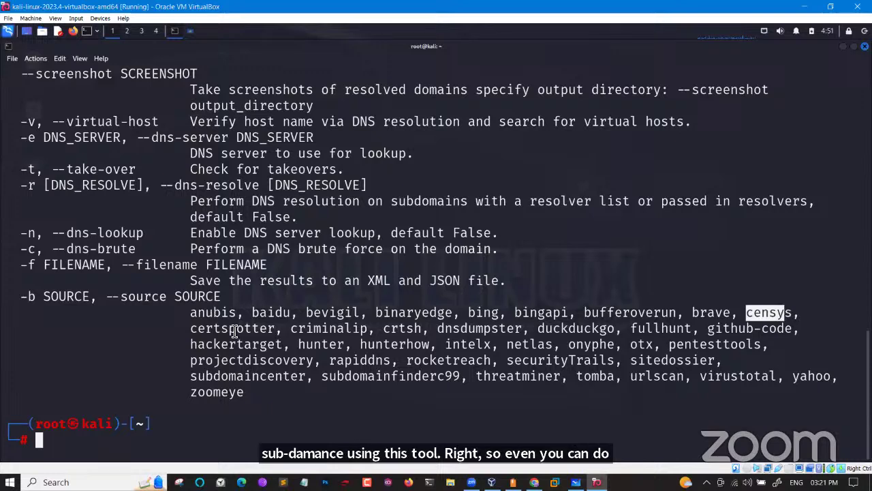
drag(192, 315, 251, 391)
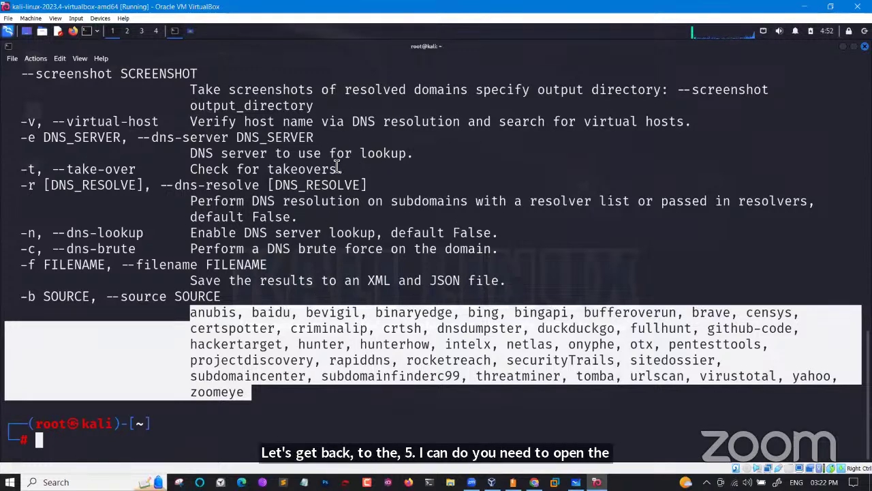
Search 'theharvester github' in Firefox and open the laramies/theHarvester repository
click(75, 32)
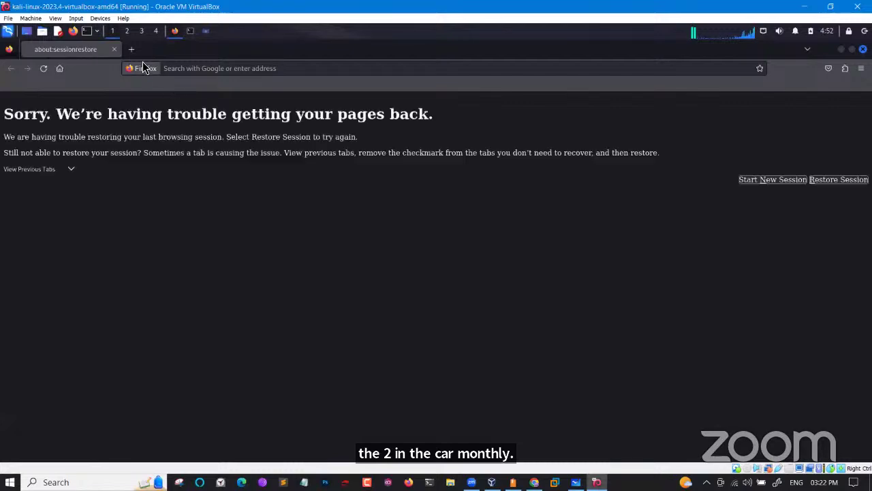
click(136, 50)
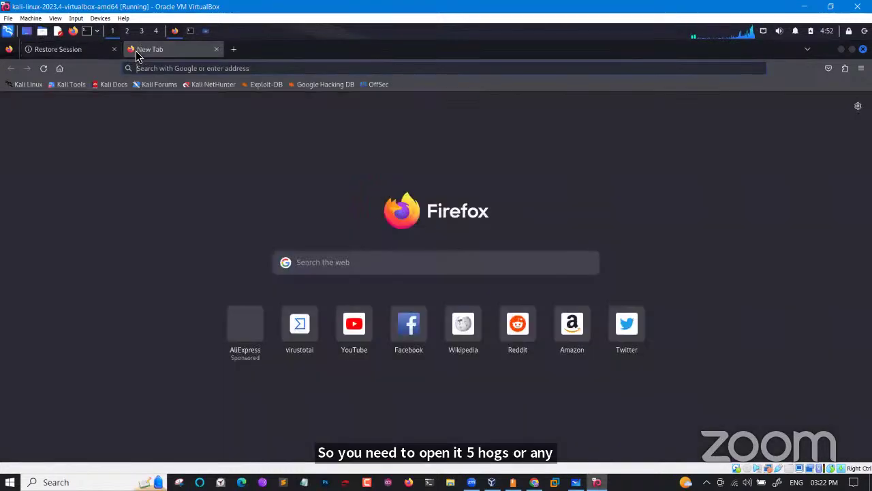
text(thehar)
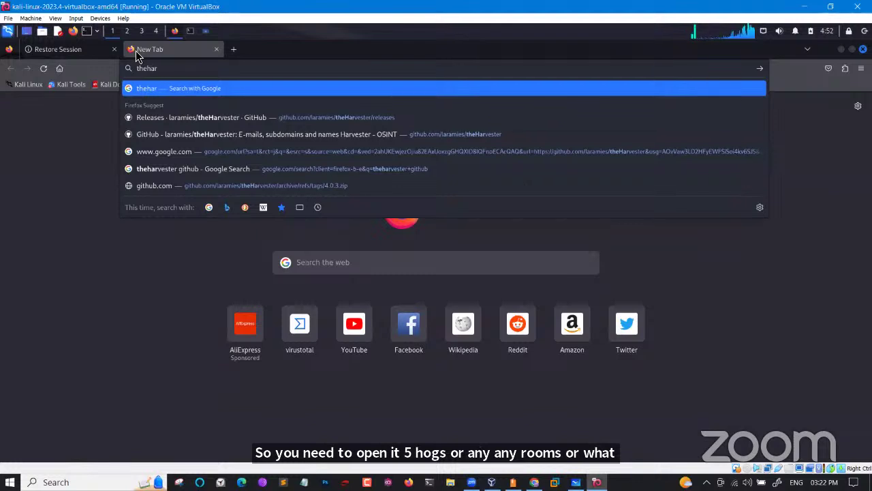
text(vester)
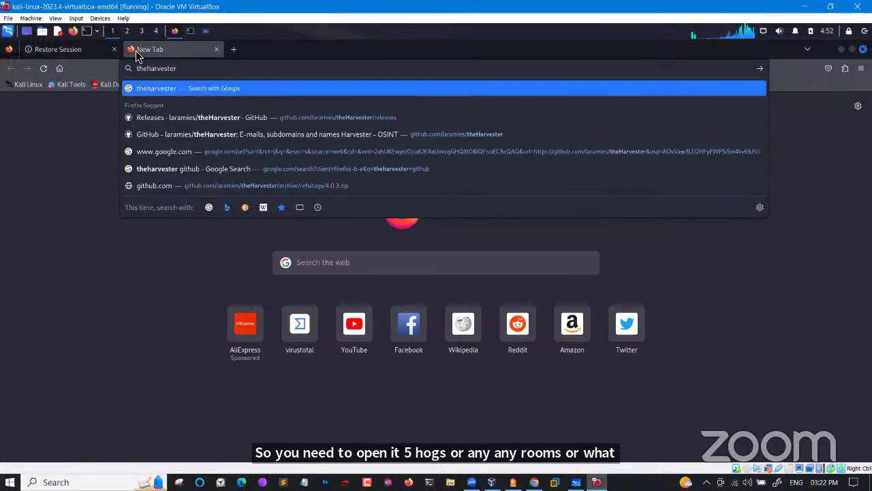
text( github)
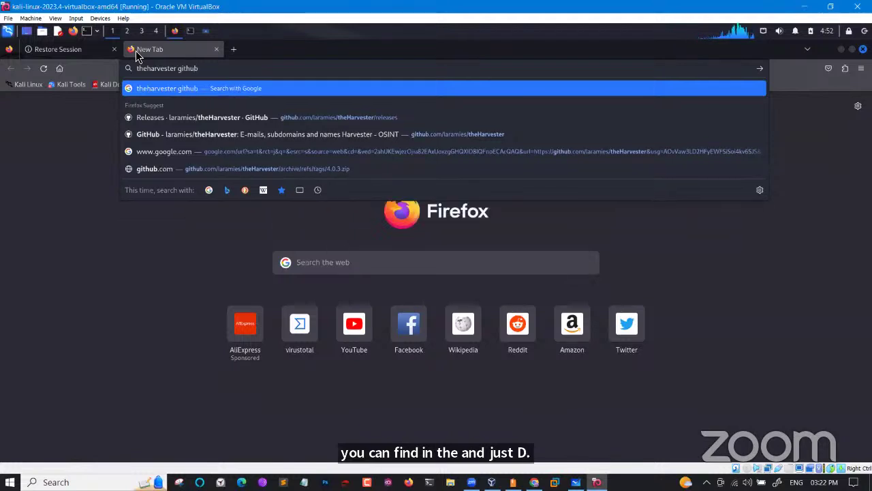
key(Return)
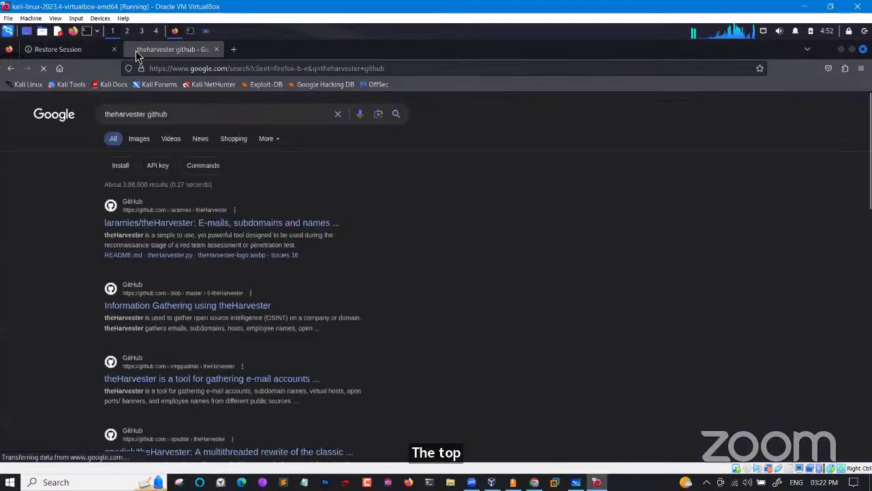
click(152, 225)
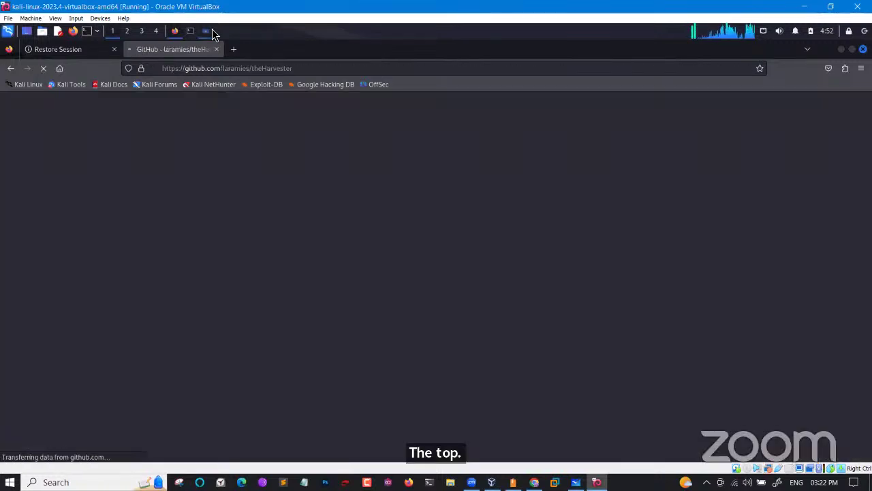
Permanently delete the old theHarvester-4.0.3 folder and zip from Downloads
click(211, 32)
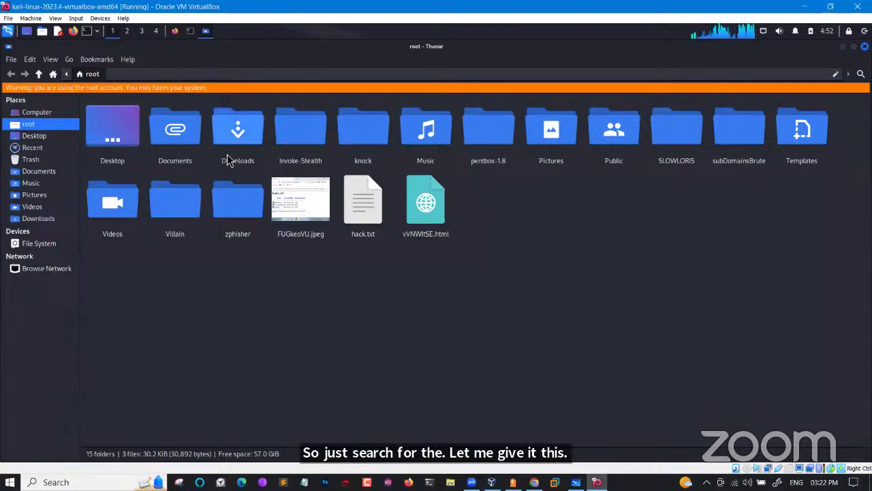
double_click(227, 155)
drag(227, 155, 113, 134)
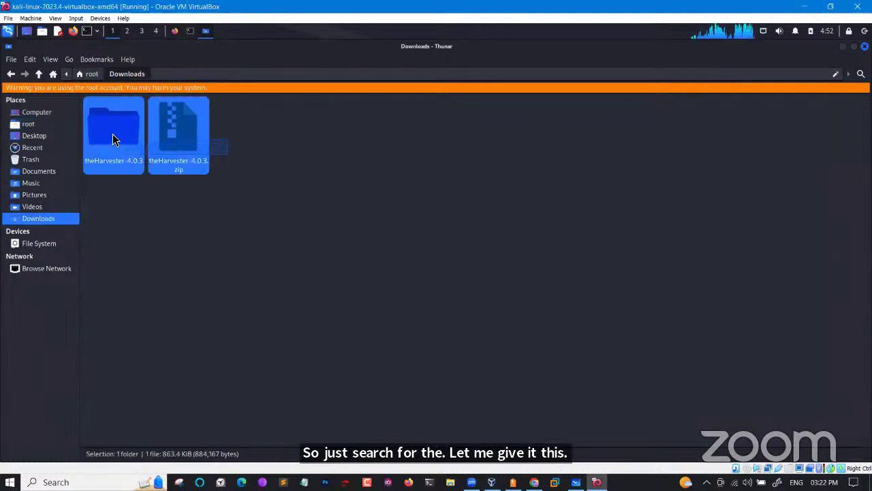
key(shift+Delete)
key(Return)
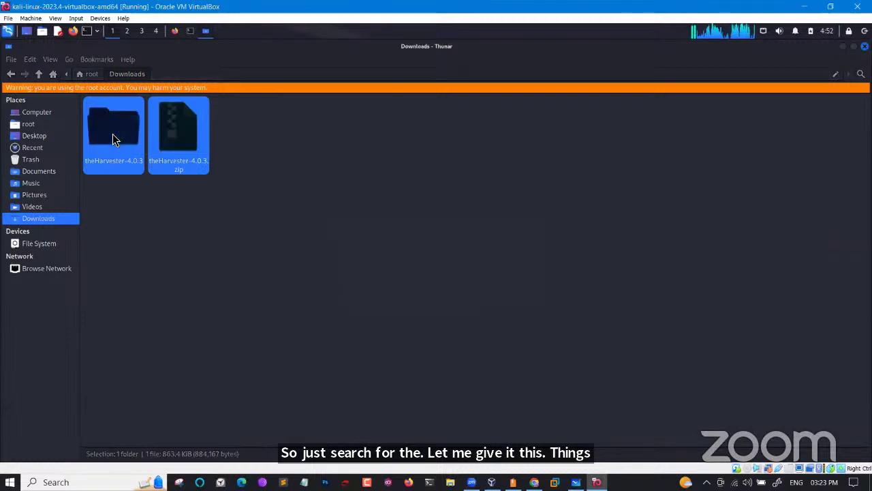
Zoom the theHarvester repository page to 200% and open its list of 24 releases
click(173, 32)
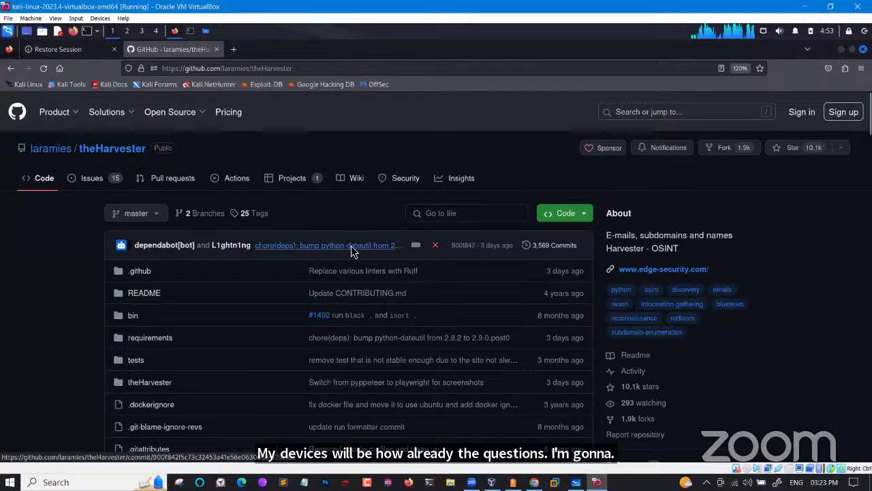
scroll(355, 247, down, 5)
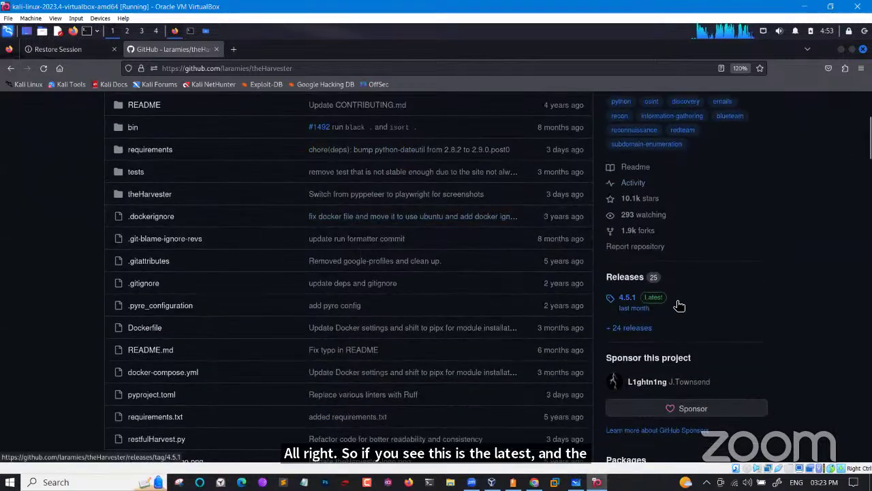
drag(664, 303, 632, 306)
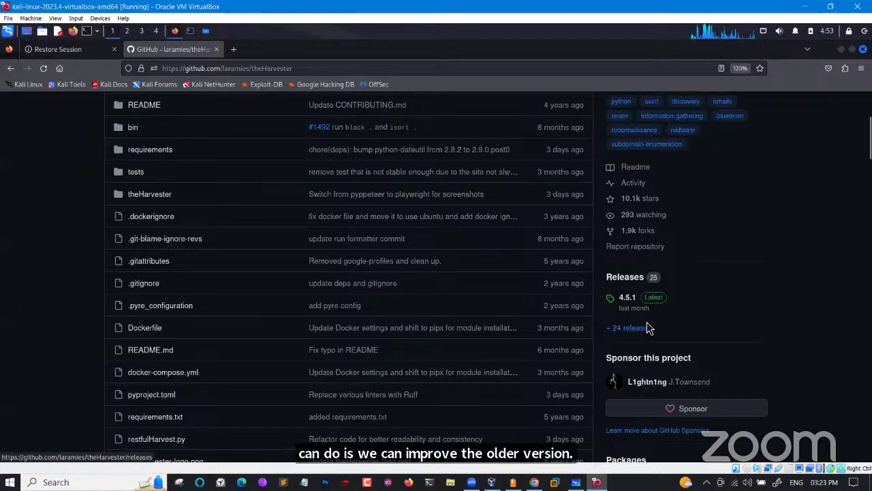
key(ctrl+plus)
key(ctrl+plus)
key(ctrl+plus)
key(ctrl+plus)
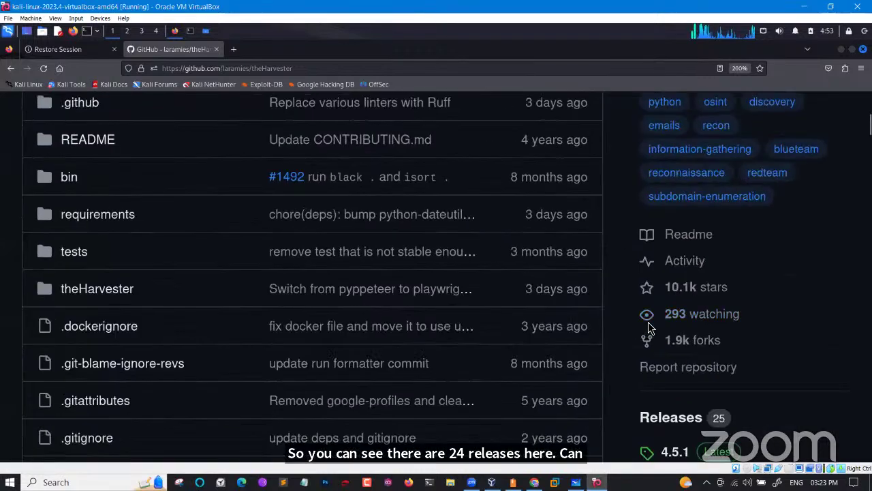
scroll(648, 322, down, 3)
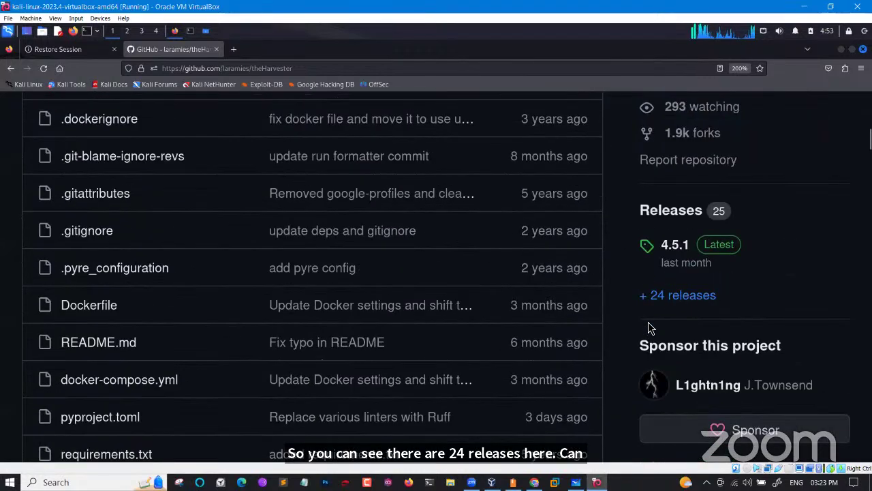
click(685, 305)
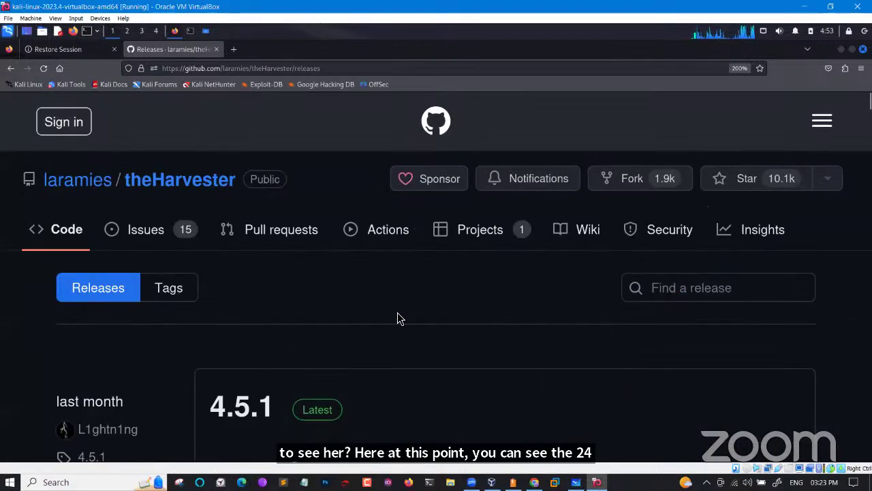
At 150% zoom, scroll the Releases page down to the 4.0.3 release and highlight its heading
key(ctrl+minus)
key(ctrl+minus)
scroll(397, 319, down, 20)
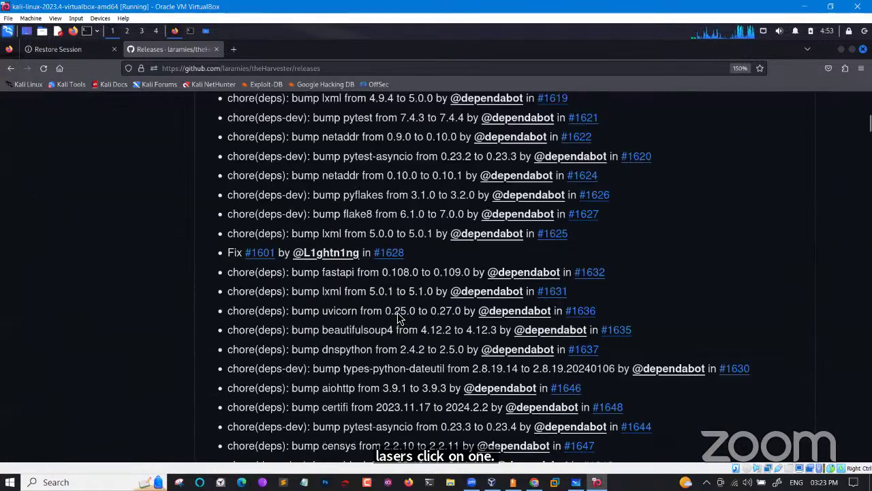
scroll(398, 315, down, 20)
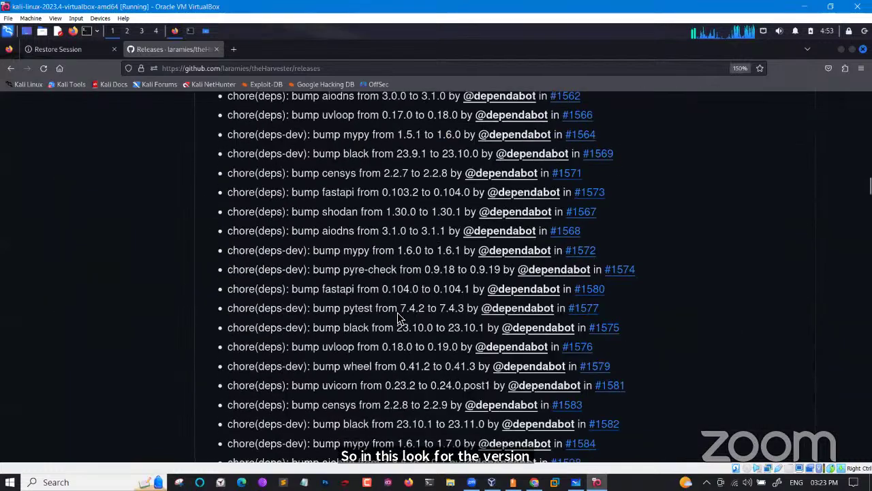
scroll(399, 318, down, 20)
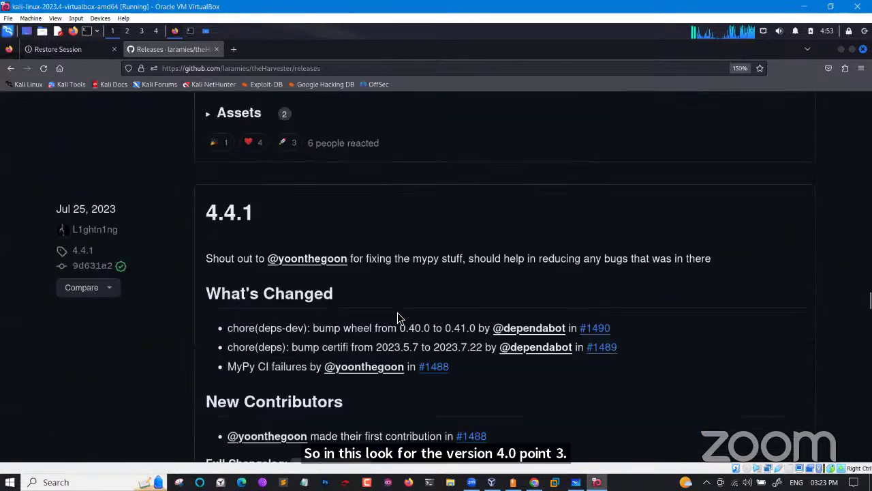
scroll(398, 314, down, 15)
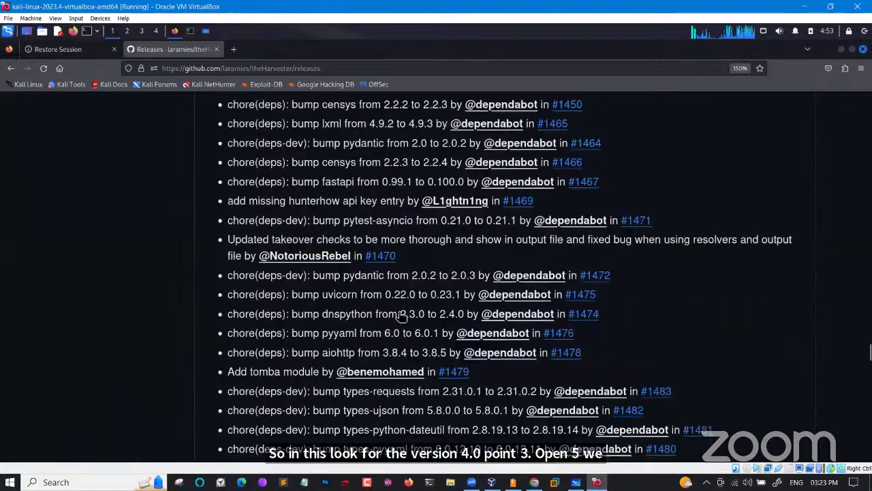
scroll(398, 312, down, 20)
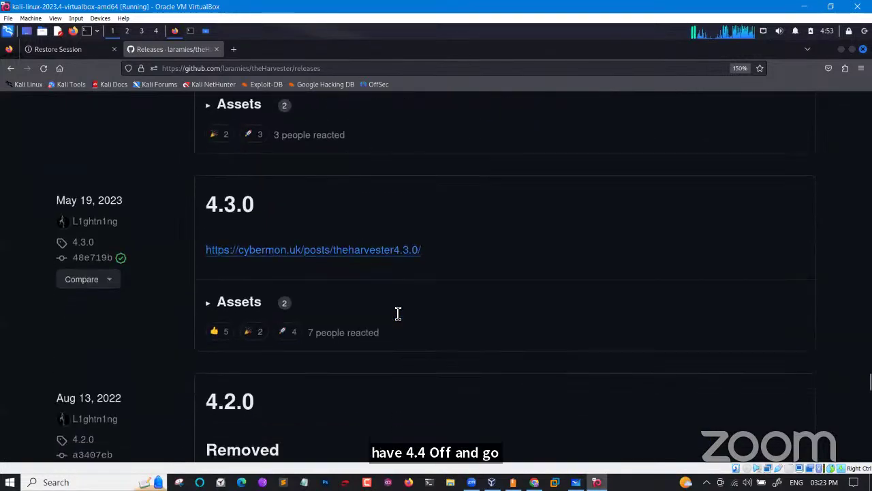
scroll(397, 313, down, 1)
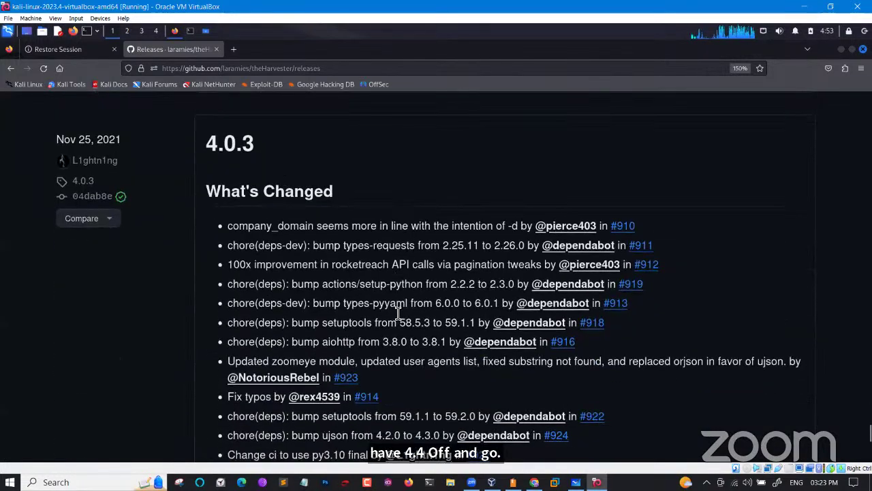
drag(256, 144, 212, 144)
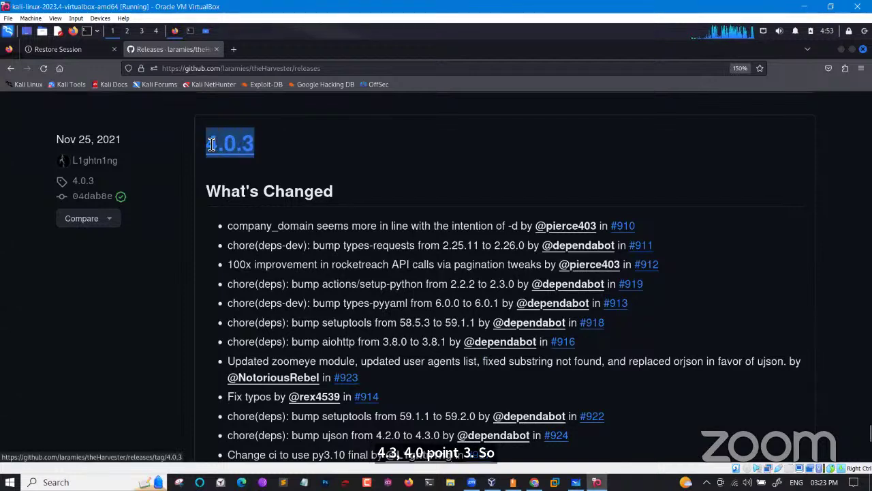
Expand the 4.0.3 release Assets and download its Source code (zip)
click(186, 194)
scroll(186, 195, down, 5)
scroll(186, 191, down, 2)
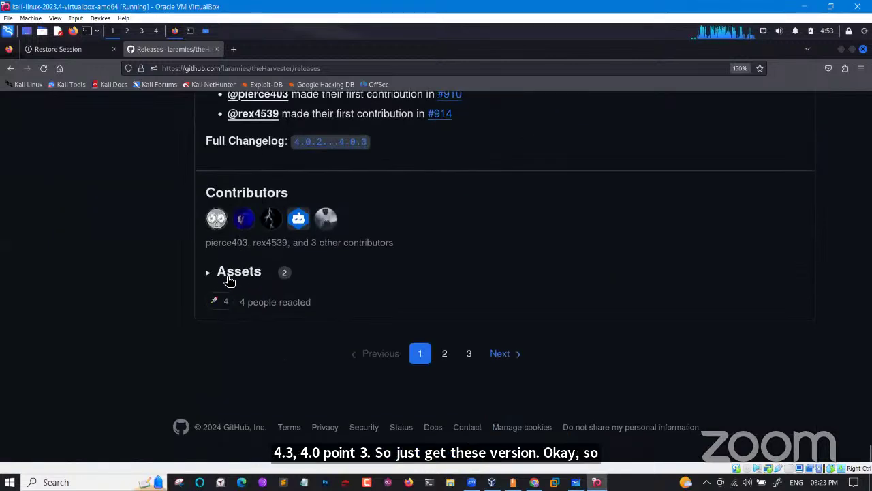
scroll(231, 274, up, 6)
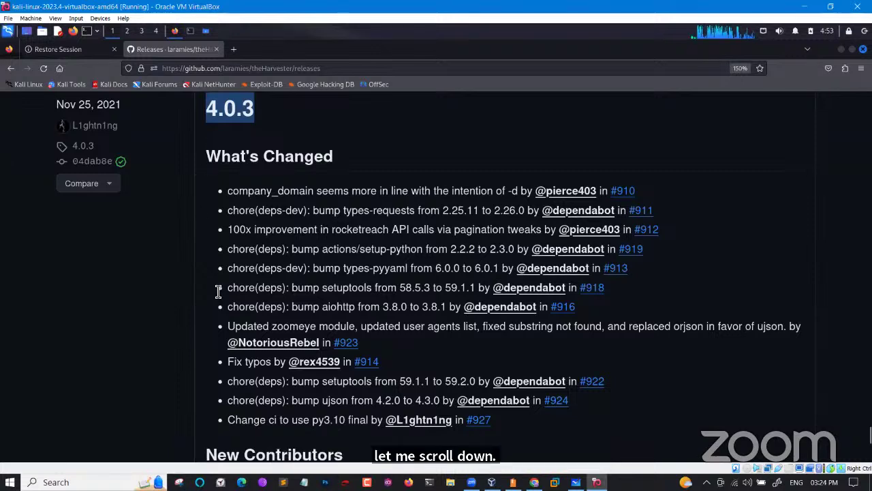
scroll(218, 292, down, 3)
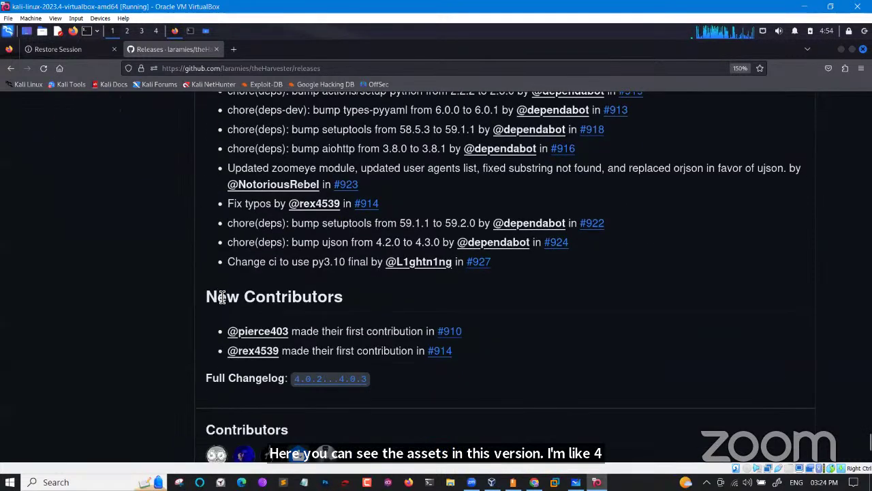
scroll(247, 367, down, 2)
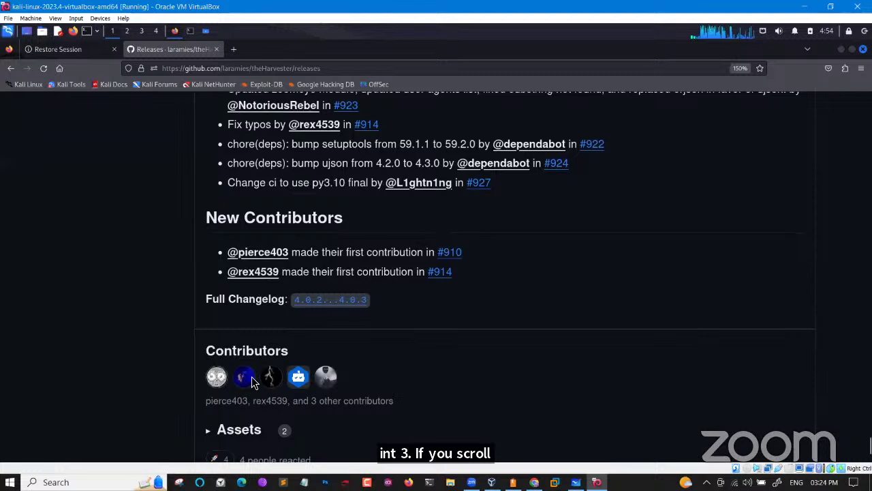
click(249, 430)
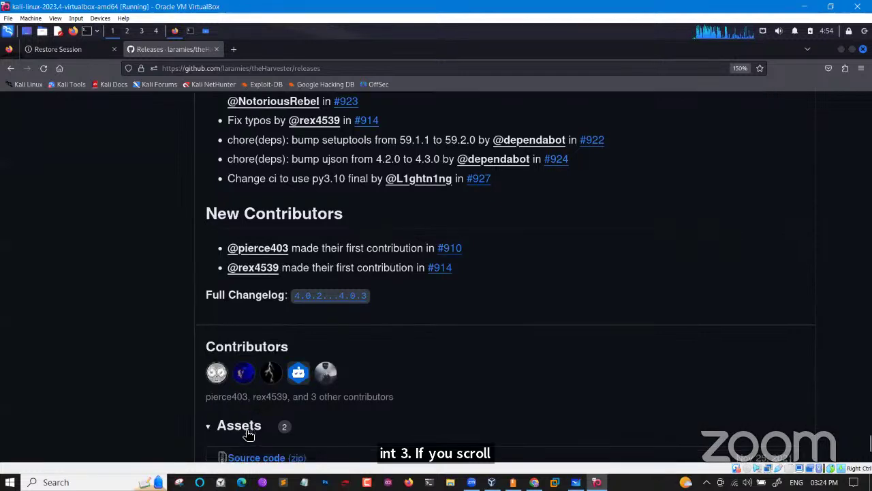
scroll(246, 427, down, 4)
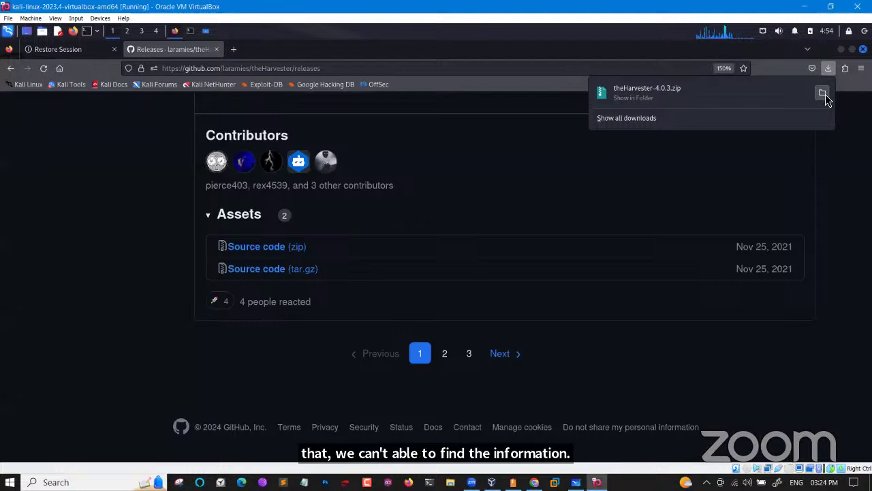
Show theHarvester-4.0.3.zip in the Downloads folder, then return to the terminal
click(824, 94)
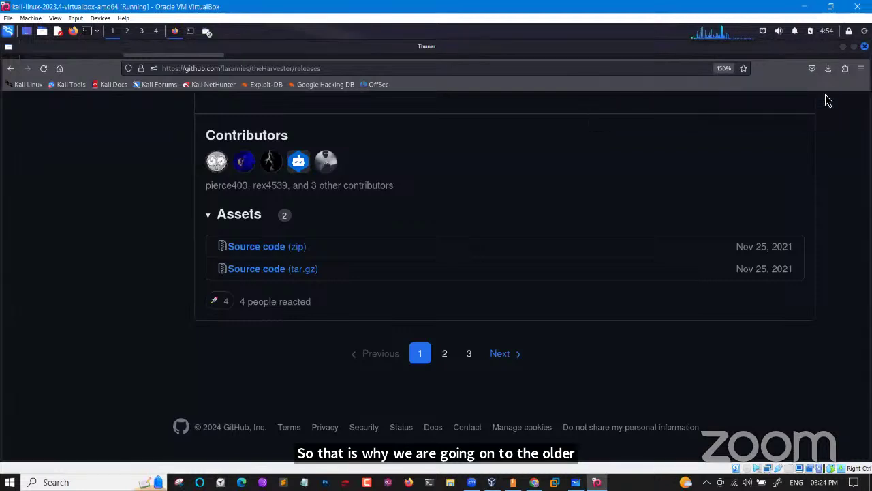
click(303, 167)
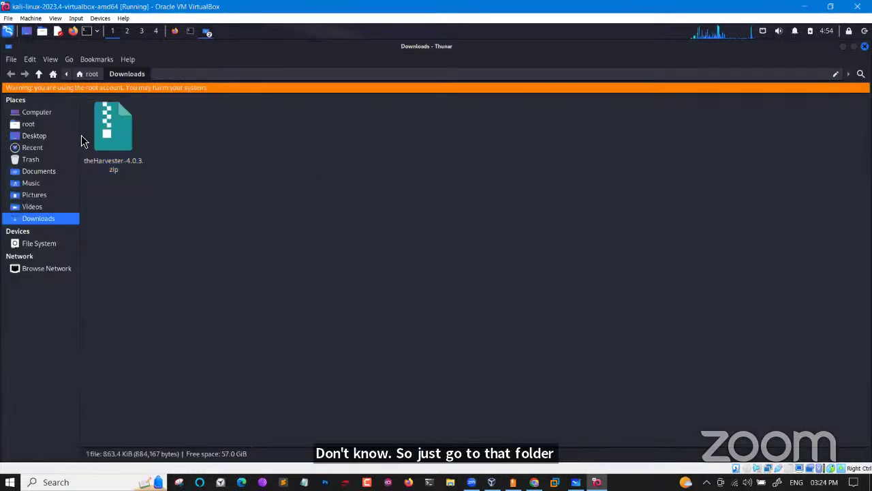
click(190, 32)
Clear the terminal and list the home directory, highlighting the Downloads folder
click(209, 260)
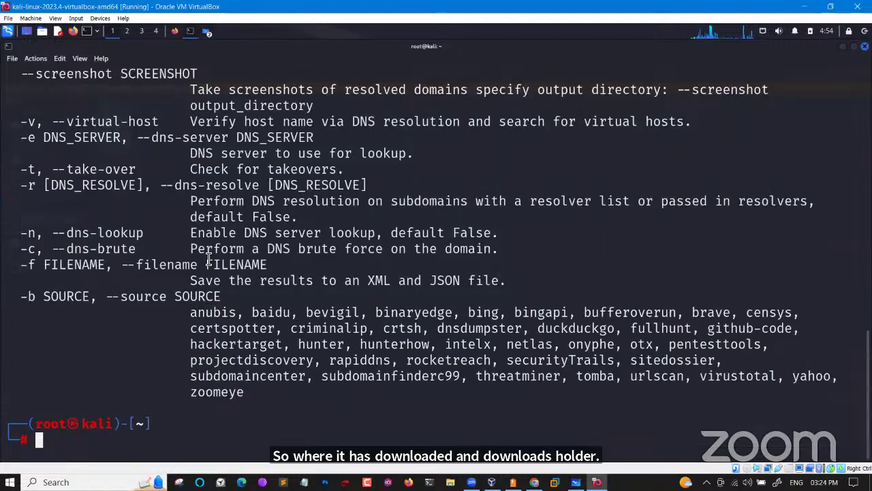
key(ctrl+l)
text(ls)
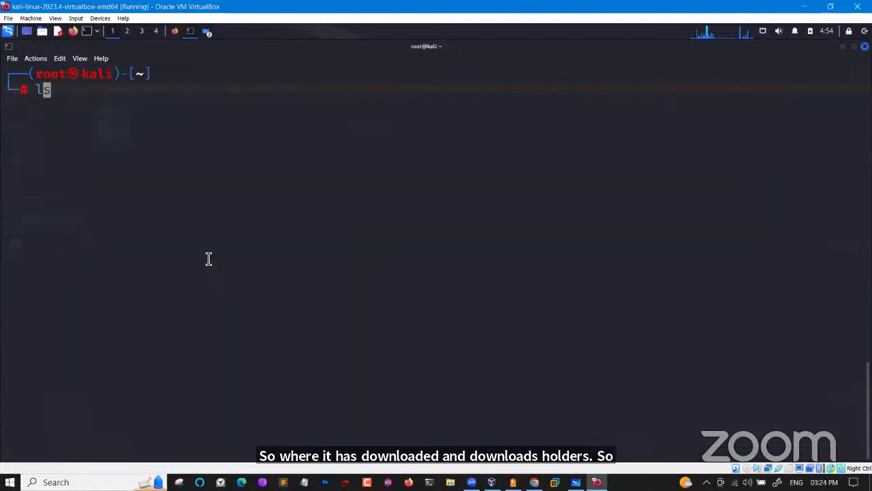
key(Return)
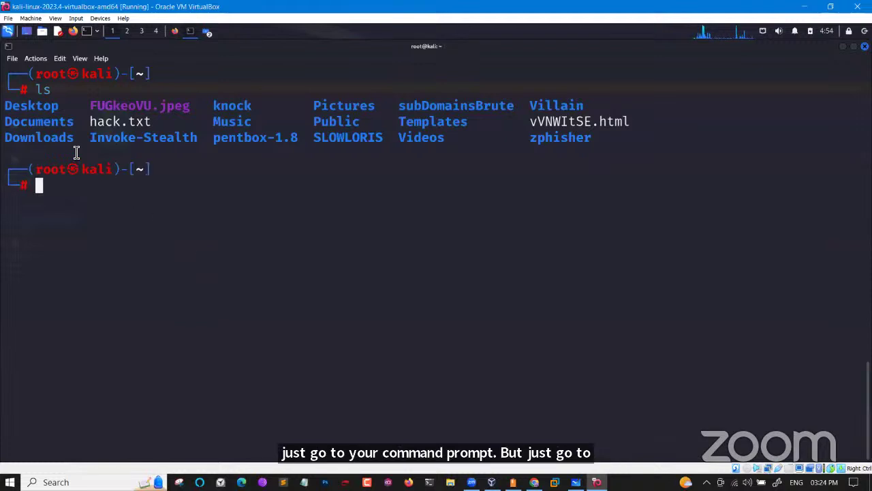
drag(78, 139, 11, 142)
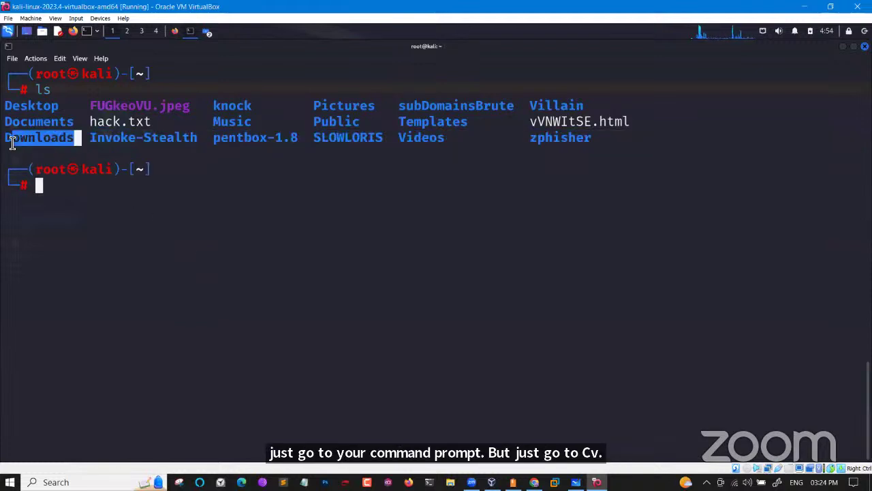
Change into Downloads and list it, highlighting theHarvester-4.0.3.zip and its .zip extension
text(cd Dow)
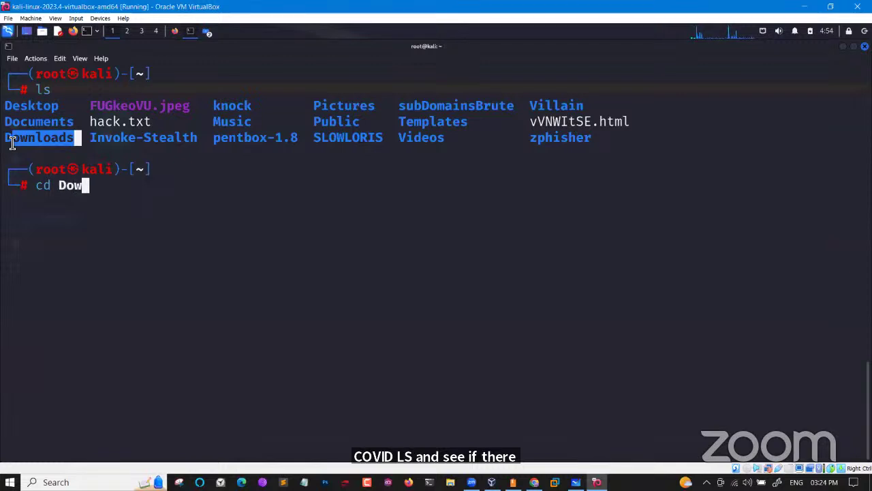
key(Tab)
key(Return)
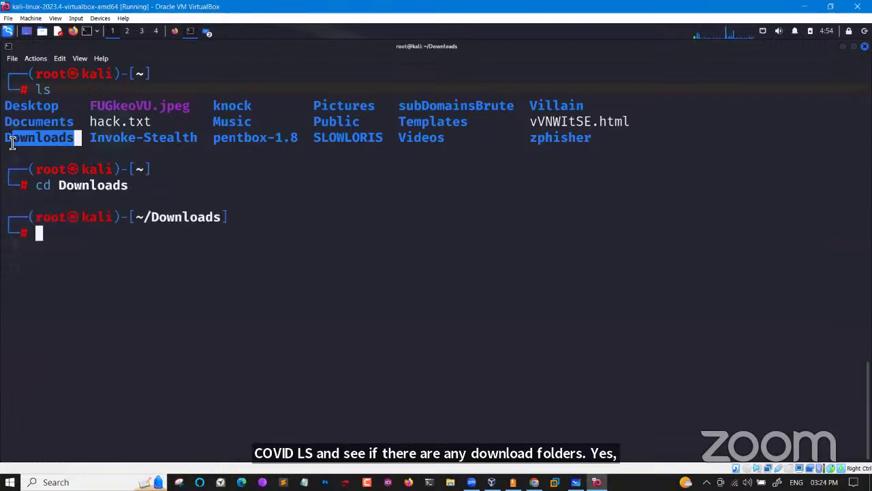
text(ls)
key(Return)
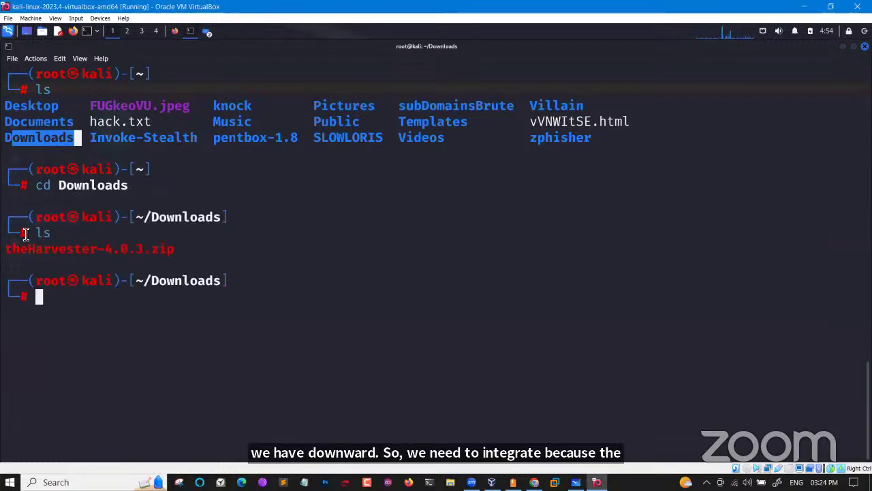
drag(181, 263, 6, 251)
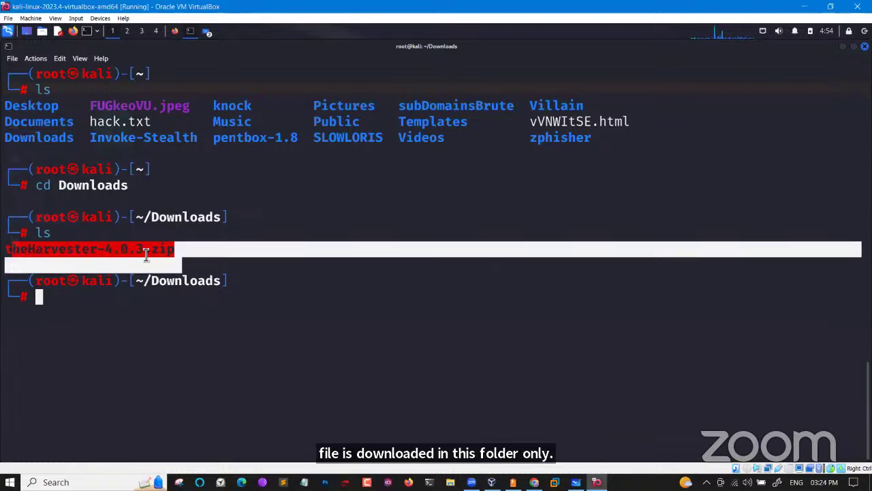
click(167, 251)
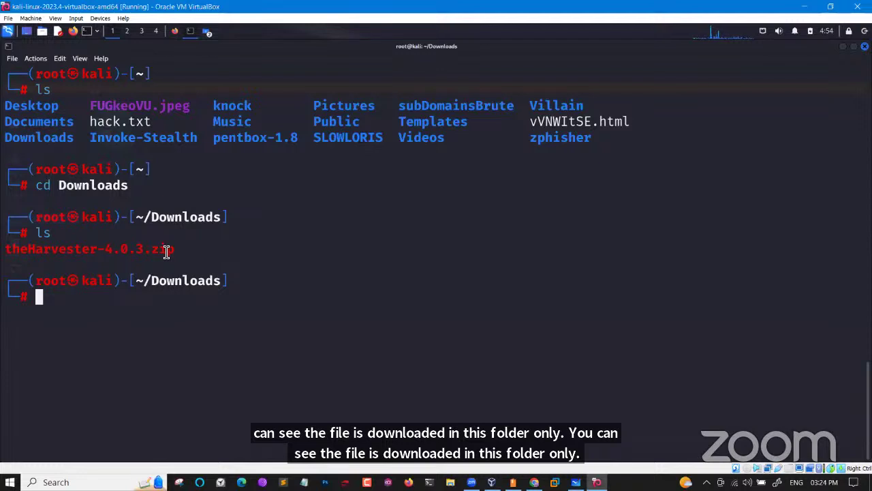
drag(179, 251, 147, 251)
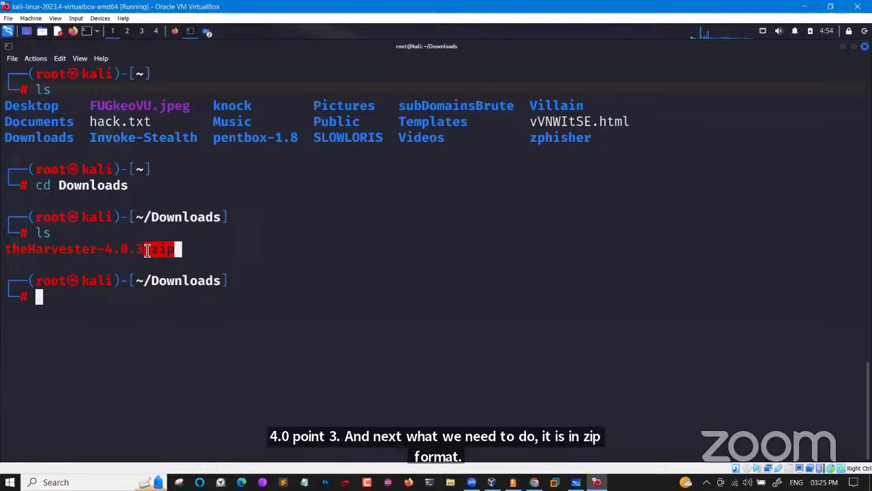
Unzip theHarvester-4.0.3.zip and list Downloads to confirm the extracted folder
click(135, 304)
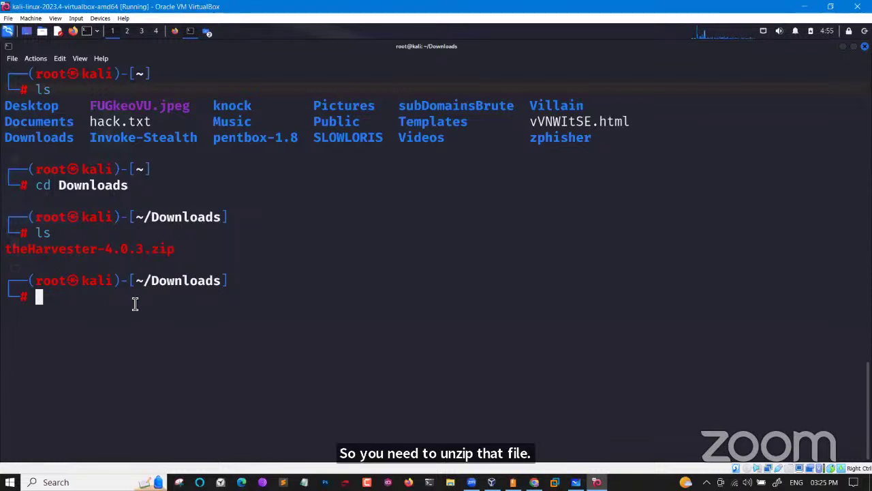
text(unz)
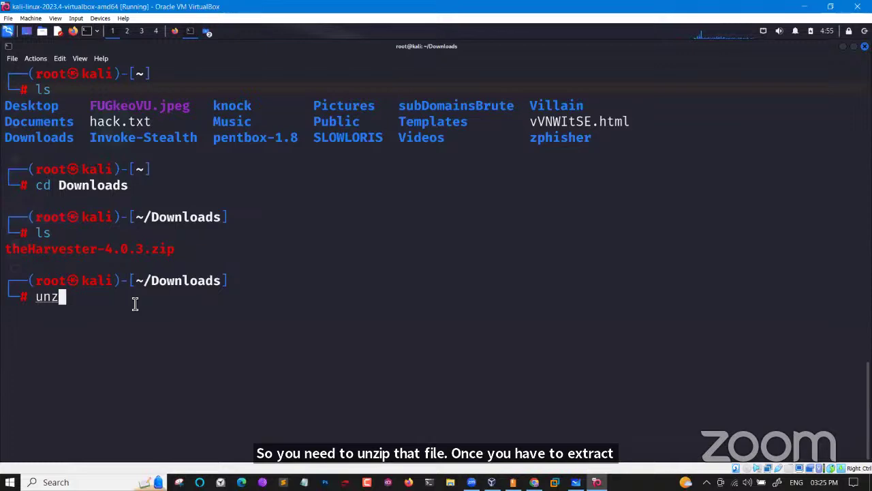
text(ip th)
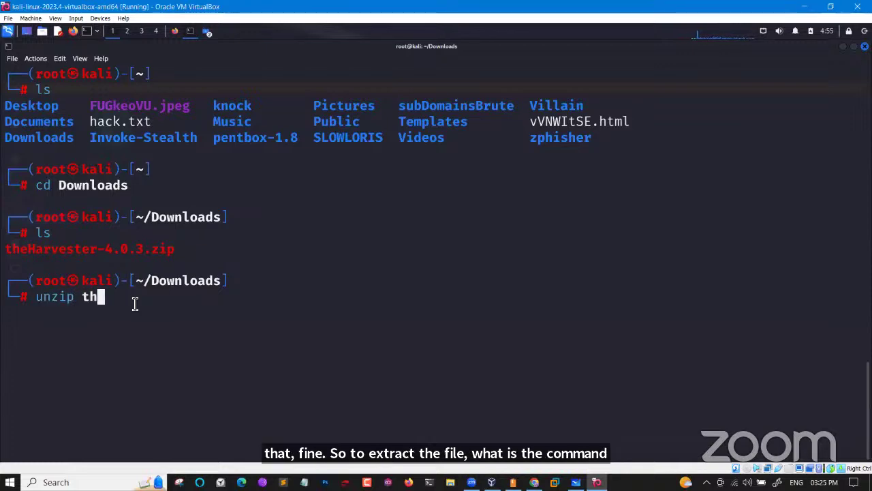
key(Tab)
key(Return)
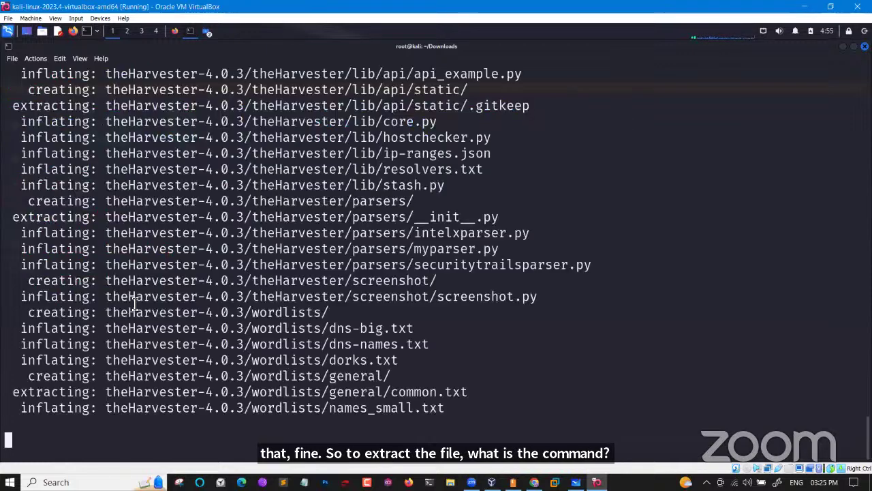
text(ls)
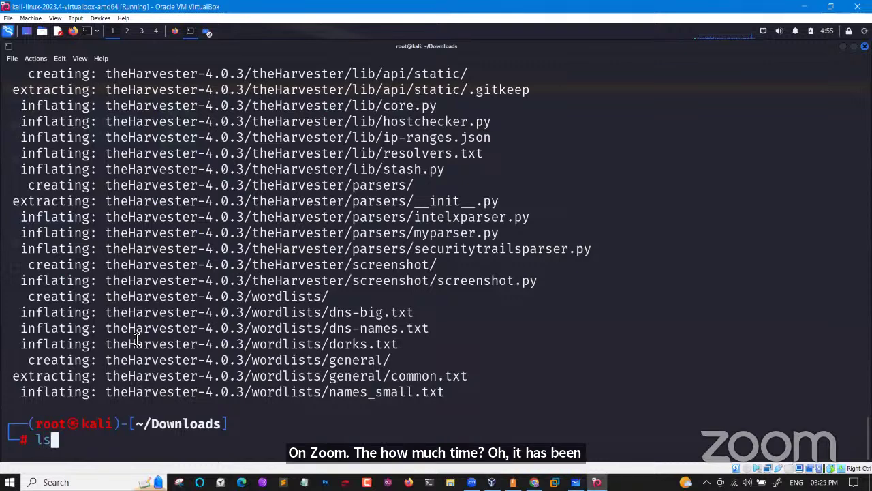
key(Return)
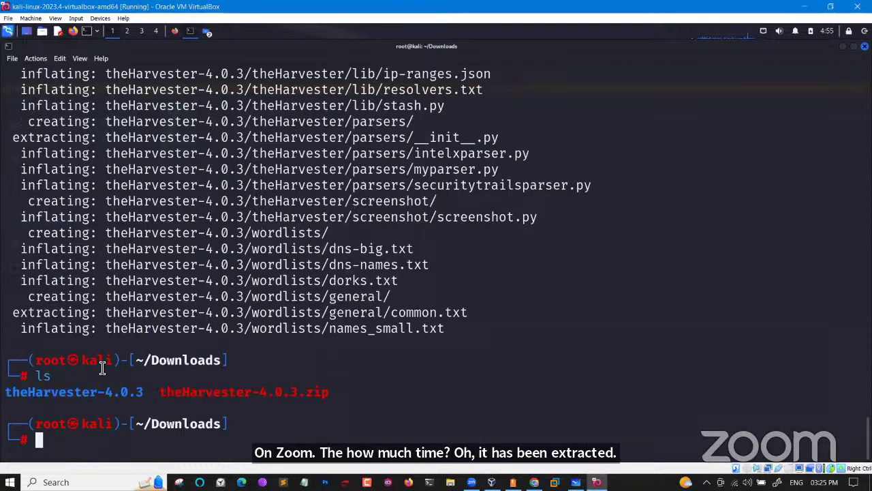
drag(150, 395, 15, 394)
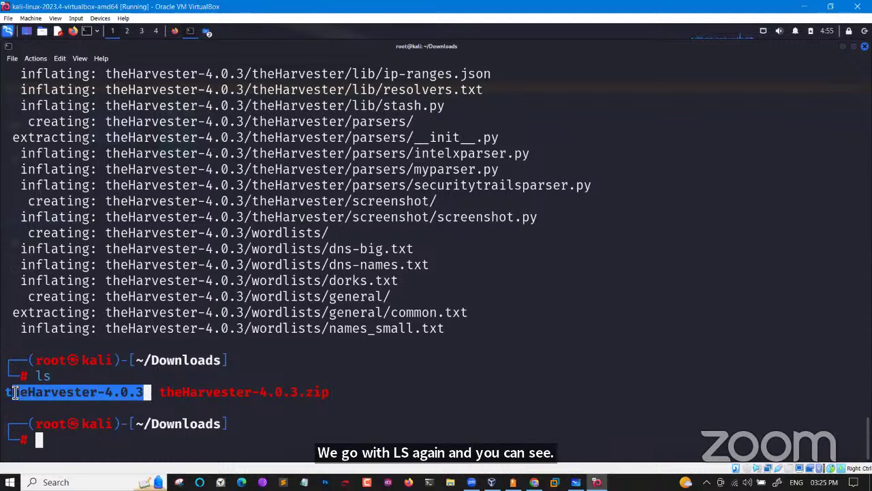
click(15, 394)
Enter the theHarvester-4.0.3 folder and list its project files
text(cd )
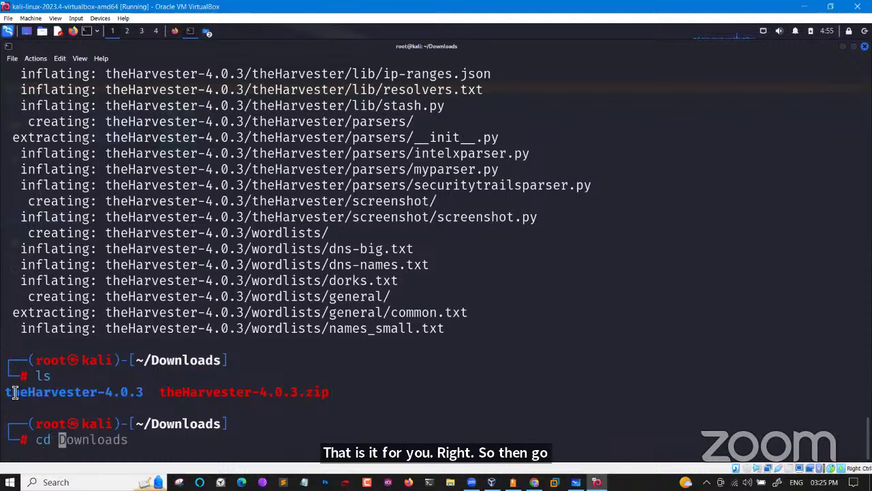
text(th)
key(Tab)
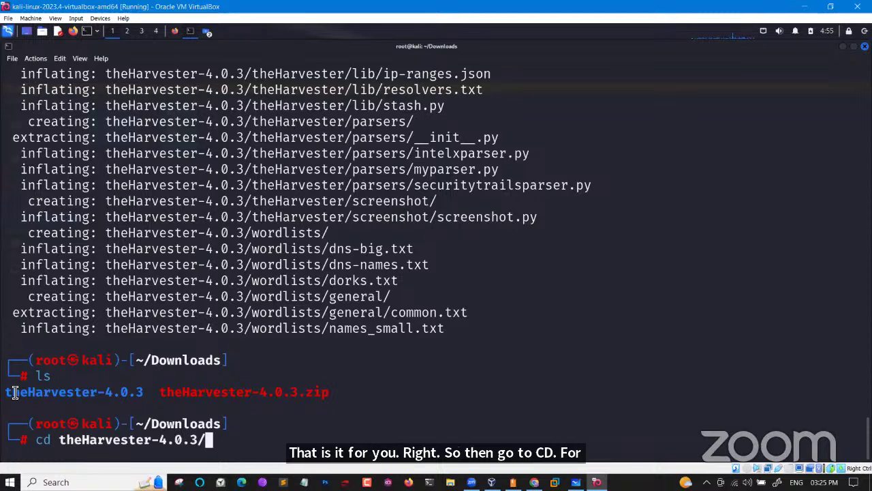
key(Return)
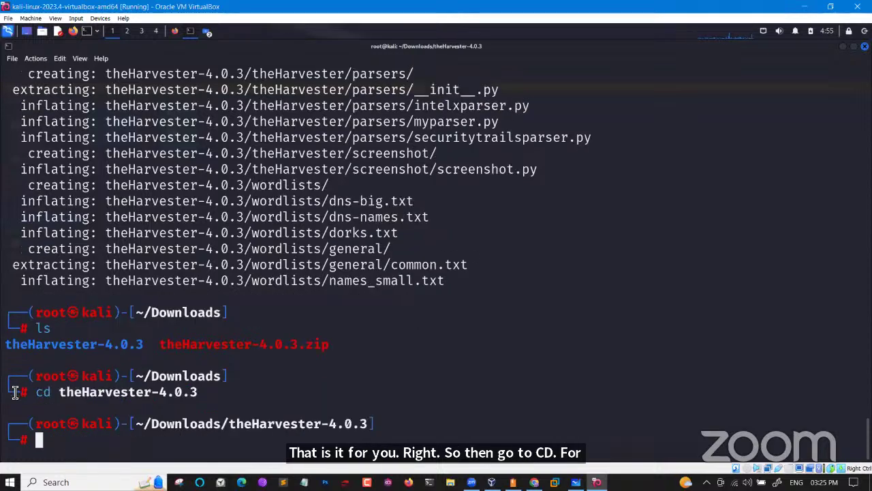
text(ls)
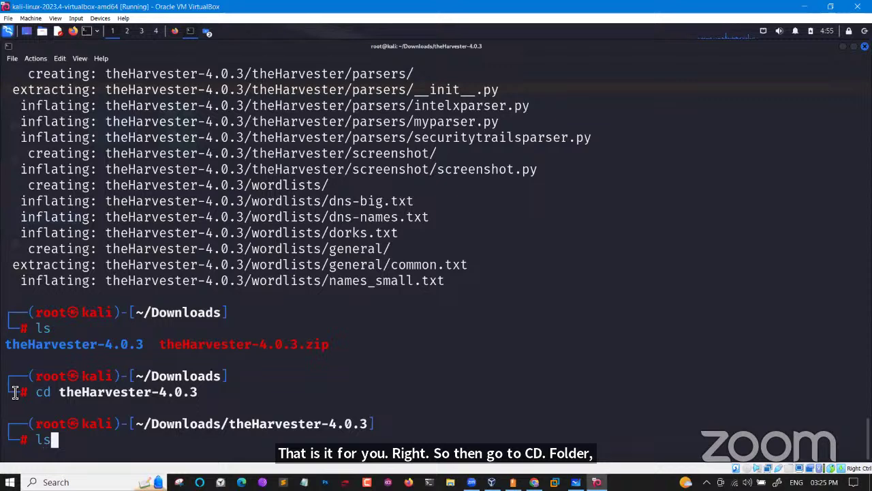
key(Return)
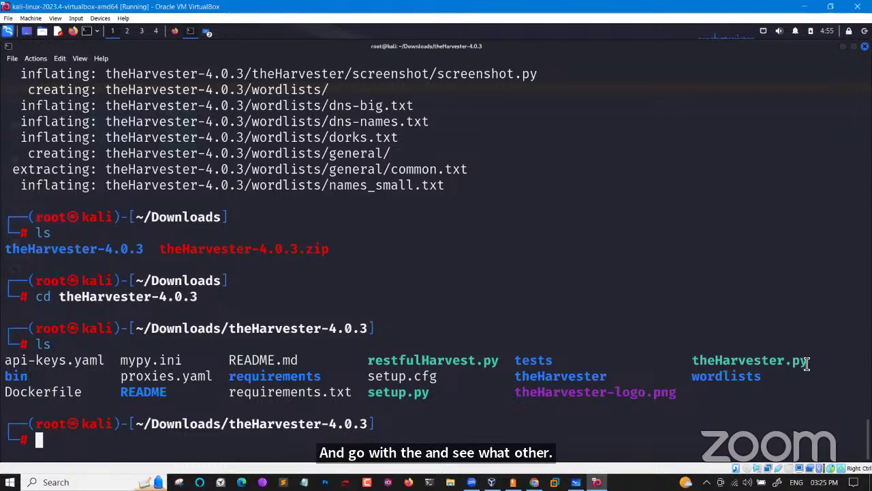
drag(807, 364, 692, 364)
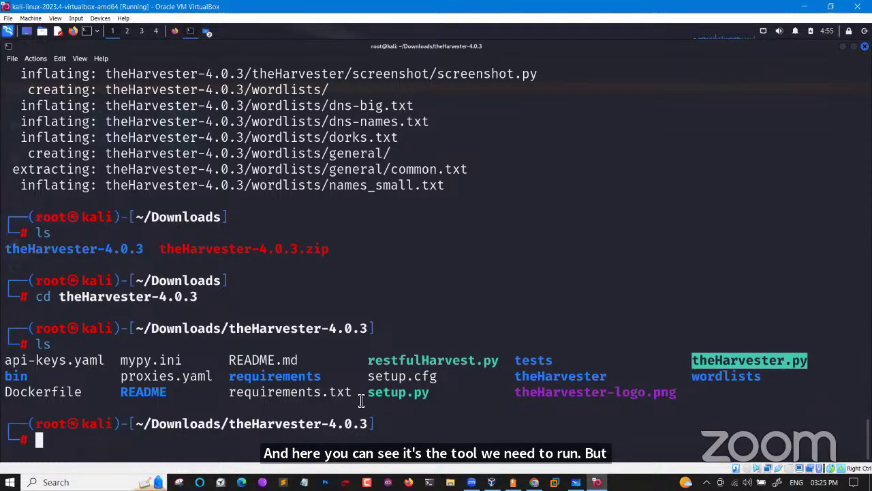
drag(361, 401, 229, 396)
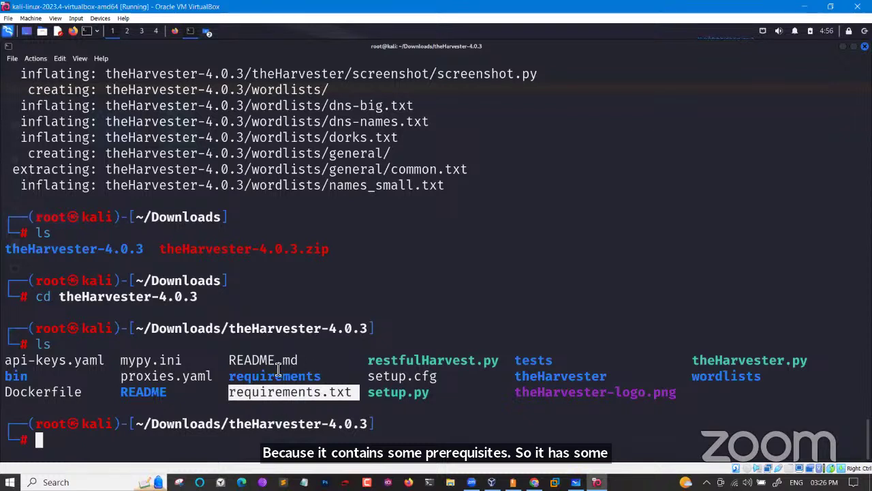
click(358, 394)
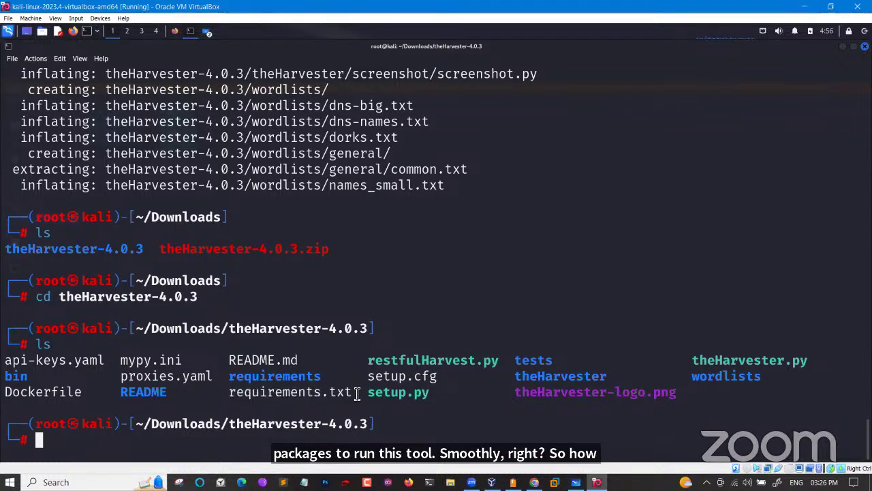
Run pip3 install -r requirements.txt, which fails building lxml 4.6.4 with metadata-generation-failed
text(pip3 )
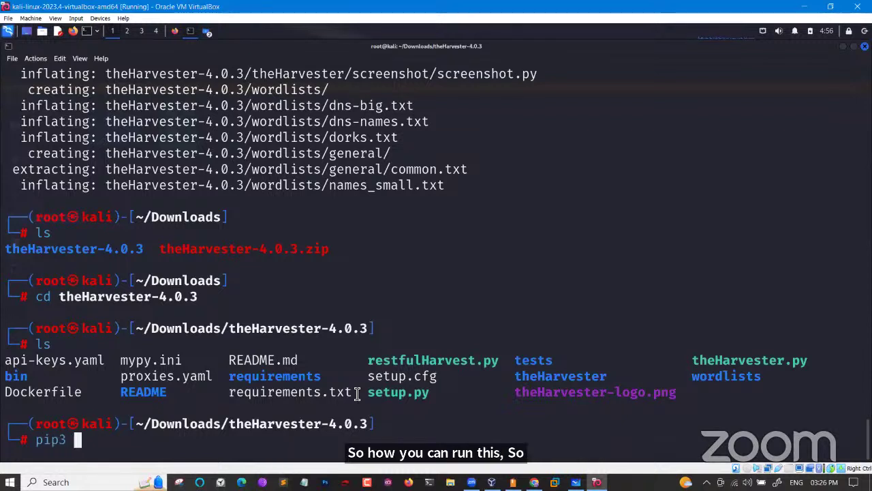
text(inst)
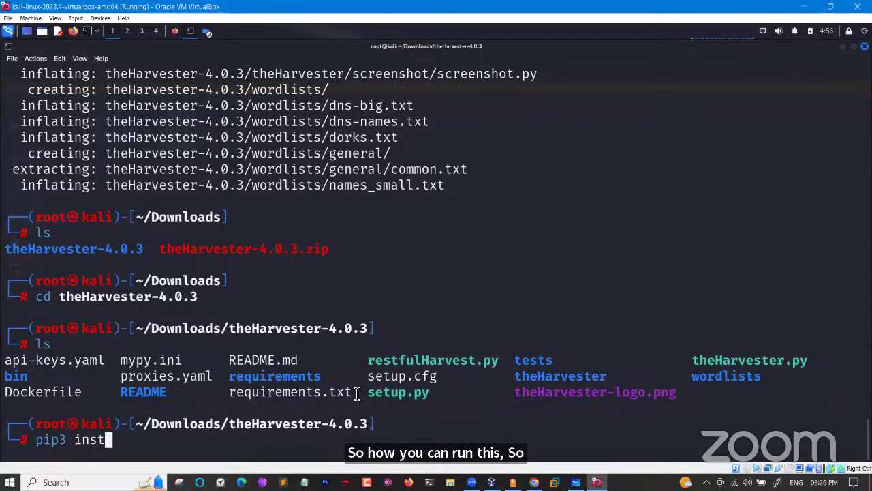
text(all -)
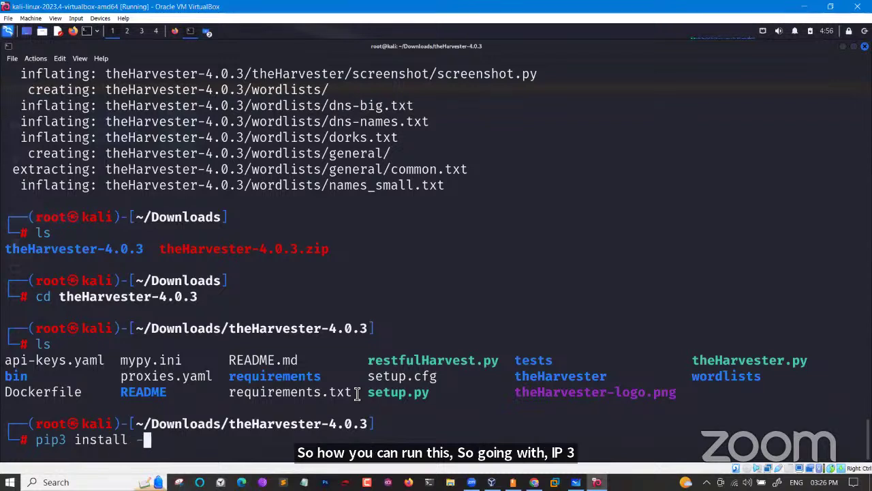
text(r req)
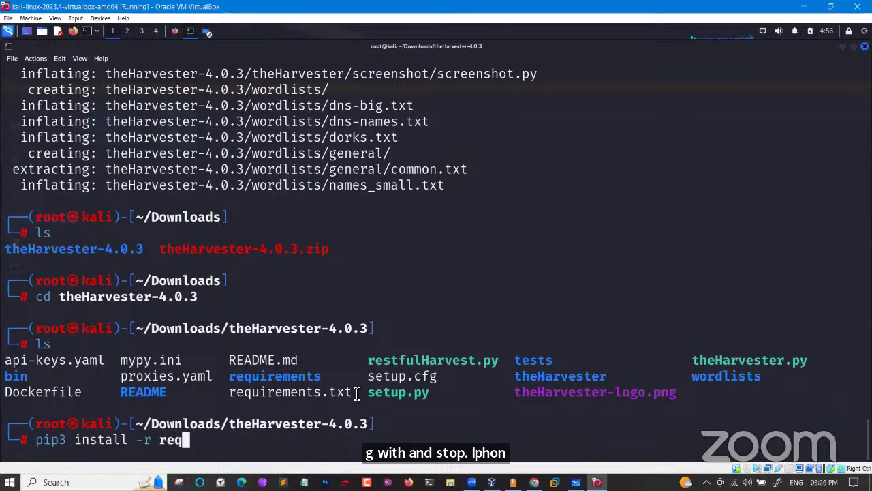
key(Tab)
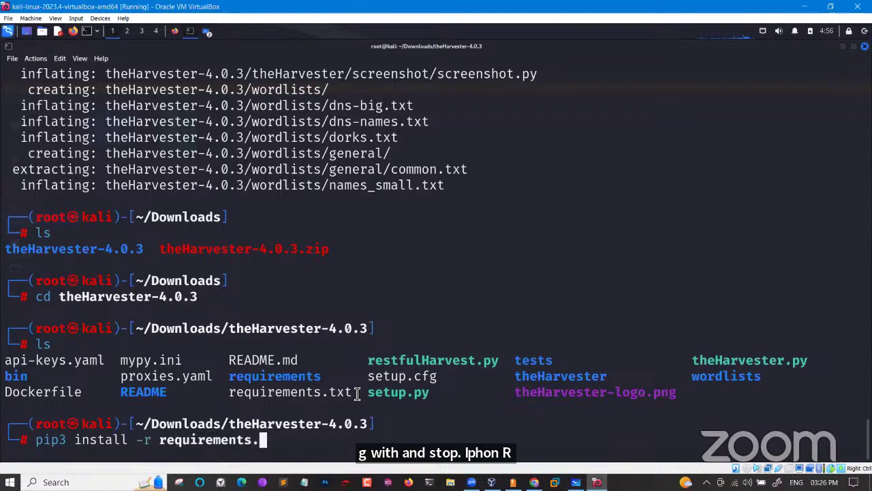
key(Tab)
key(Return)
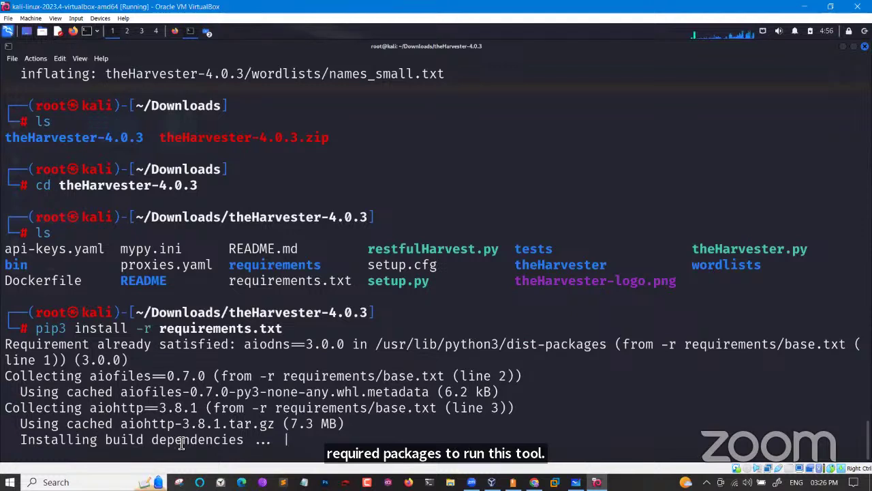
drag(82, 440, 254, 442)
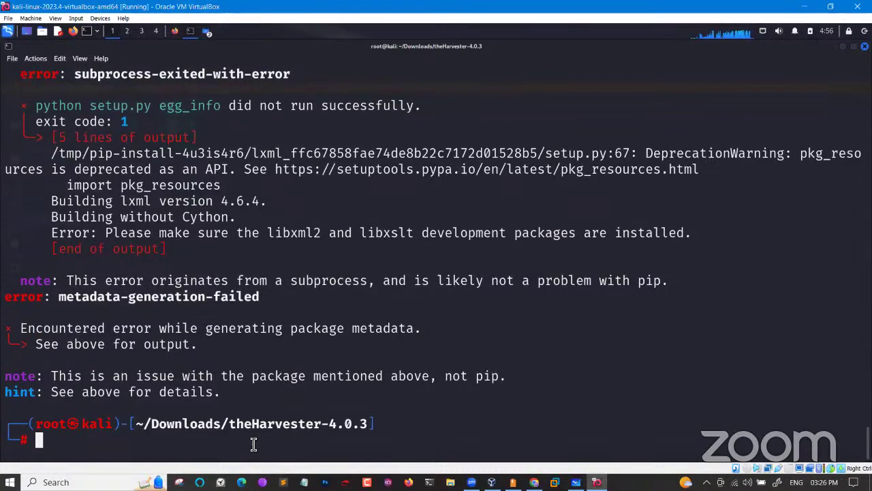
key(ctrl+l)
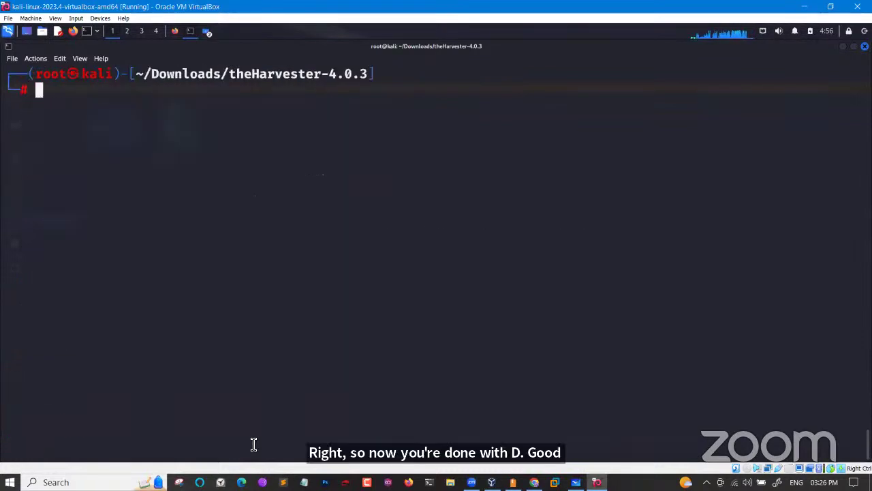
text(ls)
key(Return)
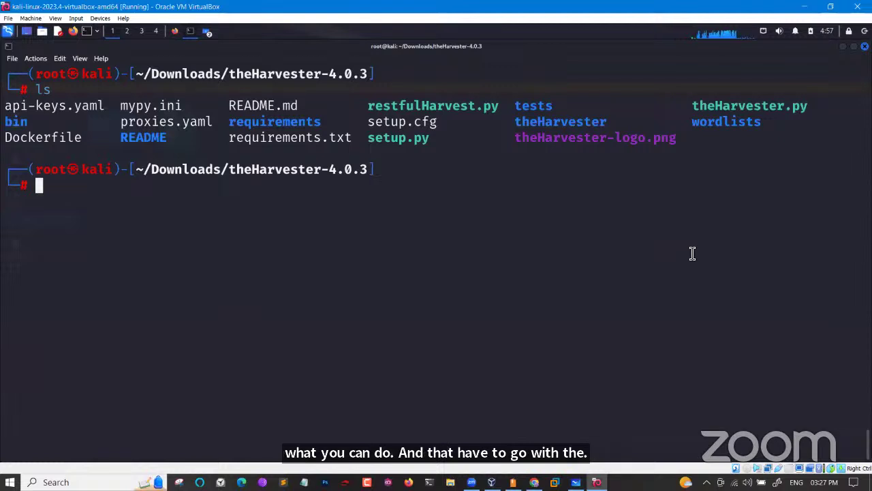
text(the)
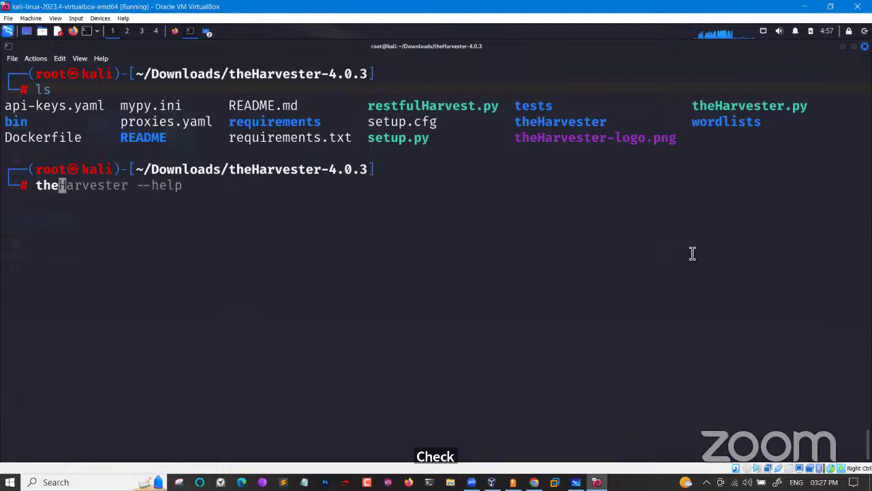
key(Right)
key(Return)
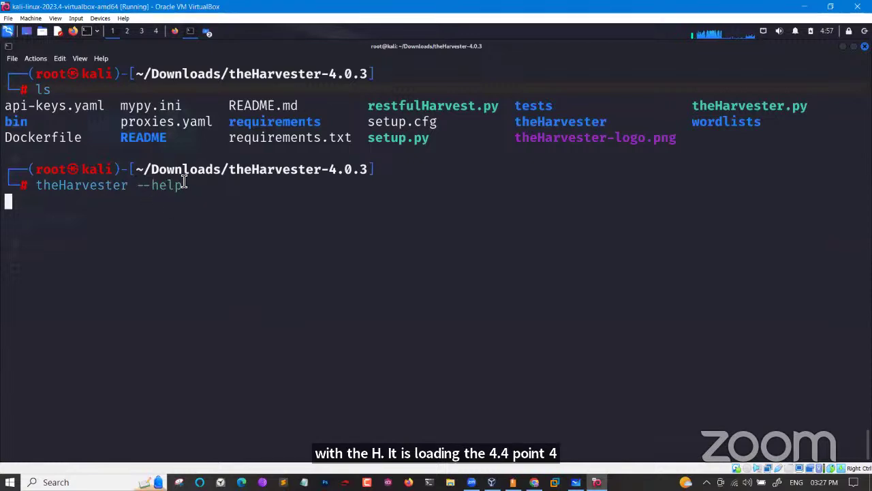
scroll(529, 157, up, 4)
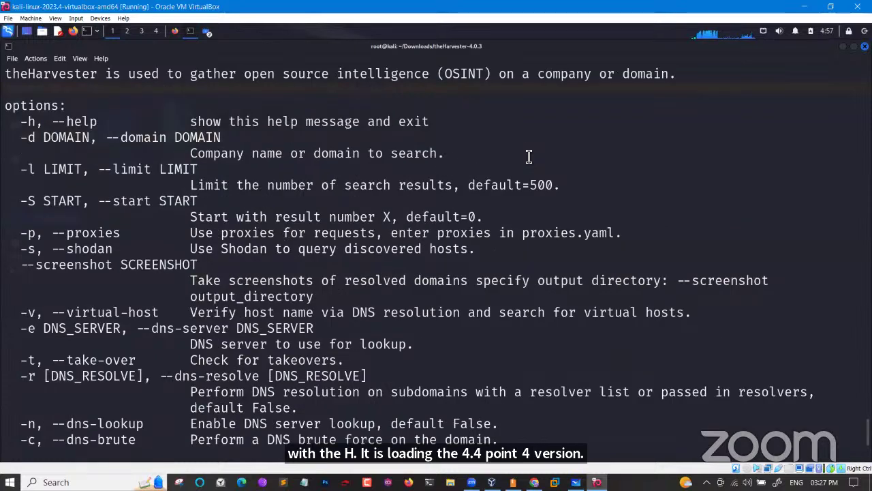
scroll(529, 156, up, 5)
drag(120, 169, 195, 169)
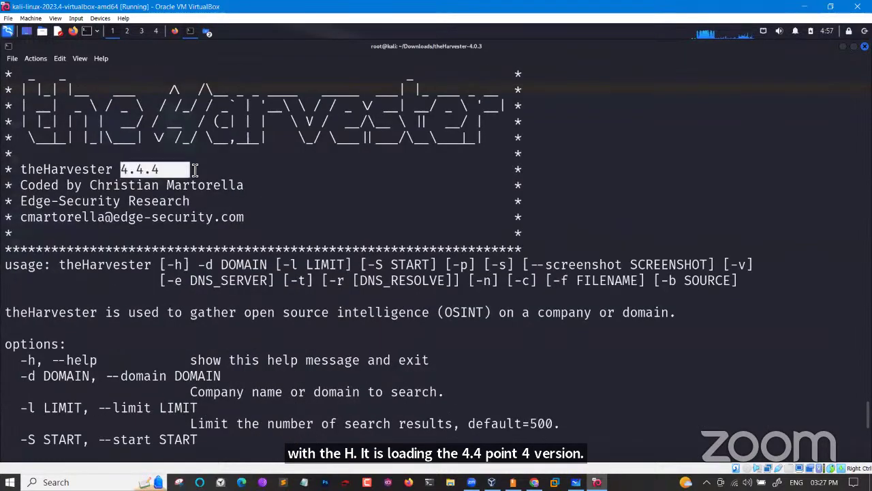
scroll(195, 170, down, 9)
Clear the terminal, list the theHarvester-4.0.3 folder, and run python theHarvester.py
key(ctrl+l)
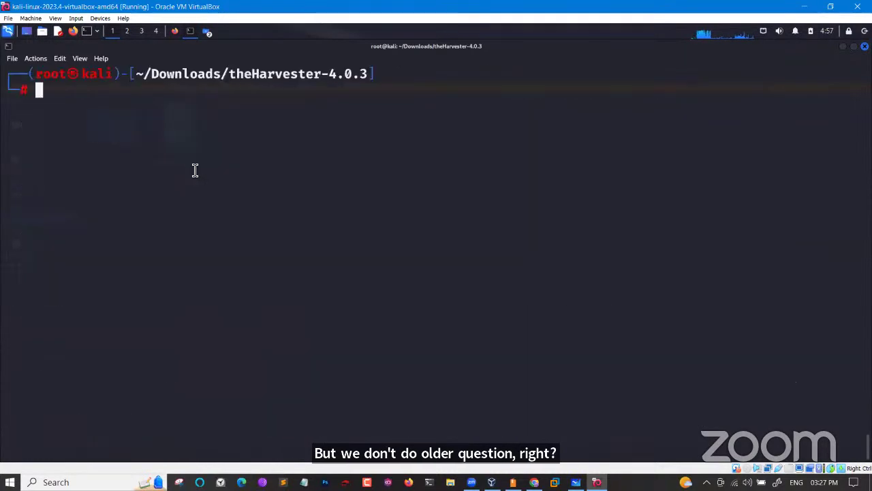
text(ls)
key(Return)
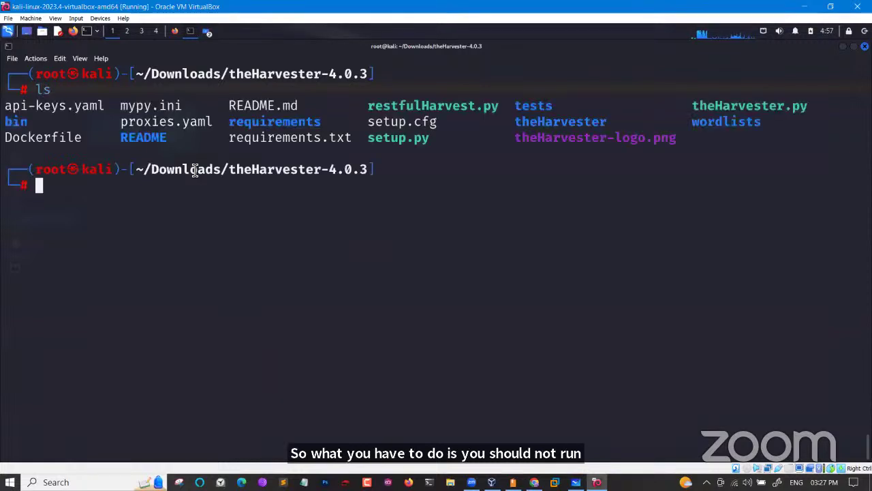
text(t)
key(BackSpace)
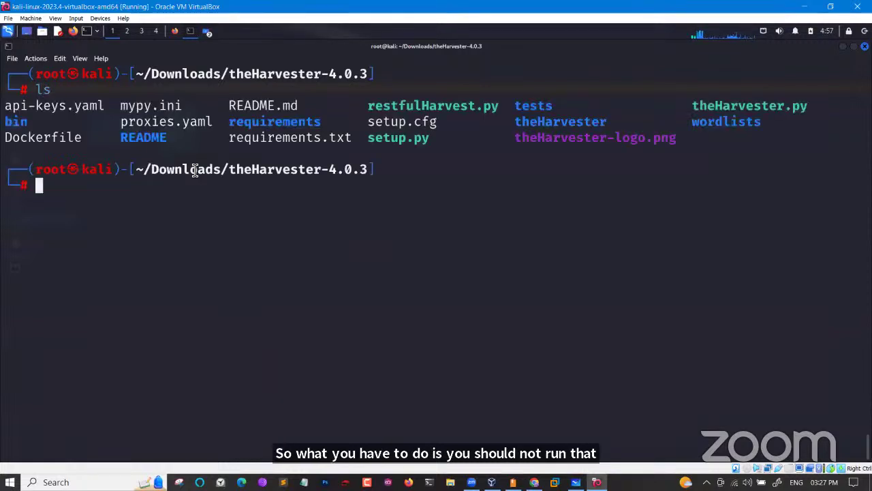
text(pytho)
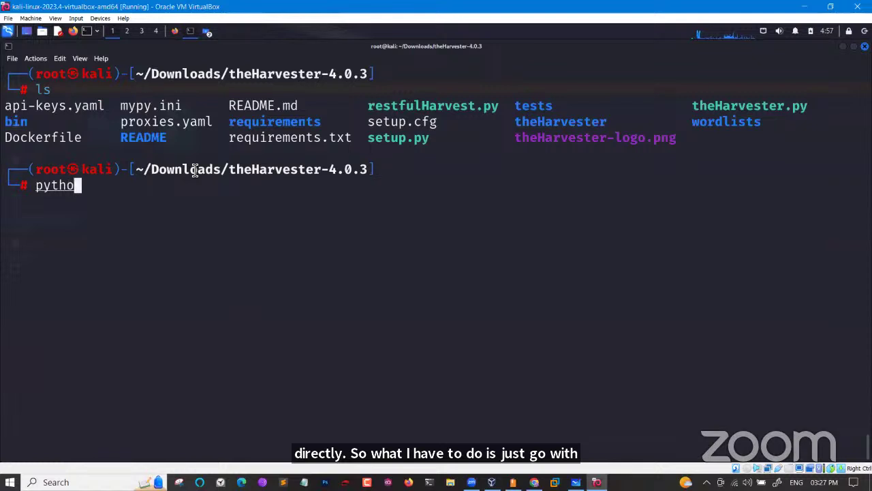
text(n th)
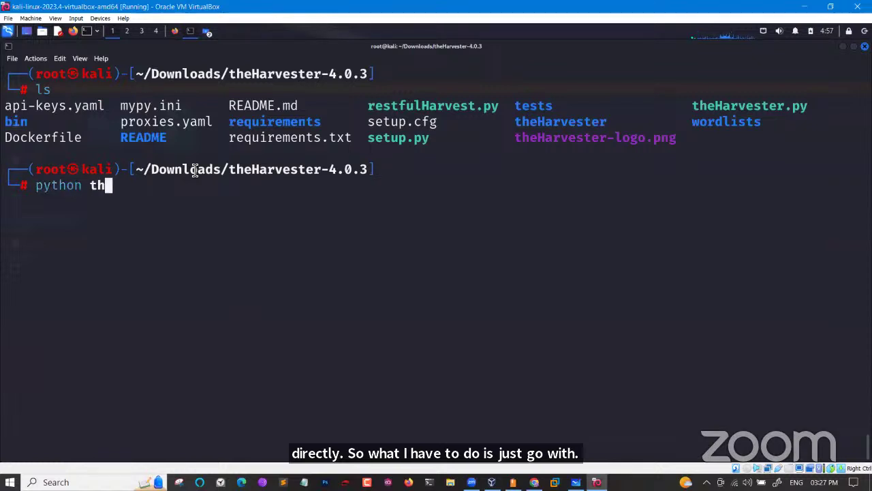
key(Tab)
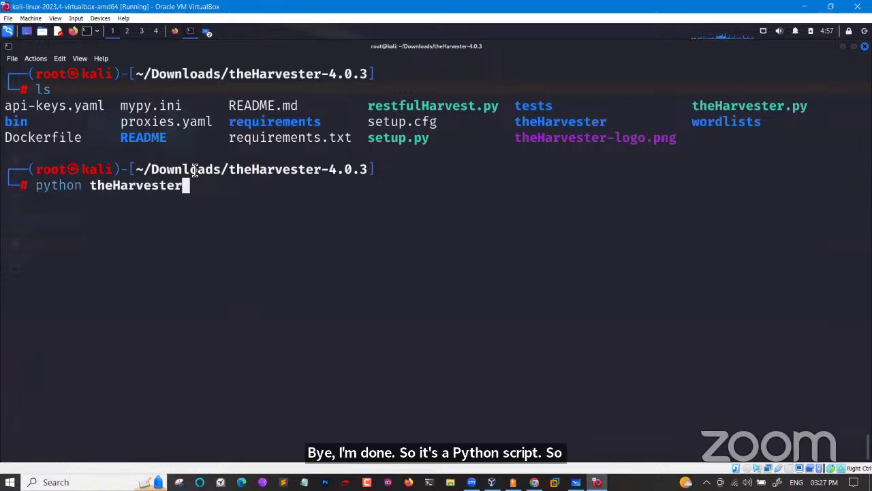
text(.py)
key(Return)
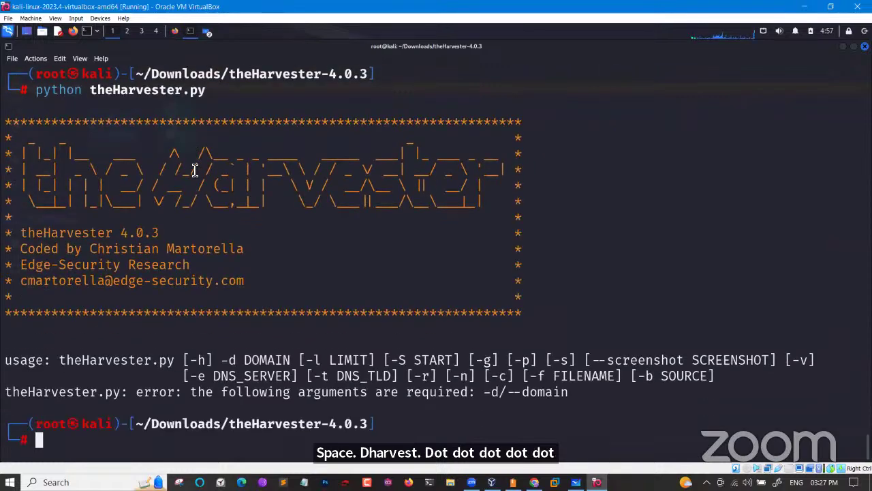
Check the 4.0.3 version banner in the output and recall the last command
drag(169, 234, 117, 234)
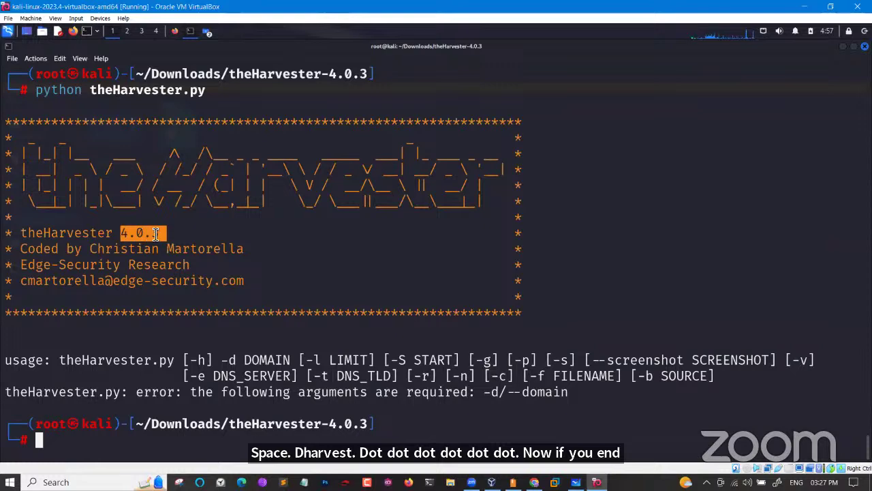
scroll(340, 89, up, 3)
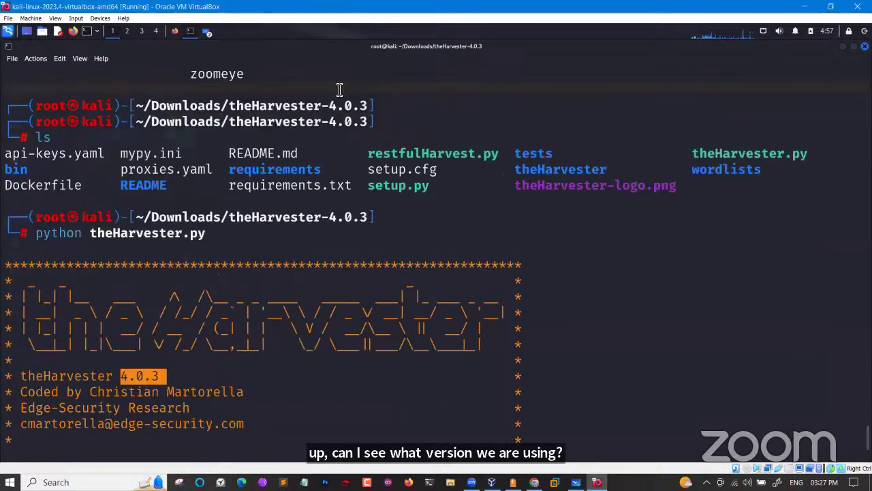
drag(212, 235, 91, 235)
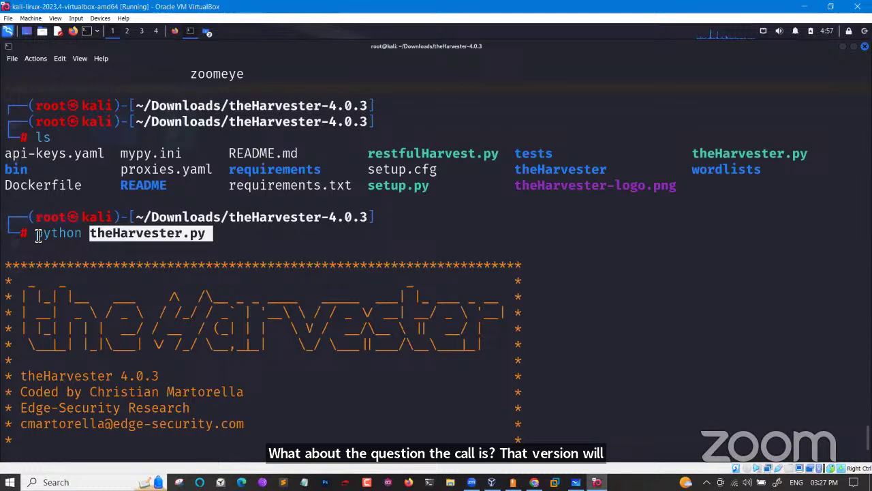
drag(38, 235, 209, 233)
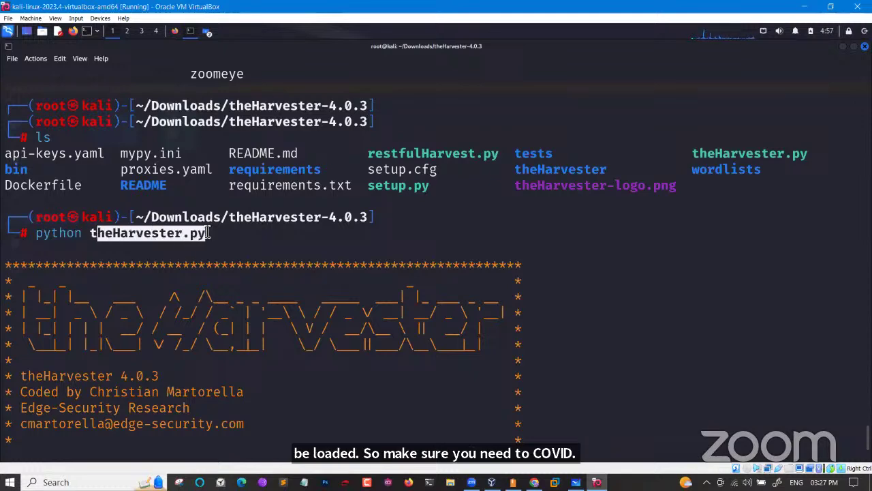
scroll(208, 233, down, 3)
key(Up)
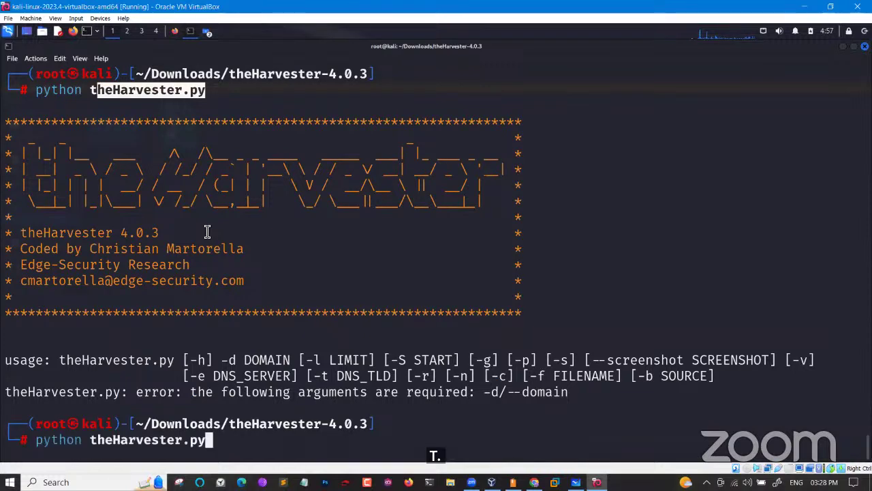
text(--help)
key(Return)
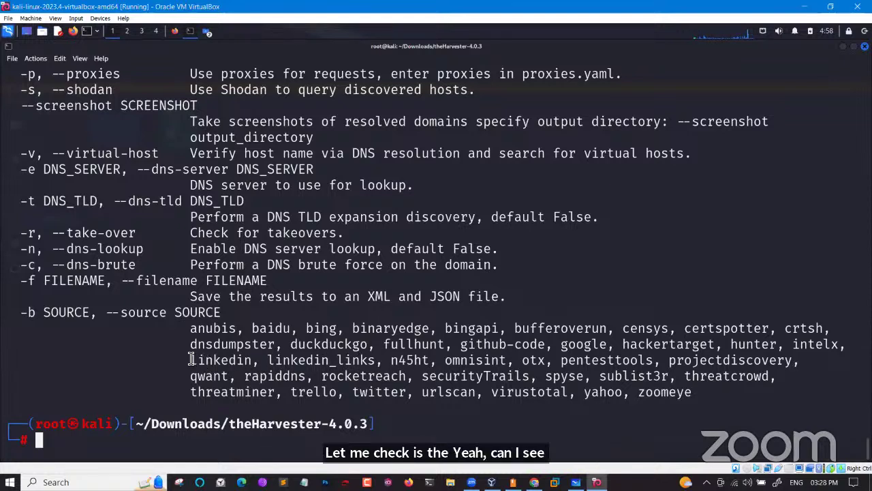
drag(192, 360, 379, 362)
drag(561, 345, 610, 345)
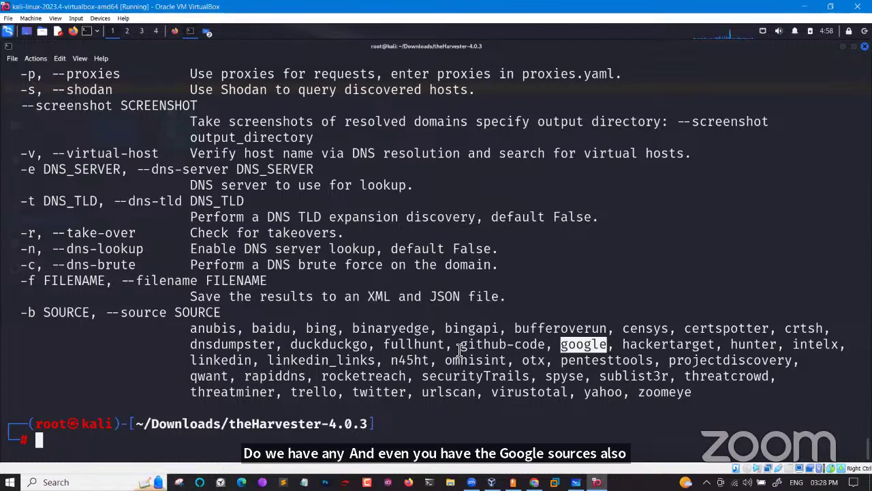
drag(191, 363, 306, 372)
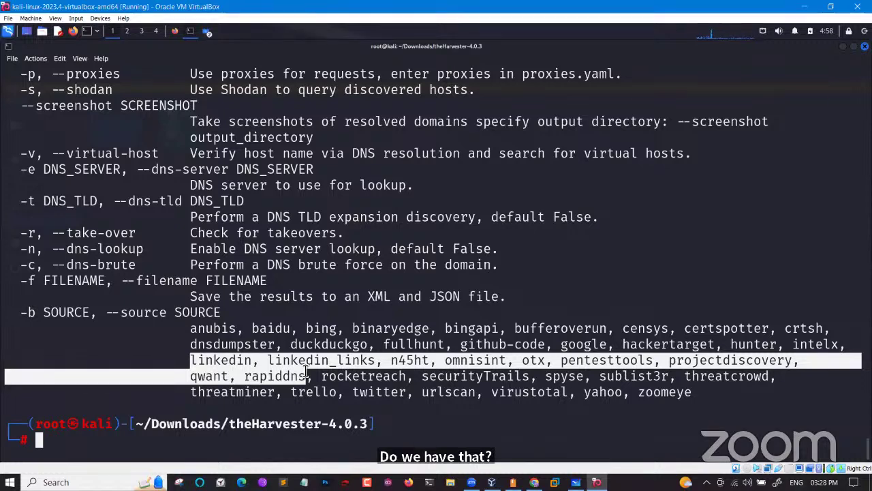
click(306, 371)
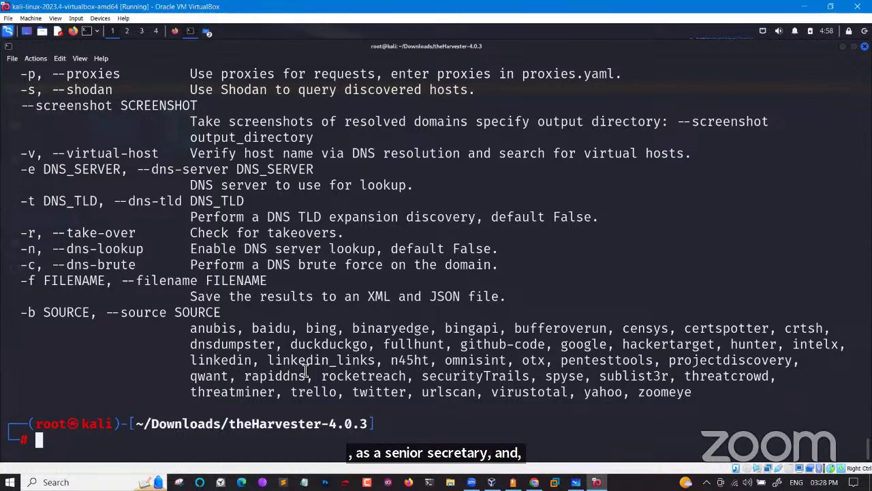
Edit the recalled command to theHarvester.py -d microsoft.com -b, reviewing the listed sources
key(Up)
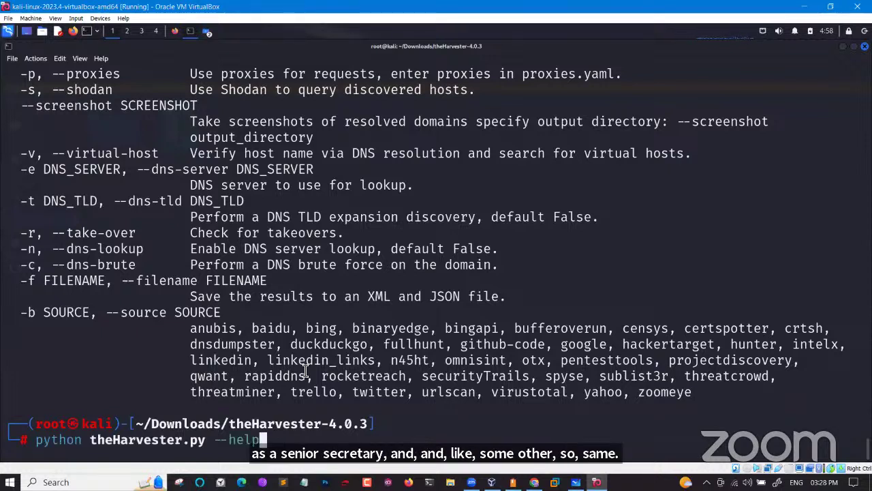
key(BackSpace)
key(BackSpace)
key(BackSpace)
key(BackSpace)
text(d)
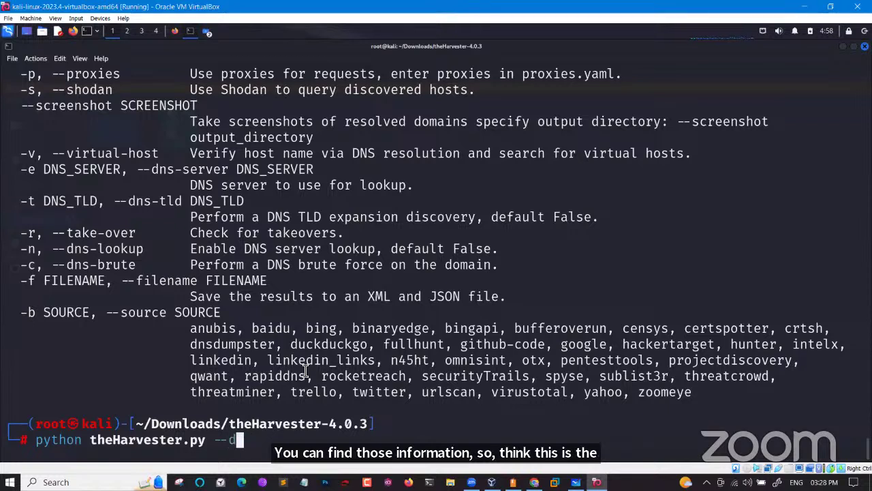
key(BackSpace)
key(BackSpace)
text(d )
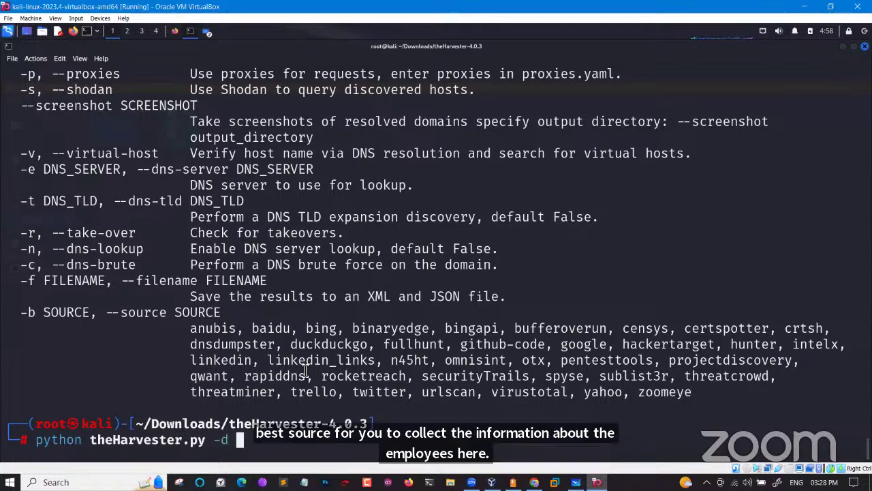
text(mi)
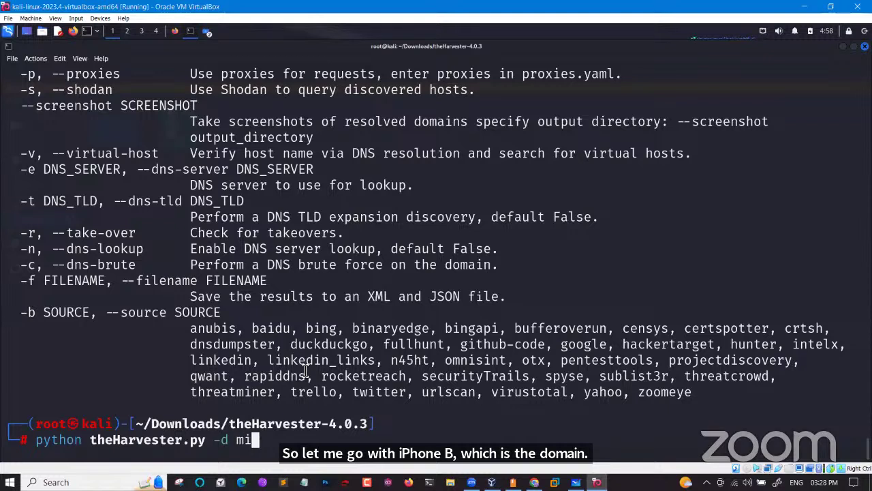
text(crosof)
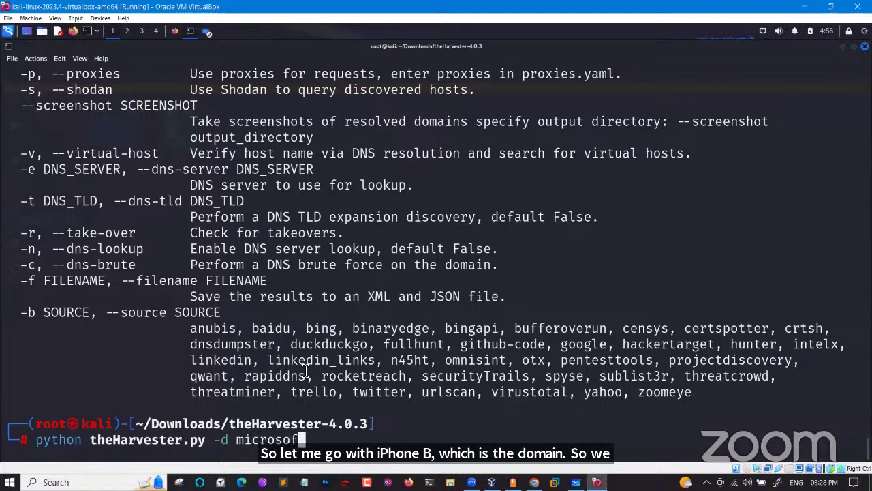
text(t.com )
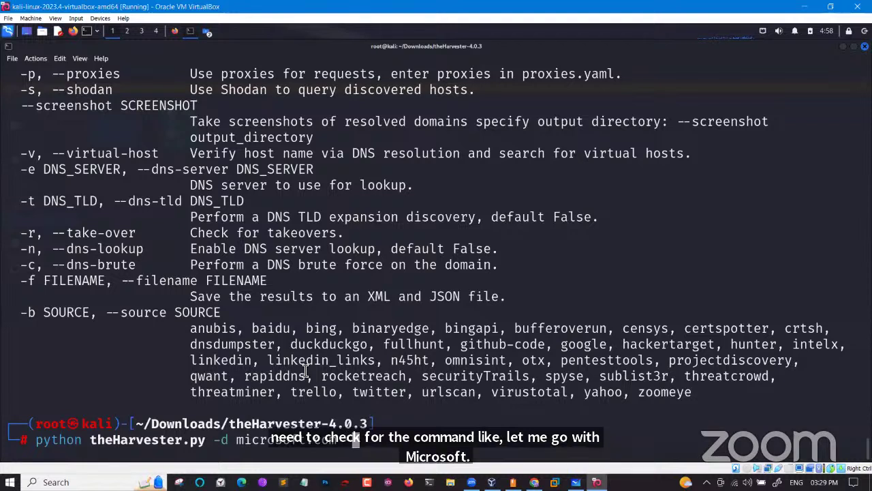
text(-b)
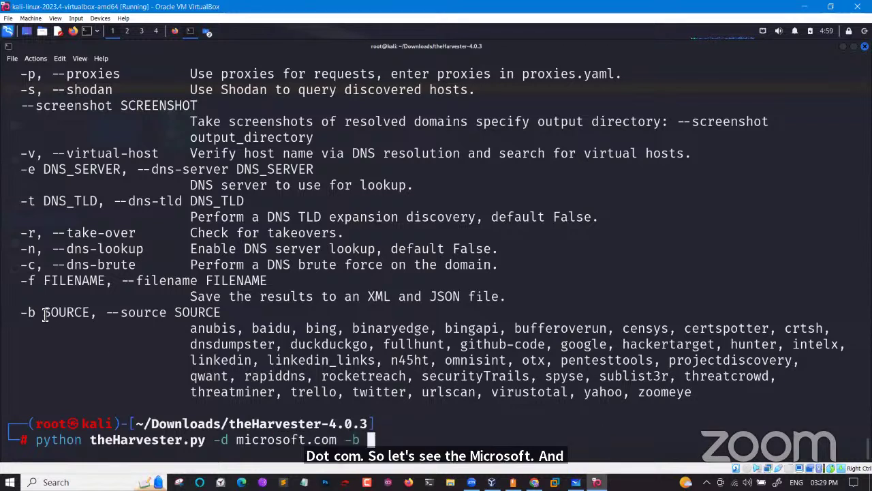
drag(44, 313, 99, 315)
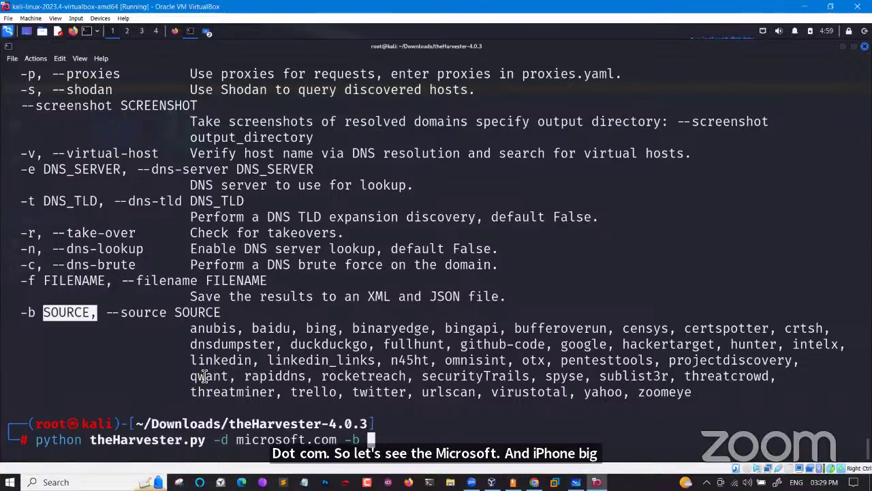
drag(191, 360, 252, 360)
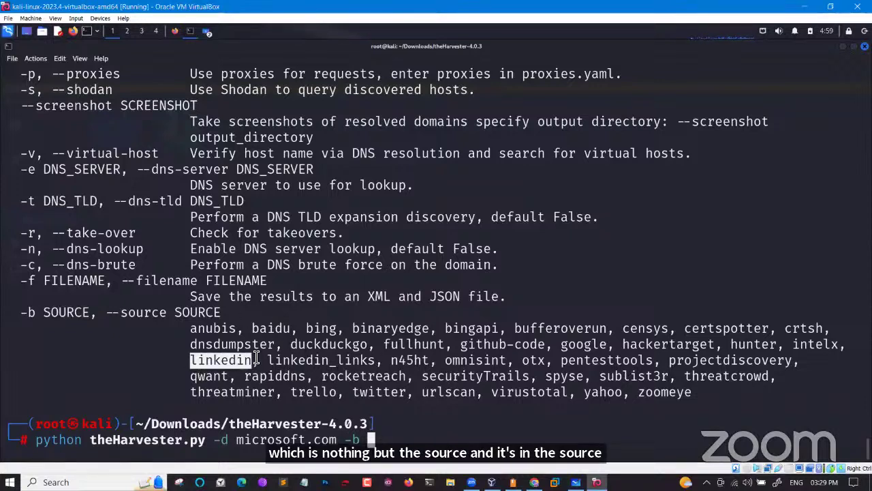
drag(564, 344, 606, 344)
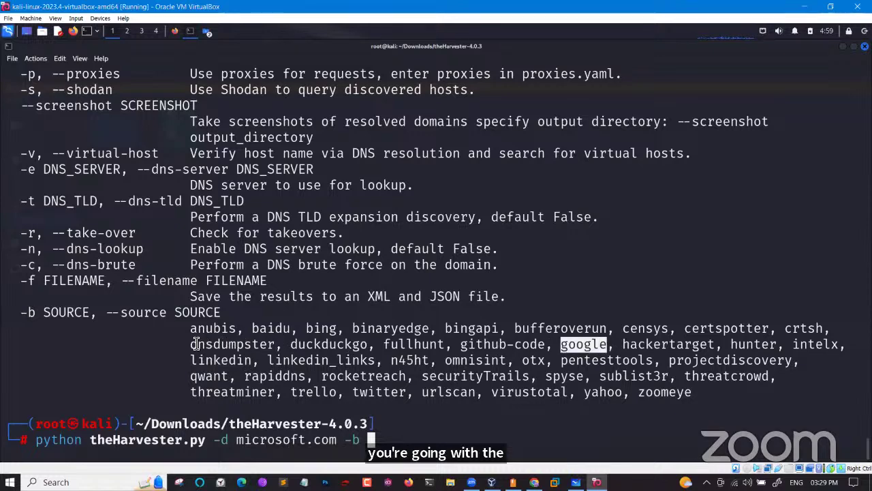
drag(191, 344, 298, 346)
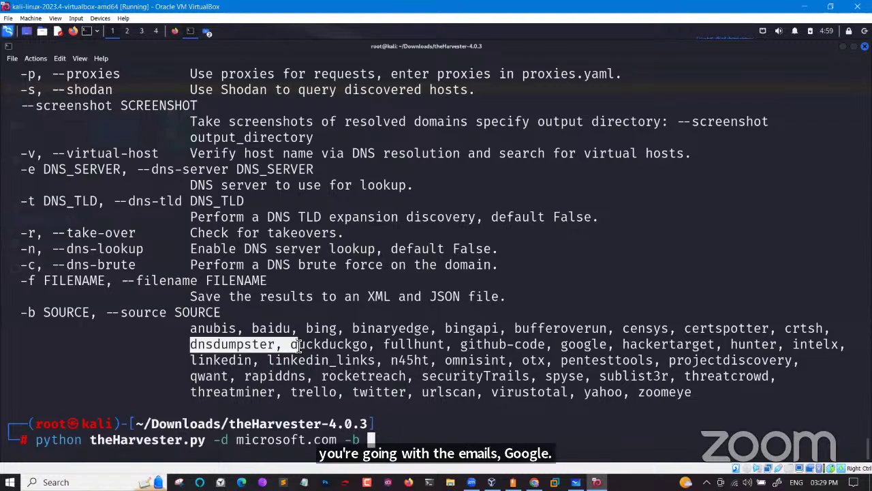
Choose linkedin as the -b source and run the microsoft.com harvest
text(All)
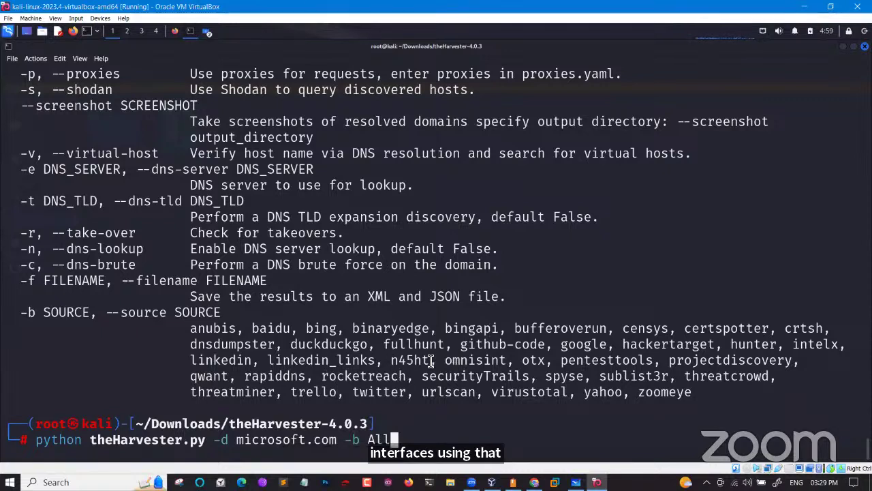
key(BackSpace)
key(BackSpace)
key(BackSpace)
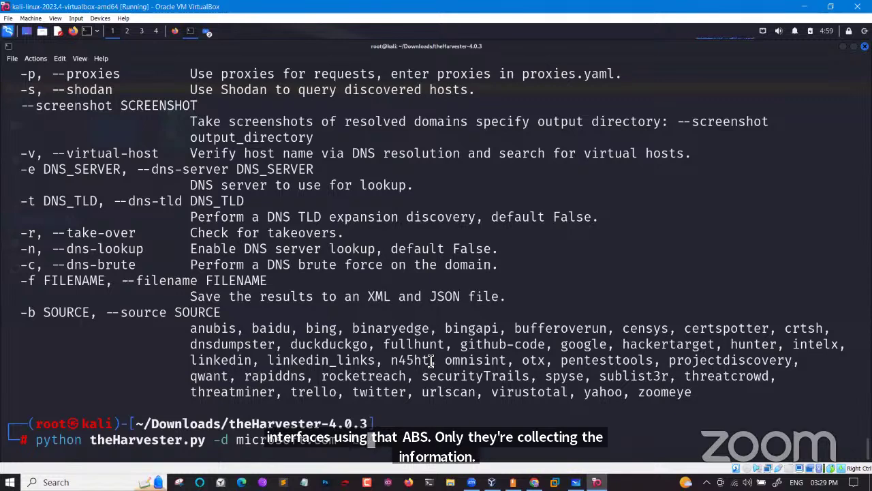
text(linkedin)
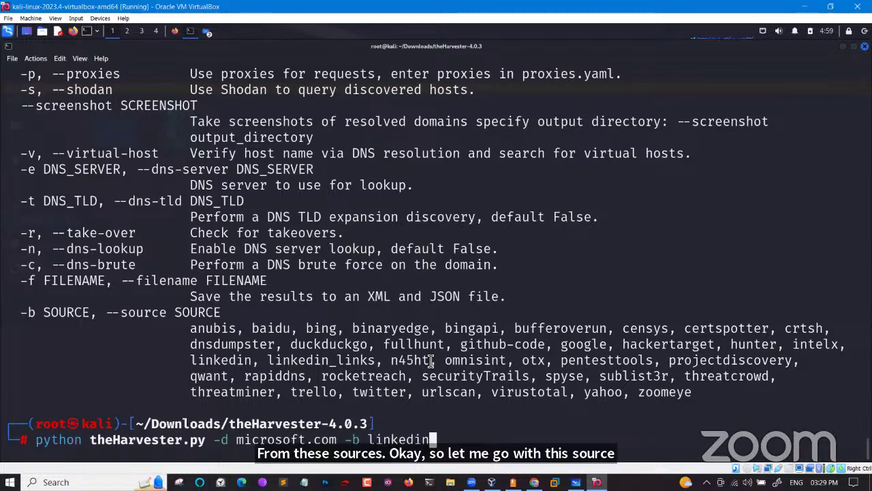
key(Return)
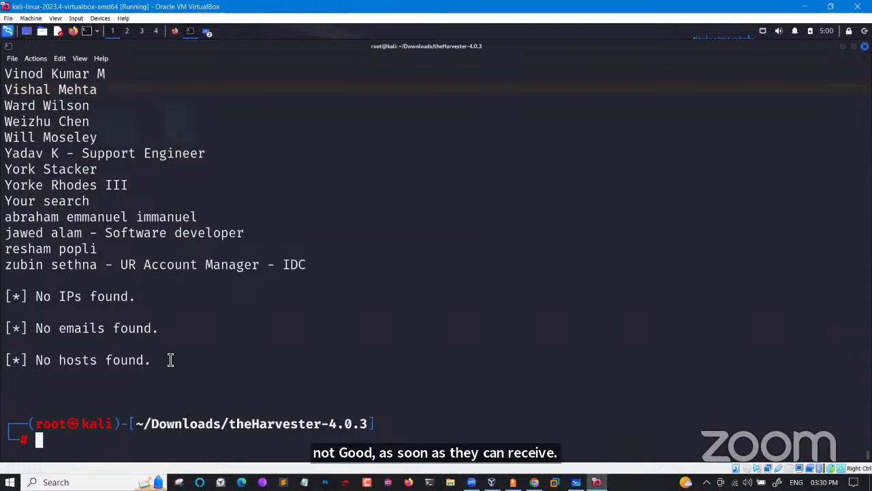
scroll(152, 257, up, 7)
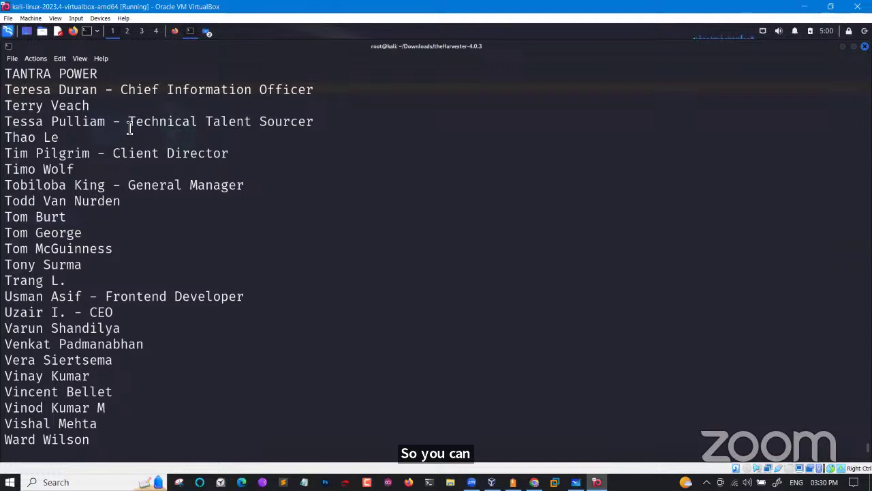
drag(128, 122, 302, 125)
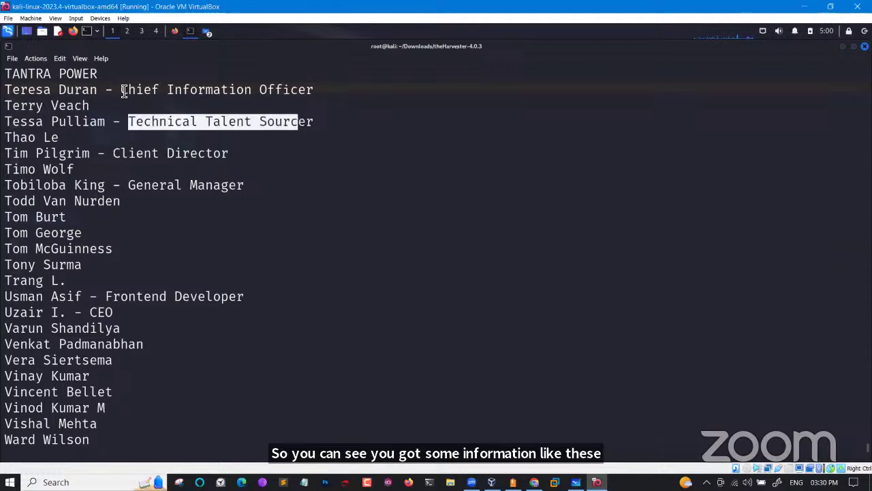
drag(122, 90, 316, 90)
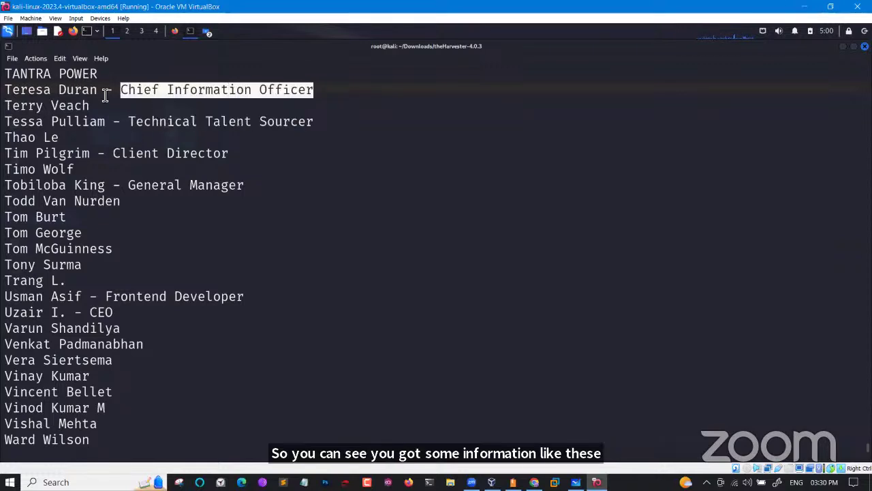
scroll(105, 94, up, 3)
scroll(105, 94, up, 17)
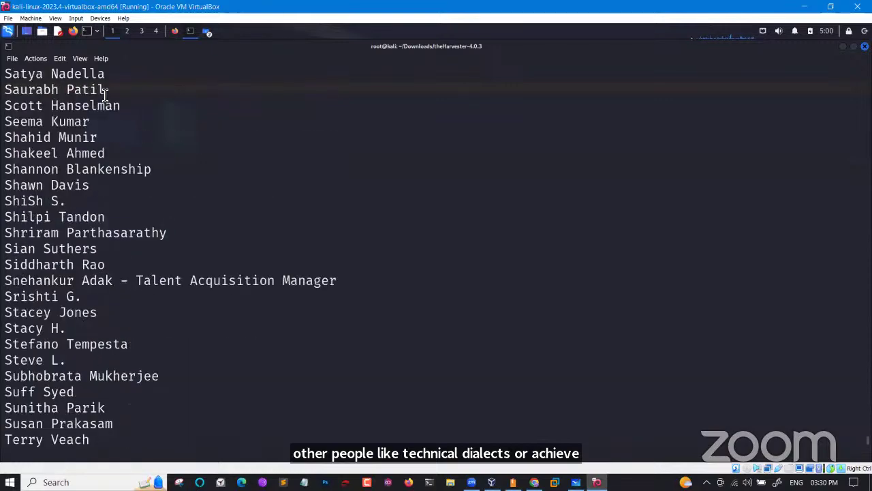
scroll(105, 94, up, 9)
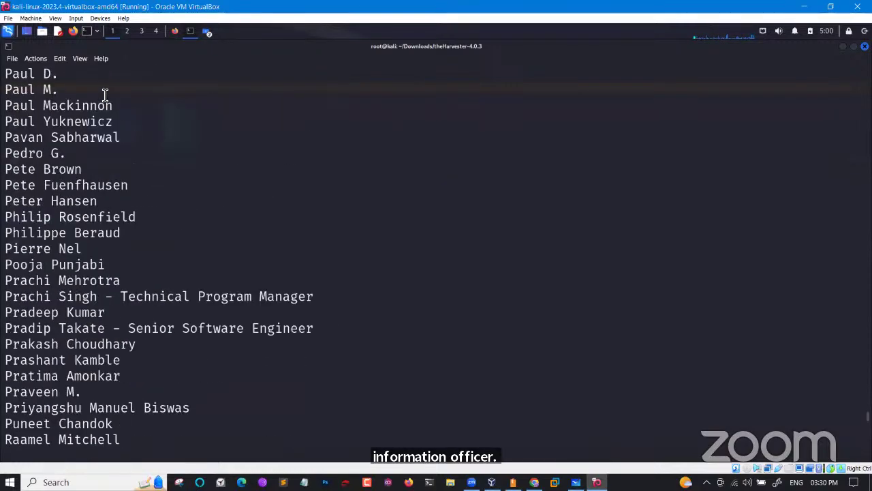
scroll(105, 94, down, 10)
scroll(105, 94, down, 4)
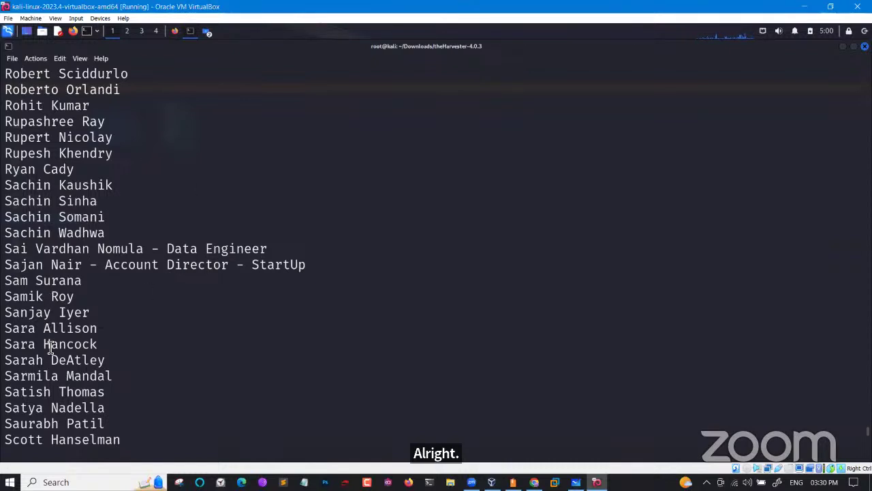
drag(113, 411, 5, 412)
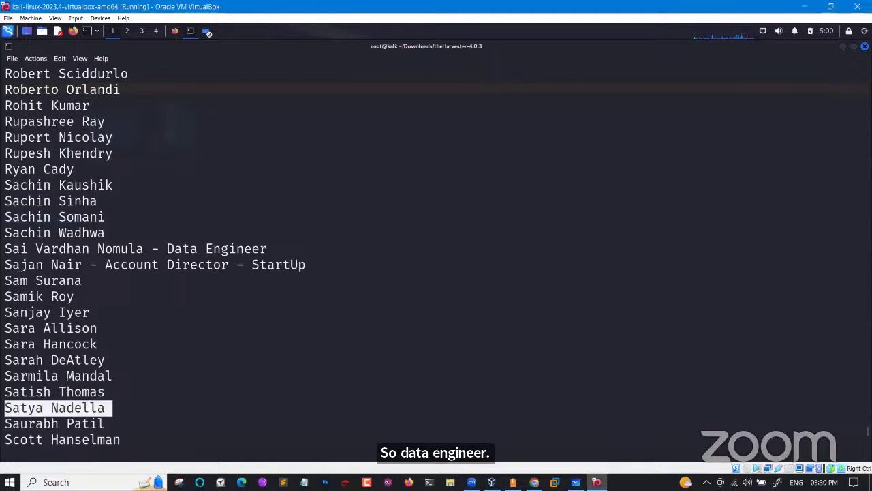
scroll(76, 313, up, 10)
scroll(85, 312, up, 20)
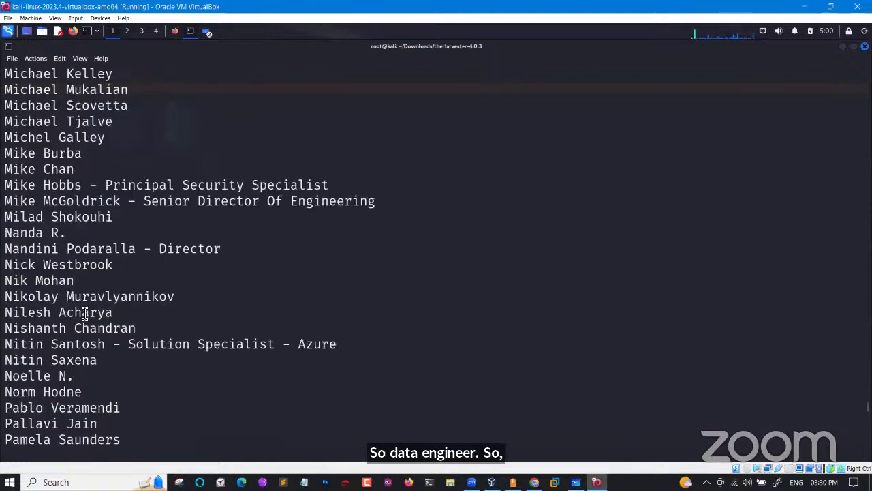
scroll(84, 312, up, 20)
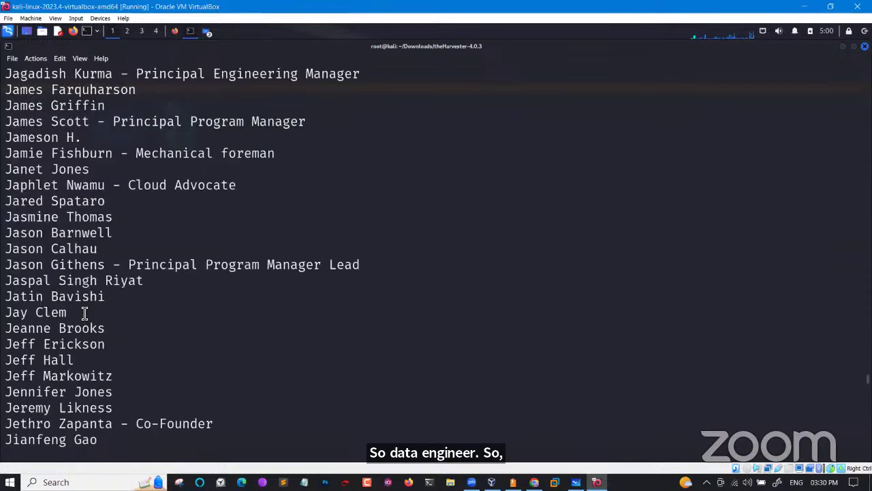
scroll(85, 312, up, 15)
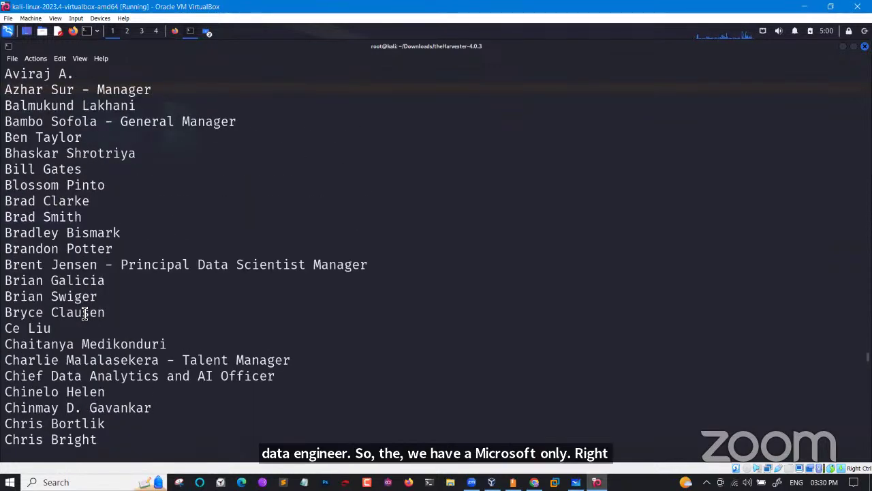
drag(82, 170, 19, 170)
drag(120, 265, 360, 264)
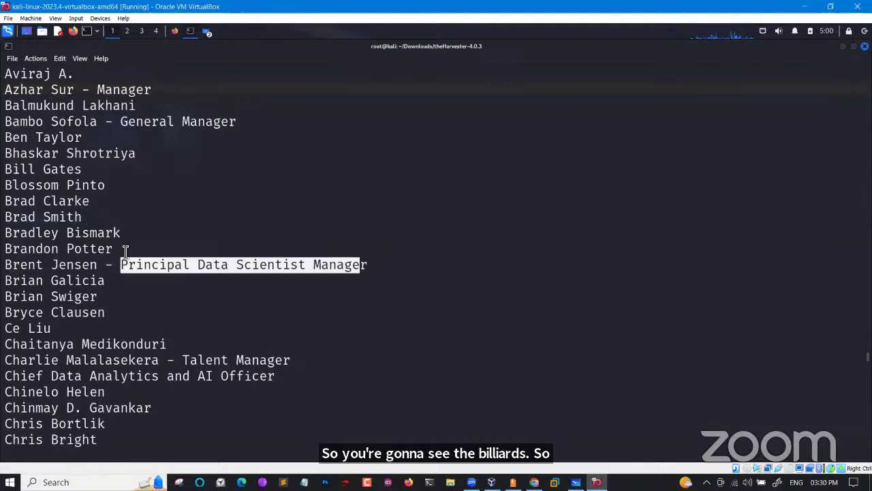
scroll(125, 252, up, 10)
scroll(125, 251, down, 20)
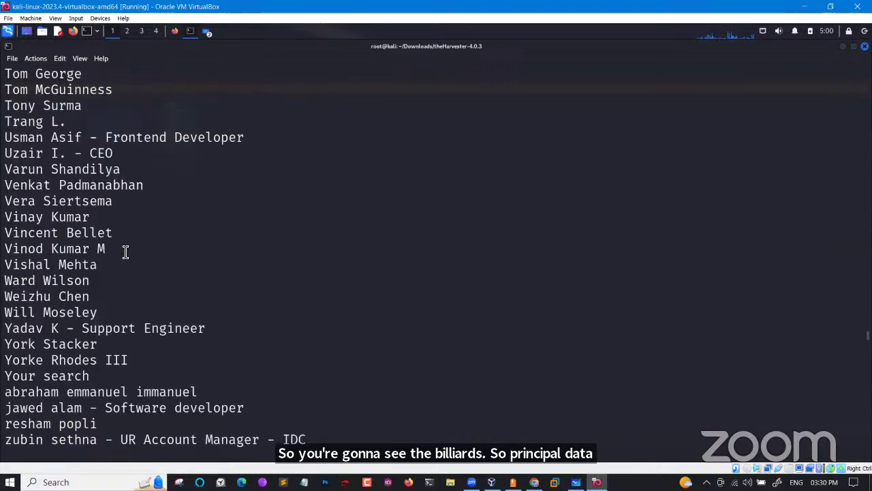
scroll(126, 249, down, 4)
scroll(156, 185, up, 9)
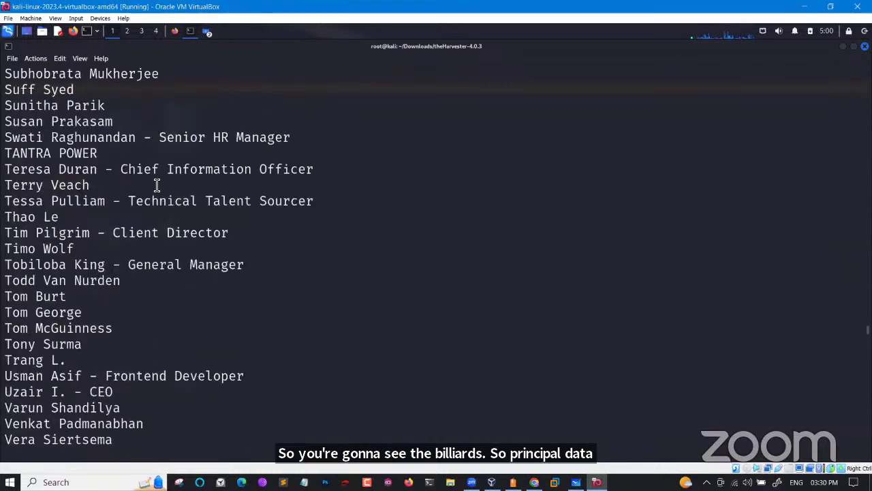
scroll(157, 185, up, 20)
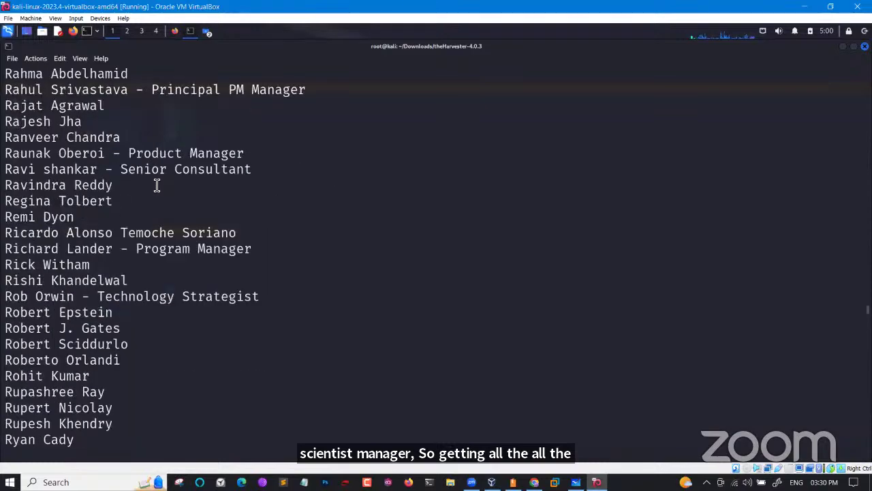
scroll(156, 185, up, 20)
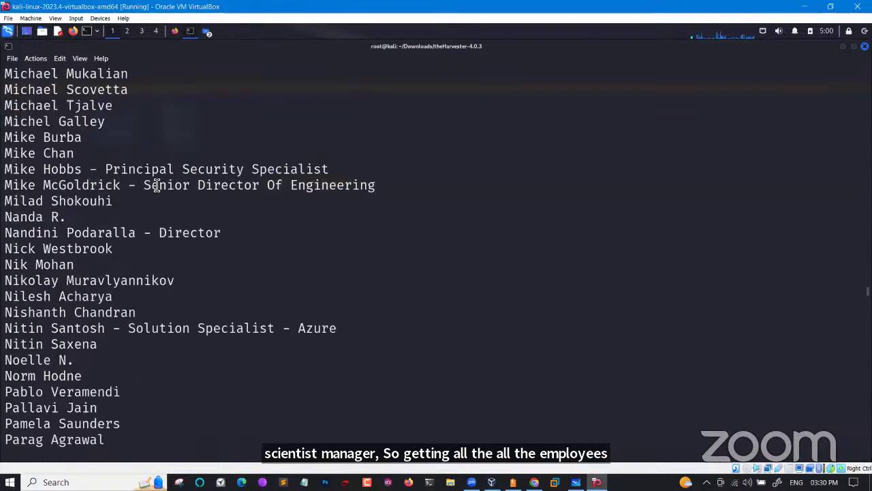
scroll(156, 185, up, 20)
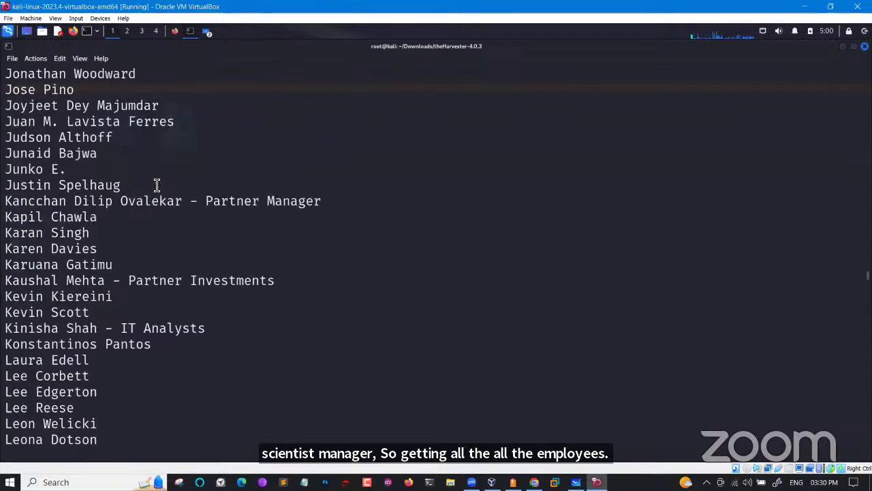
scroll(156, 185, up, 20)
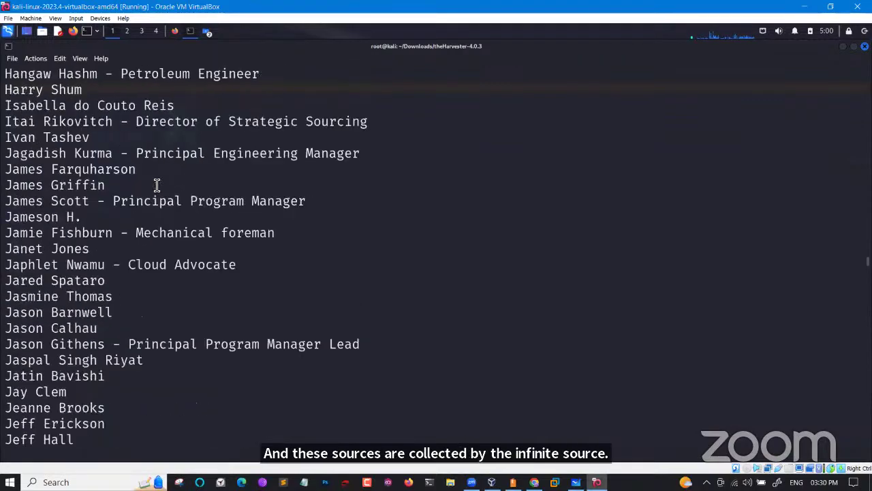
scroll(157, 184, up, 20)
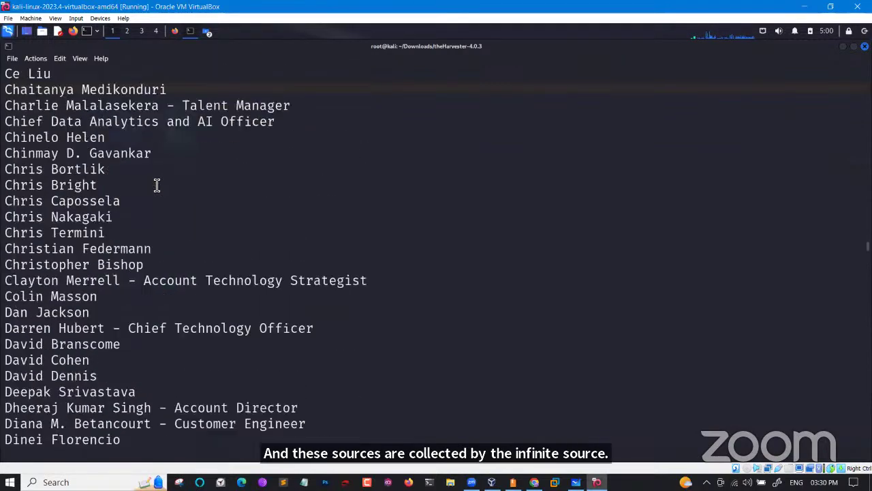
scroll(156, 185, up, 3)
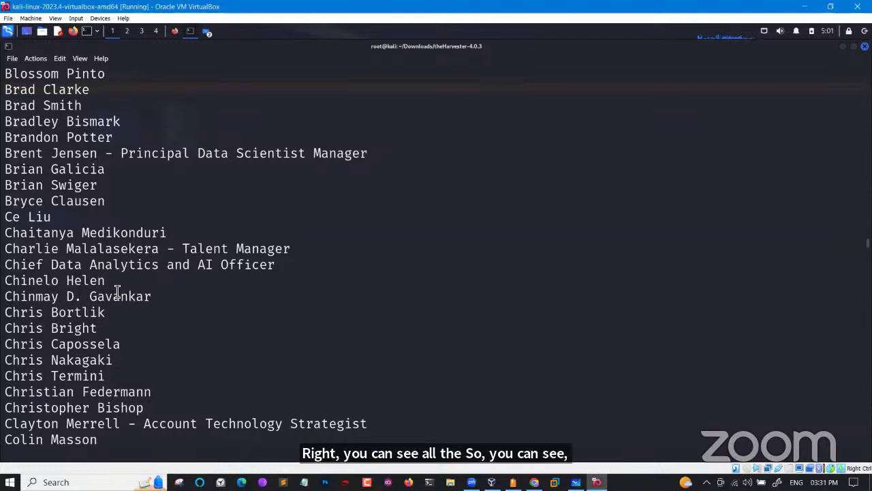
scroll(117, 292, up, 12)
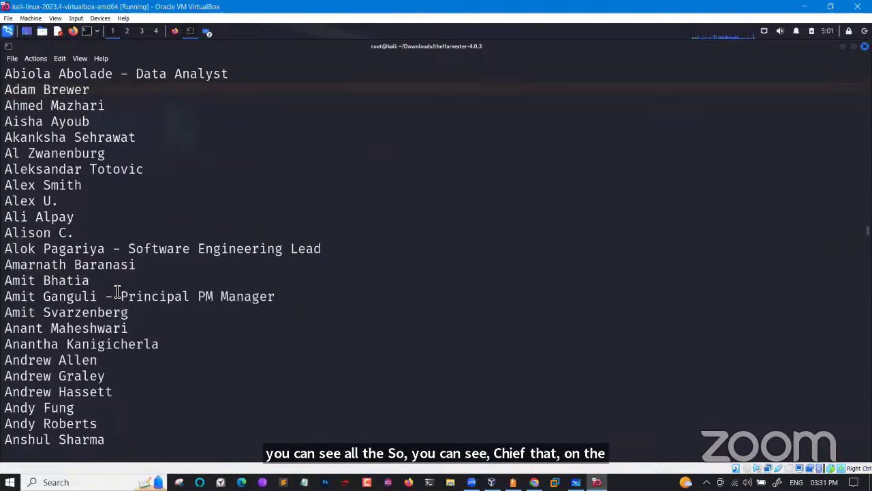
scroll(117, 291, up, 3)
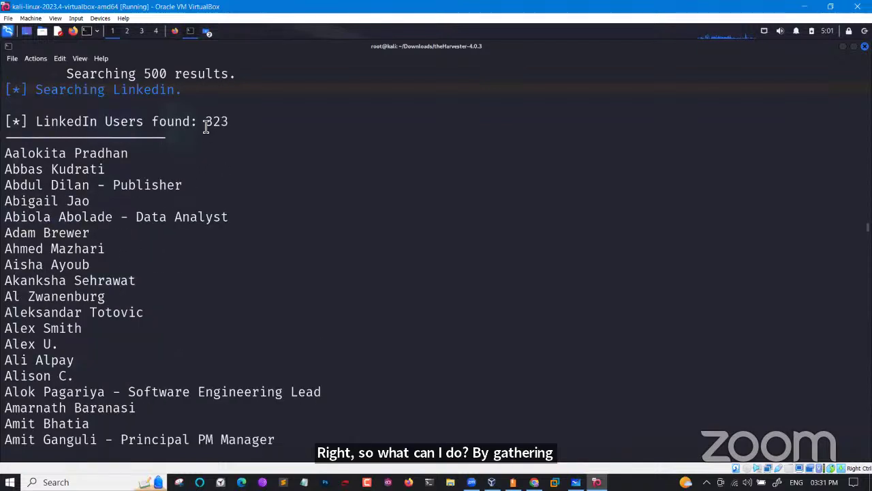
drag(204, 123, 232, 125)
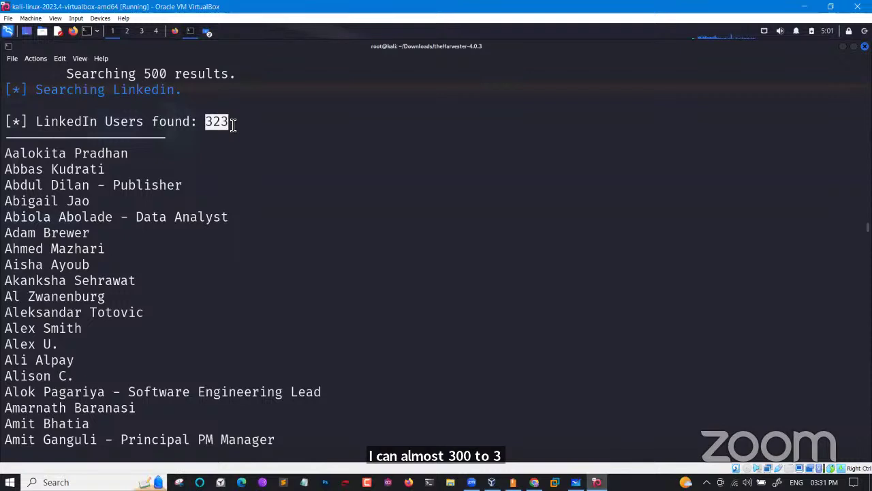
scroll(233, 124, up, 3)
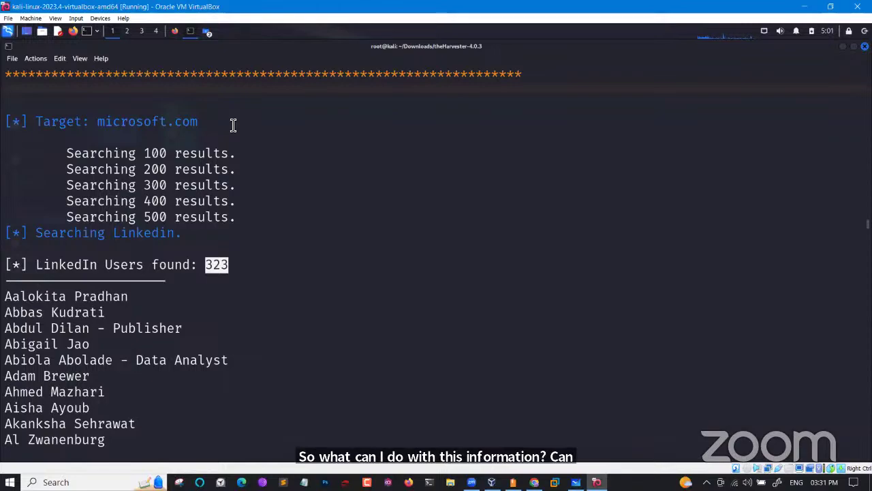
scroll(176, 388, down, 5)
scroll(176, 387, down, 20)
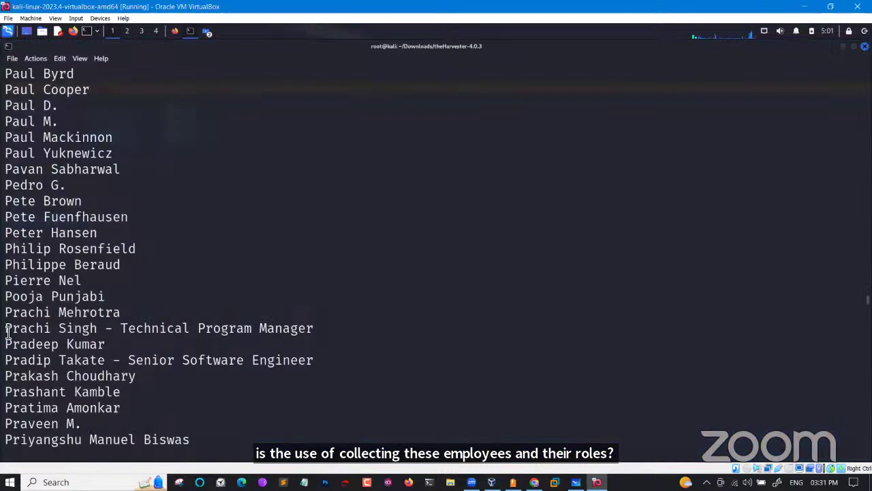
drag(9, 333, 314, 341)
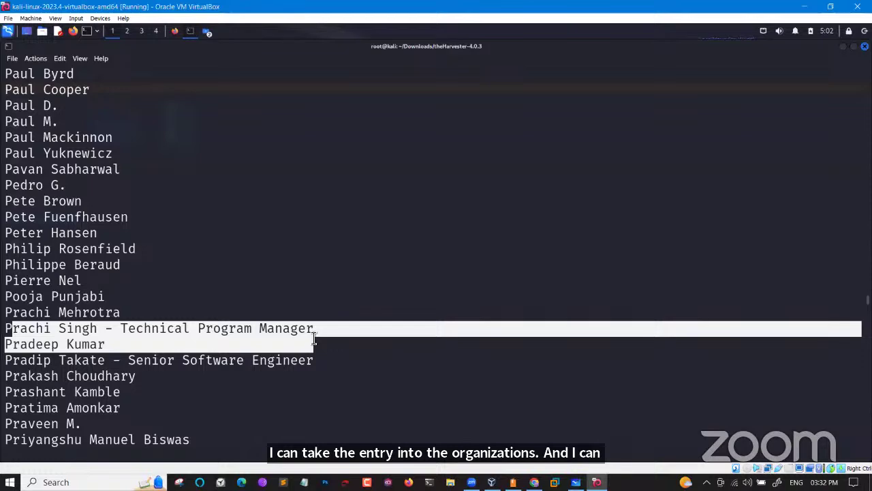
scroll(317, 330, down, 3)
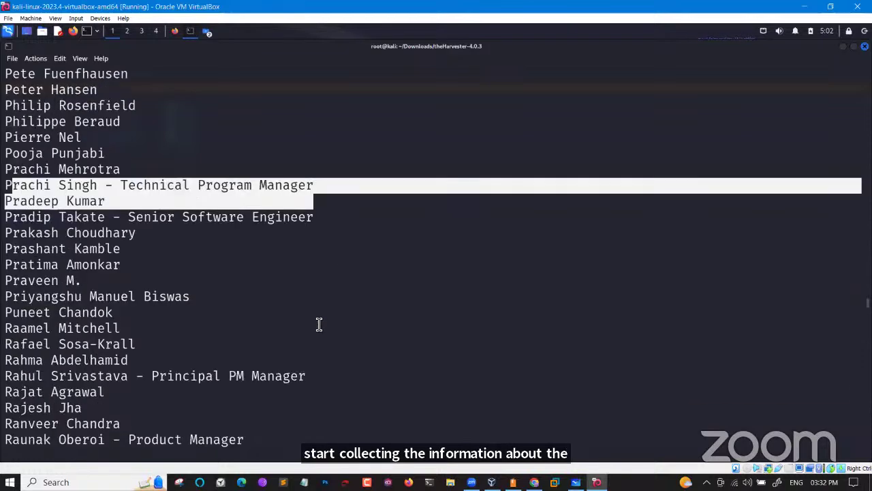
scroll(319, 324, down, 2)
scroll(319, 325, down, 15)
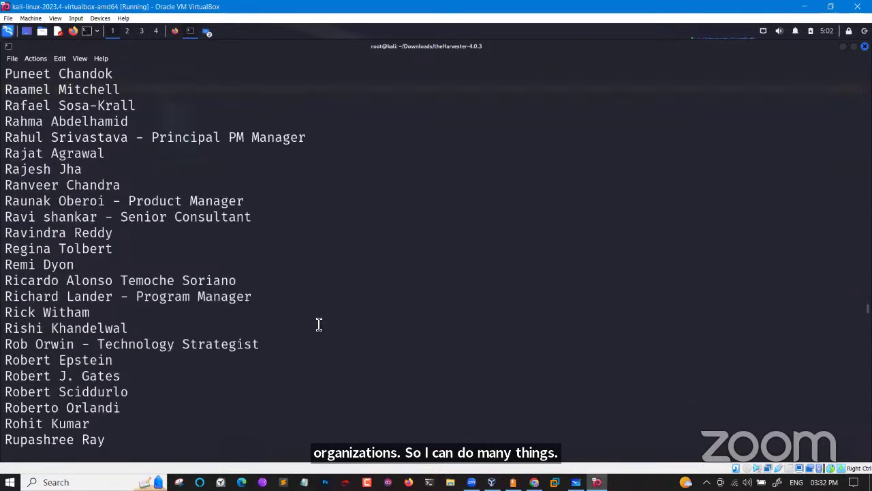
scroll(319, 325, down, 20)
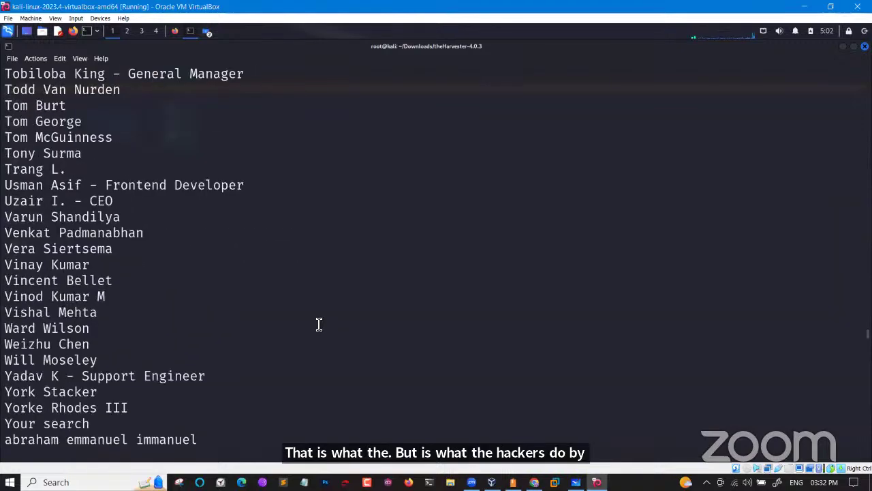
scroll(319, 324, down, 20)
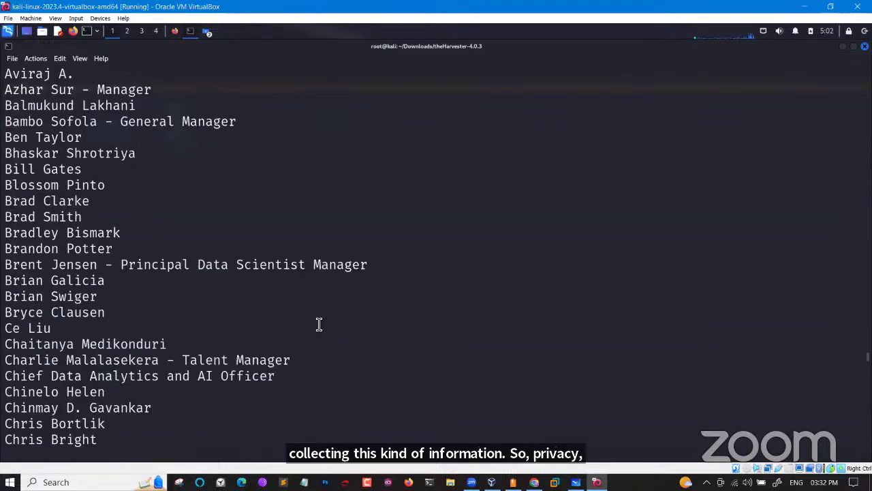
scroll(319, 324, down, 20)
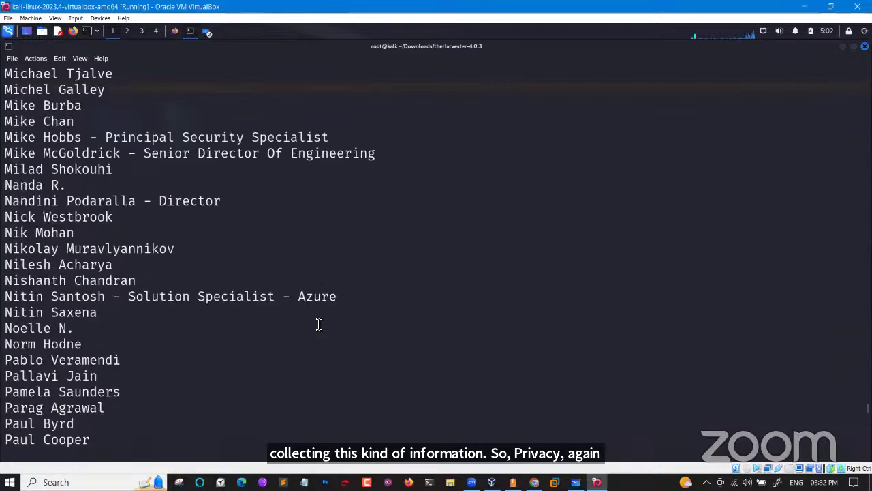
scroll(319, 325, down, 12)
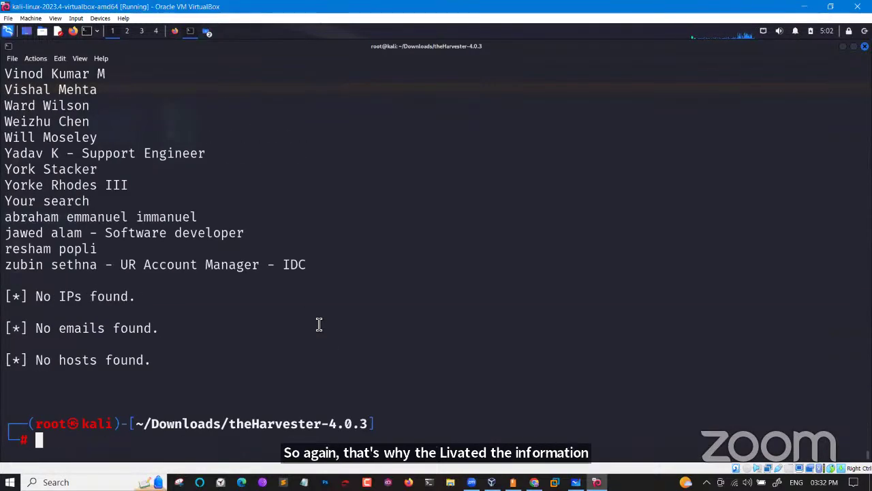
Rerun the LinkedIn harvest with -d ersegment.com in place of microsoft.com
key(Up)
key(Left)
key(Left)
key(Left)
key(Left)
key(Left)
key(Left)
key(Left)
key(Left)
key(Left)
key(Left)
key(Left)
key(Left)
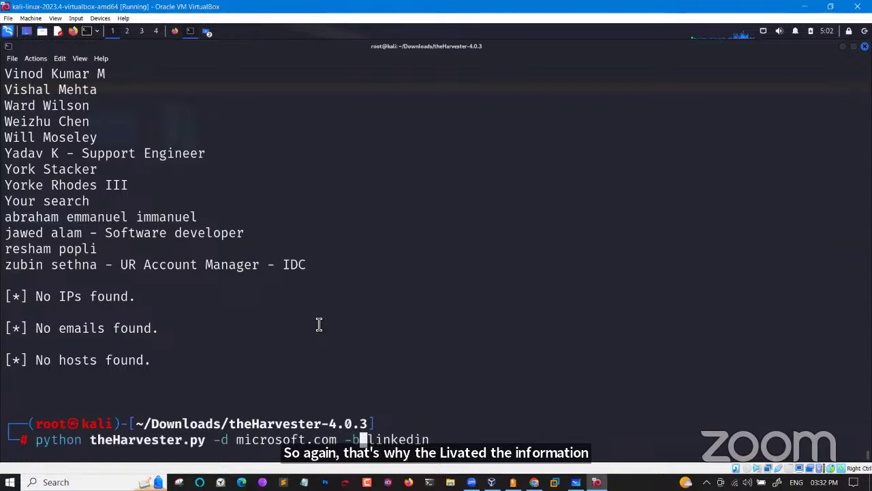
key(BackSpace)
key(BackSpace)
key(BackSpace)
key(BackSpace)
key(BackSpace)
key(BackSpace)
key(BackSpace)
key(BackSpace)
key(BackSpace)
key(BackSpace)
key(BackSpace)
key(BackSpace)
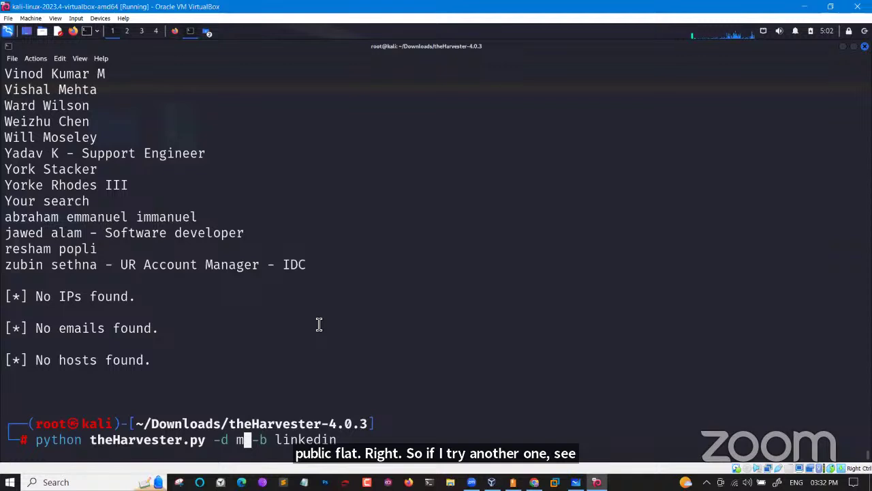
key(BackSpace)
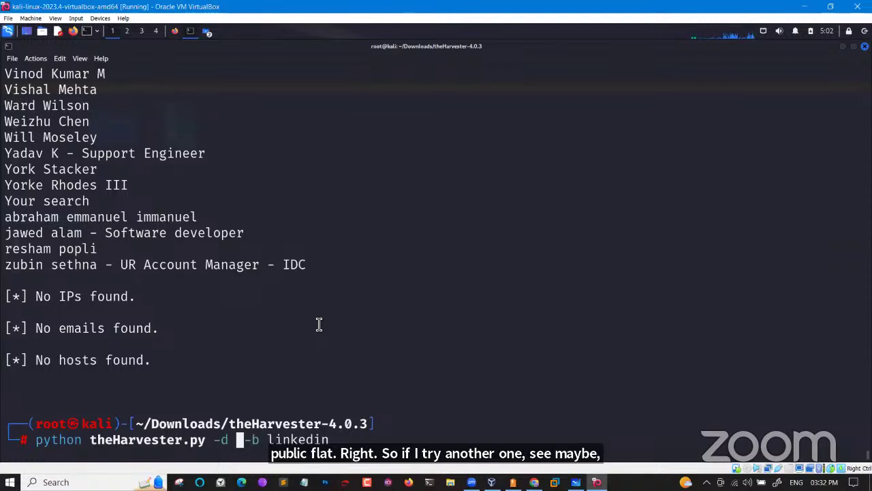
text(ersegm)
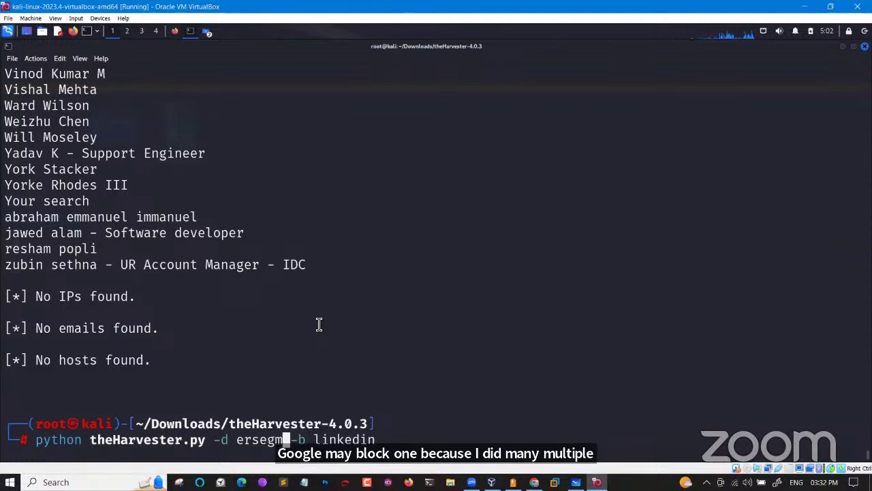
text(ent.)
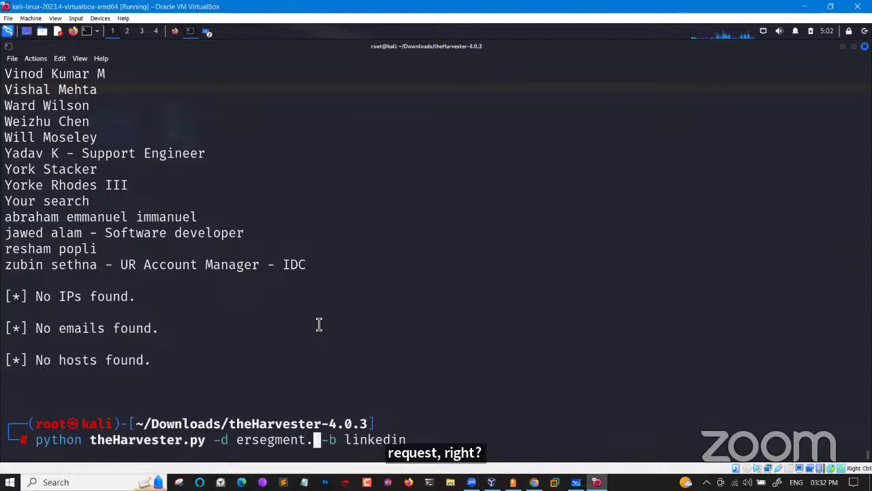
text(com)
key(Return)
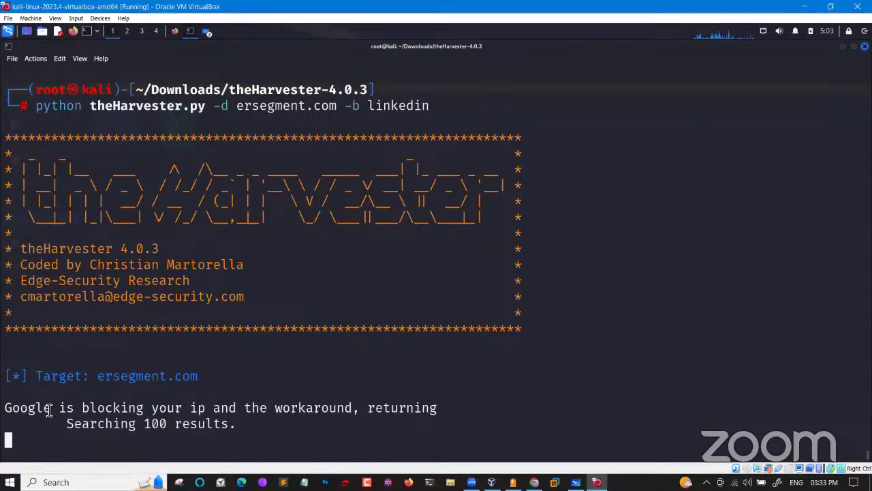
drag(27, 408, 234, 426)
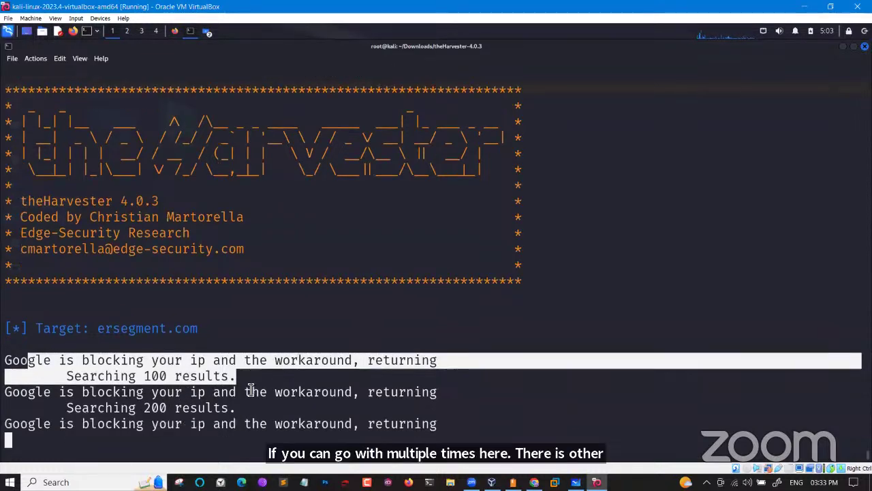
scroll(250, 389, up, 6)
scroll(251, 390, up, 20)
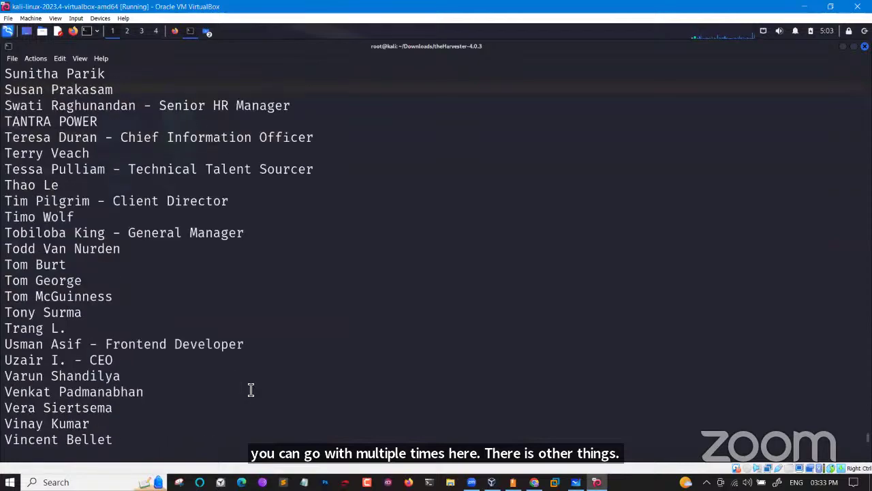
scroll(251, 390, up, 20)
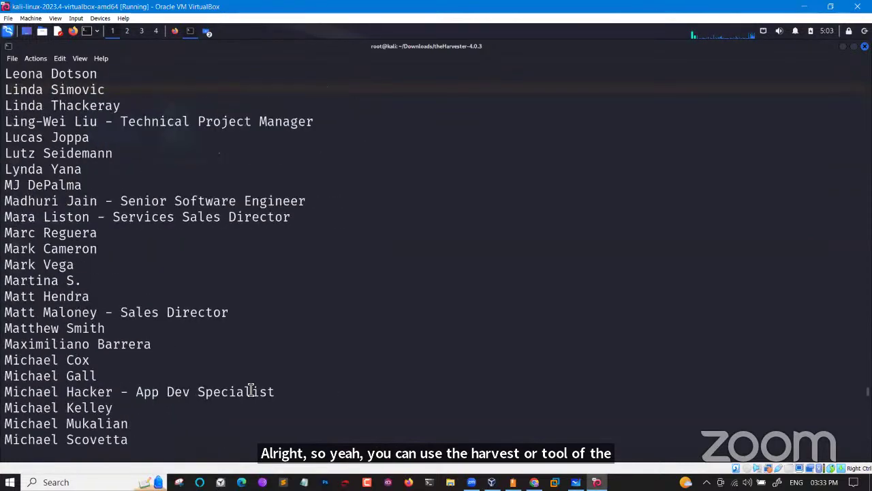
scroll(251, 390, up, 20)
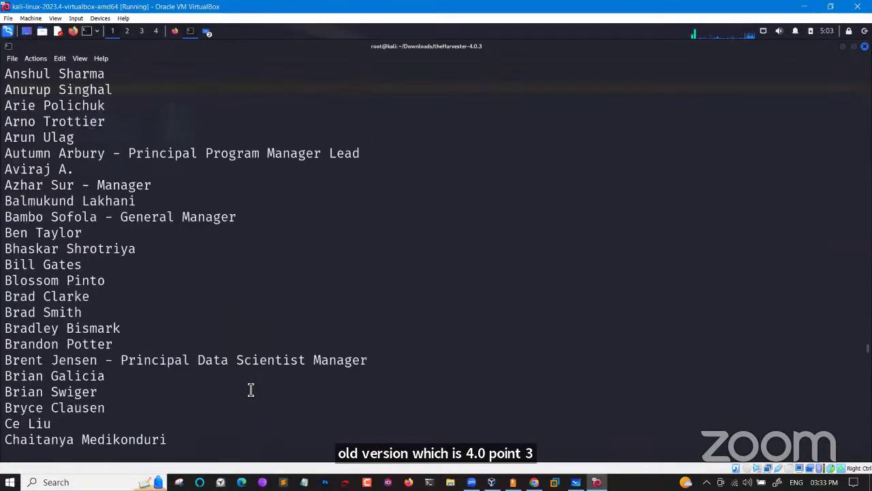
scroll(250, 390, up, 1)
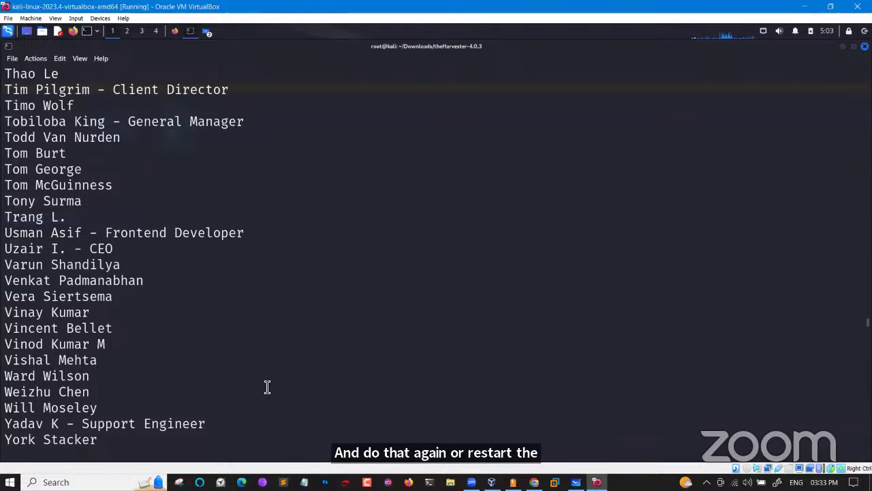
scroll(267, 387, up, 20)
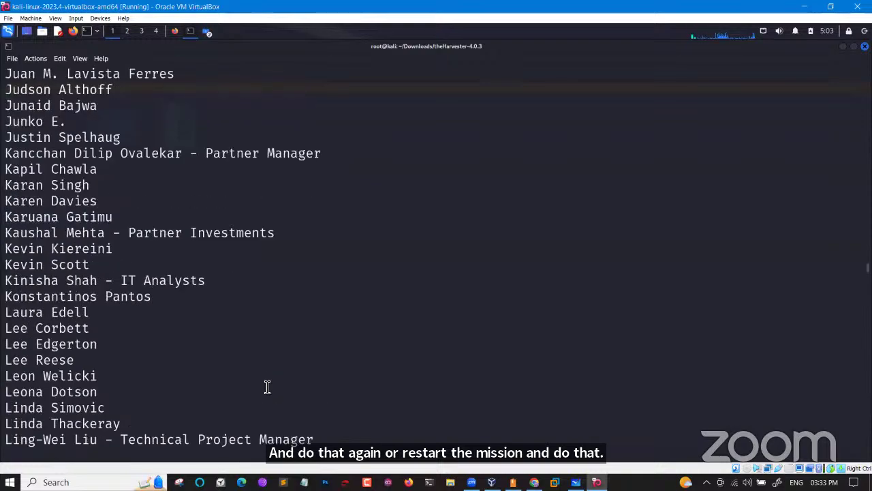
scroll(267, 387, up, 20)
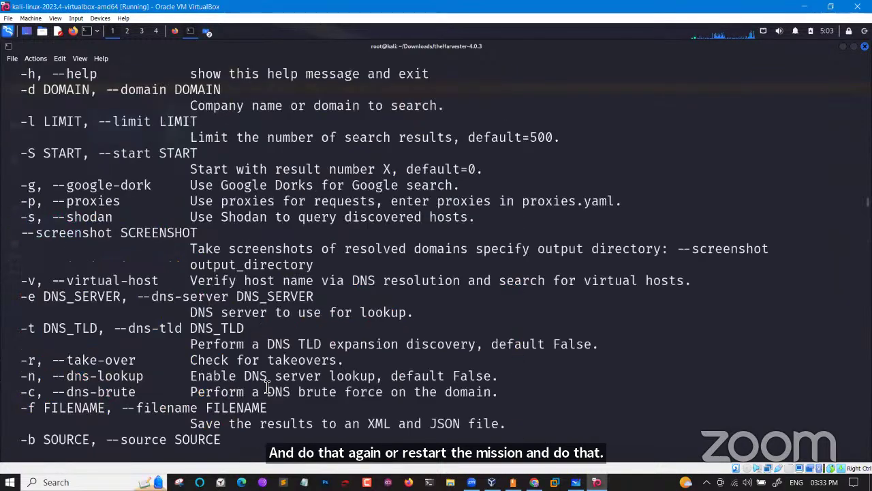
scroll(268, 387, up, 3)
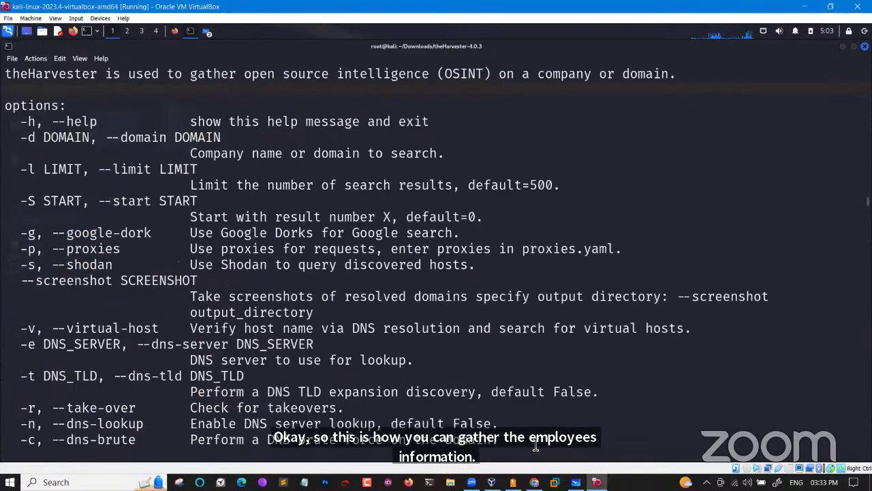
mouse_move(534, 481)
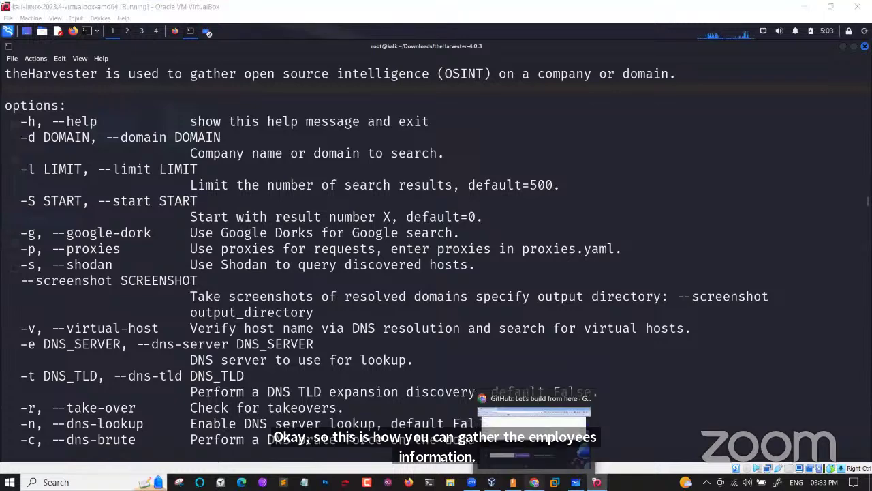
Search 'google hacking database cheat sheet' in a new Chrome tab
click(583, 455)
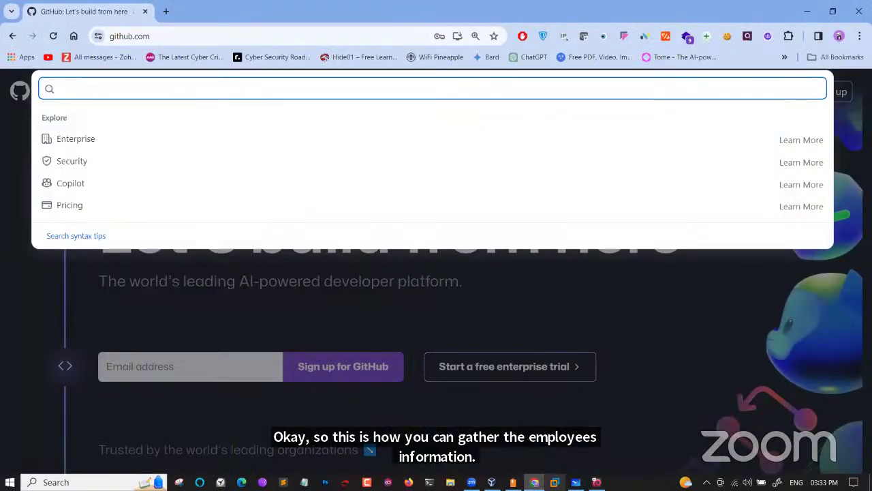
click(167, 12)
text(goo)
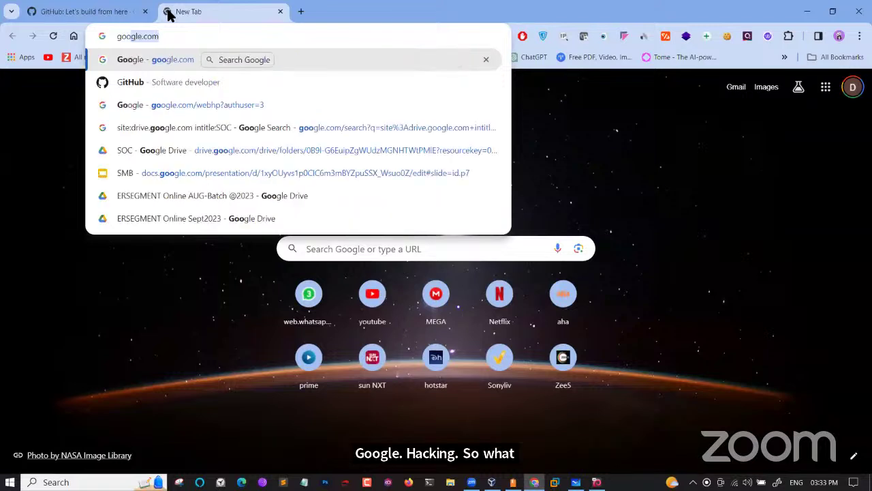
text(gle ha)
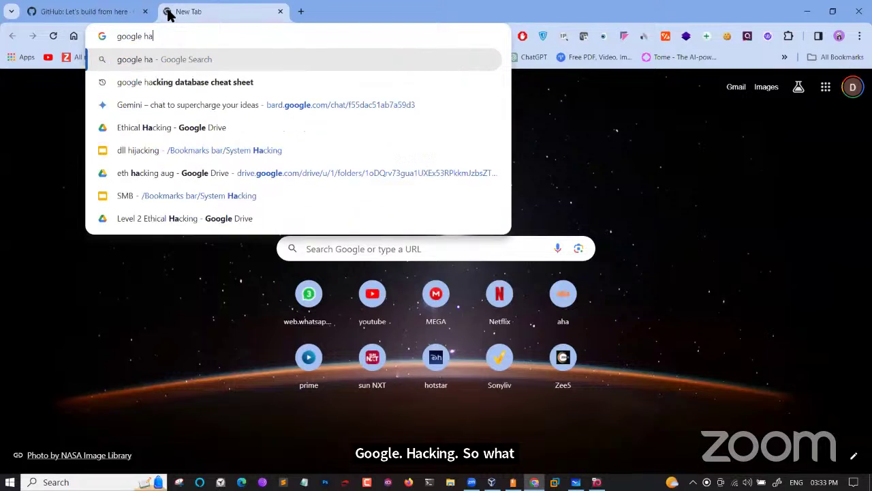
text(cking)
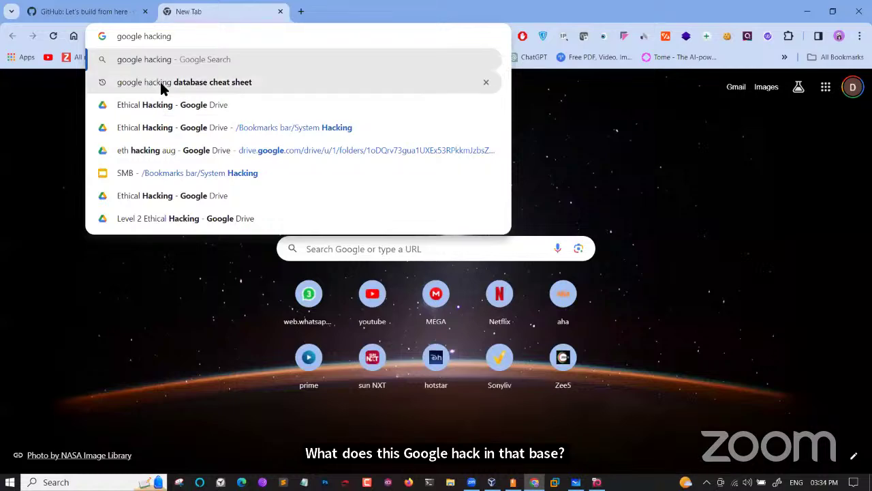
click(164, 87)
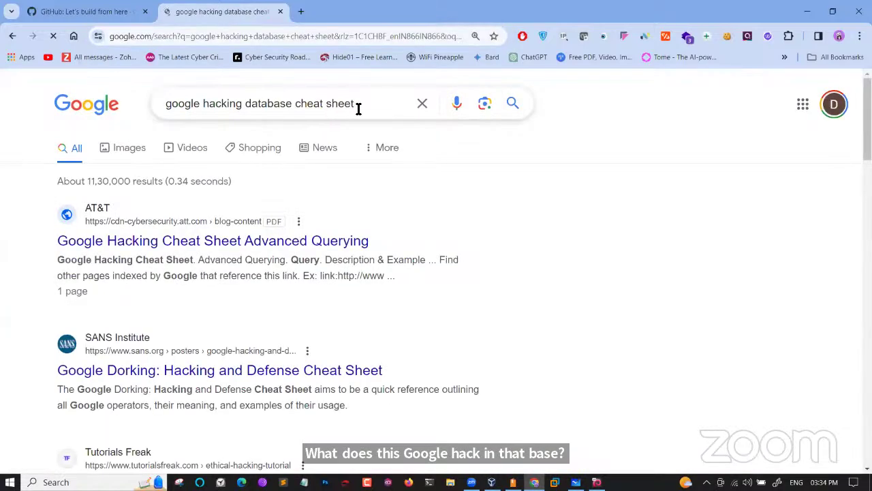
Search 'google hacking database' and expand the 'What is Google's hacking database?' answer
drag(357, 109, 297, 109)
key(BackSpace)
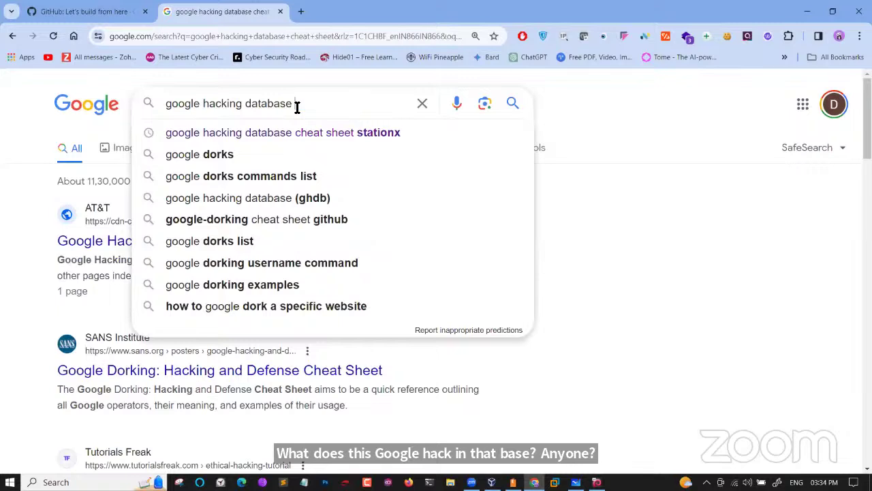
key(Return)
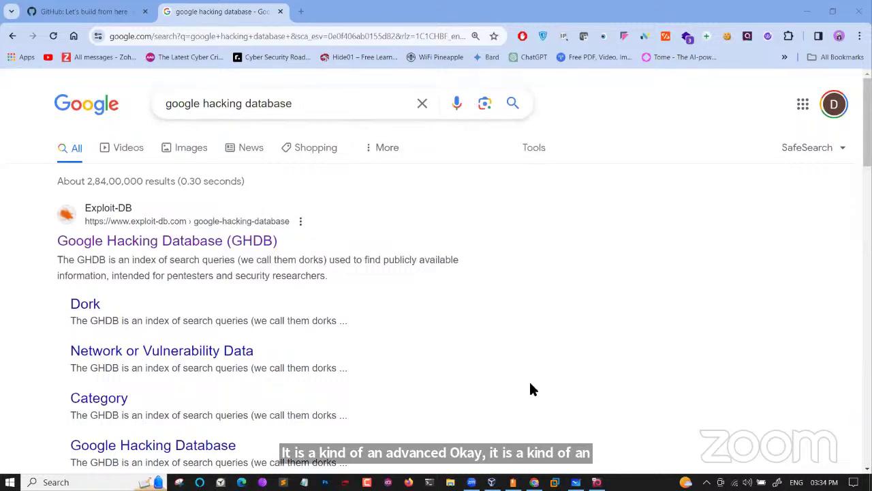
scroll(402, 372, down, 2)
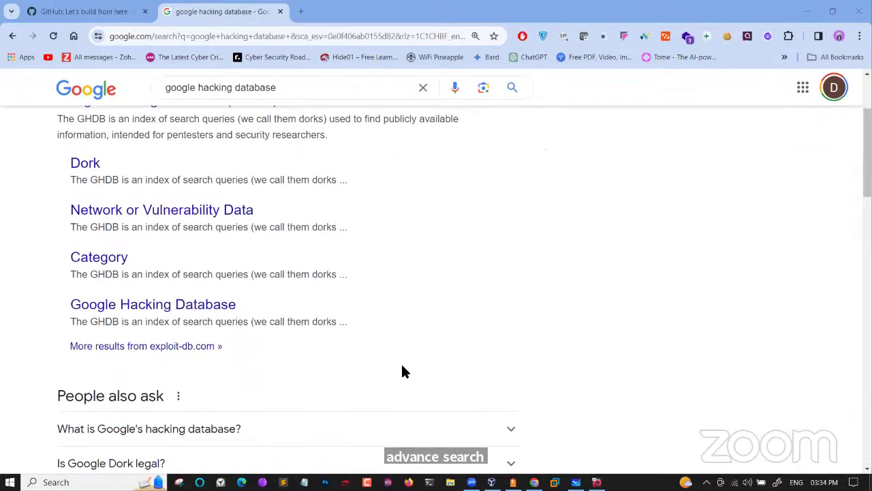
scroll(402, 371, down, 1)
click(275, 354)
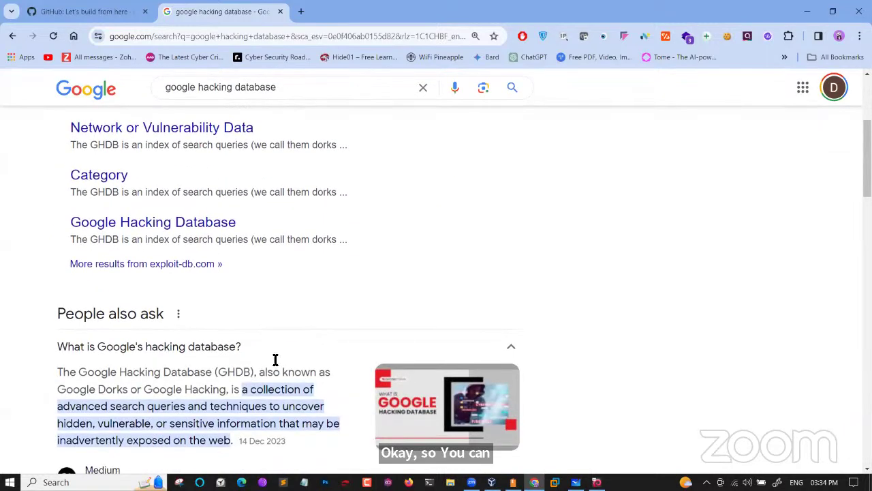
Expand 'Who created Google hacking?' and highlight the creator and sensitive information disclosures phrase
scroll(275, 360, down, 1)
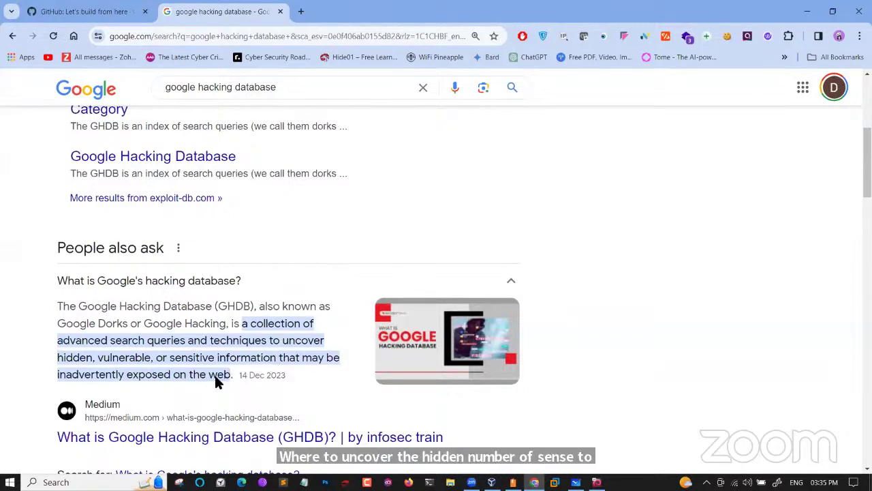
scroll(214, 375, down, 2)
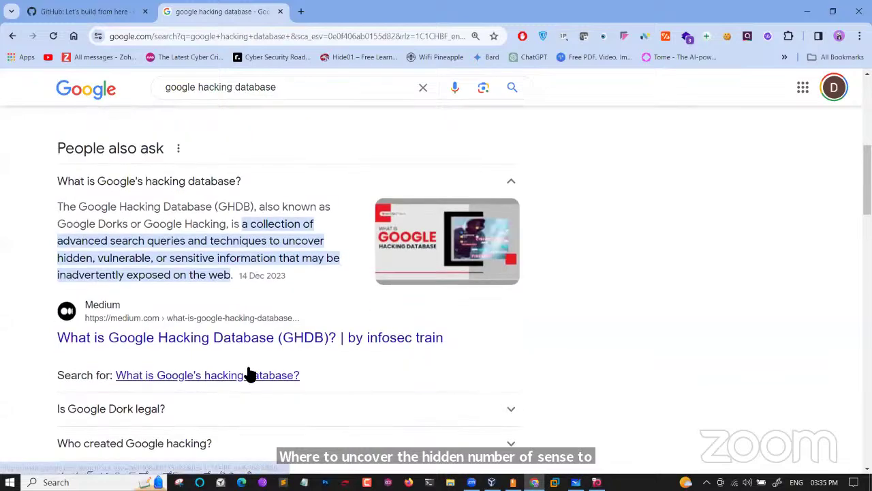
scroll(250, 374, down, 2)
click(215, 343)
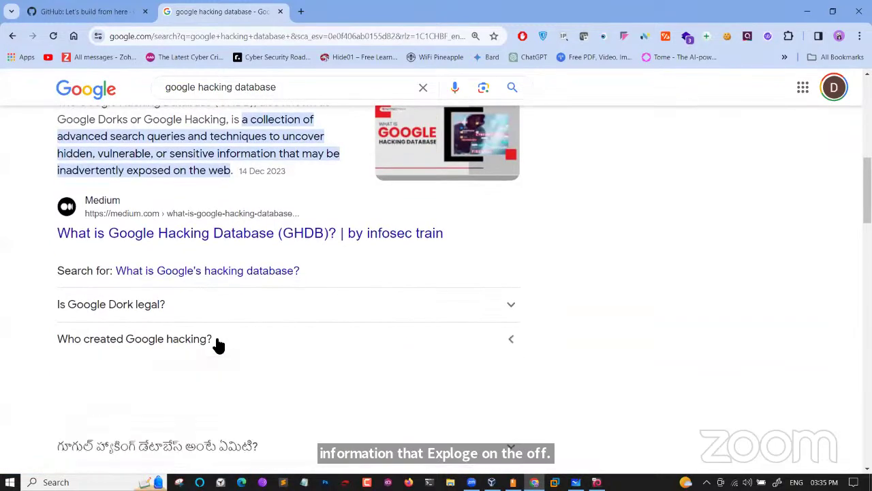
scroll(218, 345, down, 1)
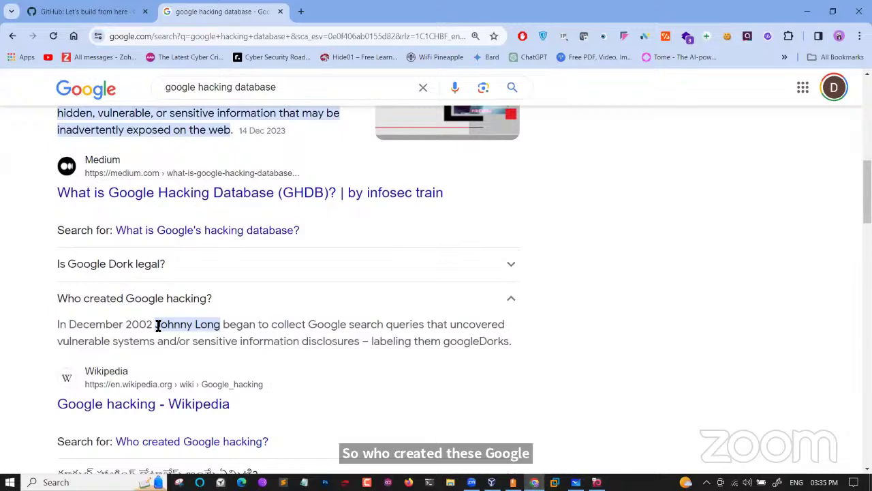
drag(155, 325, 214, 325)
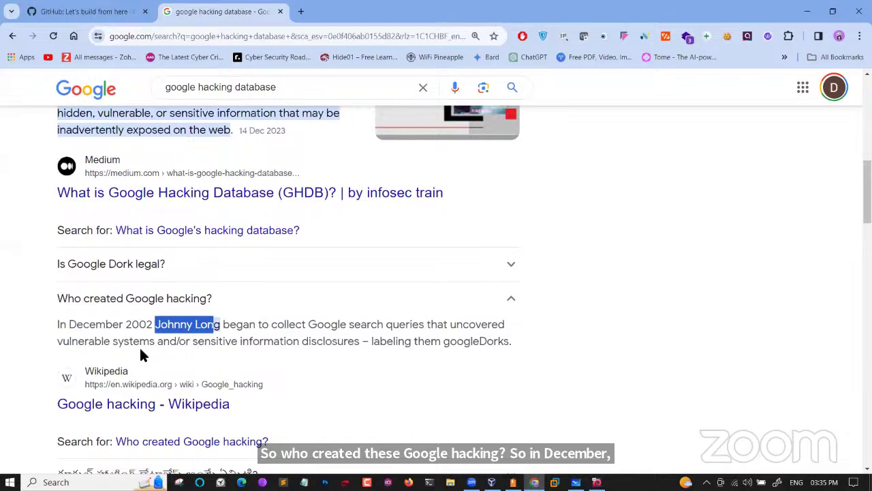
drag(217, 342, 348, 342)
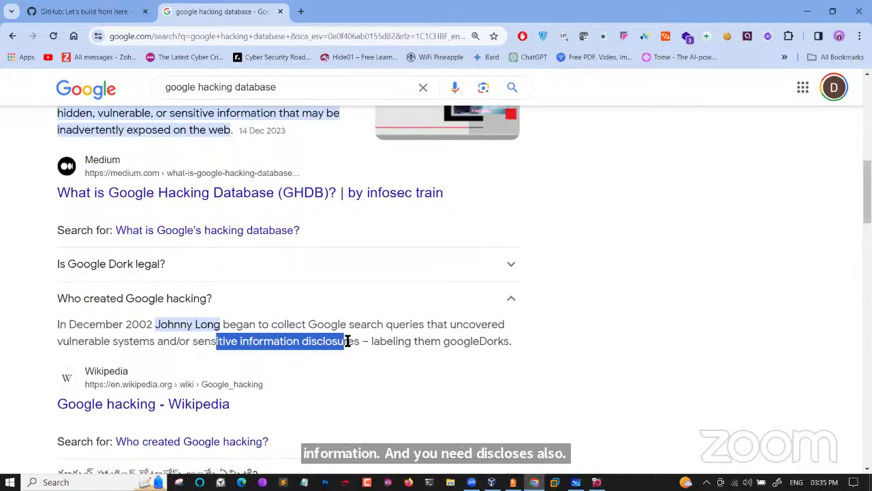
Search "iot books" as an exact phrase in a new tab and browse the results
click(303, 11)
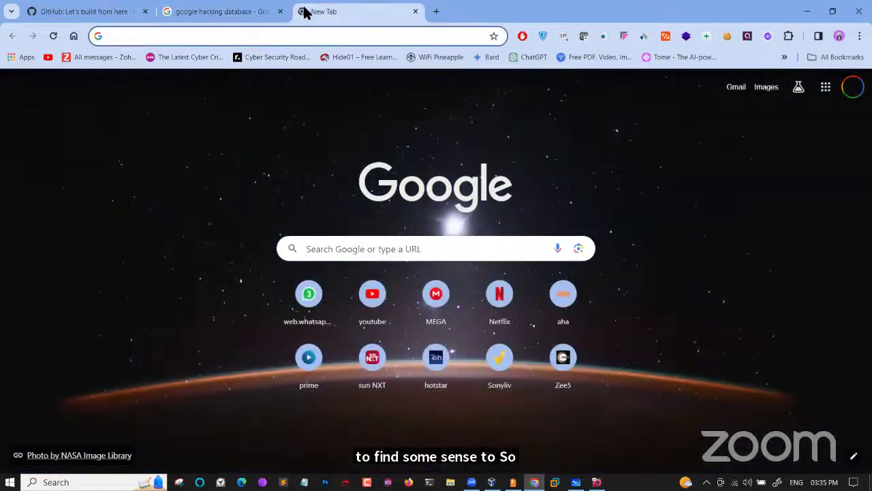
text("io)
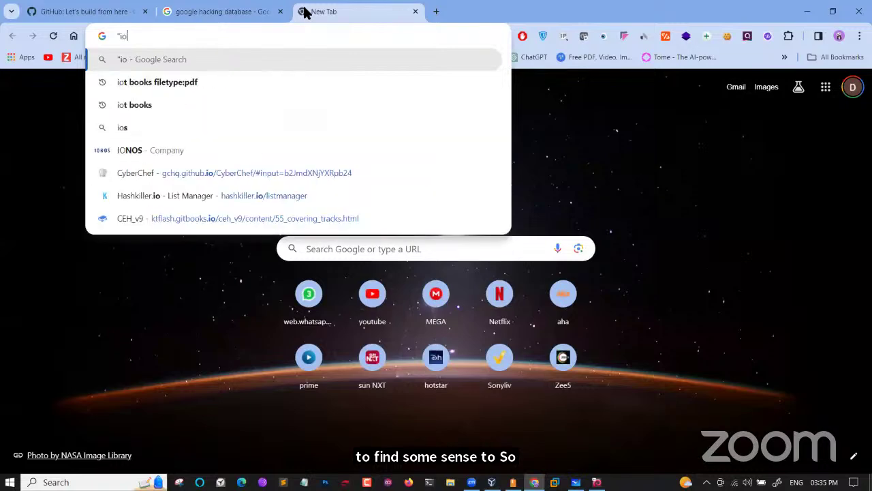
text(t books")
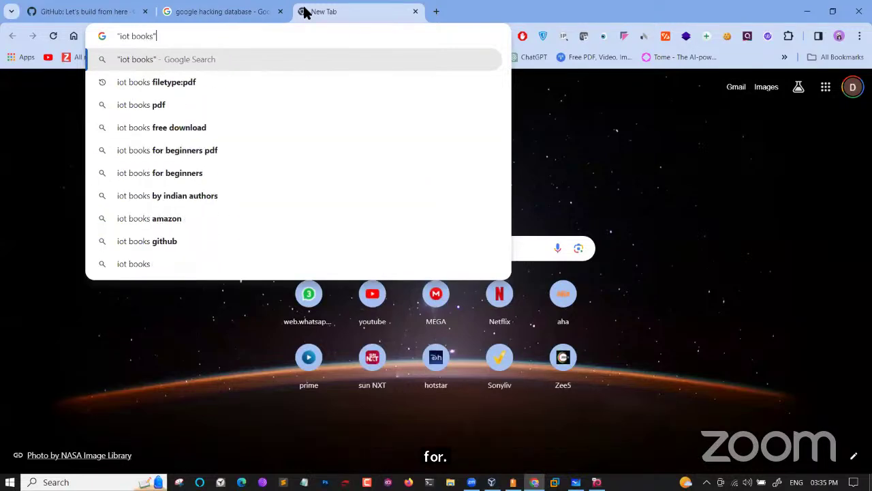
key(Return)
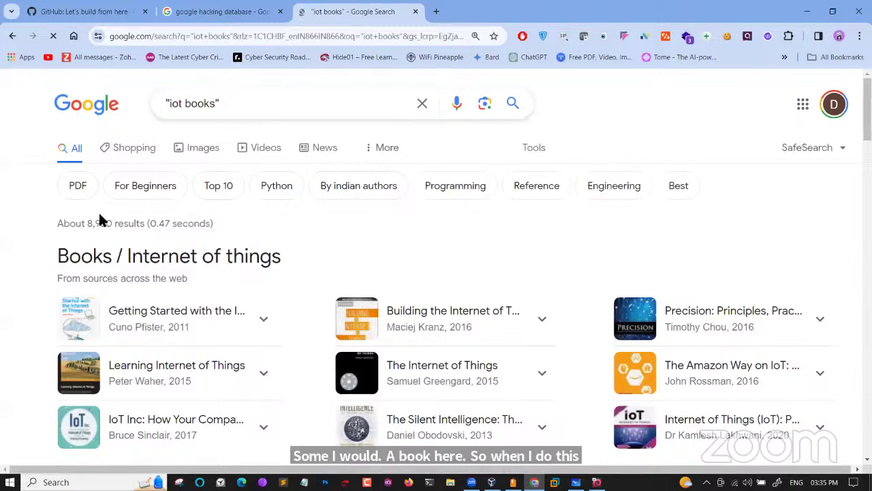
scroll(102, 242, down, 3)
scroll(106, 244, down, 2)
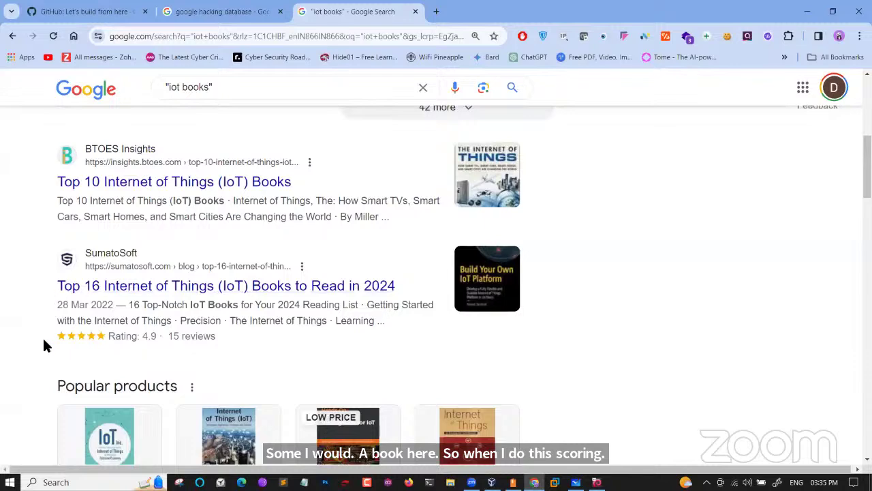
scroll(43, 341, down, 6)
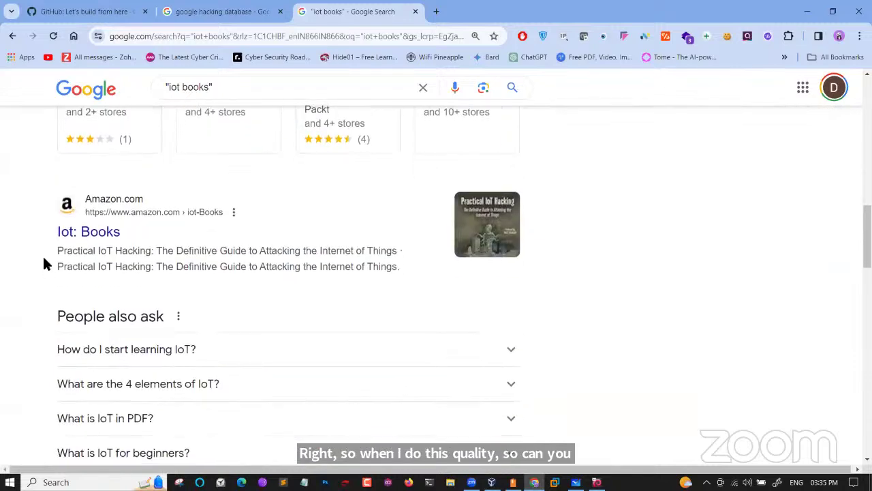
drag(44, 222, 164, 203)
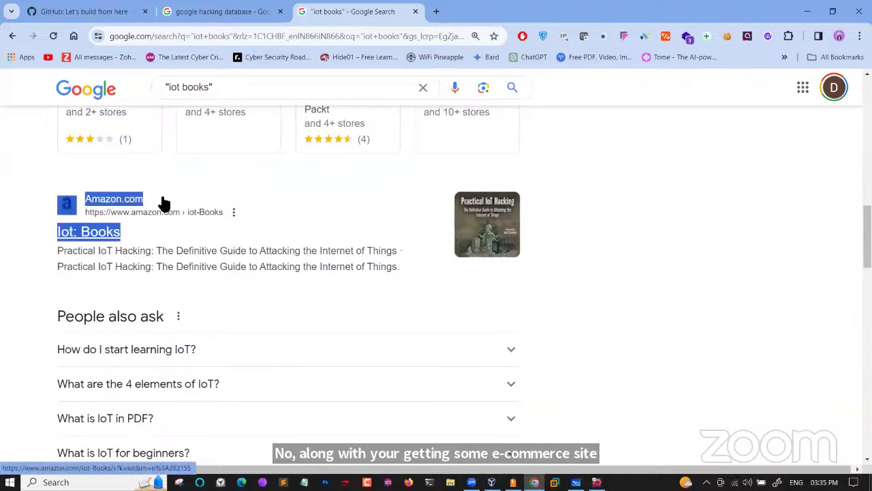
scroll(164, 203, down, 5)
scroll(162, 201, down, 4)
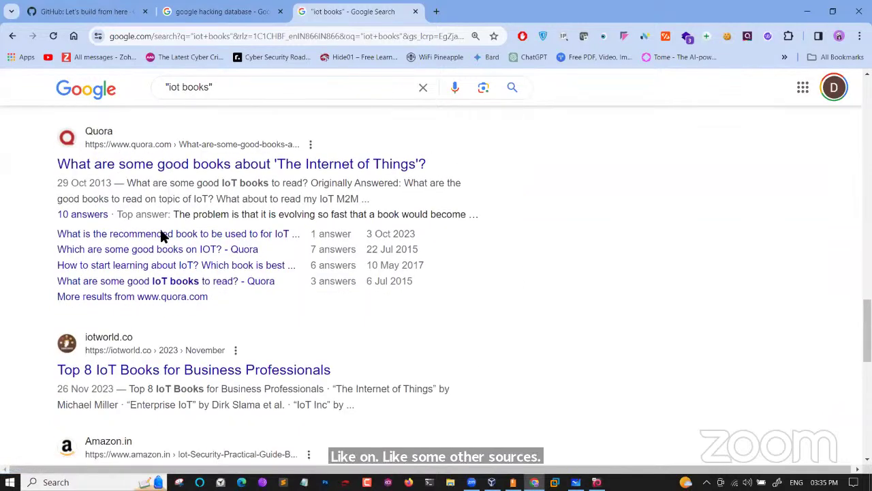
scroll(164, 245, down, 2)
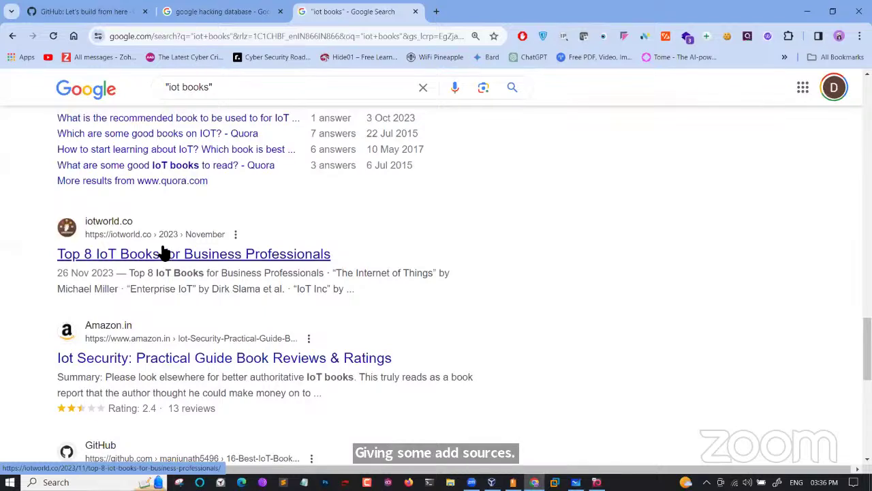
Append filetype:pdf to "iot books" and note the 432 result count and PDF labels
click(239, 91)
text(f)
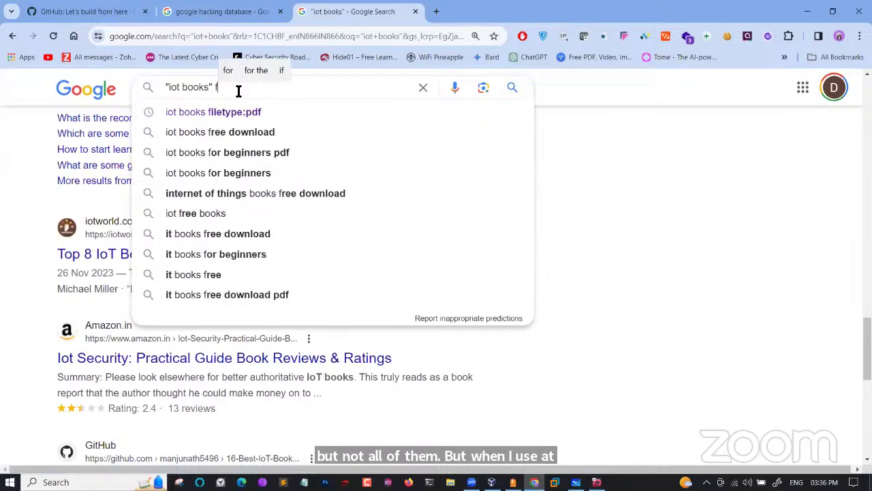
text(iletyp)
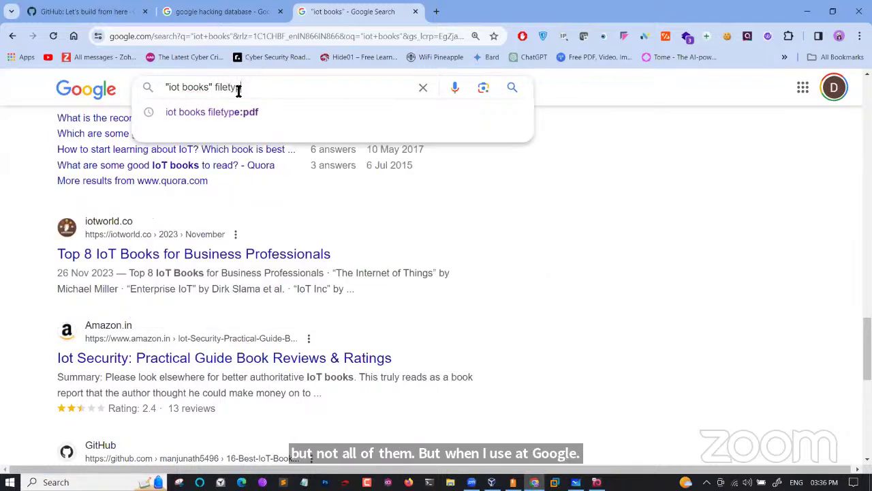
text(e:p)
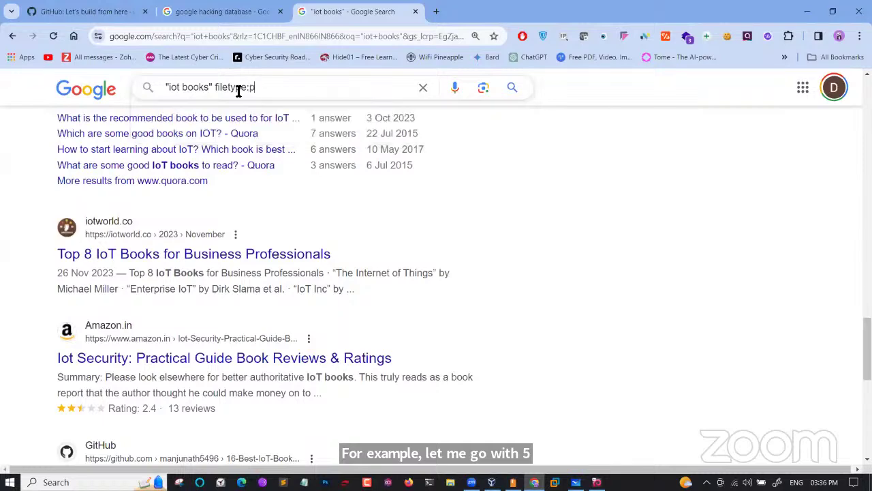
text(df)
key(Return)
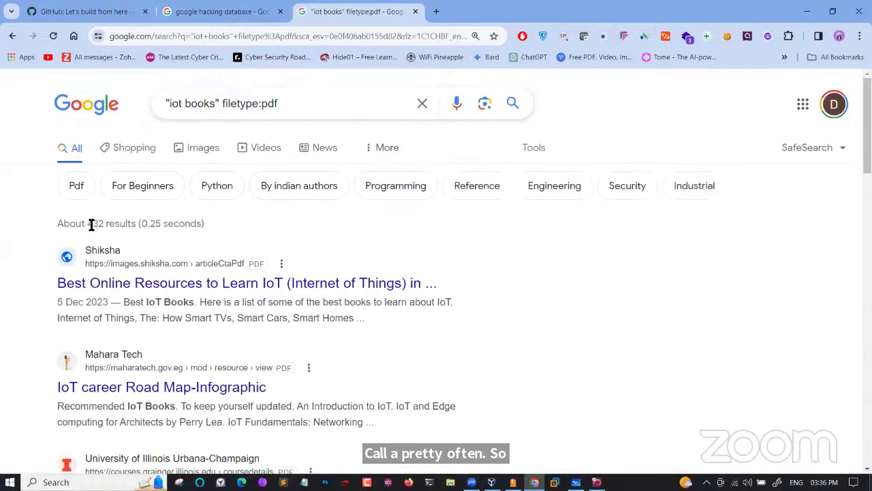
drag(88, 224, 104, 225)
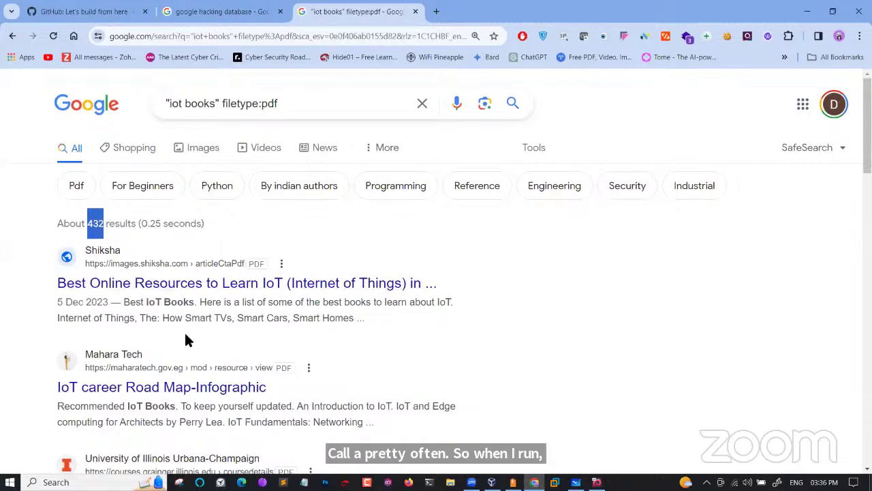
scroll(341, 320, down, 1)
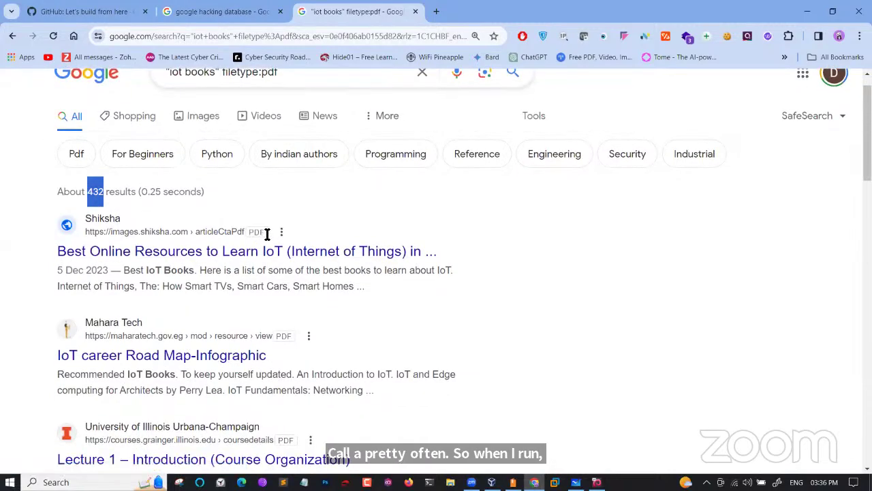
drag(267, 234, 255, 233)
Scroll through the PDF-only "iot books" results
scroll(255, 233, up, 1)
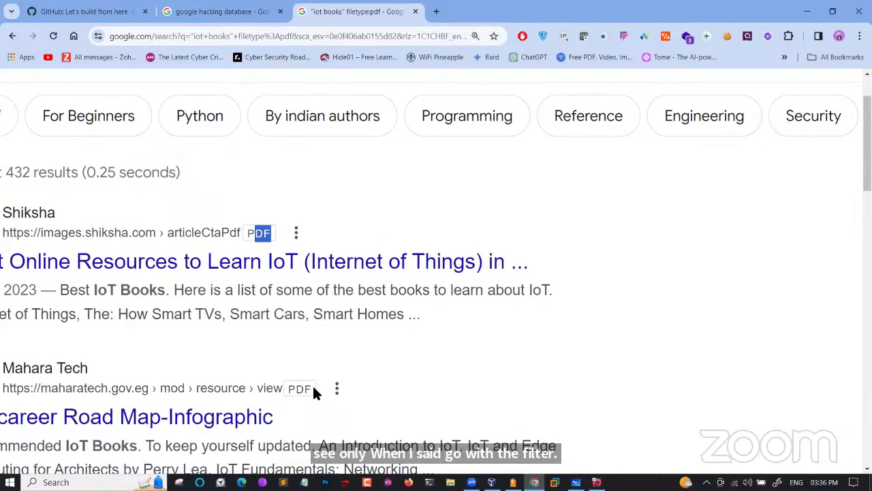
scroll(314, 390, down, 3)
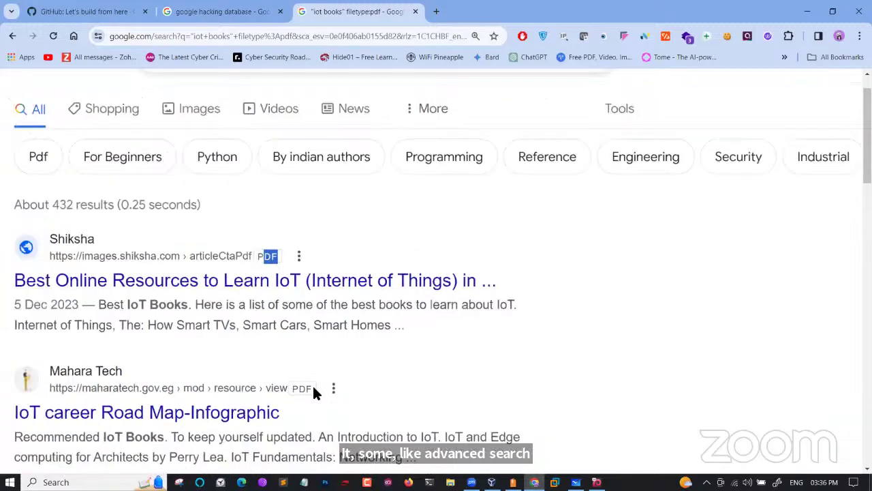
scroll(314, 392, down, 5)
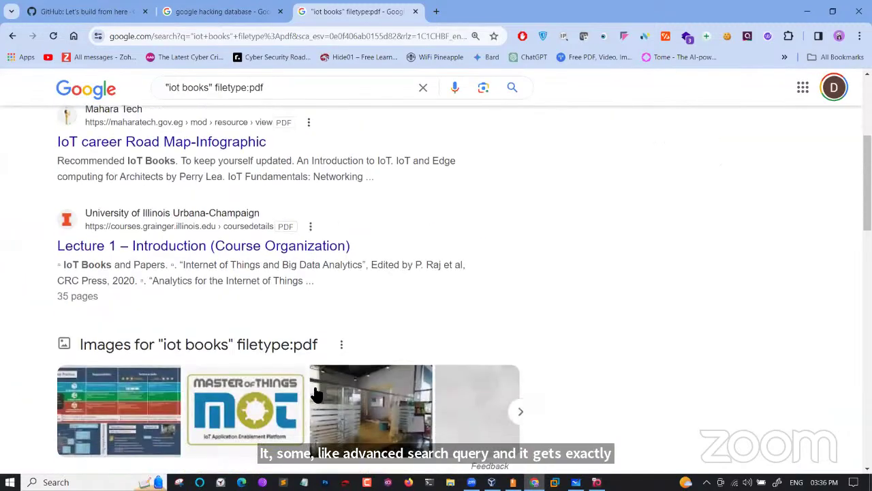
scroll(313, 393, down, 5)
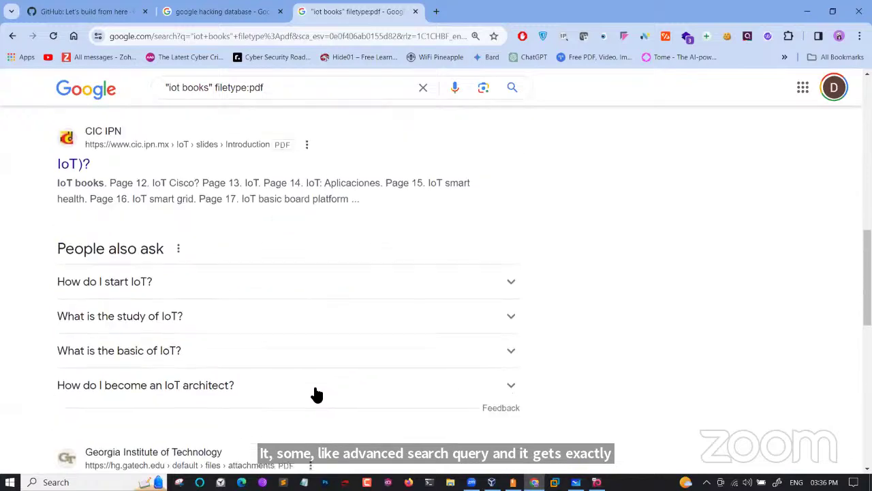
scroll(313, 389, down, 3)
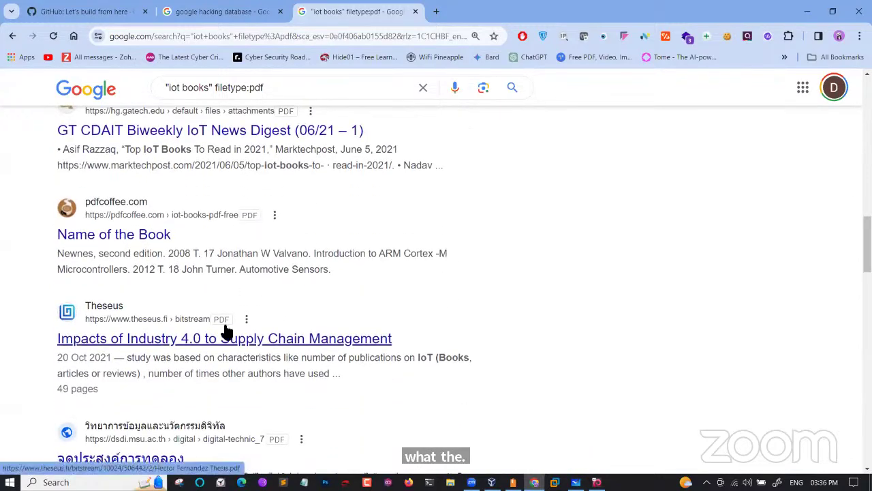
scroll(225, 332, down, 3)
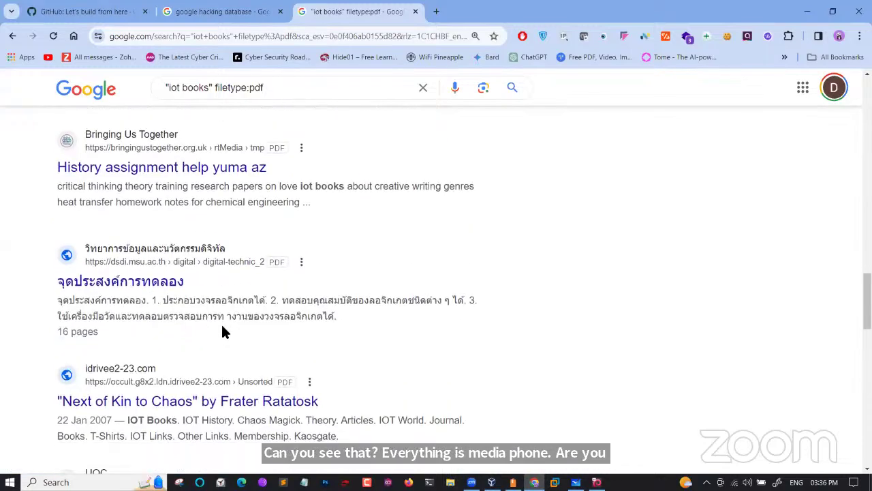
scroll(225, 332, down, 6)
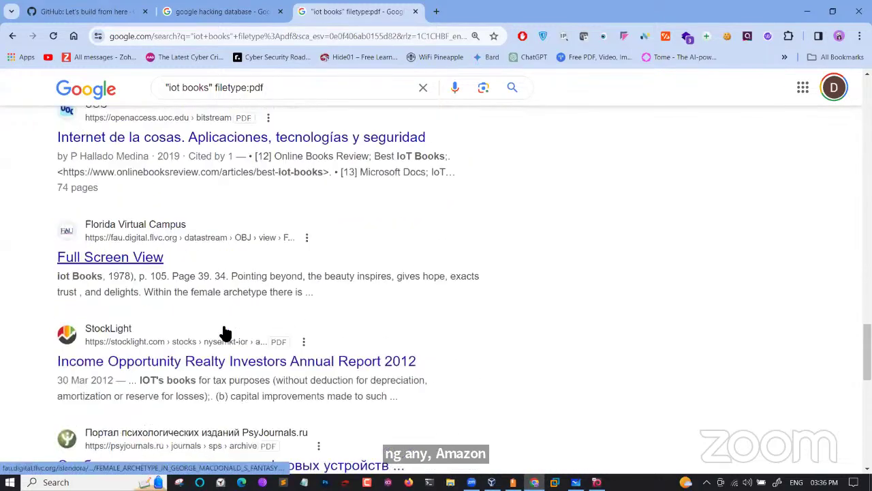
scroll(225, 332, down, 5)
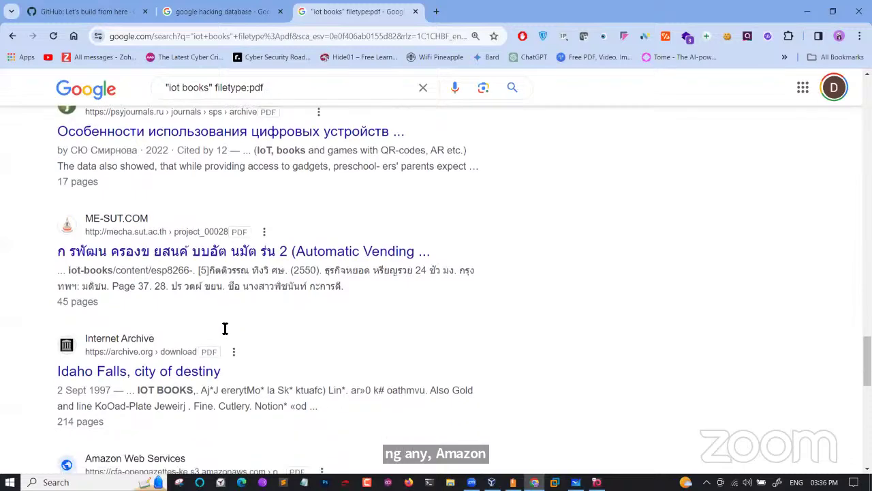
scroll(225, 329, down, 5)
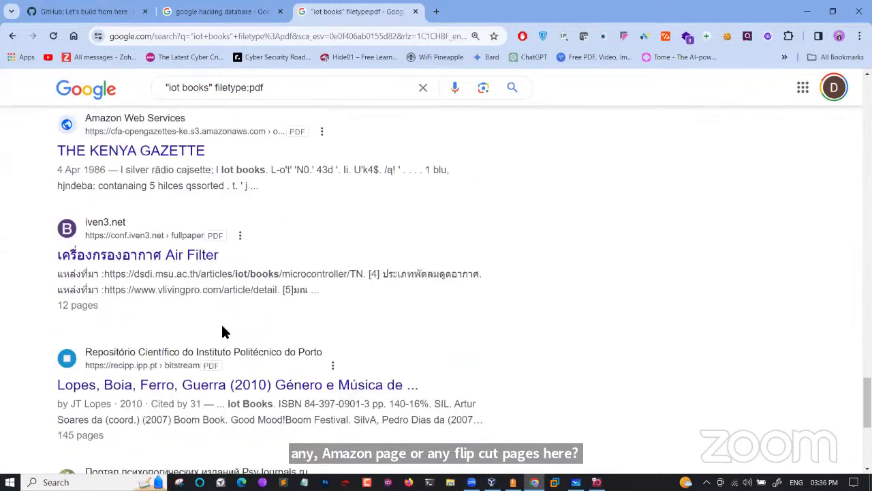
scroll(222, 331, down, 3)
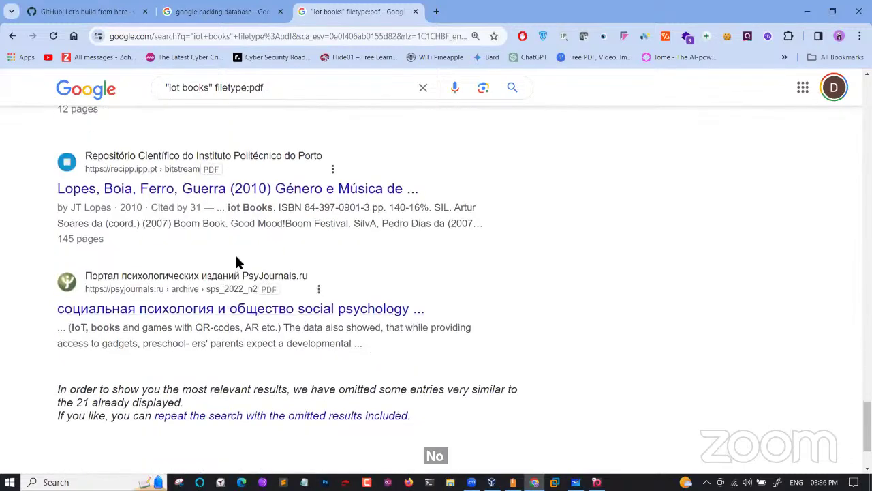
scroll(259, 195, up, 9)
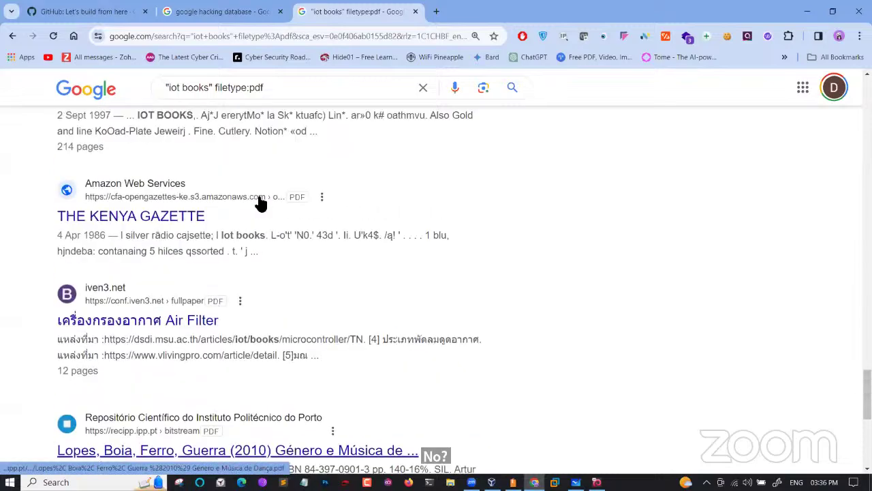
scroll(257, 200, up, 15)
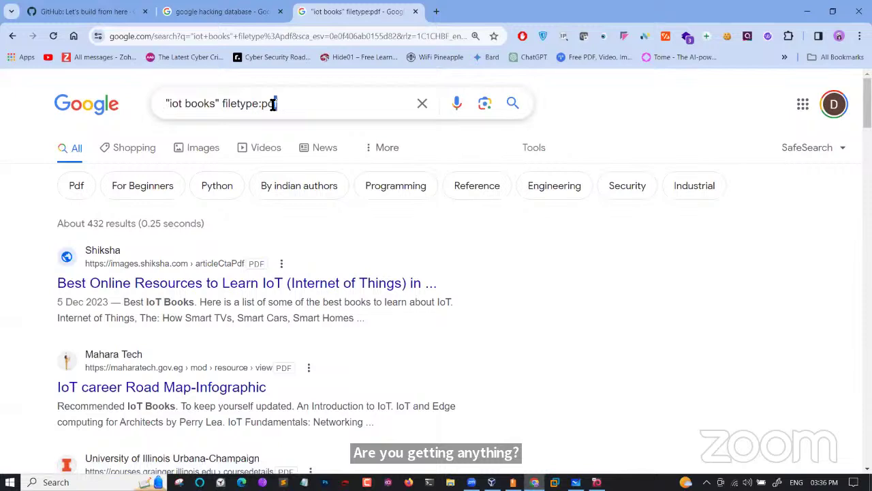
Change the search to iot books filetype:ppt without quotes, giving about 84 results
key(BackSpace)
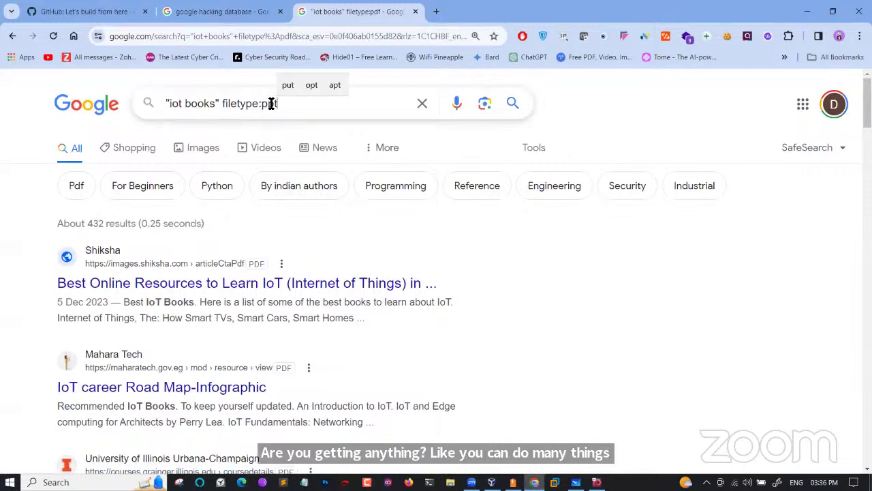
key(Return)
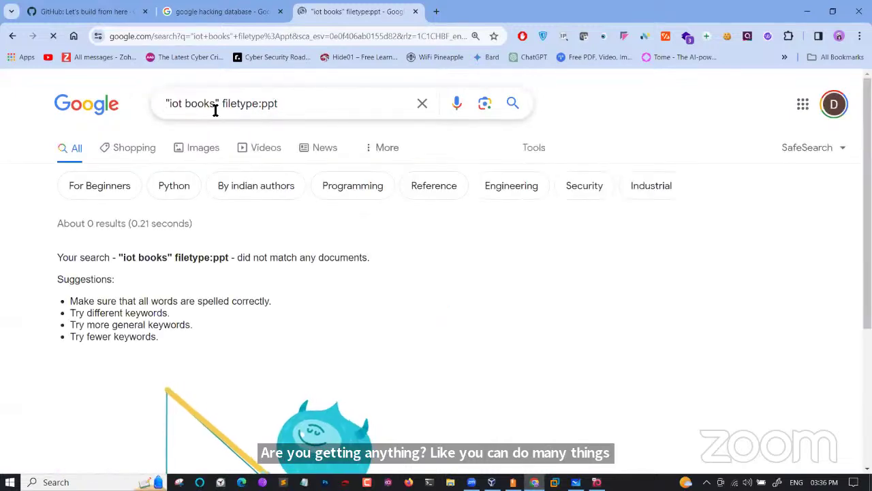
click(220, 105)
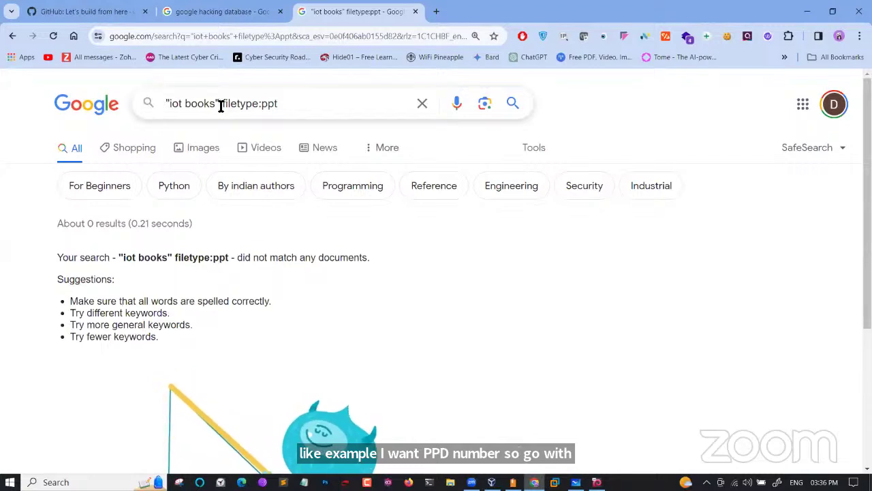
key(BackSpace)
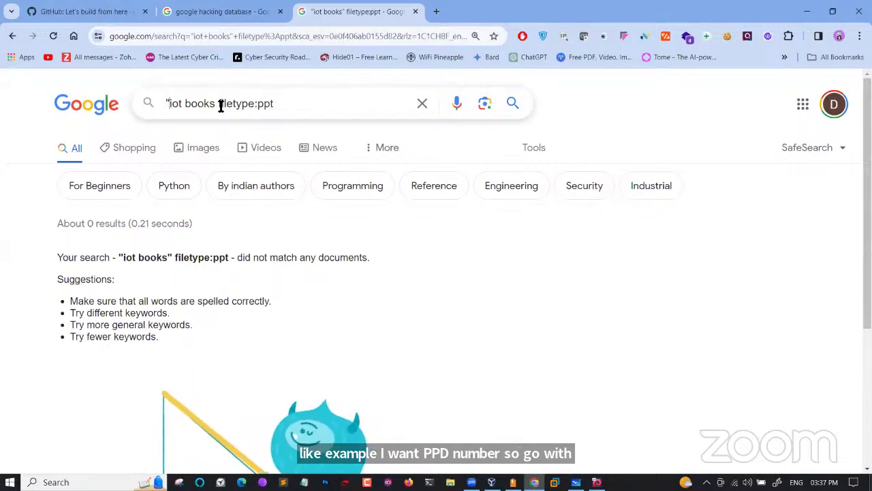
key(Home)
key(Delete)
key(Return)
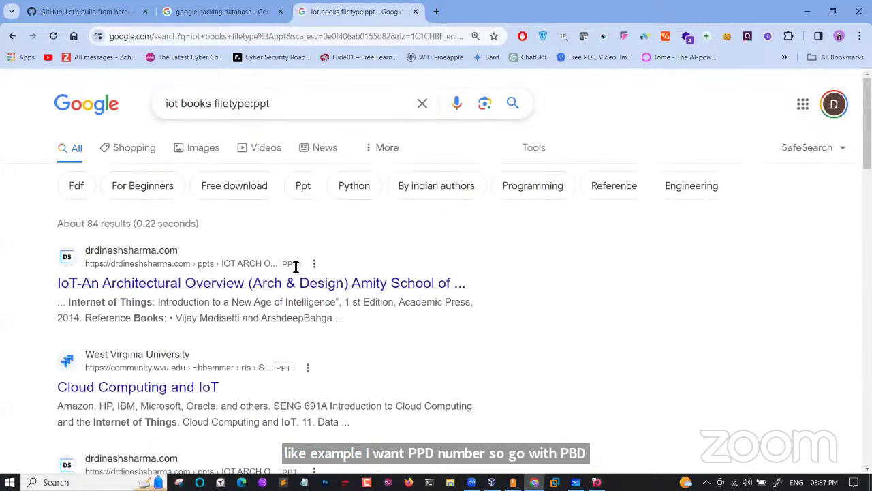
Check Chrome's downloads panel for IoT in Education Industry.ppt (638 KB), then close it
scroll(295, 267, up, 2)
scroll(289, 267, down, 6)
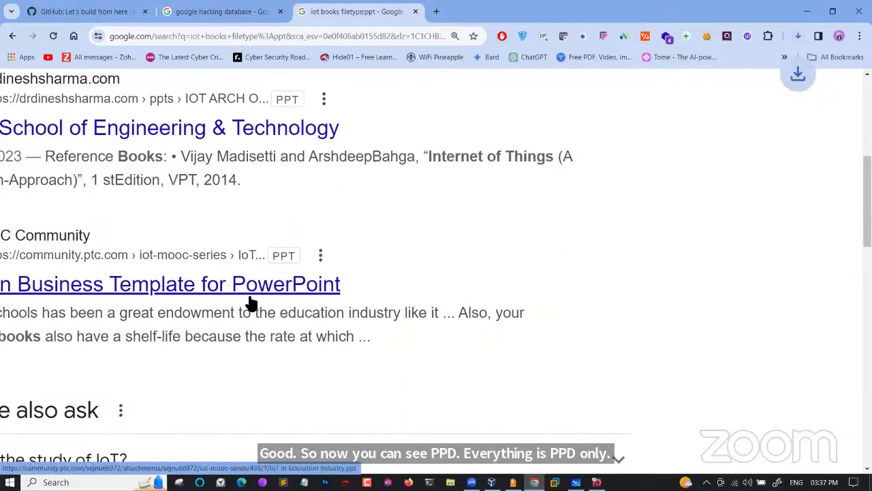
click(798, 37)
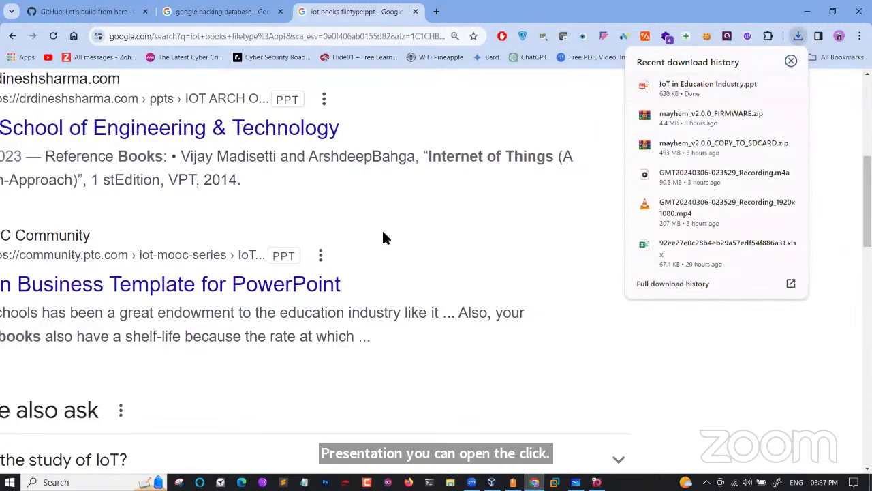
scroll(382, 229, down, 3)
scroll(151, 314, down, 5)
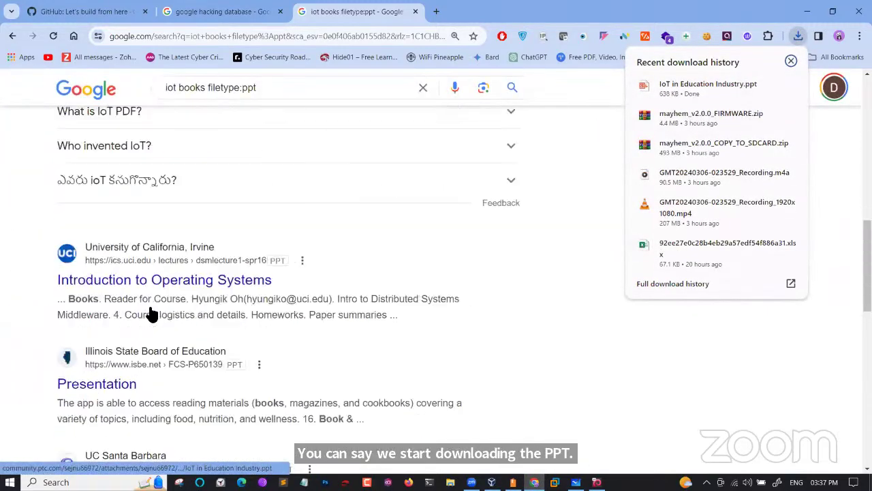
scroll(150, 312, up, 10)
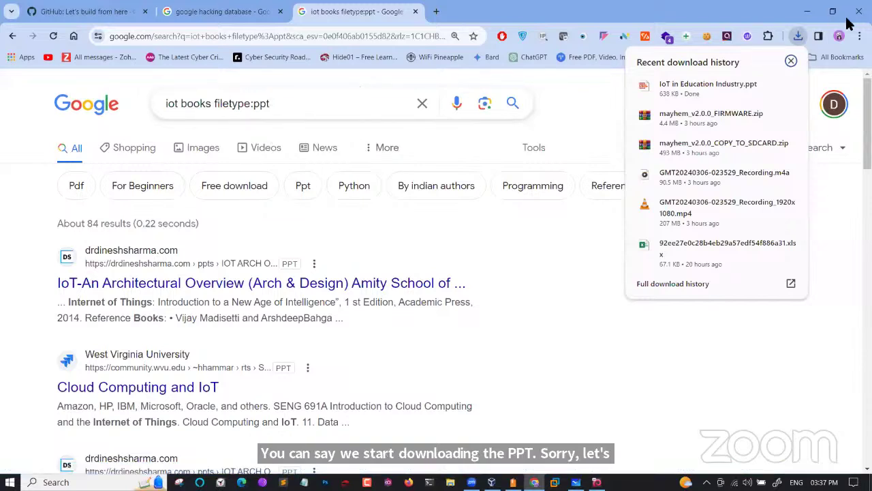
click(792, 62)
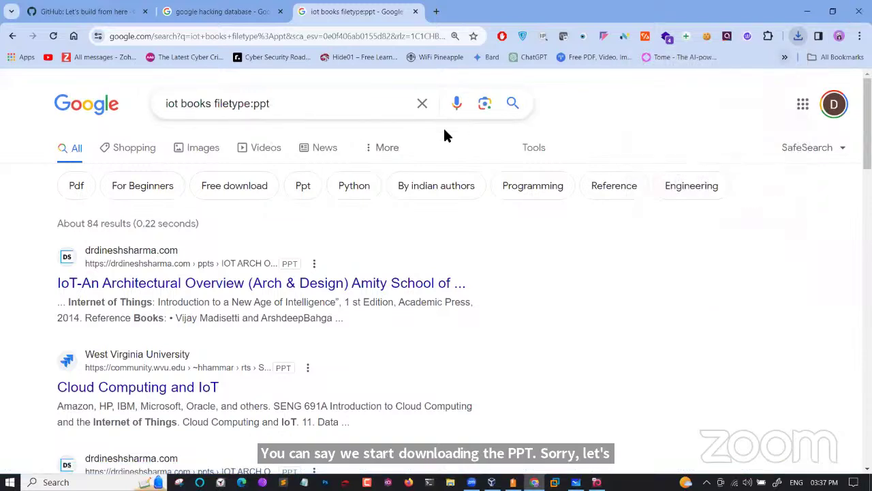
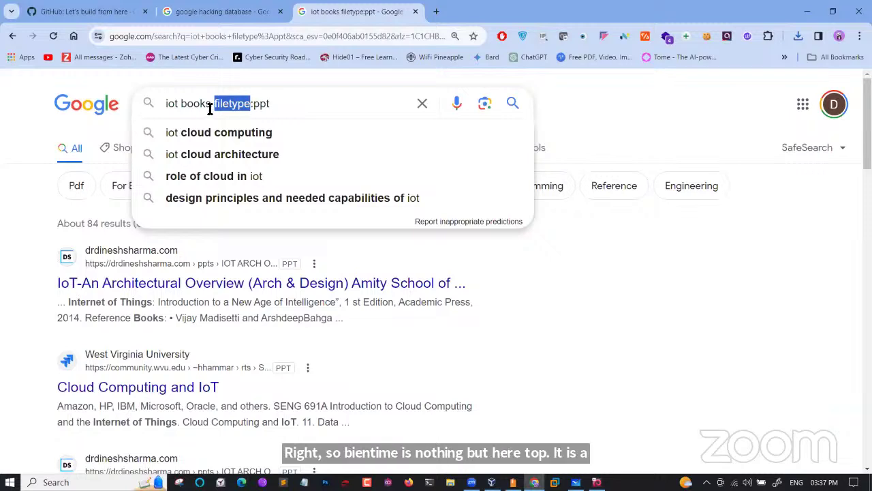
Delete the 'iot books filetype:ppt' query so the search box is empty
drag(178, 104, 166, 104)
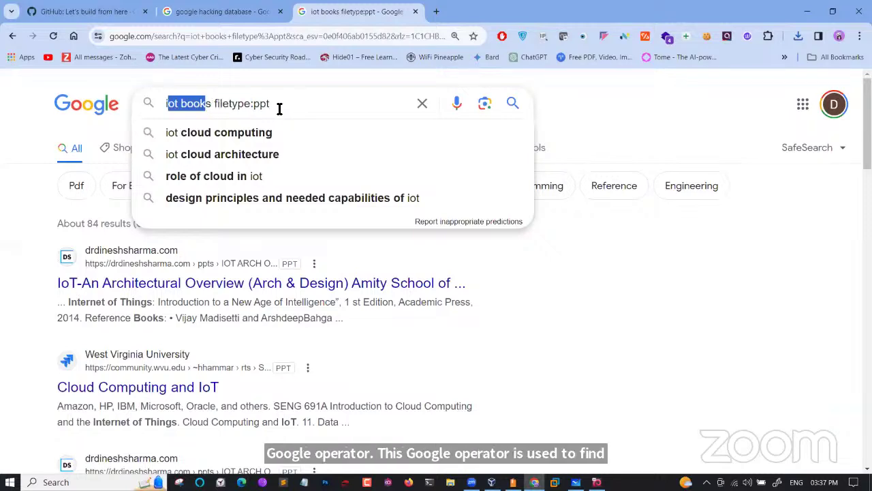
click(259, 105)
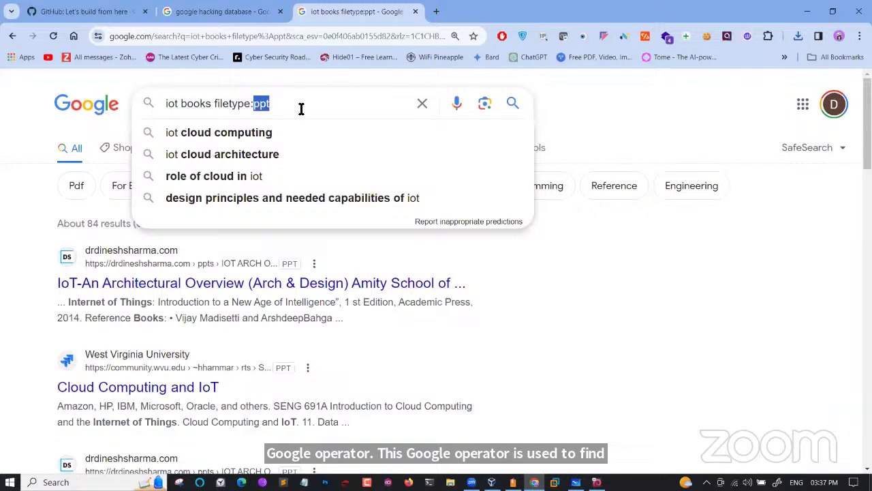
key(Escape)
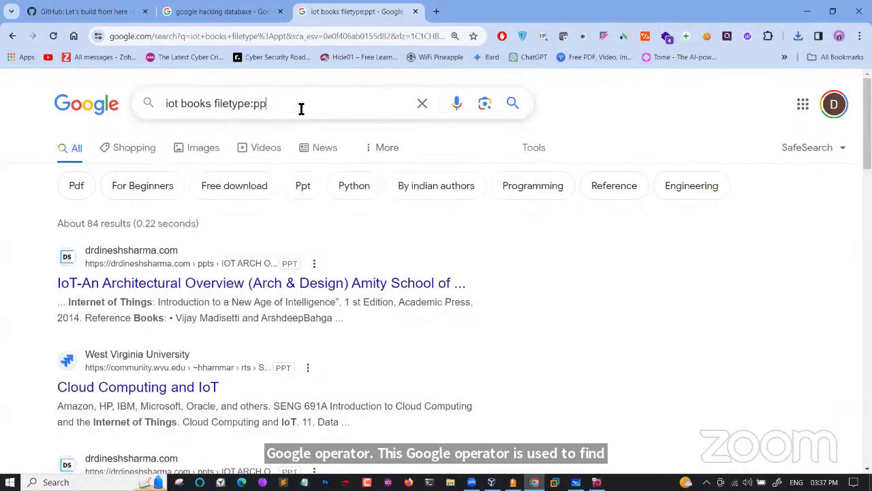
key(BackSpace)
key(BackSpace)
key(BackSpace)
key(BackSpace)
key(BackSpace)
key(BackSpace)
key(BackSpace)
key(BackSpace)
key(BackSpace)
key(BackSpace)
key(BackSpace)
key(BackSpace)
key(BackSpace)
key(BackSpace)
key(BackSpace)
key(BackSpace)
key(BackSpace)
key(BackSpace)
key(BackSpace)
key(BackSpace)
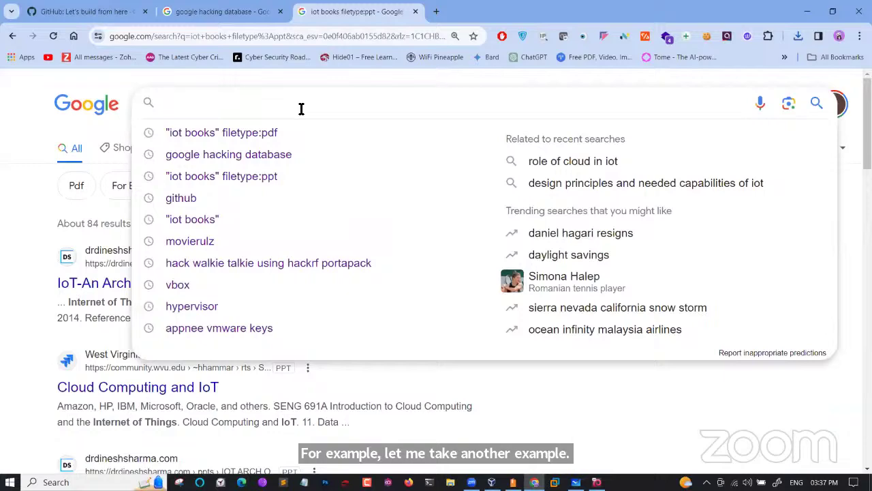
Run the saved query 'ersegment site:linkedin.com intext:"join to view full profile"'
text(e)
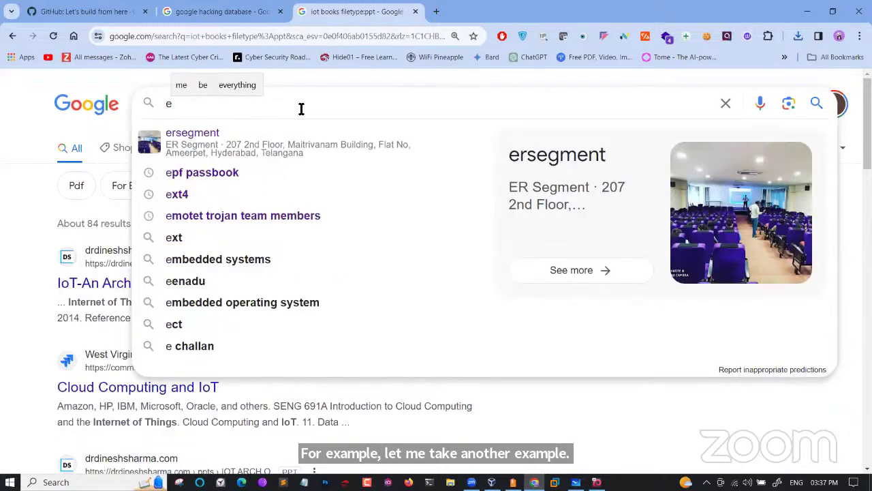
text(r)
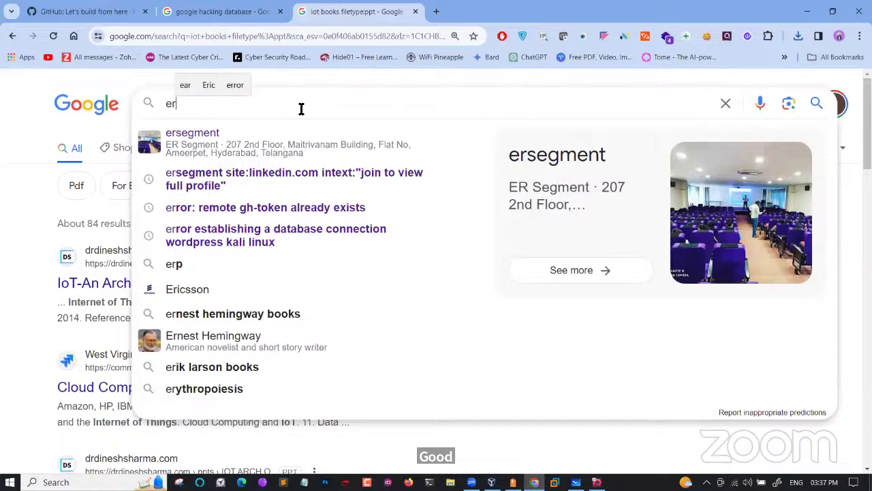
click(318, 179)
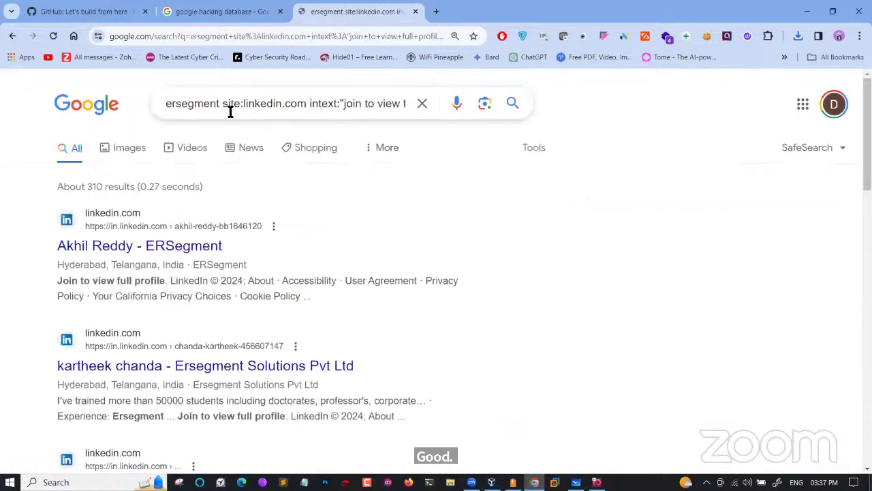
scroll(231, 111, up, 5)
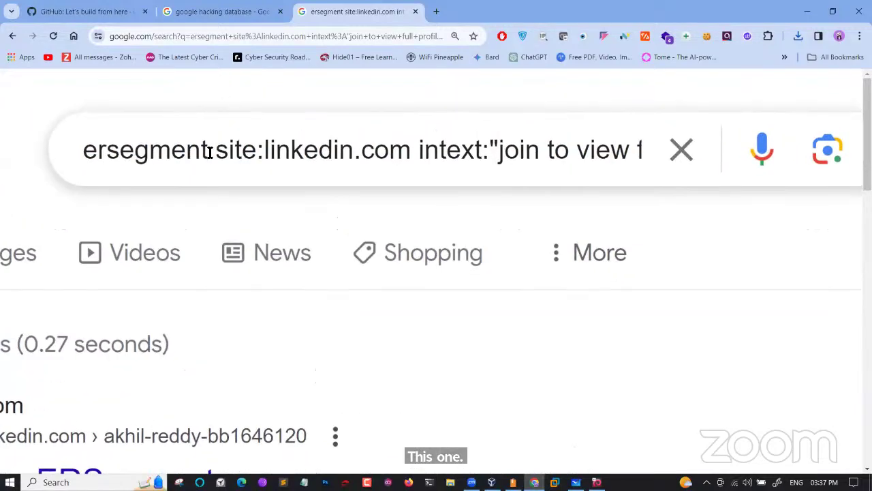
Highlight the query's parts in turn: ersegment, site:linkedin.com, and 'join to view full profile'
drag(210, 151, 90, 152)
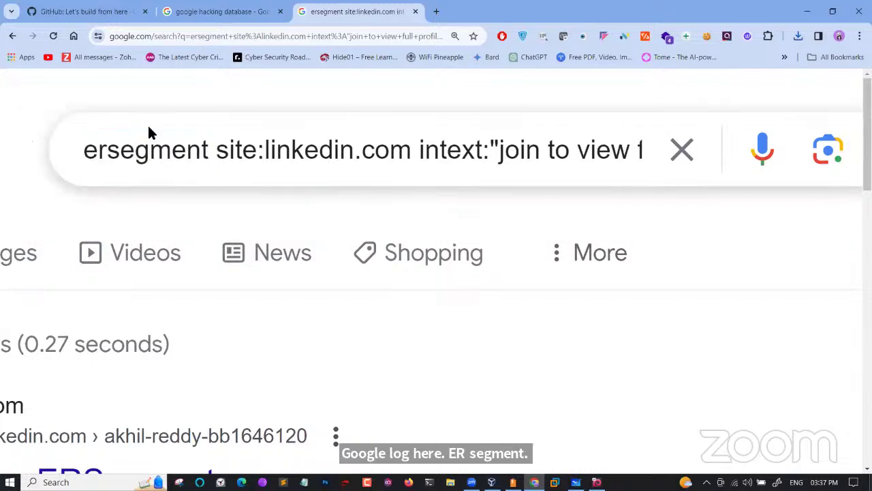
click(216, 151)
double_click(230, 149)
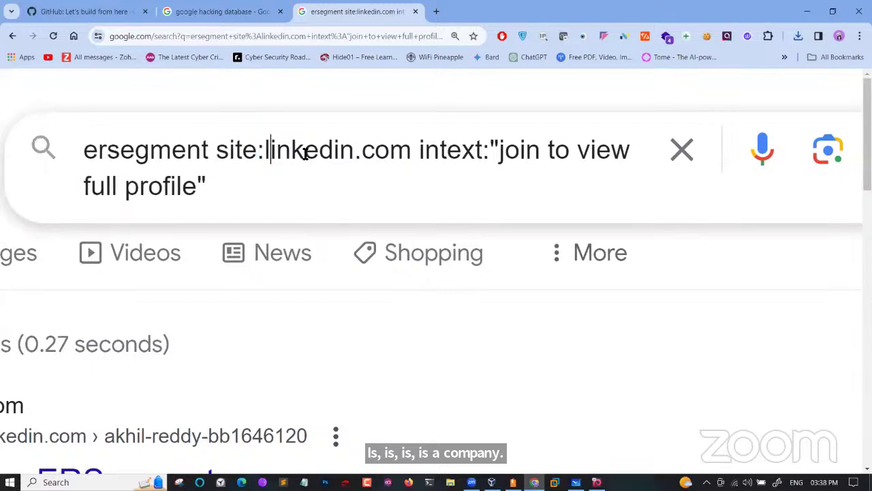
drag(270, 151, 464, 163)
drag(520, 161, 613, 162)
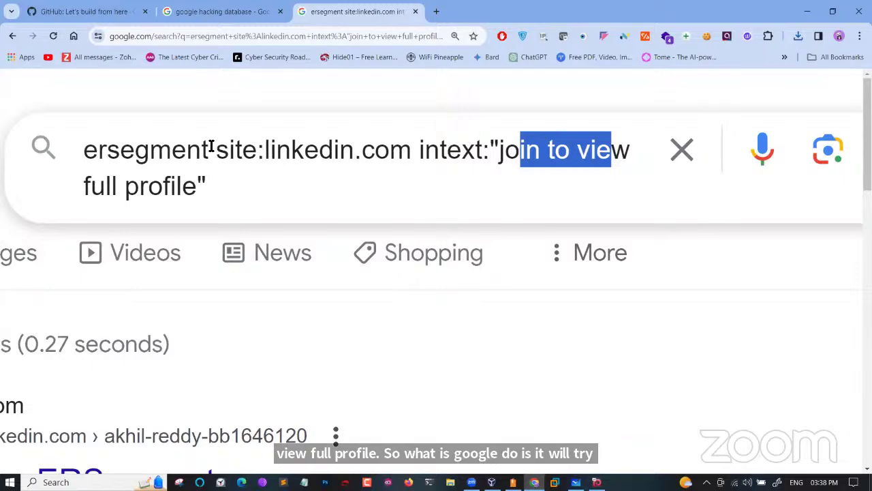
drag(211, 147, 93, 139)
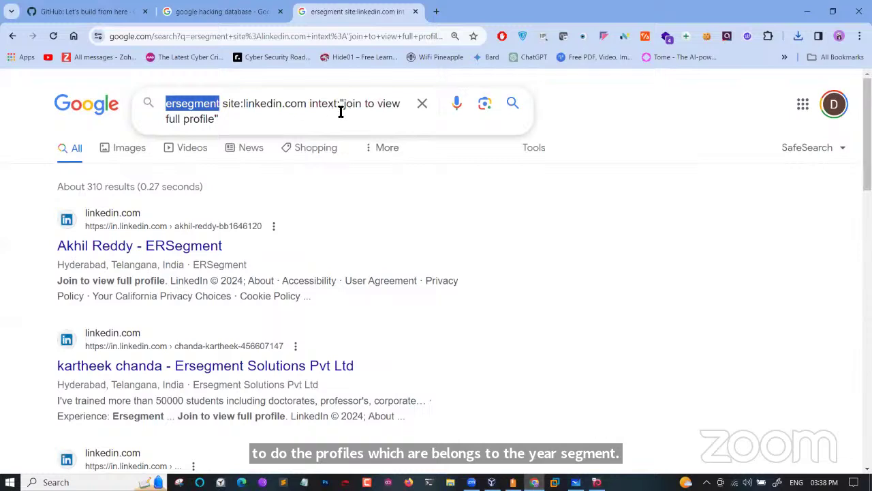
click(340, 108)
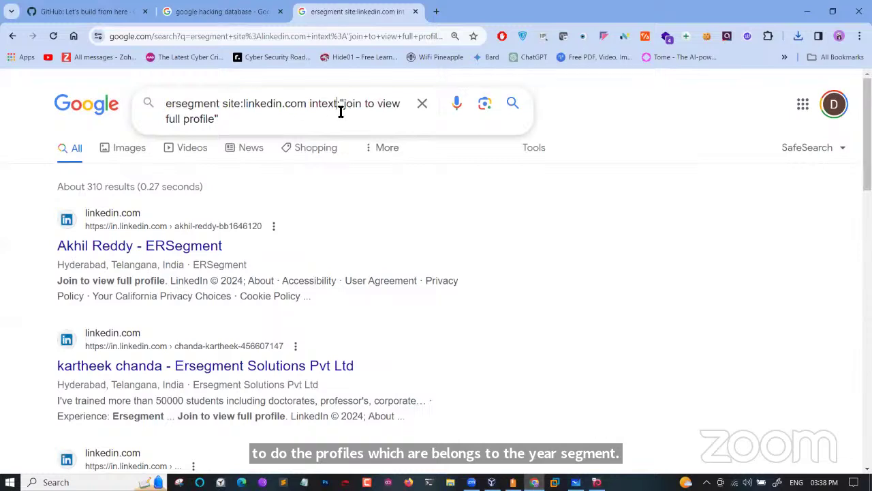
Open the first employee profile in a new tab, view it, and return to the results
right_click(116, 249)
click(140, 259)
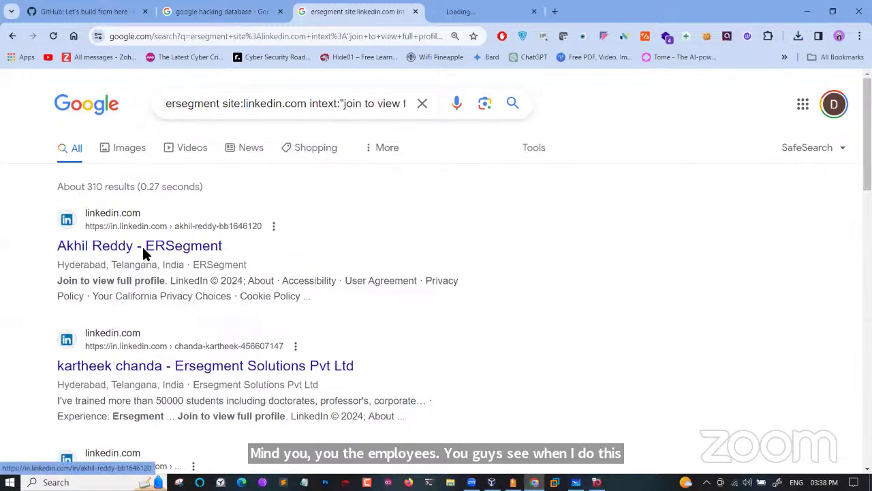
click(506, 8)
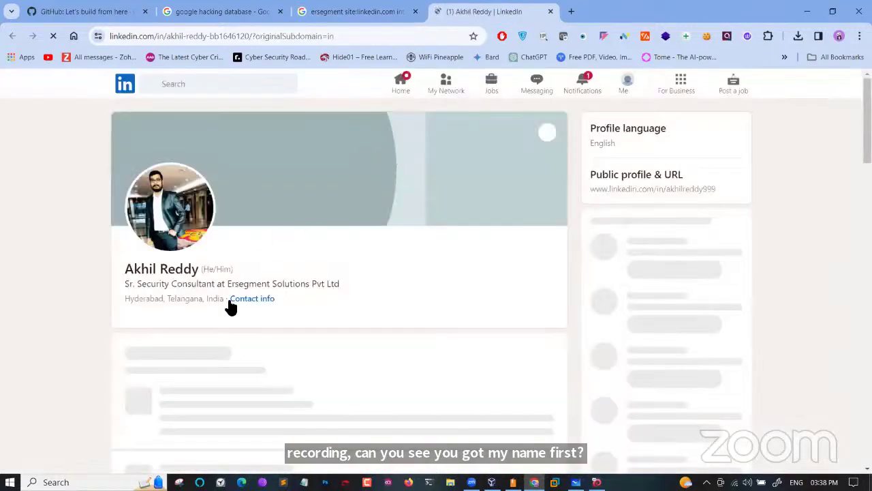
scroll(370, 298, down, 2)
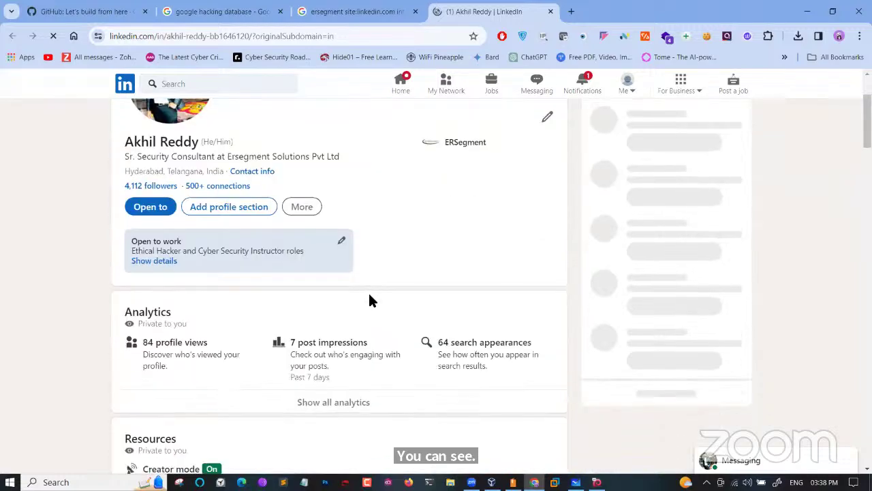
scroll(370, 300, down, 4)
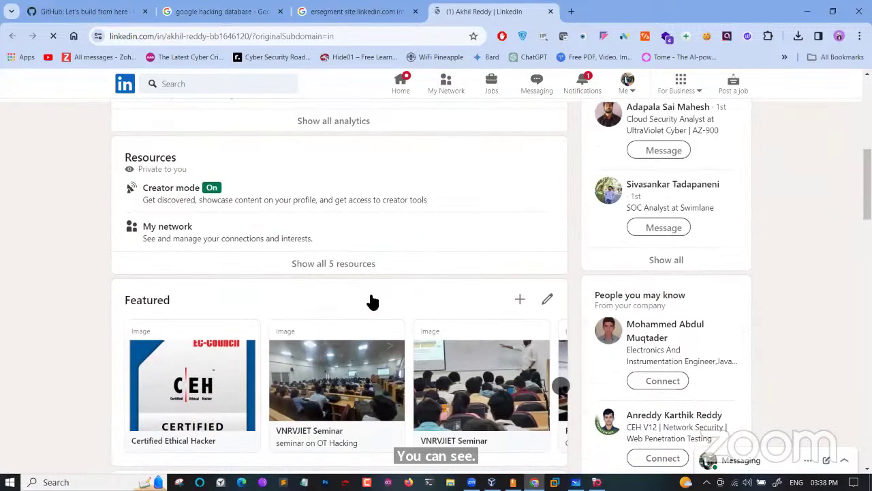
scroll(372, 301, down, 3)
scroll(370, 302, up, 9)
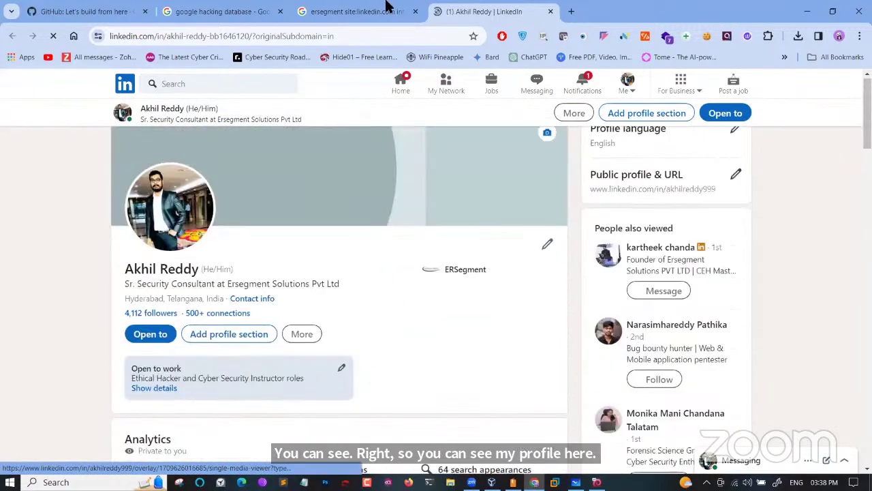
click(386, 7)
Open the second employee profile in a new tab, then go back to the results
scroll(159, 344, down, 1)
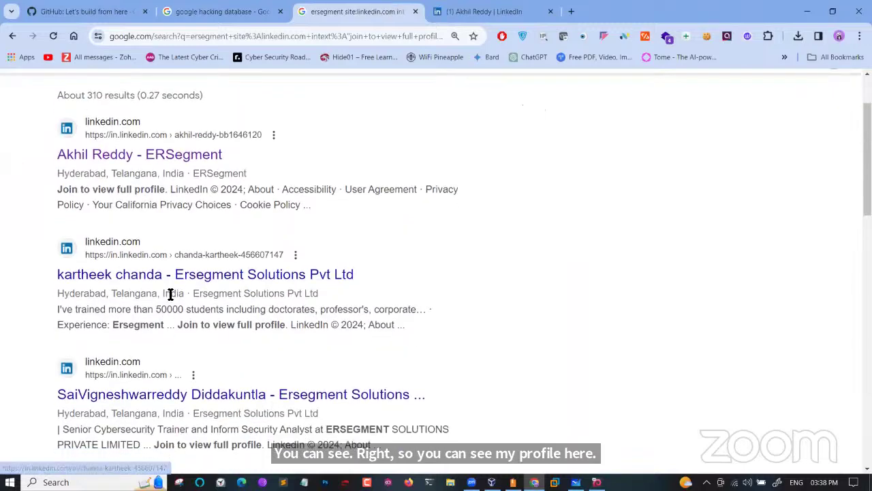
right_click(171, 285)
click(235, 293)
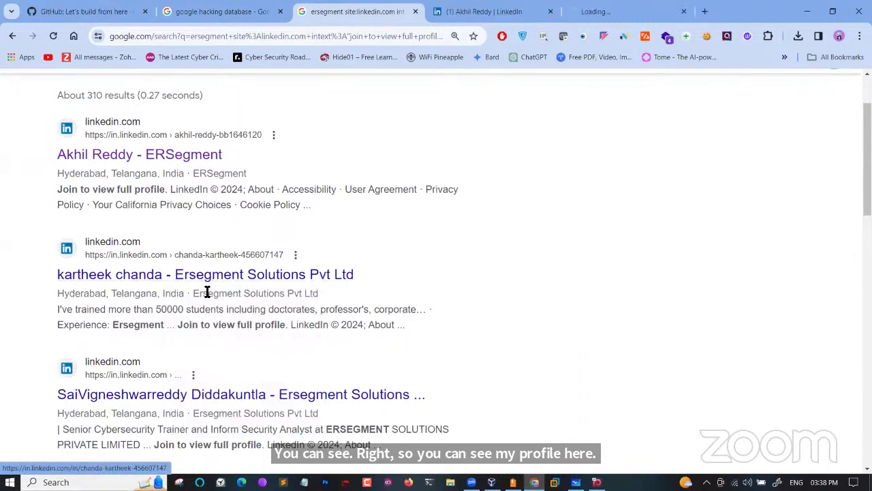
click(574, 6)
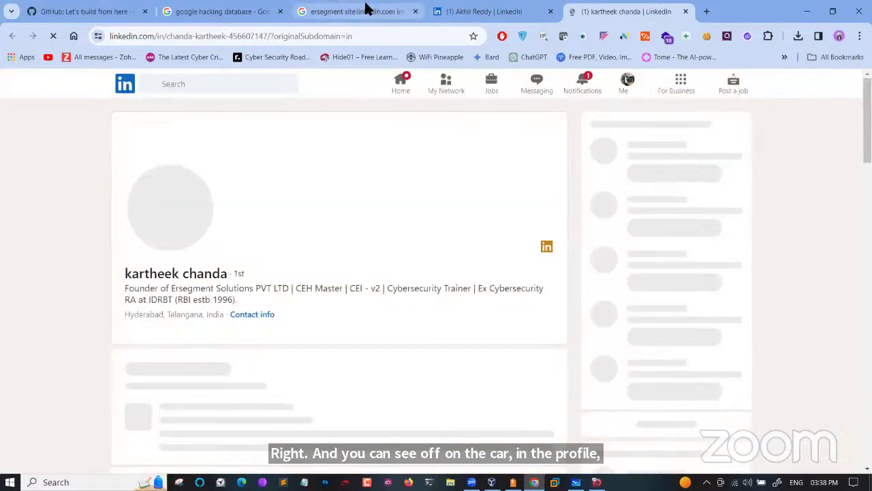
click(366, 10)
scroll(184, 218, down, 1)
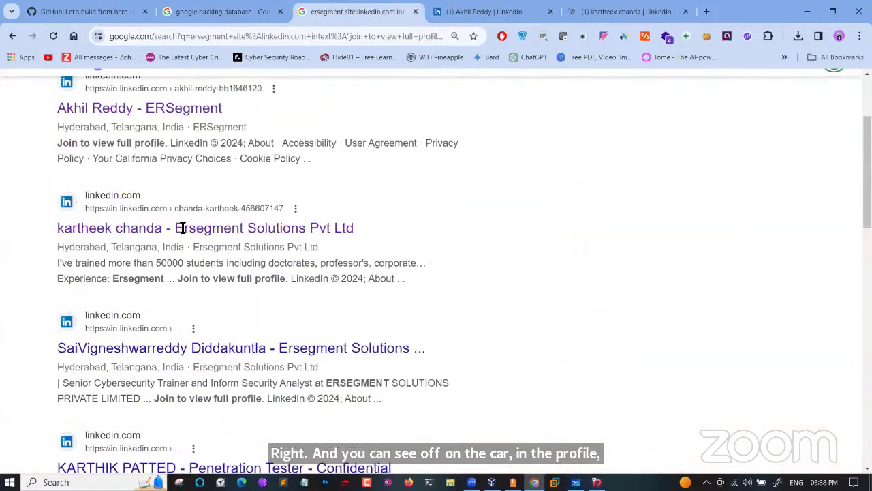
scroll(182, 228, down, 1)
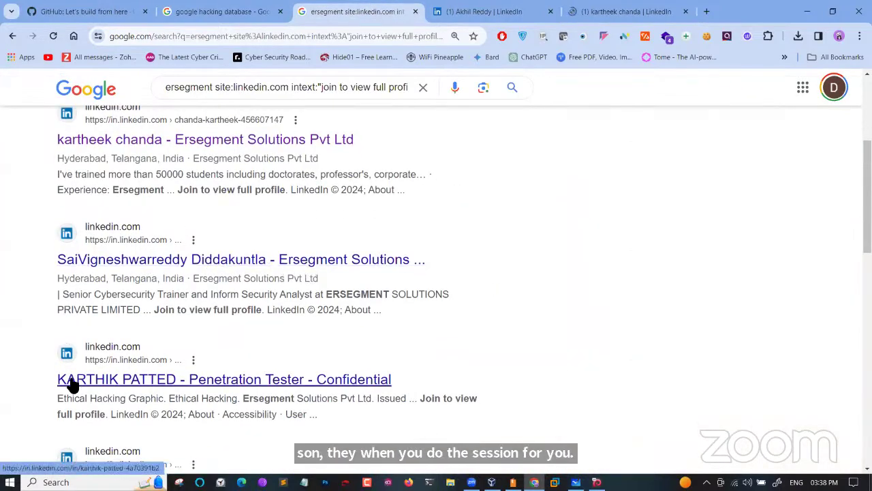
scroll(70, 385, down, 2)
scroll(135, 330, down, 2)
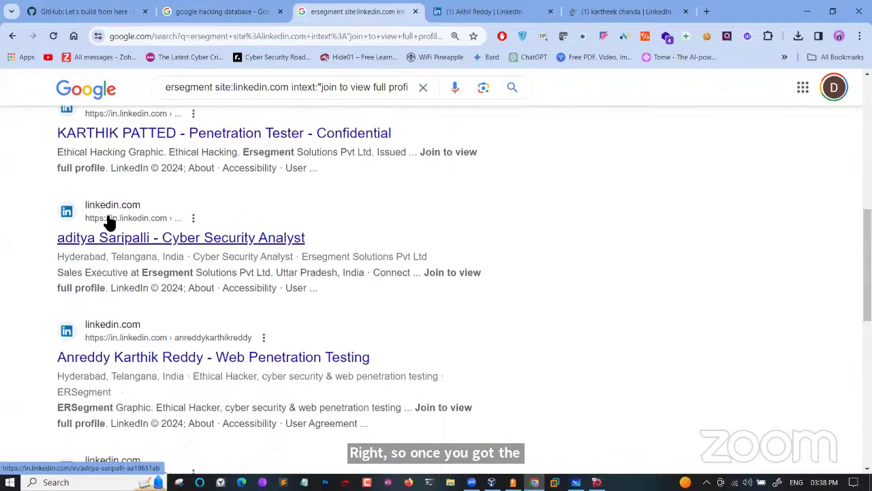
scroll(136, 316, down, 1)
scroll(152, 313, down, 2)
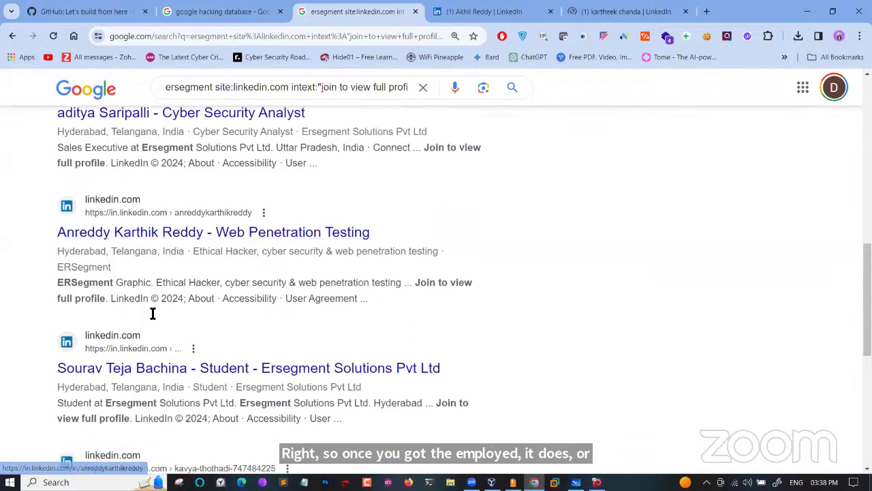
scroll(159, 231, down, 2)
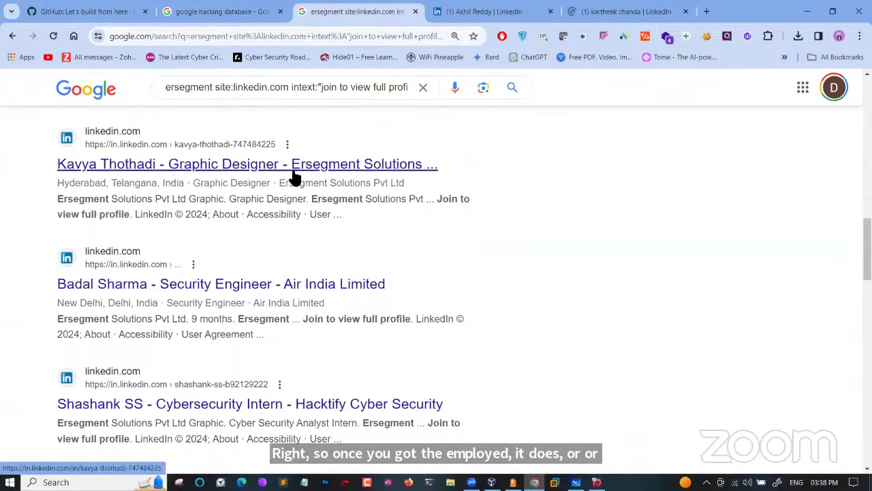
scroll(232, 266, down, 1)
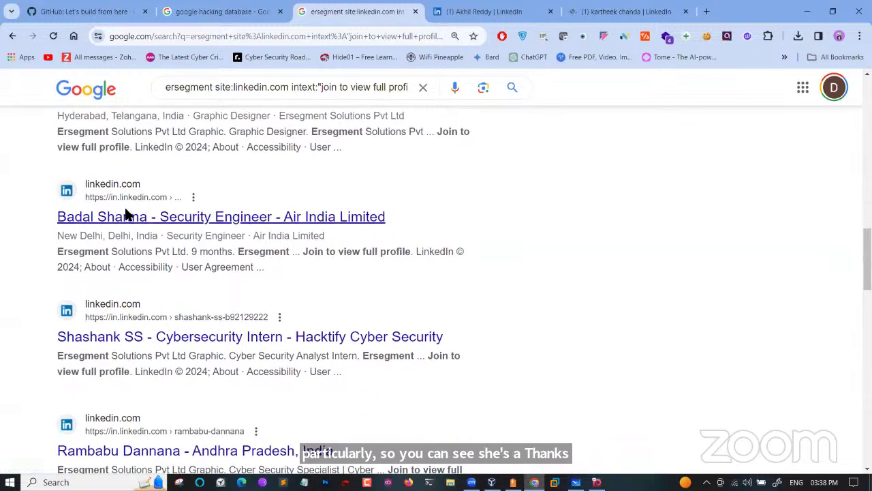
scroll(149, 263, down, 1)
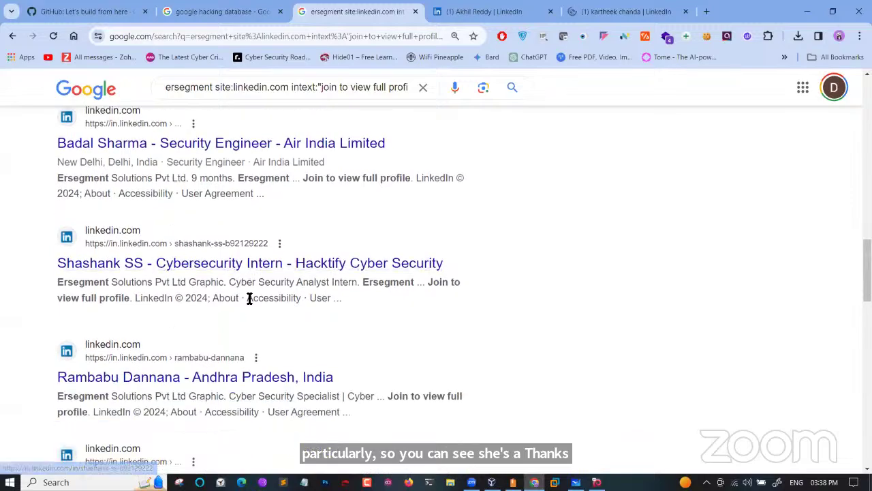
scroll(247, 298, down, 2)
scroll(168, 387, down, 7)
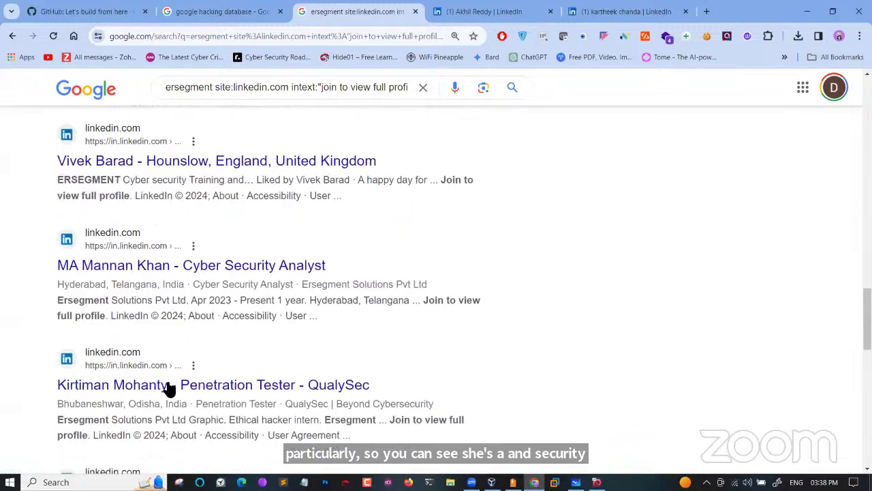
scroll(169, 389, down, 4)
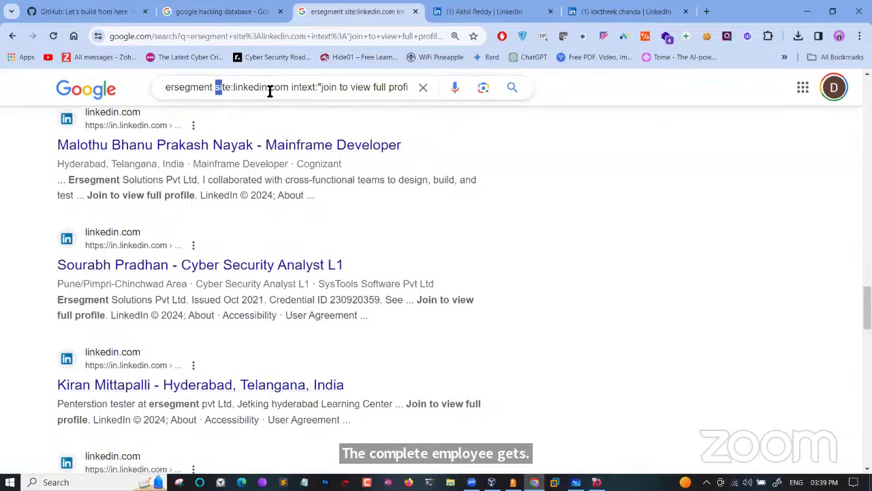
Replace 'ersegment' with 'wipro' in the LinkedIn employee query and run it
drag(270, 92, 422, 91)
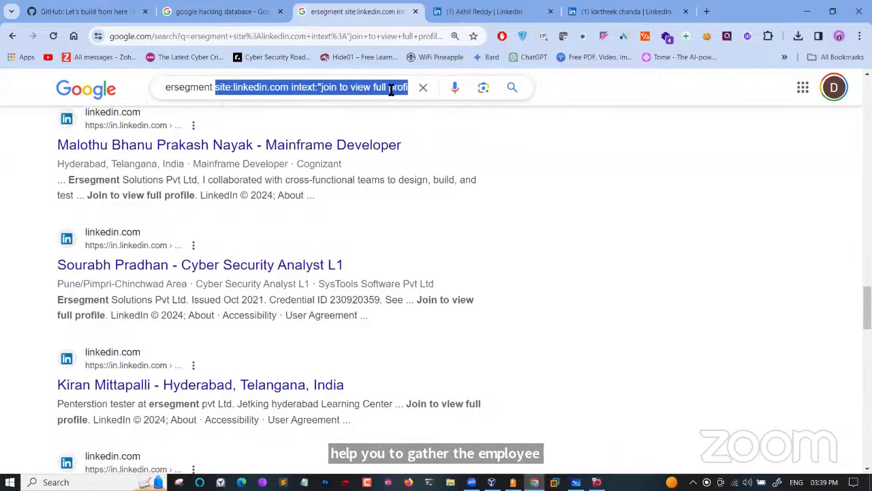
click(211, 91)
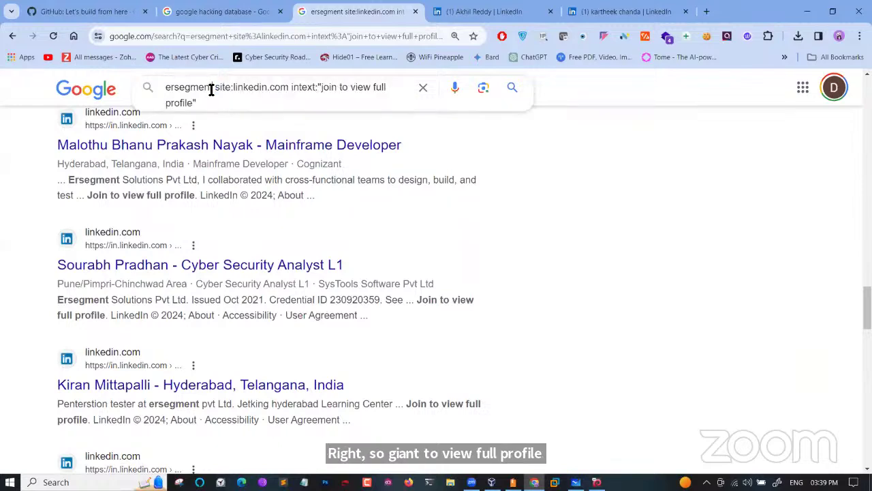
key(BackSpace)
key(BackSpace)
key(BackSpace)
key(BackSpace)
key(BackSpace)
key(BackSpace)
key(BackSpace)
key(BackSpace)
key(BackSpace)
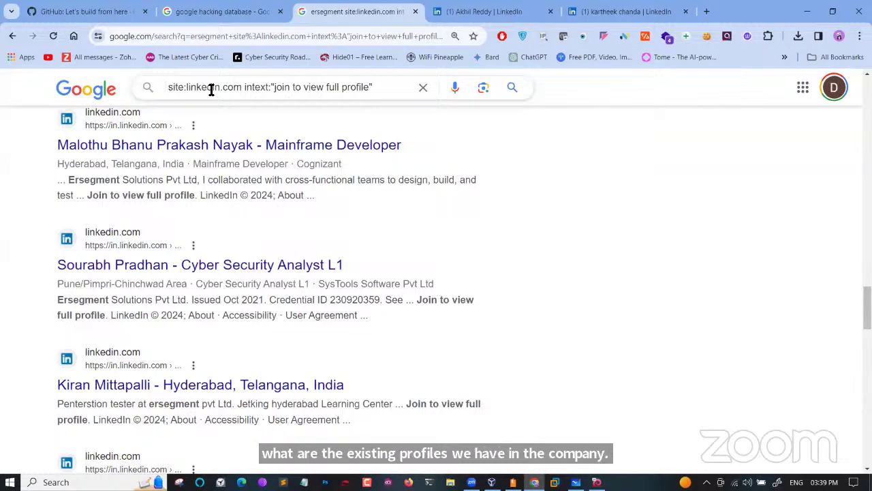
text(wipr )
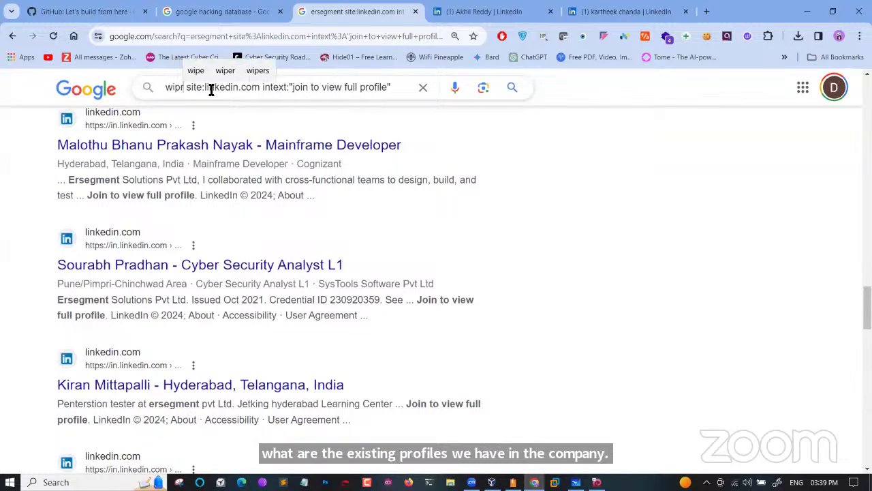
text(o)
key(Return)
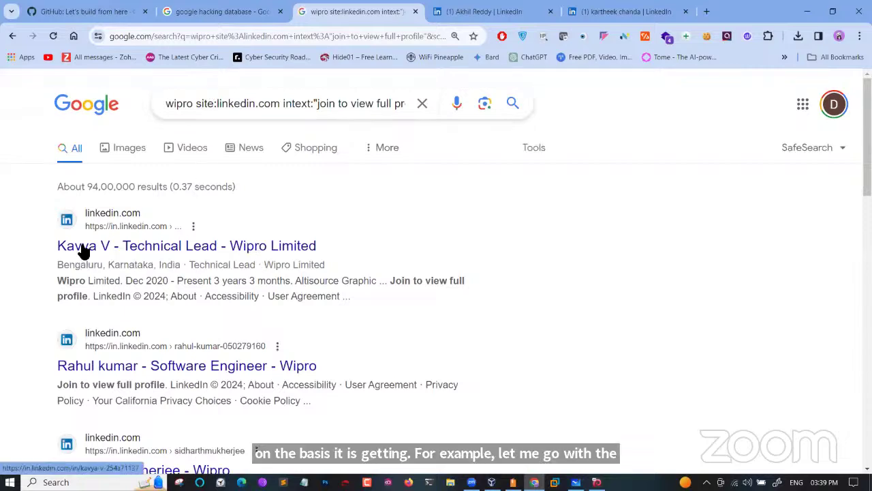
Scroll through the Wipro employee profiles, including project engineers and managers
scroll(156, 294, down, 1)
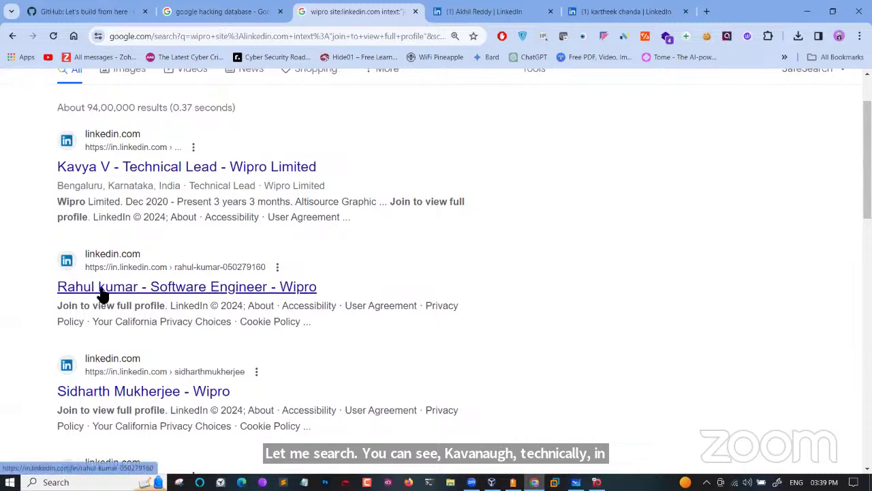
scroll(117, 300, down, 3)
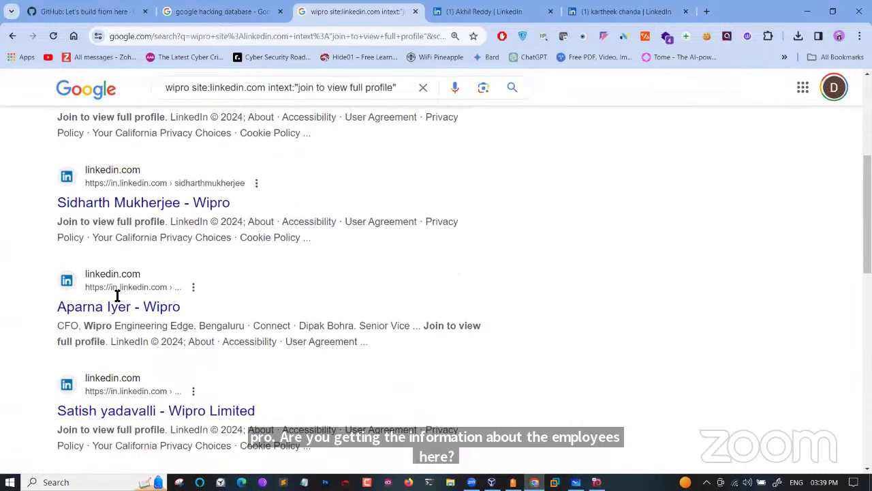
scroll(117, 300, down, 3)
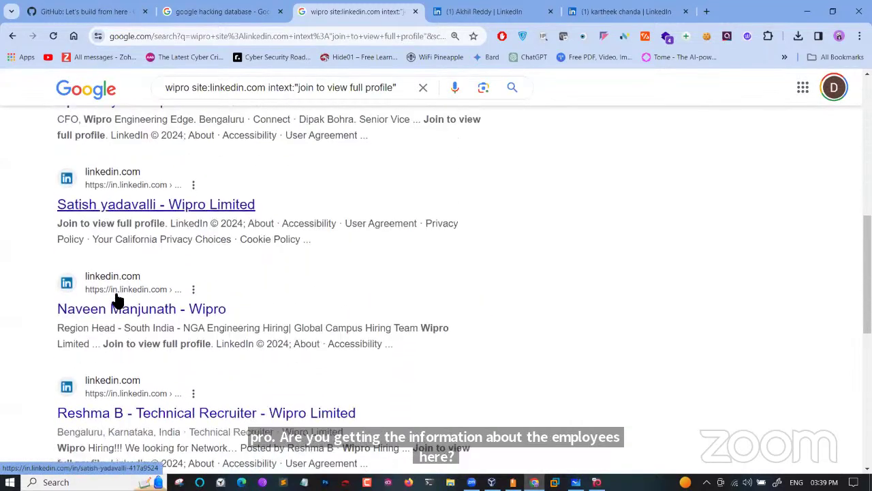
scroll(117, 300, down, 2)
scroll(116, 297, up, 1)
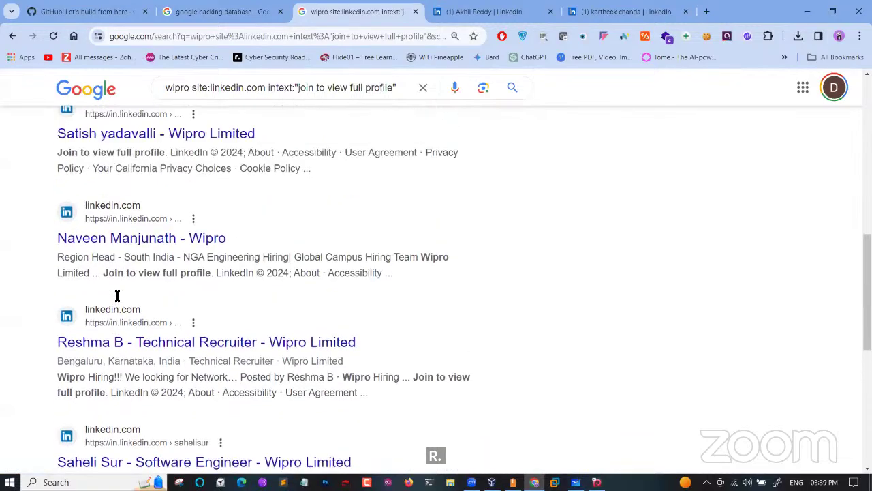
scroll(114, 298, down, 6)
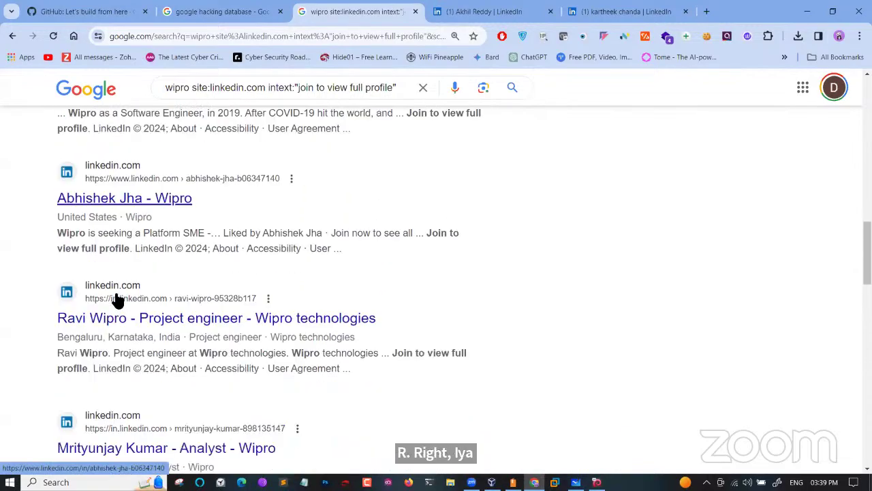
scroll(117, 299, down, 5)
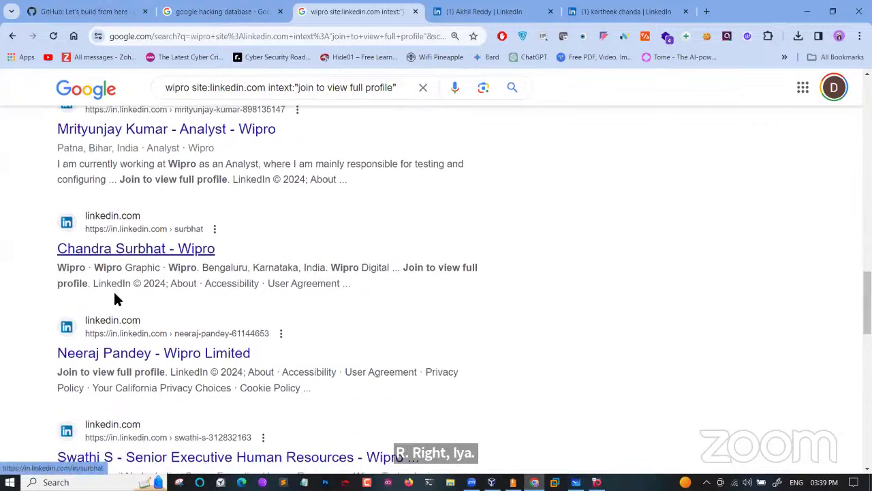
scroll(118, 296, down, 5)
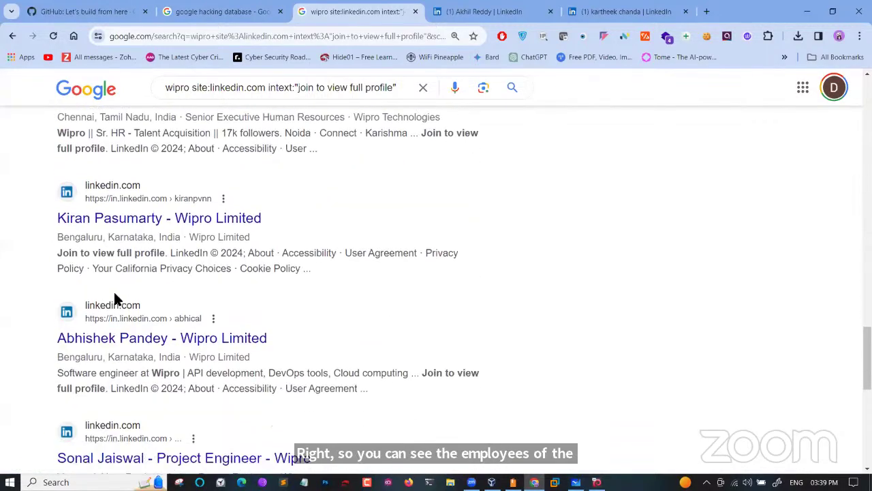
scroll(115, 298, down, 3)
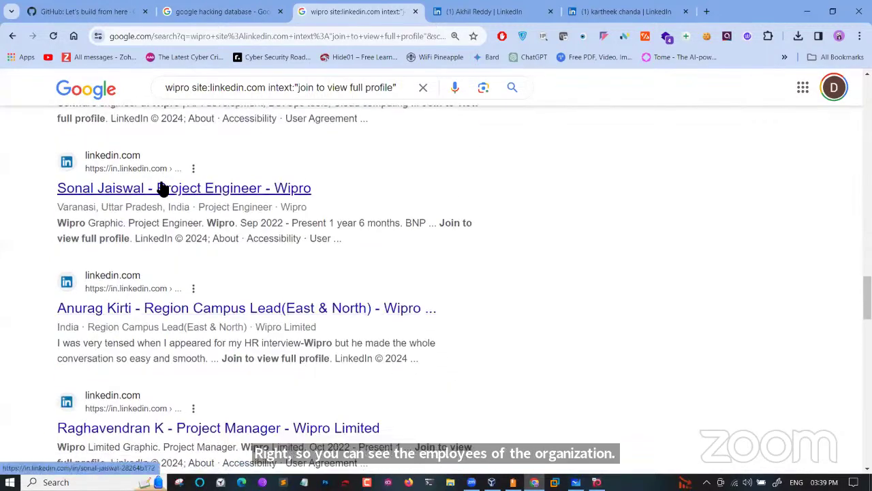
scroll(168, 209, down, 7)
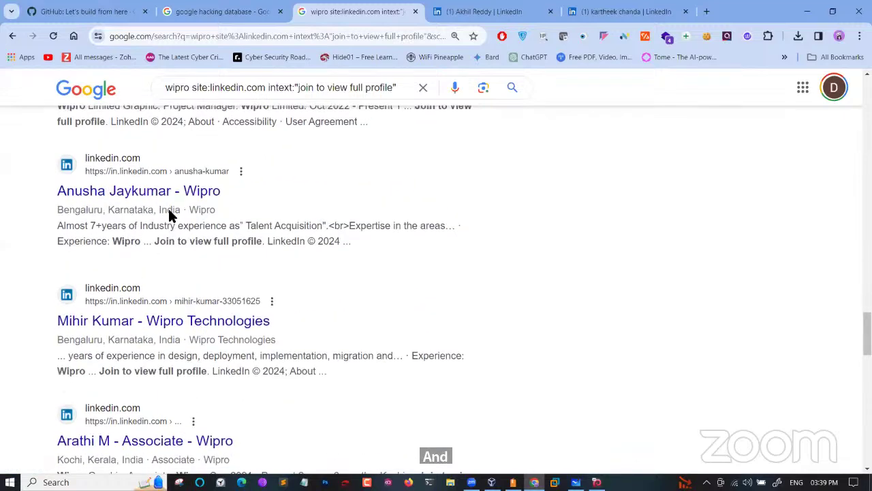
scroll(152, 252, down, 1)
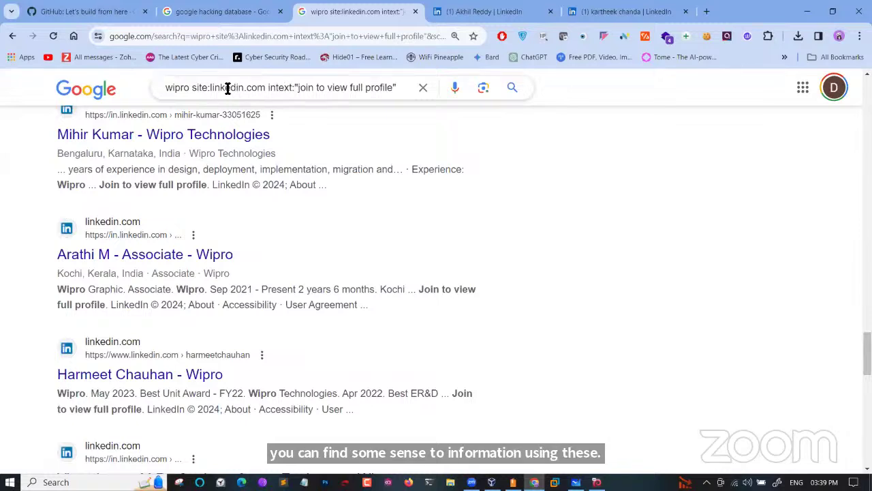
drag(166, 88, 415, 91)
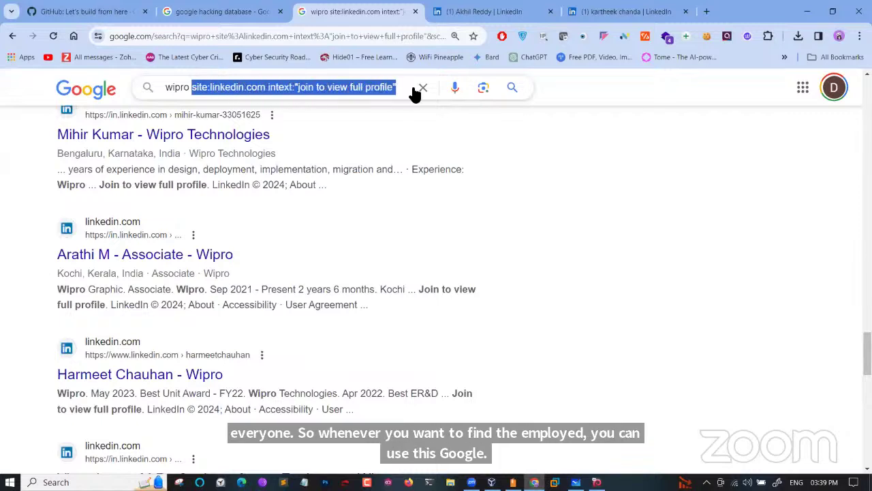
click(169, 91)
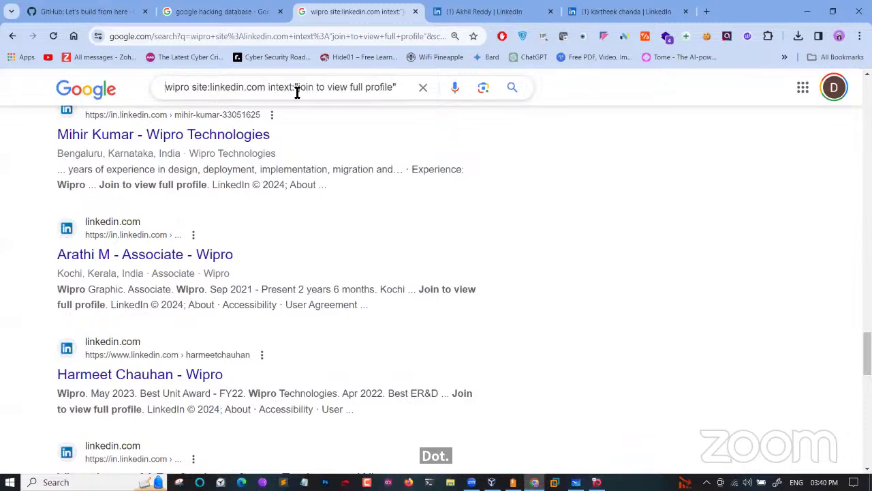
drag(166, 90, 415, 89)
right_click(366, 93)
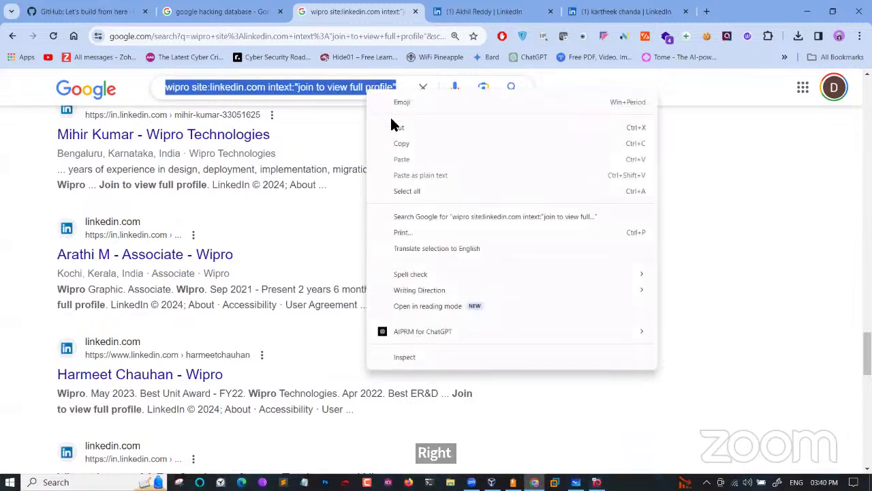
click(398, 144)
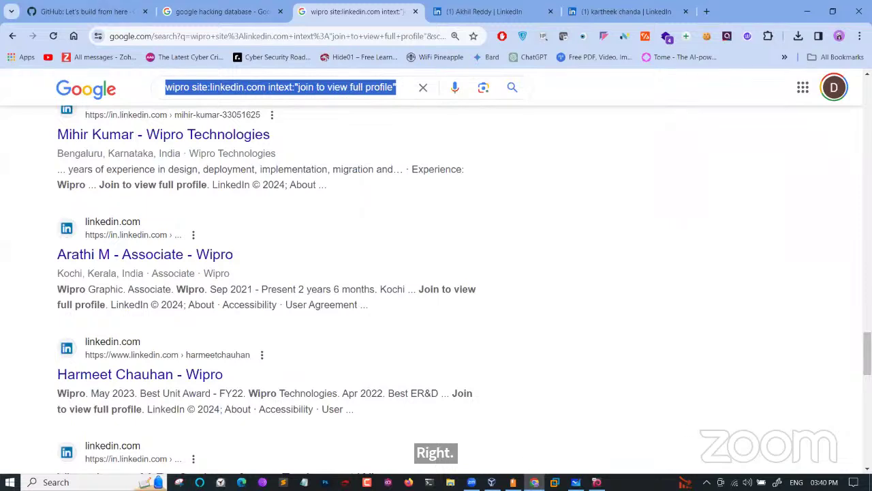
key(alt+Tab)
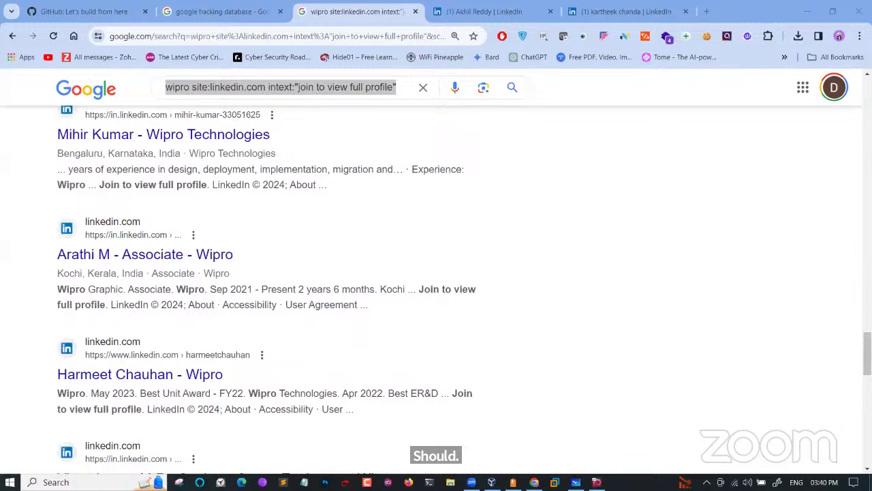
Search for 'login.php?id=' and scroll through the login-page and PHP tutorial results
click(422, 87)
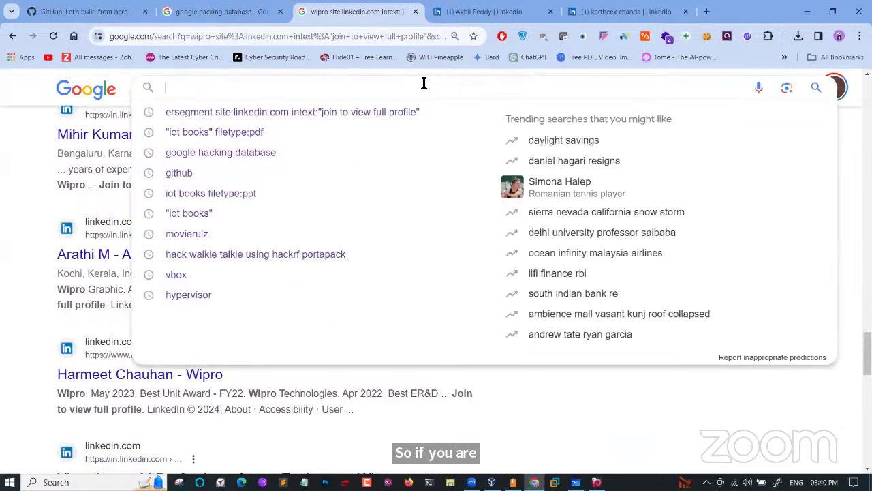
text(login)
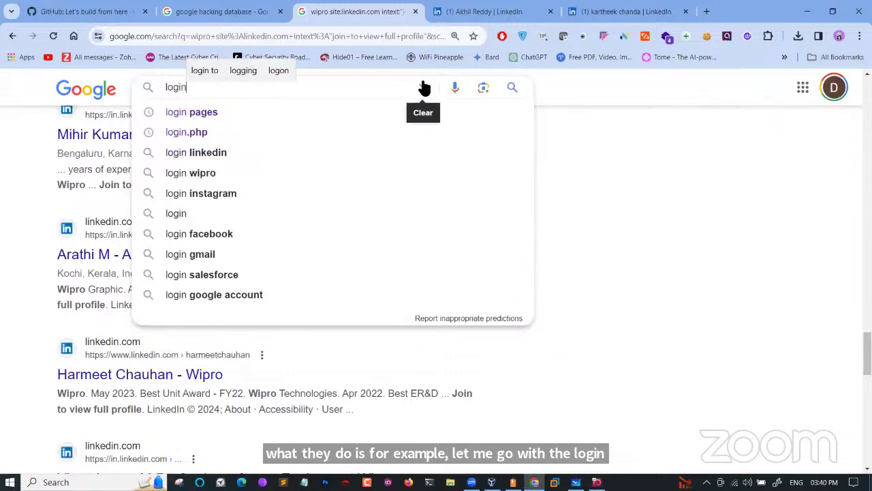
text(.php)
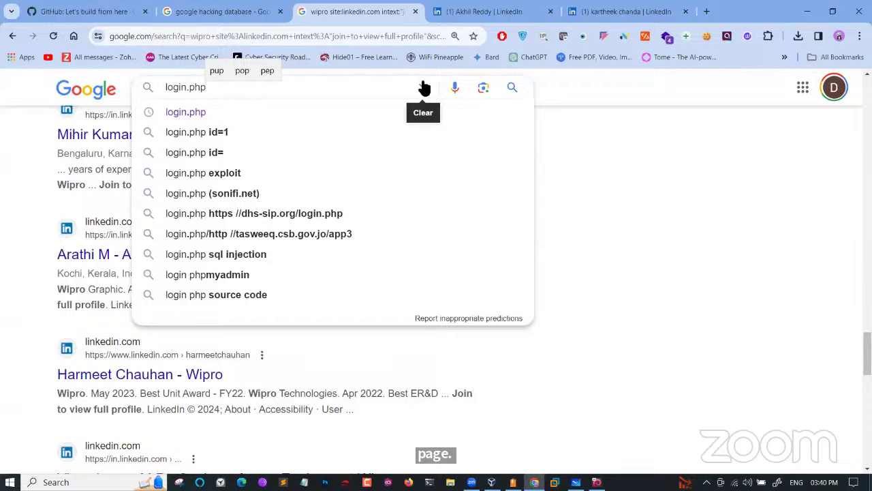
text(?id=)
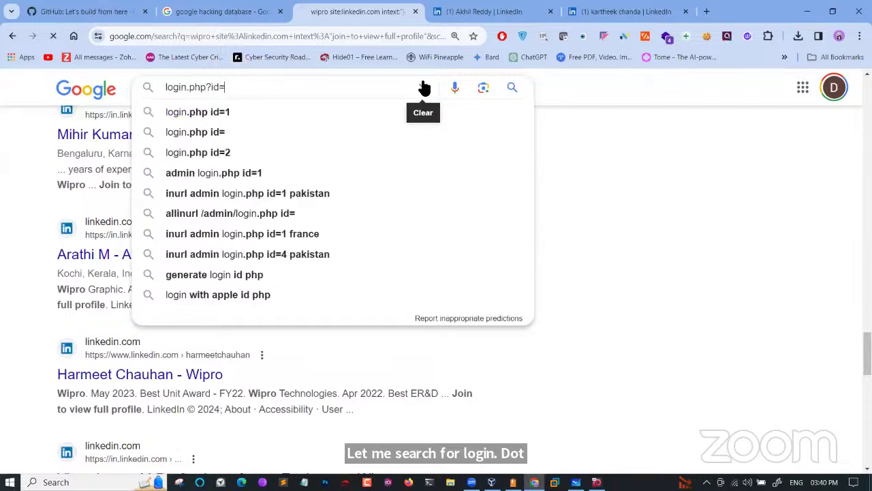
key(Return)
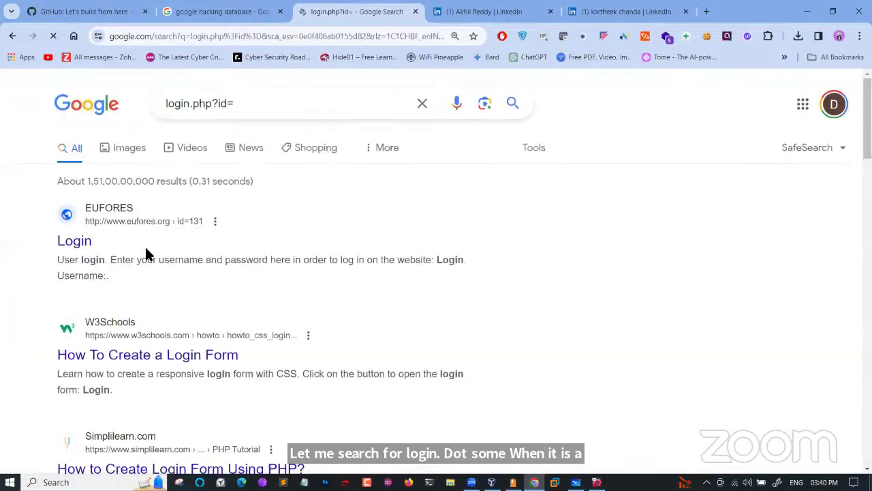
scroll(148, 308, down, 3)
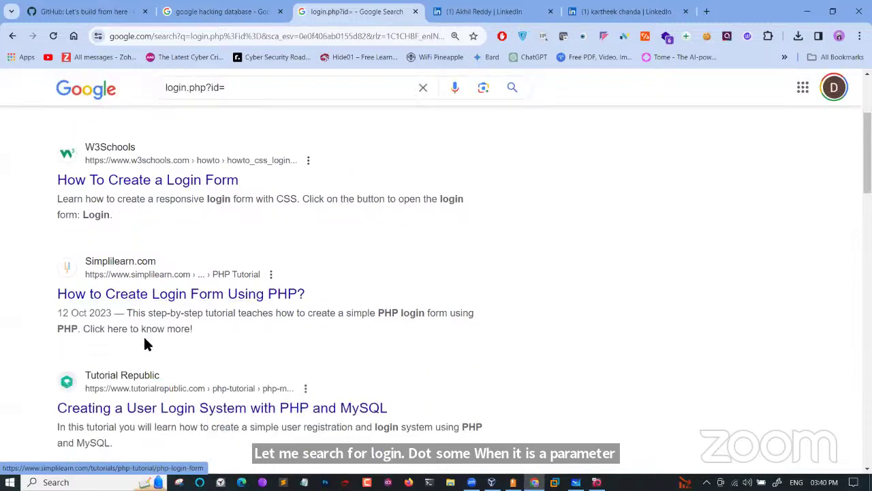
scroll(146, 344, down, 2)
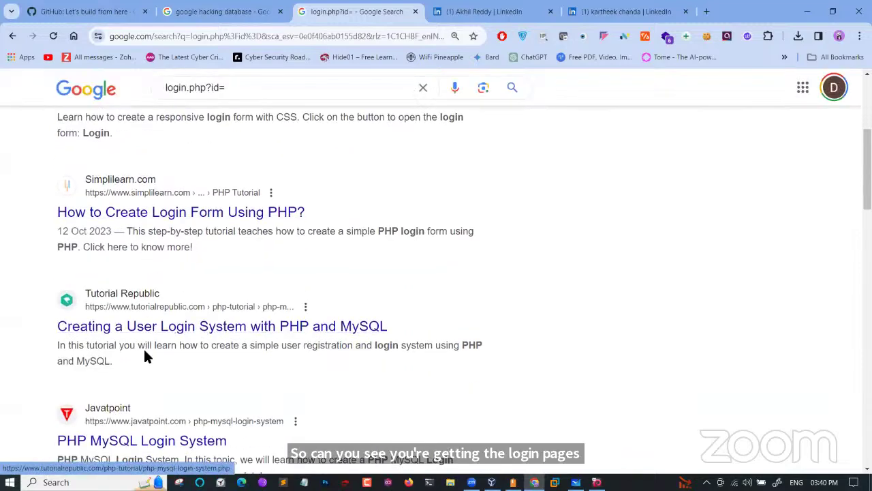
scroll(144, 354, down, 5)
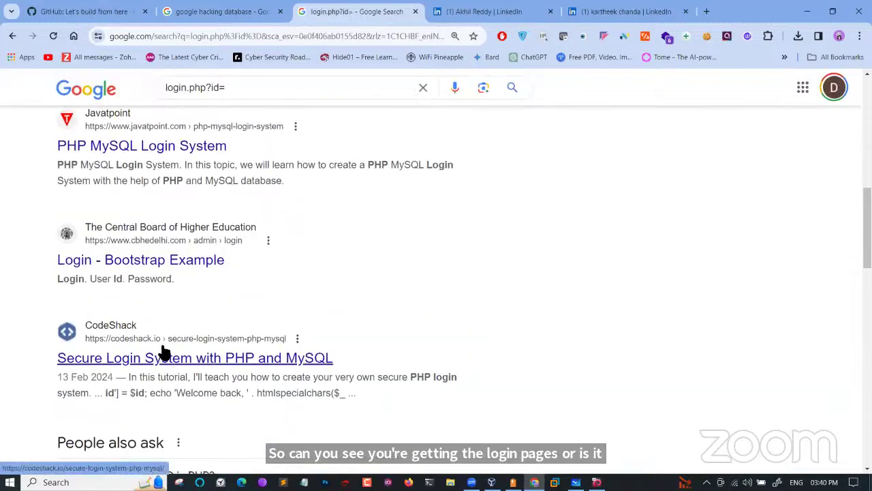
scroll(167, 300, down, 2)
scroll(171, 241, up, 3)
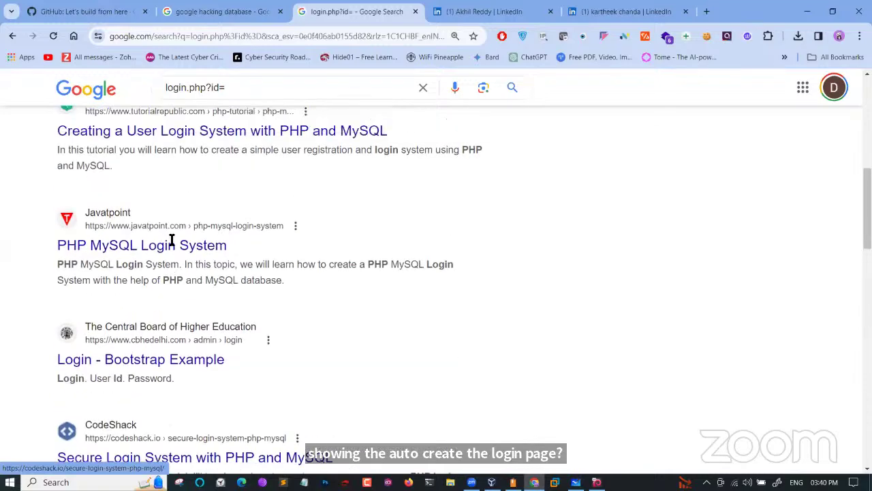
scroll(171, 241, up, 8)
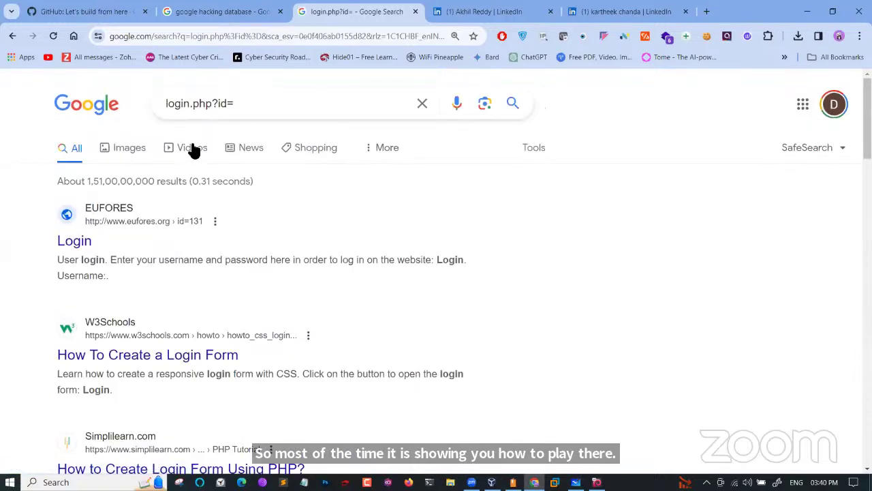
Prefix the query with inurl: and run 'inurl:login.php?id='
click(169, 106)
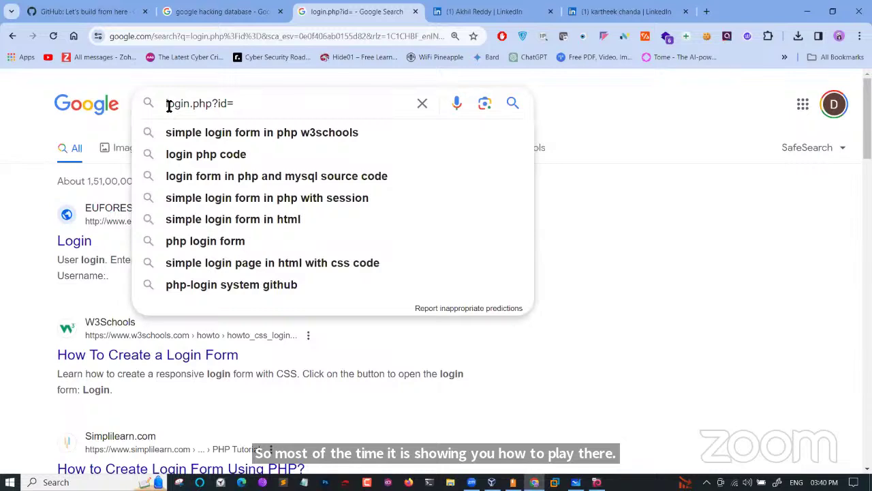
text(inur)
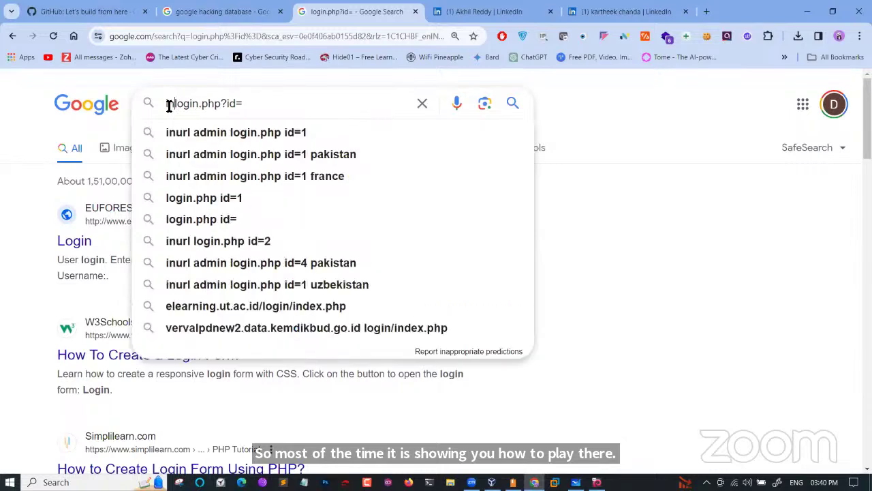
text(l:)
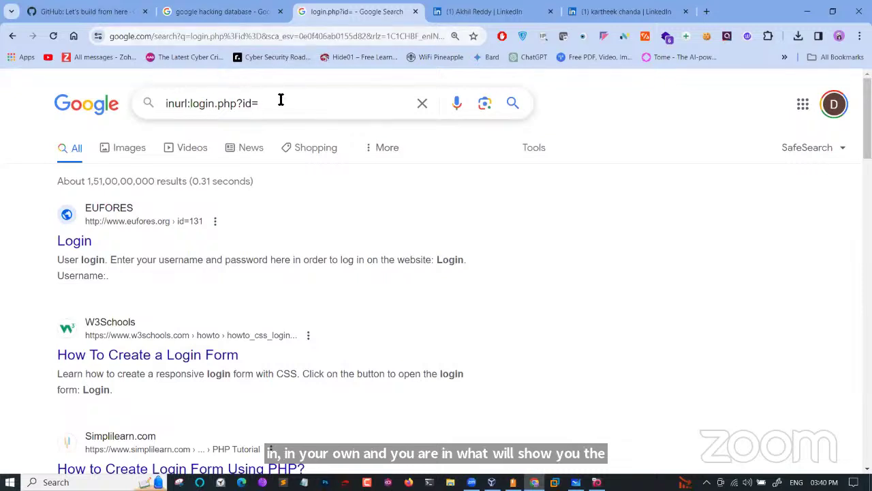
key(Return)
scroll(150, 359, down, 5)
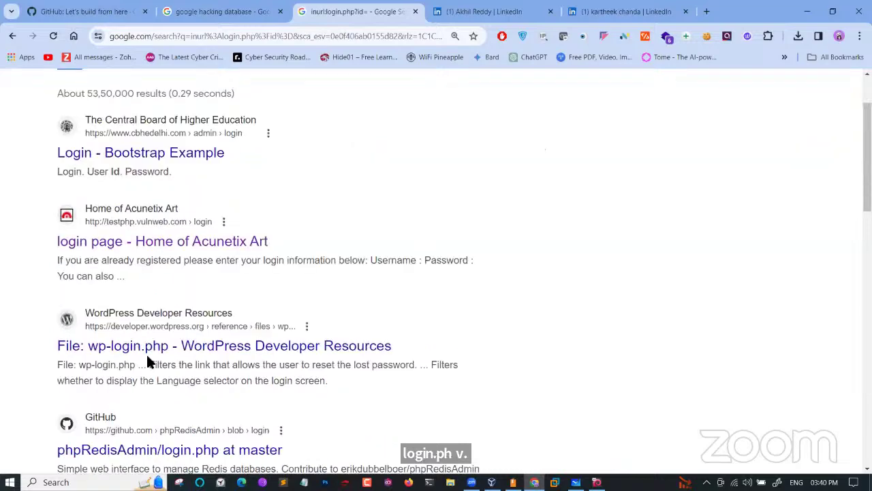
scroll(150, 361, down, 5)
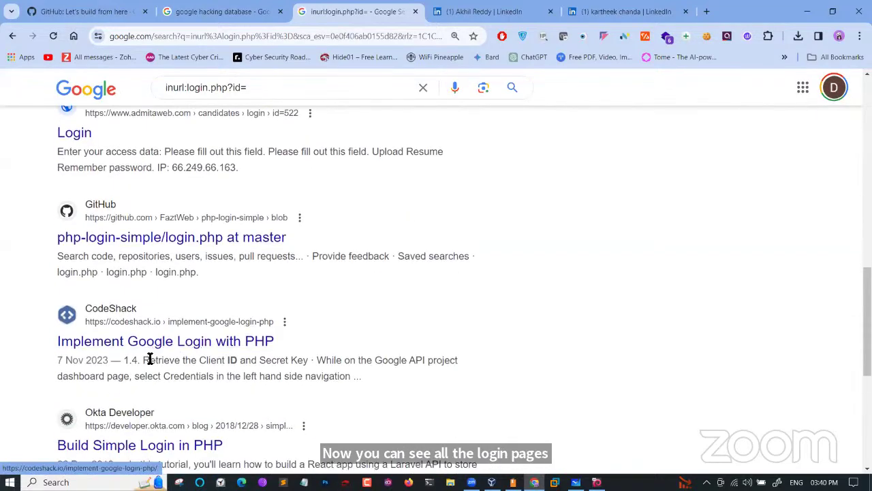
scroll(150, 359, up, 10)
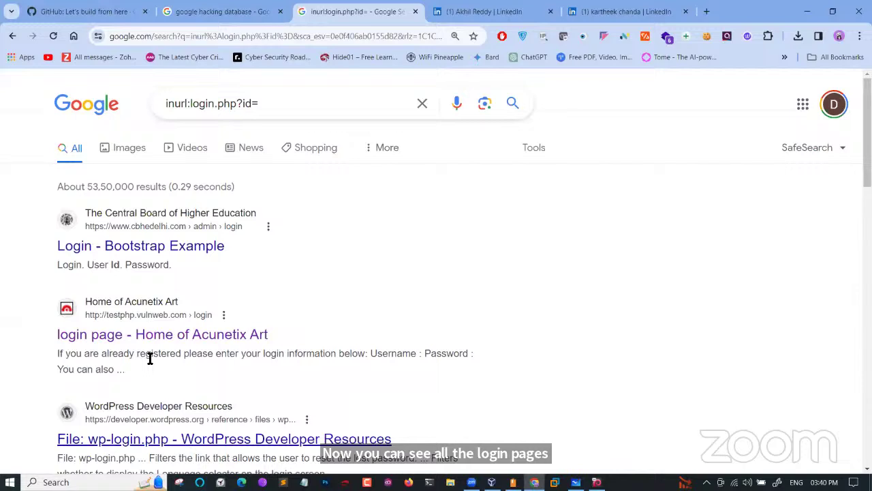
Append site:.pk to limit the login-page search to Pakistani sites
click(277, 113)
key(Escape)
text(s)
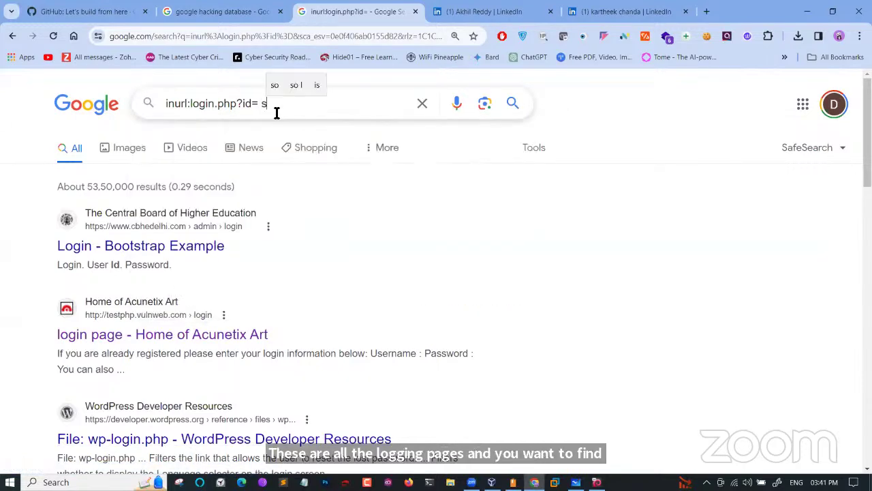
text(ite:)
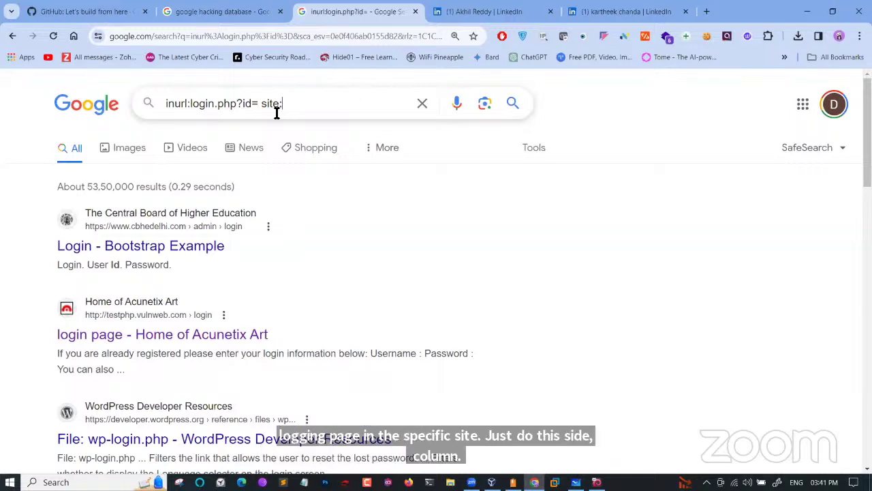
text(.pk)
key(Return)
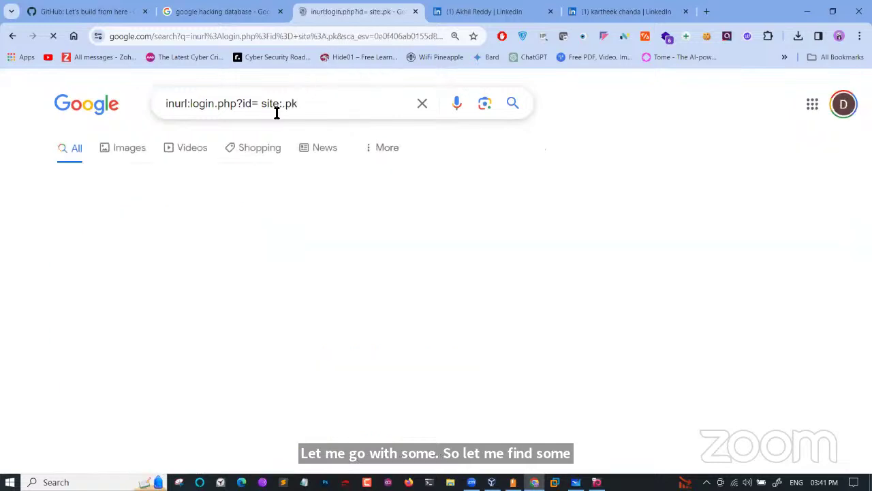
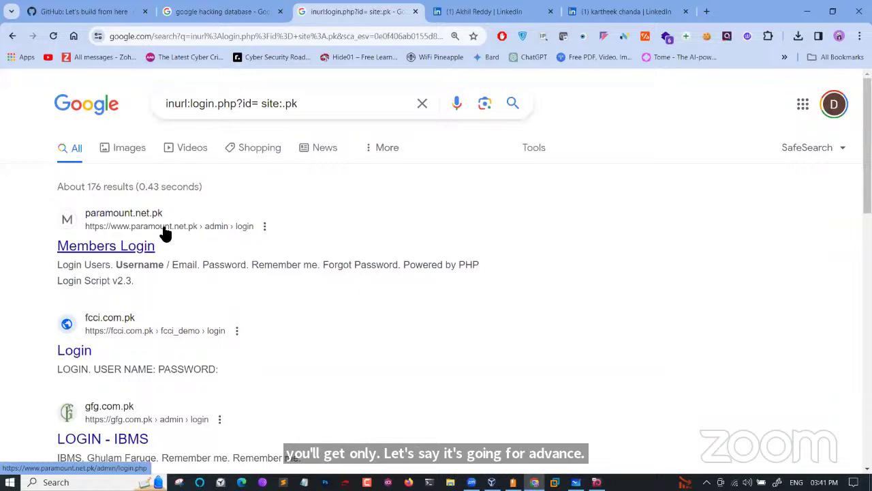
double_click(271, 105)
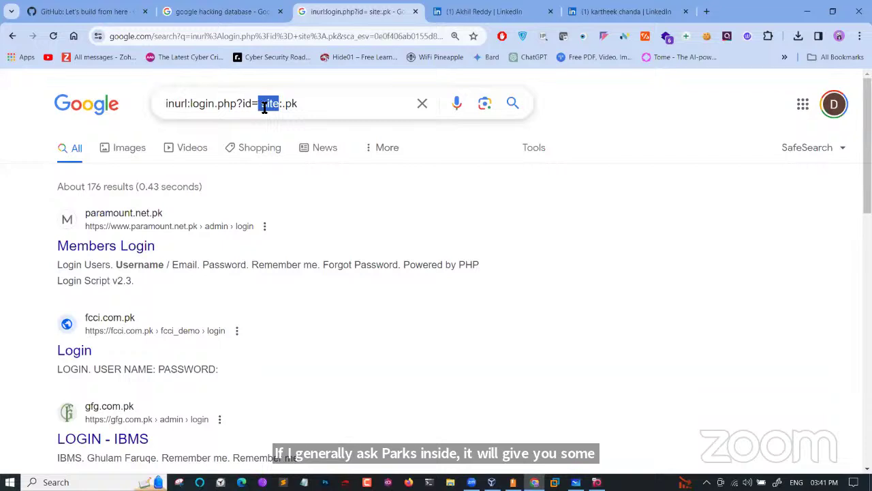
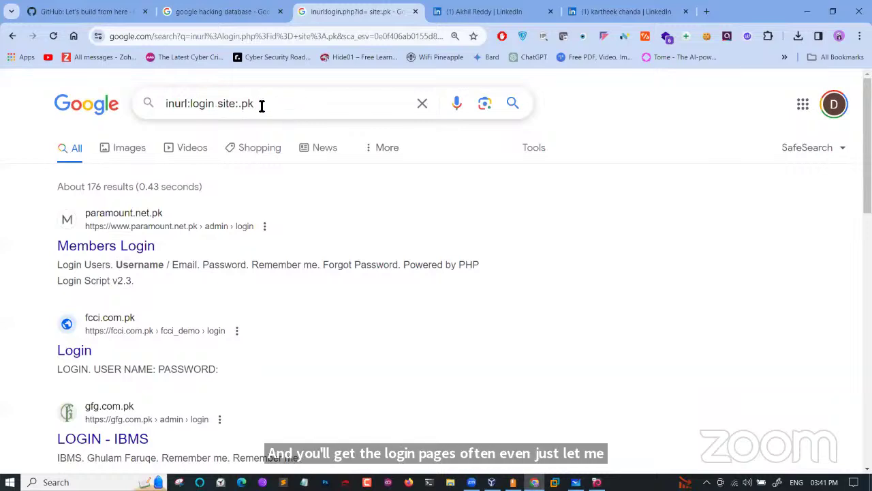
Run the inurl:login site:.pk search and scroll through the roughly 34,500 .pk login results
key(Return)
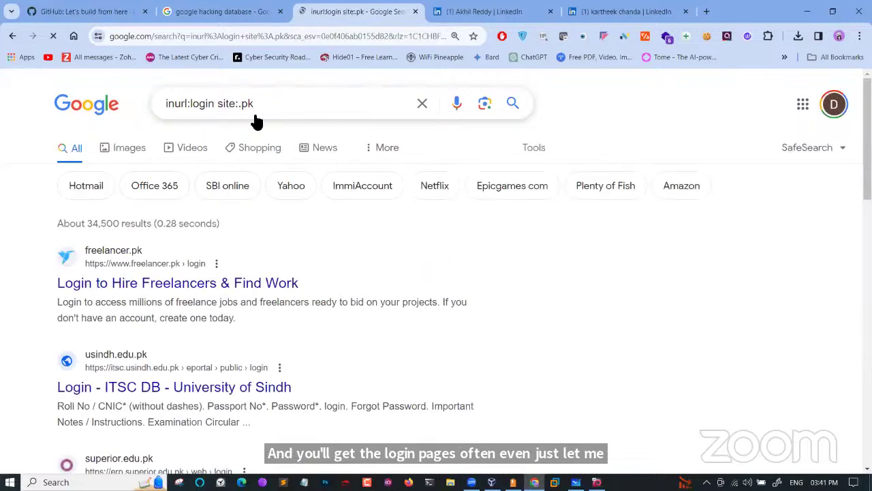
scroll(188, 270, down, 2)
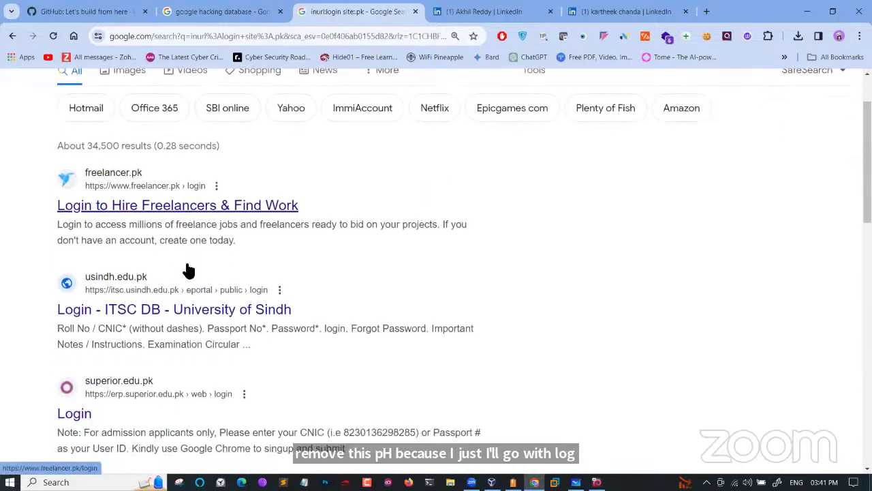
scroll(188, 271, down, 1)
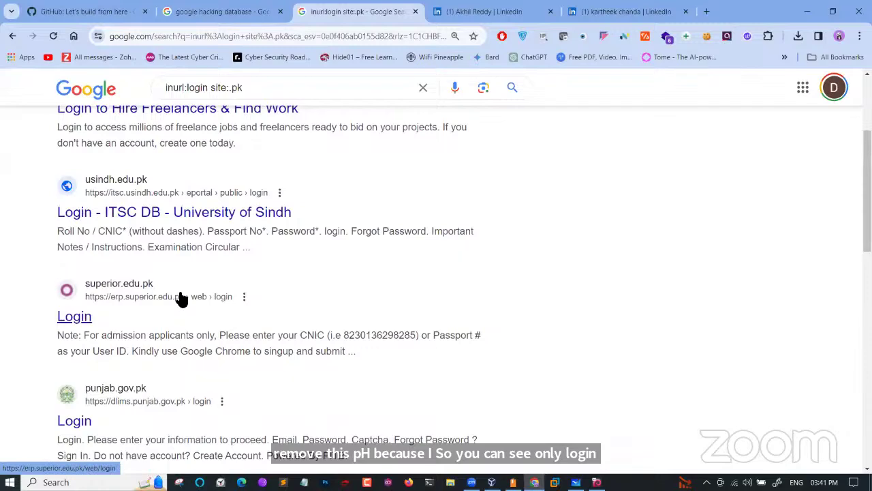
Enlarge the results text and open the punjab.gov.pk Login result
key(ctrl+plus)
key(ctrl+plus)
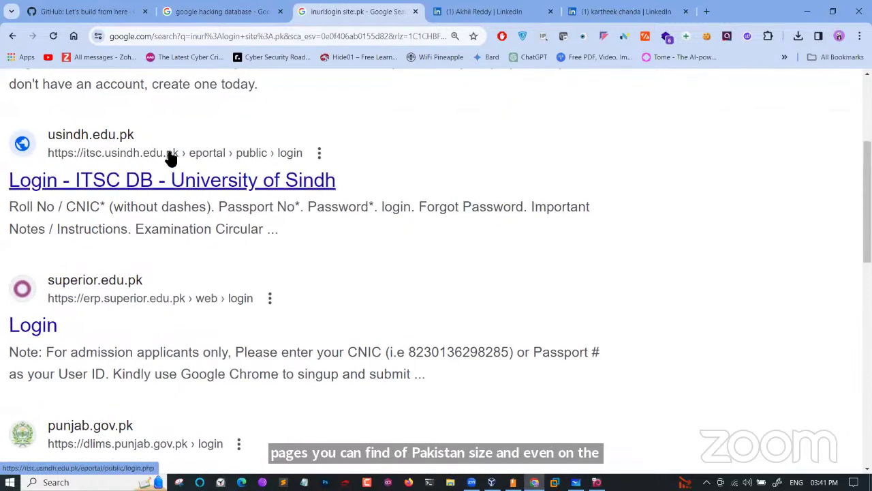
scroll(189, 290, down, 2)
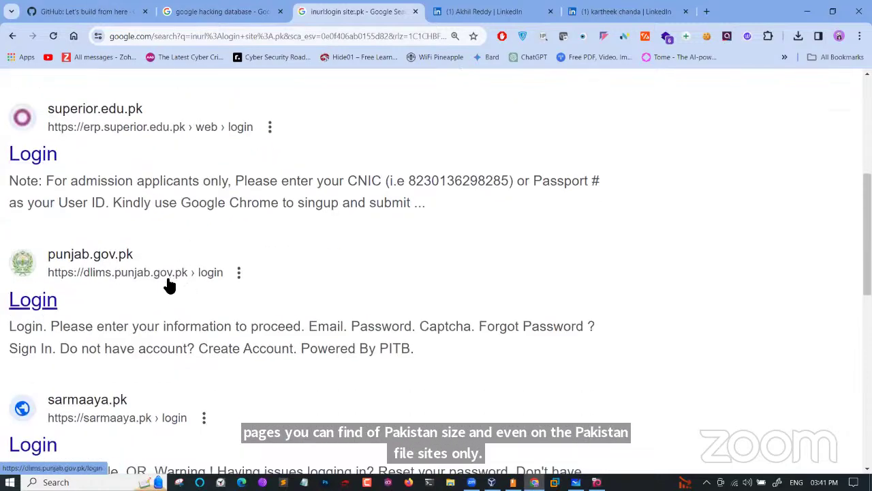
click(60, 300)
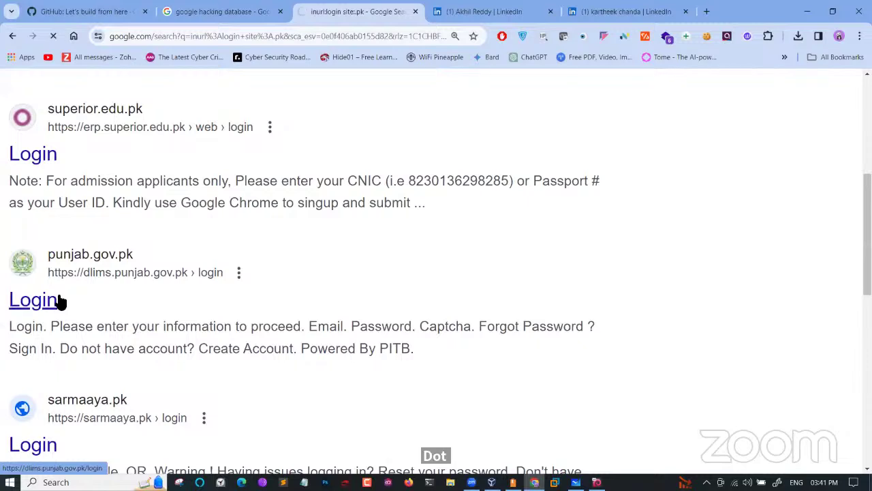
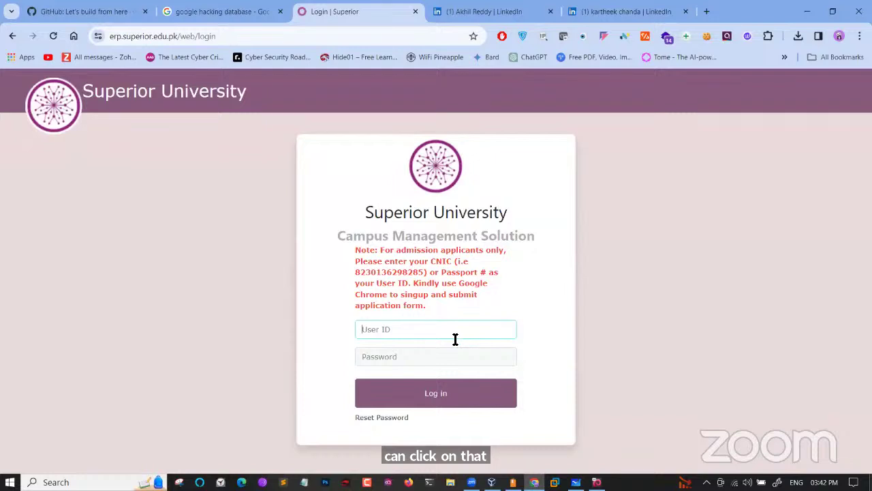
Leave the Superior University ERP login page and return to the inurl:login site:.pk results
click(179, 39)
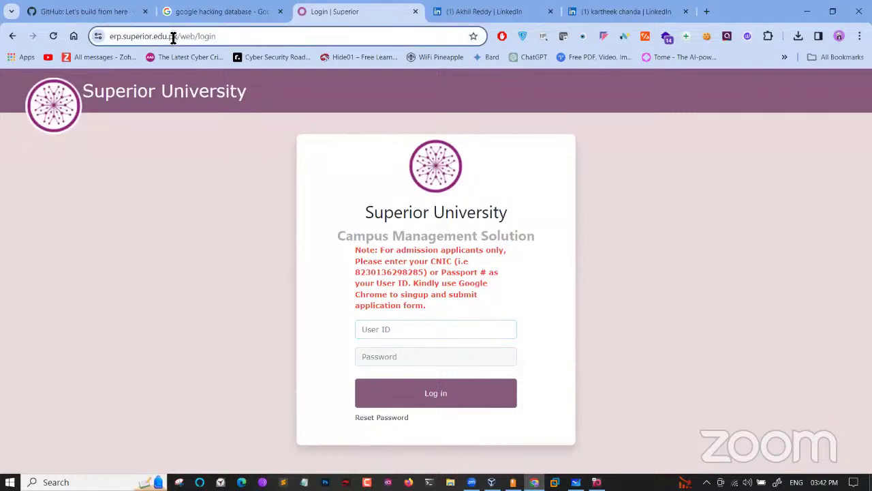
click(12, 35)
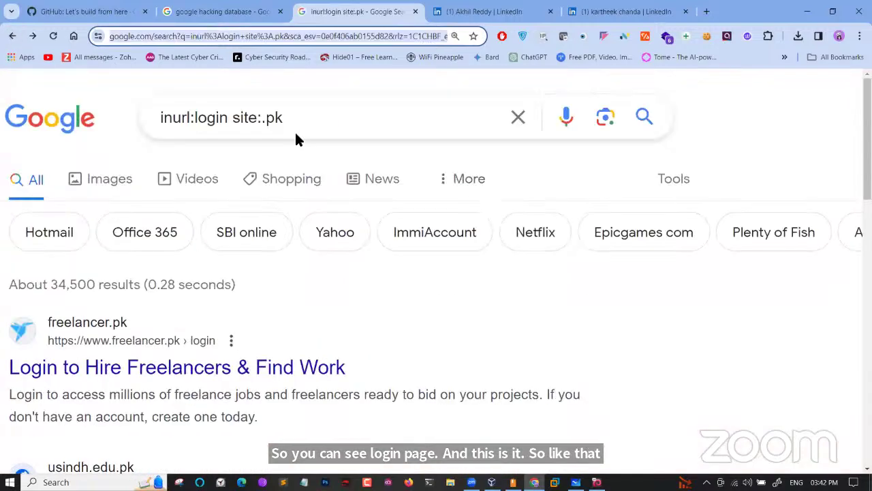
Search 'inurl:login site:wipro', then refine it to 'inurl:login site:wipro.com'
click(276, 111)
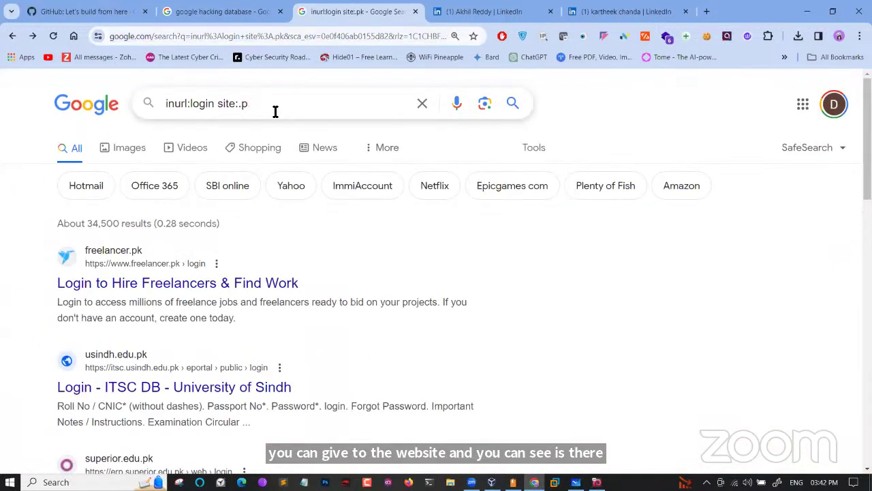
text(wipro)
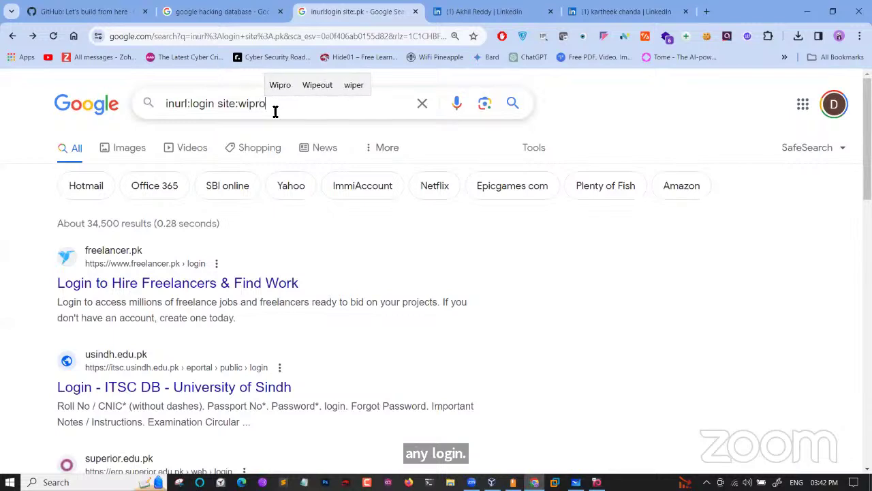
key(Return)
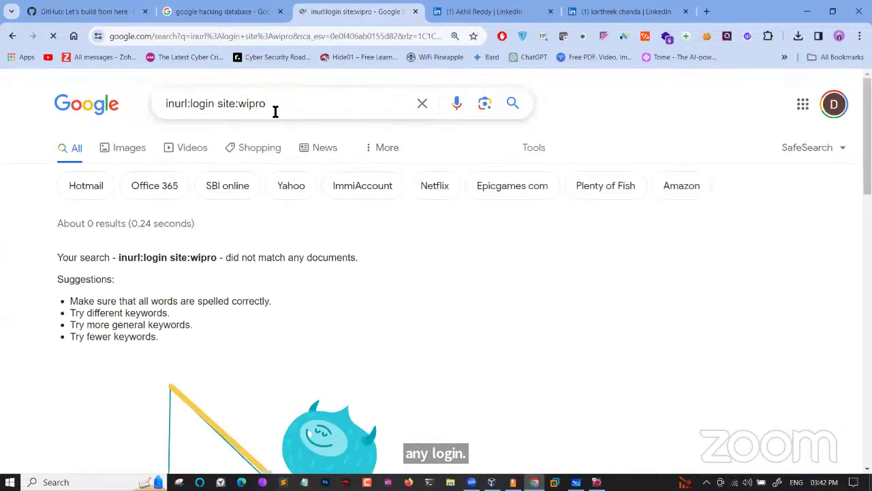
click(276, 111)
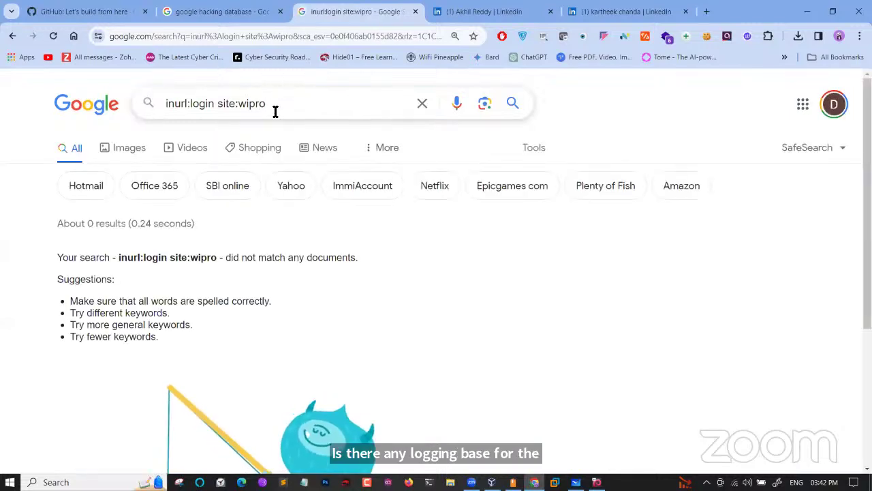
text(.com)
key(Return)
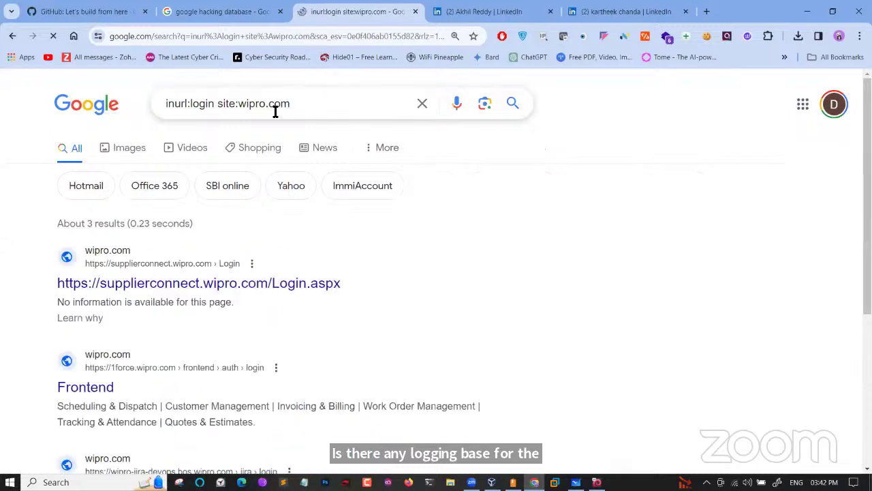
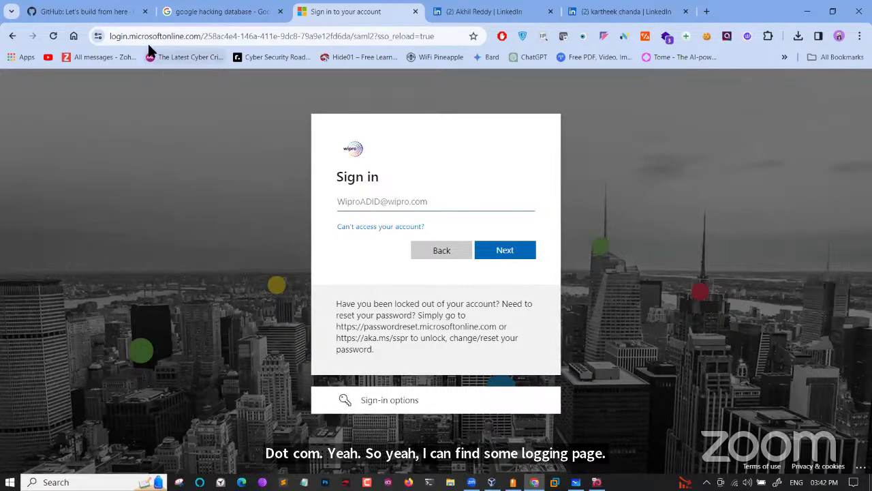
Switch to the tab showing the 'google hacking database' search results
click(244, 12)
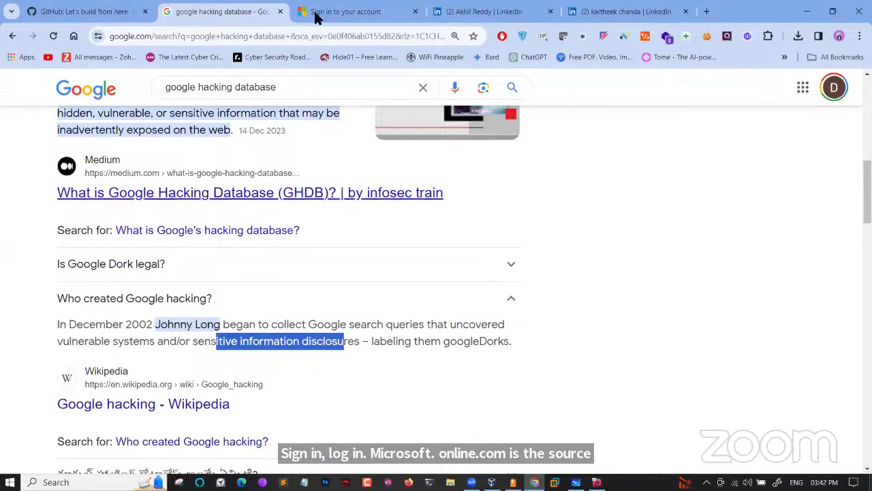
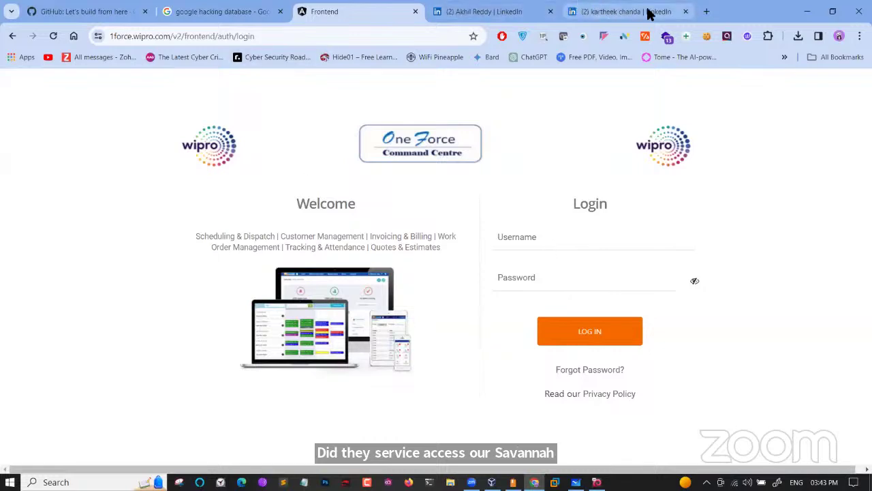
Open a new tab and close both LinkedIn profile tabs
click(706, 11)
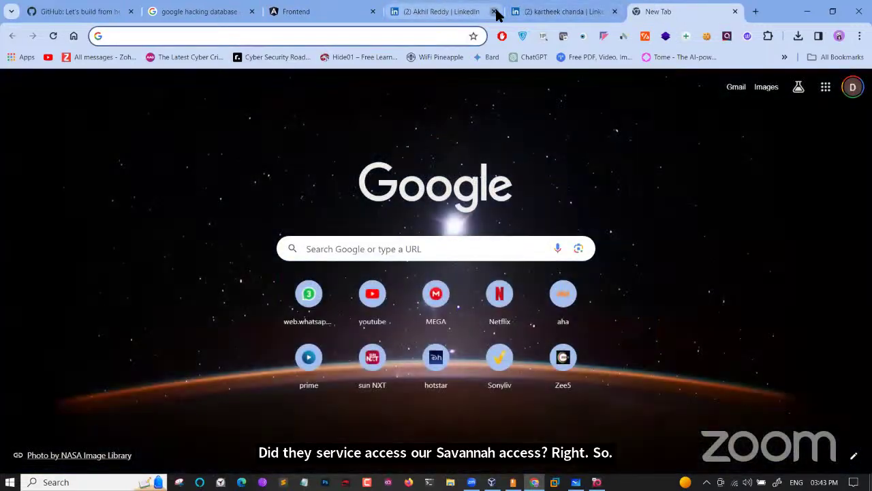
click(494, 11)
click(495, 12)
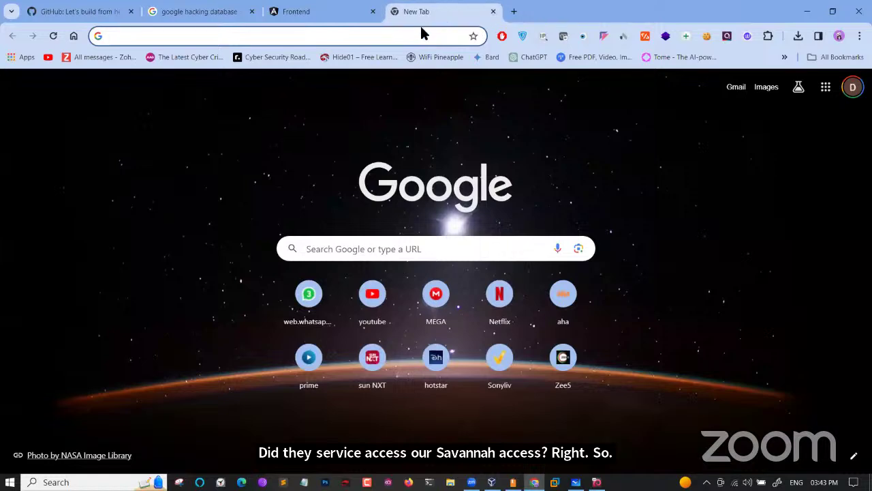
Search the web for 'google dorks' and enlarge the results page
click(414, 34)
text(go)
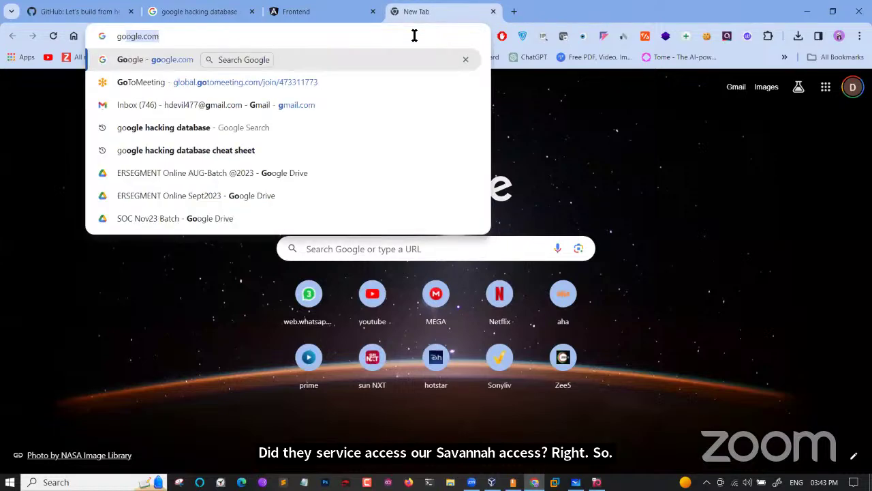
text(ogle dorks)
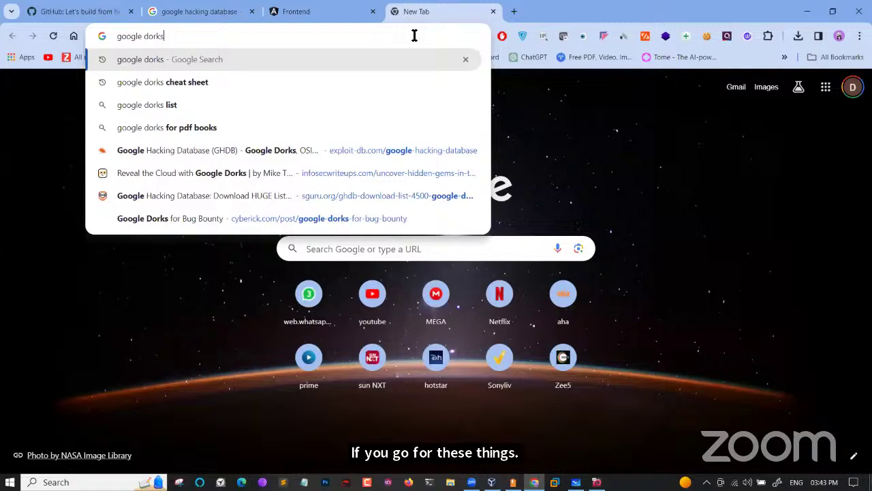
key(Return)
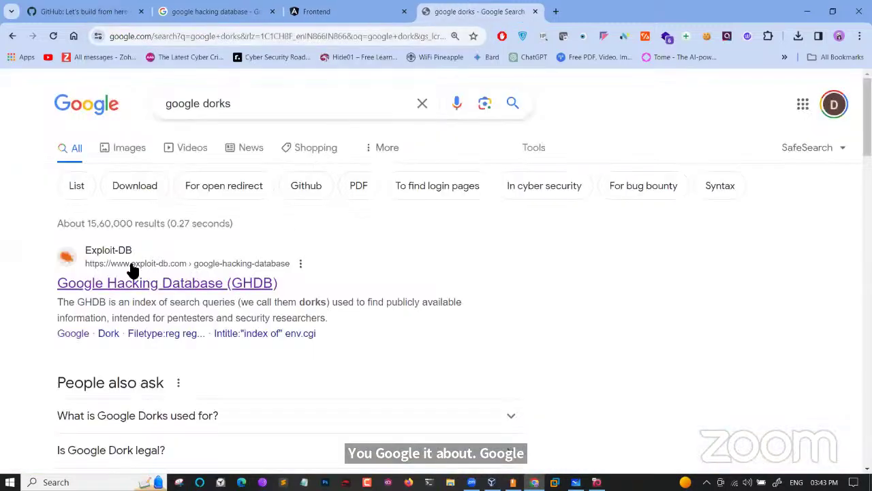
key(ctrl+plus)
key(ctrl+plus)
key(ctrl+plus)
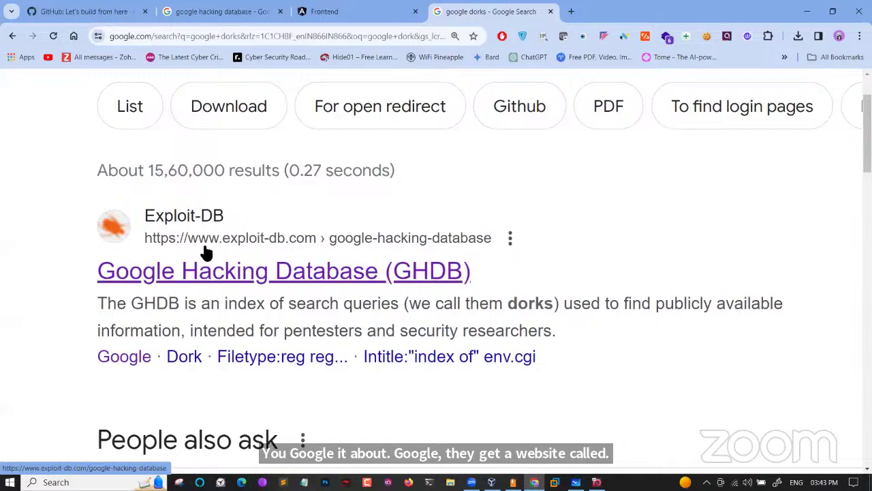
Go to Exploit-DB's GHDB listing of 7,912 dorks and reveal its Category and Author filters
click(203, 248)
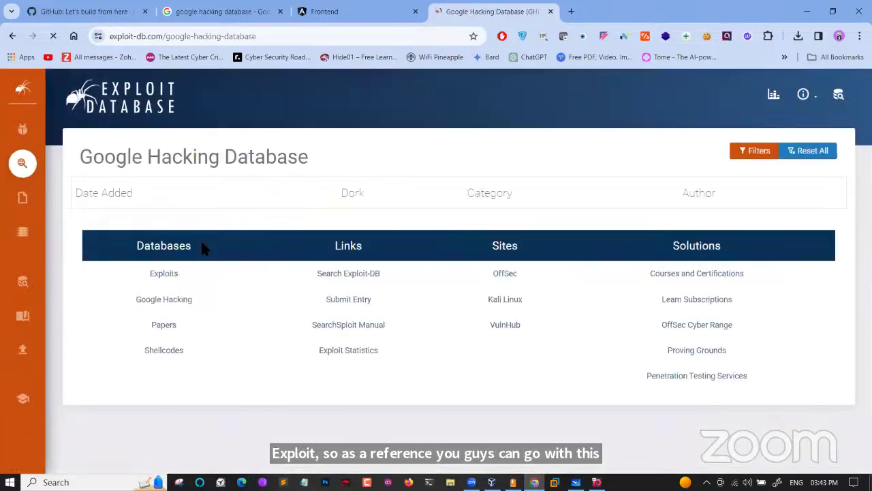
mouse_move(41, 143)
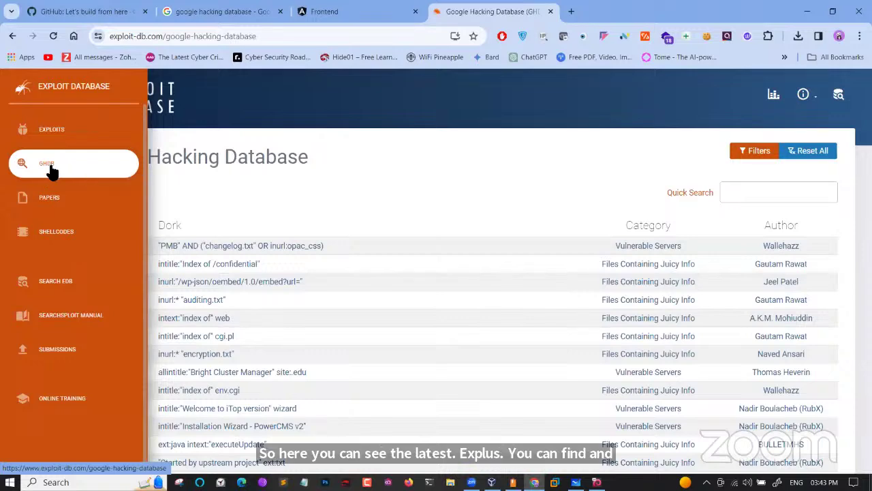
click(51, 169)
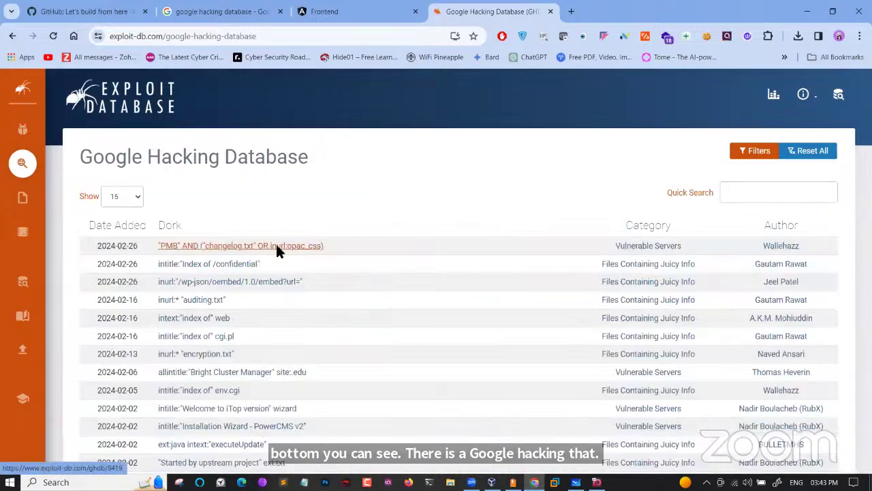
scroll(275, 241, down, 1)
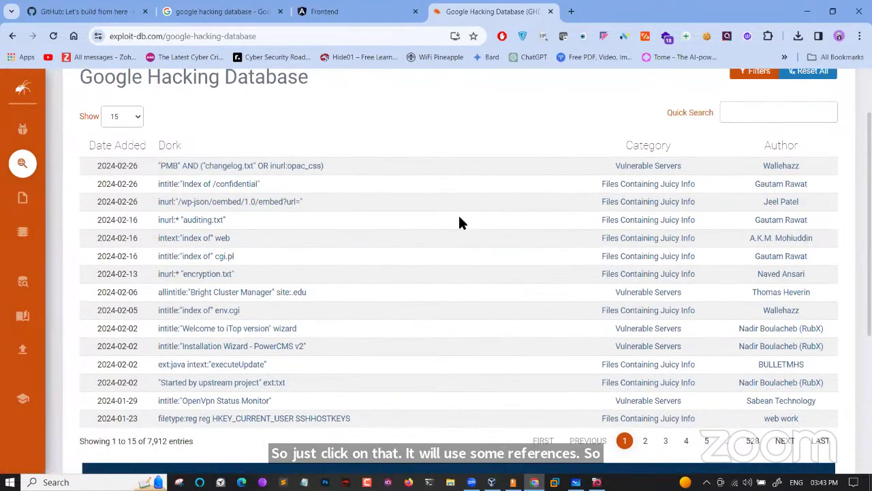
scroll(459, 213, up, 1)
click(760, 133)
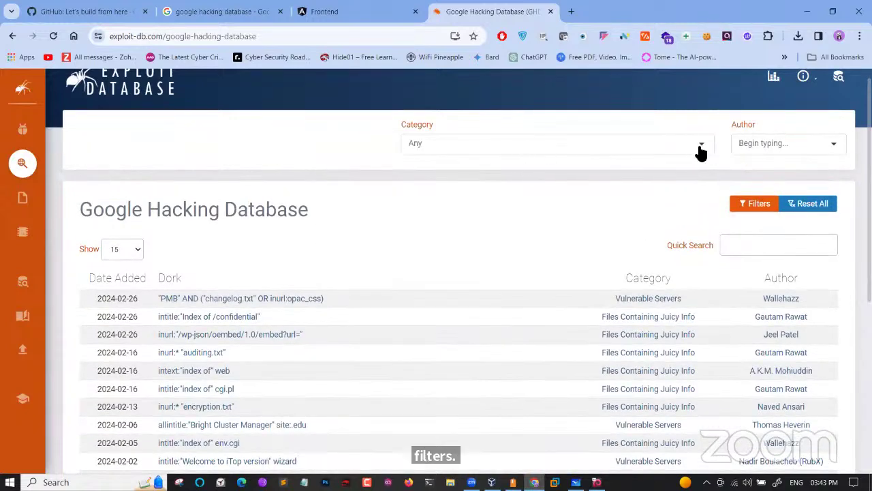
Filter the dorks to the Files Containing Passwords category, leaving 397 entries
click(700, 148)
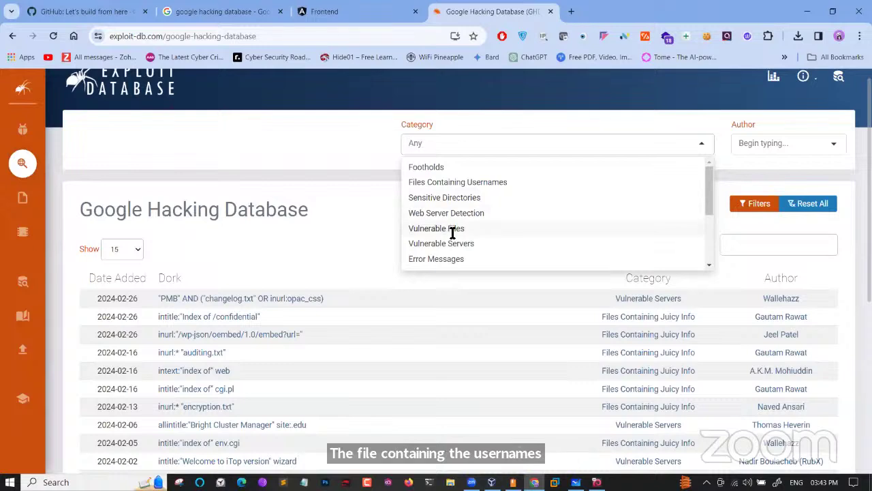
scroll(449, 227, down, 1)
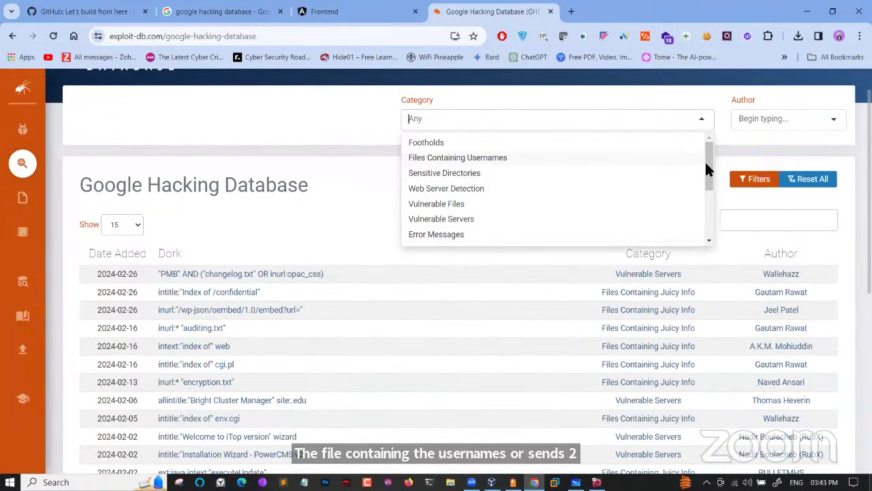
drag(713, 171, 713, 208)
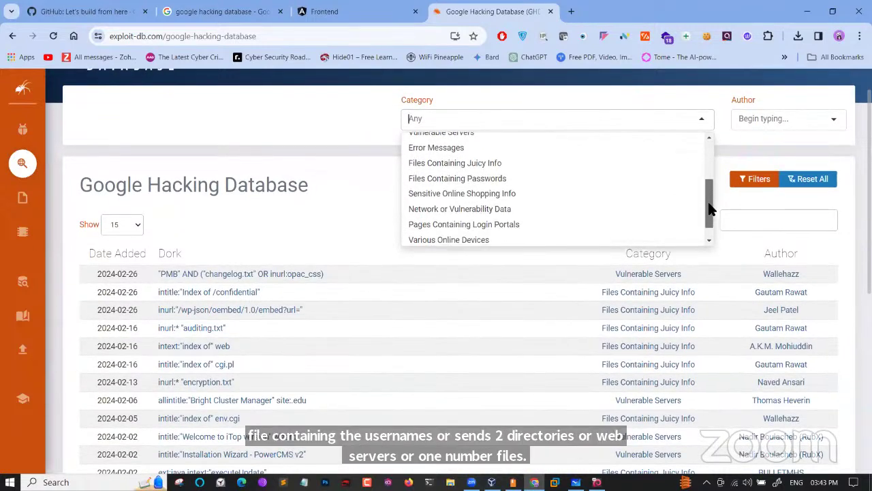
click(494, 176)
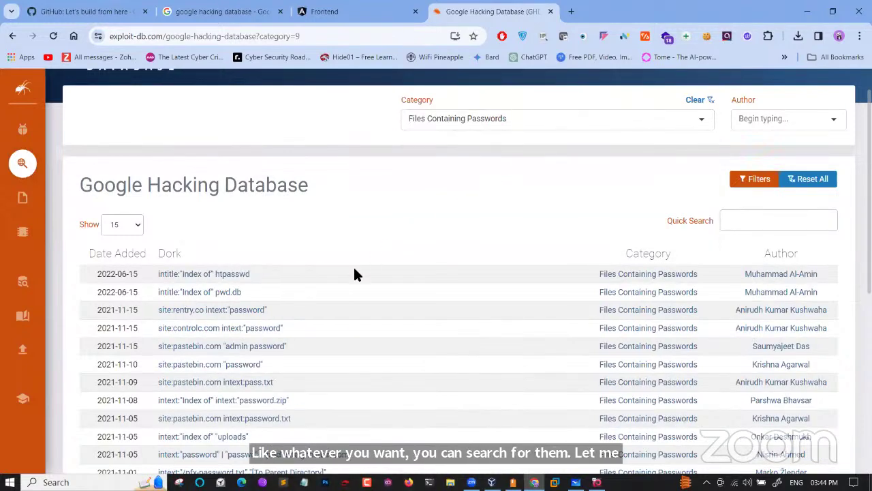
scroll(355, 273, down, 2)
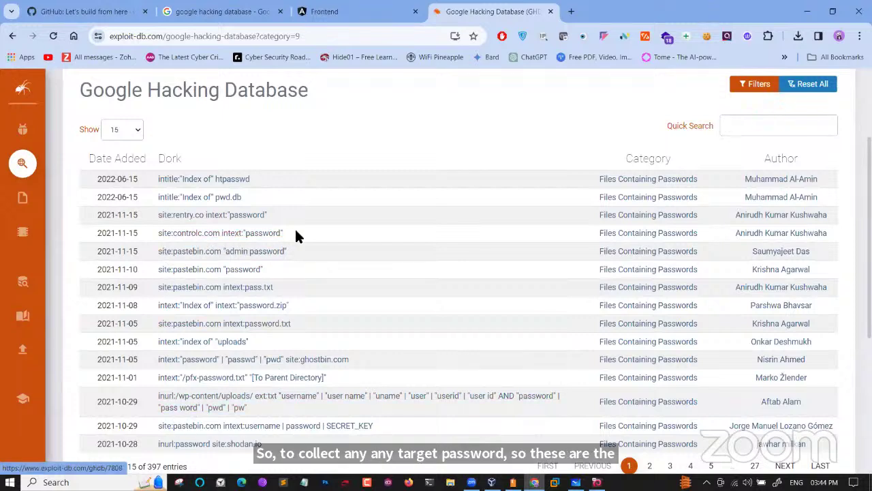
Copy the dork text site:controlc.com intext:"password"
drag(285, 232, 161, 233)
key(ctrl+c)
right_click(162, 232)
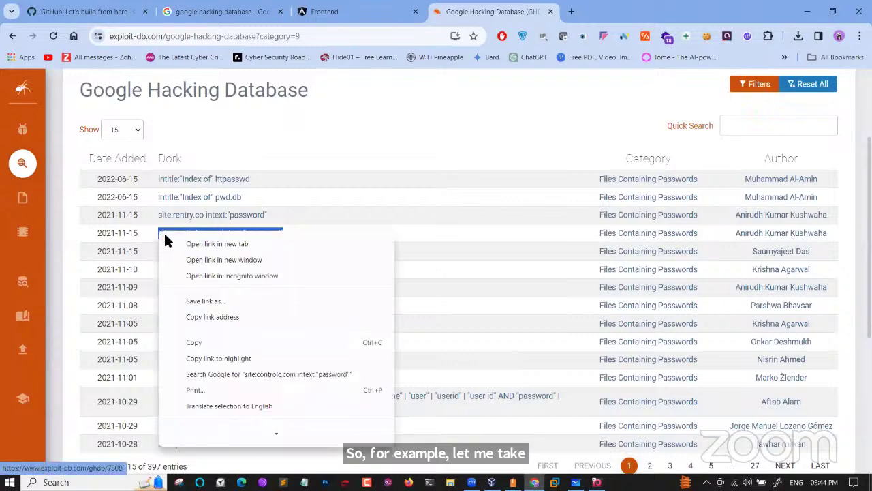
click(192, 342)
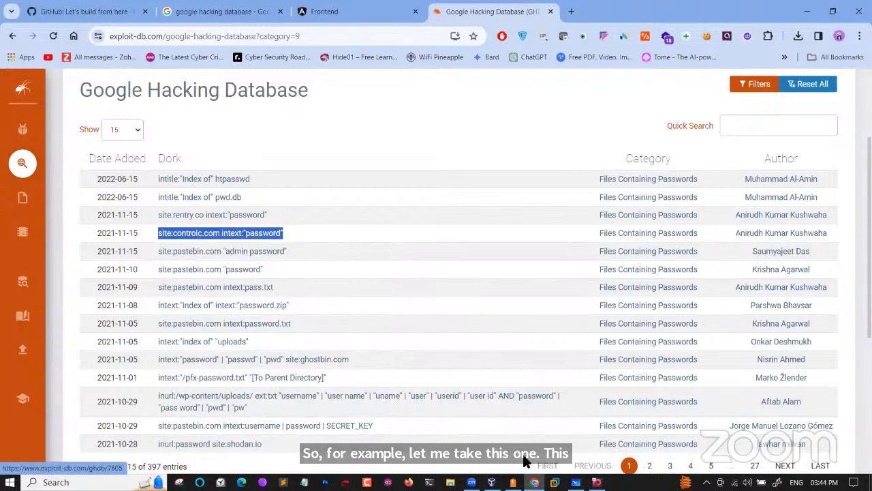
Paste site:controlc.com intext:"password" into clear Whiteboard space below the DNS enumeration task
key(alt+Tab)
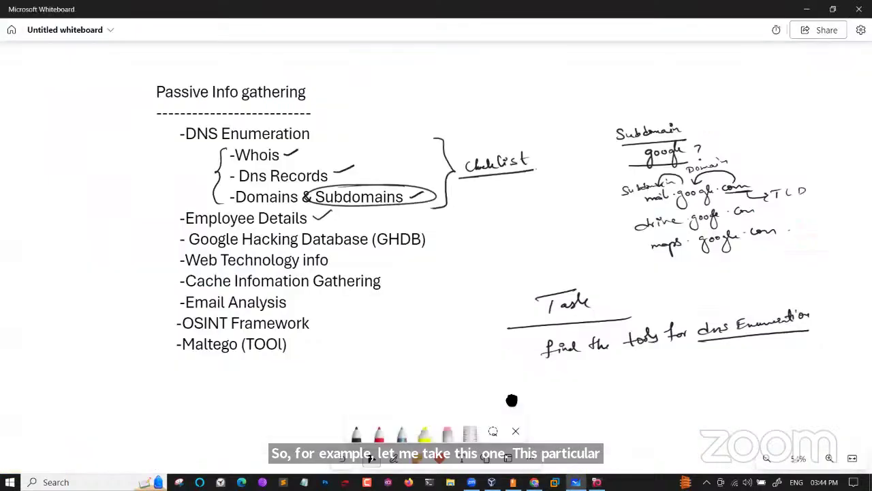
drag(505, 396, 325, 259)
drag(334, 334, 315, 229)
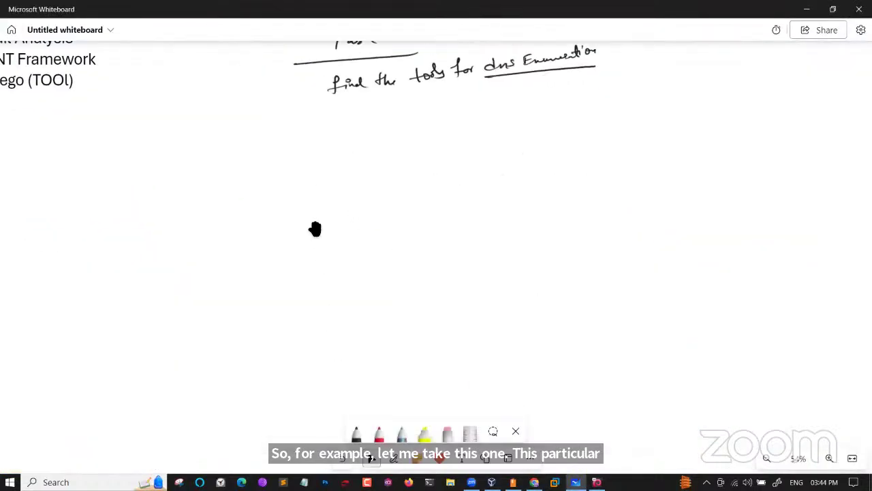
key(ctrl+v)
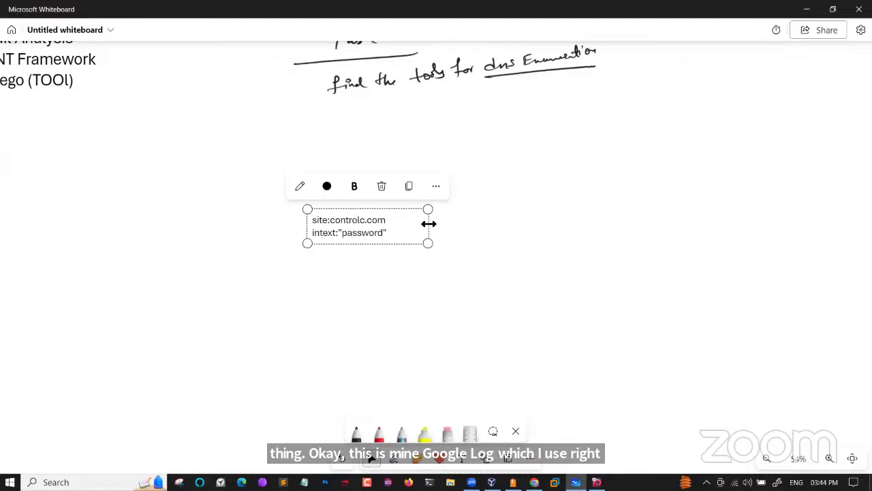
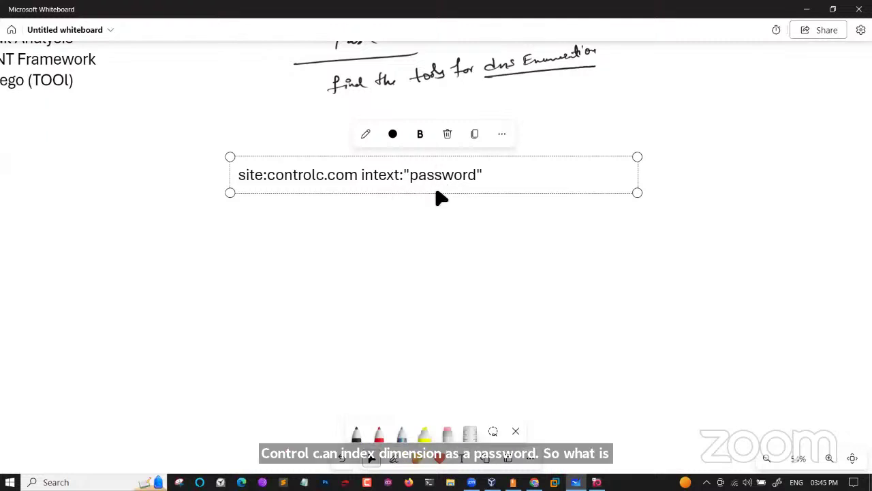
Finish the site:controlc.com intext:"password" note on the board and switch to the browser
click(440, 261)
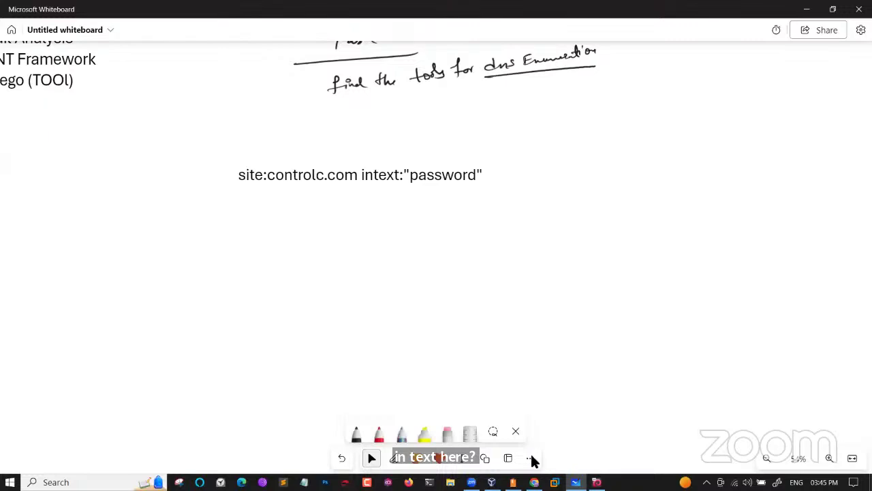
key(alt+Tab)
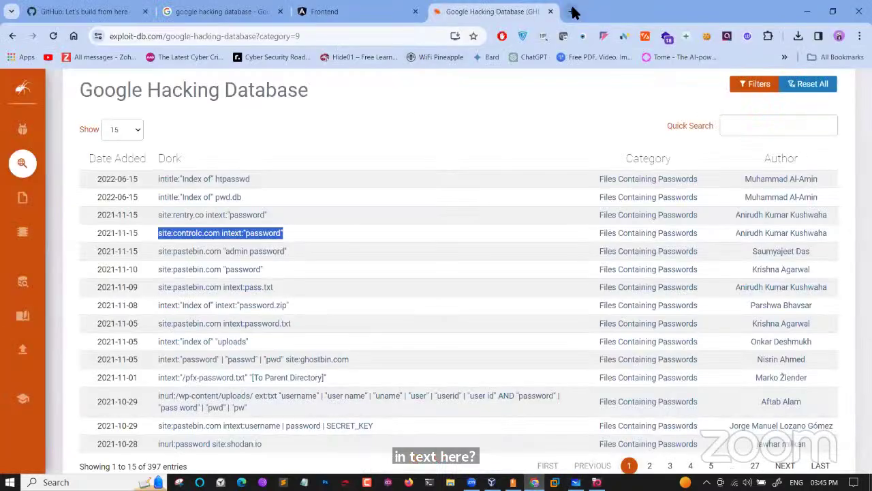
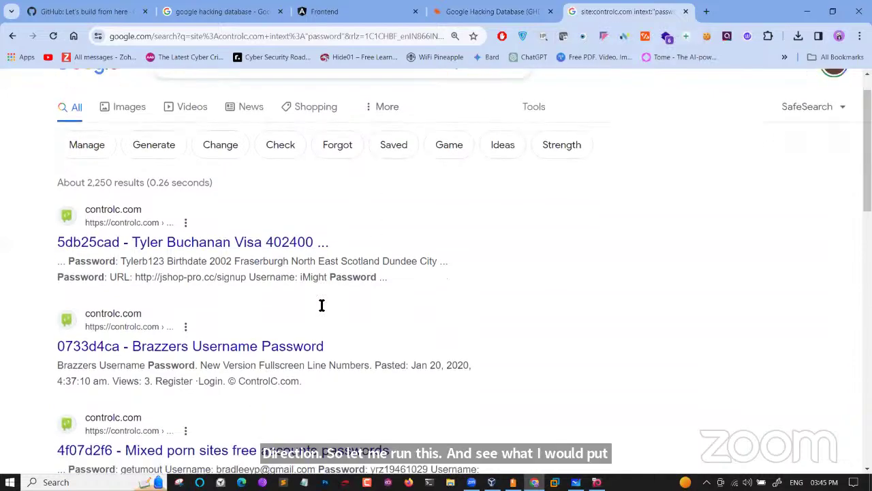
Scroll down the controlc.com "password" results to the f5b93885 FACEBOOK ACCOUNTS paste
scroll(318, 305, down, 5)
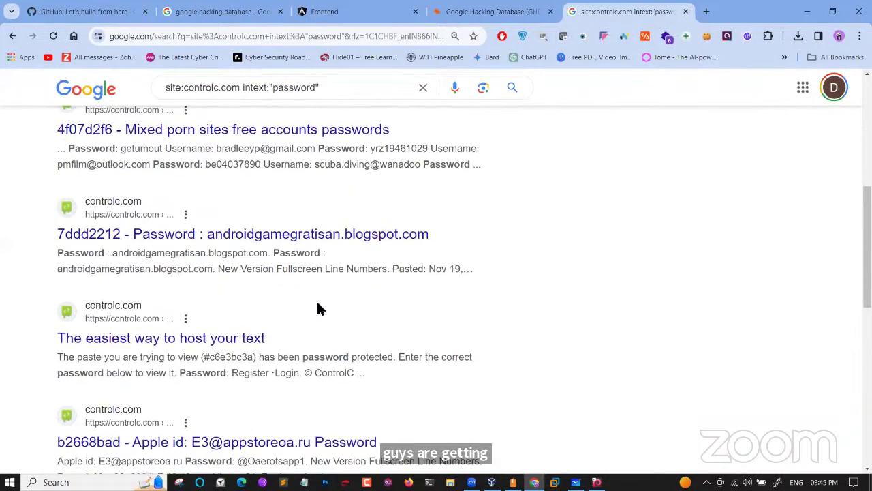
scroll(317, 309, down, 2)
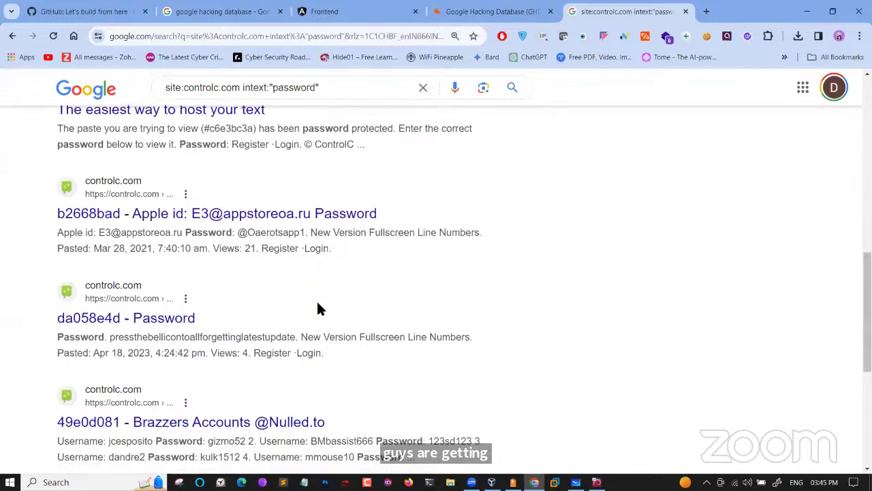
scroll(318, 309, down, 1)
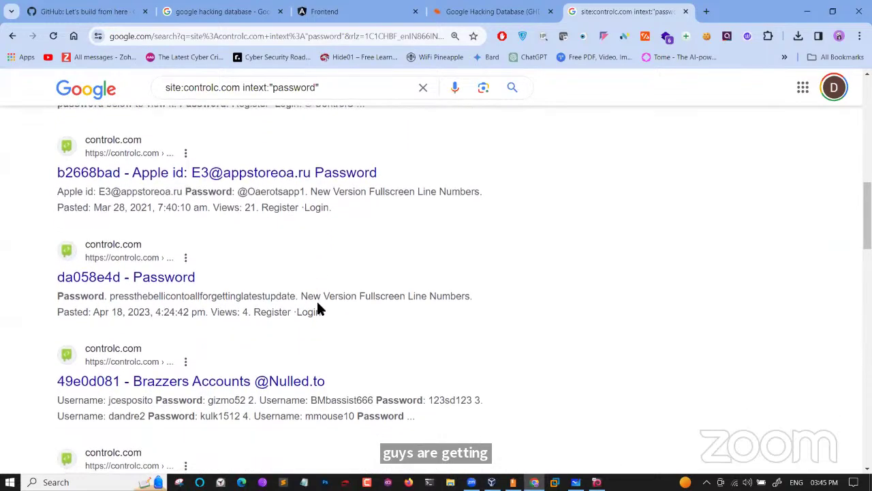
scroll(319, 309, down, 4)
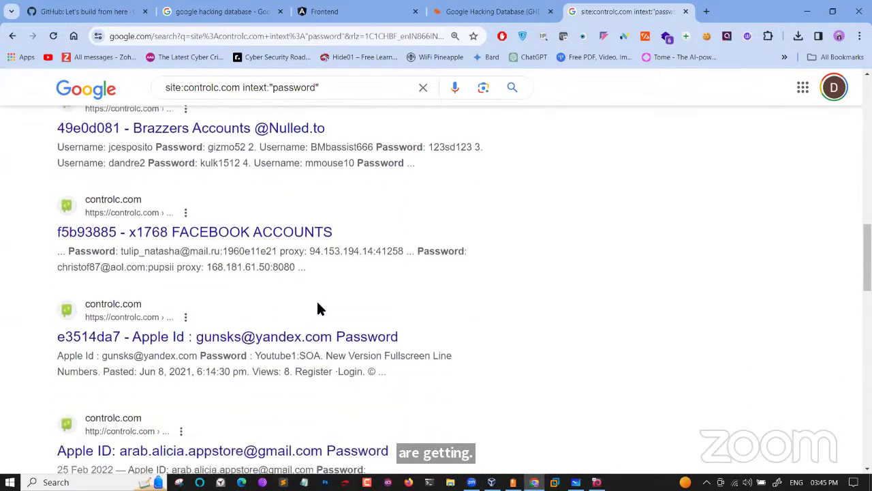
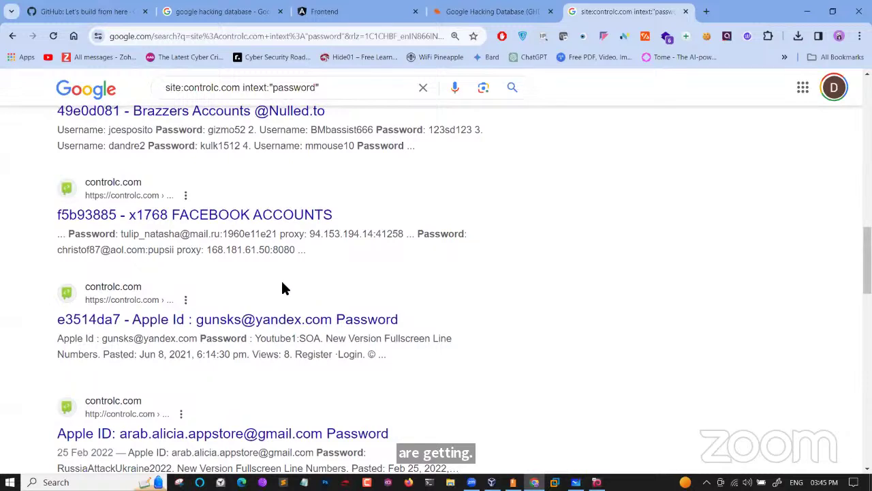
scroll(282, 286, down, 1)
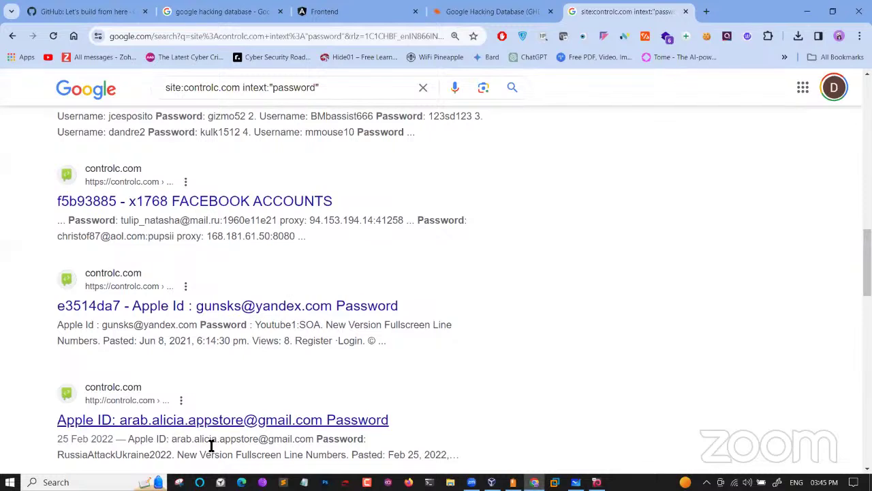
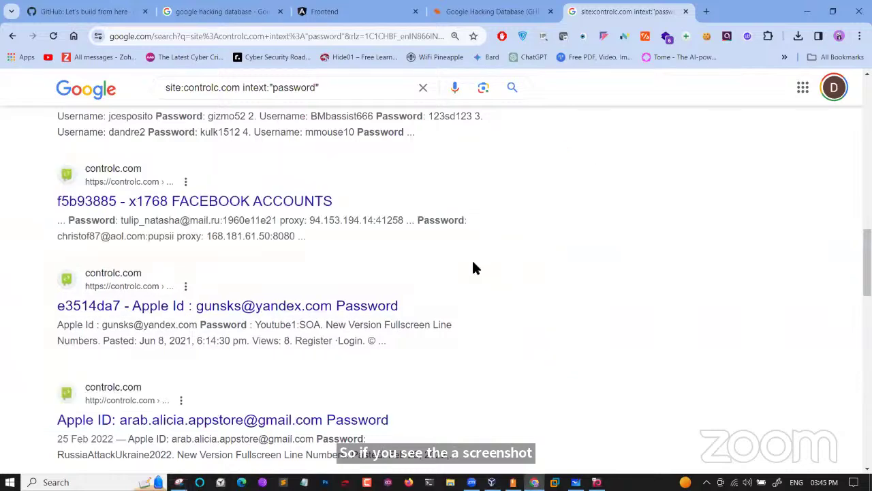
Scroll the controlc.com results past the Facebook accounts listing to the next Apple ID result
scroll(475, 268, down, 2)
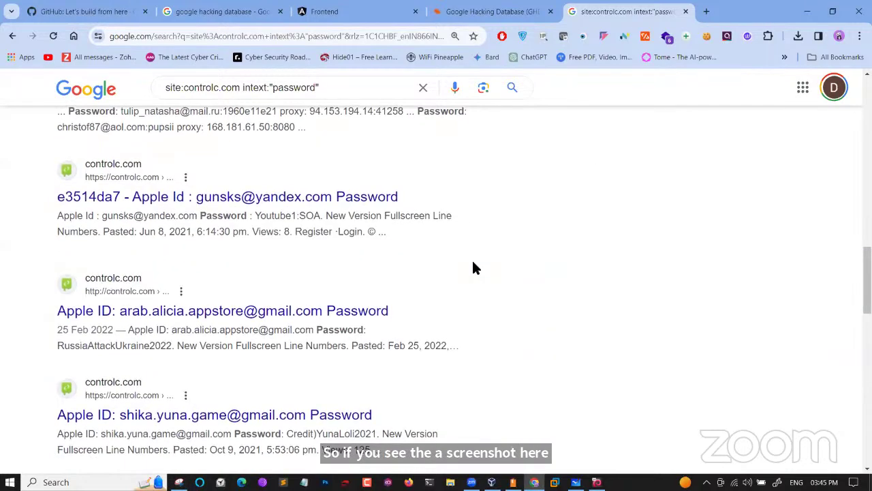
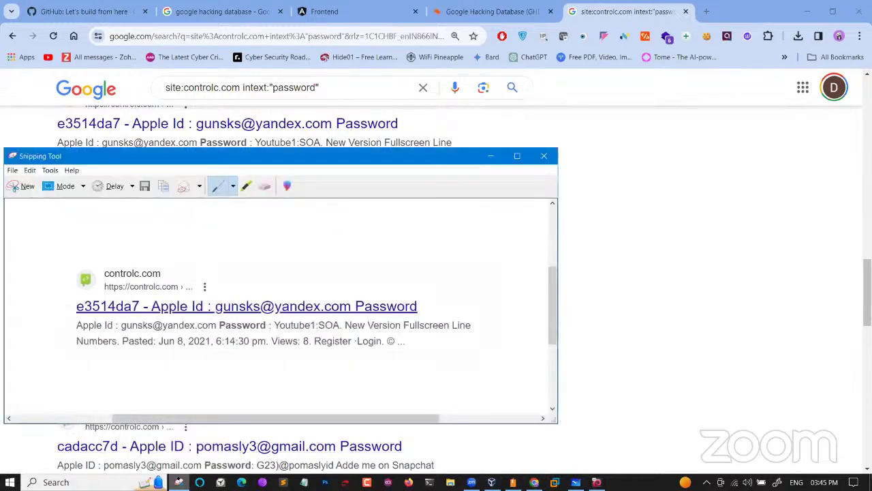
Start a new Snipping Tool capture of the third Apple ID password result in the site:controlc.com search
click(19, 188)
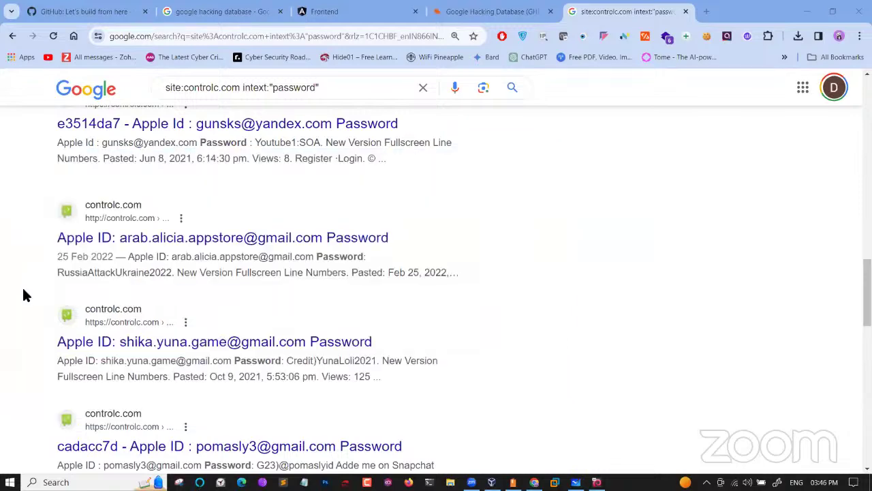
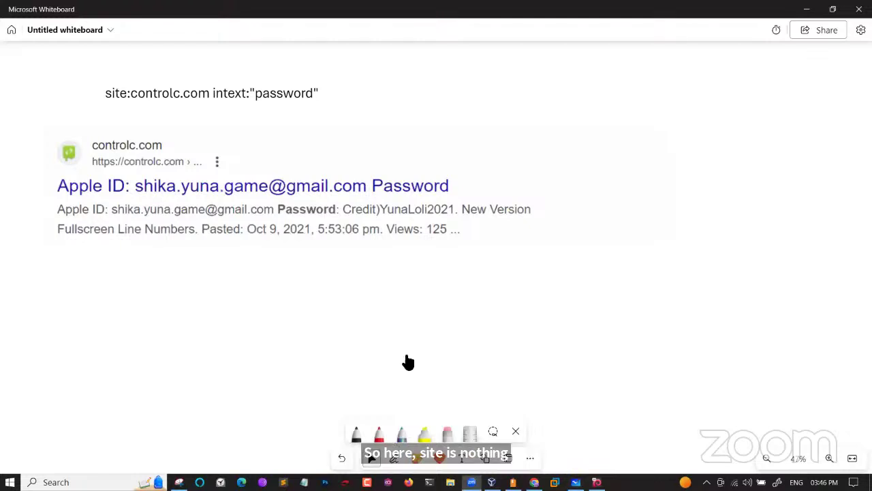
With the red pen, underline controlc.com in the site: query and circle the result's controlc.com domain
click(379, 435)
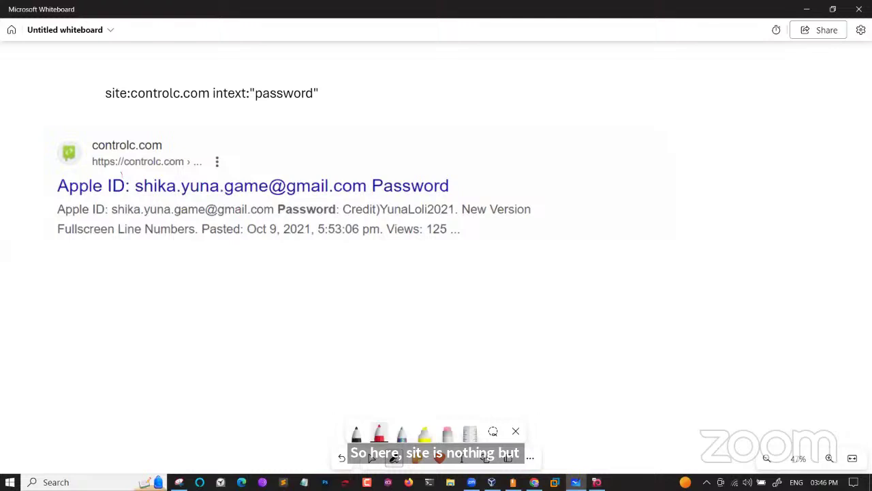
drag(134, 103, 211, 101)
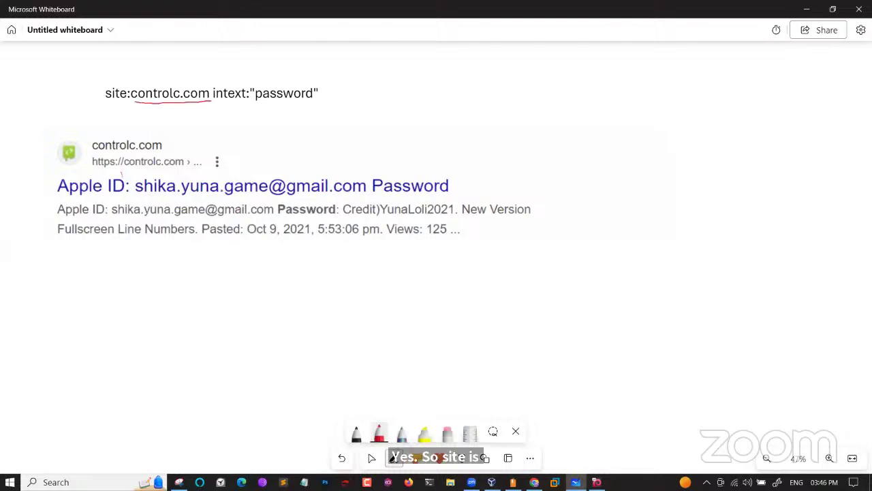
mouse_move(171, 140)
mouse_down()
mouse_move(102, 135)
mouse_move(94, 158)
mouse_move(134, 160)
mouse_move(169, 149)
mouse_move(109, 136)
mouse_up()
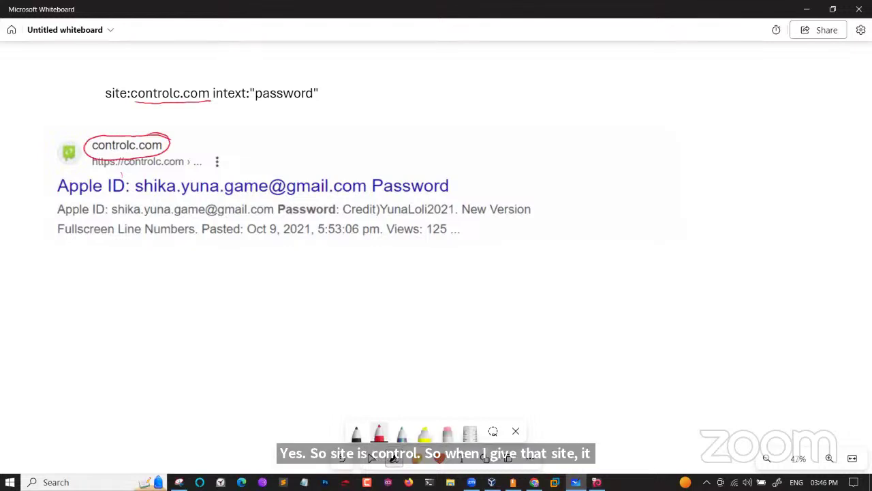
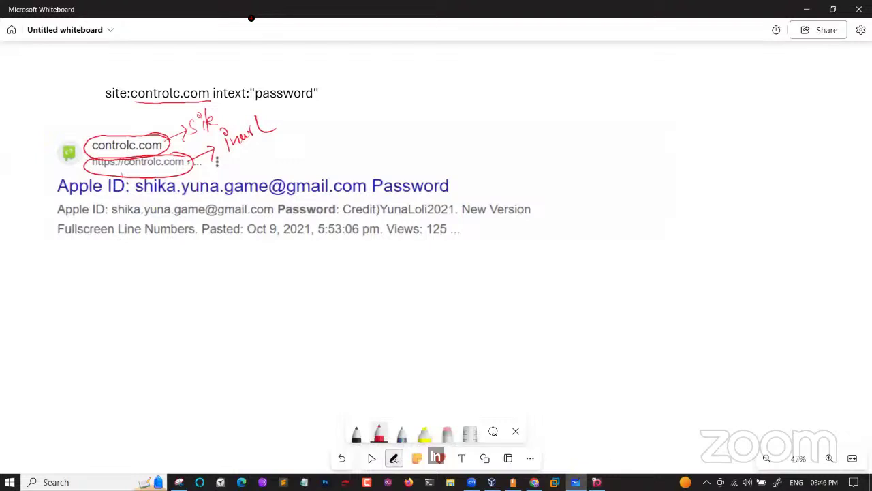
Circle the result title in red with an arrow labelled 'intitle', then circle the snippet
mouse_move(469, 175)
mouse_down()
mouse_move(85, 172)
mouse_move(46, 198)
mouse_move(202, 205)
mouse_move(466, 189)
mouse_move(464, 175)
mouse_move(477, 151)
mouse_move(480, 159)
mouse_up()
mouse_move(485, 143)
mouse_down()
mouse_move(484, 154)
mouse_move(481, 135)
mouse_up()
drag(490, 144, 503, 140)
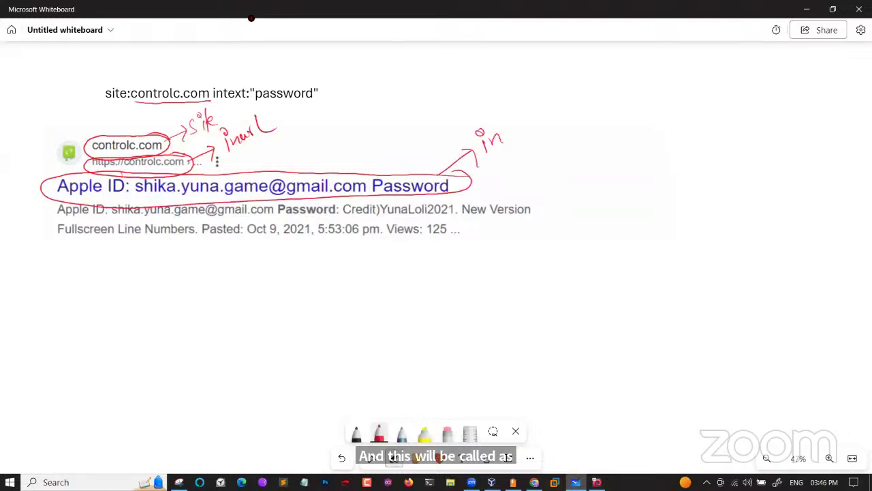
mouse_move(510, 110)
mouse_down()
mouse_move(513, 139)
mouse_move(519, 116)
mouse_up()
mouse_move(522, 100)
mouse_down()
mouse_move(524, 121)
mouse_move(533, 113)
mouse_up()
mouse_move(538, 100)
mouse_down()
mouse_move(543, 127)
mouse_move(559, 121)
mouse_up()
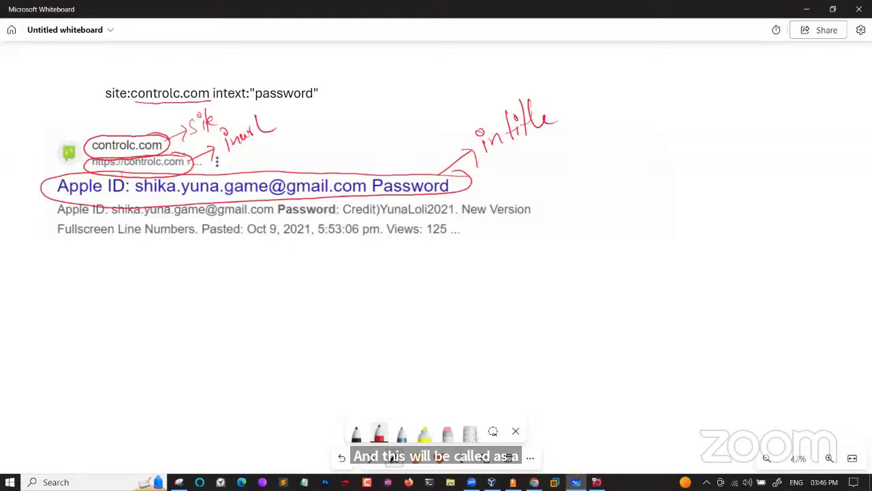
mouse_move(532, 201)
mouse_down()
mouse_move(184, 202)
mouse_move(42, 213)
mouse_move(202, 275)
mouse_move(521, 236)
mouse_move(518, 202)
mouse_up()
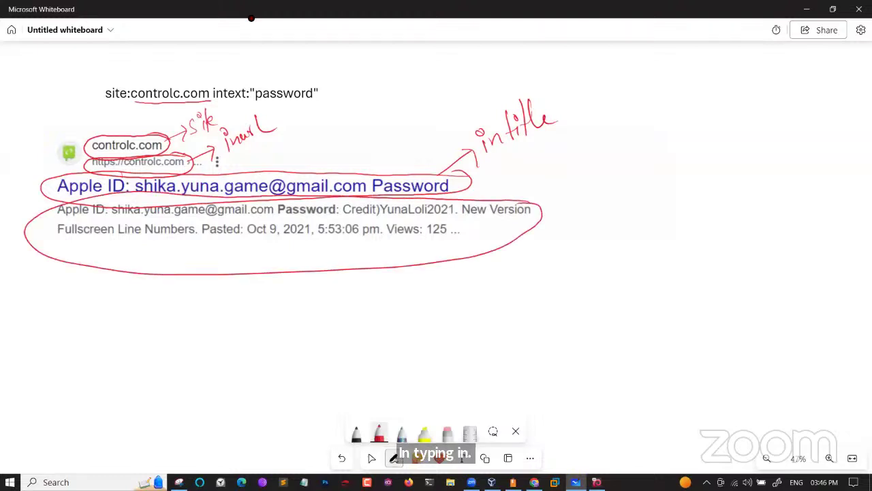
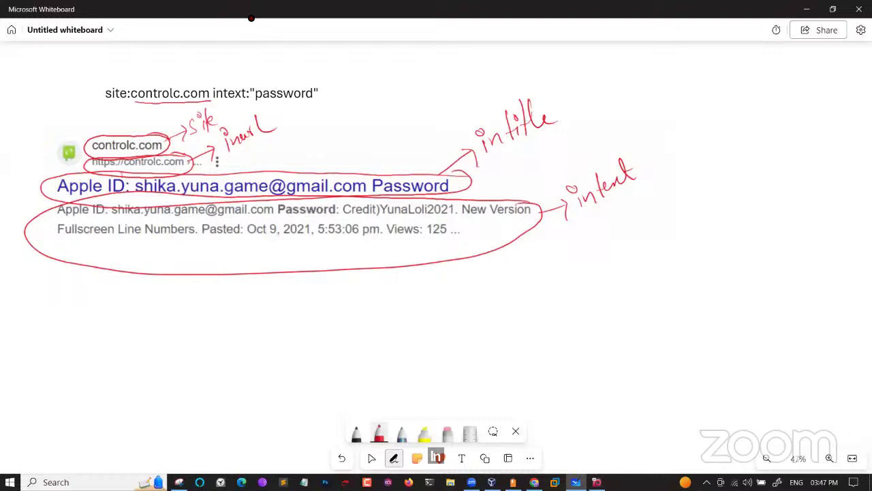
Underline "password" in the site:controlc.com intext query with the red pen
drag(260, 102, 309, 99)
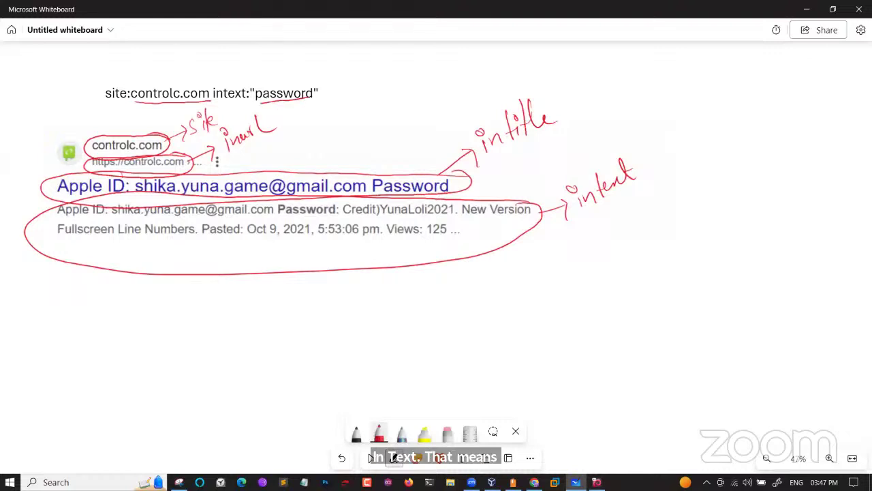
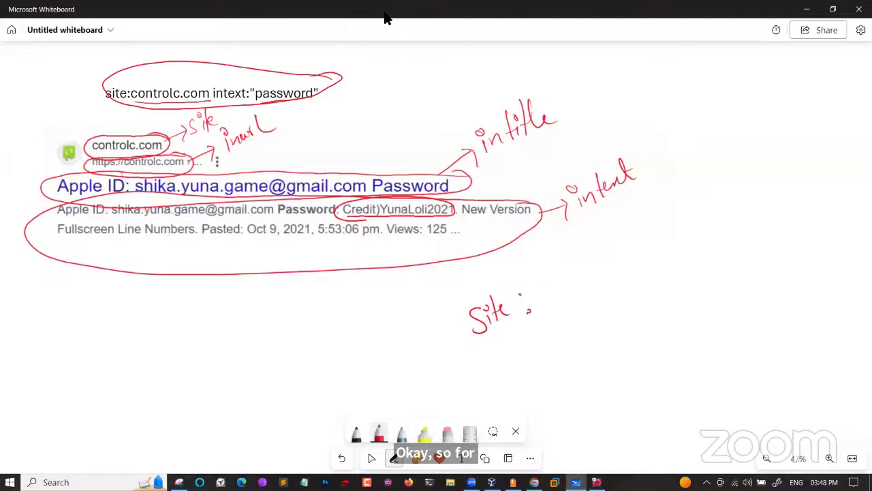
Handwrite 'controlc.com' in red ink after the 'Site :' label below the search result
mouse_move(551, 284)
mouse_down()
mouse_move(553, 293)
mouse_move(577, 274)
mouse_move(590, 280)
mouse_move(665, 253)
mouse_up()
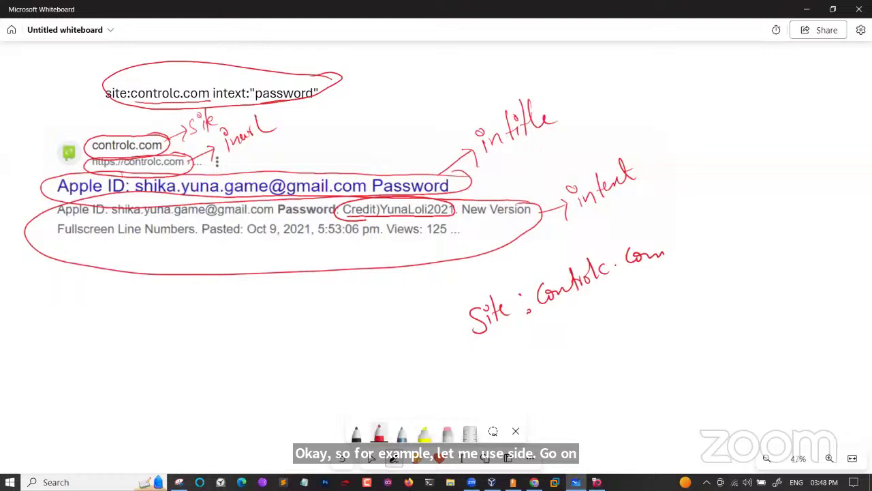
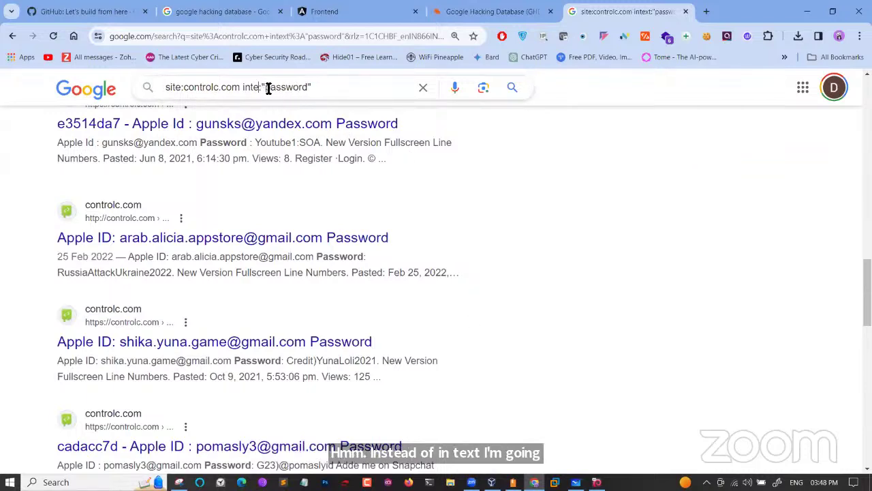
Start rewriting the intext operator in the site:controlc.com query, so it now reads intit:"password"
key(BackSpace)
text(itl)
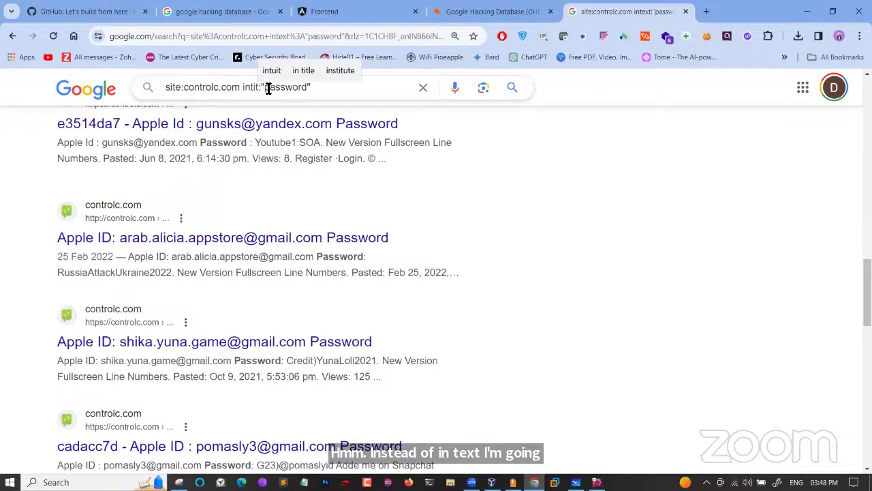
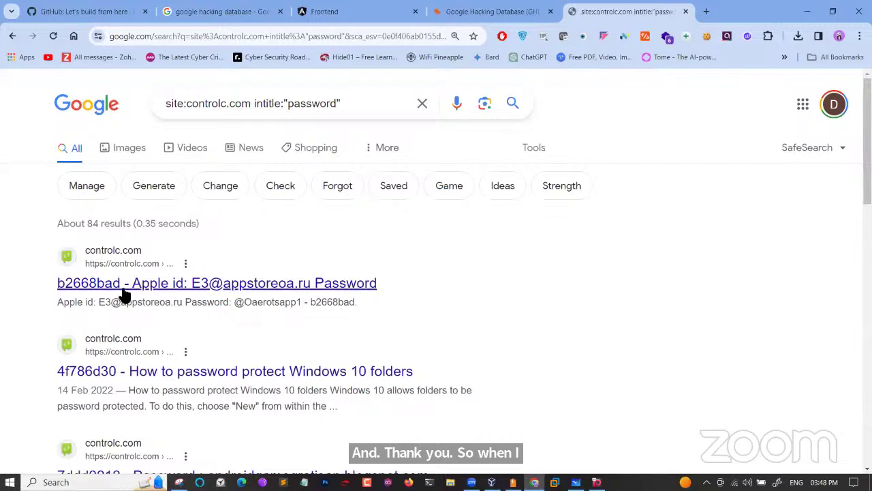
Scroll further down the site:controlc.com intitle:"password" results to the later Apple ID paste listings
scroll(290, 283, down, 3)
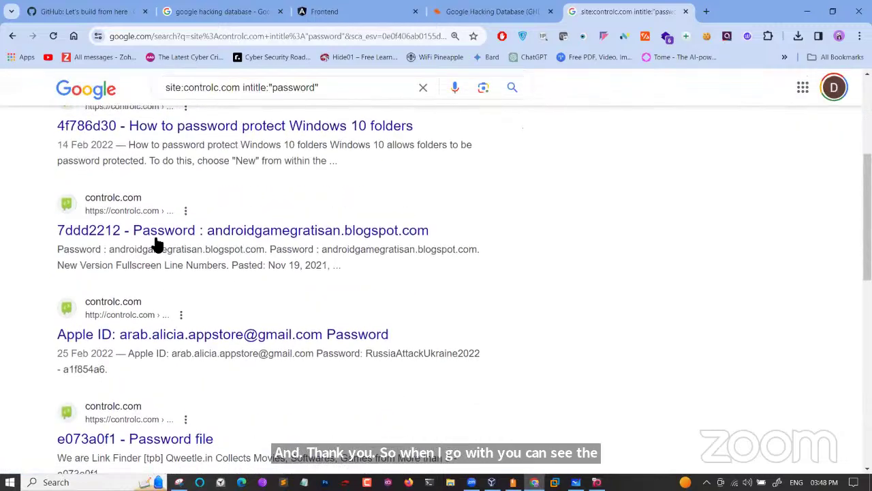
scroll(220, 252, down, 3)
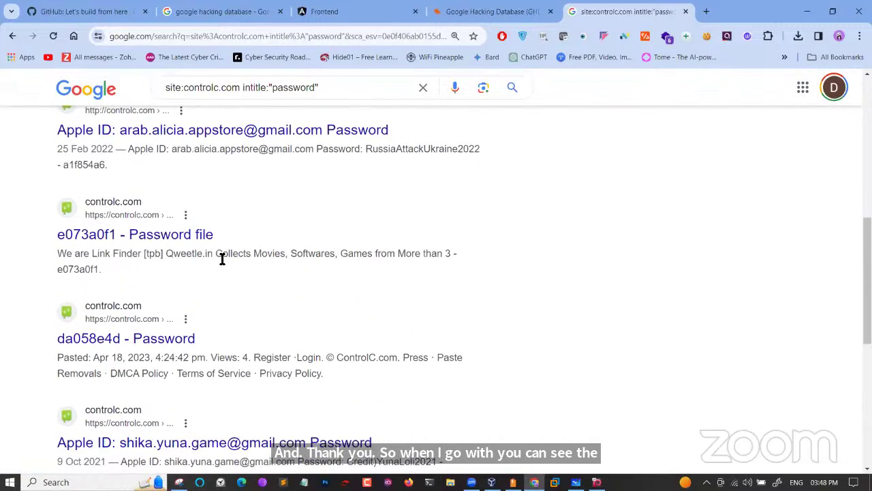
scroll(238, 235, down, 2)
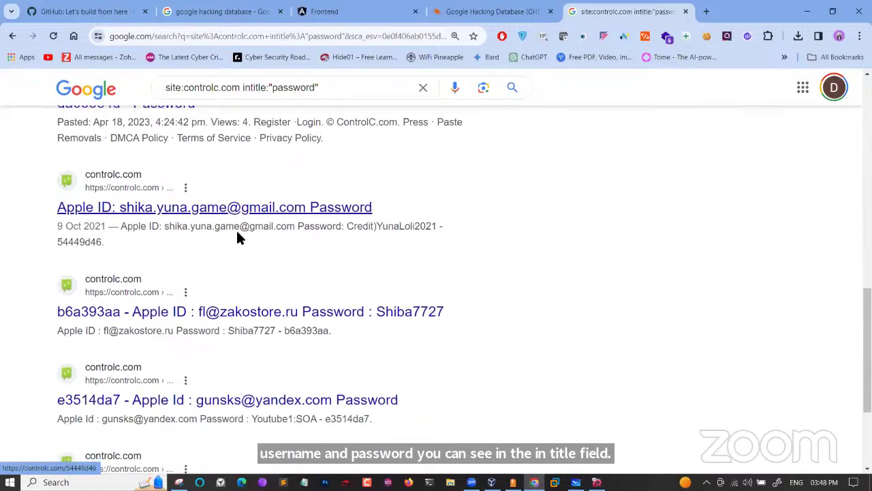
scroll(250, 218, down, 1)
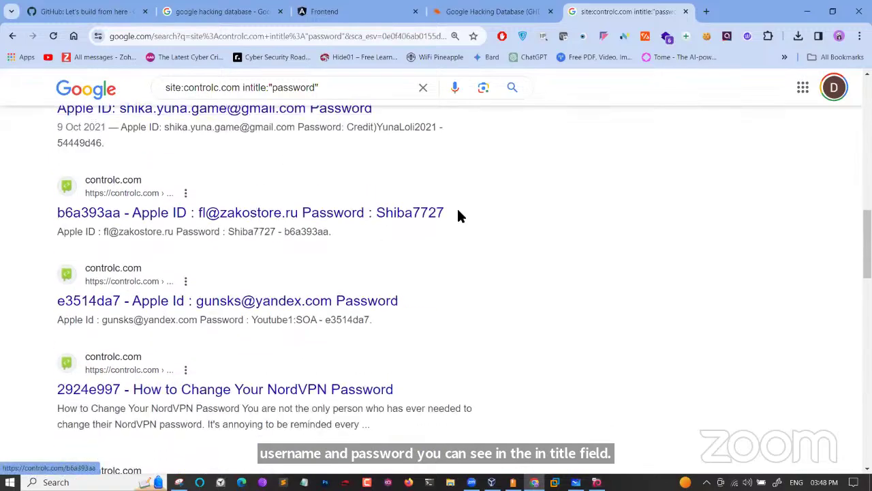
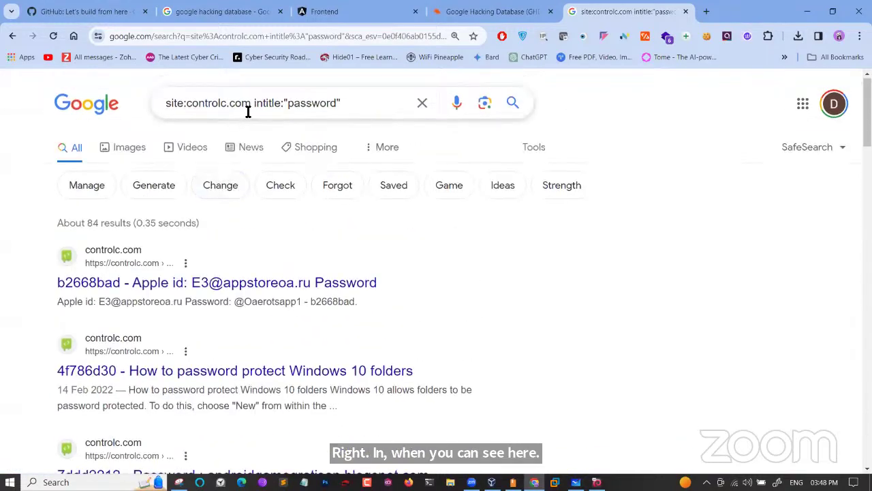
Select the controlc.com domain in the site: query to replace it with Instagram's domain
drag(251, 104, 191, 104)
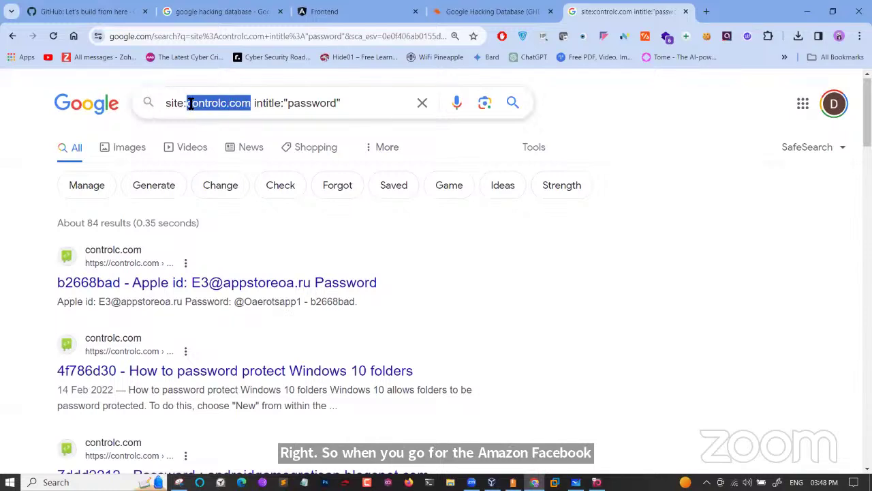
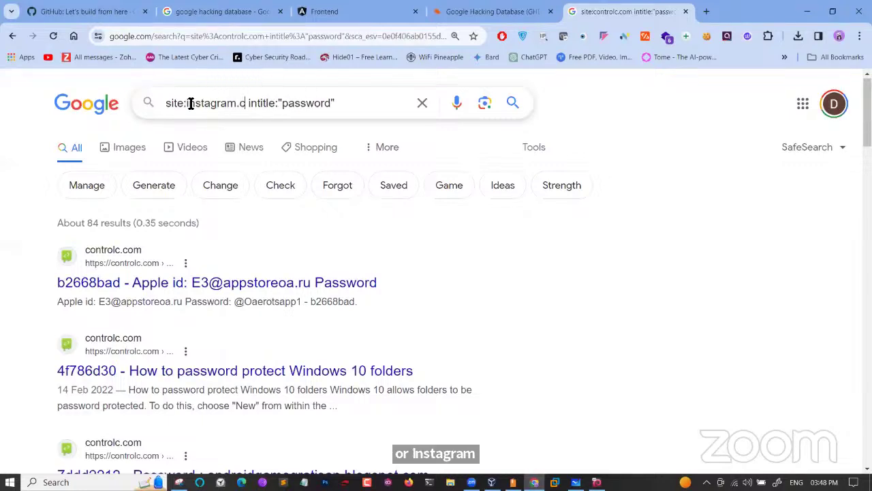
Search Google for site:instagram.com intitle:"password" and browse the roughly 20,300 results
text(om)
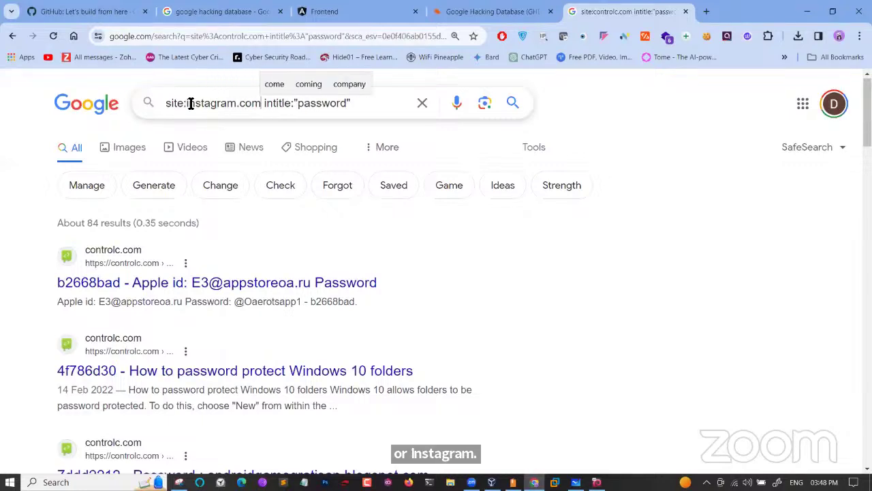
key(Return)
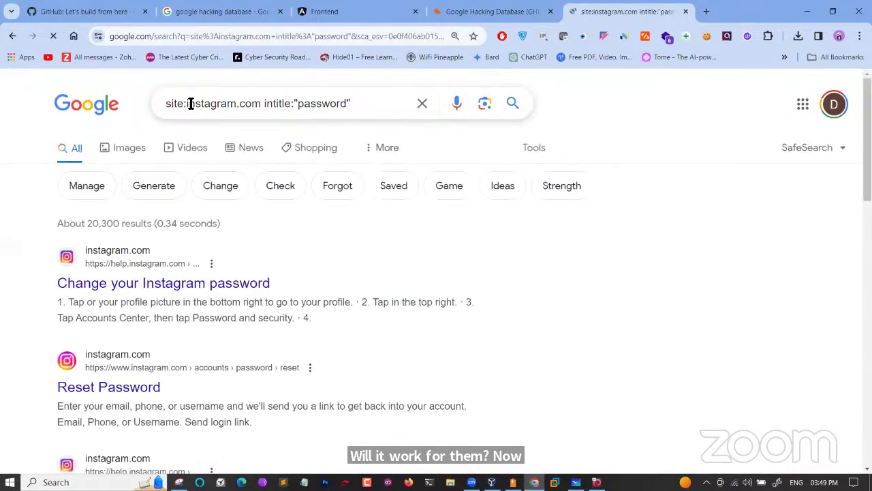
scroll(252, 316, down, 1)
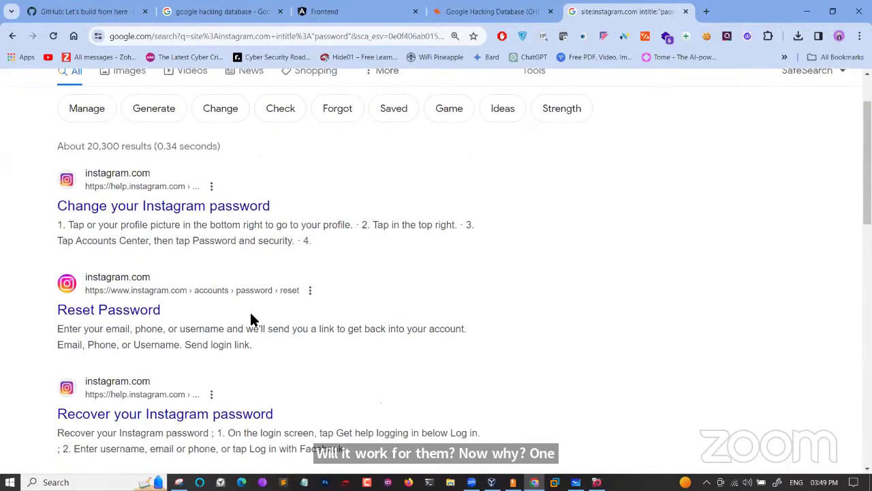
scroll(250, 316, down, 1)
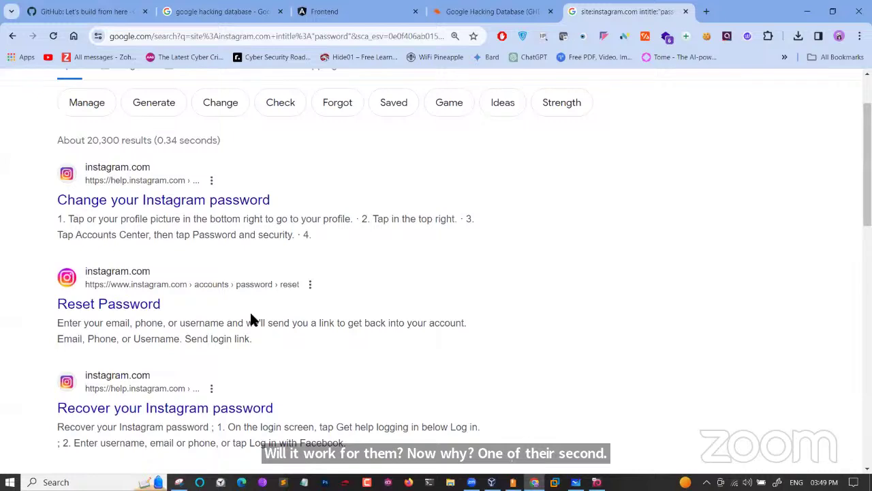
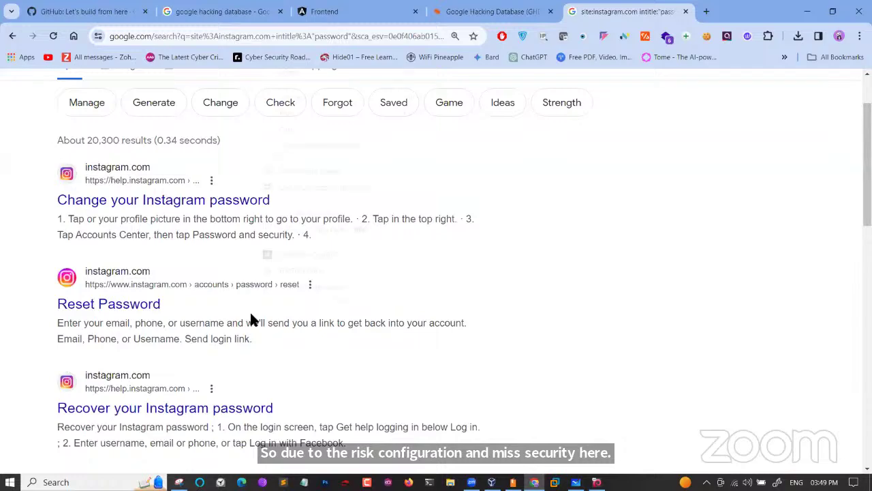
Skim the Instagram results, then return to the site:controlc.com intitle:"password" search showing about 84 results
right_click(251, 315)
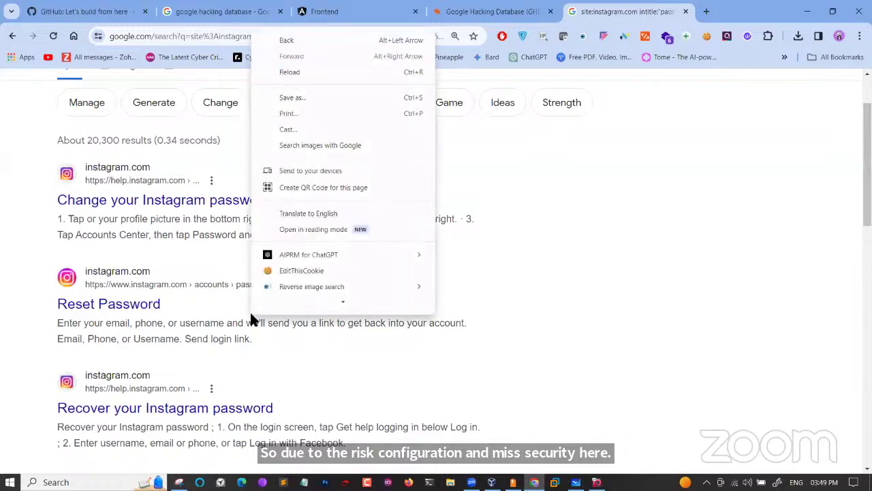
click(562, 335)
scroll(561, 335, down, 6)
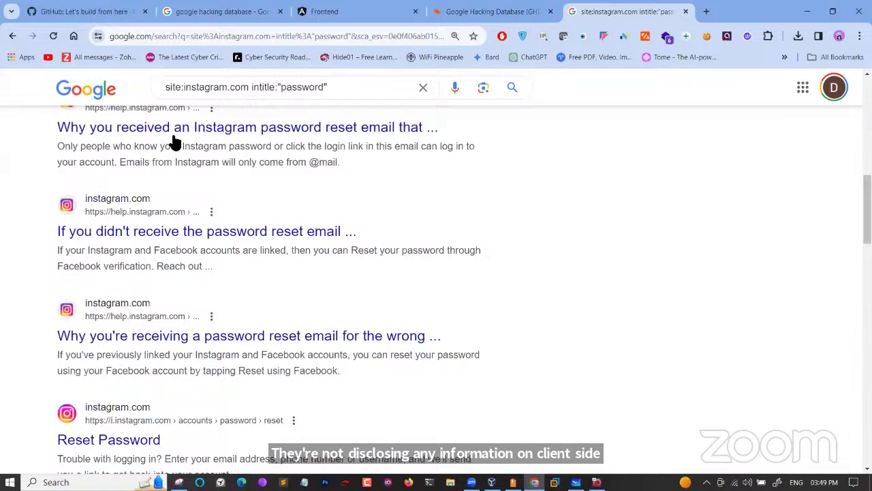
click(11, 37)
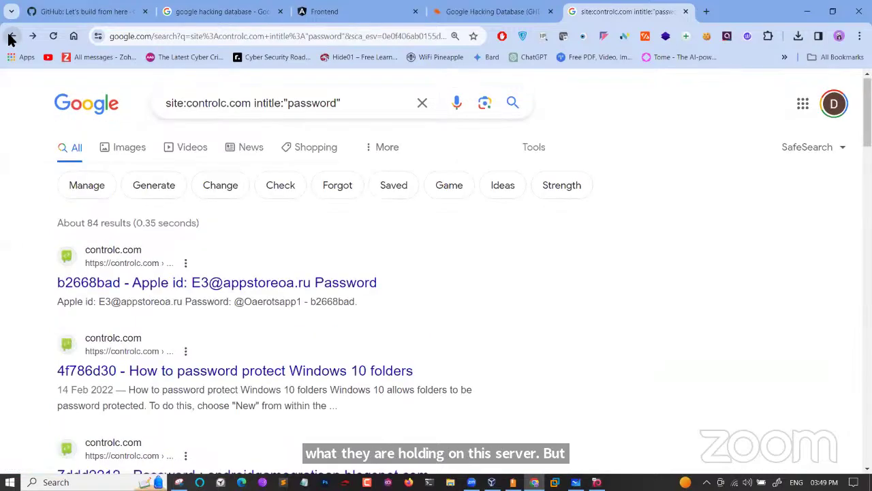
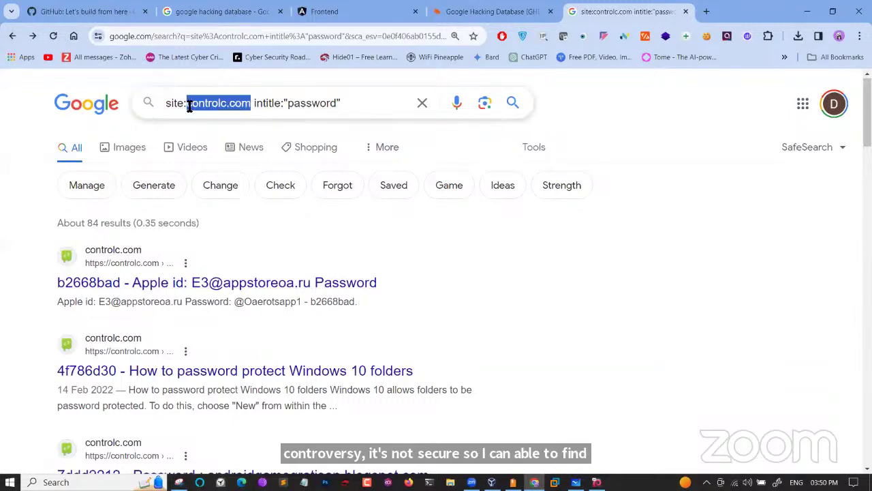
Replace controlc.com with wipro.com in the site: intitle:"password" search query
text(wipro)
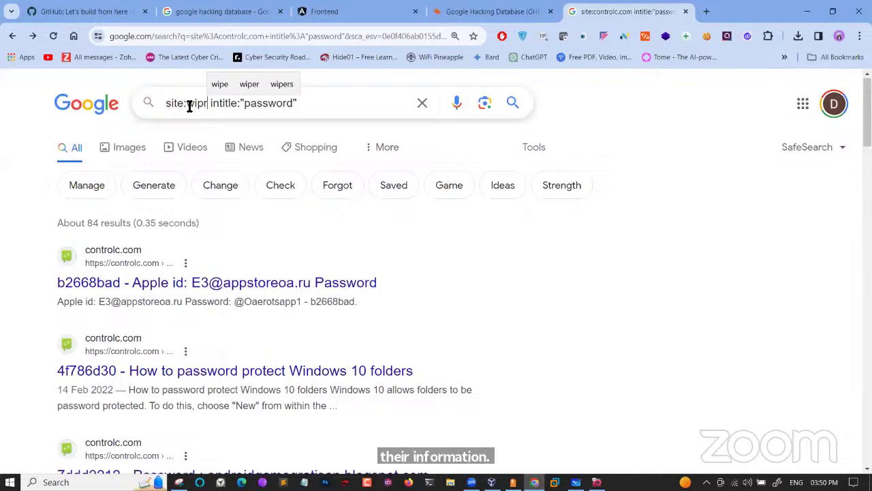
text(.com)
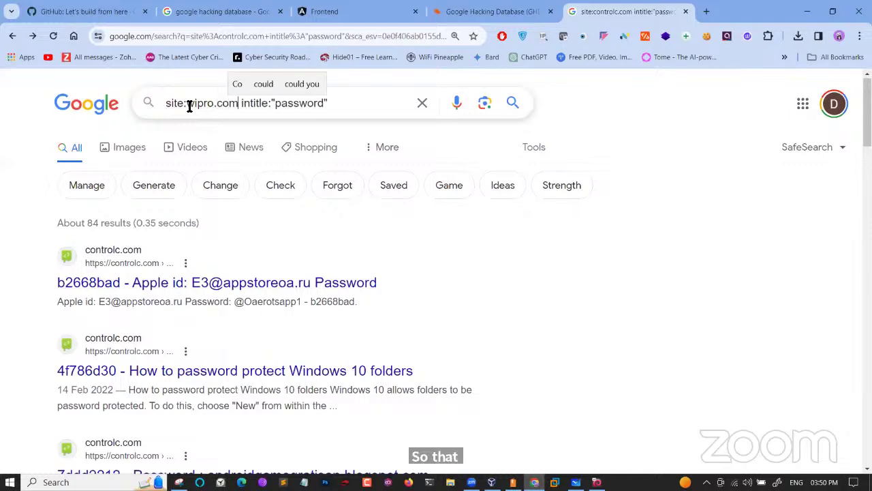
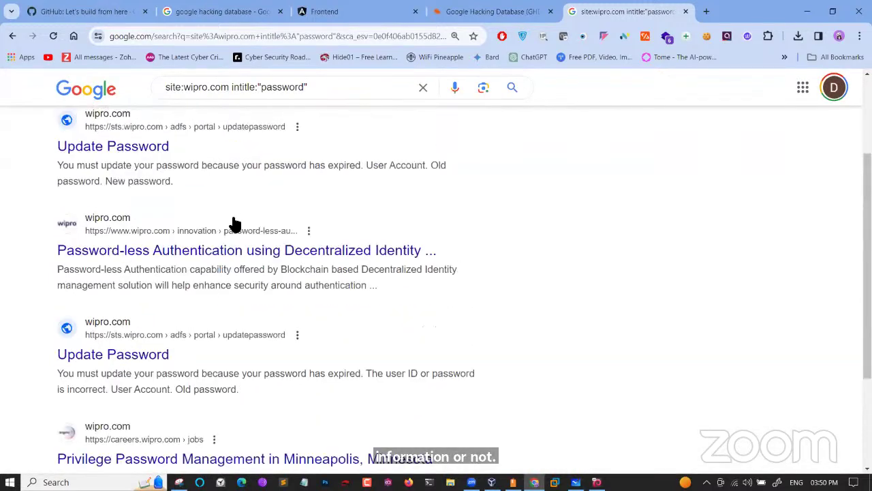
Highlight the wipro.com domain within the site:wipro.com intitle:"password" query in the search box
drag(238, 104, 186, 104)
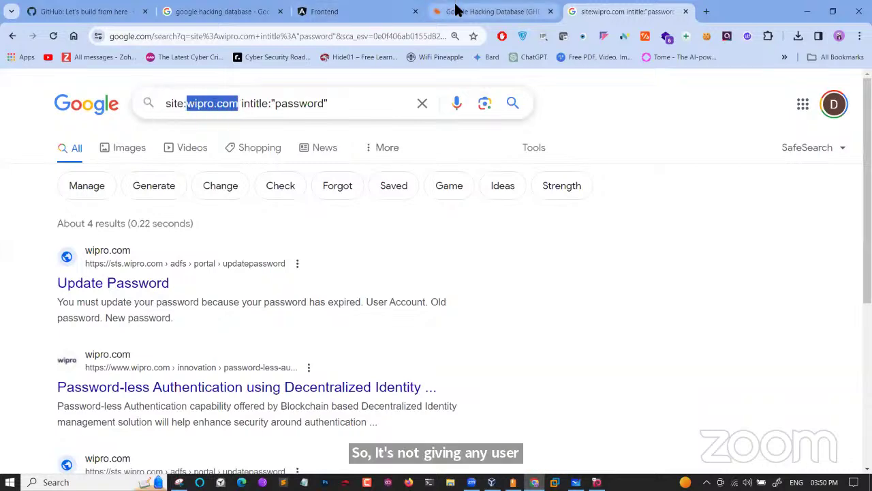
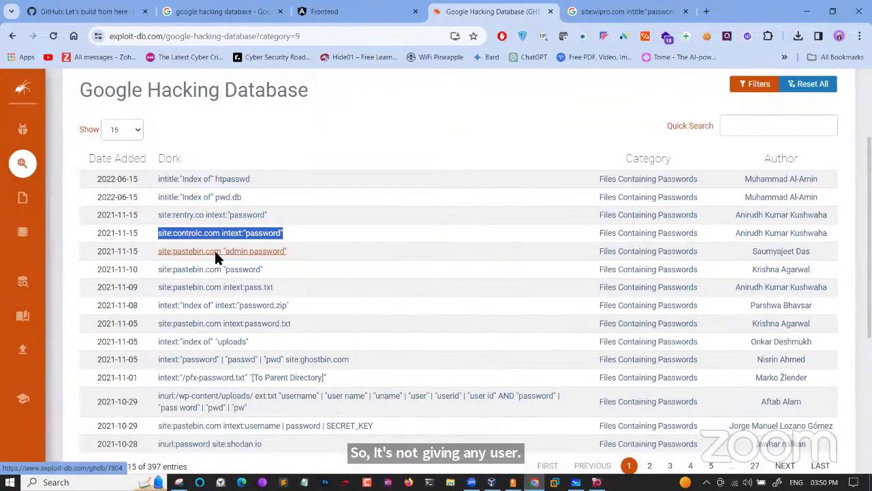
In the Google search box, replace the site: domain wipro.com with pastebin.com in the intitle:"password" query
click(585, 13)
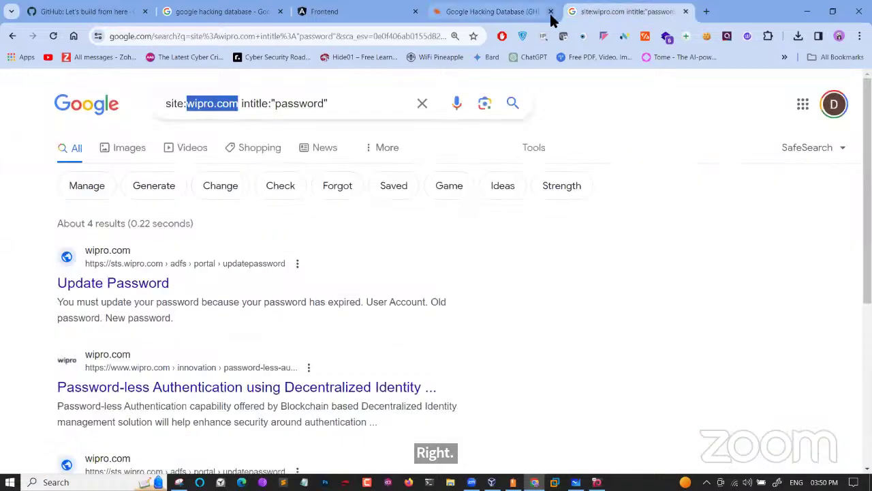
text(pastebi)
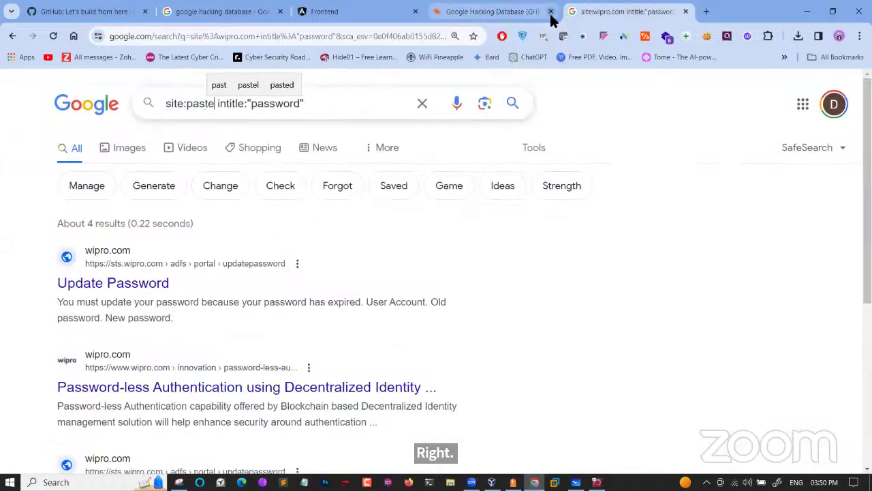
text(n.com)
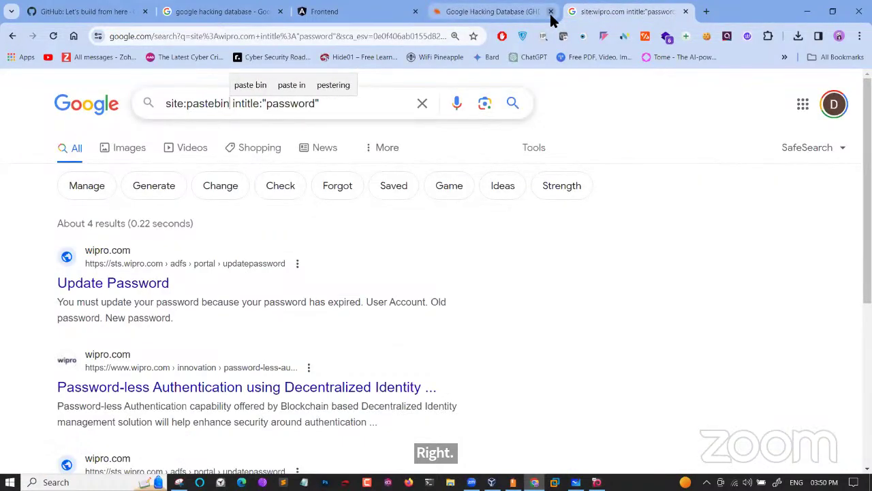
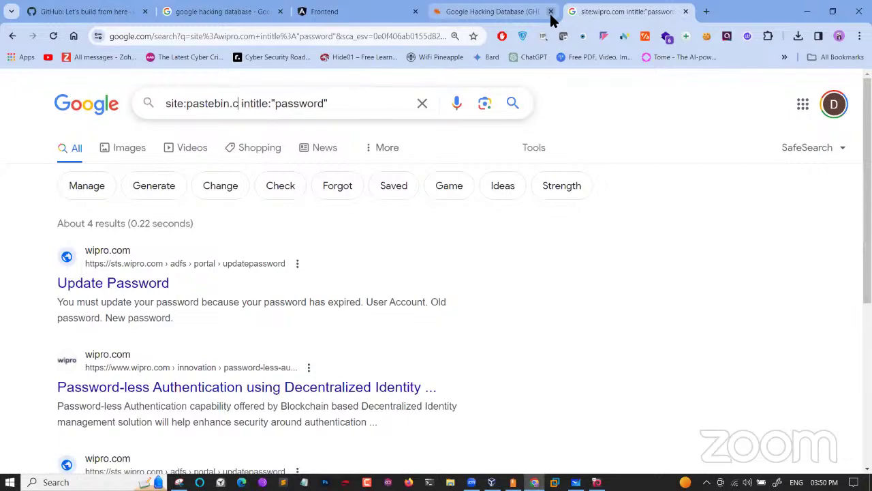
After checking the Google Hacking Database dork list, change intitle to intext and search site:pastebin.com intext:"password"
click(525, 6)
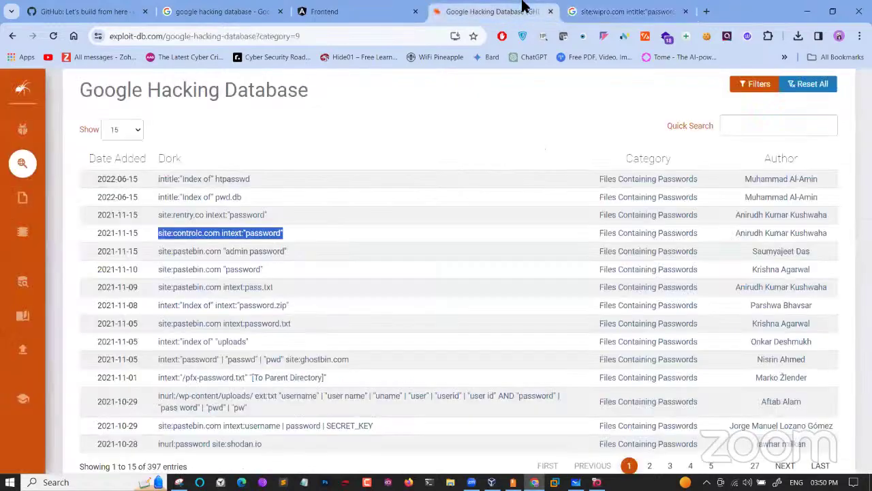
click(591, 12)
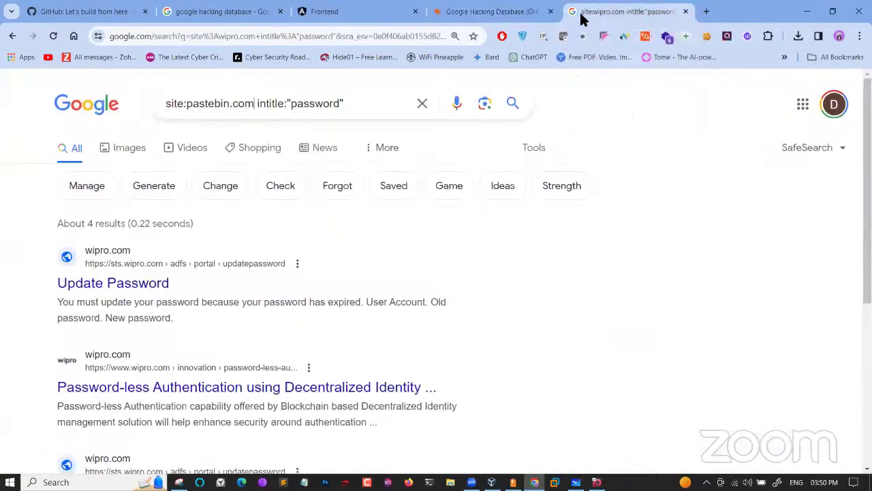
click(284, 104)
key(BackSpace)
key(BackSpace)
key(BackSpace)
key(BackSpace)
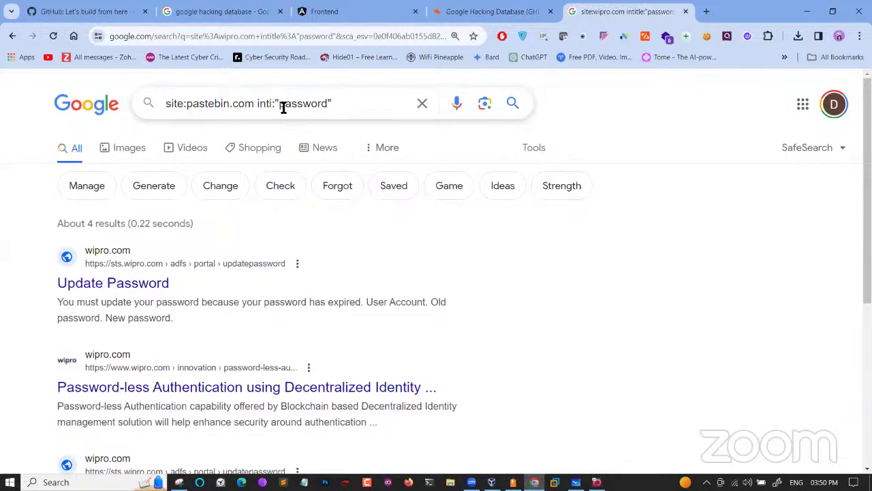
text(ext:)
key(Return)
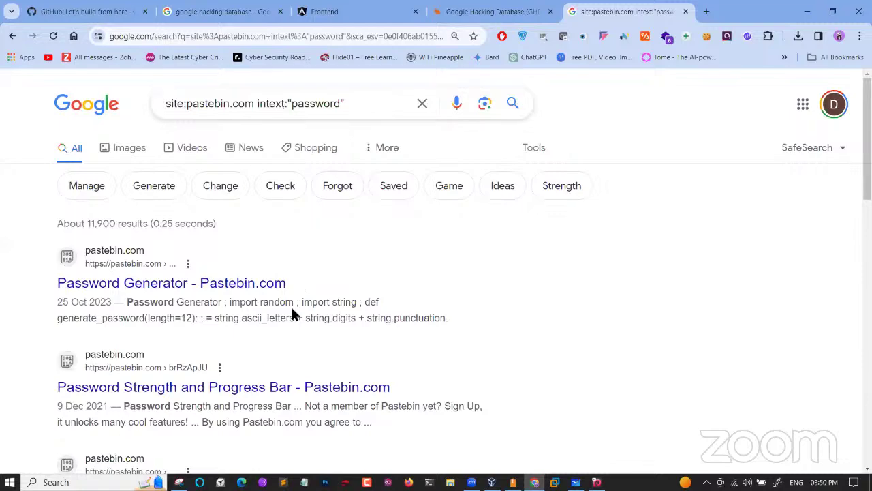
scroll(291, 310, down, 1)
scroll(291, 314, down, 3)
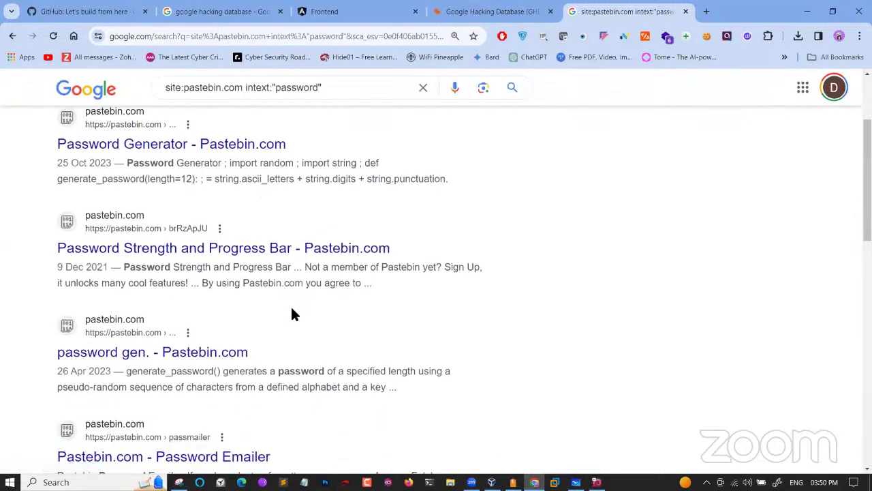
scroll(291, 314, down, 2)
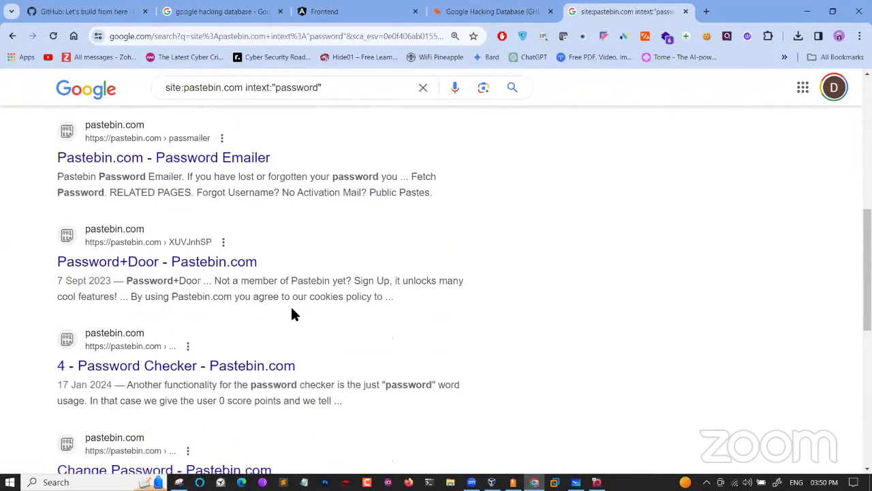
scroll(292, 314, down, 1)
scroll(291, 312, down, 1)
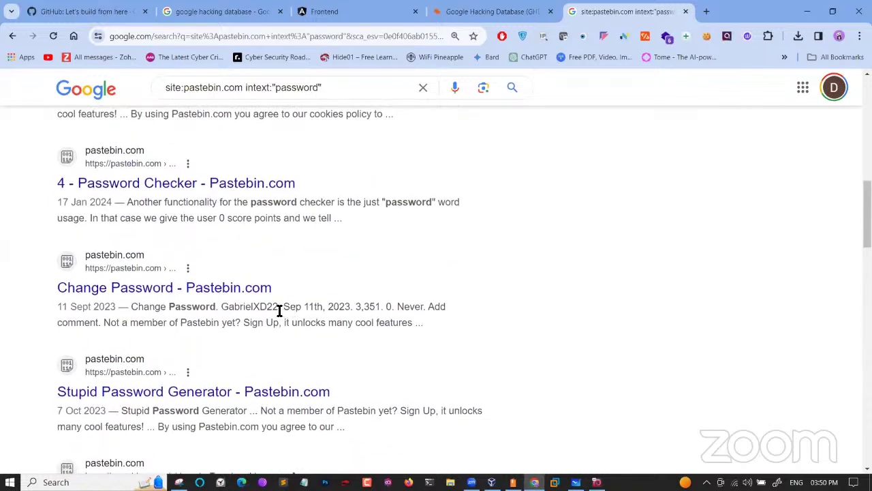
drag(280, 310, 218, 310)
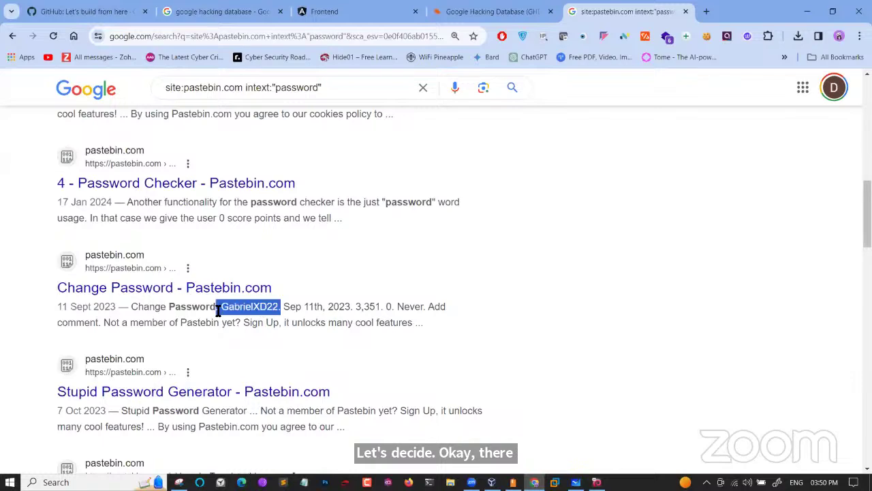
scroll(218, 310, down, 3)
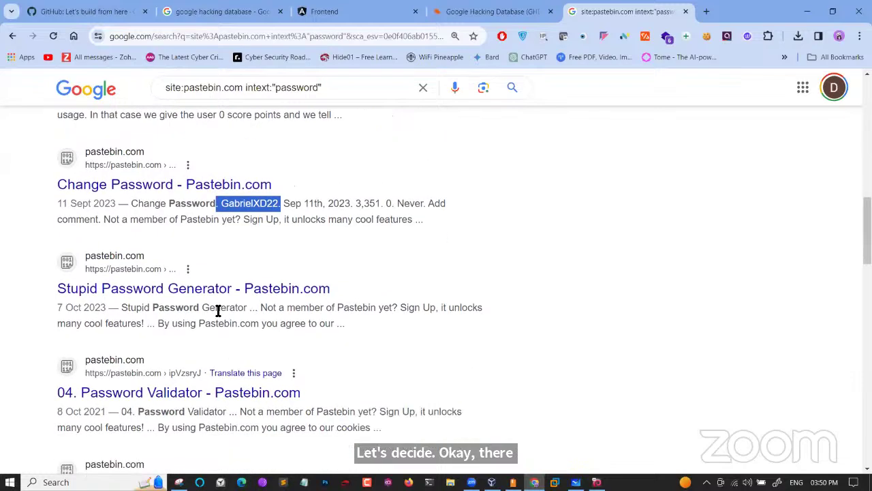
scroll(218, 312, down, 3)
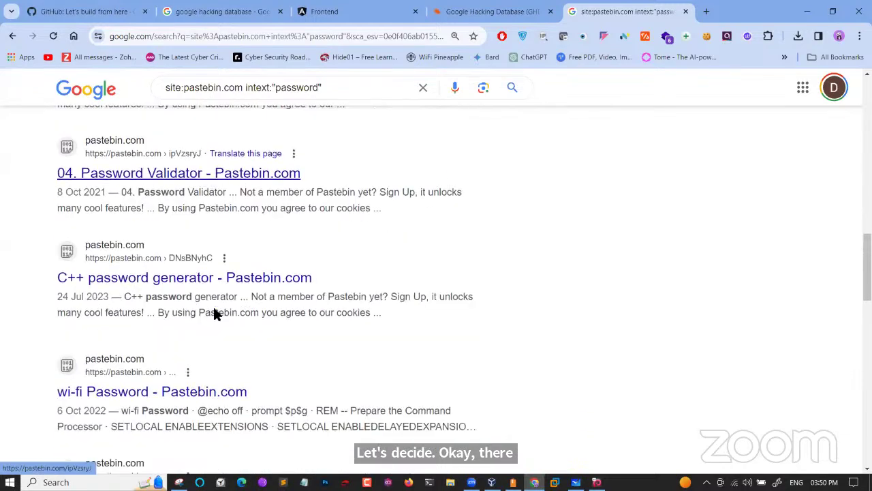
scroll(217, 310, down, 1)
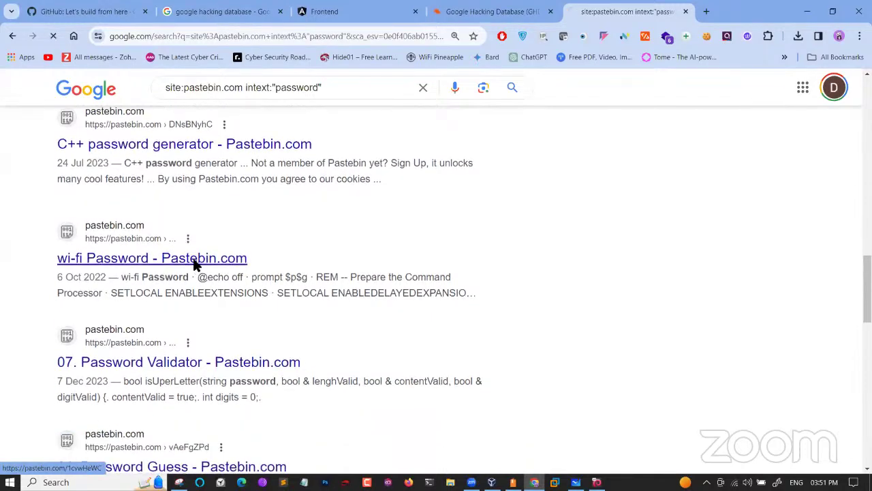
Open the 'wi-fi Password - Pastebin.com' result and scroll down through its script
click(197, 260)
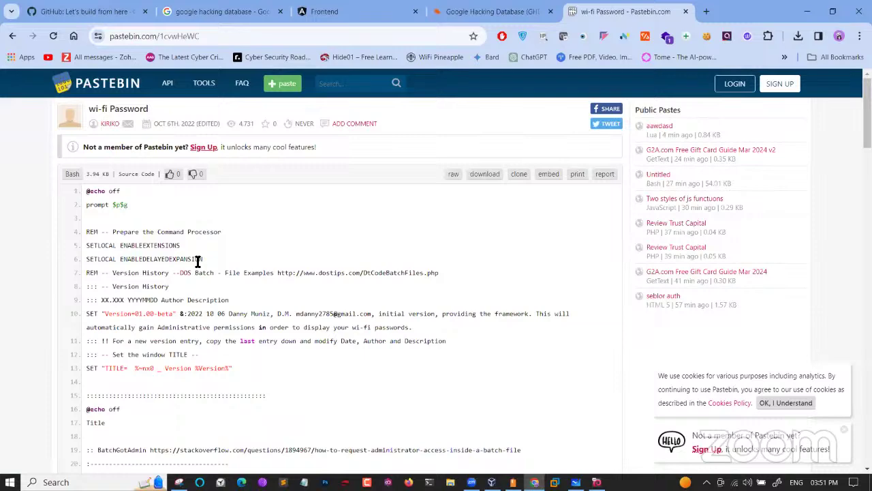
scroll(198, 262, down, 5)
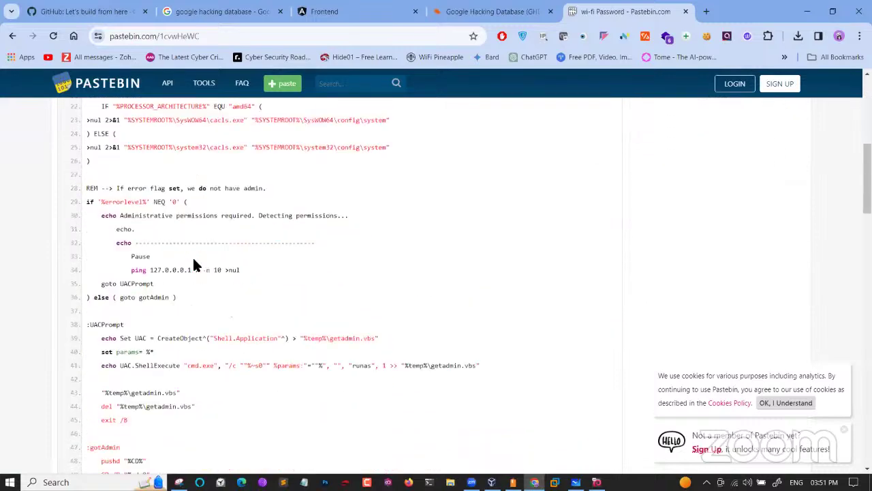
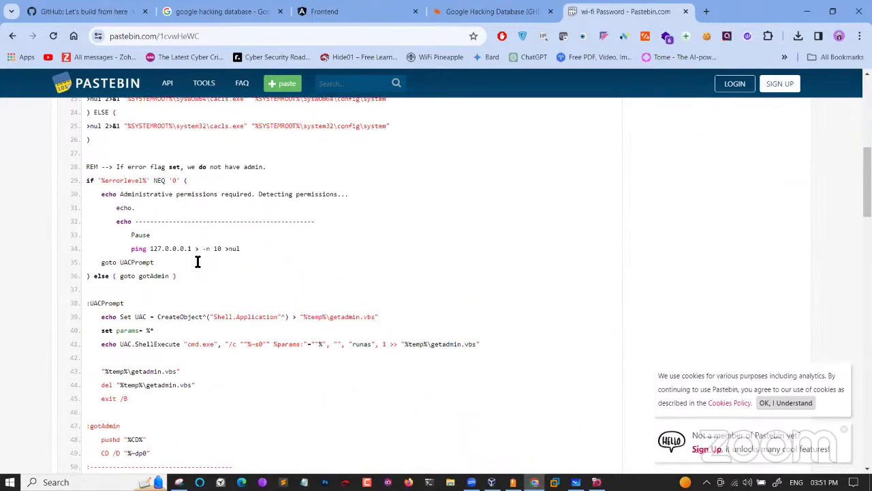
Scroll to the end of the wi-fi Password batch script, then return to the site:pastebin.com intext:"password" Google results
scroll(197, 262, down, 8)
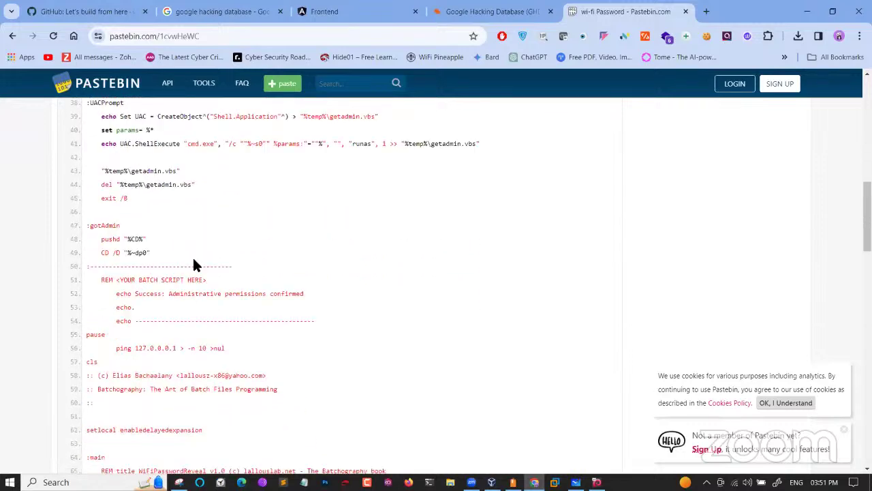
scroll(194, 265, down, 4)
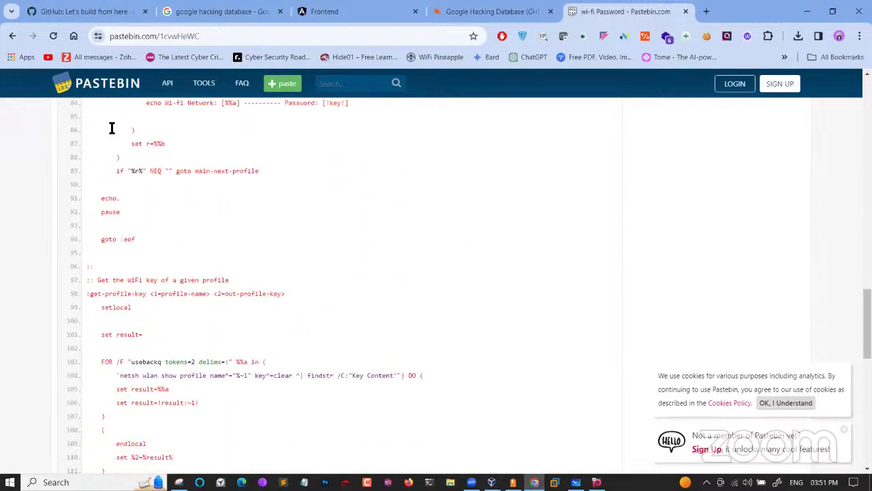
click(12, 36)
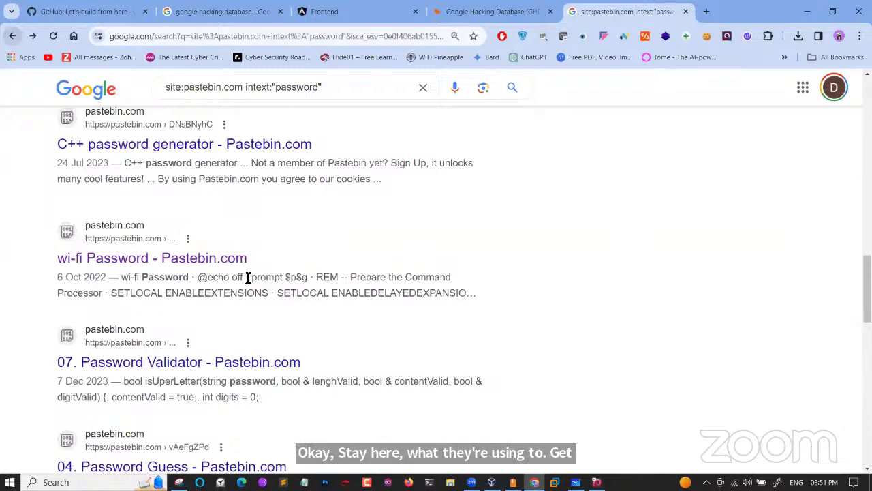
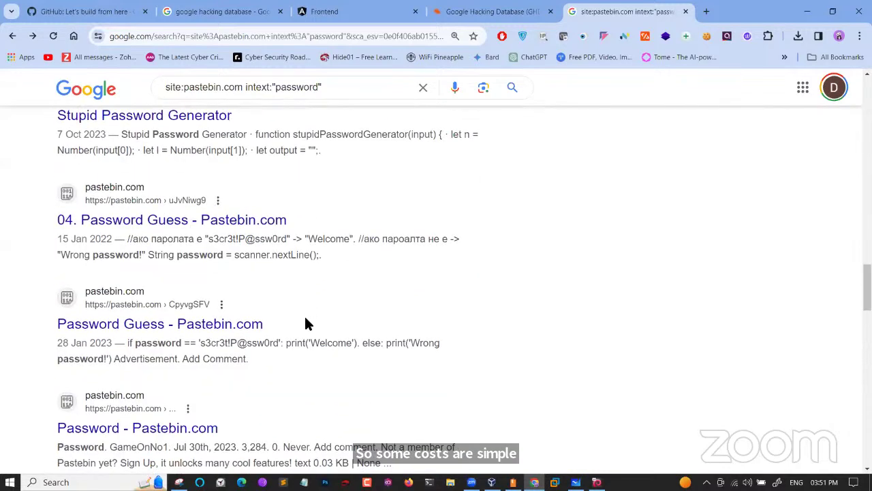
scroll(306, 323, down, 5)
Move from the pastebin password results to the GHDB Files Containing Passwords list (397 dorks)
click(516, 9)
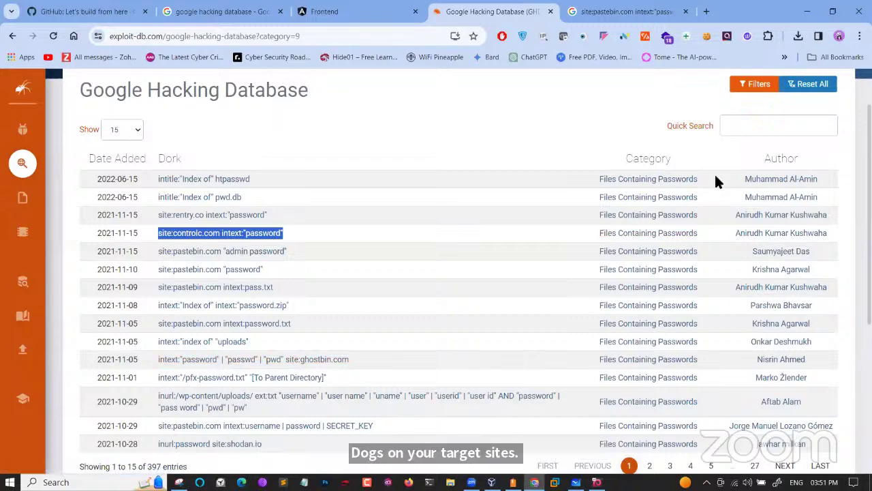
Set the GHDB category filter to Files Containing Juicy Info and browse its 1,730 dorks
scroll(714, 172, up, 3)
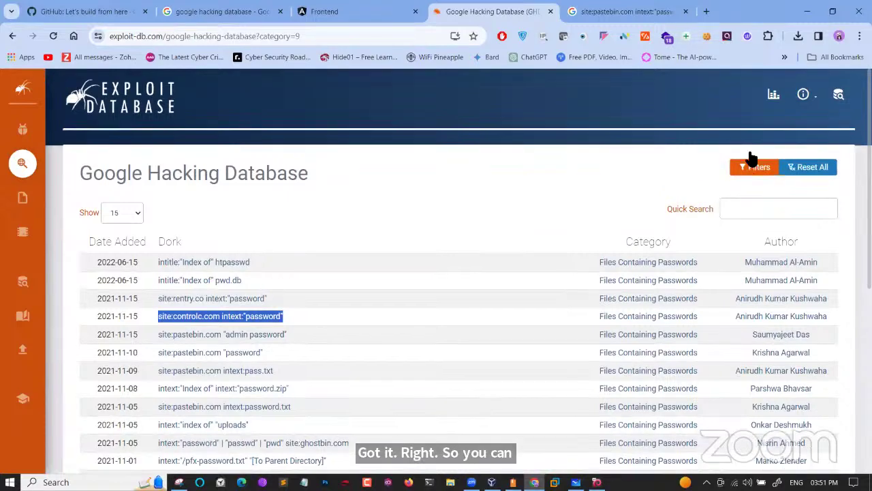
click(753, 164)
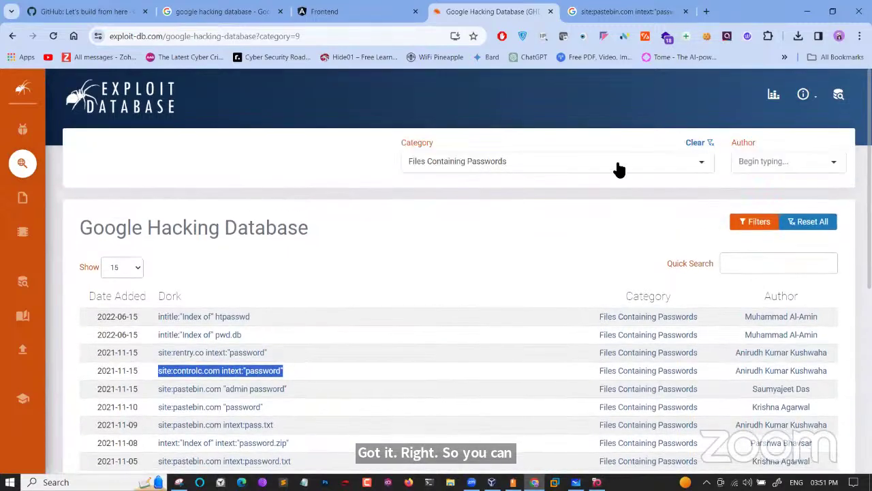
click(644, 169)
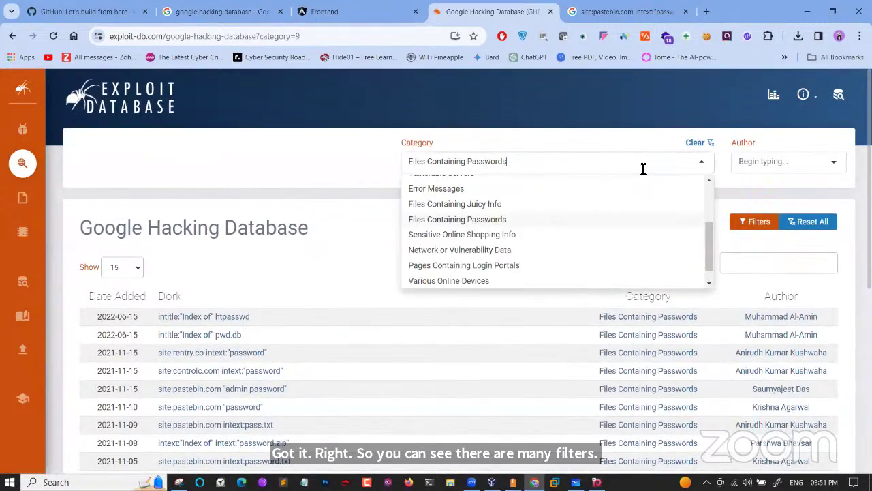
click(495, 205)
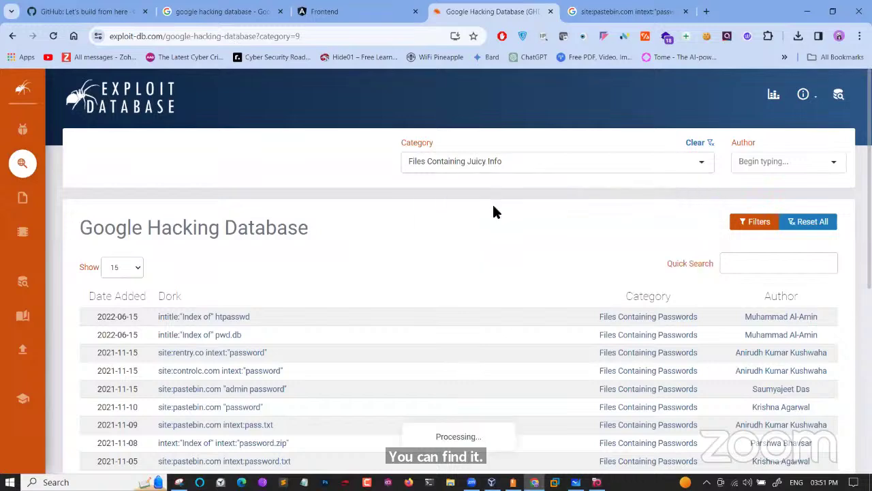
scroll(285, 334, down, 1)
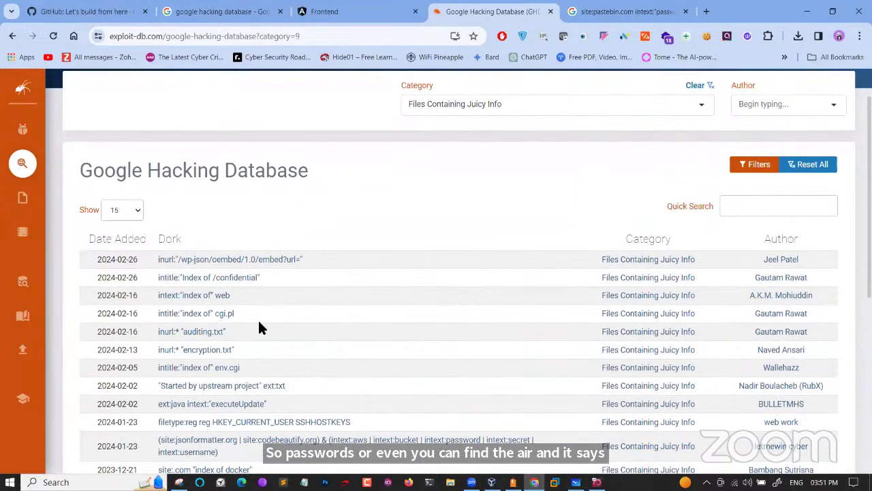
scroll(260, 316, down, 2)
scroll(259, 327, down, 2)
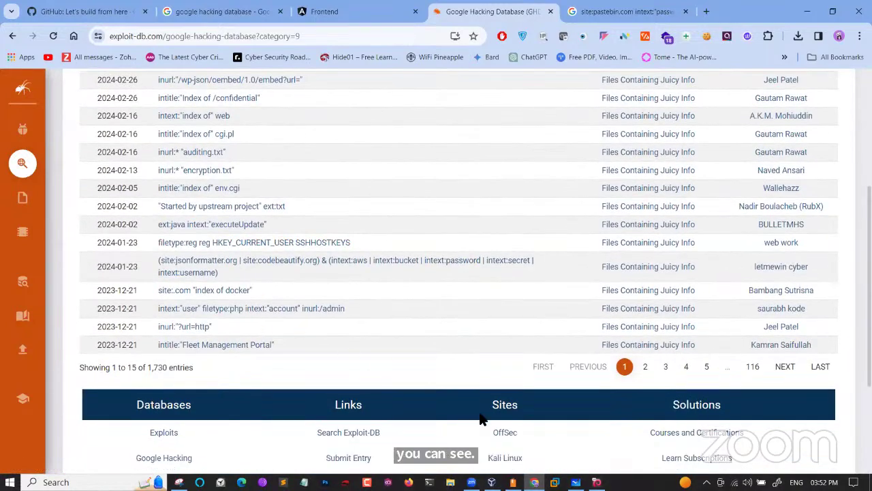
Search 'index of /aadhar' in a new tab and accept the 'index of /aadhaar' correction
click(706, 11)
text(index)
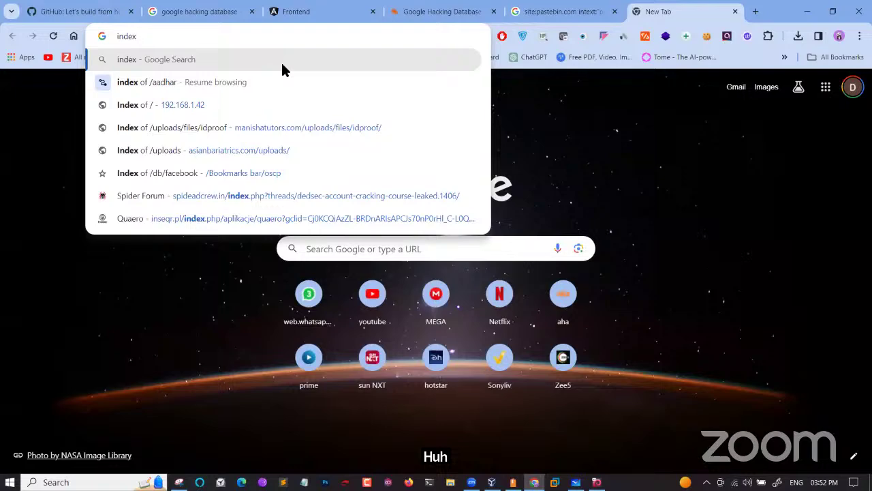
text(of /aa)
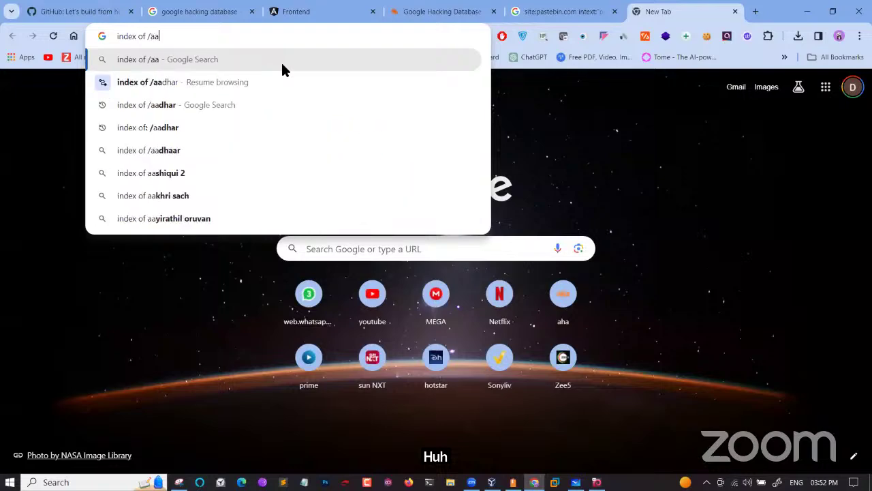
text(dhar)
key(Return)
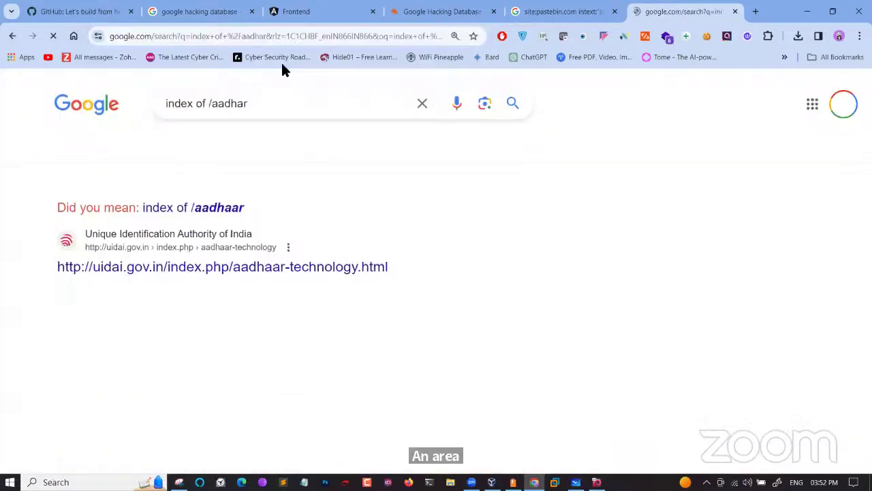
click(226, 208)
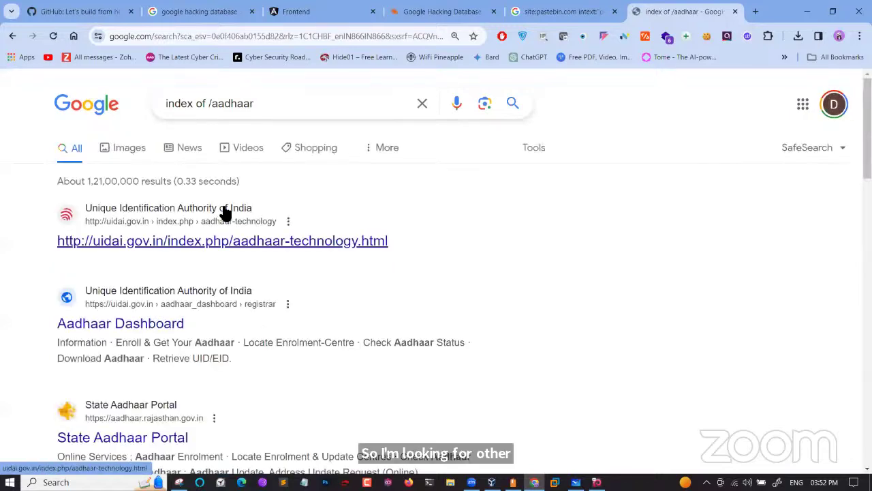
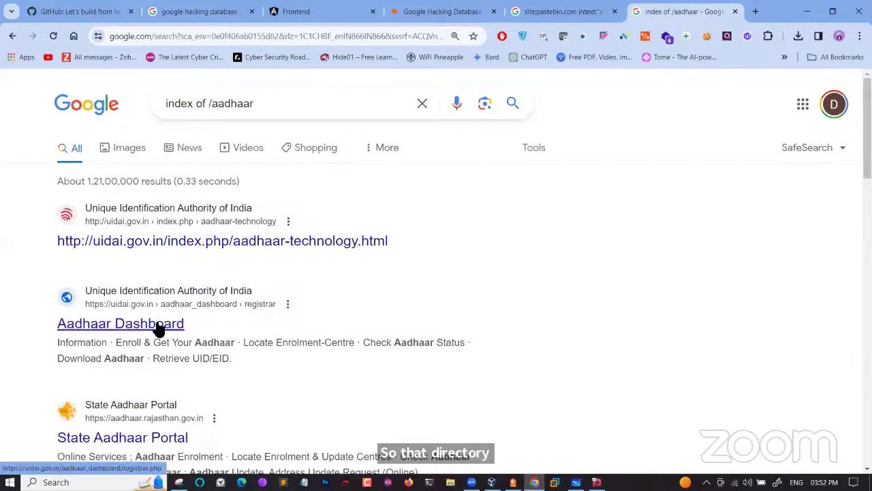
Scroll the 'index of /aadhaar' results until 'Index of /uploads/files/idproof' appears
scroll(190, 297, down, 2)
scroll(191, 298, down, 2)
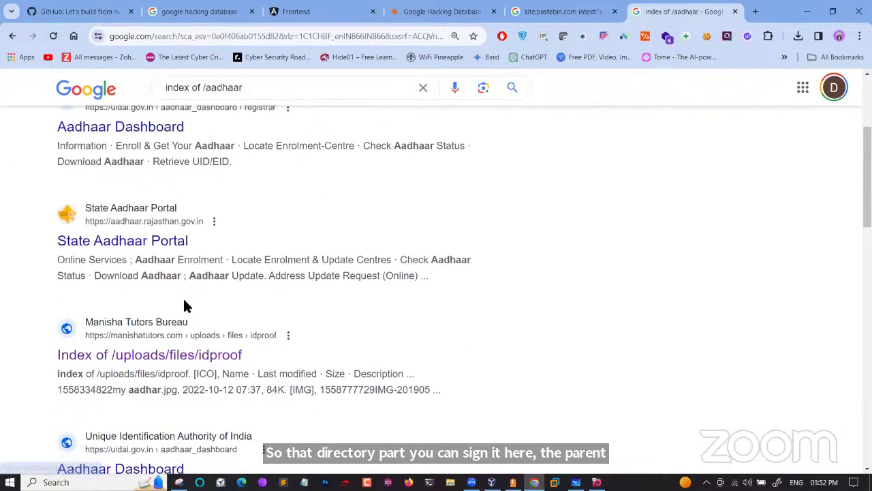
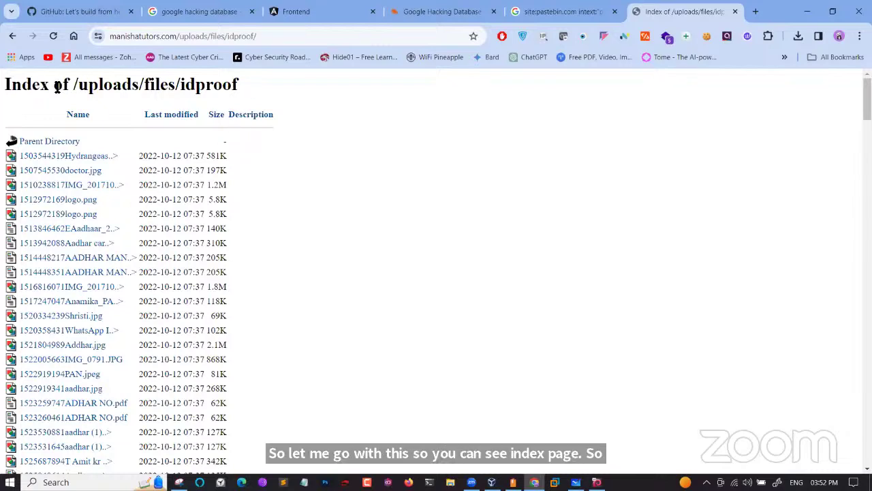
Select the words 'Index of' in the '/uploads/files/idproof' directory listing heading
drag(10, 85, 73, 90)
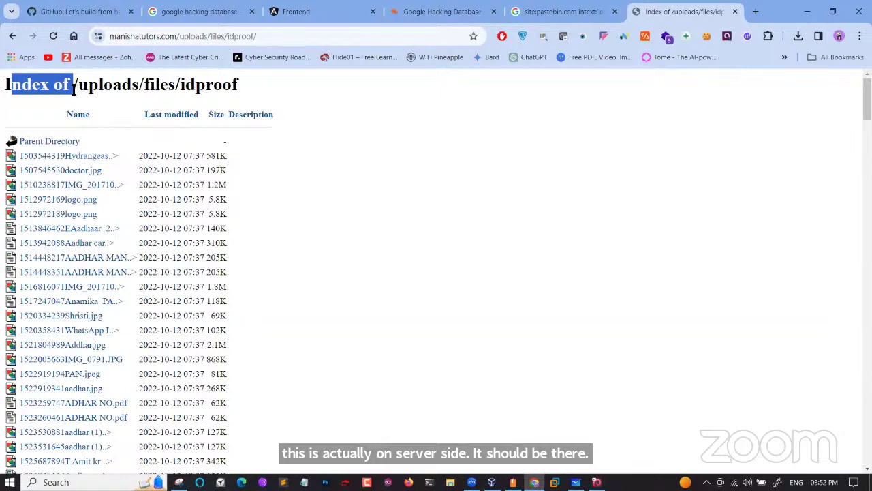
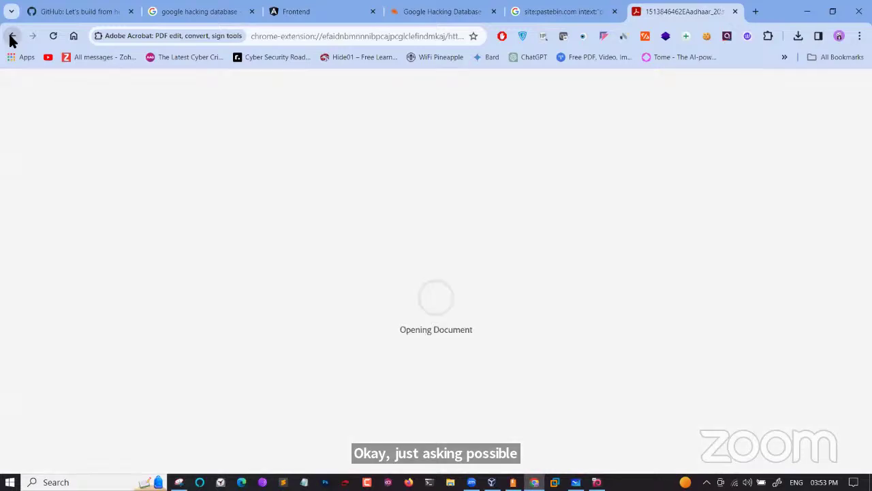
Show the back-history dropdown of pages visited before the password-locked Aadhaar PDF
right_click(10, 41)
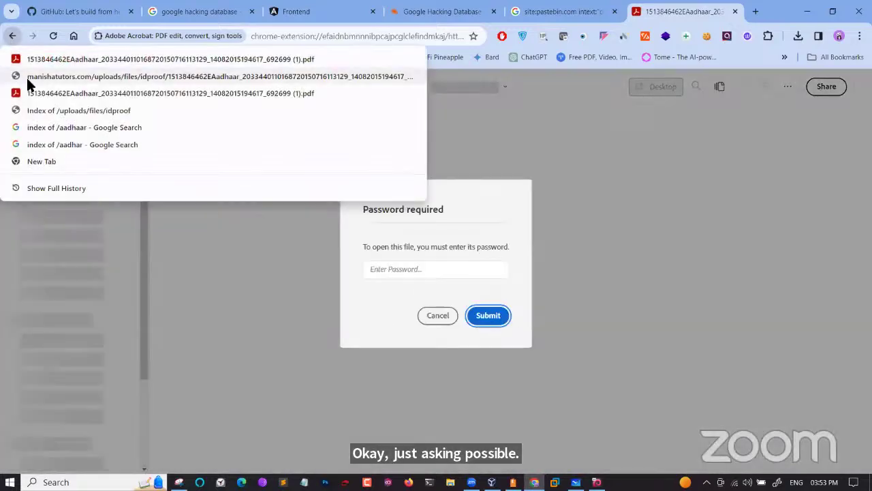
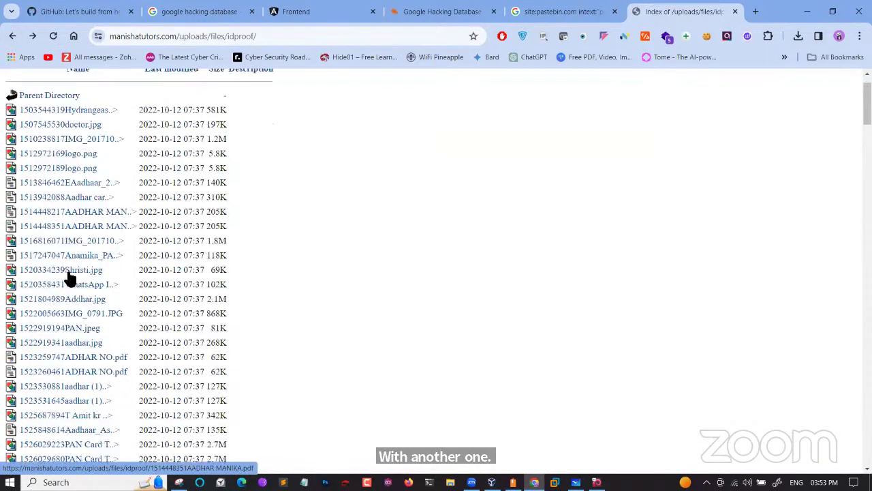
View the WhatsApp image file from the idproof directory listing, then go back to the listing
click(77, 200)
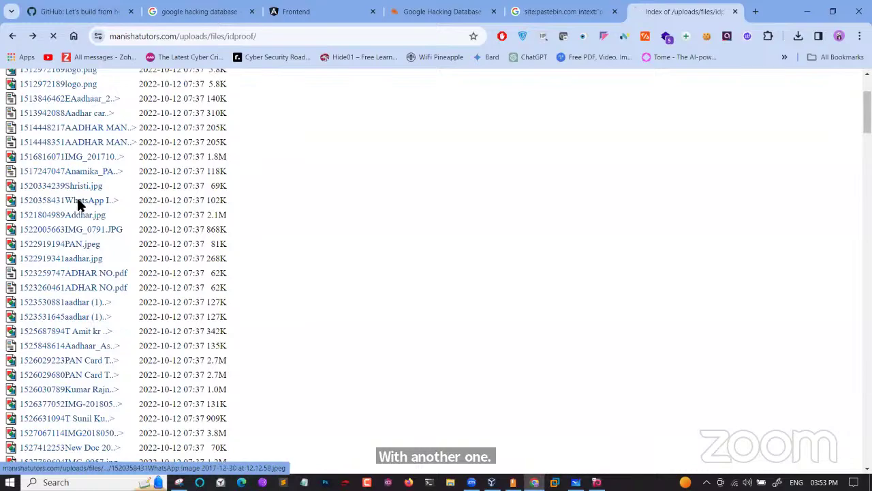
click(12, 38)
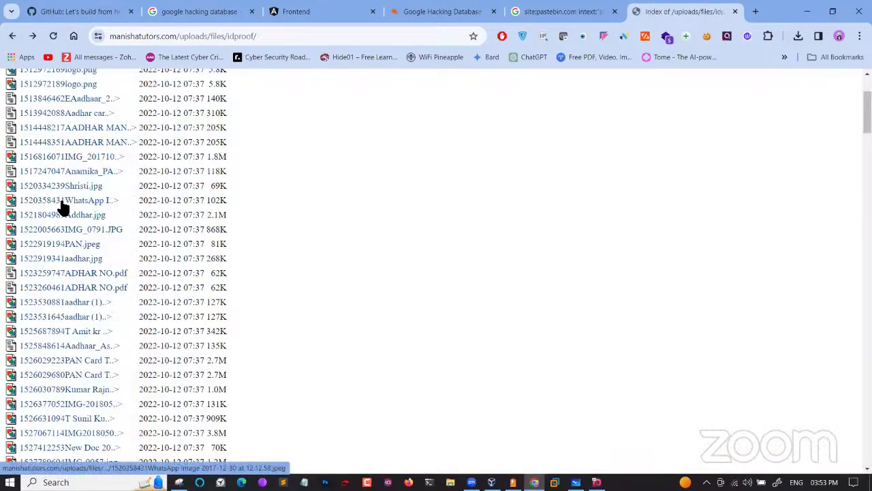
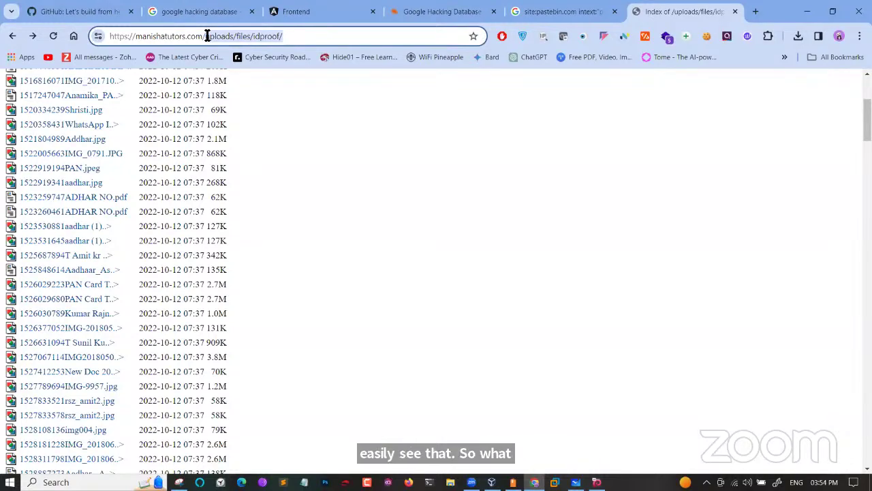
Scroll back to the top of the 'Index of /uploads/files/idproof' directory listing
scroll(149, 206, up, 3)
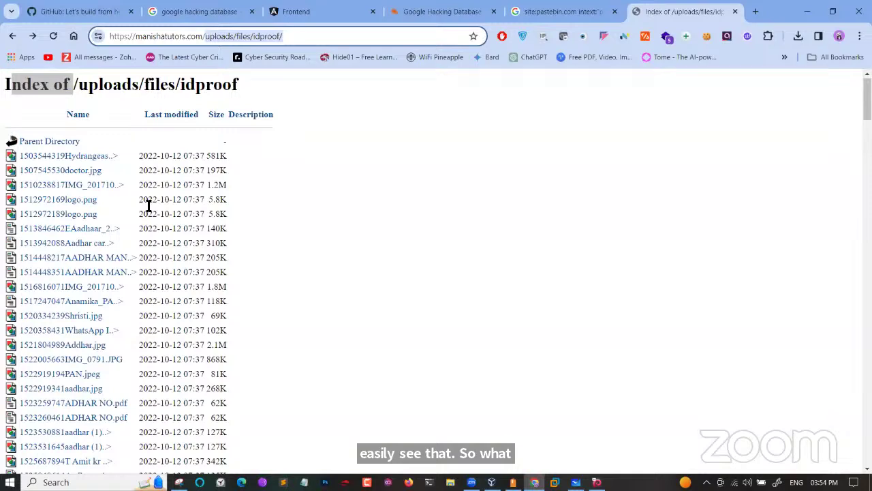
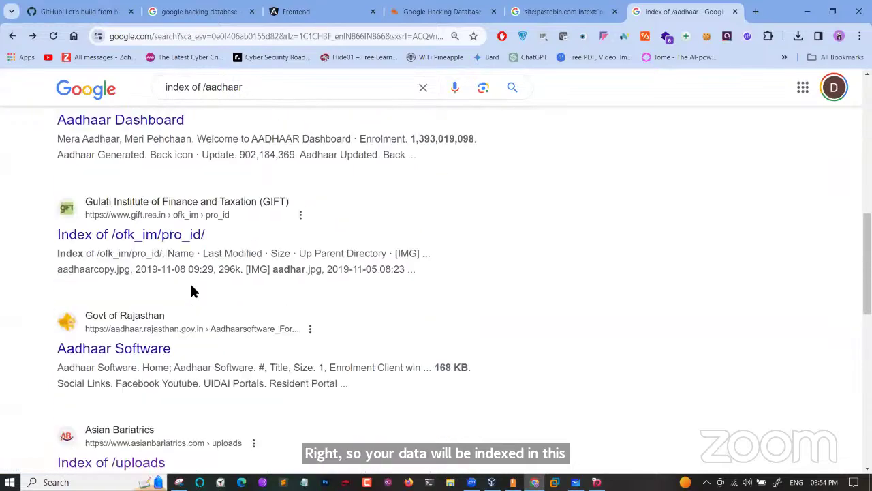
scroll(171, 359, down, 1)
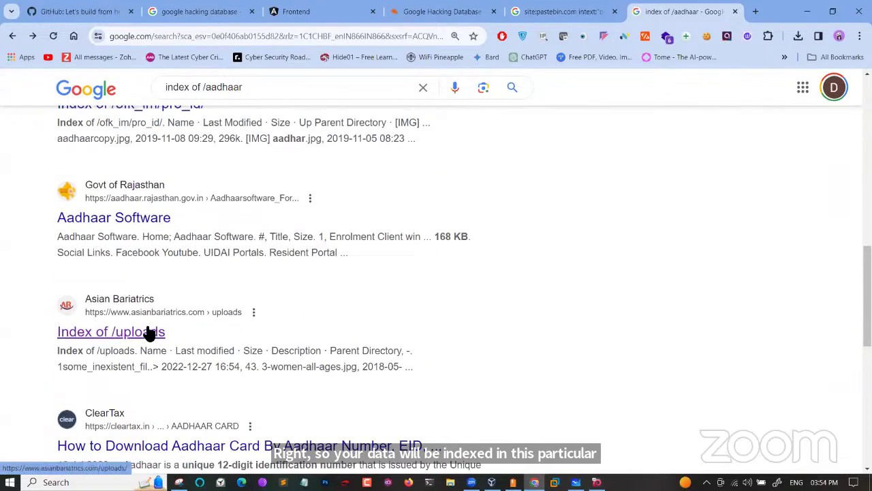
Open the Asian Bariatrics 'Index of /uploads' result from the 'index of /aadhaar' results in a new tab
right_click(149, 332)
click(194, 191)
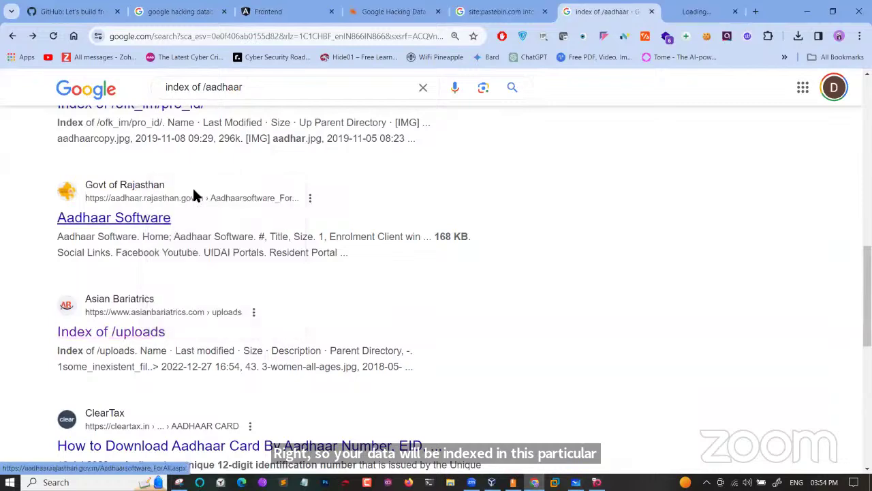
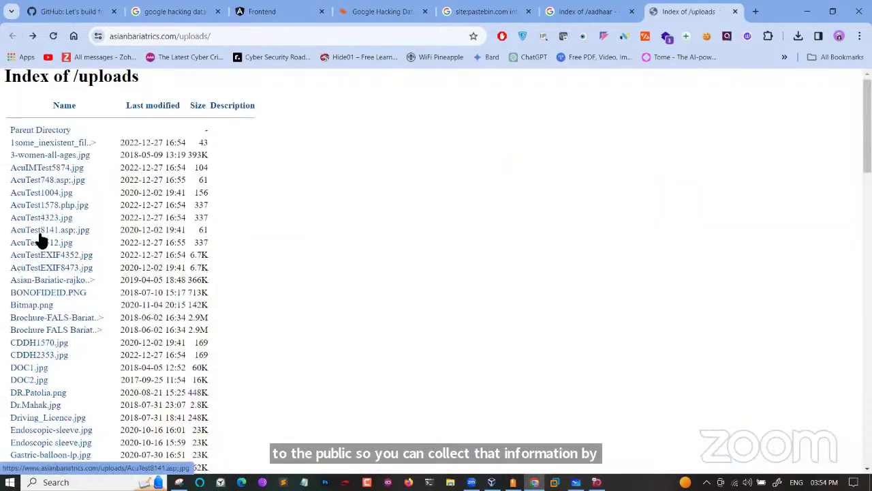
Scroll to the bottom of the asianbariatrics.com 'Index of /uploads' file list
scroll(41, 240, down, 15)
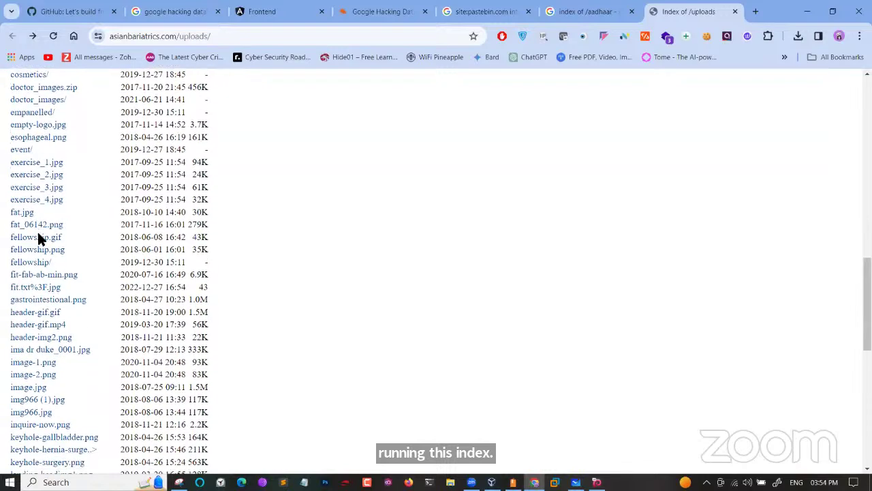
scroll(41, 238, down, 2)
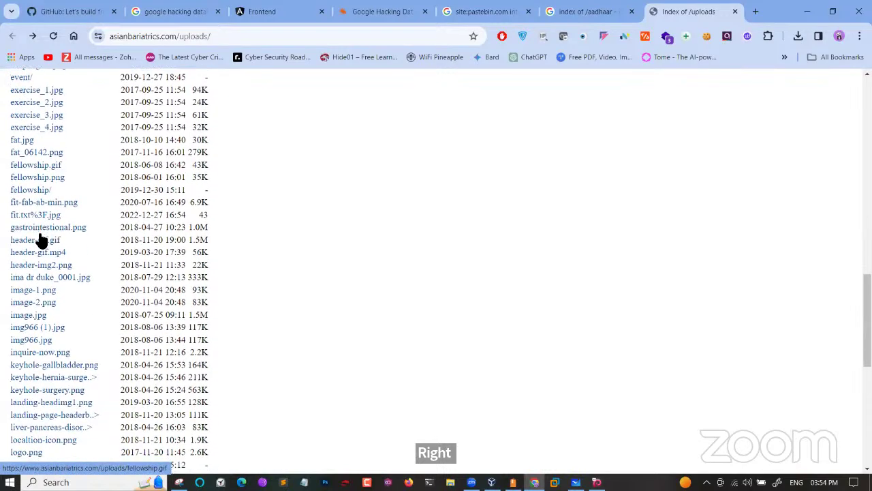
scroll(41, 240, down, 7)
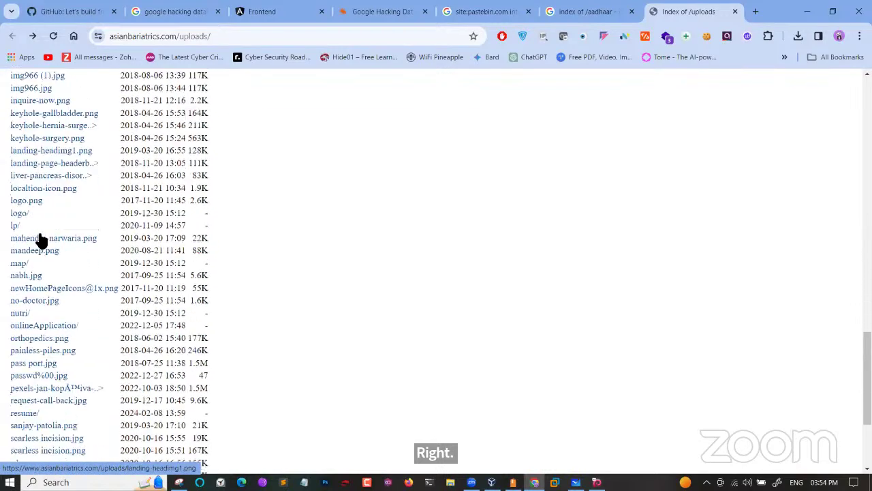
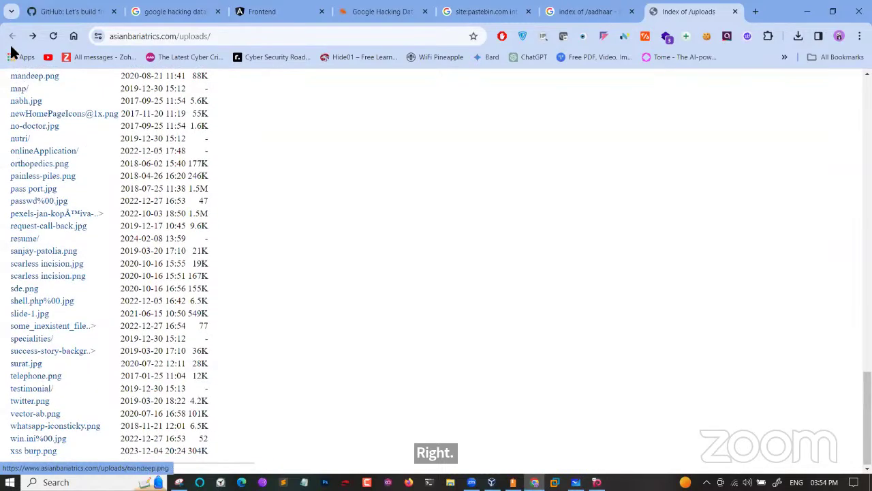
Switch back to the Google results tab for the 'index of /aadhaar' search
click(582, 8)
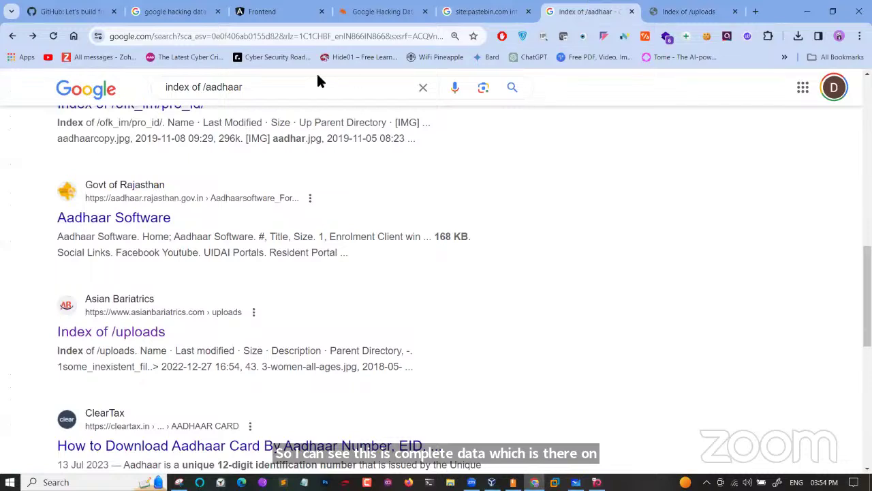
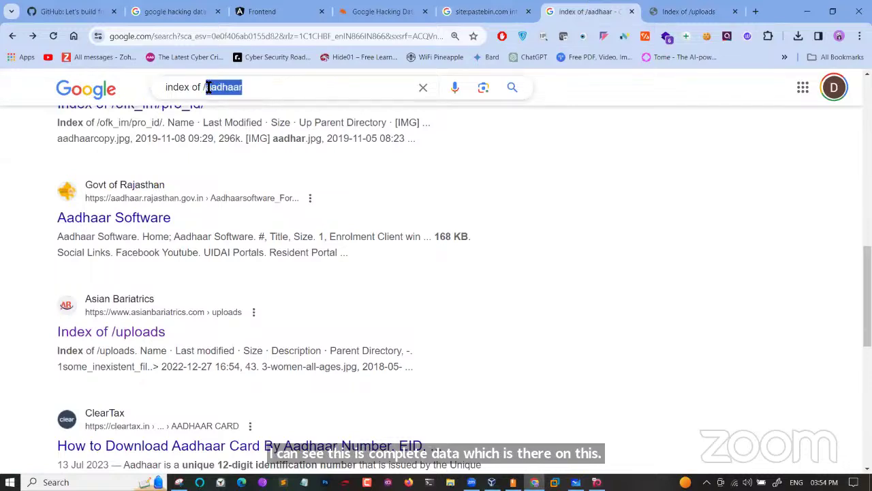
Search Google for 'index of /webcamxp' and scroll through its roughly 45,000 WebcamXP camera results
text(webc)
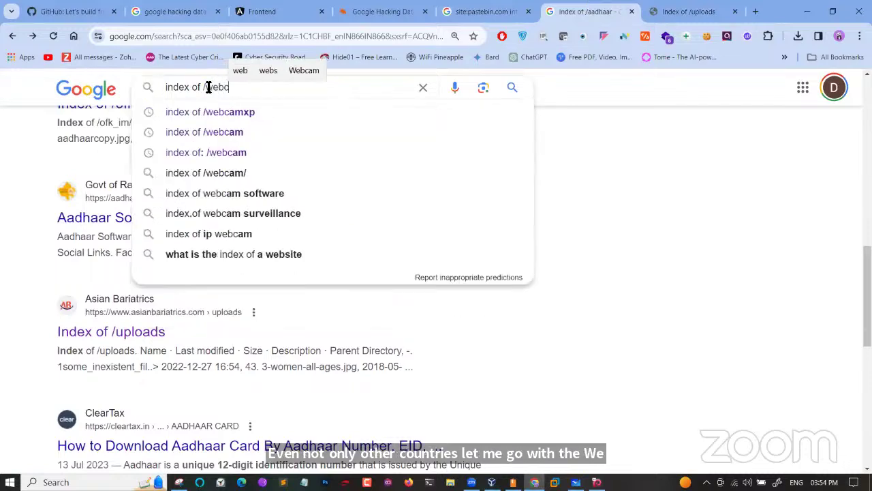
text(a)
click(220, 111)
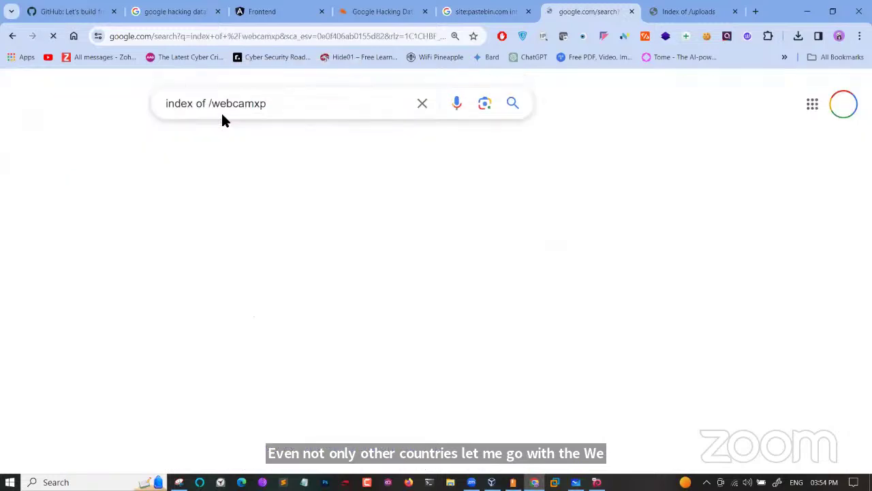
scroll(135, 293, down, 1)
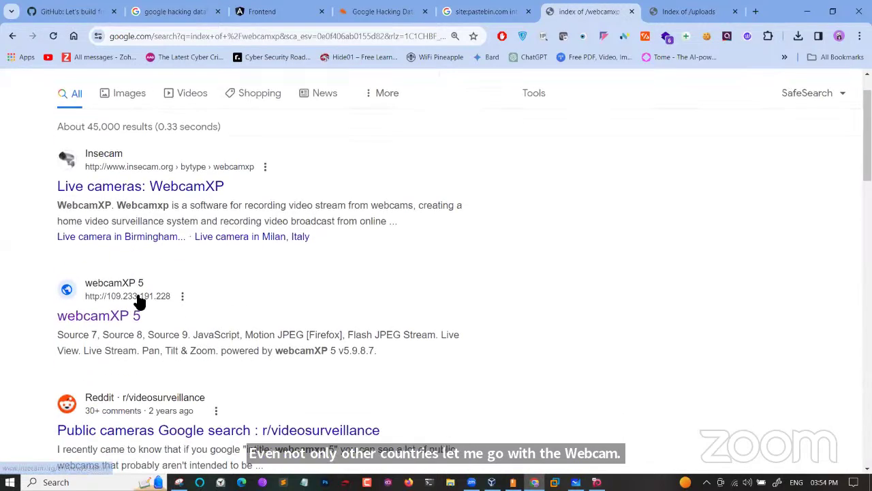
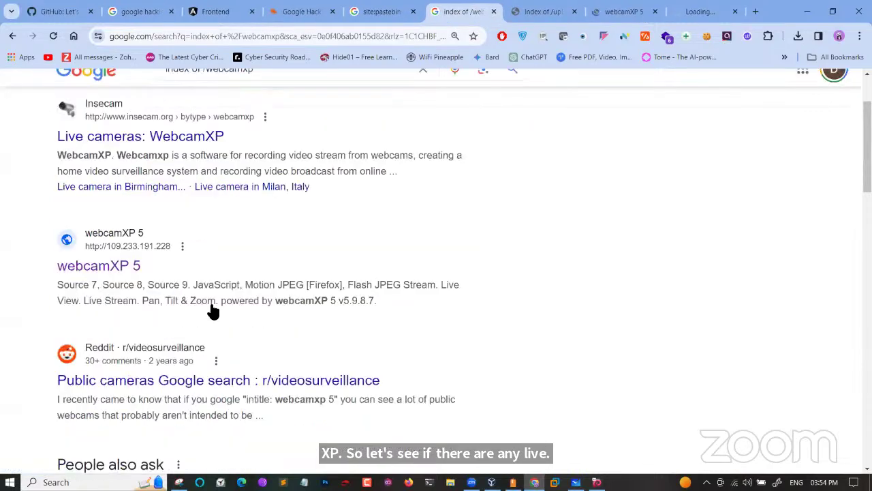
scroll(210, 310, down, 1)
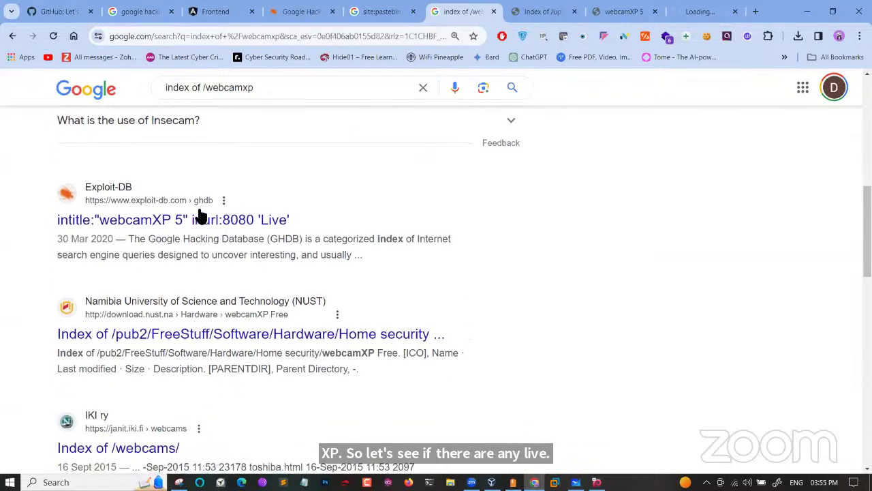
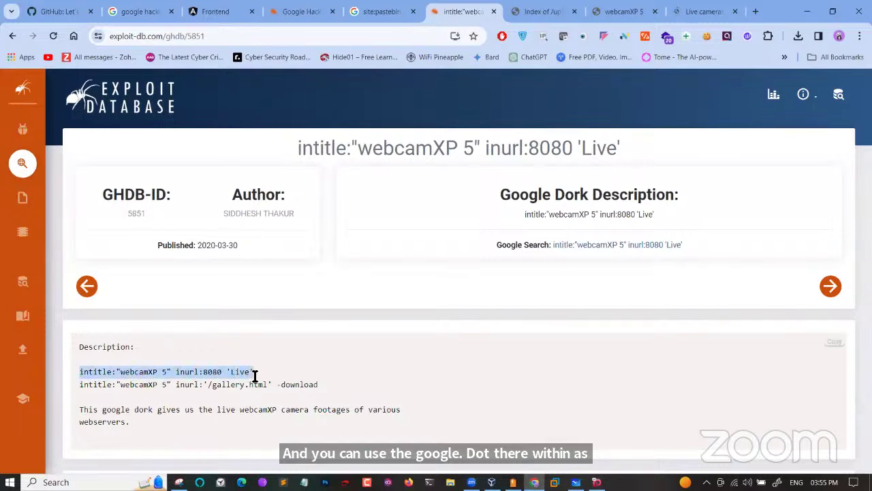
Search Google for the selected dork intitle:"webcamXP 5" inurl:8080 'Live' from the context menu
right_click(252, 374)
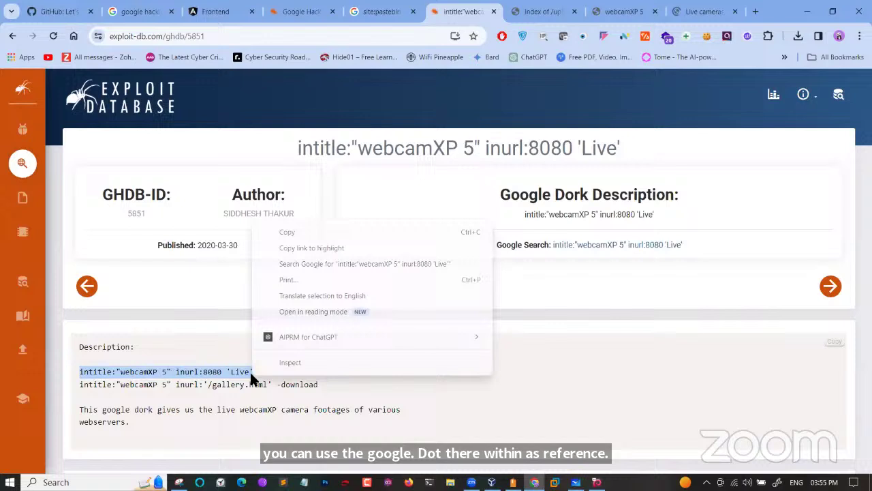
click(304, 263)
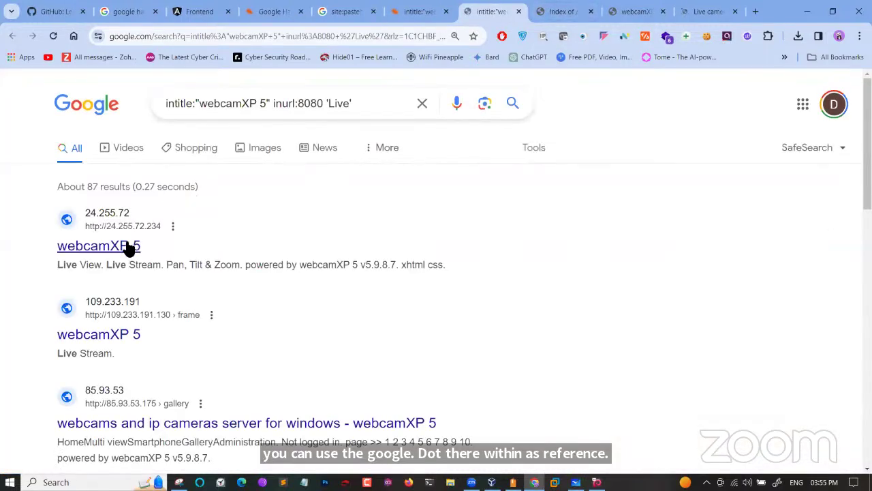
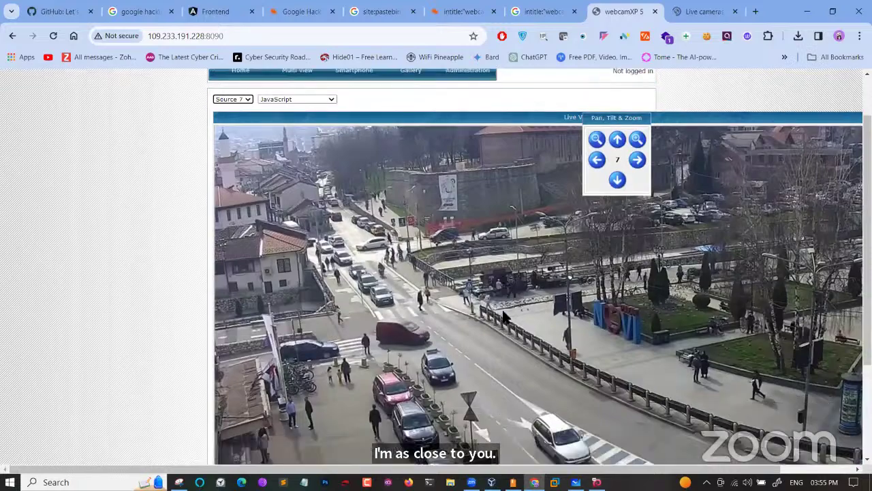
Zoom the Source 7 street feed in on the square with the big colourful letter sign
ctrl+scroll(636, 308, up, 1)
scroll(638, 304, up, 4)
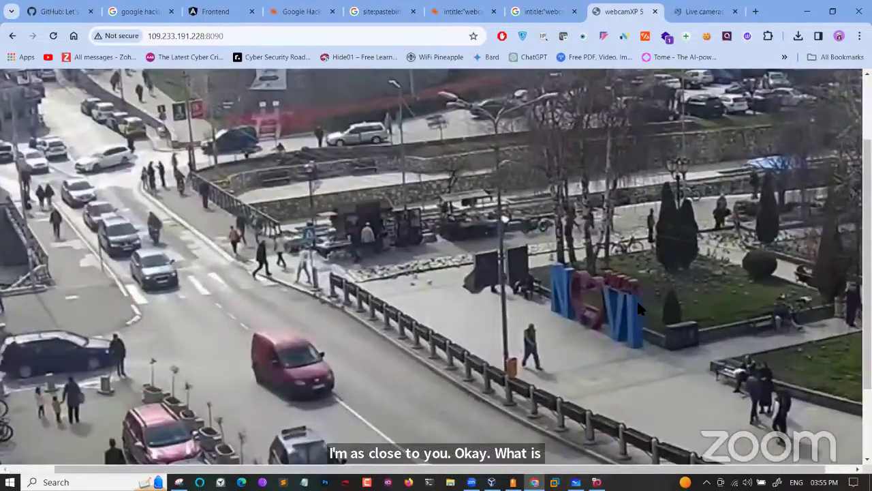
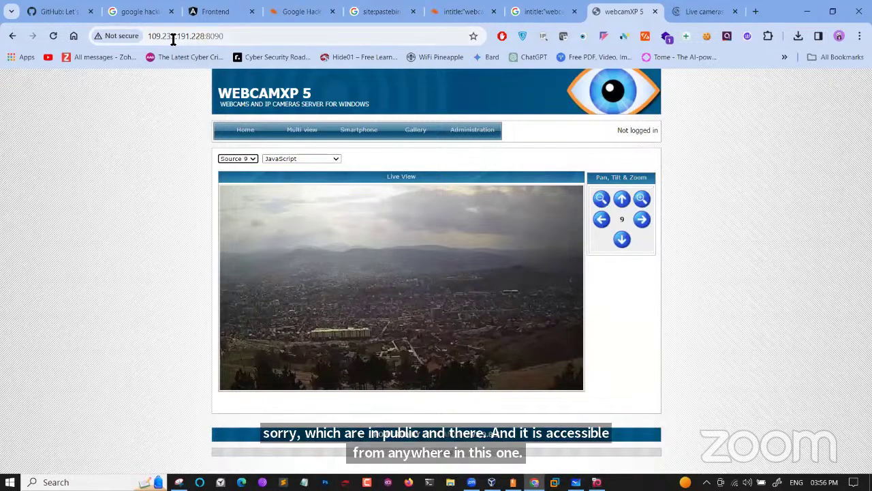
Check the current camera's IP and port, then browse Insecam's WebcamXP feed listing, Taipei to Bodegraven
click(218, 38)
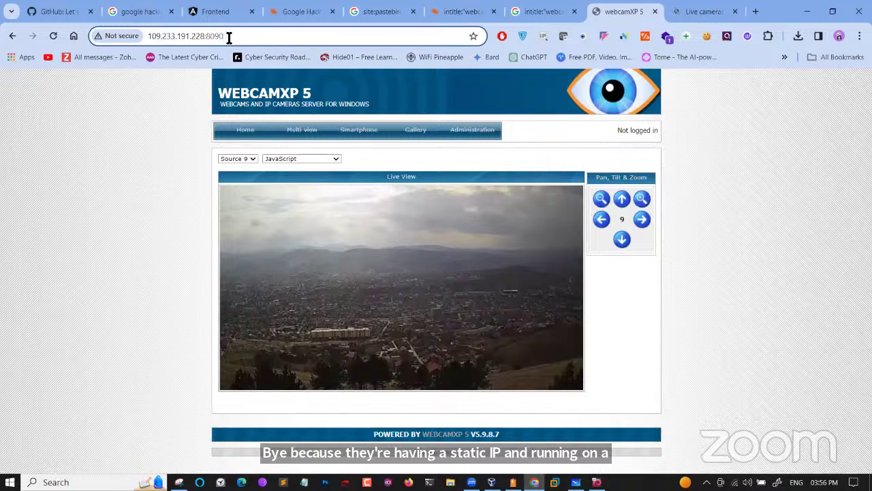
click(690, 12)
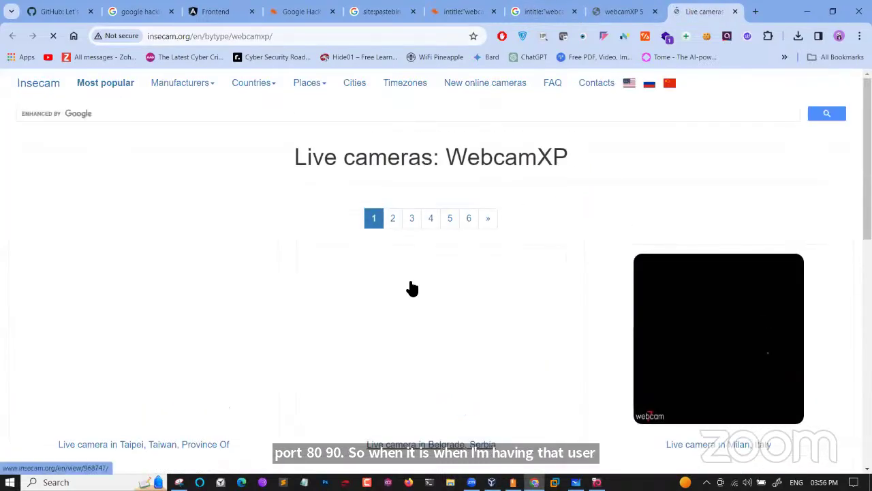
scroll(412, 288, down, 1)
scroll(412, 289, down, 1)
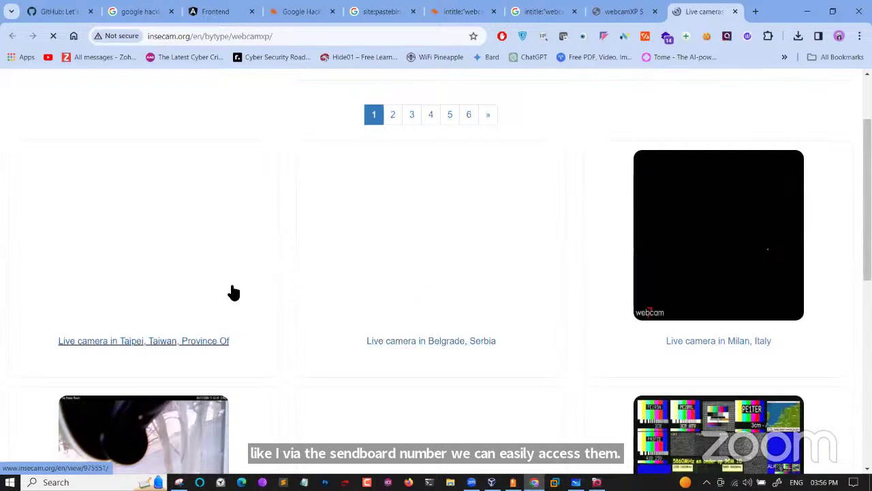
scroll(401, 259, down, 4)
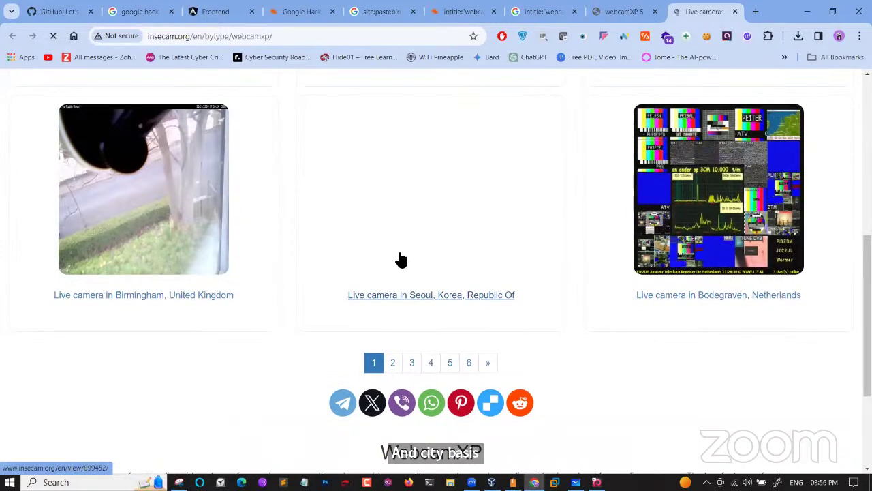
scroll(461, 174, up, 5)
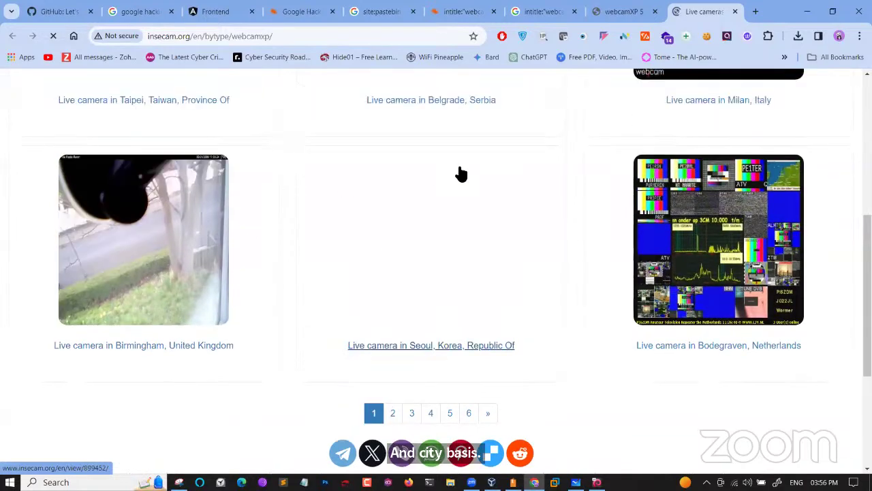
scroll(461, 173, up, 1)
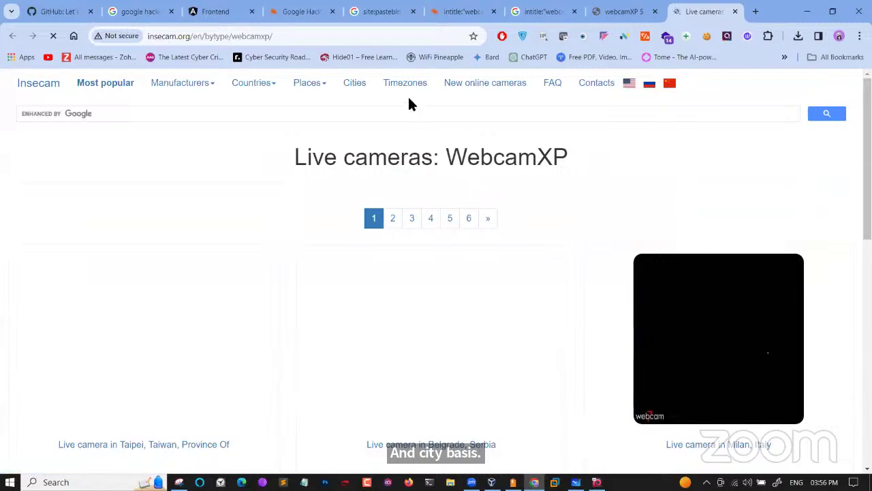
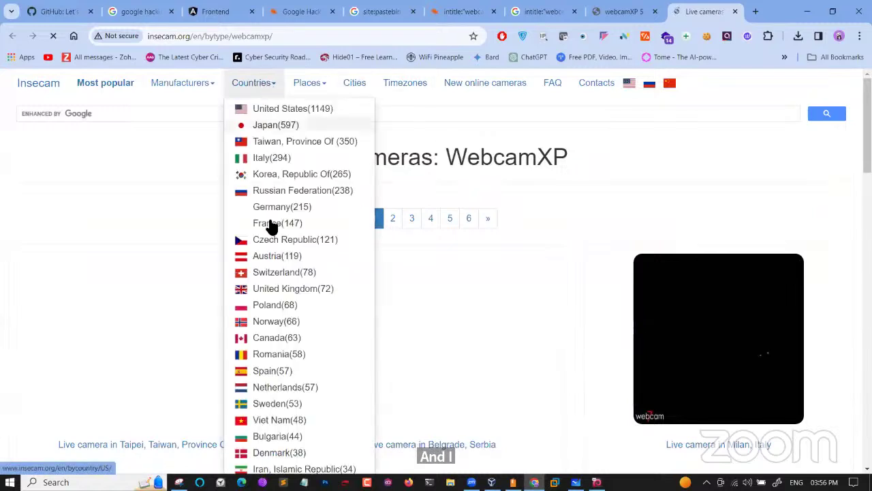
Show only India's live cameras (India(24)) and scroll down the list to the Mumbai feed
scroll(269, 313, down, 1)
scroll(271, 317, down, 2)
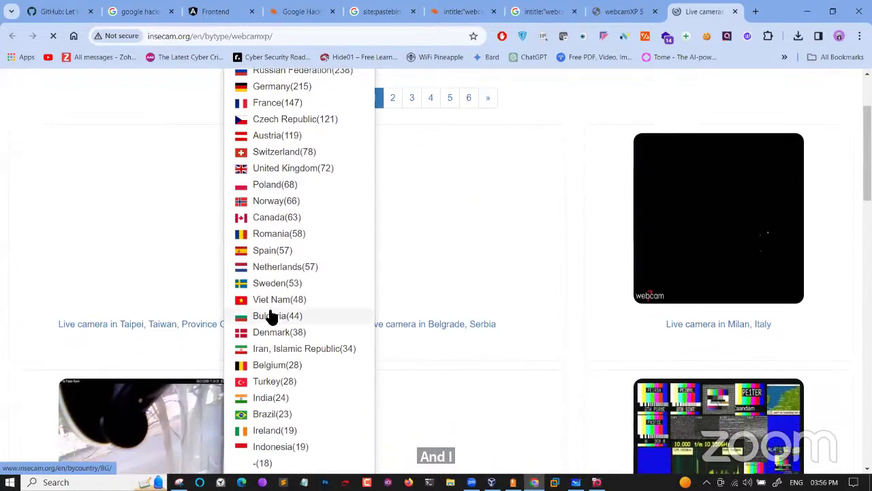
click(272, 369)
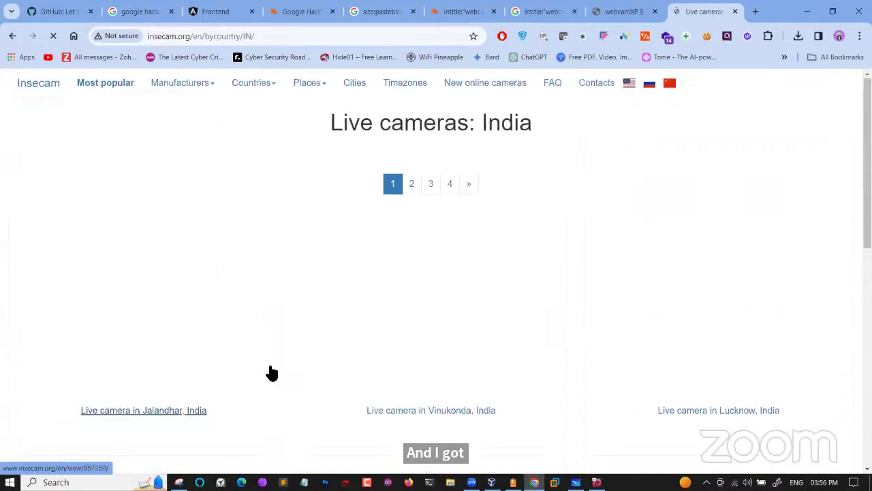
scroll(271, 373, down, 2)
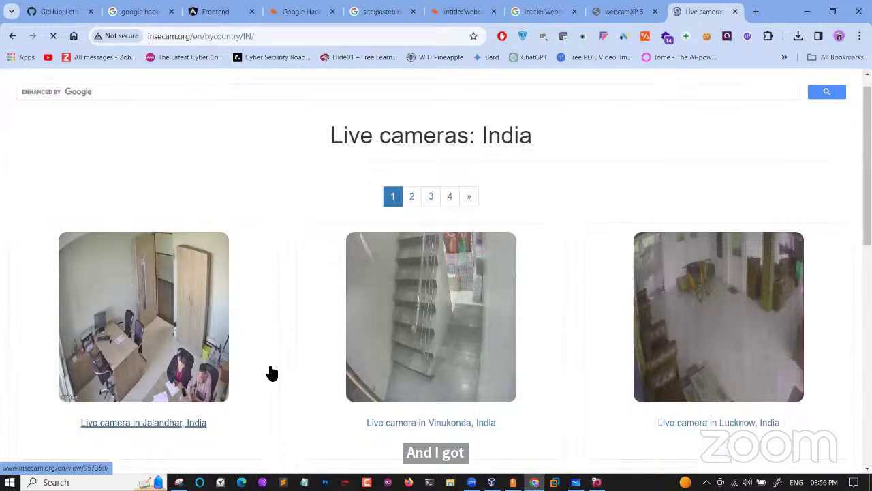
scroll(272, 372, down, 1)
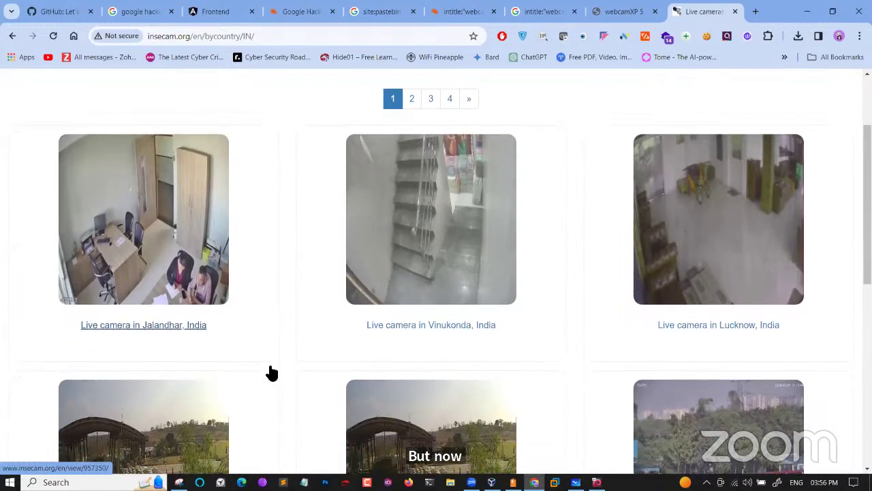
scroll(271, 372, down, 1)
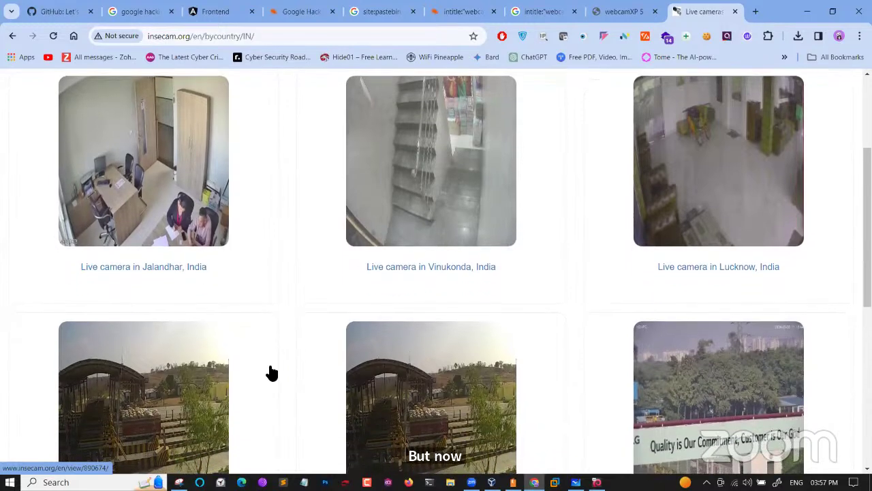
scroll(271, 373, down, 2)
scroll(271, 372, down, 3)
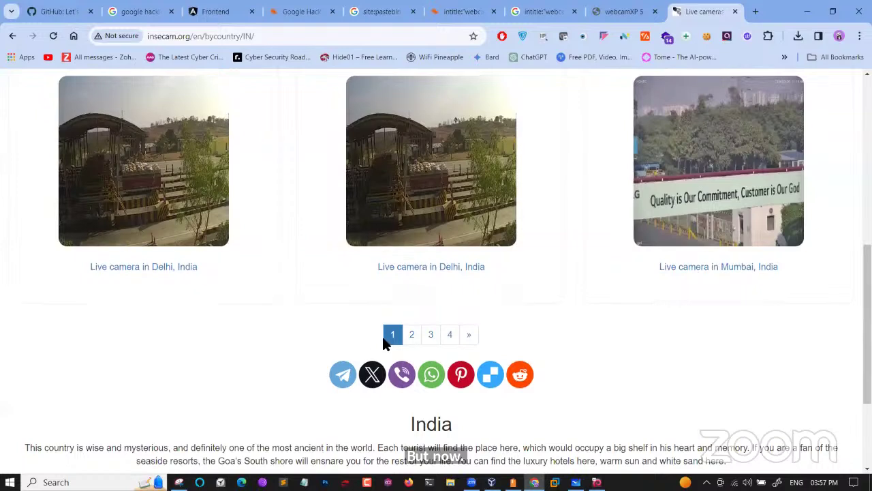
Open the Mumbai camera's live view page and scroll down to its location table and map
click(752, 196)
scroll(488, 332, down, 5)
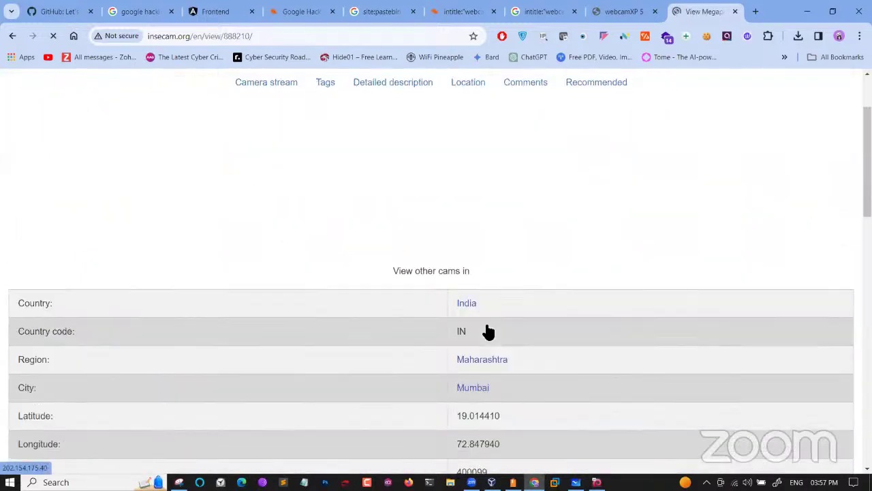
scroll(488, 327, down, 3)
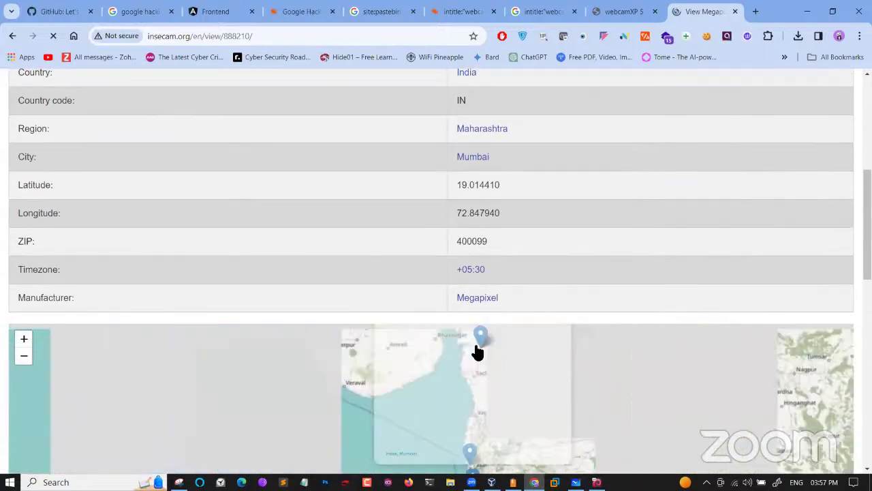
Open the Mumbai, Maharashtra camera feed from the map marker's preview popup
click(475, 350)
click(469, 396)
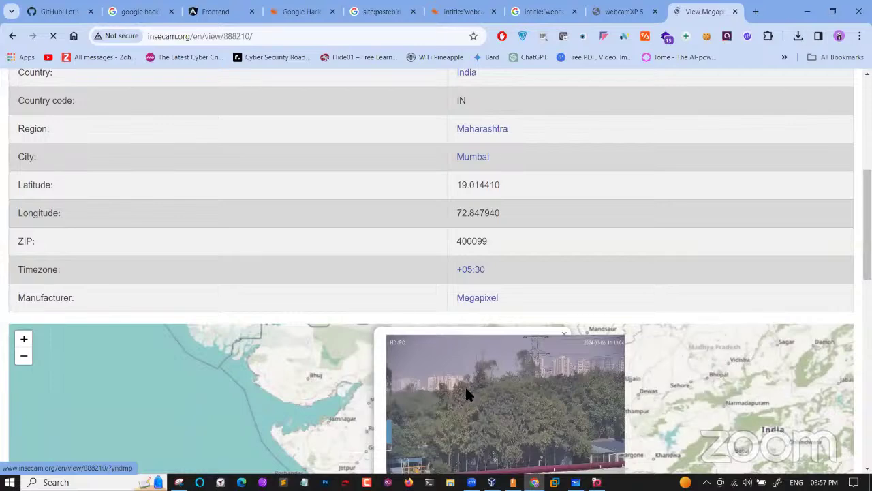
scroll(470, 396, down, 2)
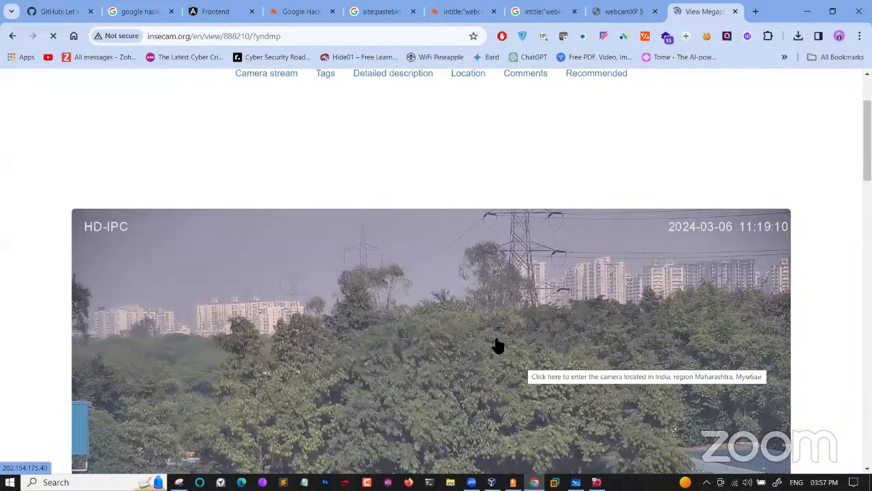
scroll(497, 346, down, 5)
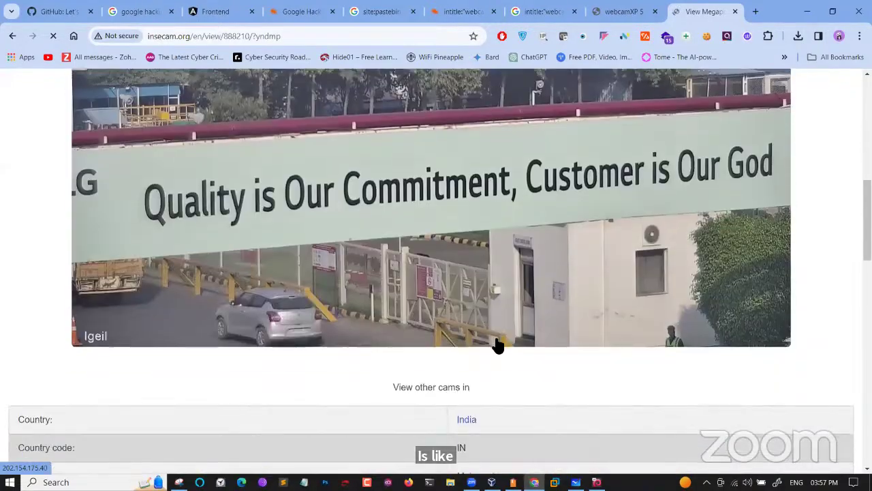
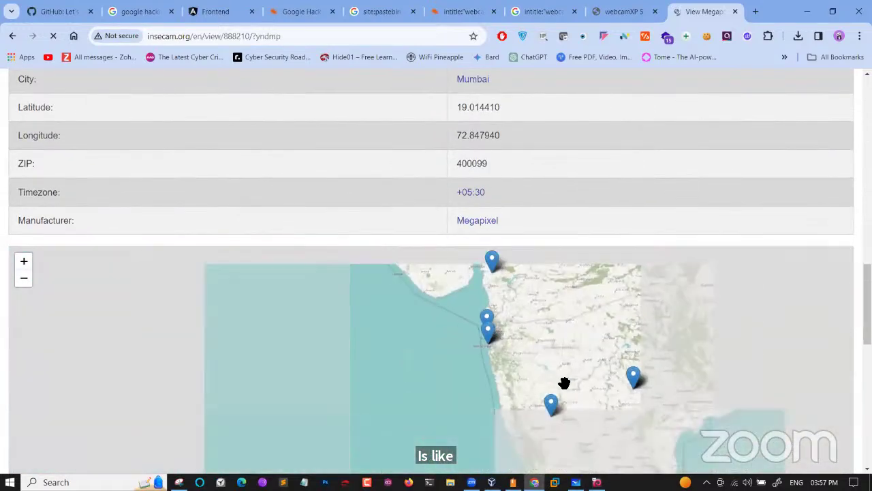
Open the Hyderabad camera's live snapshot popup from its blue pin on the camera map
click(634, 380)
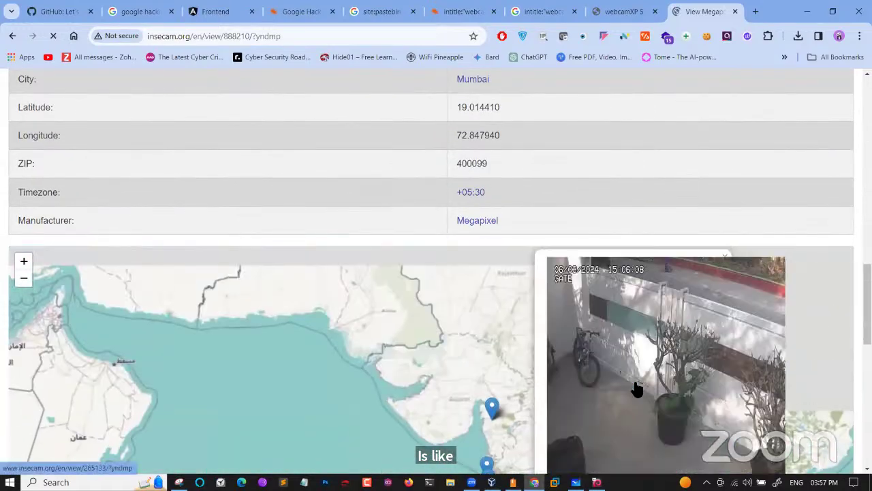
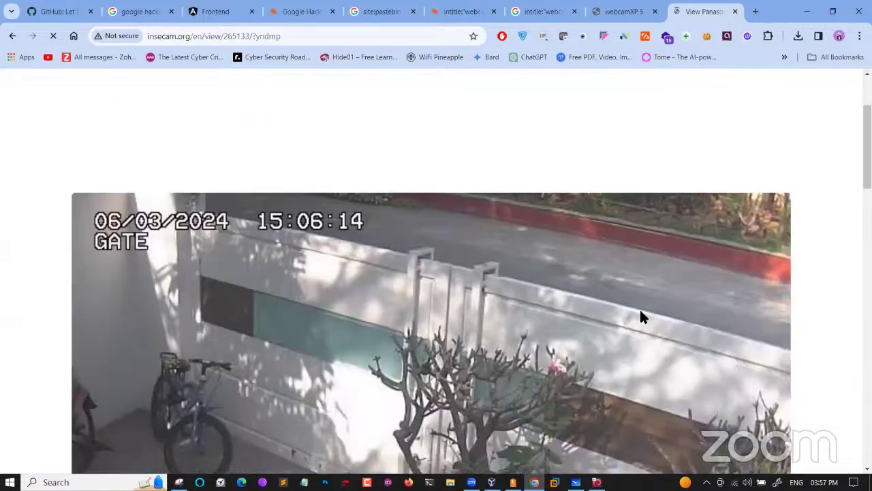
Scroll the Hyderabad camera page past the gate feed to the PanasonicHD details and nearby-cameras map
scroll(641, 312, down, 3)
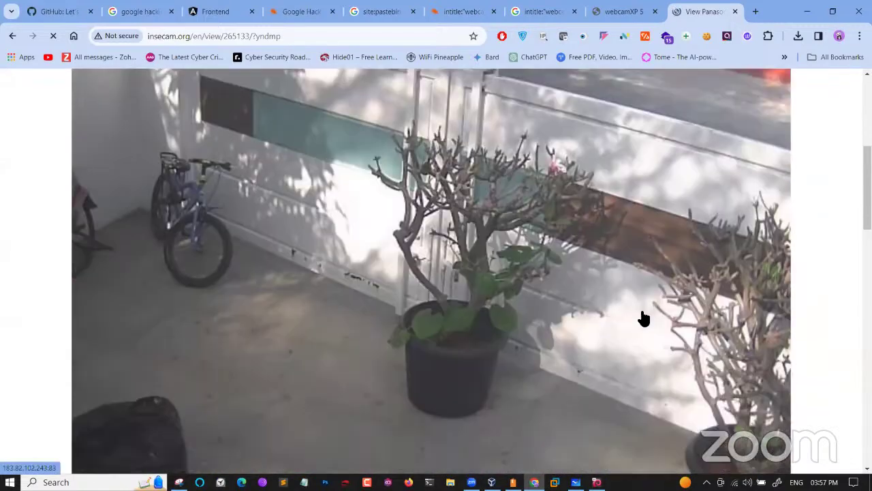
scroll(644, 318, down, 5)
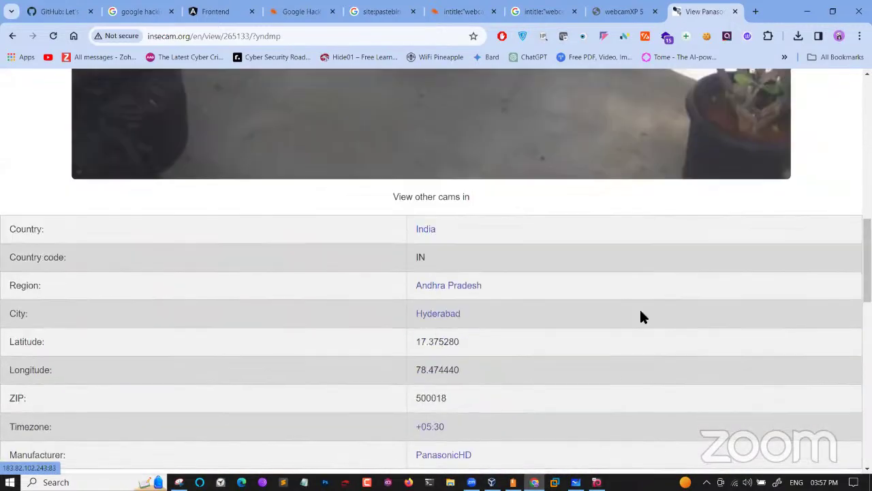
scroll(641, 313, down, 5)
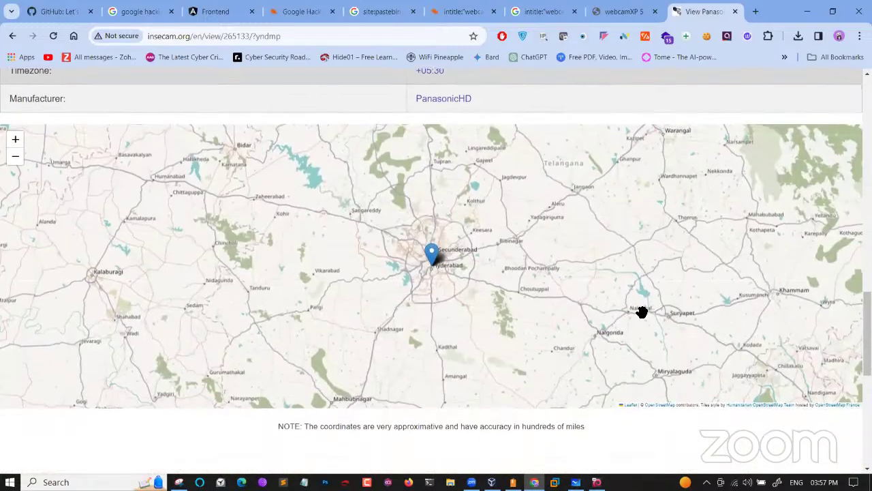
scroll(641, 312, up, 4)
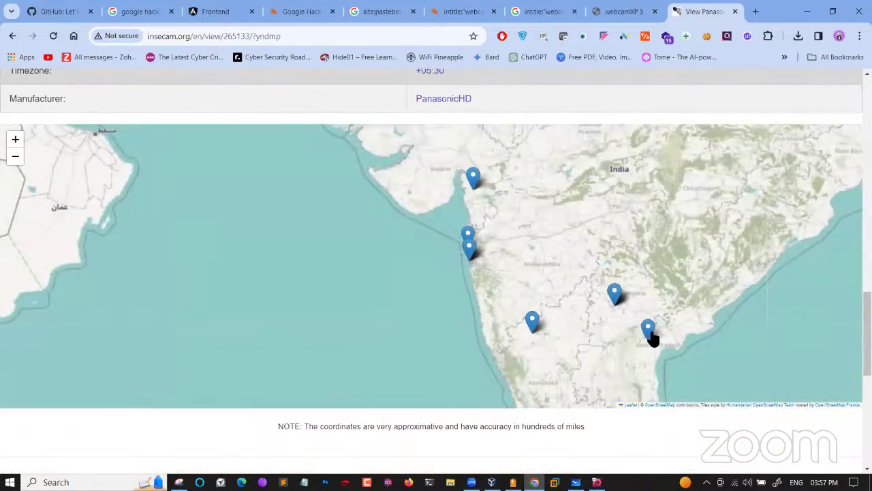
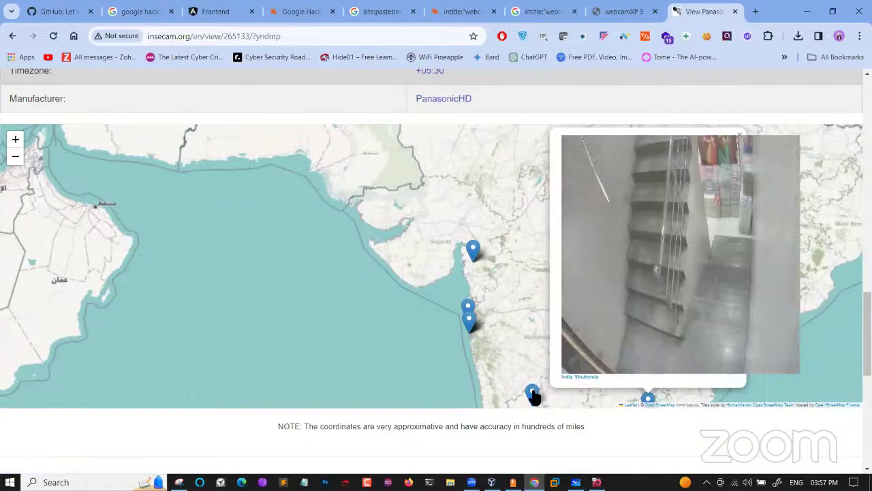
Show the live camera thumbnail popup for the Mudhol, India marker on the map
click(534, 395)
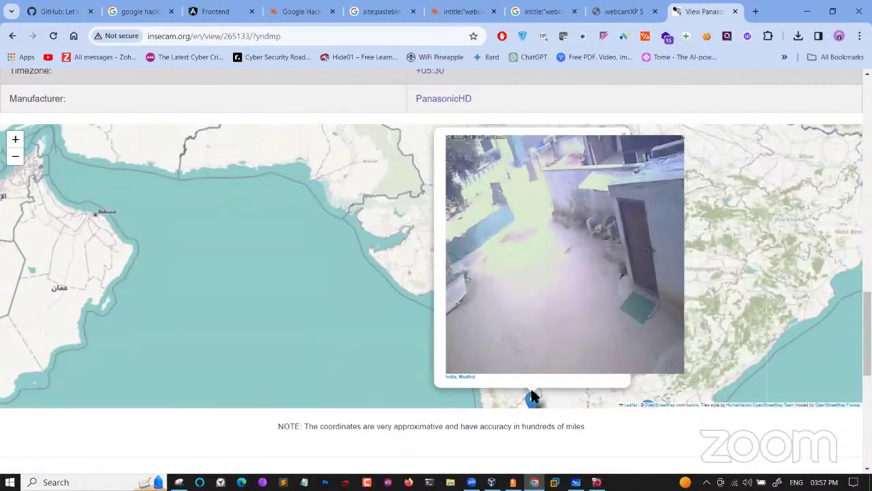
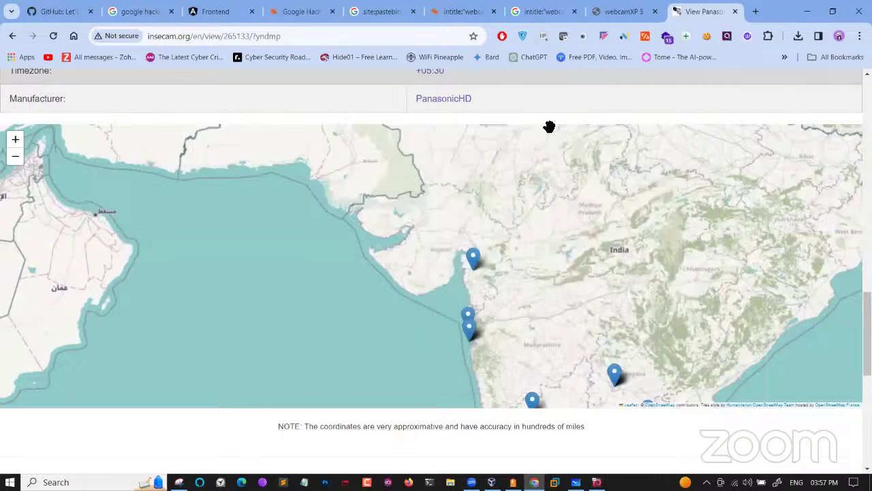
View the webcamXP 5 live camera feed, then return to the intitle:"webcamXP 5" inurl:8080 'Live' results
click(620, 11)
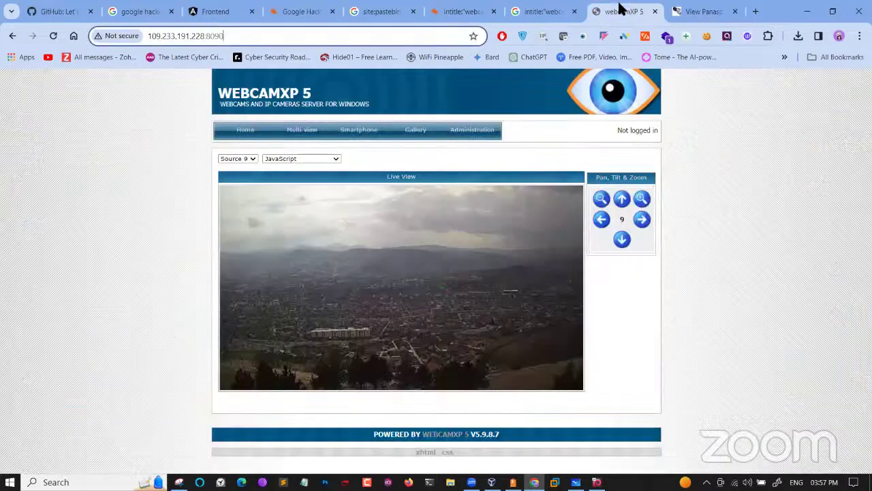
click(545, 12)
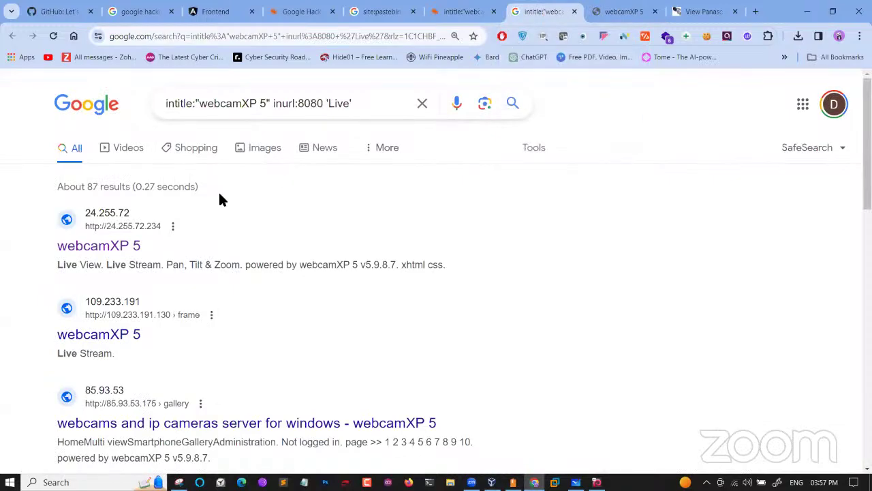
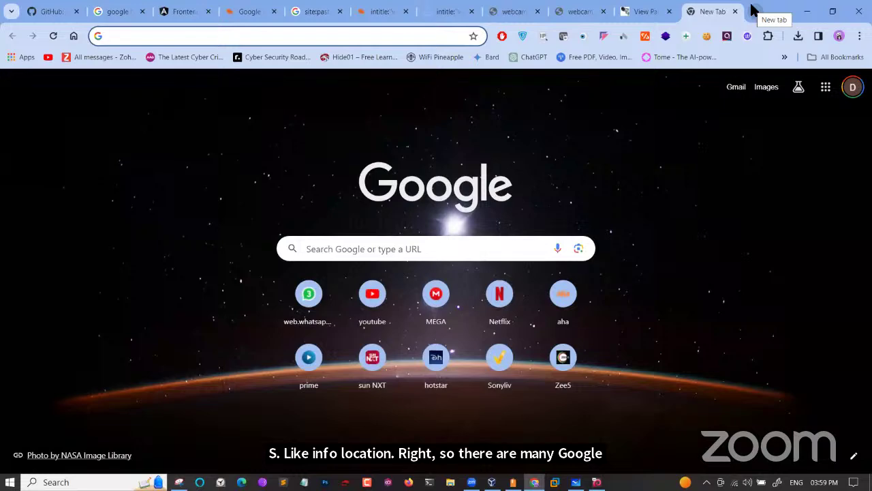
Search Google for 'google hacking database cheat sheet' and skim the results
text(google.com)
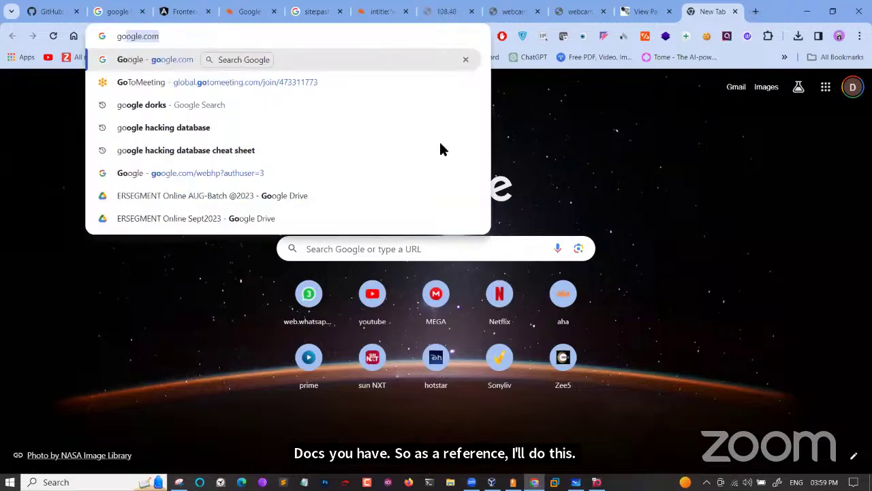
click(424, 147)
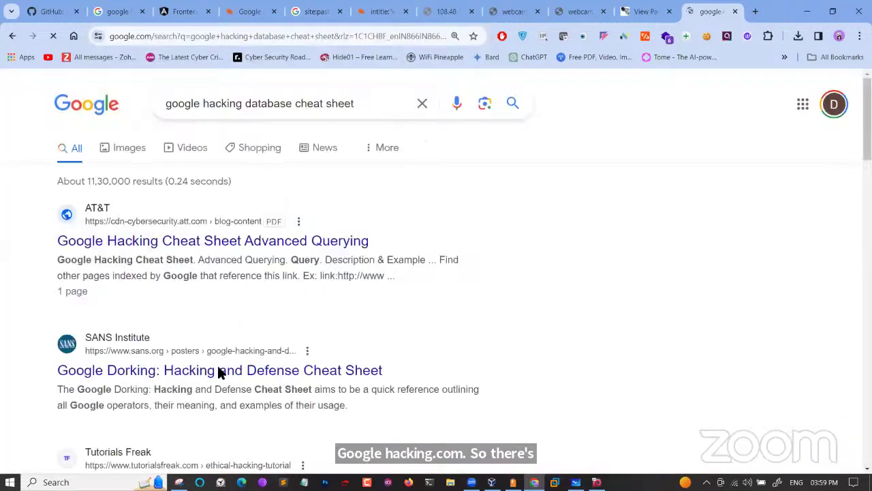
scroll(218, 372, down, 5)
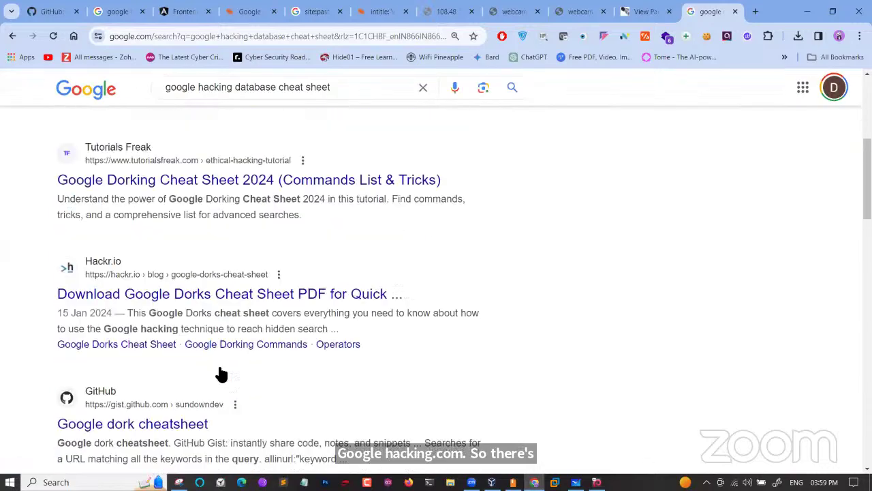
scroll(221, 374, up, 5)
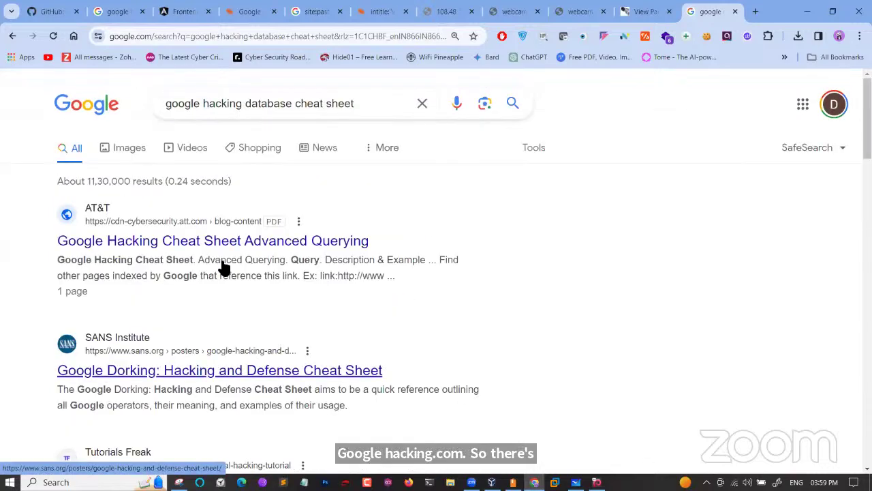
Refine the search with 'stationx' and open the Top 15 Google Dorking Commands article
click(369, 107)
text(c)
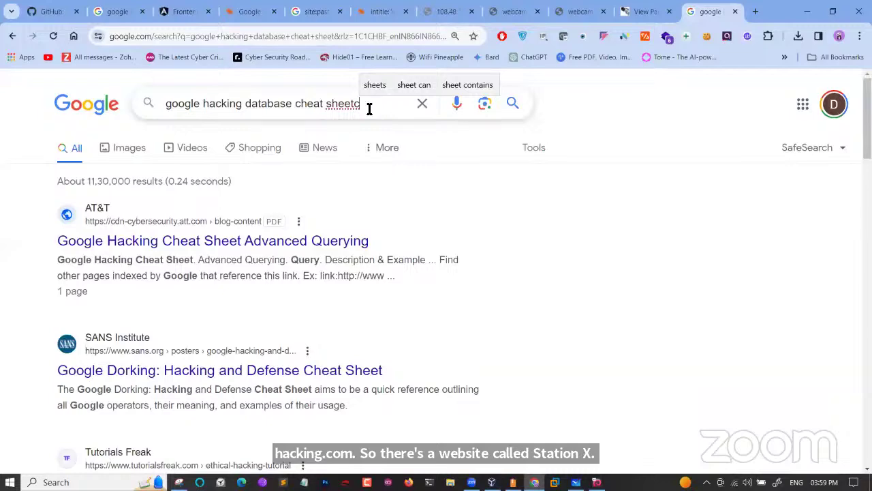
key(BackSpace)
click(375, 133)
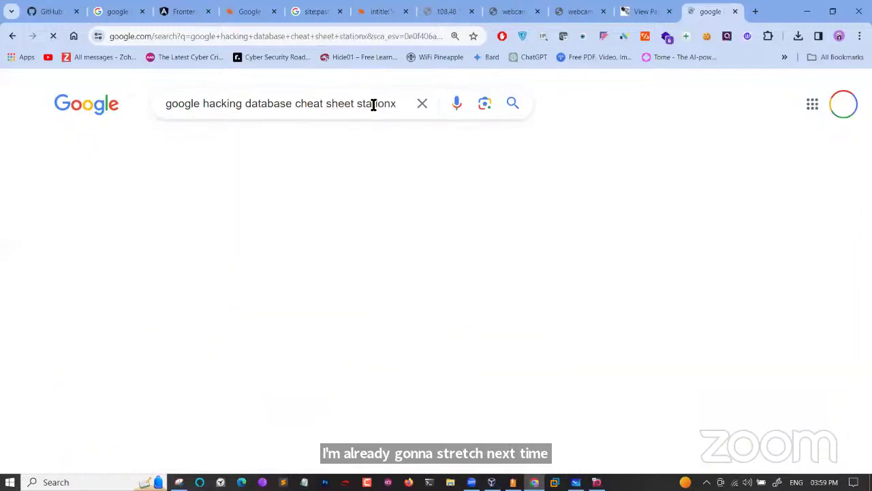
drag(396, 106, 357, 108)
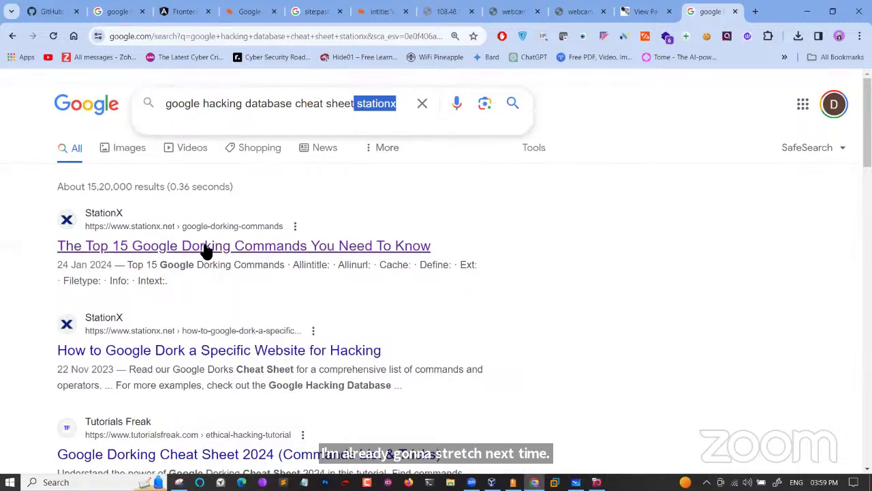
click(183, 248)
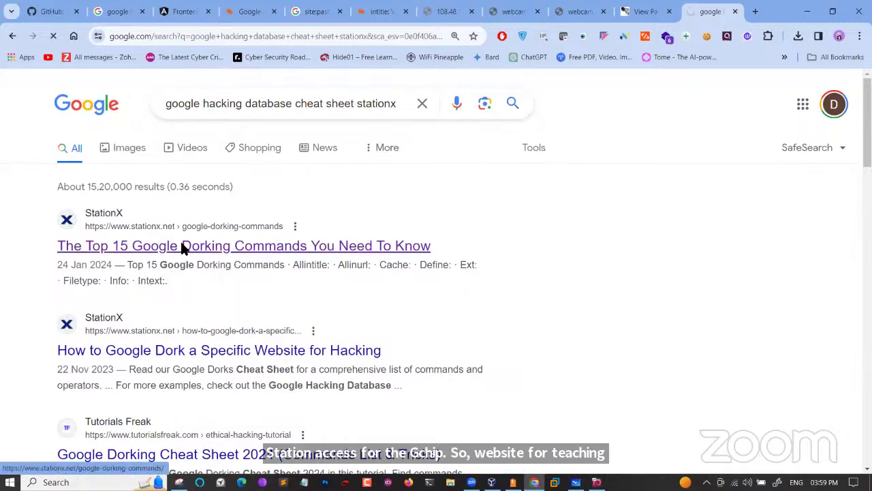
Read down the article, highlighting the hacking phases list from Scanning onward
scroll(324, 352, down, 4)
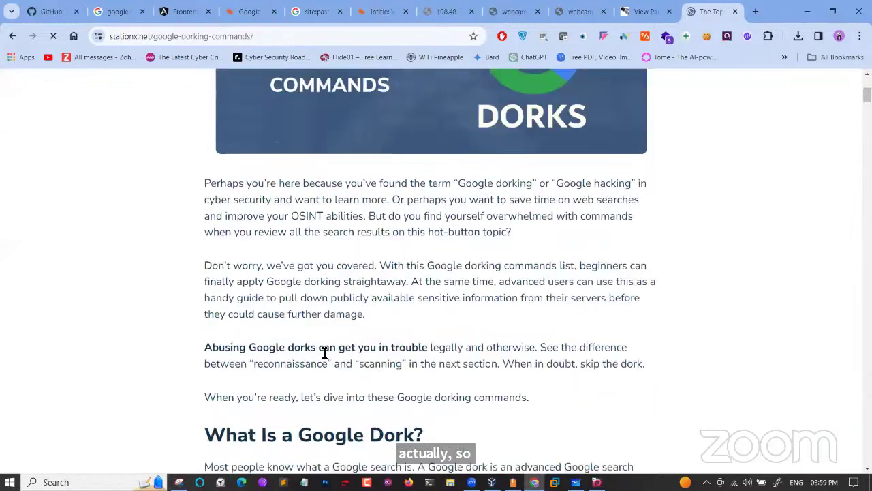
scroll(324, 353, down, 2)
drag(233, 328, 368, 370)
scroll(368, 366, down, 4)
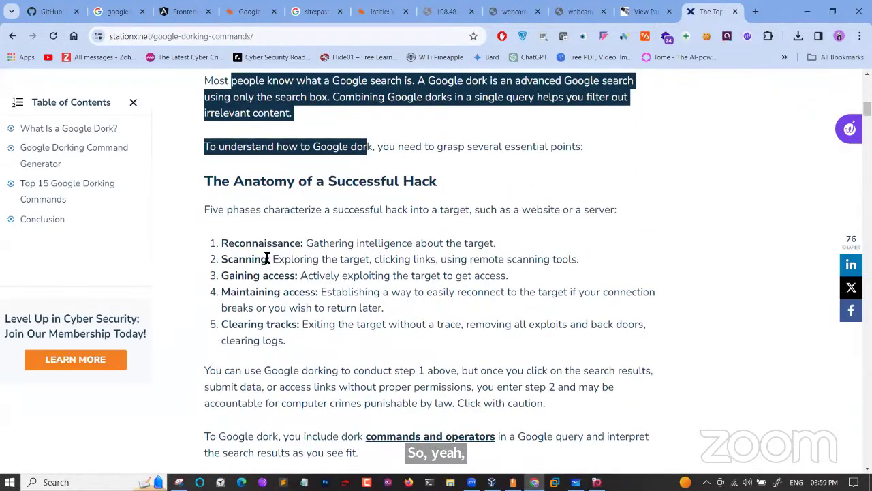
drag(267, 257, 352, 349)
scroll(352, 349, down, 7)
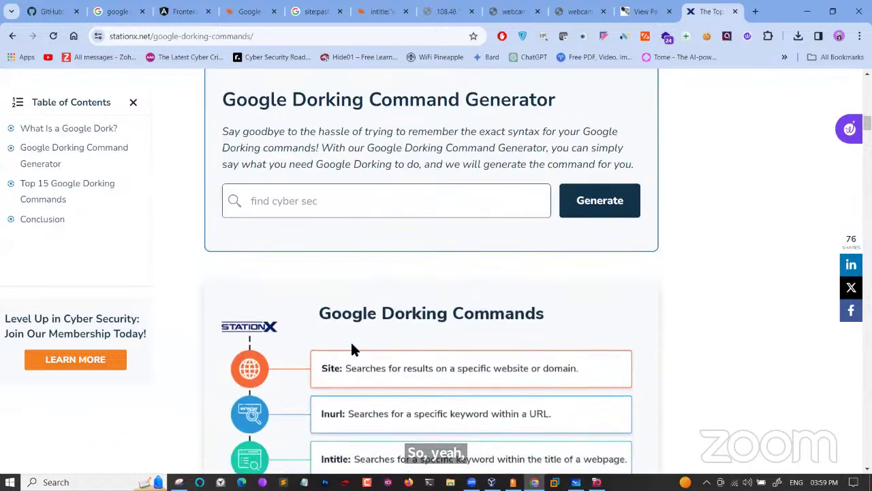
scroll(353, 348, down, 1)
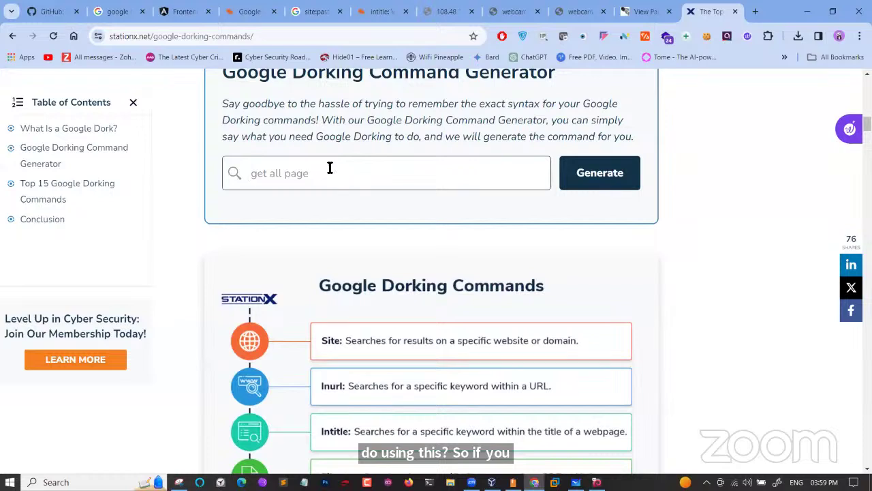
Generate a dork for 'password' in the command generator and highlight the resulting URL
click(330, 168)
text(password)
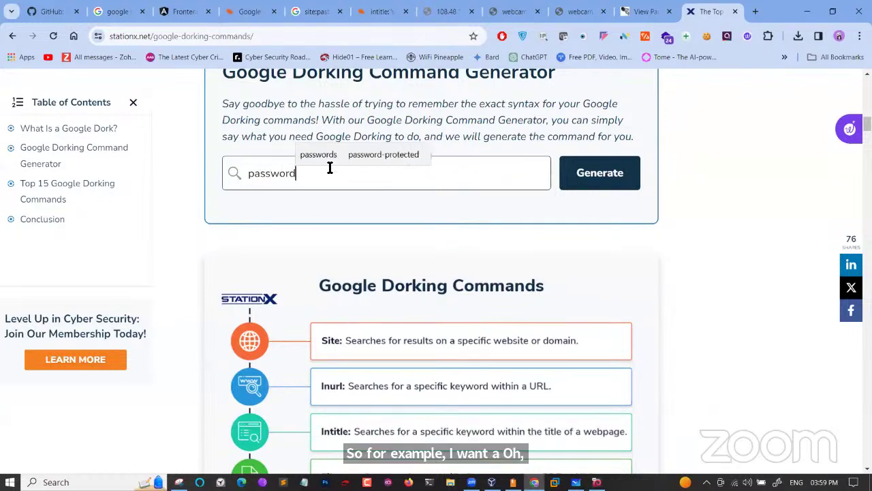
key(Return)
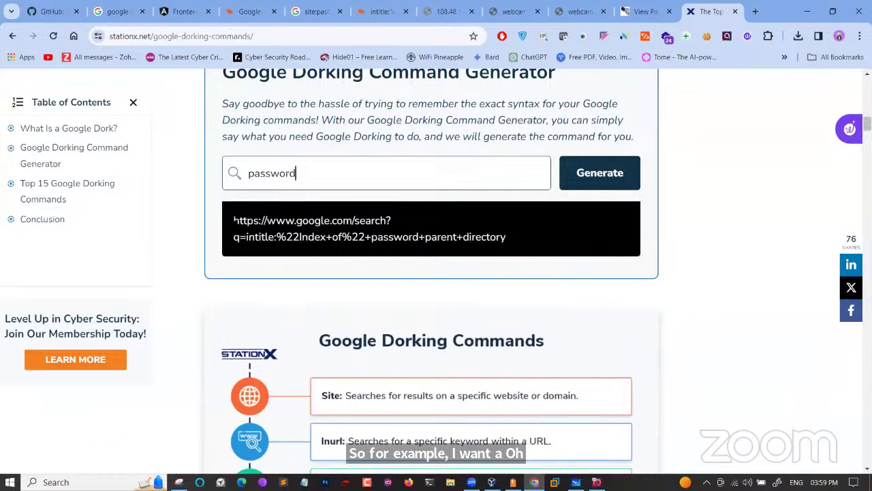
drag(234, 220, 505, 236)
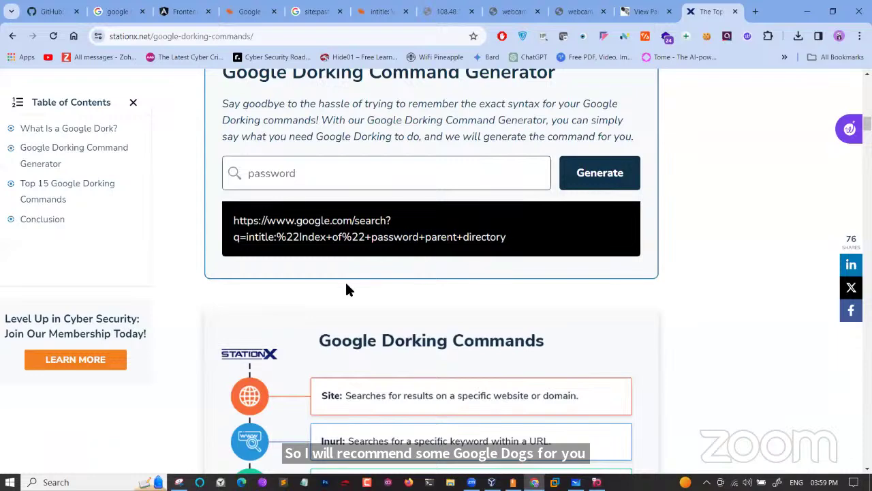
scroll(346, 290, down, 3)
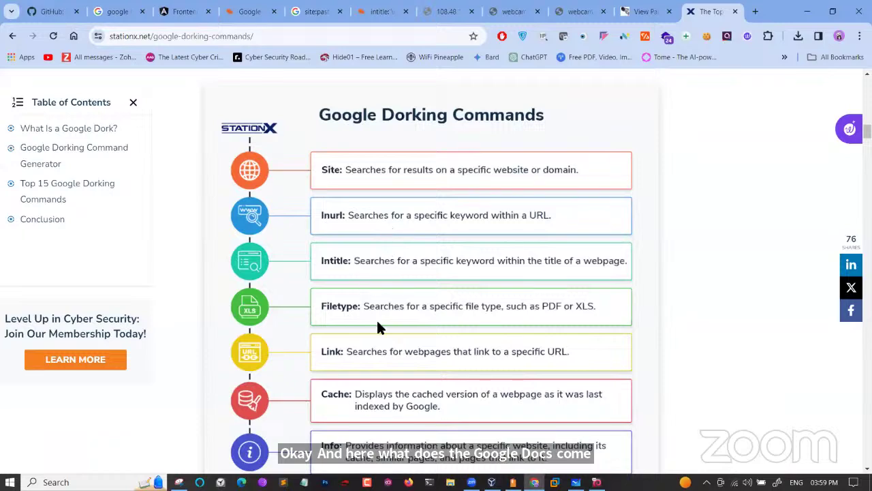
Close the signup popup and scroll down to the Allintitle command example
scroll(377, 320, down, 1)
scroll(362, 352, down, 4)
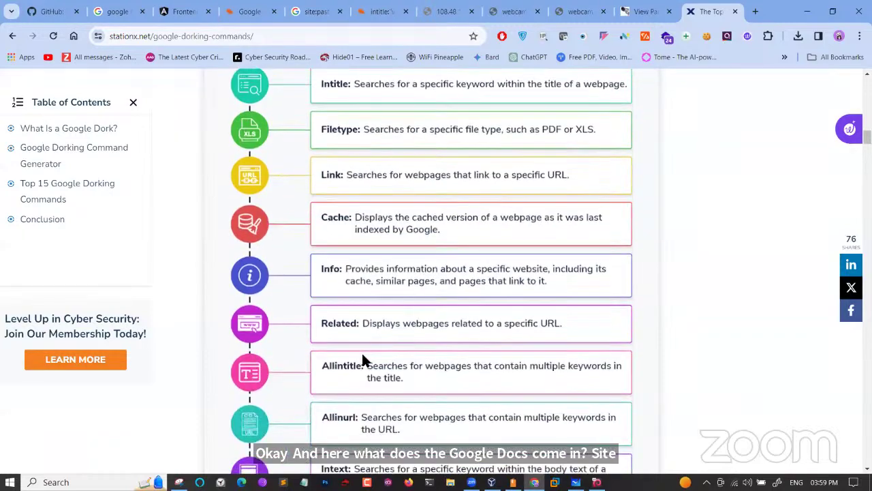
scroll(363, 359, down, 1)
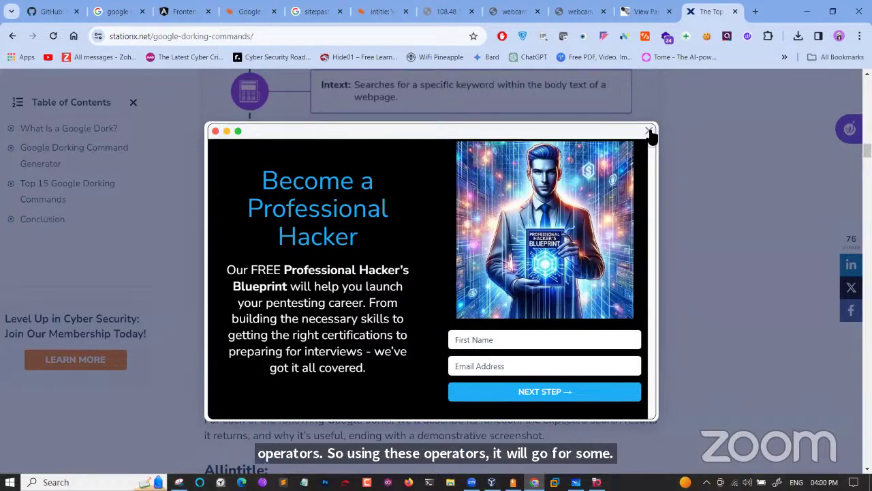
click(649, 132)
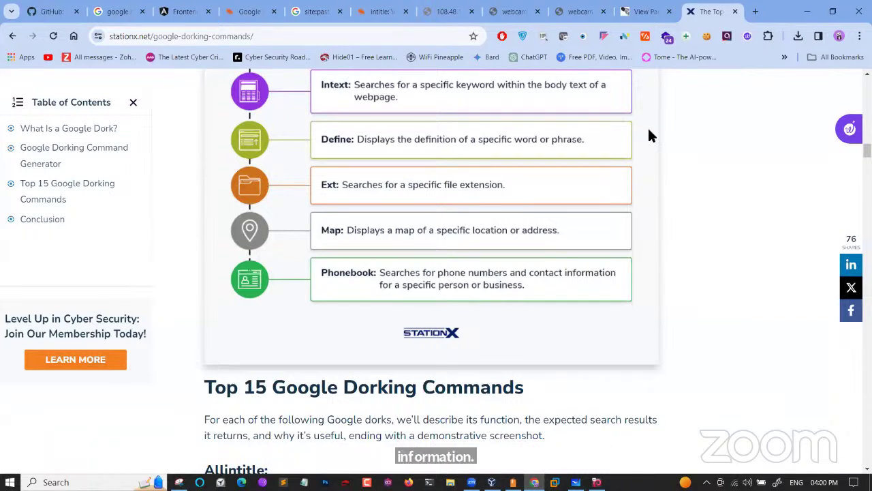
scroll(312, 321, down, 3)
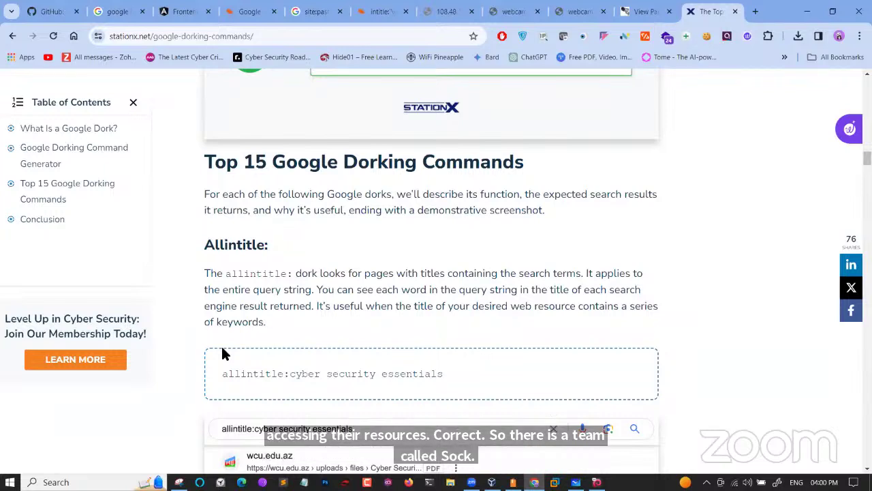
Search Google for 'soc' in a new tab, then view and close an image preview
click(757, 12)
text(so)
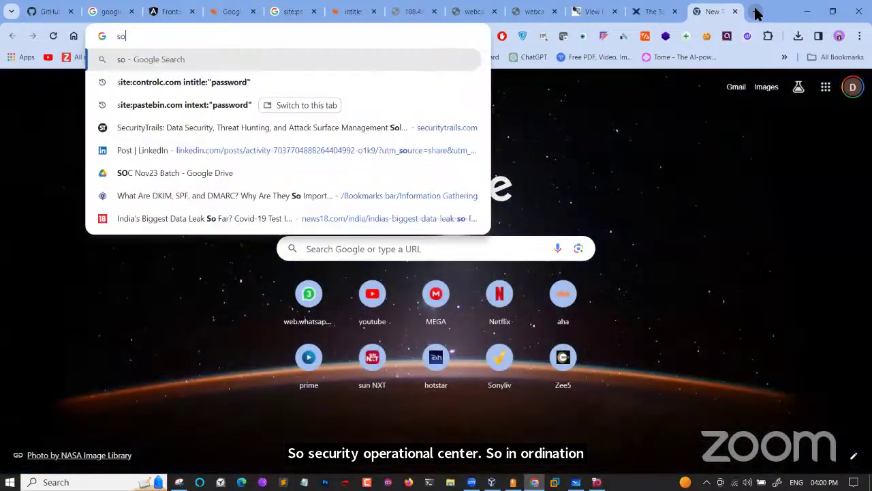
text(c)
key(Return)
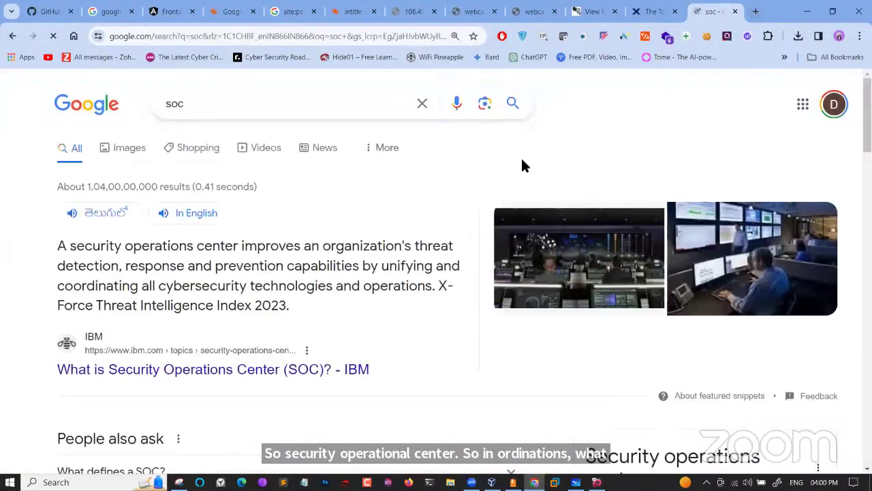
click(706, 245)
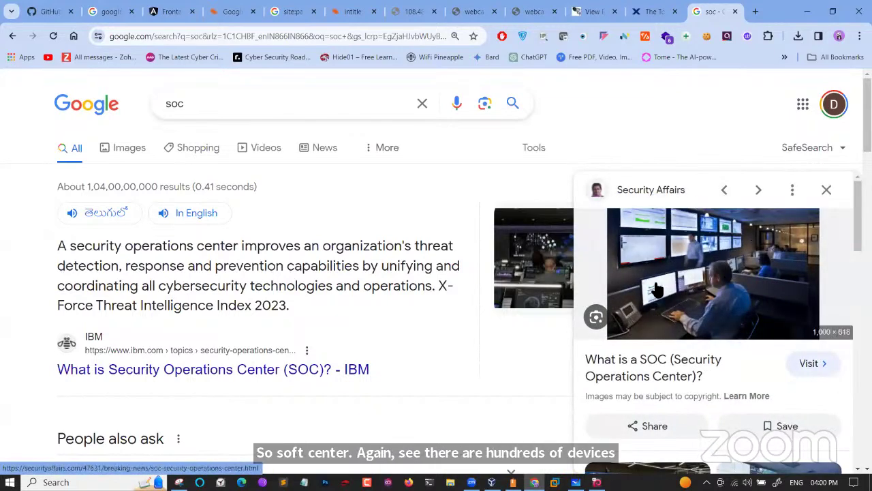
click(827, 191)
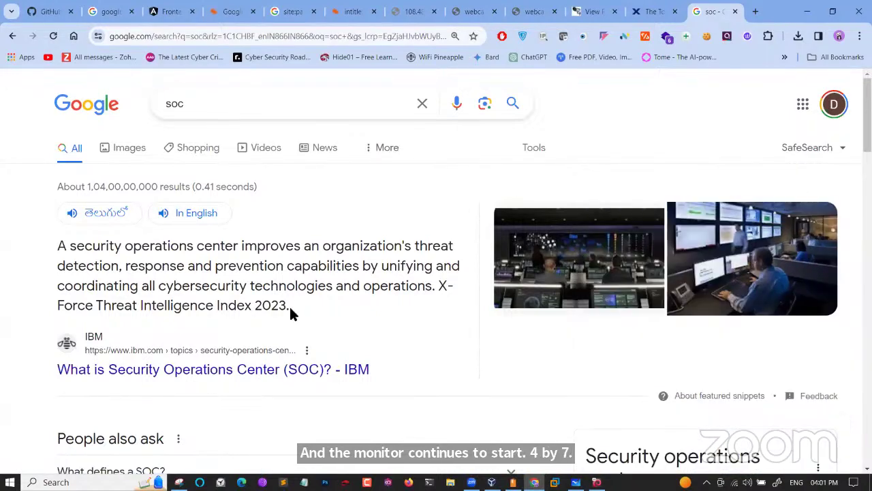
Highlight the security operations center definition in the snippet and knowledge panel
drag(289, 304, 45, 247)
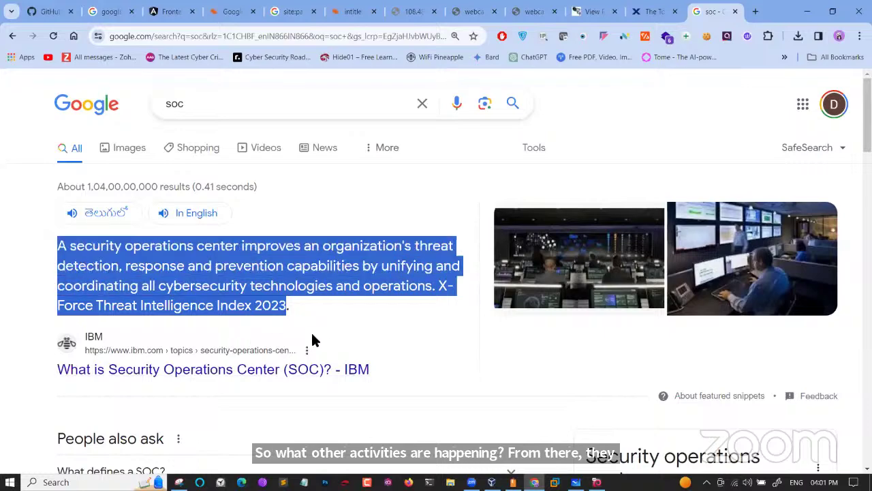
scroll(317, 339, down, 4)
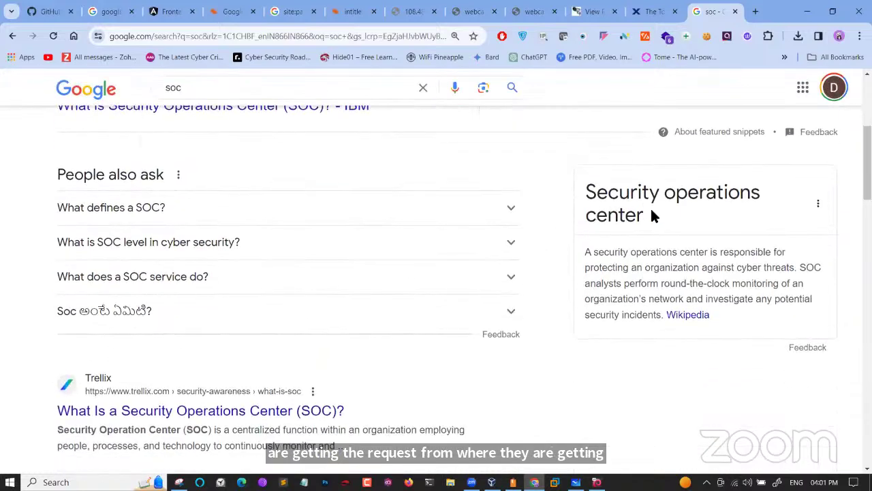
drag(644, 216, 600, 220)
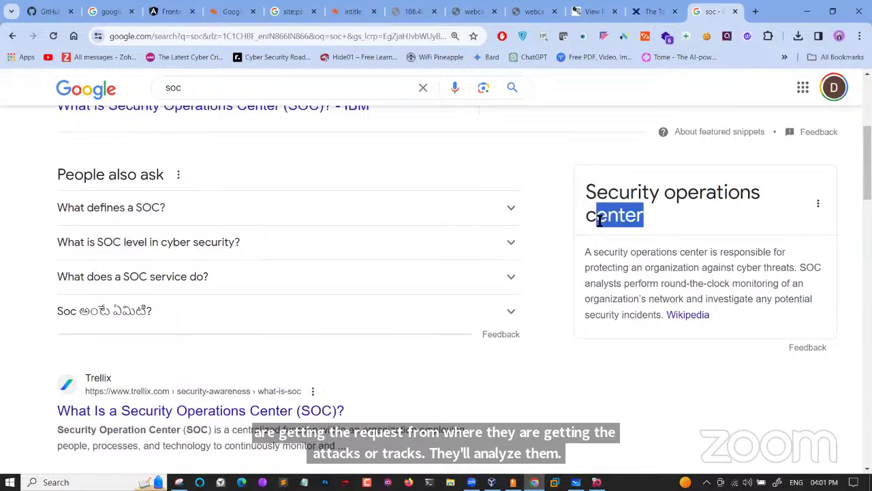
drag(590, 268, 720, 297)
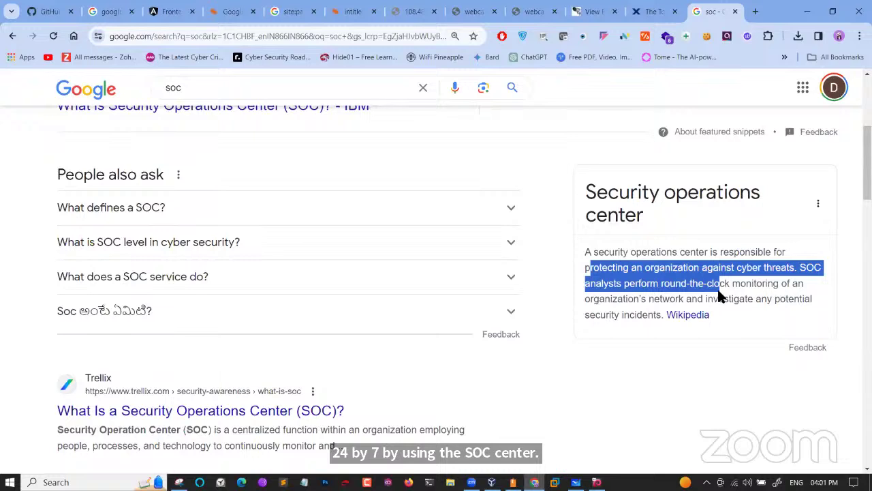
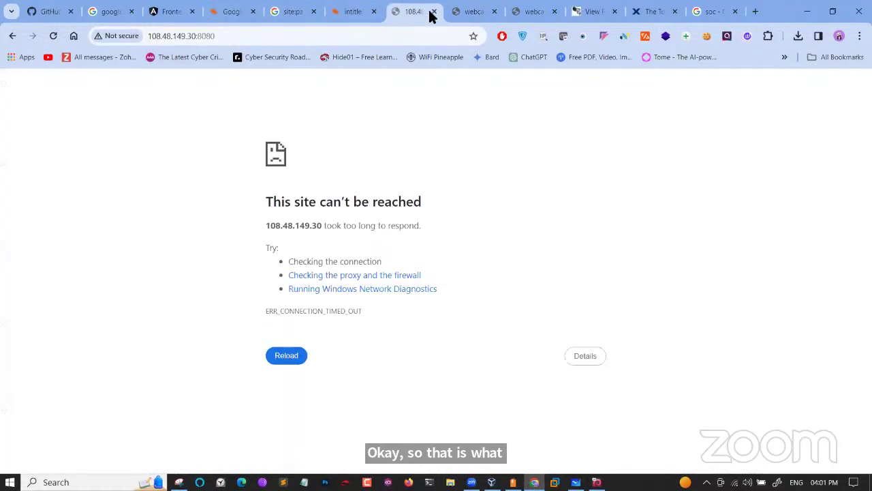
Close the camera, map, article, SOC, pastebin and webcamXP dork tabs, then start a new tab
click(434, 12)
click(435, 11)
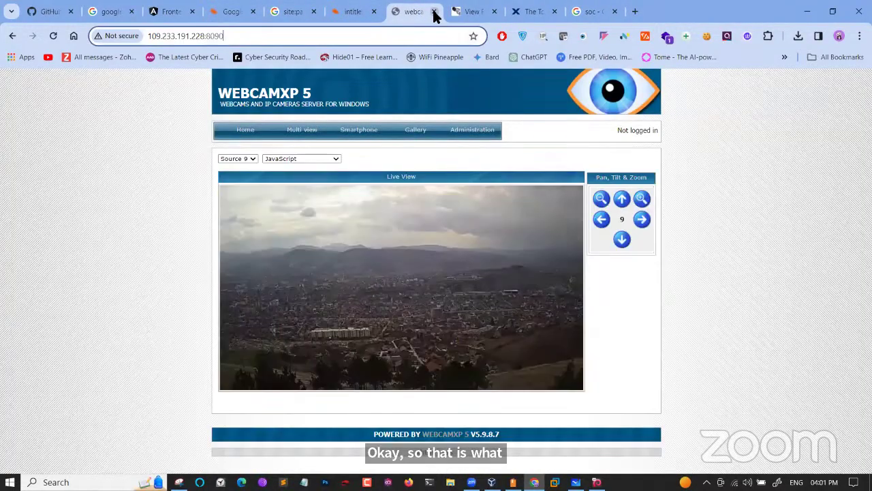
click(435, 12)
click(434, 12)
click(434, 12)
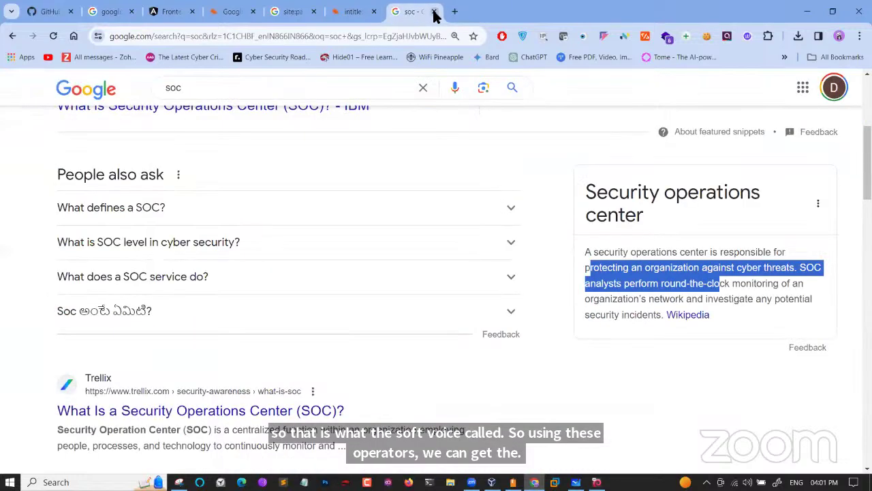
click(434, 13)
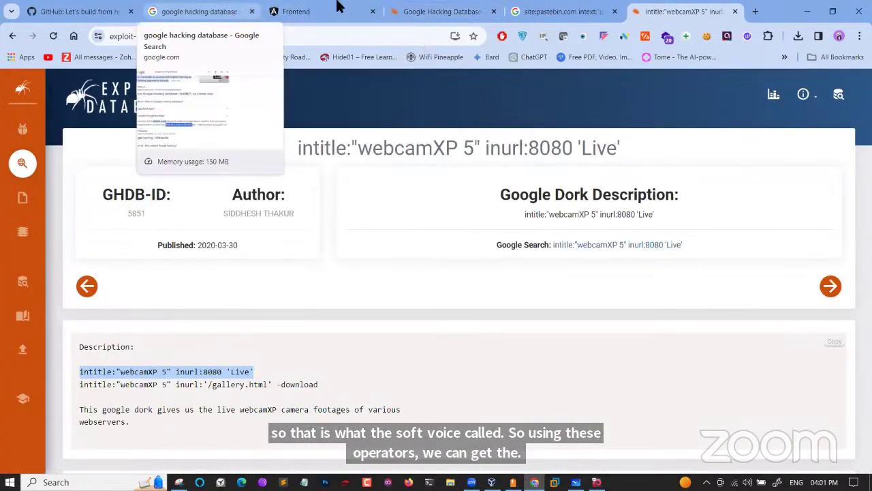
click(615, 12)
click(616, 13)
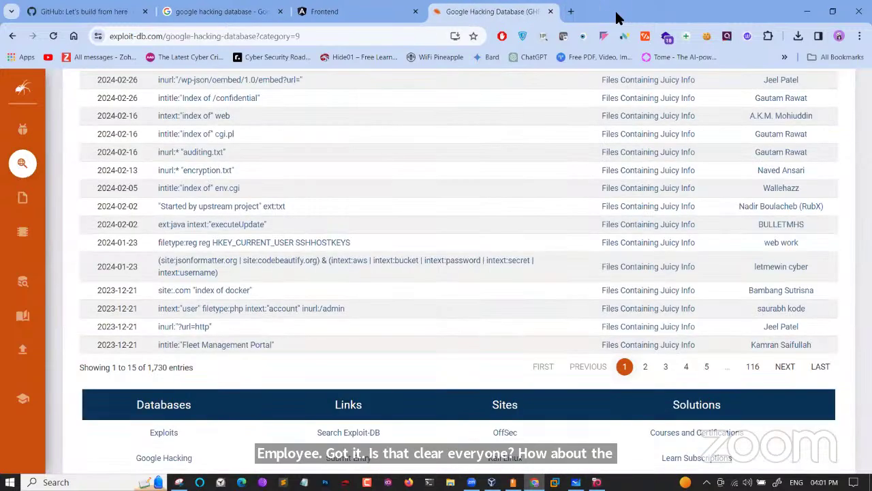
click(572, 13)
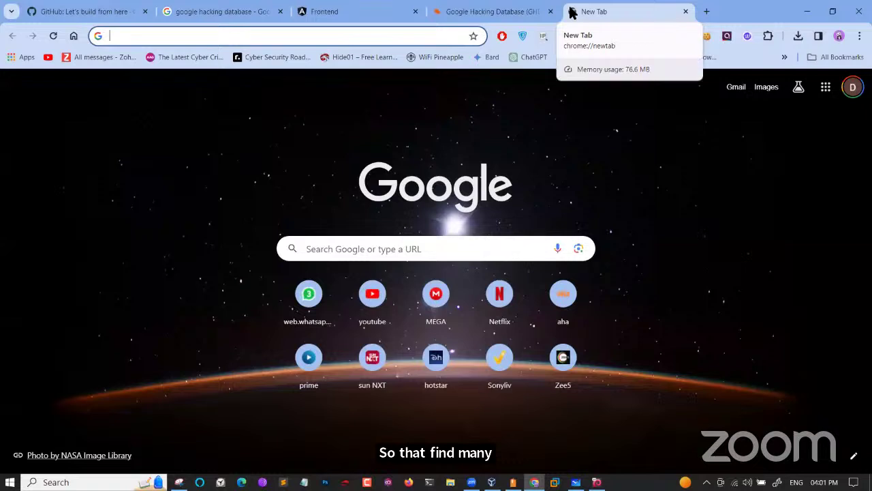
Search 'python site:drive.google.com' and open the first course result in a new tab
text(python )
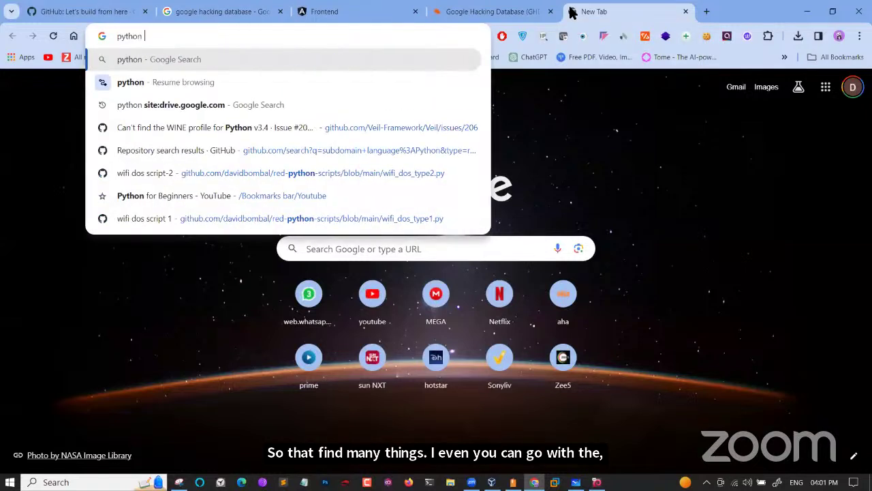
text(site:)
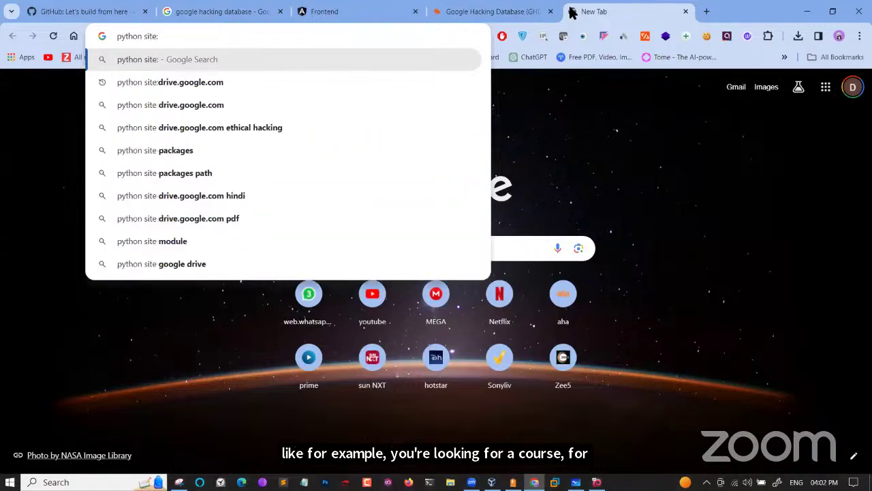
click(369, 84)
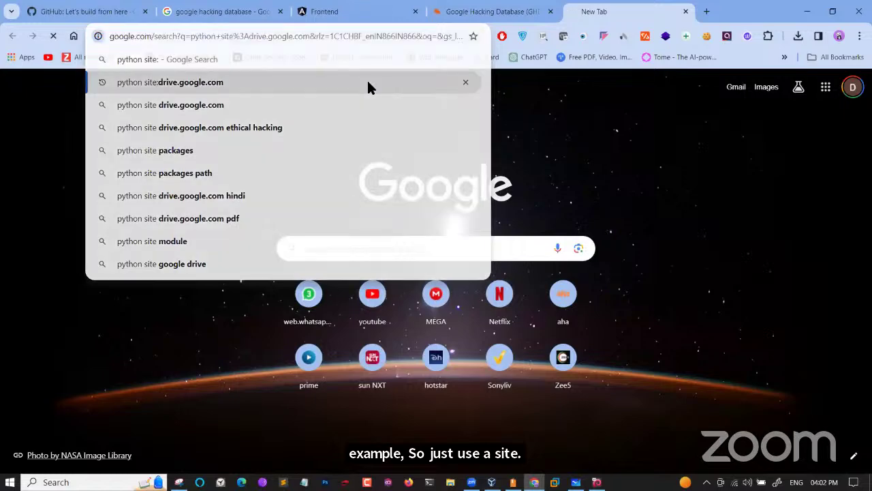
right_click(132, 292)
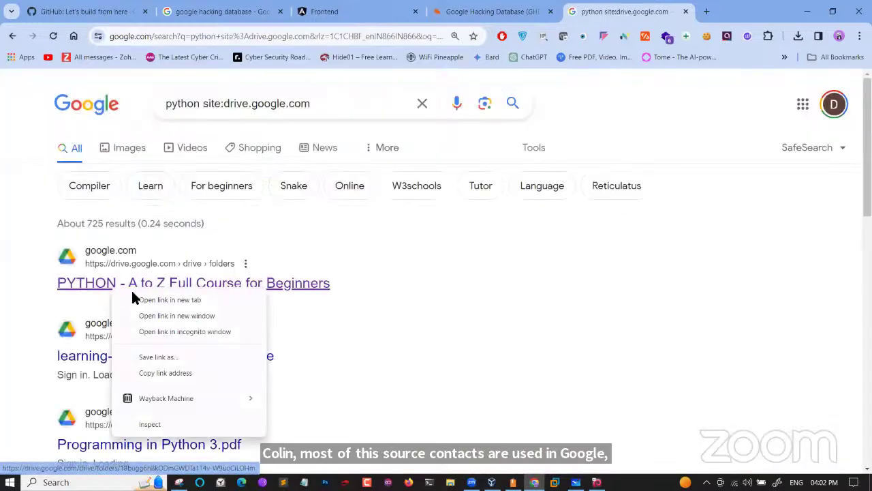
click(141, 295)
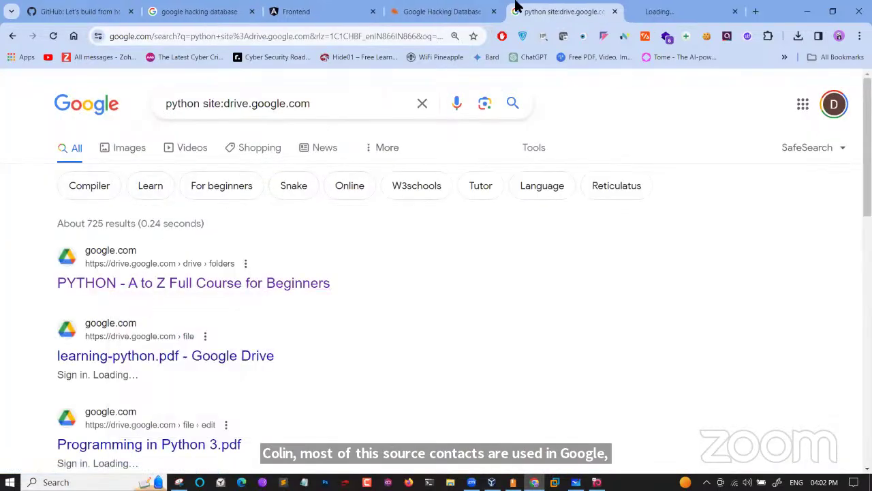
Open the course's 01 Introduction folder, then return to the search results
click(691, 10)
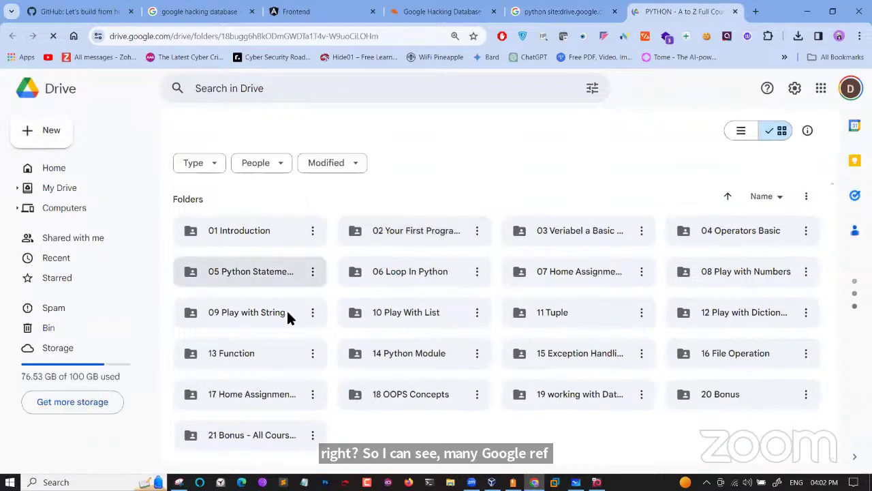
click(259, 231)
double_click(259, 231)
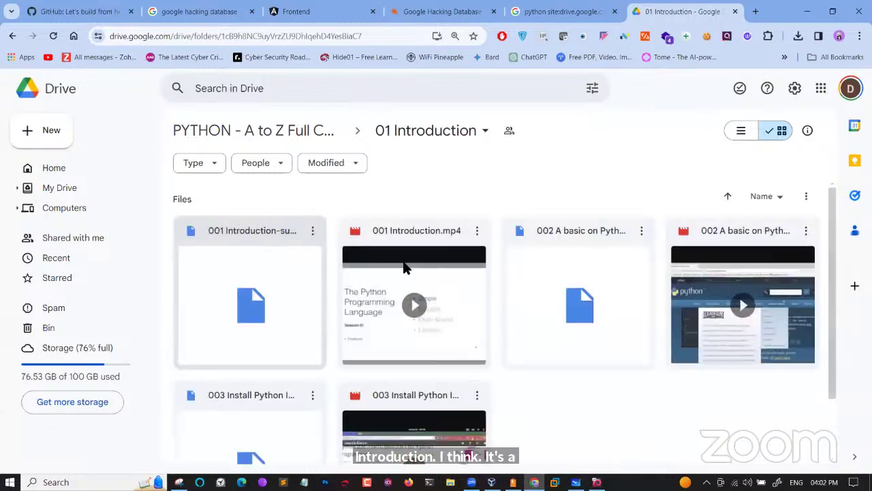
click(521, 11)
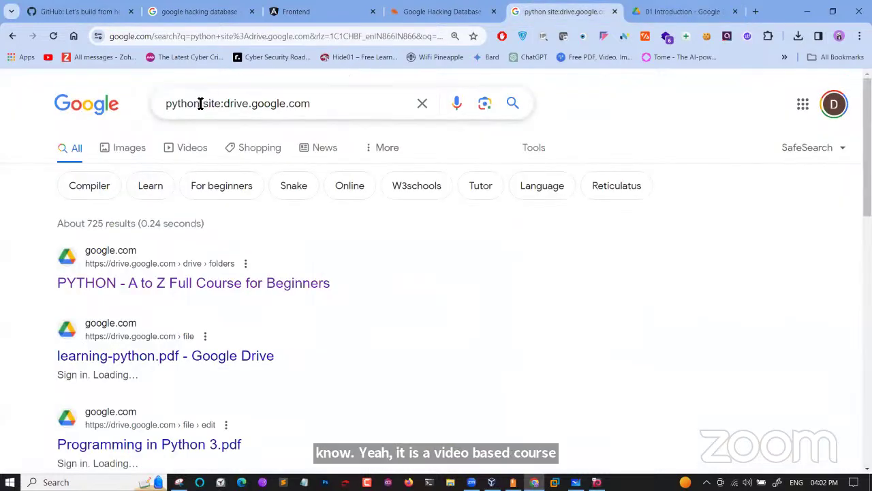
Change the query to 'c++ site:drive.google.com', open the eBOOK C and C++ PROGRAMMING folder and go back
drag(198, 103, 164, 109)
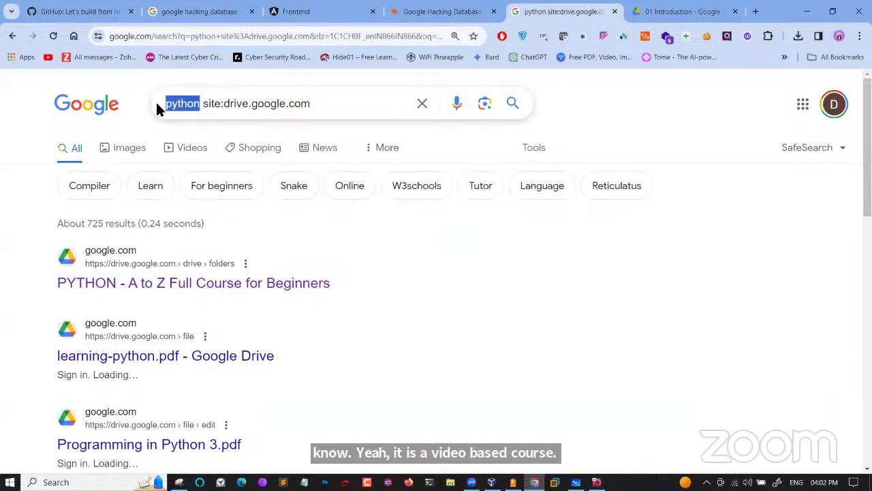
text(c++)
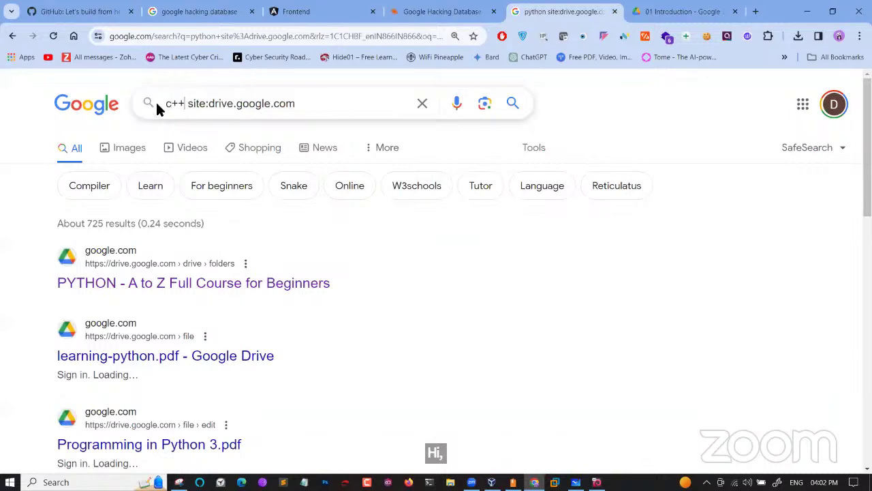
key(Return)
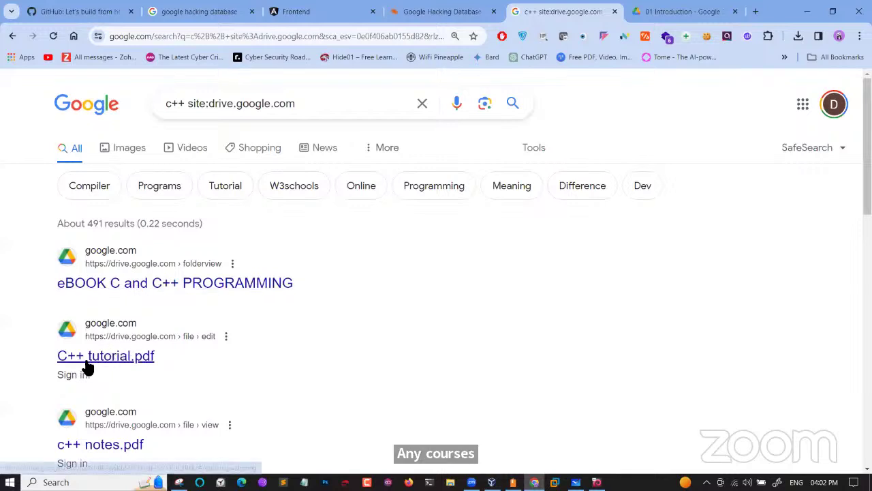
click(187, 283)
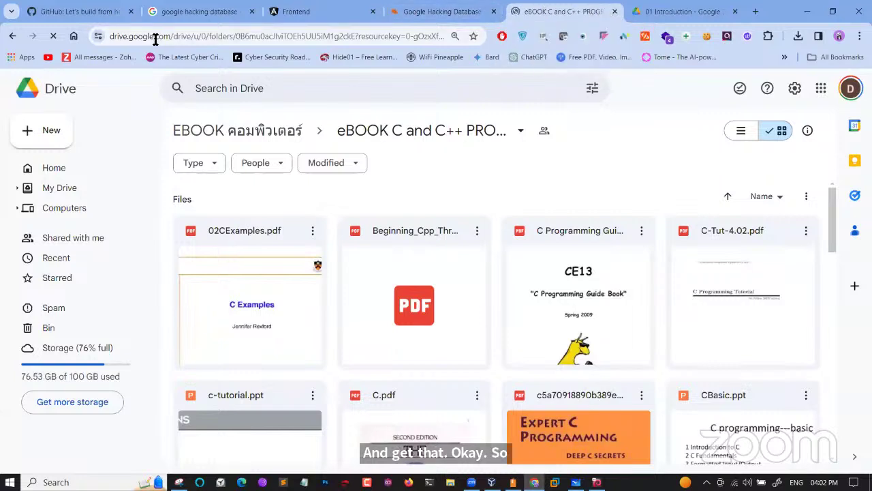
click(12, 36)
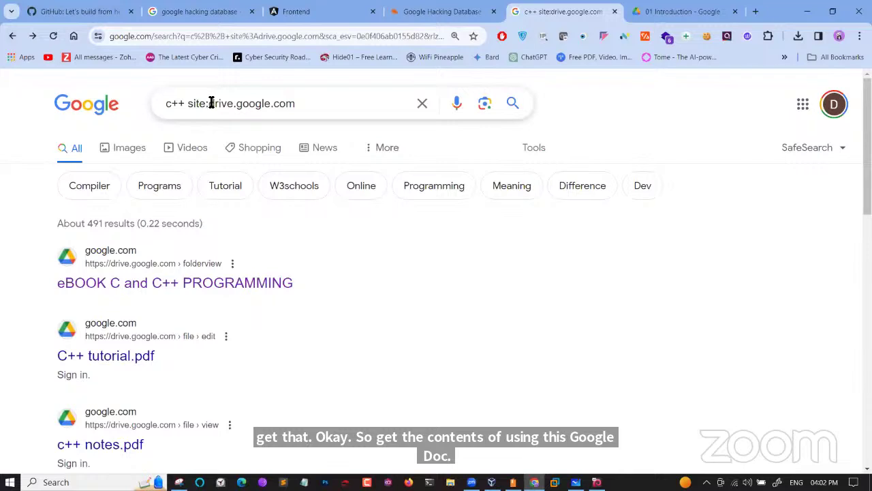
Search C++ without 'site:', skim the results, then close the search and 01 Introduction tabs
drag(206, 100, 188, 101)
key(BackSpace)
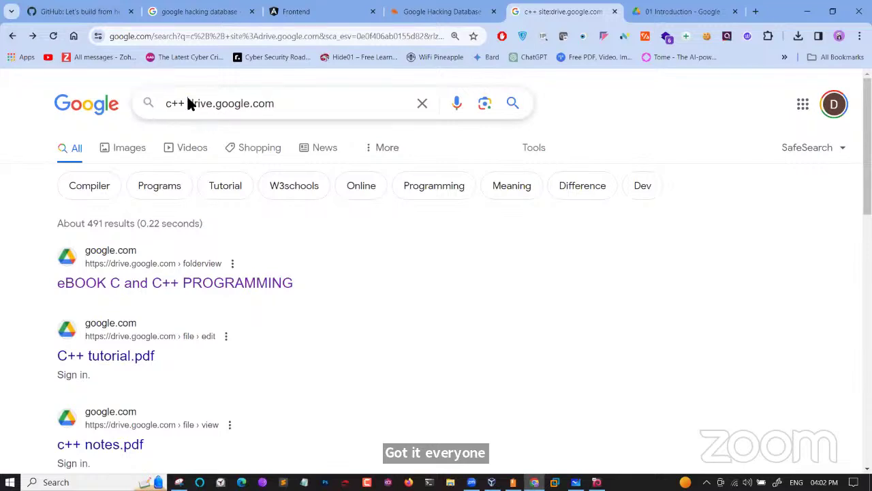
key(Return)
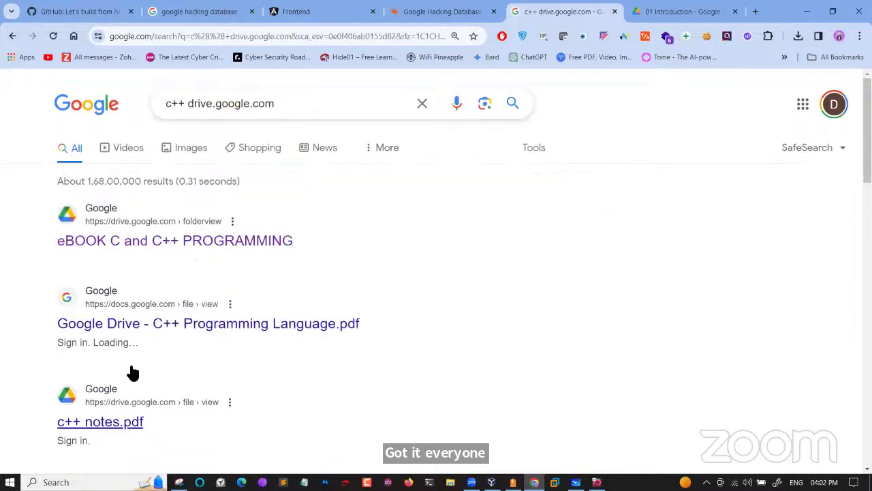
scroll(116, 407, down, 4)
scroll(116, 407, down, 8)
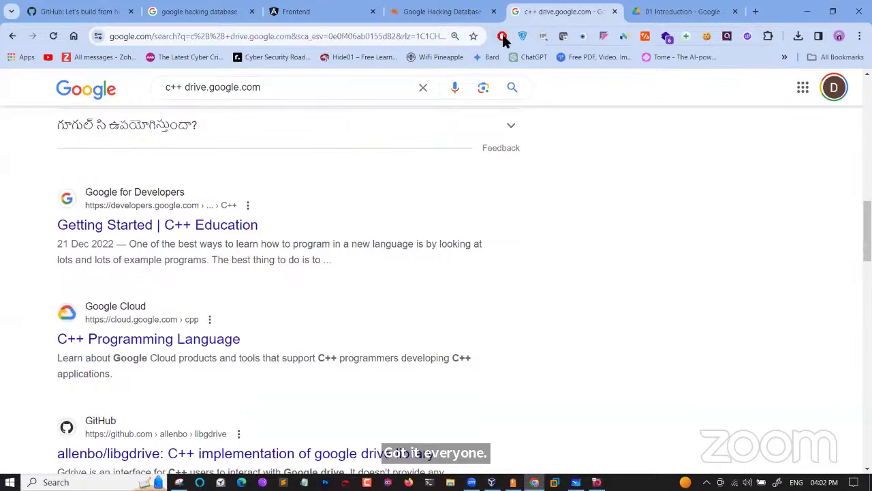
click(615, 11)
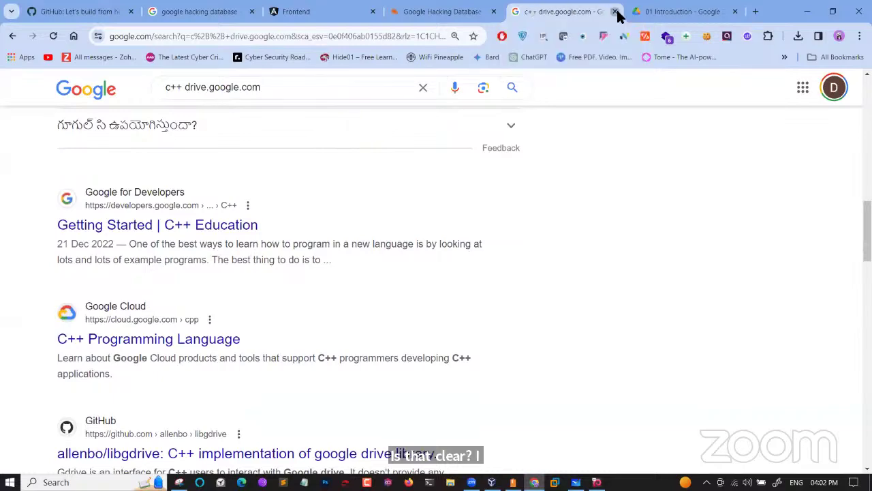
click(615, 11)
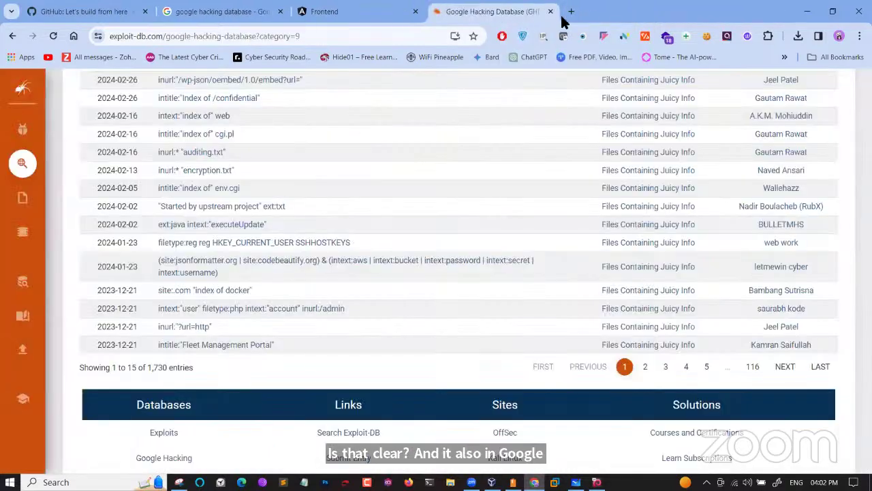
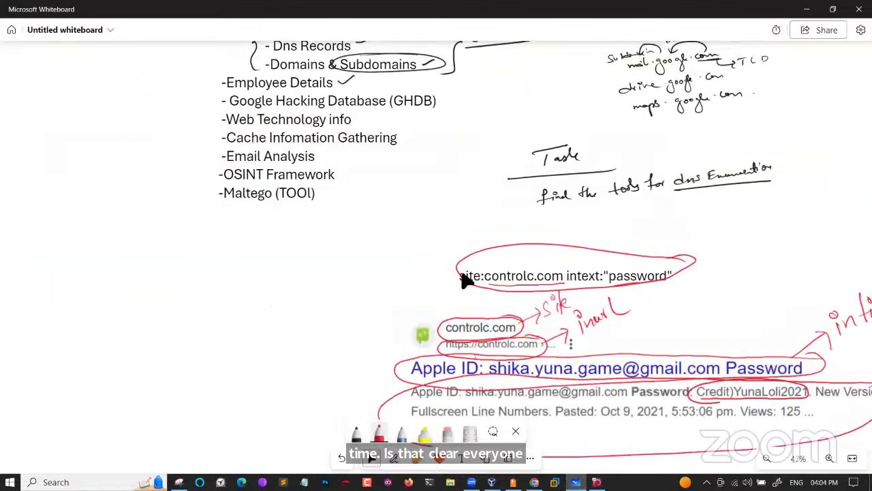
Tick Google Hacking Database (GHDB) and Web Technology info with red check marks, then return to Chrome
drag(386, 282, 252, 317)
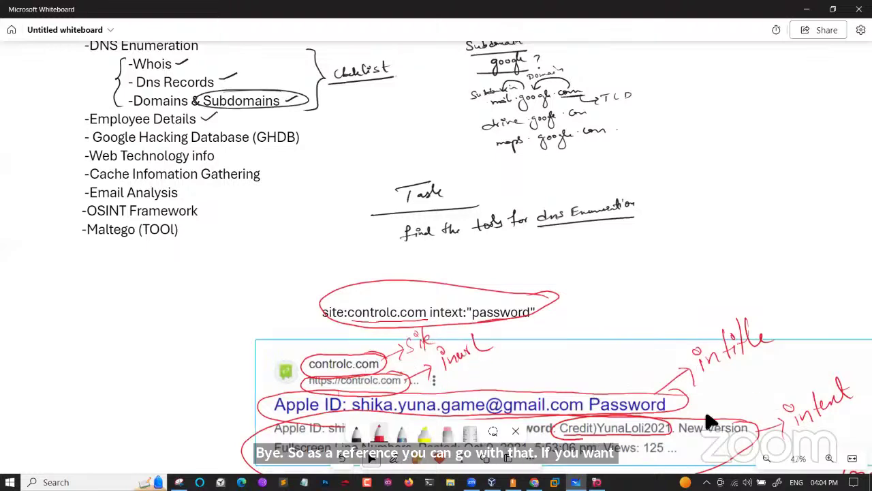
scroll(765, 220, up, 4)
scroll(765, 220, left, 4)
scroll(436, 259, up, 2)
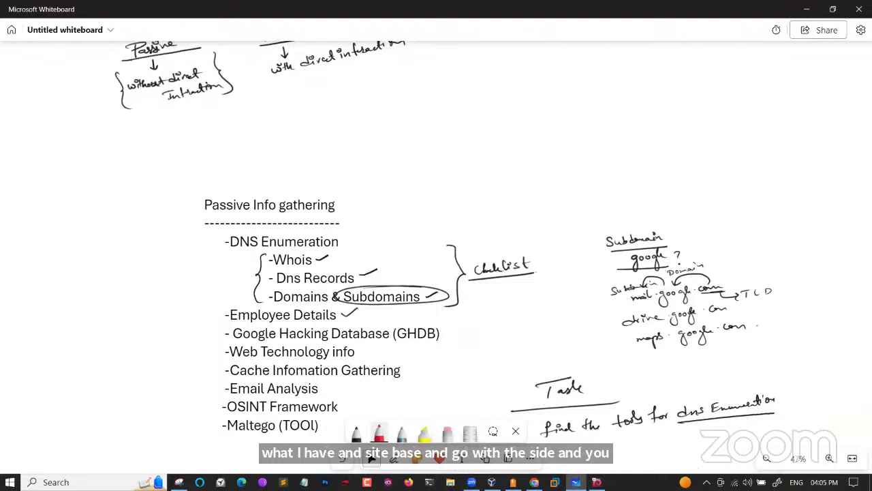
drag(447, 325, 473, 317)
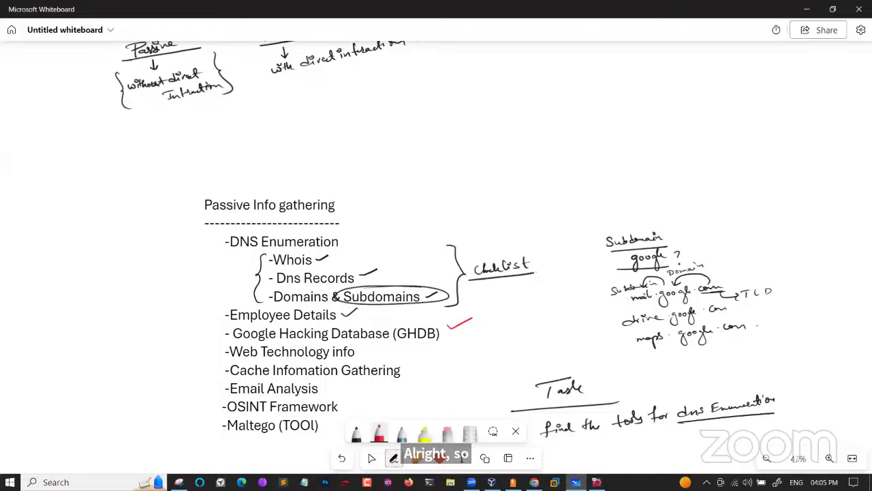
drag(363, 353, 388, 350)
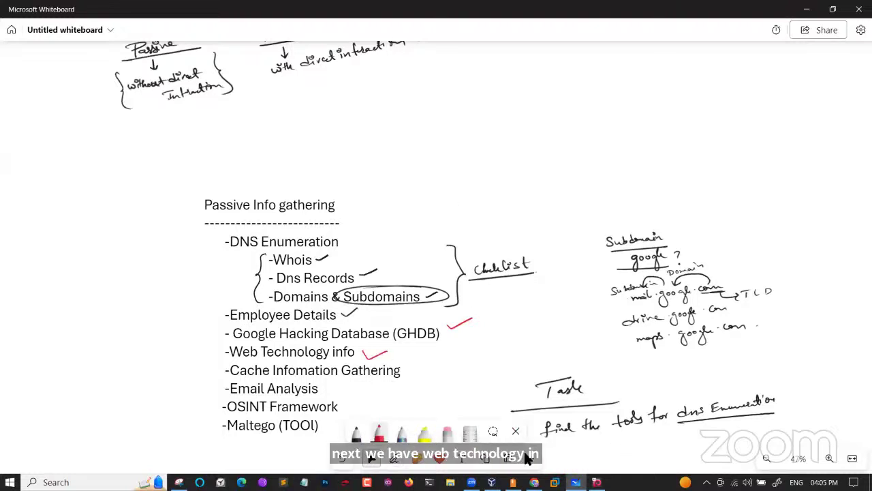
key(alt+Tab)
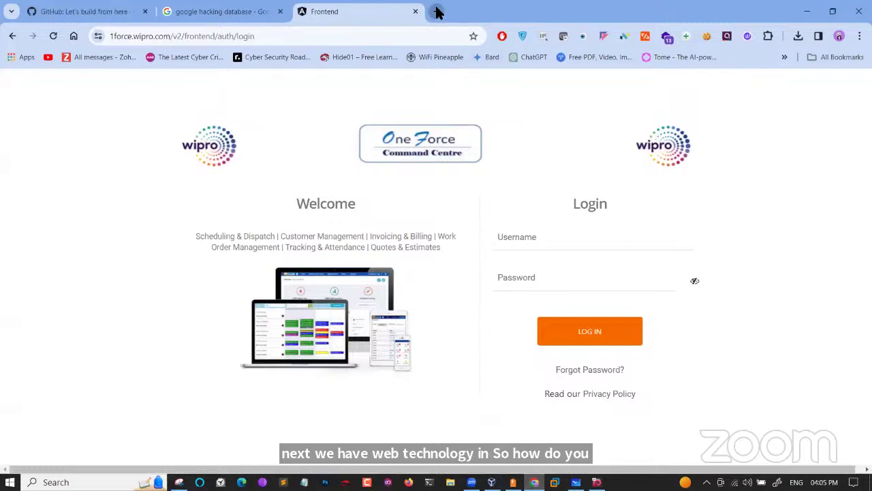
Open a new tab and close the GitHub, google hacking database and Frontend tabs
click(437, 11)
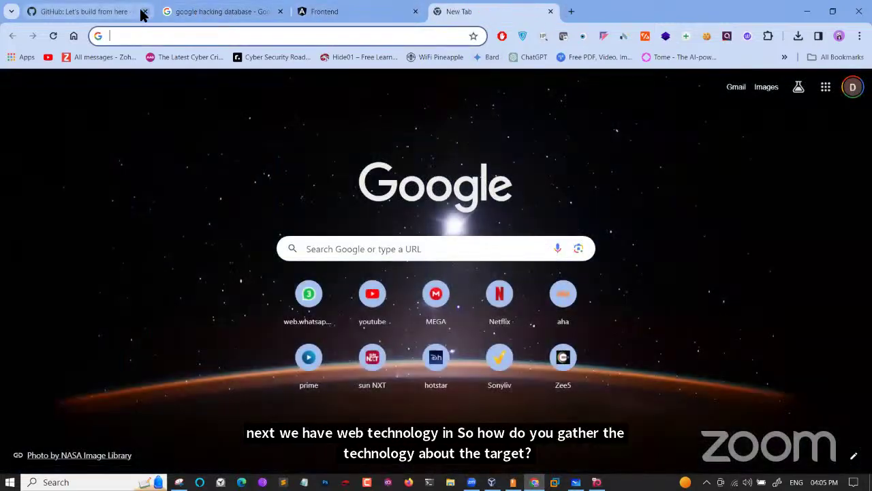
click(145, 11)
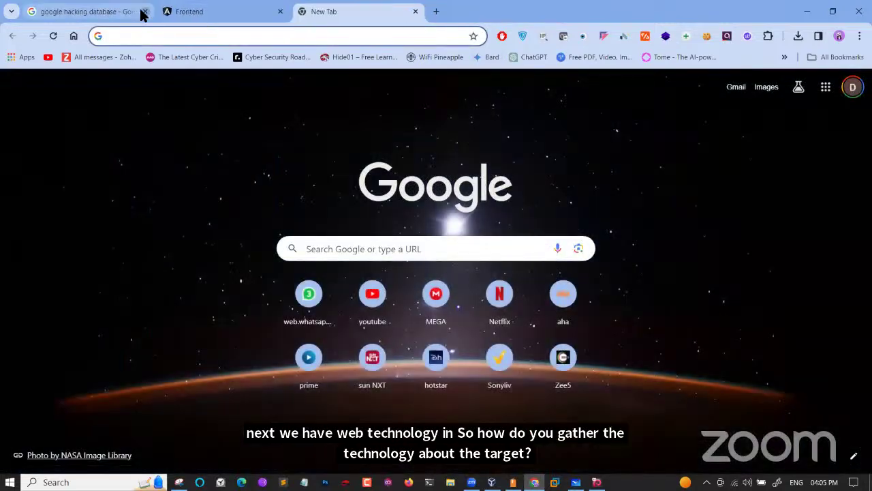
click(145, 11)
click(144, 11)
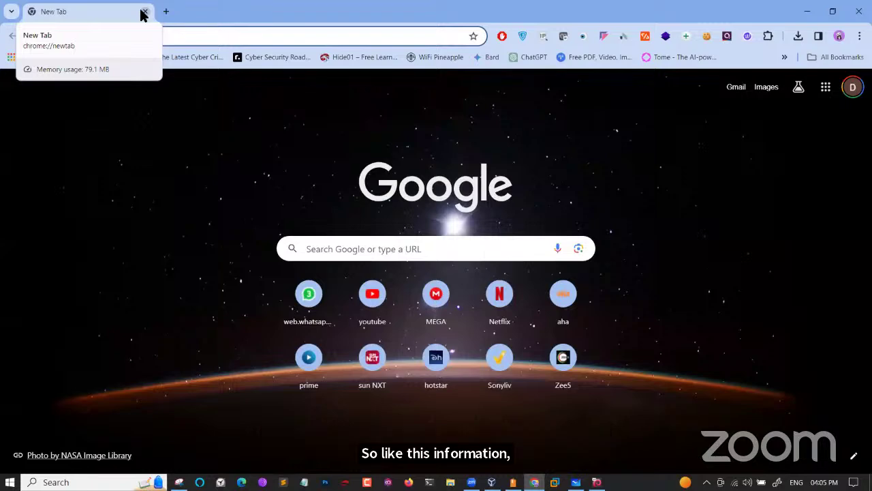
Search Google for 'wappalyzer' from the new tab
click(169, 40)
text(way)
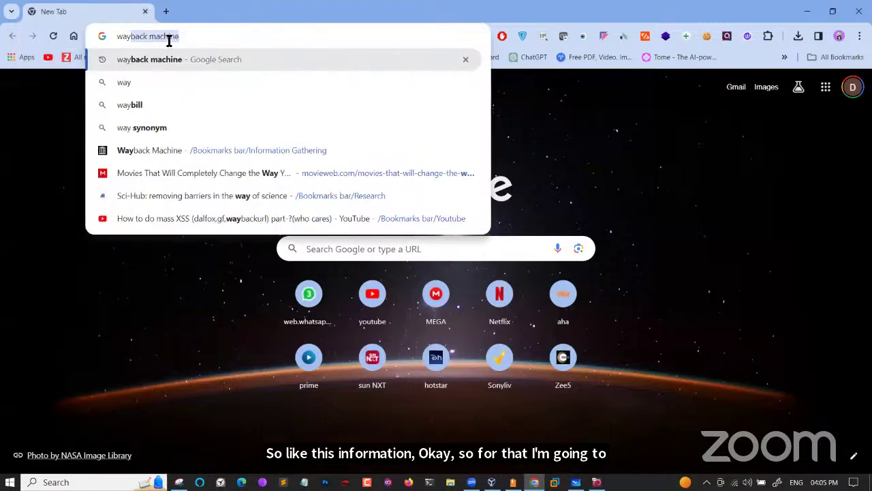
text(p)
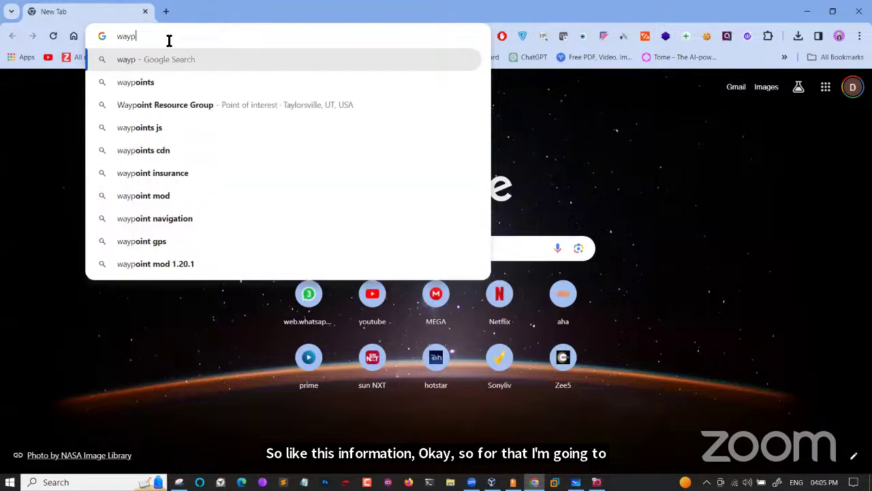
key(BackSpace)
key(BackSpace)
text(p)
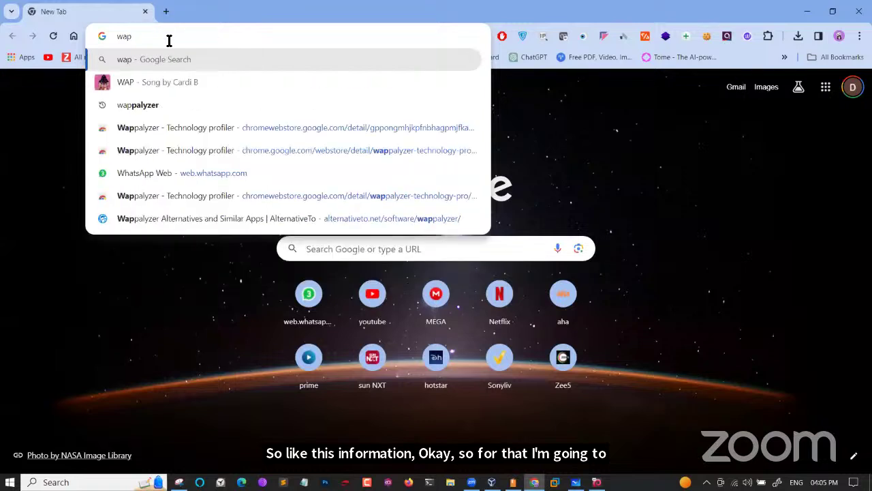
click(156, 105)
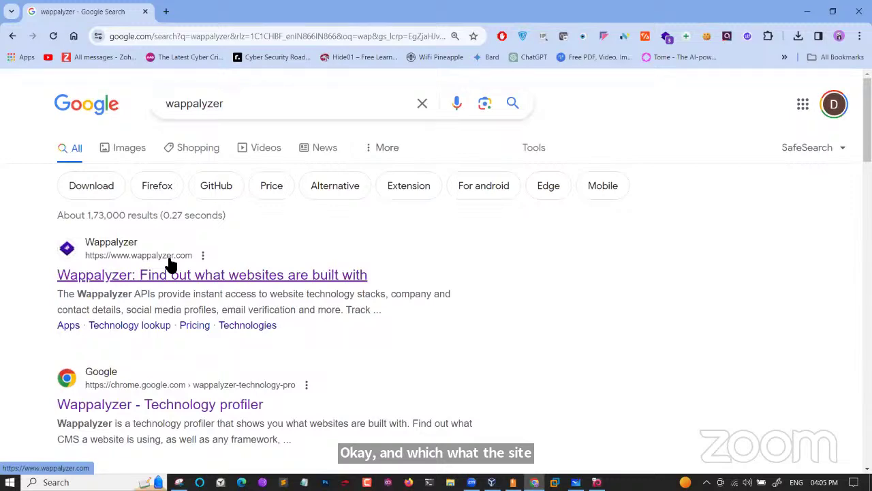
Expand 'What is the use of Wappalyzer?' and highlight that it's a technology profiler for websites
scroll(170, 264, down, 3)
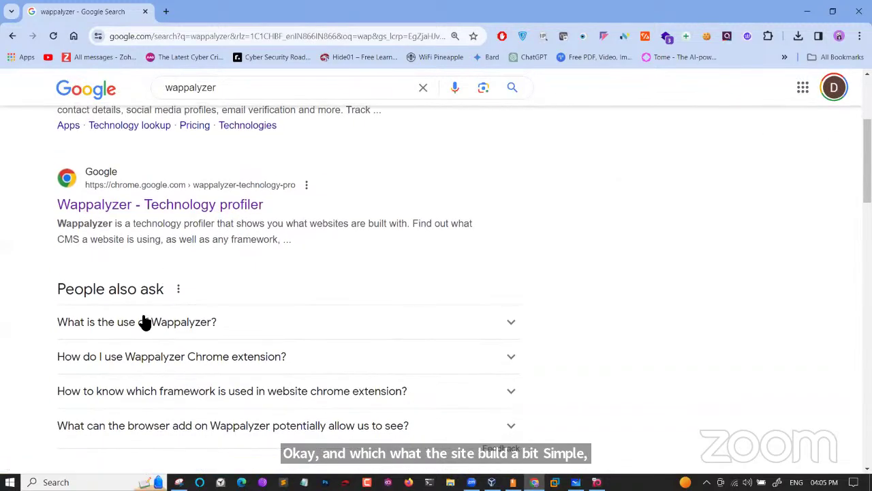
click(145, 322)
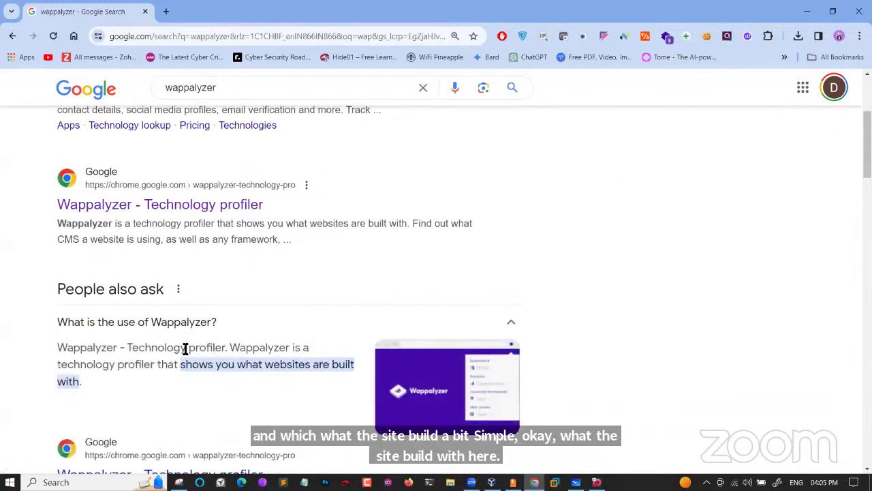
drag(138, 347, 223, 348)
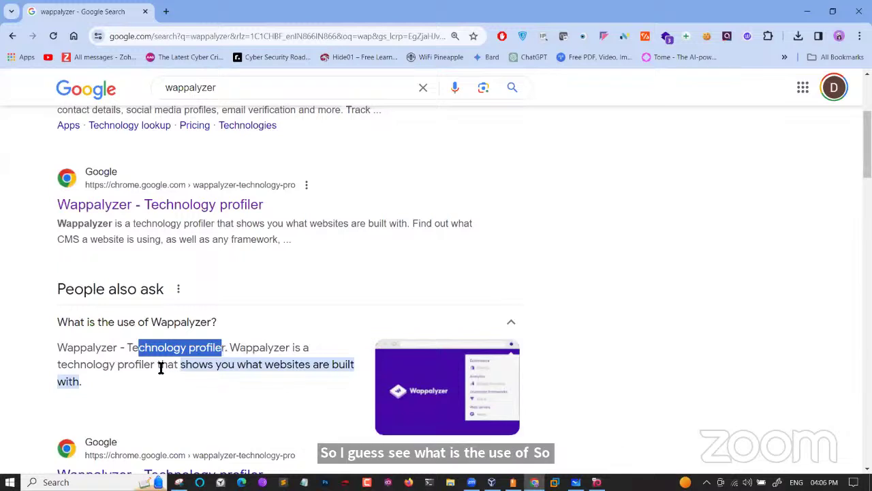
drag(159, 366, 342, 381)
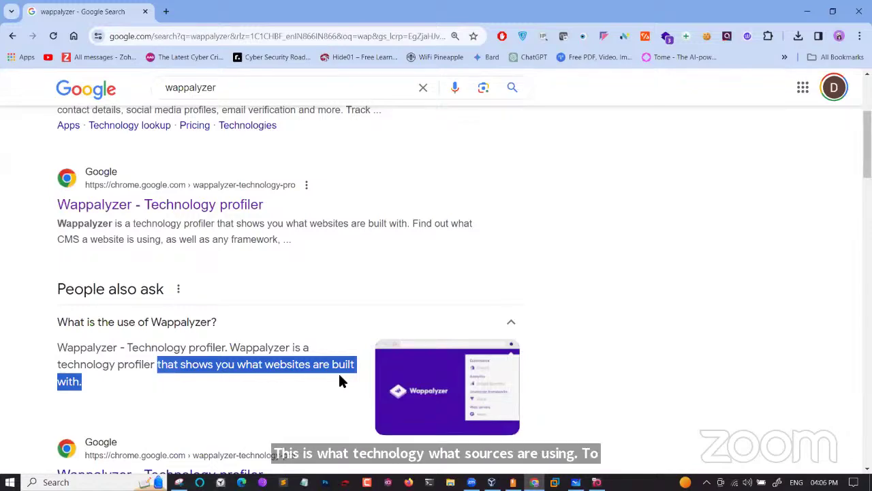
Search 'wappalyzer chrome extension' and open the Wappalyzer - Technology profiler store page
scroll(338, 375, up, 3)
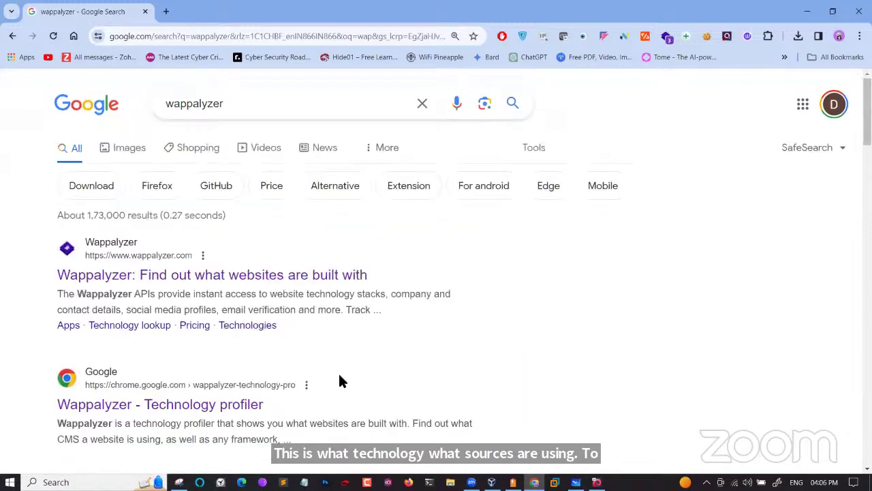
click(251, 107)
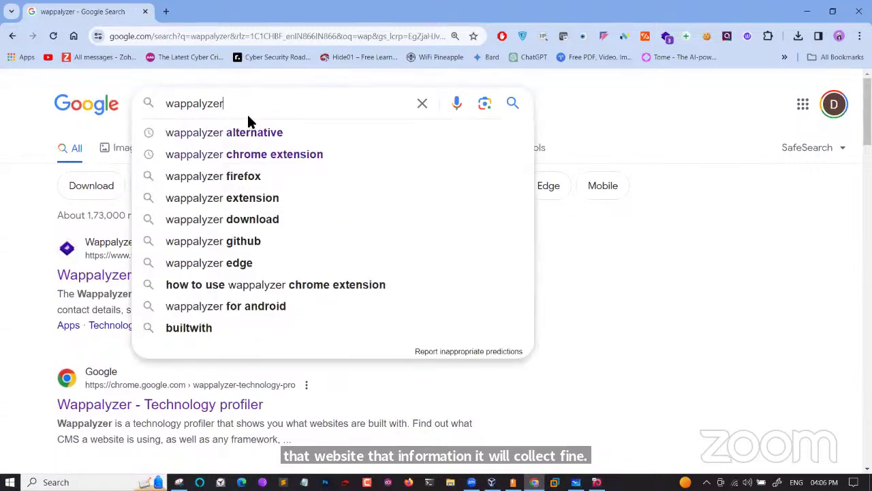
click(228, 157)
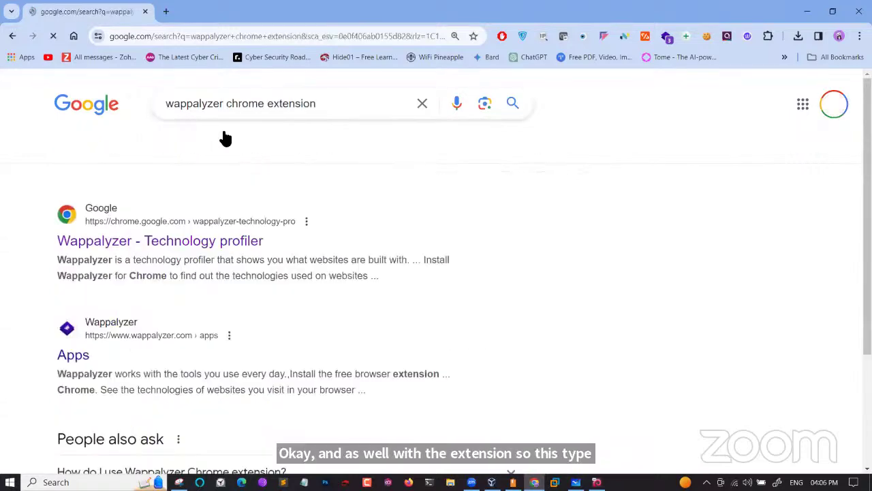
scroll(175, 211, up, 4)
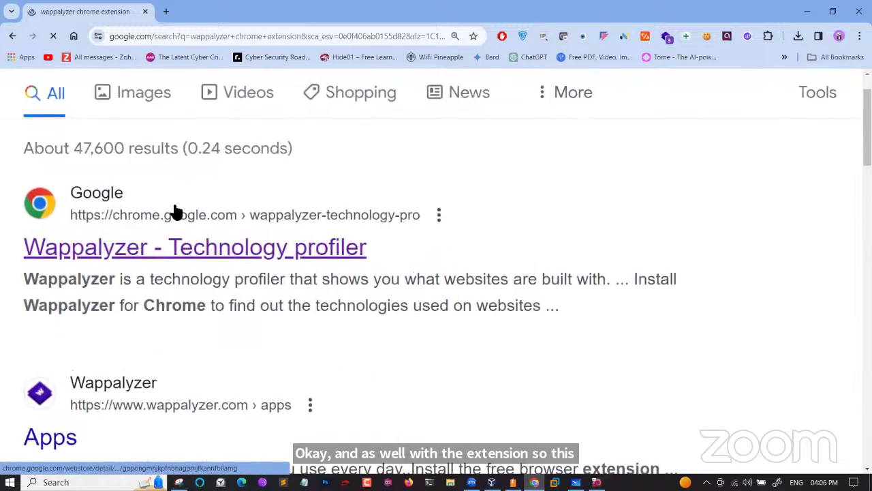
click(163, 254)
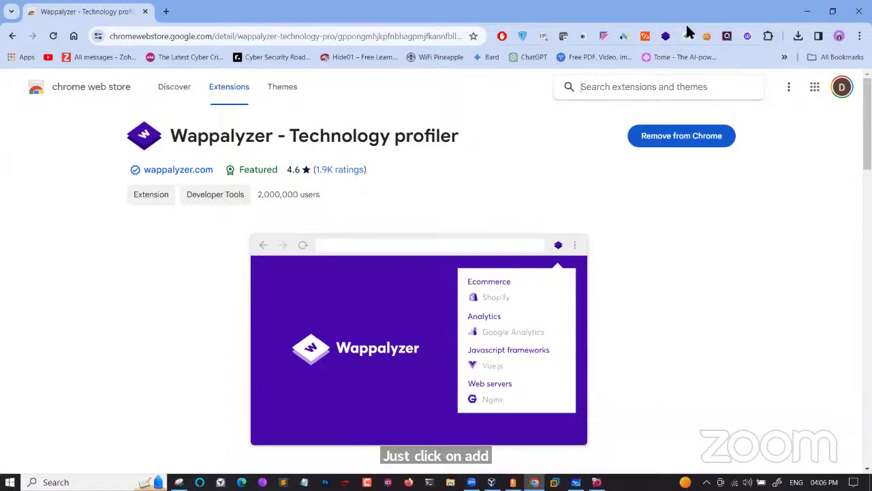
Check the Wappalyzer toolbar panel and its pin in the Extensions menu, then open a new tab
click(665, 37)
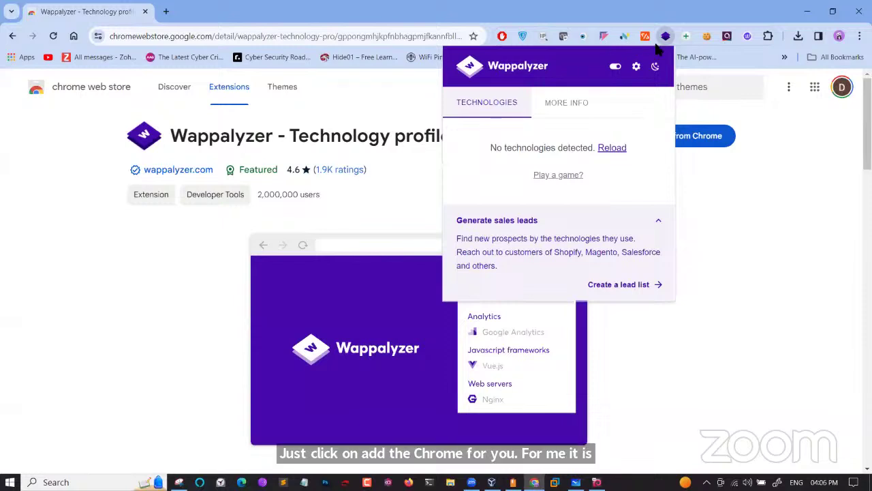
click(762, 140)
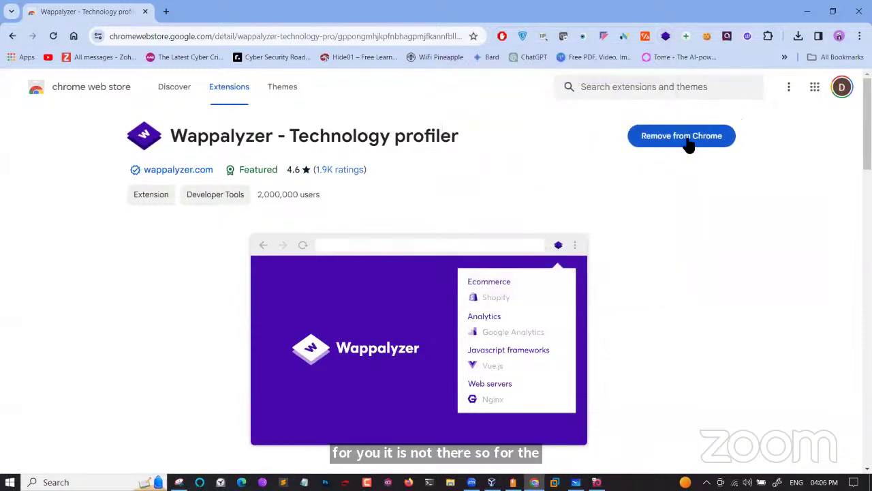
click(767, 38)
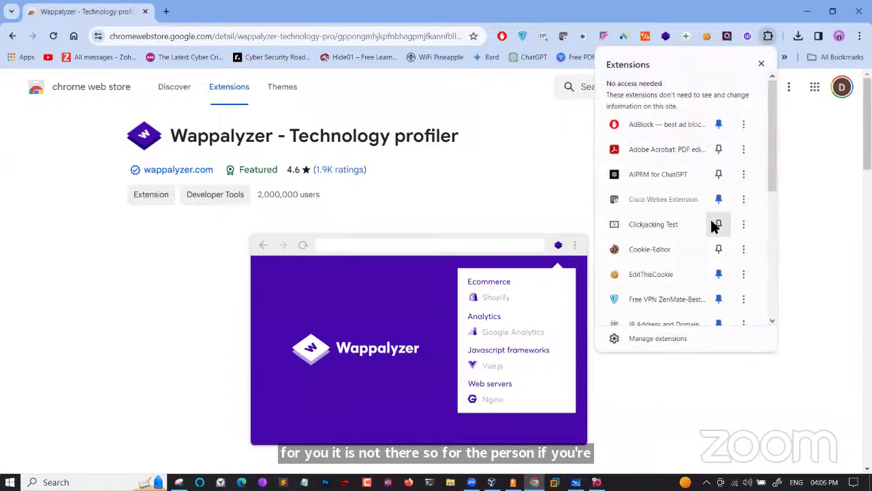
scroll(718, 280, down, 5)
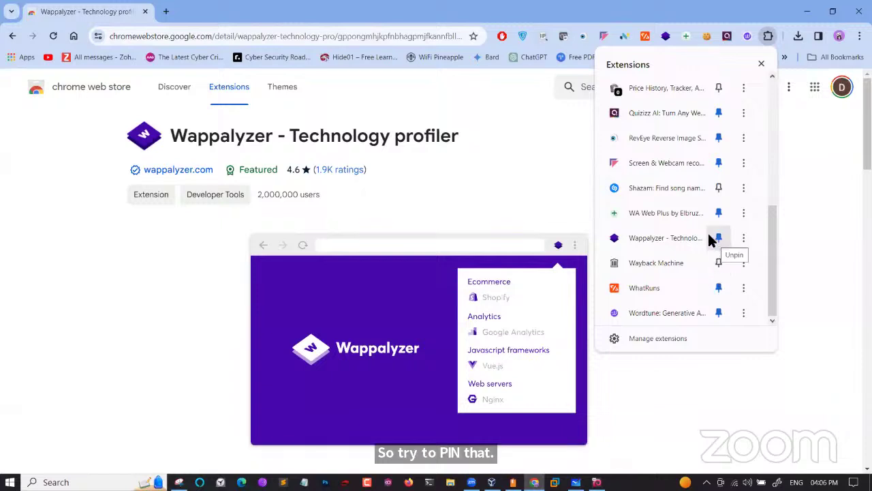
click(790, 206)
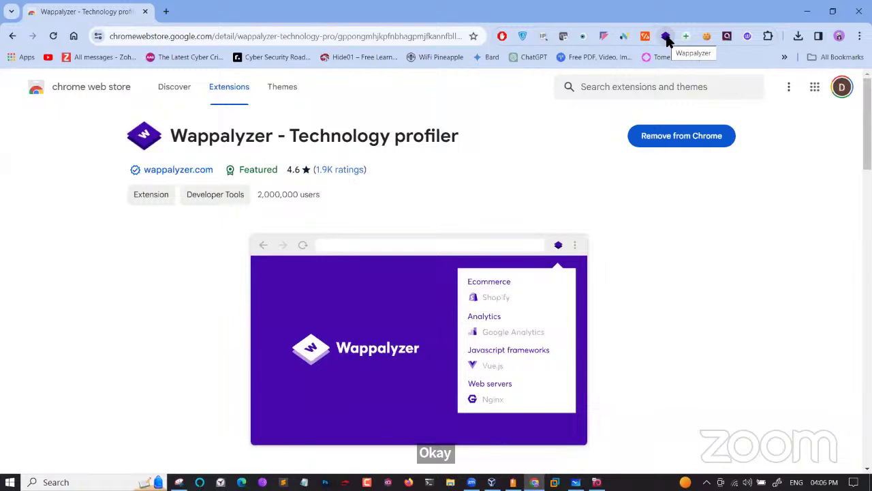
click(165, 11)
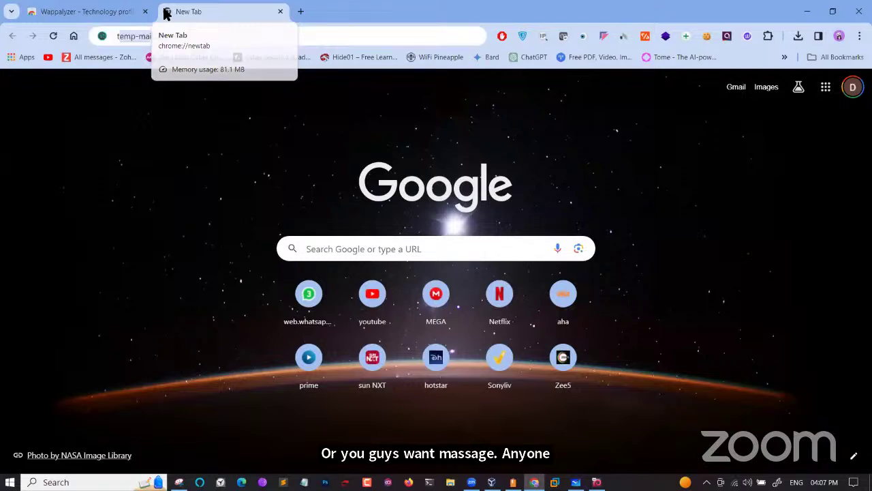
Load tesla.com and scroll through Wappalyzer's detected stack: Drupal 9, PHP, React 16.2.0, Akamai, Varnish
text(tesla.com)
key(Return)
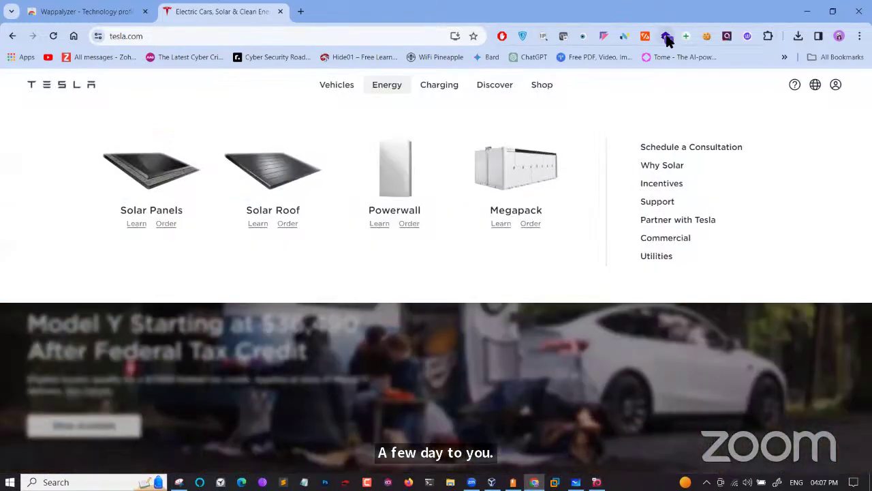
click(666, 37)
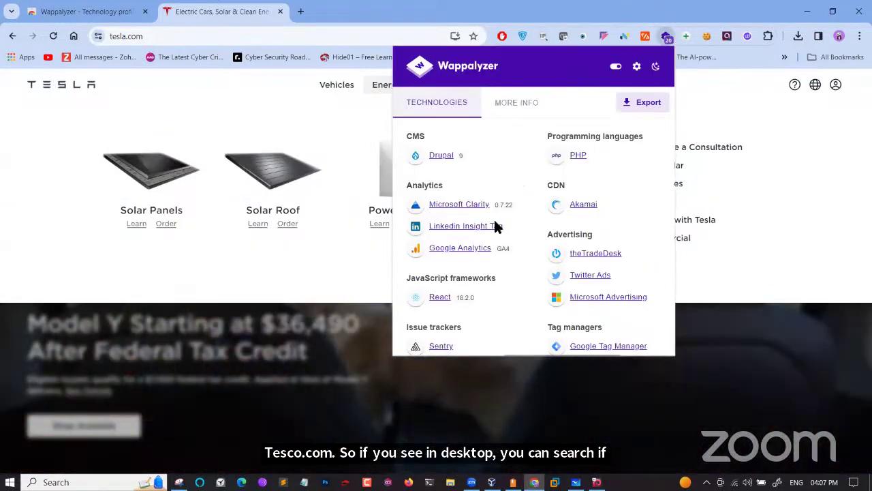
scroll(498, 228, down, 1)
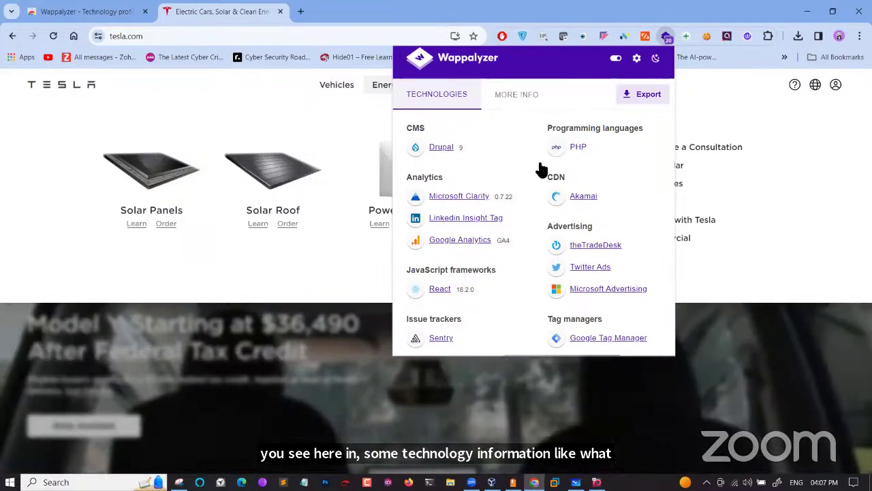
scroll(492, 259, down, 1)
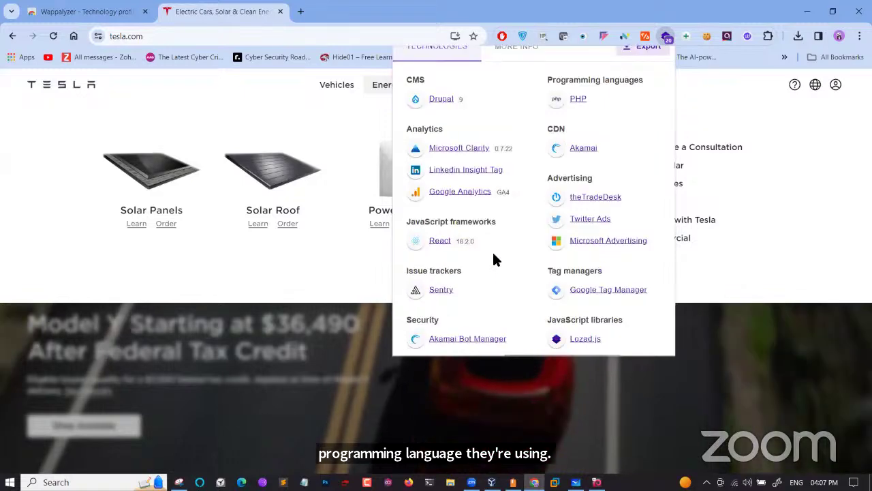
scroll(481, 284, down, 1)
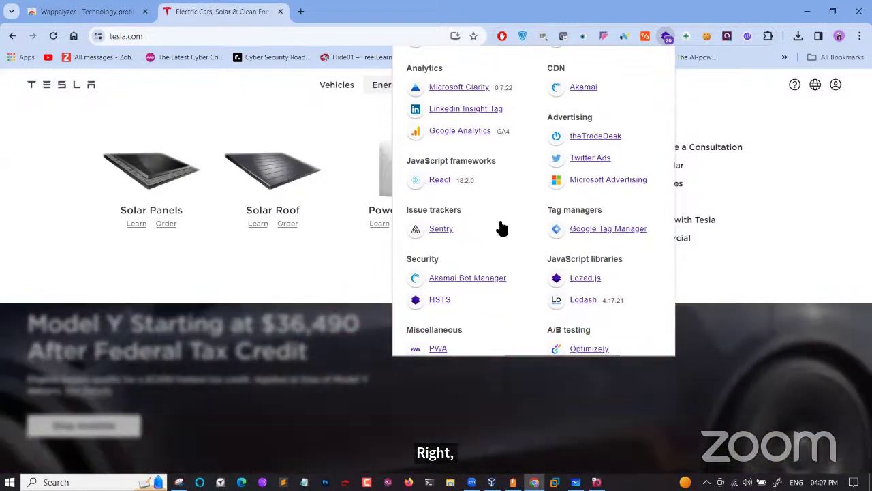
scroll(501, 228, down, 1)
scroll(499, 227, down, 2)
scroll(502, 245, down, 1)
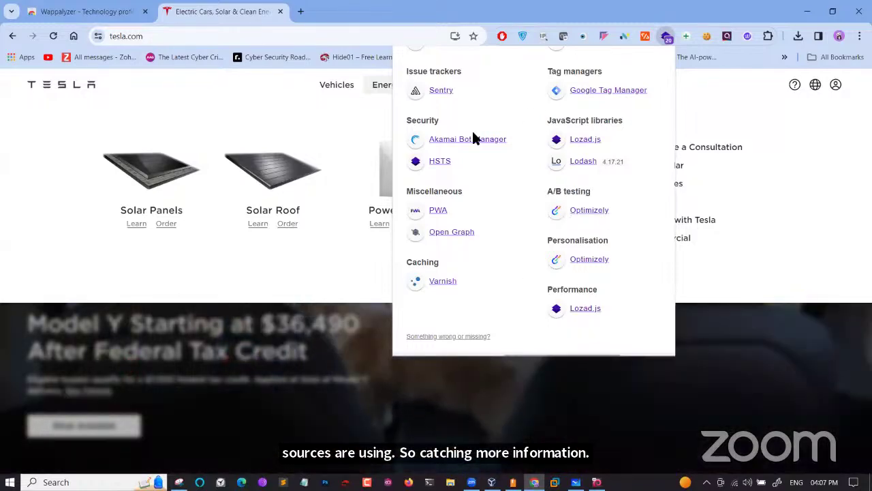
Load wipro.com in a new tab and review Wappalyzer's technology list for it
click(301, 12)
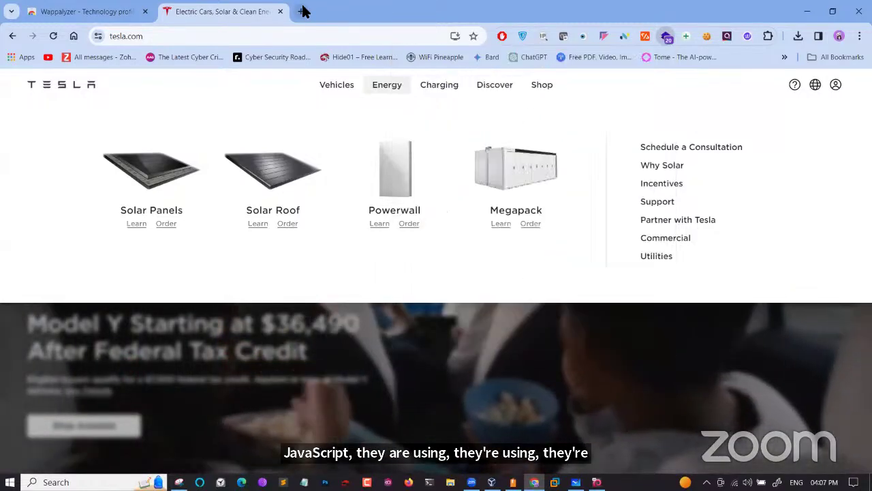
text(wipro.com)
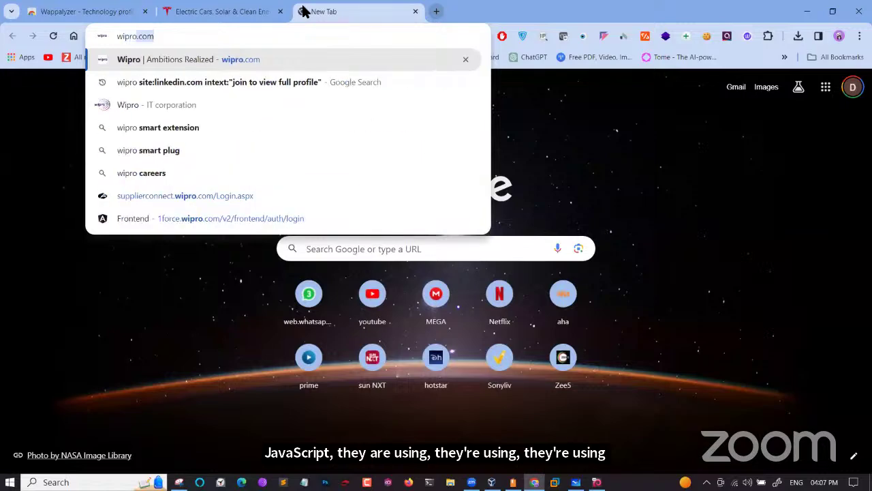
key(Return)
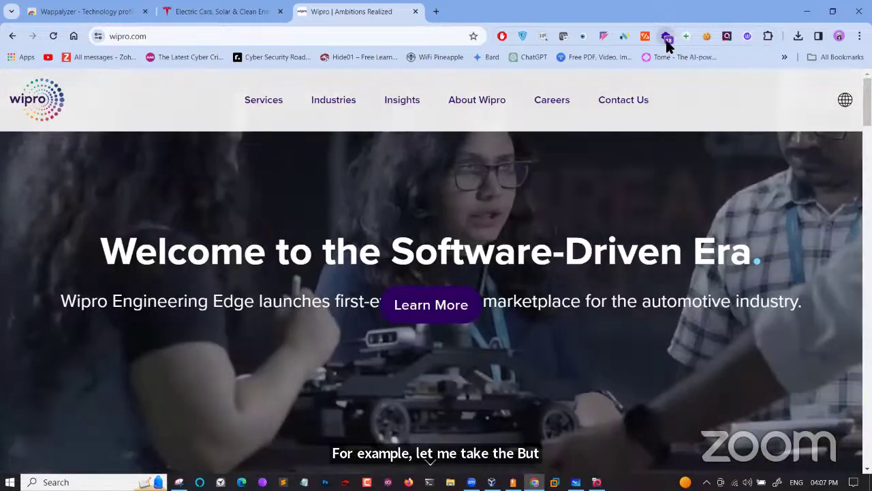
click(665, 38)
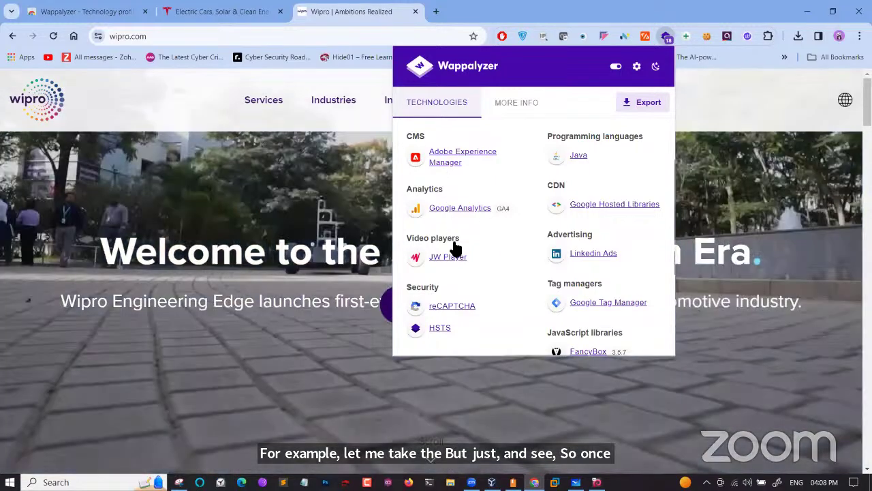
scroll(456, 251, down, 3)
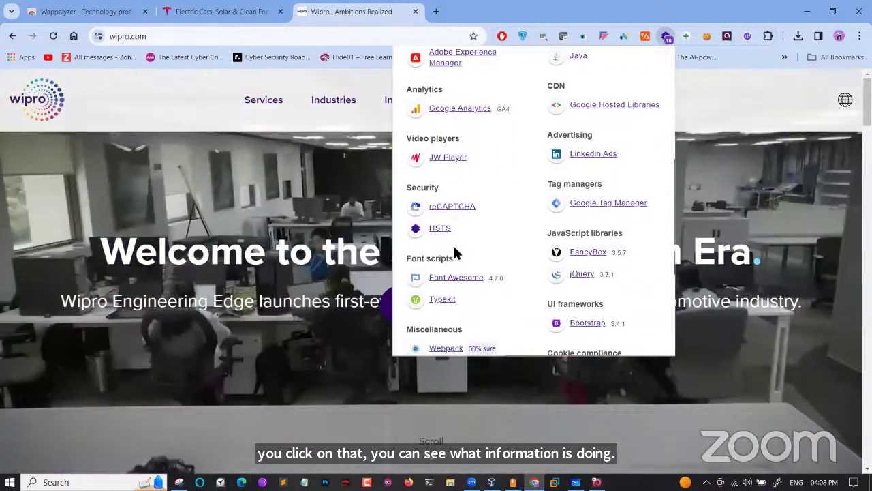
scroll(455, 251, down, 3)
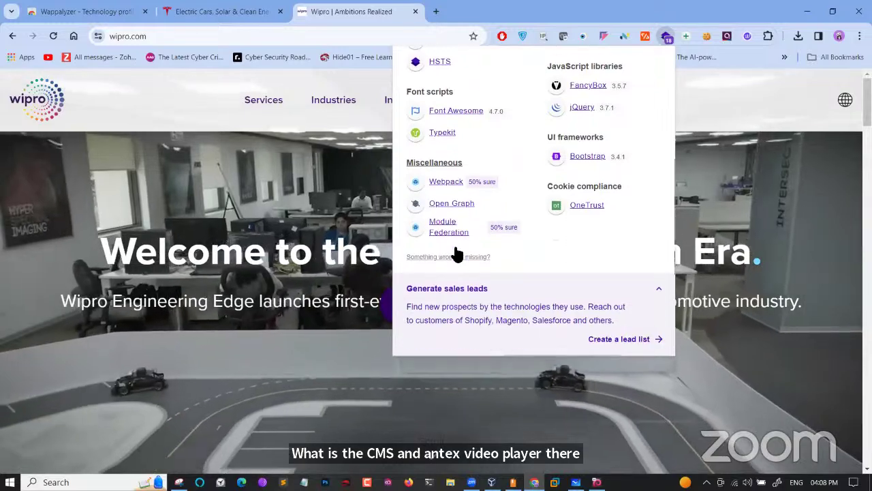
scroll(456, 252, up, 1)
scroll(456, 251, up, 2)
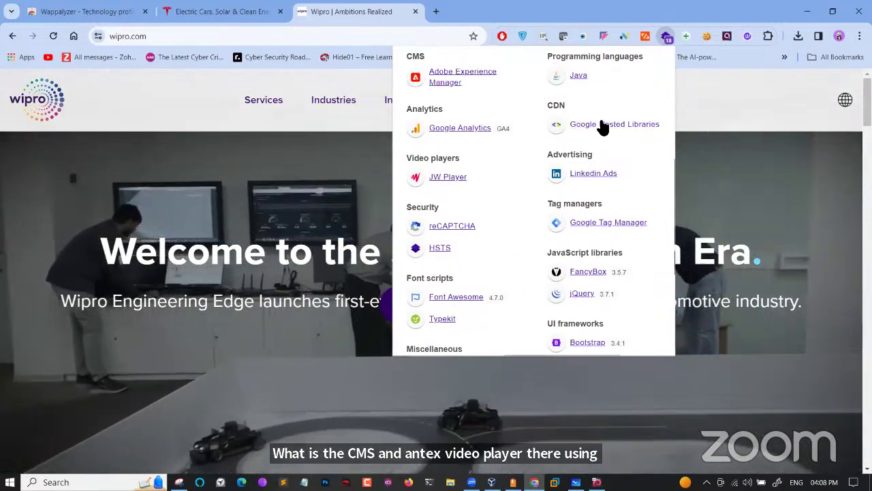
scroll(608, 97, up, 1)
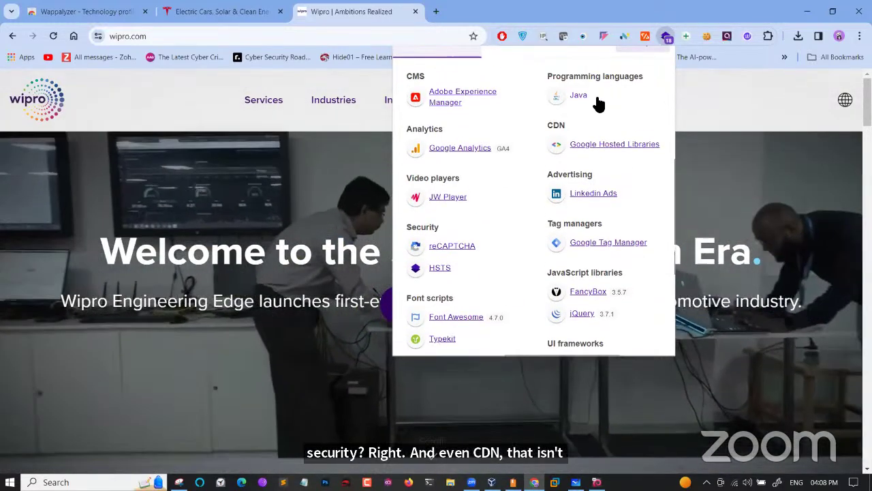
drag(585, 95, 574, 102)
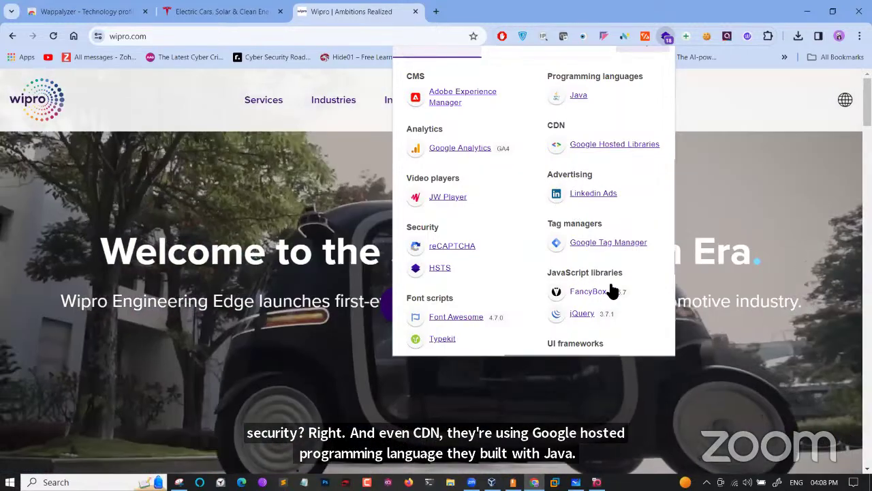
View FancyBox's details page, then recheck wipro.com's Wappalyzer list before closing it
click(621, 295)
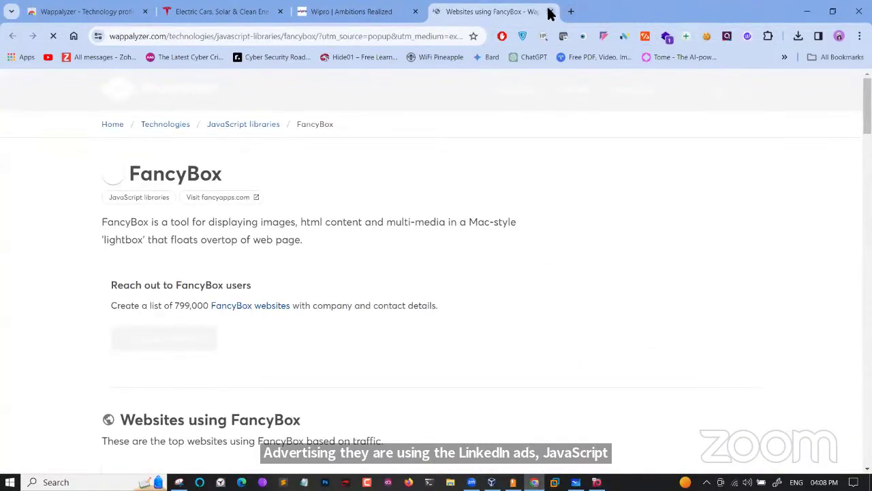
click(551, 12)
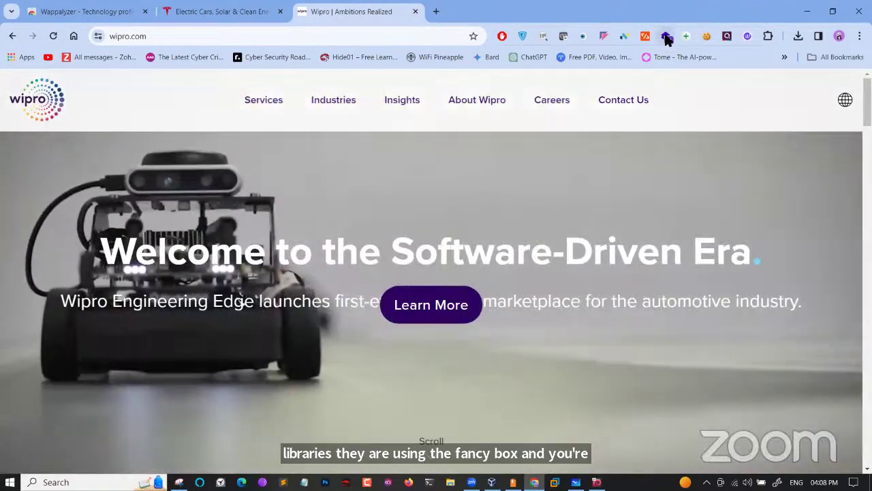
click(667, 35)
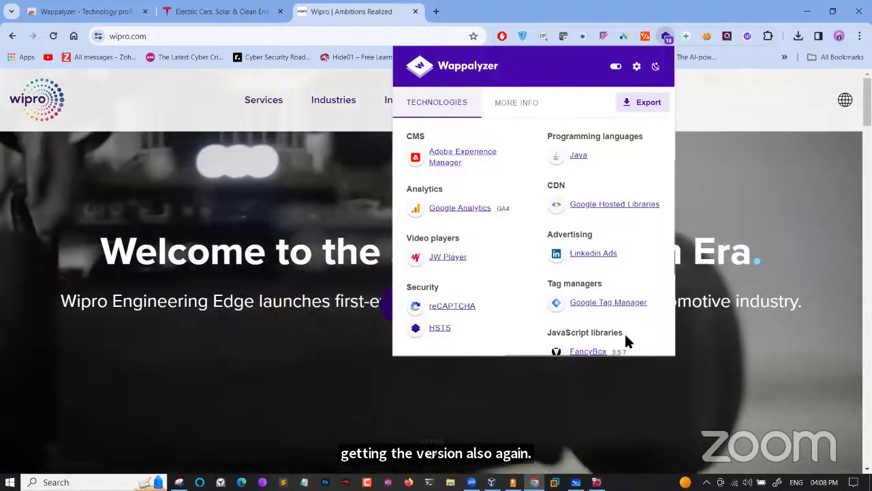
scroll(625, 332, down, 2)
scroll(624, 330, down, 3)
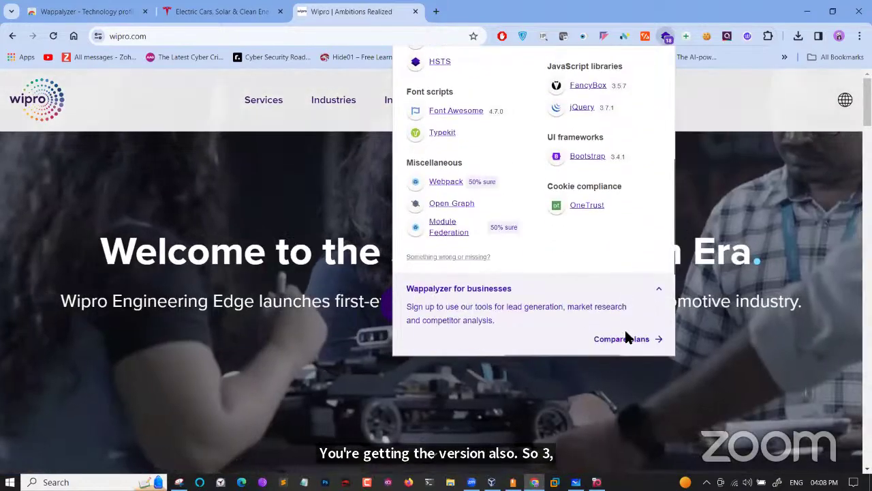
scroll(624, 328, up, 3)
scroll(624, 328, up, 2)
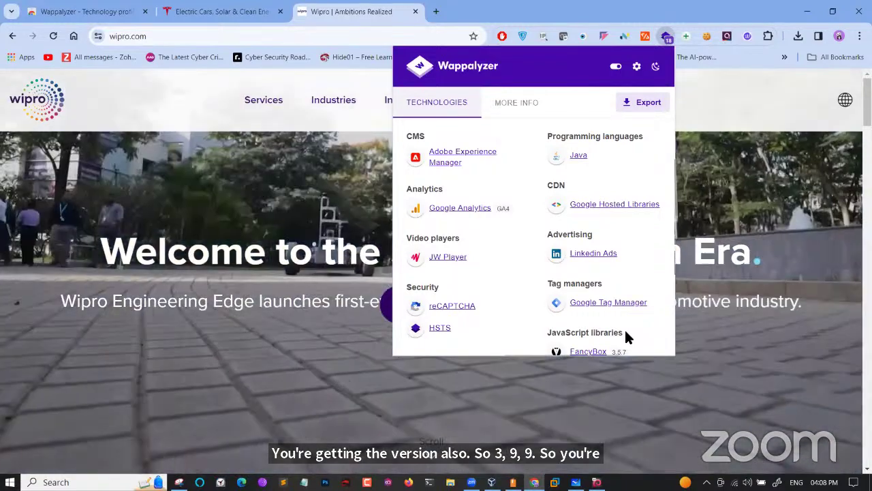
scroll(628, 338, down, 3)
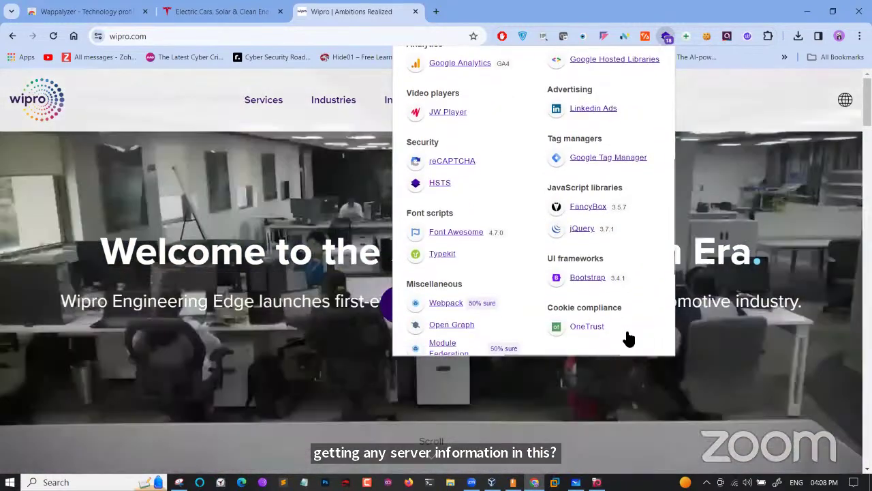
scroll(627, 337, up, 3)
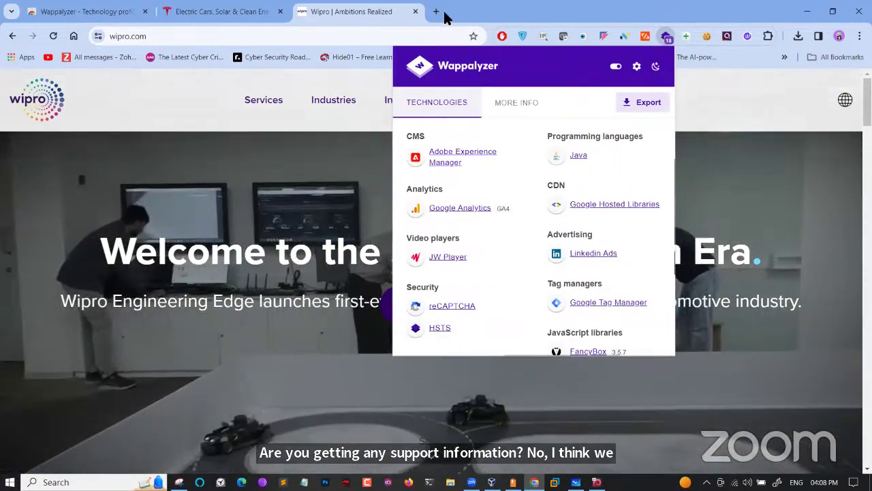
click(746, 110)
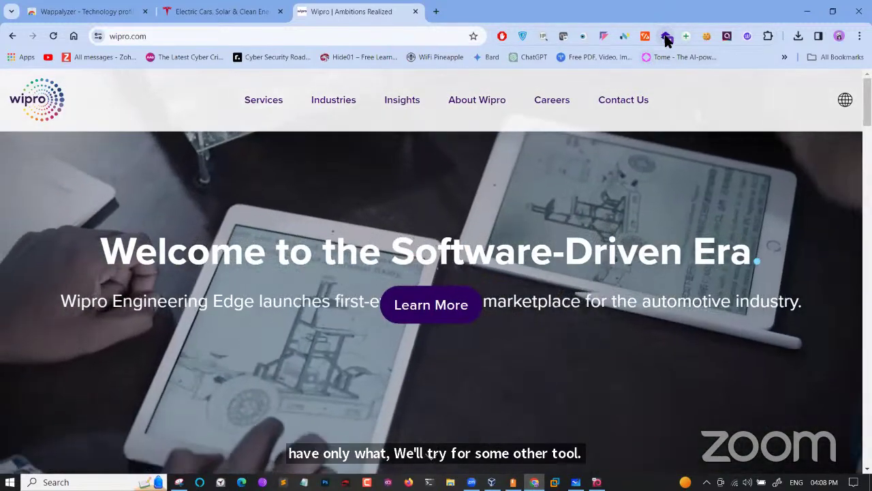
click(645, 37)
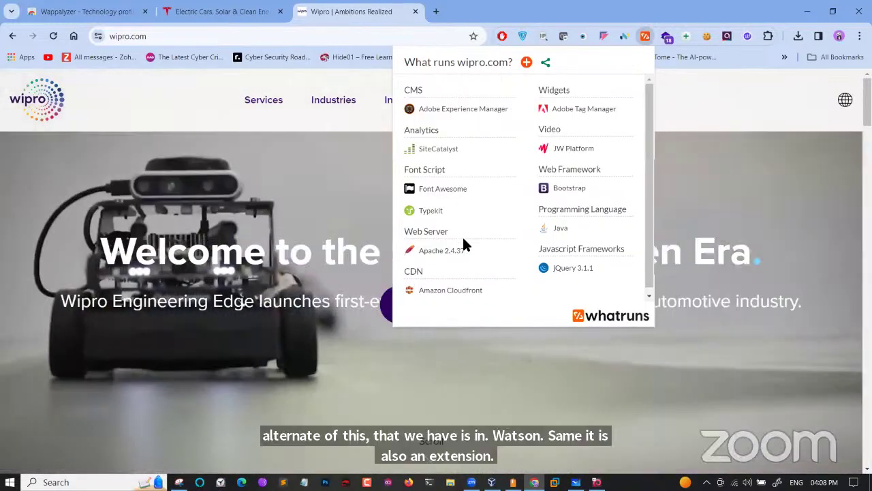
drag(466, 253, 420, 254)
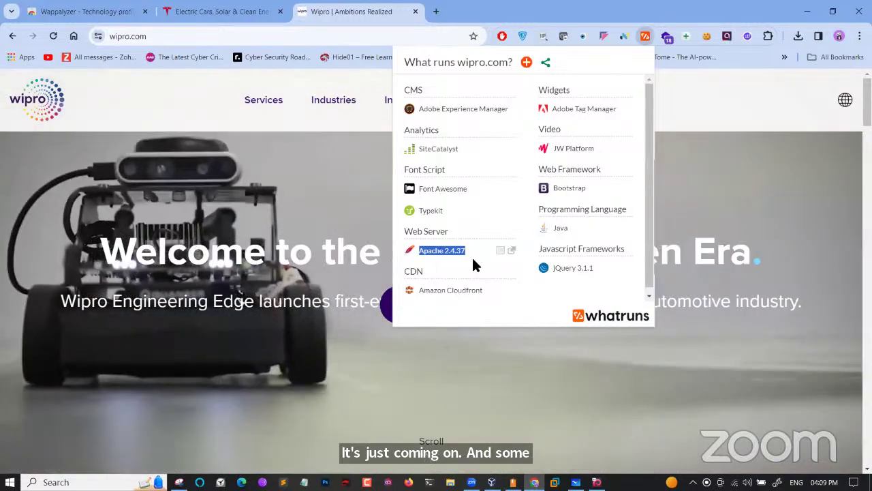
click(465, 250)
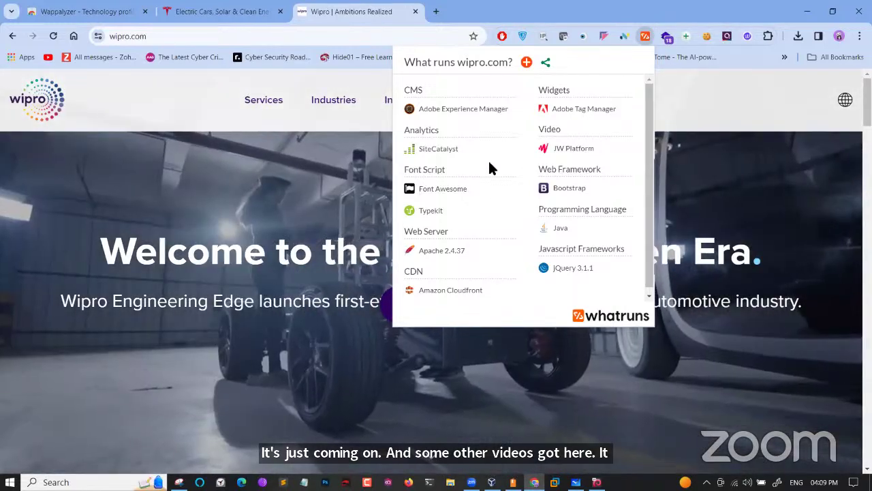
drag(467, 250, 419, 254)
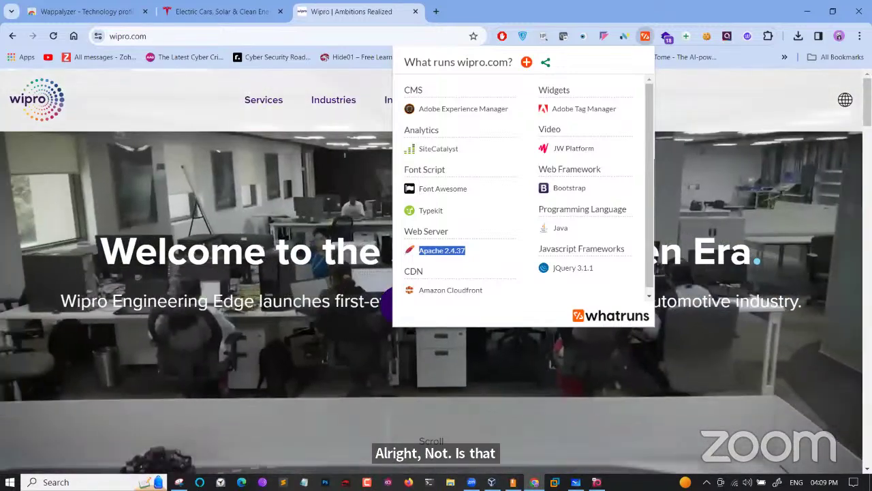
click(814, 7)
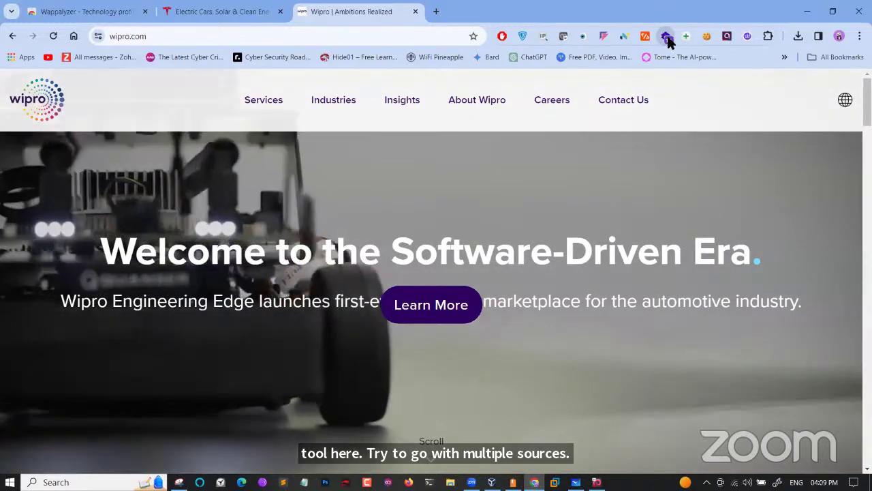
Compare Wappalyzer's and WhatRuns' results for wipro.com, then open a new tab
click(667, 36)
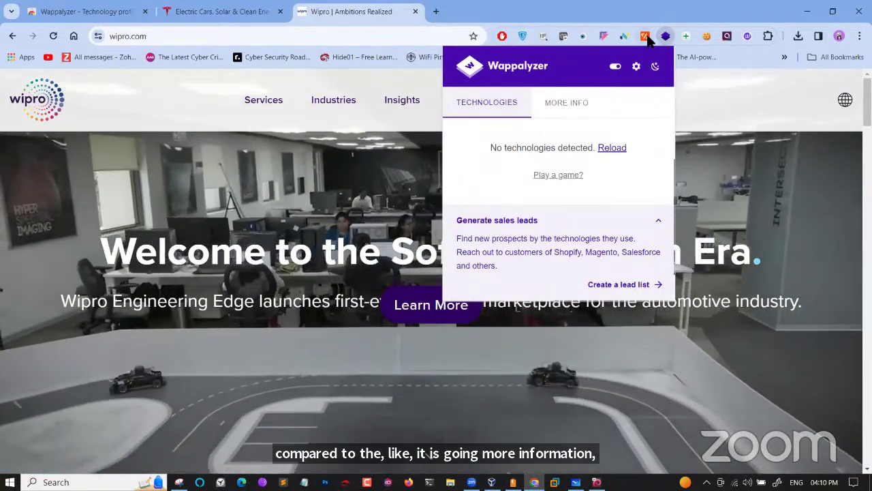
click(647, 38)
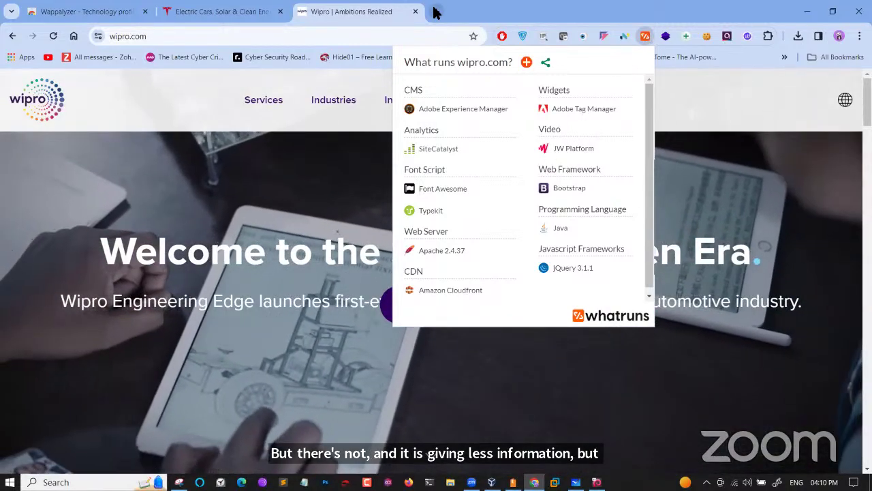
click(436, 12)
Search Google for 'wappalyzer', then 'wappalyzer extension'
text(w)
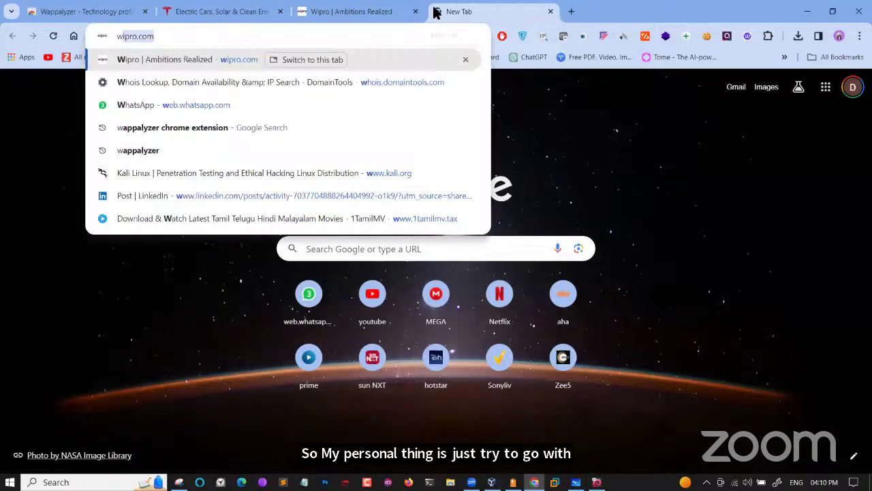
text(a)
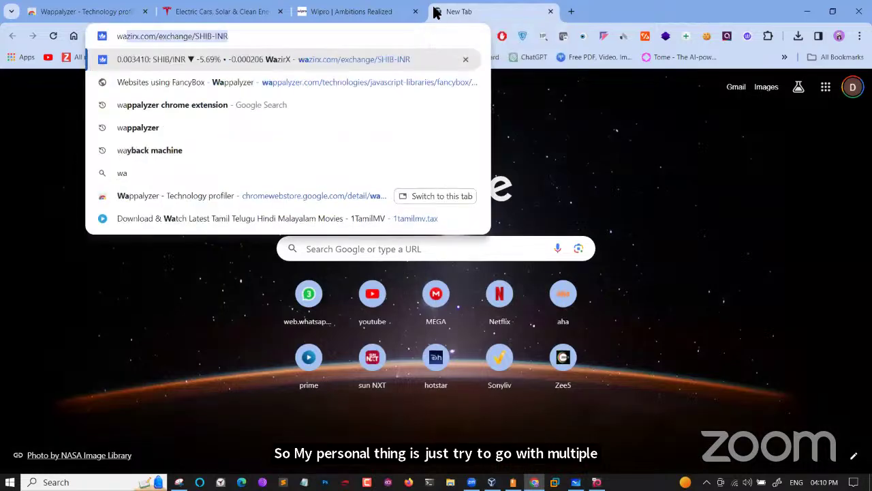
click(167, 128)
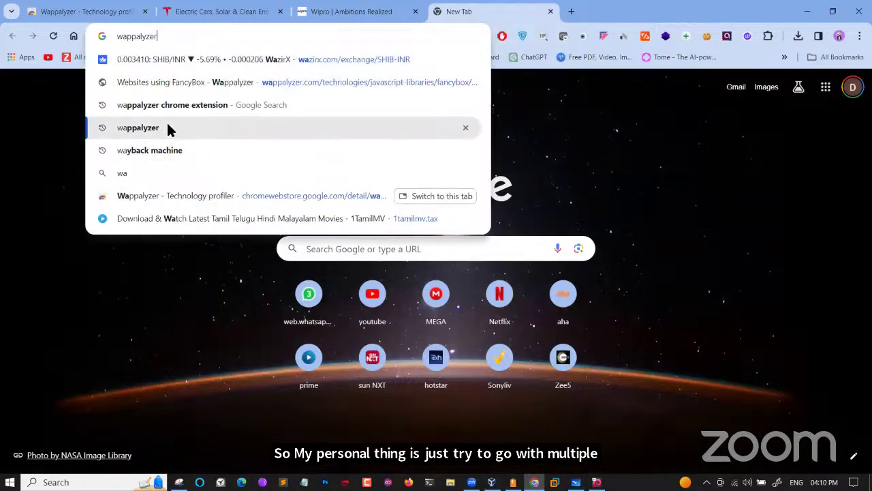
click(244, 106)
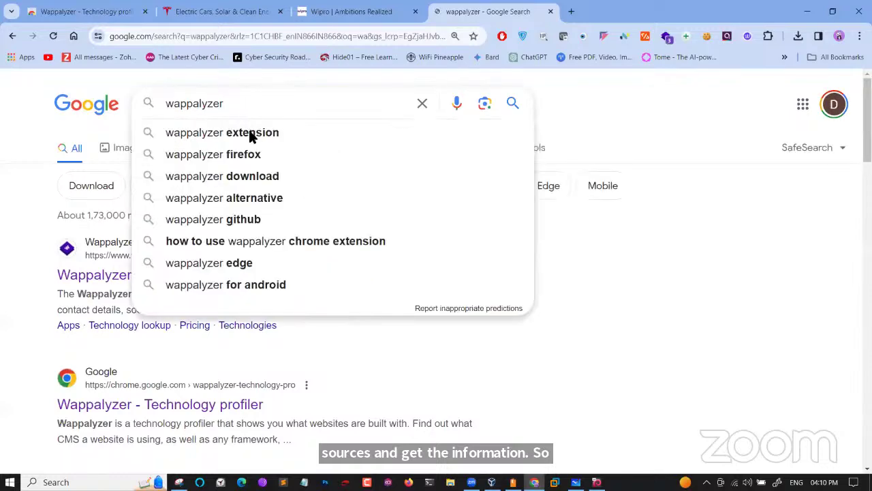
click(250, 133)
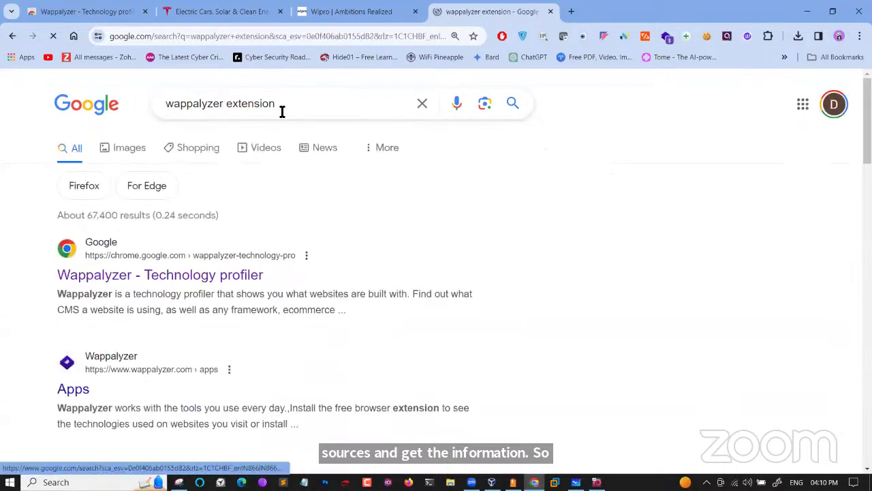
Search 'wappalyzer alternative', review options like BuiltWith and HubSpot, then switch to Whiteboard
click(295, 104)
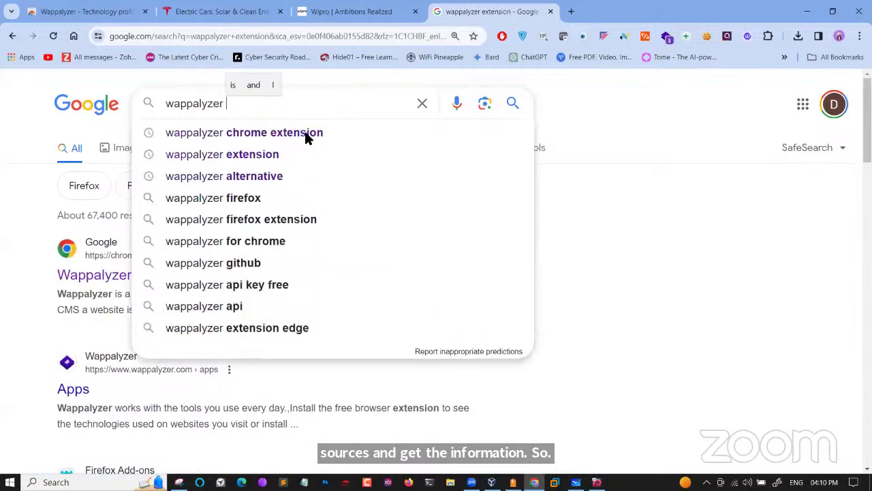
click(312, 177)
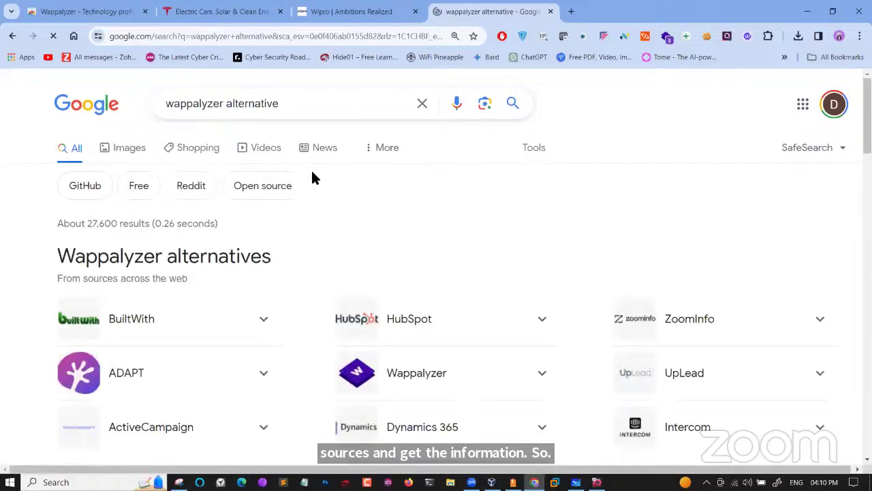
scroll(256, 346, down, 2)
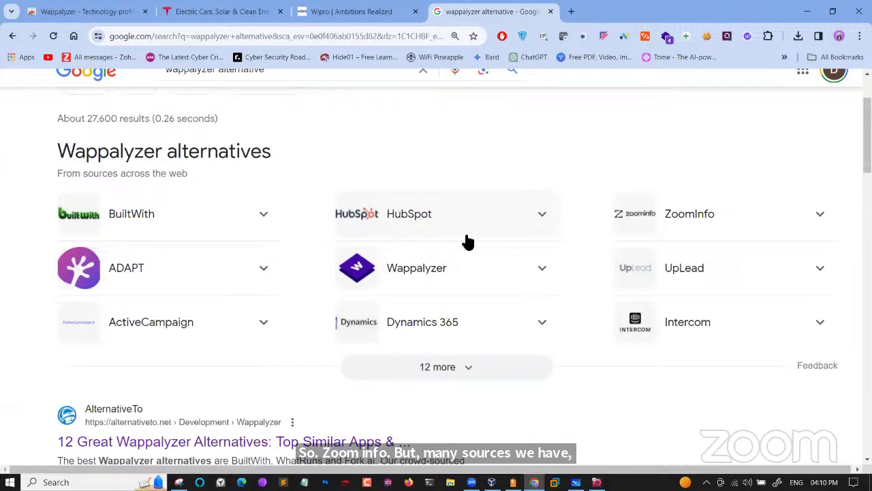
scroll(467, 241, up, 3)
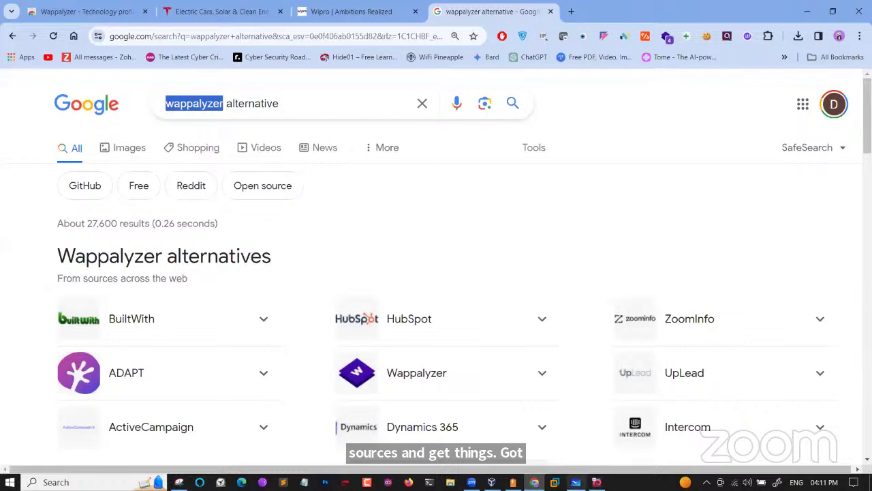
click(576, 482)
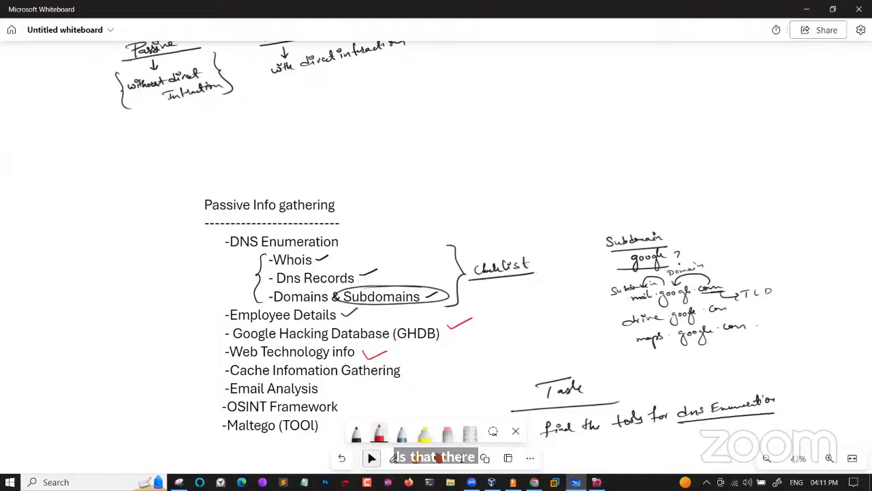
Red-tick Cache Infomation Gathering on the whiteboard checklist and return to Chrome
click(395, 458)
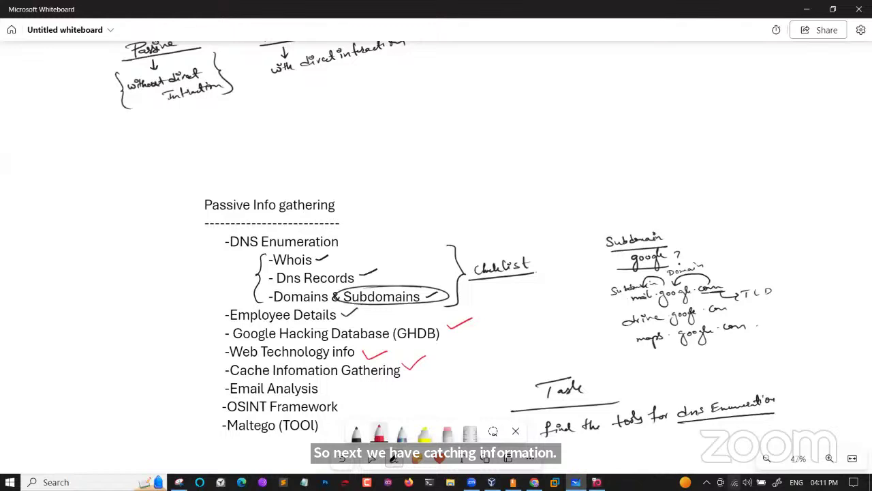
click(372, 458)
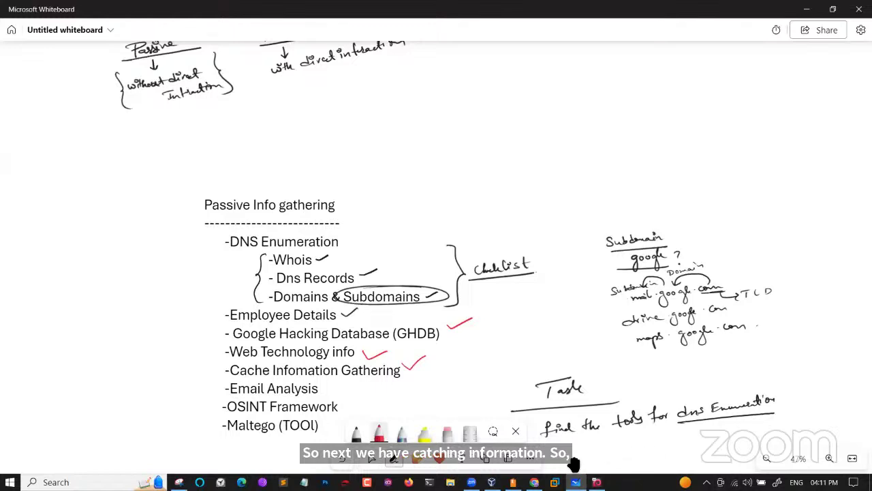
key(alt+Tab)
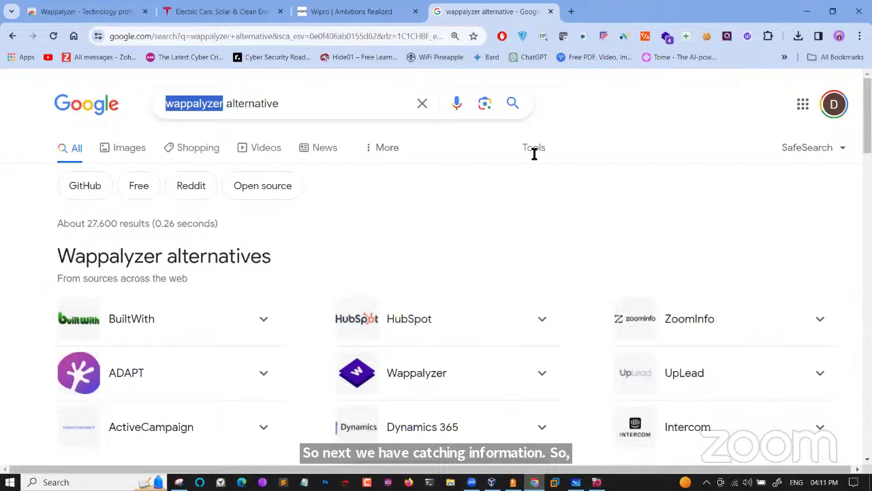
Open a new tab and close the wappalyzer alternative, Wipro and Electric Cars (Tesla) tabs
click(572, 10)
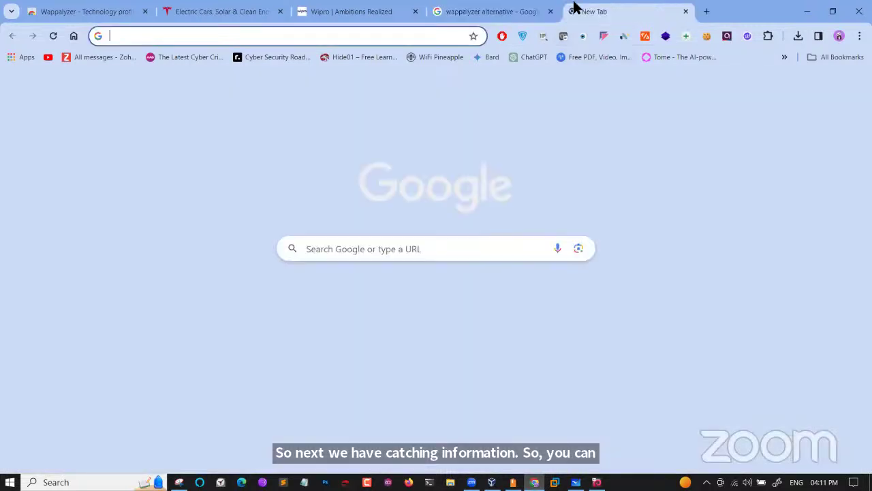
click(551, 12)
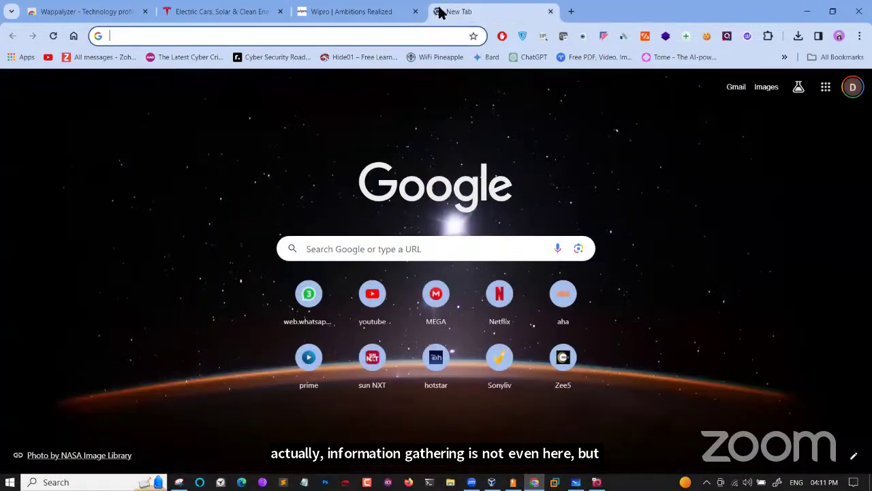
click(417, 12)
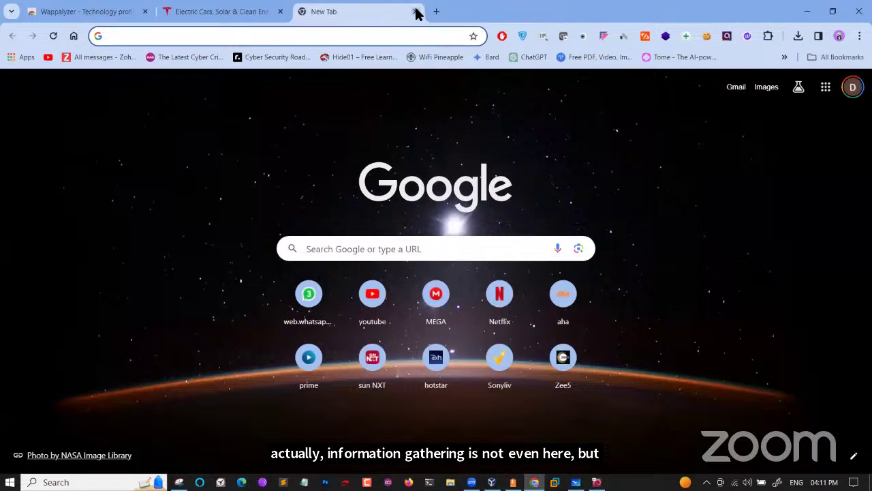
click(280, 12)
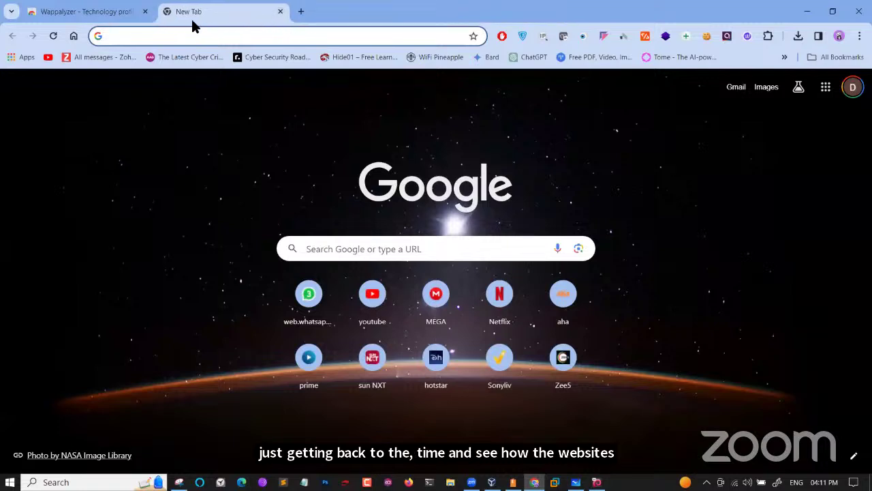
Close the Wappalyzer tab and search Google for 'wayback machine'
click(144, 13)
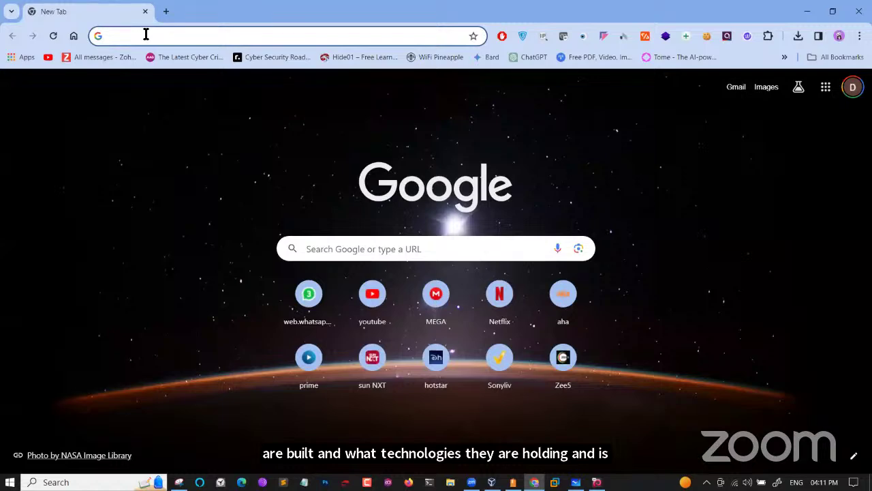
text(w)
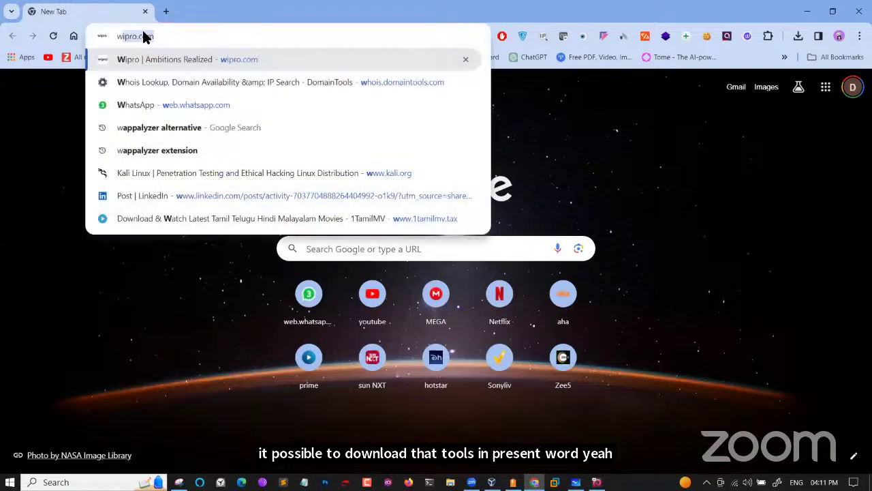
text(aybac)
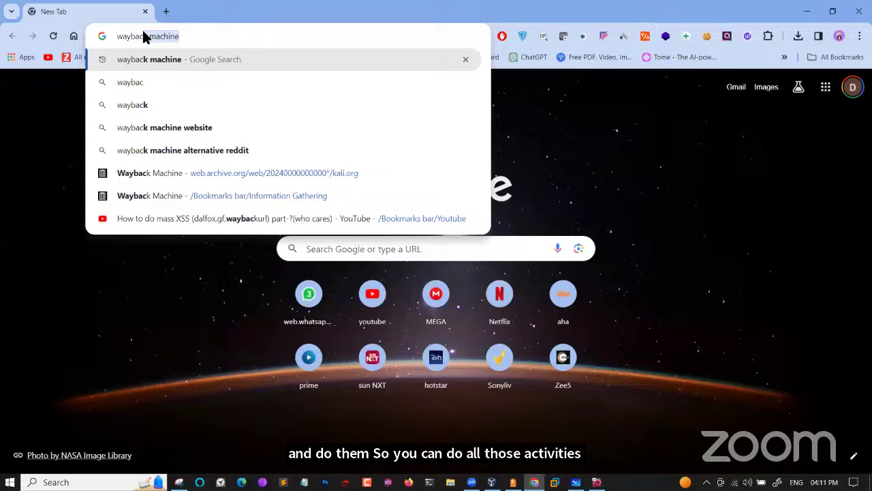
key(Return)
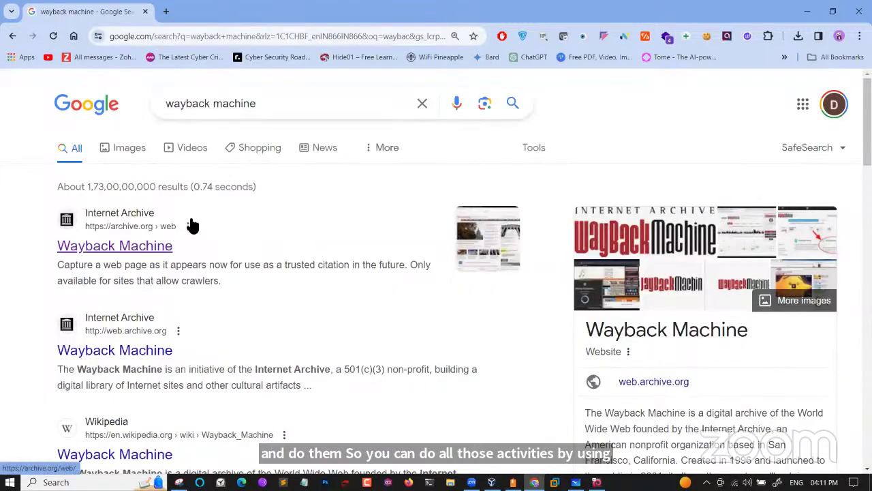
Highlight the knowledge panel's Wayback Machine description and reset the page zoom to normal
scroll(692, 338, up, 5)
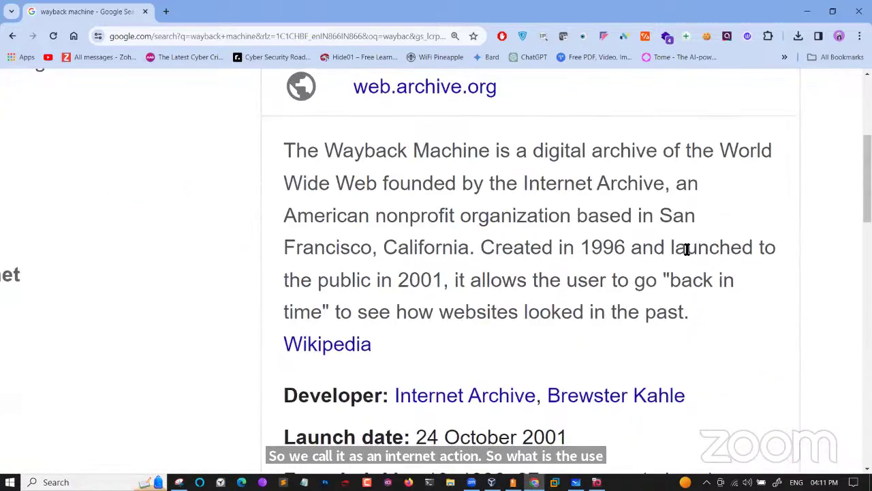
drag(687, 249, 787, 259)
drag(738, 288, 711, 292)
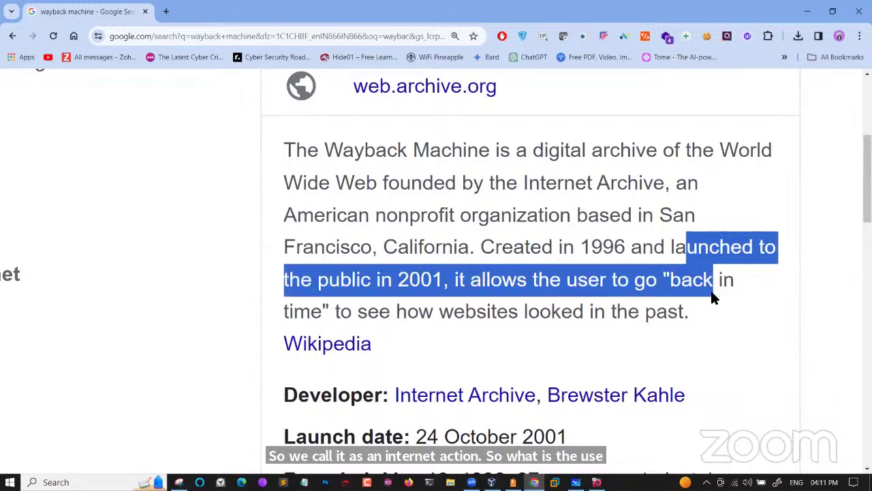
drag(633, 286, 680, 318)
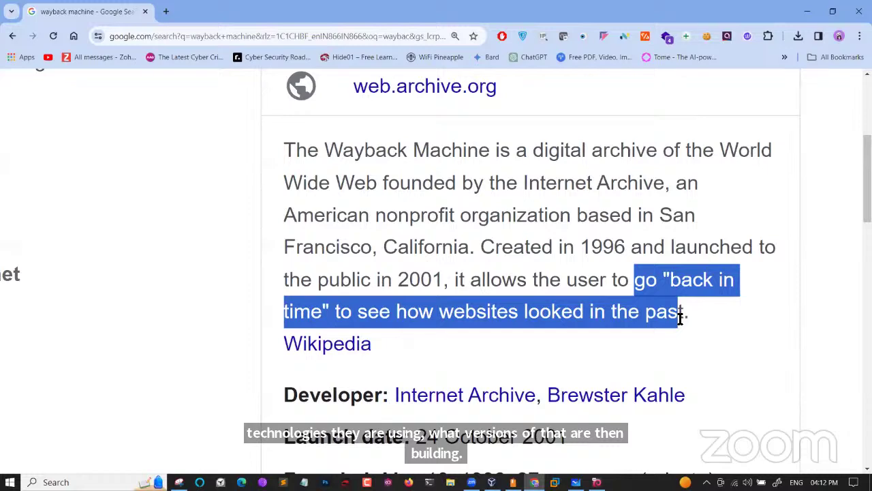
key(ctrl+0)
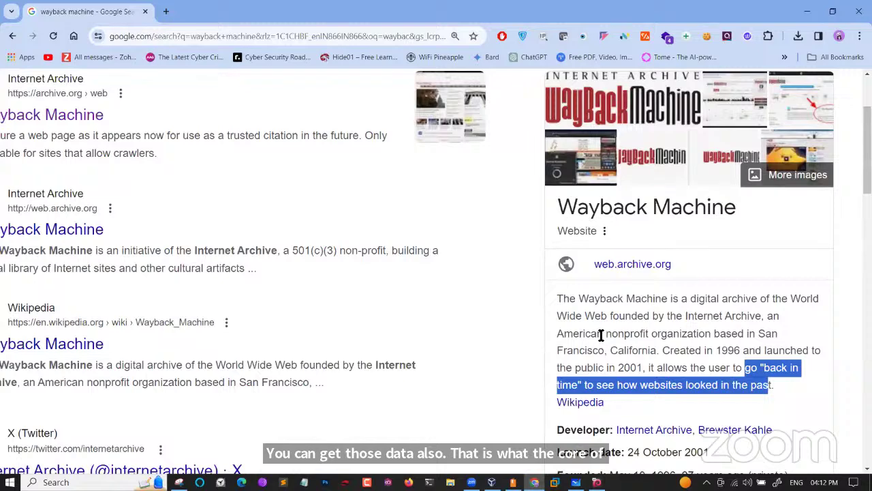
scroll(218, 310, left, 3)
scroll(100, 170, up, 3)
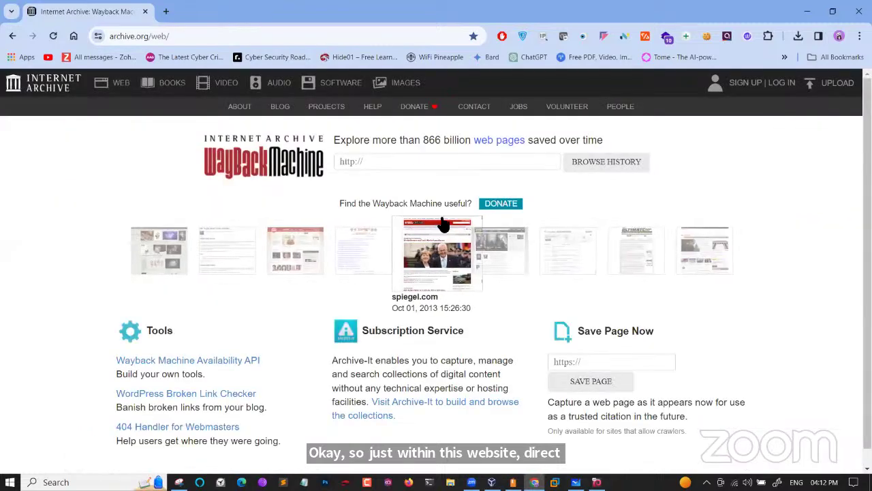
Highlight the 866 billion web pages headline, zoom out, and preview the Books, Video, Audio, Software and Images collections
scroll(399, 151, up, 5)
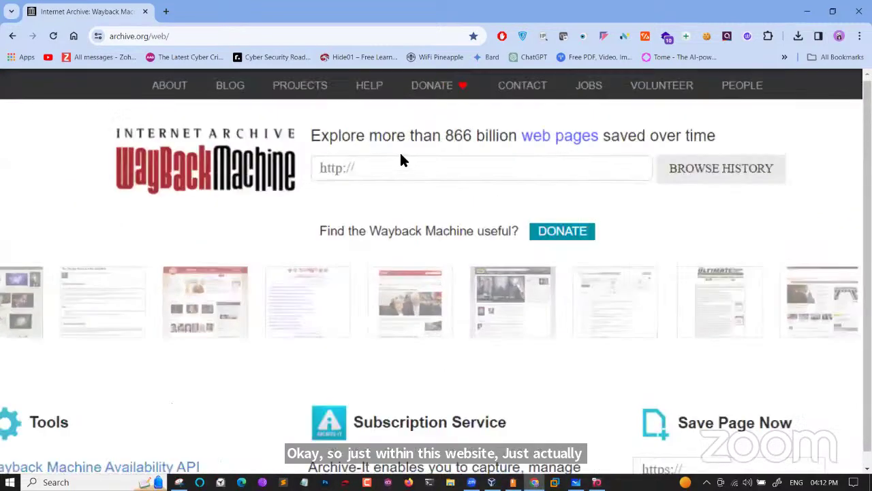
drag(298, 127, 720, 145)
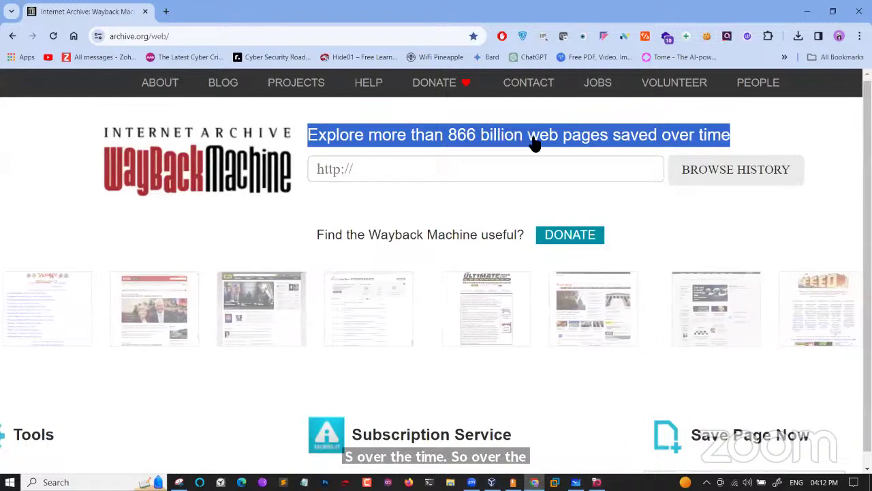
key(ctrl+minus)
key(ctrl+minus)
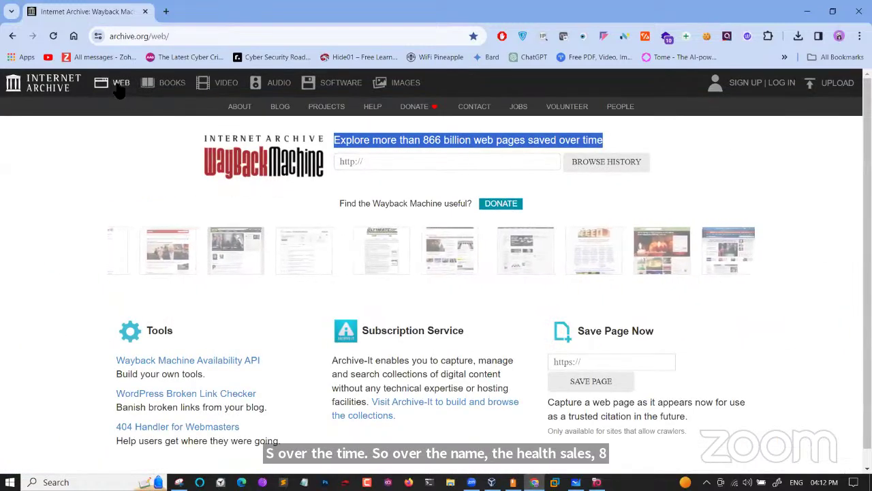
click(170, 89)
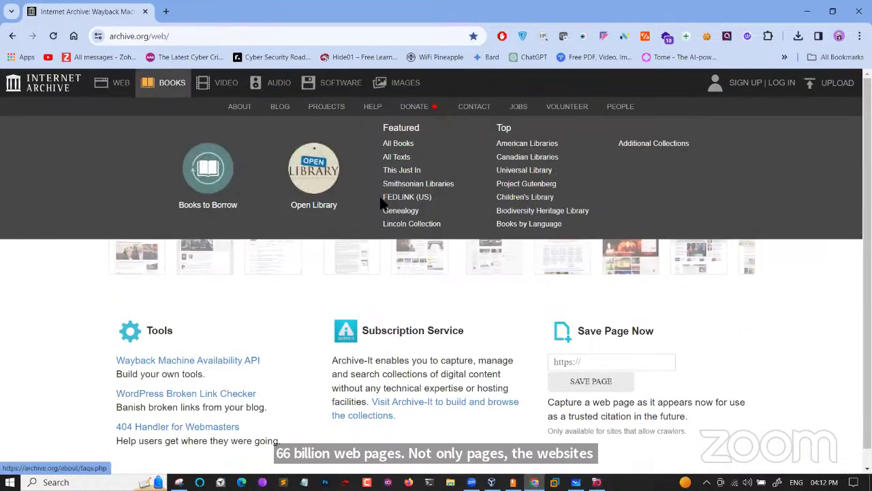
click(240, 87)
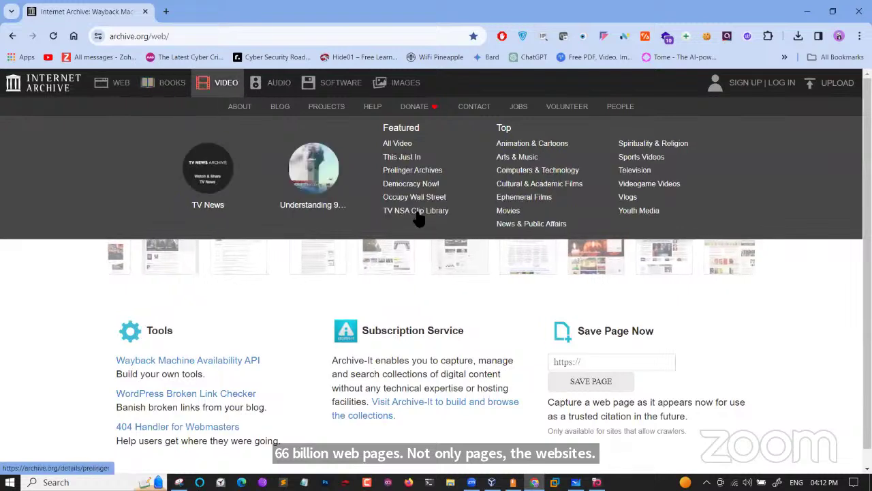
click(284, 85)
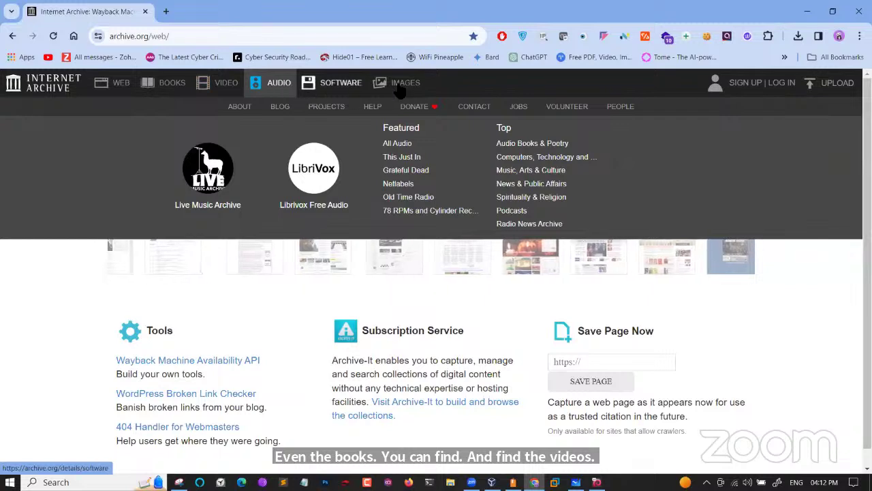
click(340, 83)
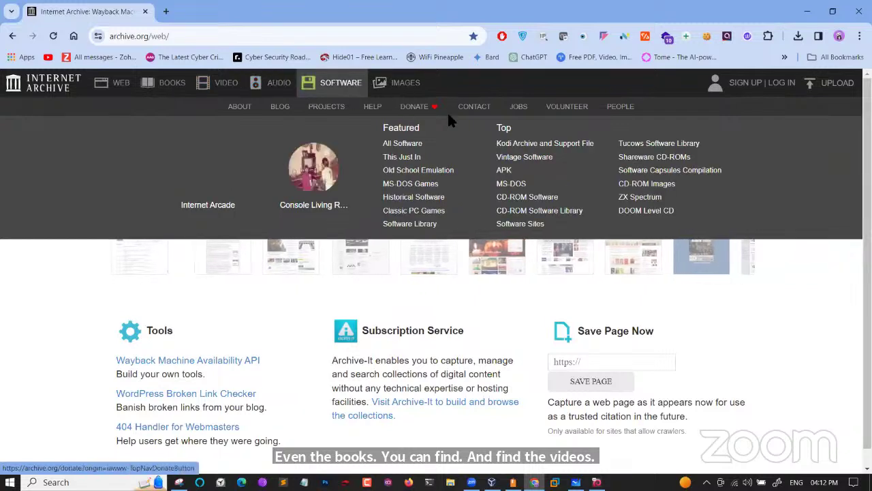
click(402, 83)
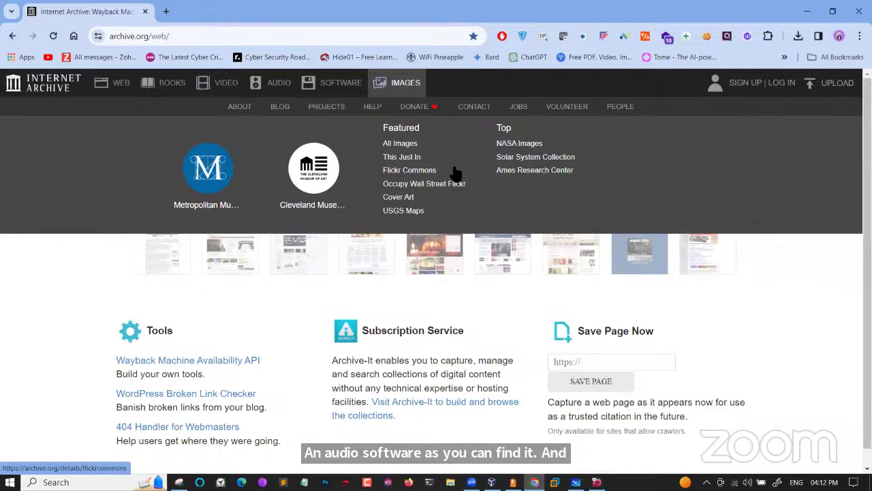
Enter kali.org in the Wayback Machine URL field from the autofill suggestion
click(116, 84)
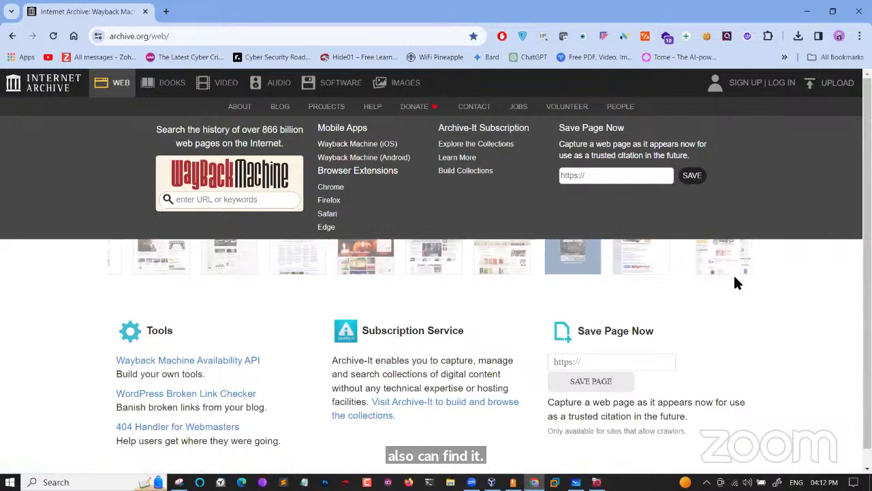
click(813, 303)
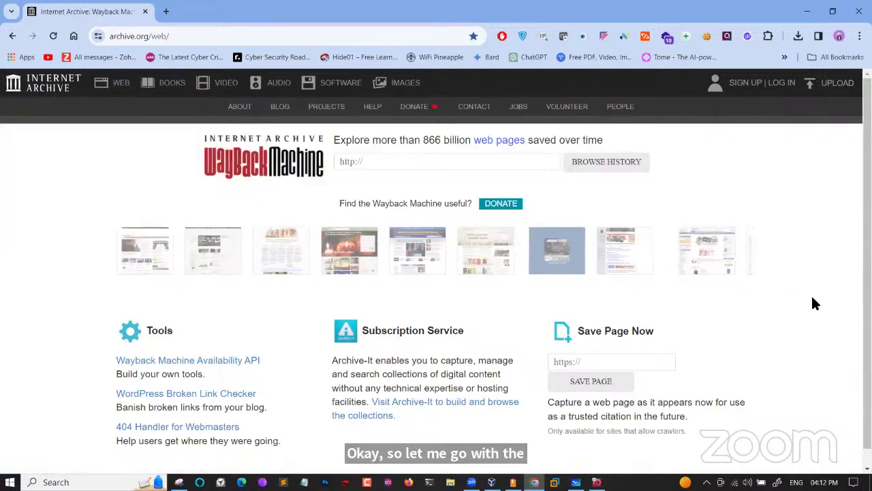
click(503, 163)
click(422, 190)
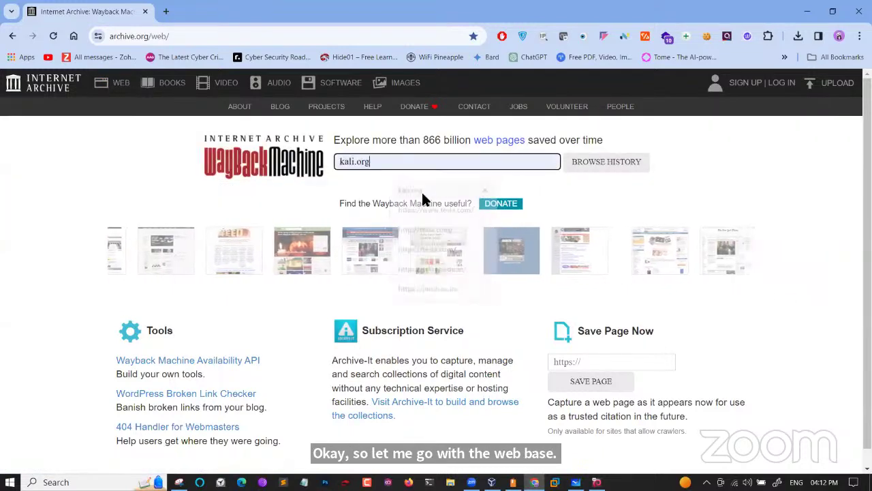
In a new tab, open kali.org's current download page at its Virtual Machines section, then return to the Wayback tab
click(166, 11)
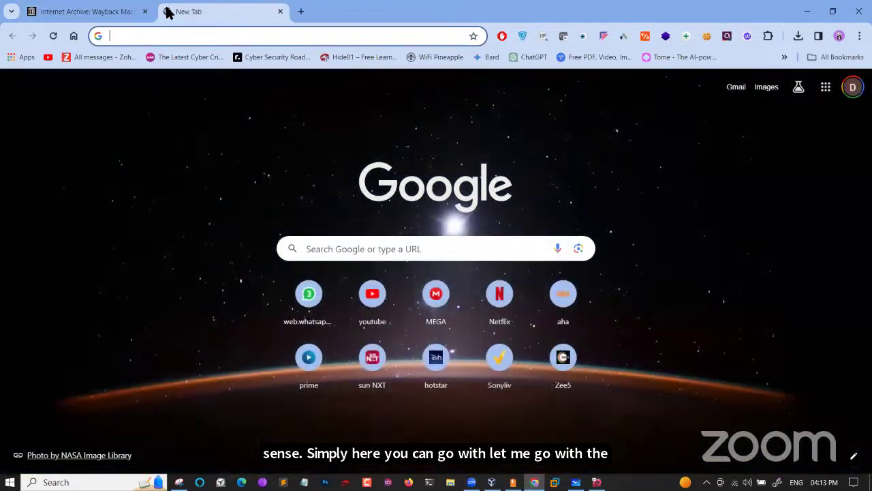
text(kali.org)
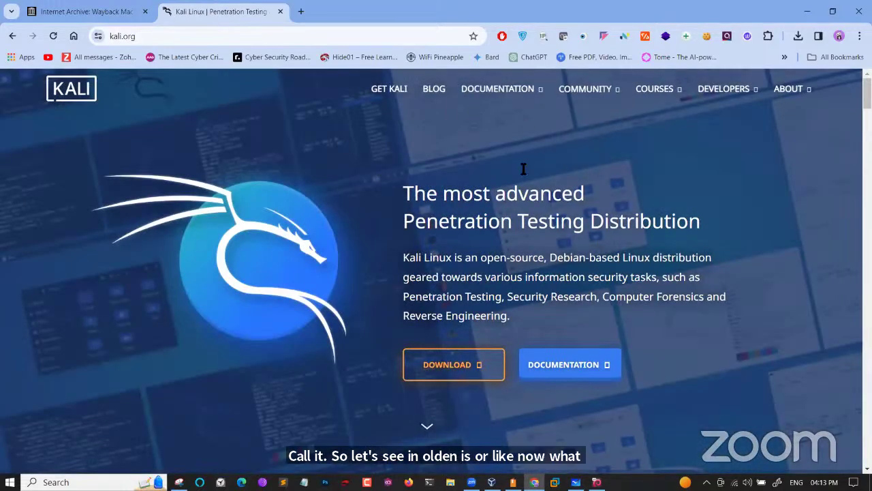
click(450, 380)
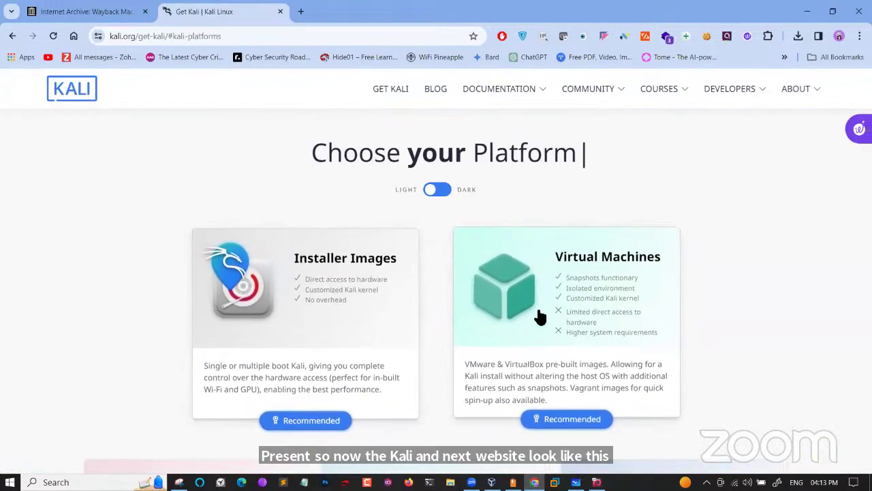
click(525, 331)
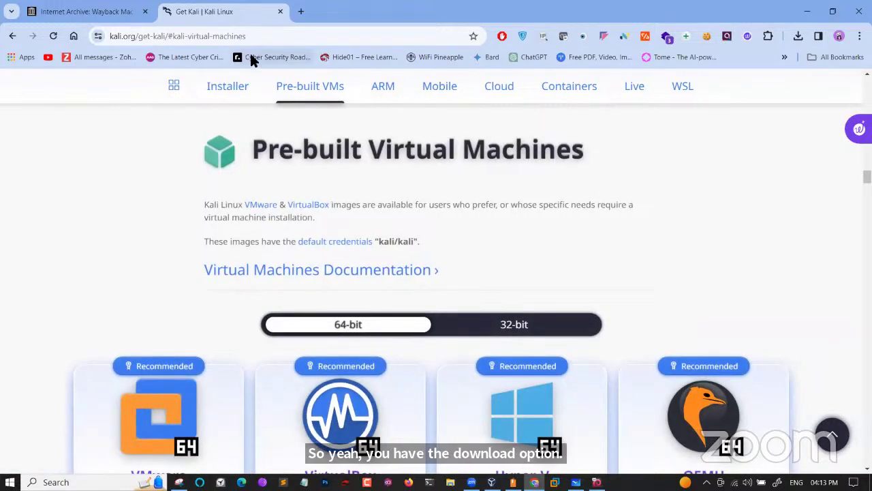
click(127, 16)
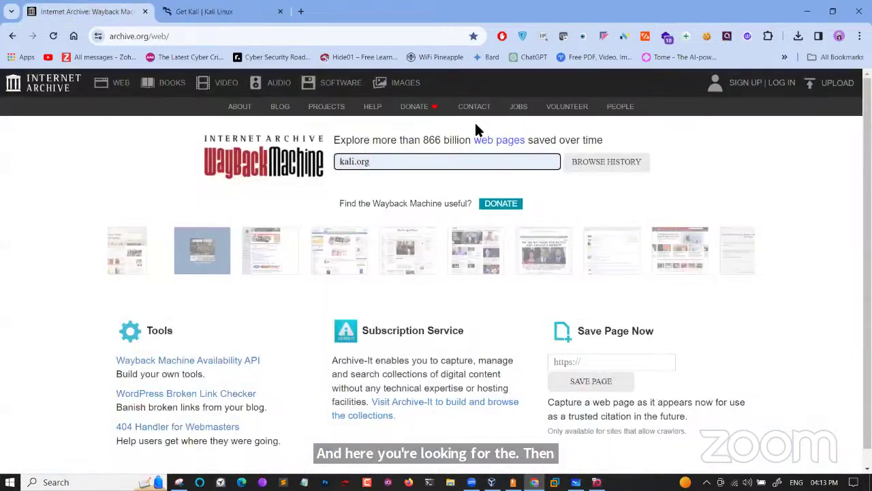
Browse kali.org's saved history and open the 2015 capture calendar at February 8
click(603, 169)
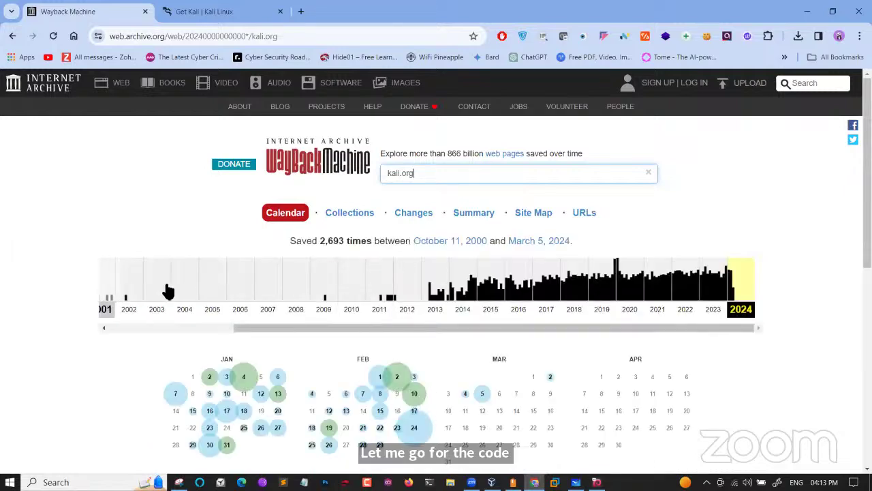
drag(243, 328, 447, 330)
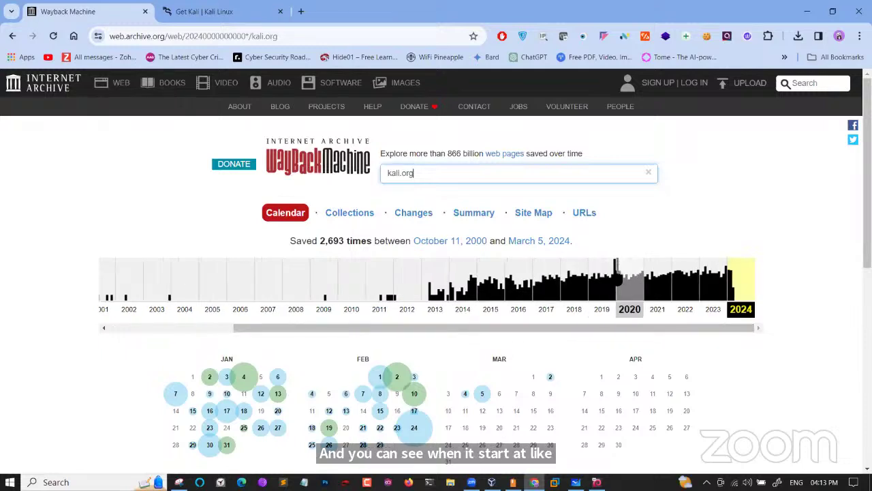
click(486, 292)
scroll(485, 287, down, 2)
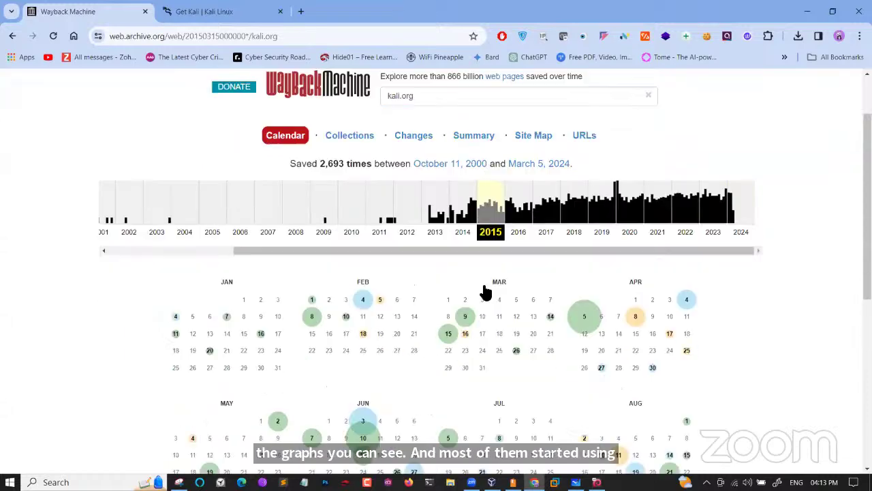
scroll(485, 287, down, 1)
mouse_move(311, 234)
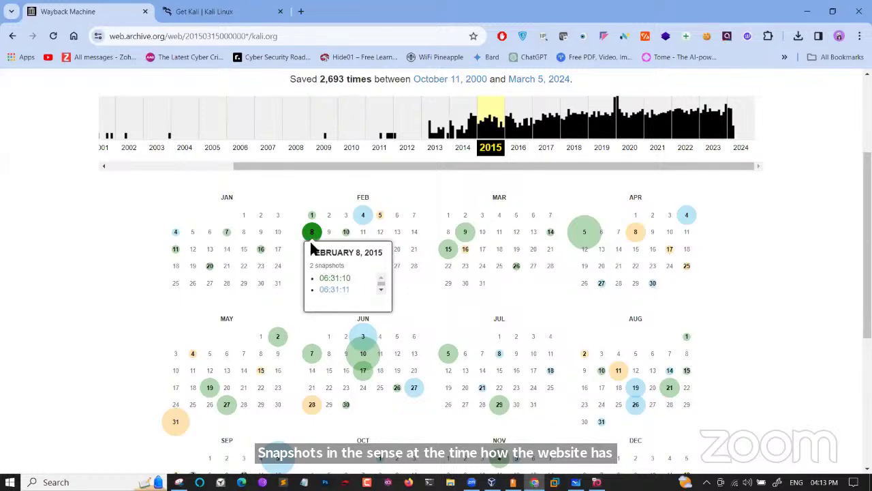
Open the February 8, 2015 06:31:10 kali.org snapshot and go to its archived downloads page
click(336, 281)
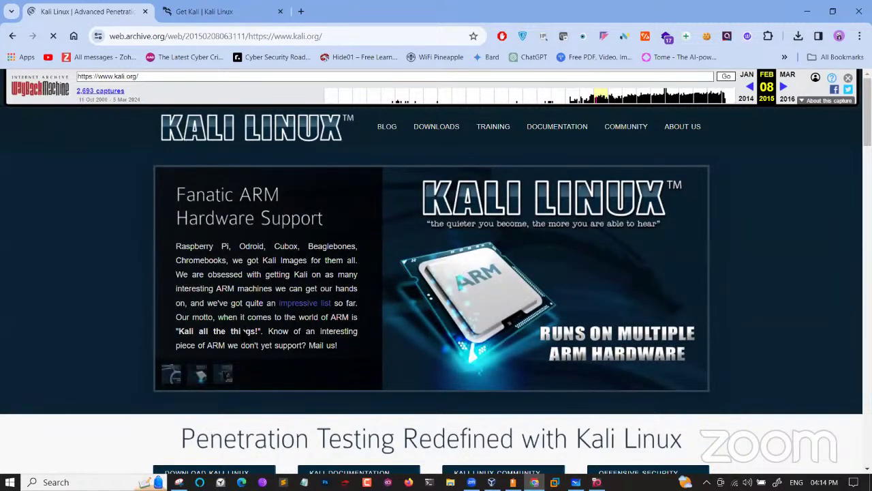
scroll(244, 332, down, 1)
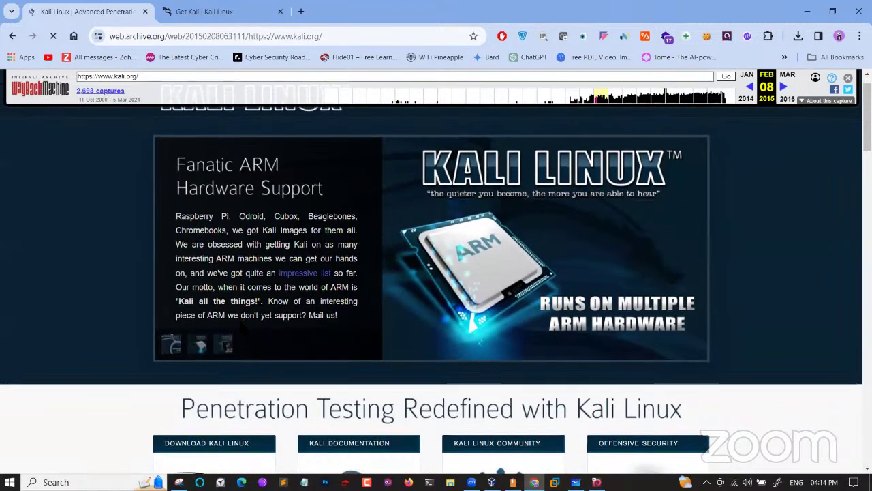
scroll(243, 330, down, 1)
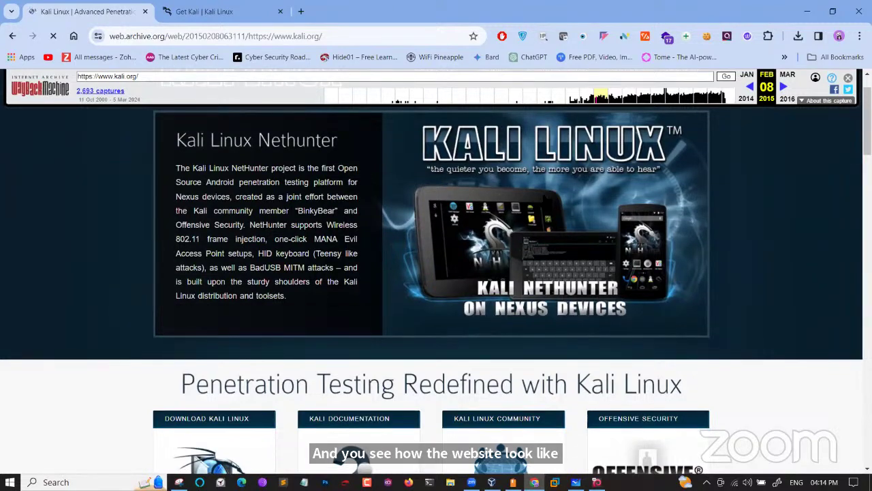
scroll(407, 298, down, 2)
scroll(407, 298, down, 10)
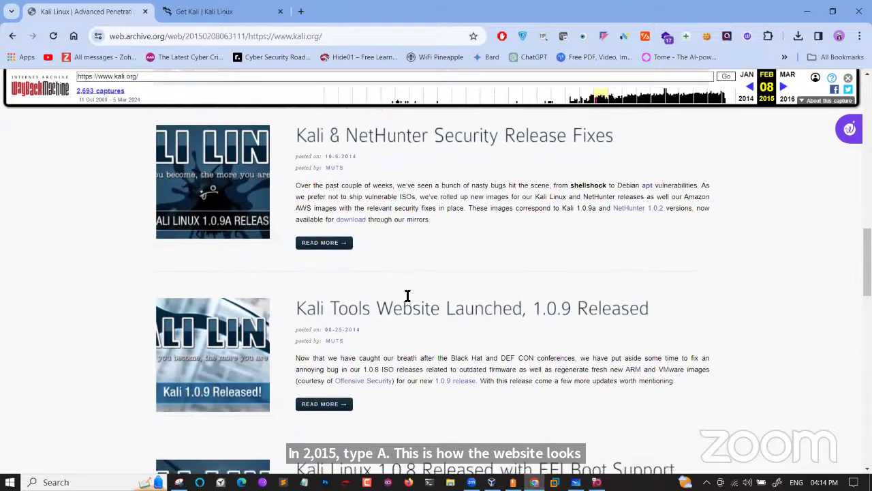
scroll(407, 297, up, 12)
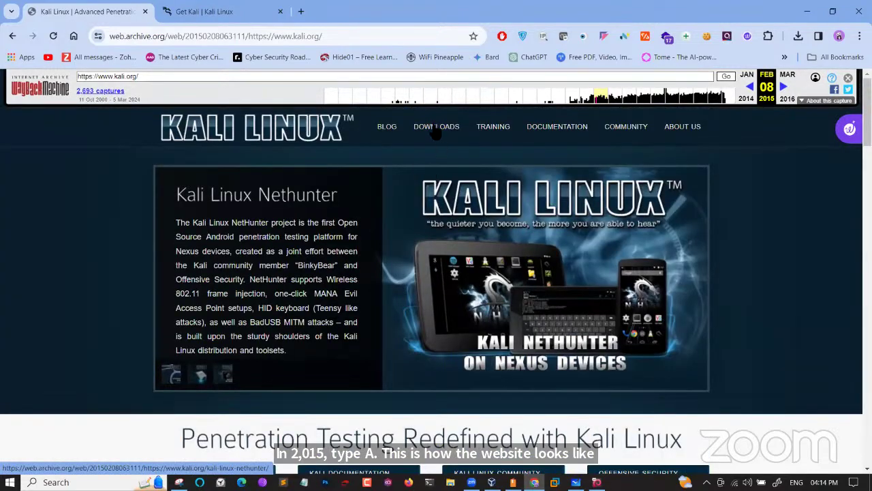
click(436, 129)
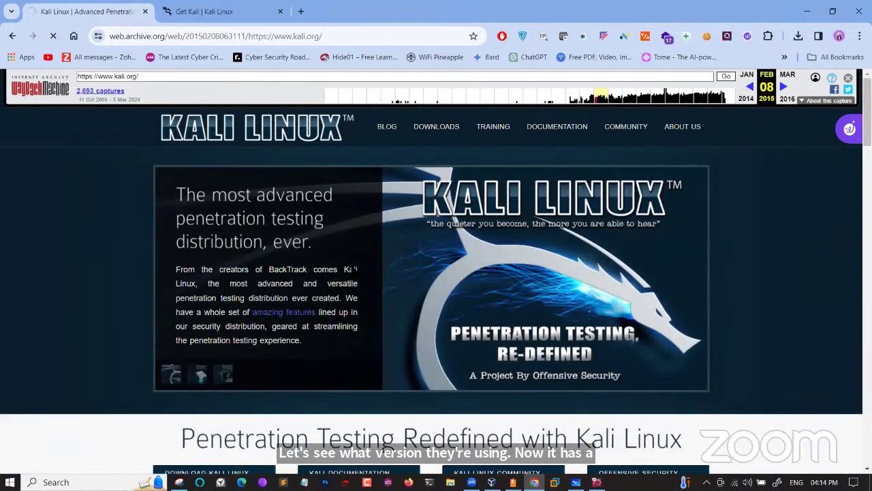
scroll(351, 262, down, 3)
Follow the archived Kali Linux 1.1.0 64-bit ISO link and check Chrome's recent downloads
scroll(350, 263, up, 5)
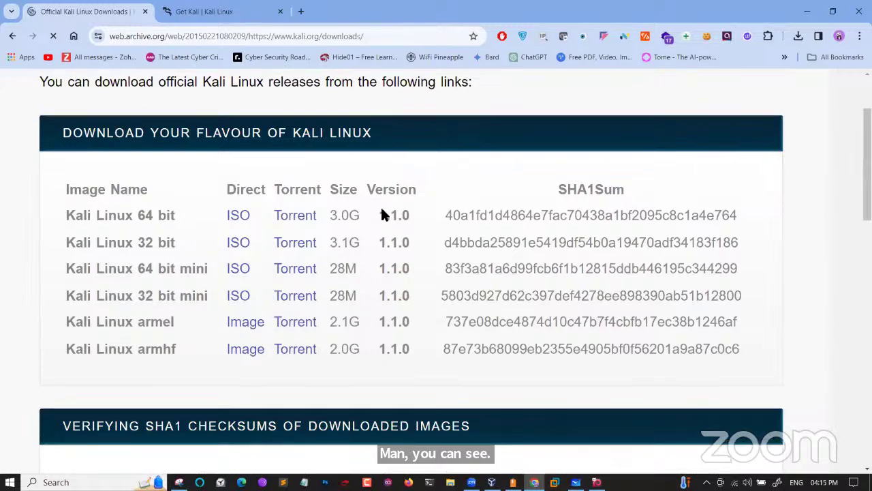
double_click(378, 209)
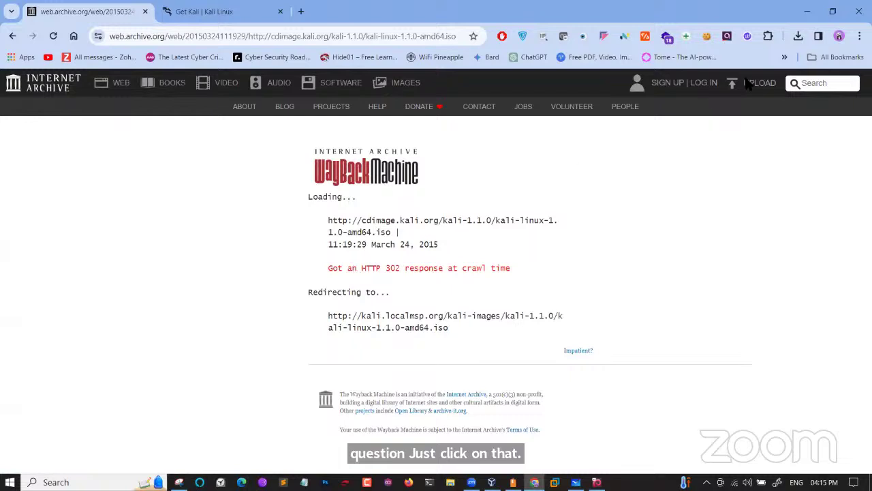
click(797, 35)
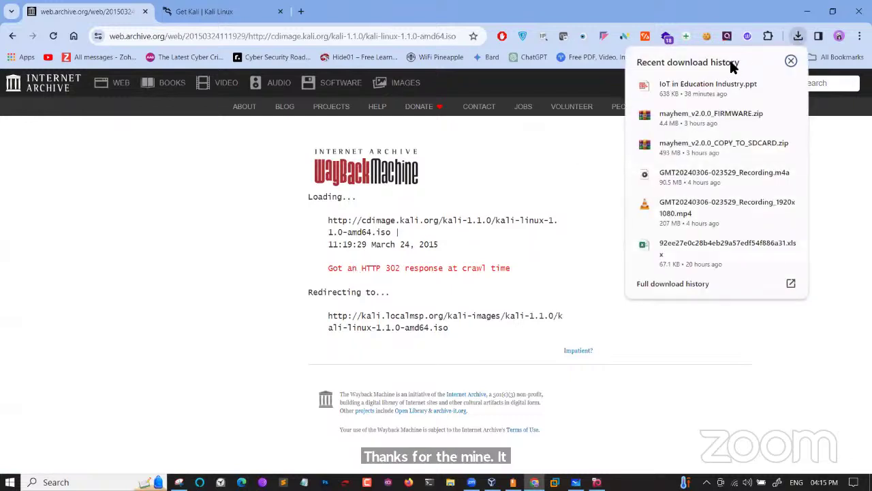
Note the 'not archived' message for the mirror ISO and go back three pages to the 2015 calendar
click(798, 38)
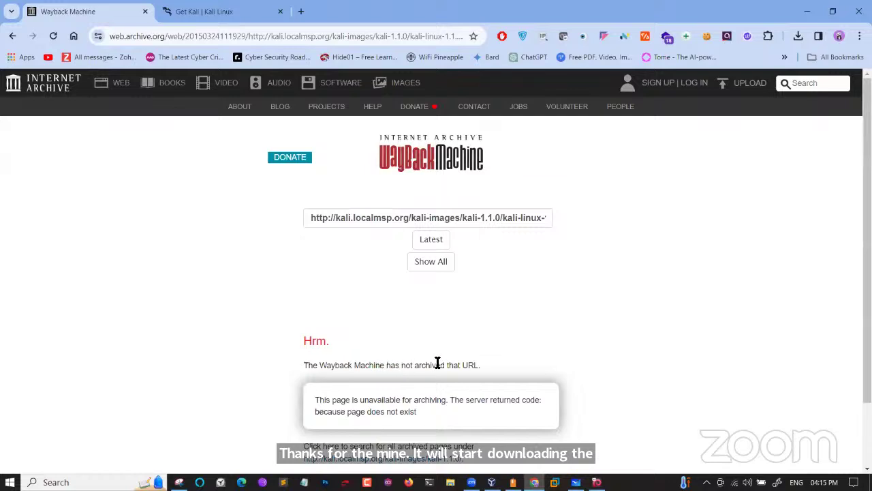
drag(415, 365, 468, 368)
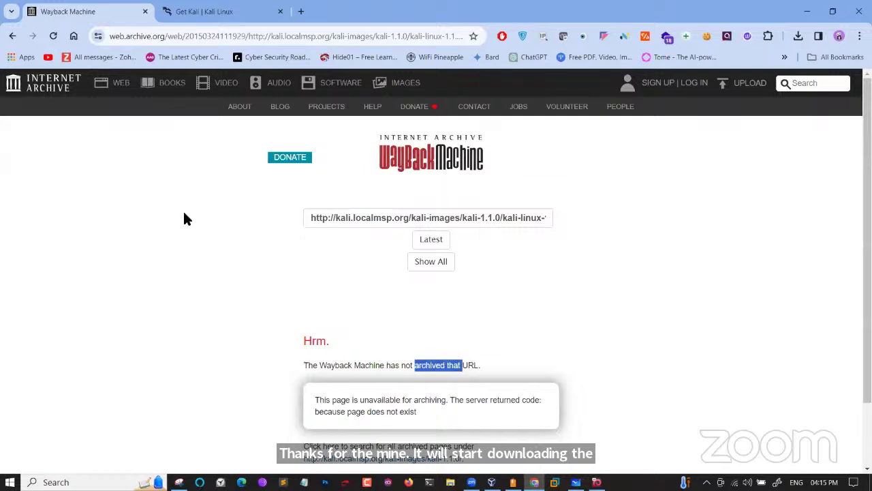
click(12, 36)
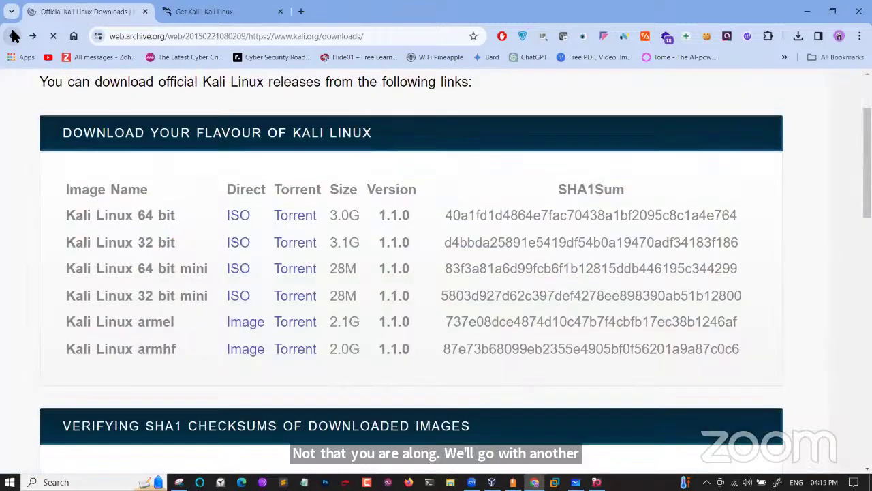
click(14, 36)
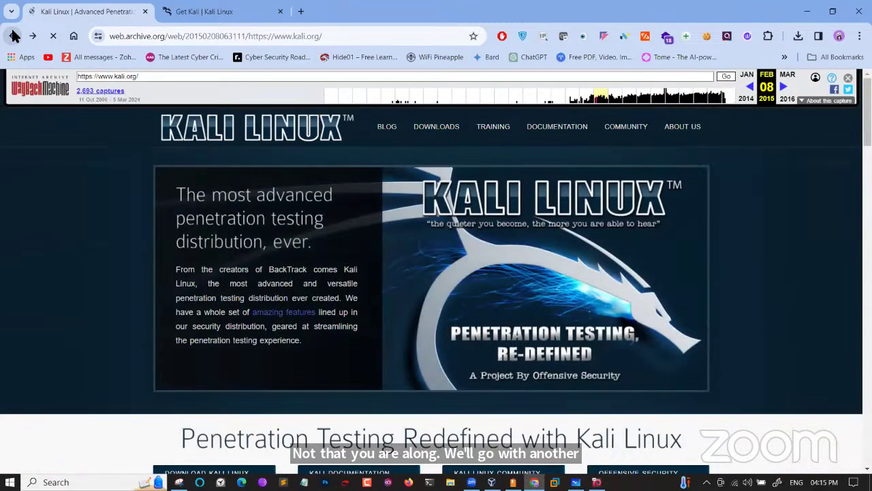
click(14, 36)
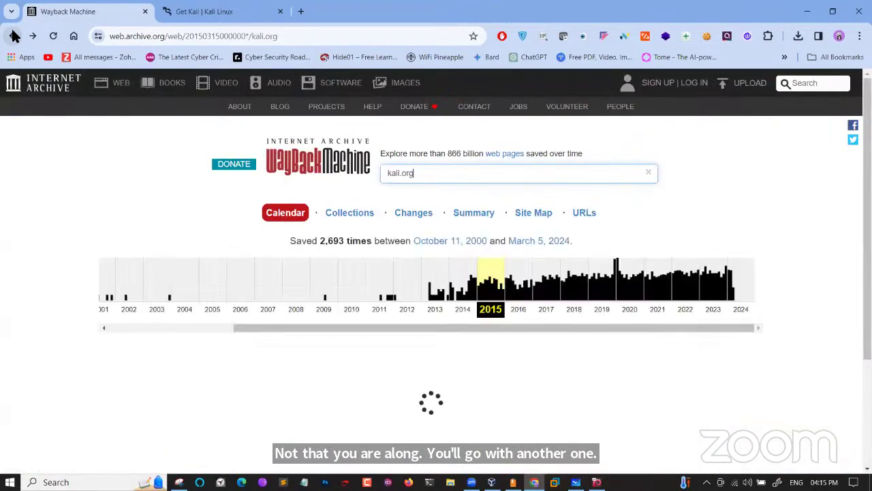
Open kali.org's June 10, 2015 13:03 snapshot from the capture calendar
scroll(347, 267, down, 4)
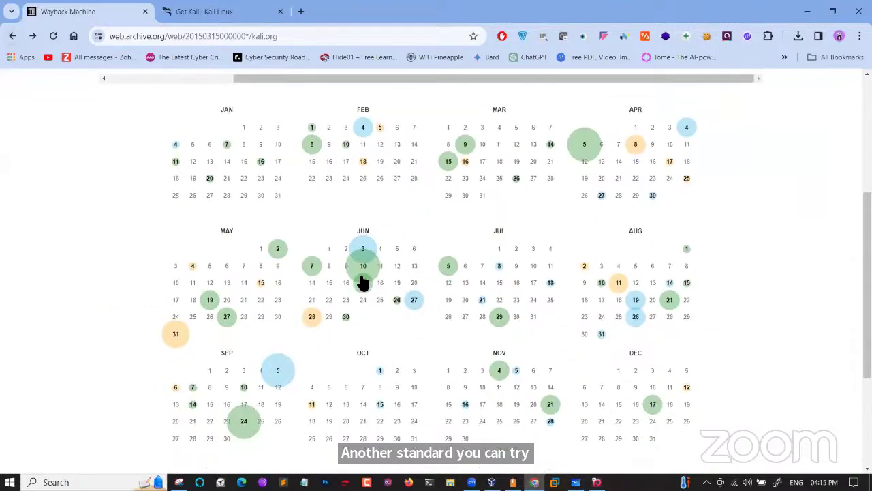
mouse_move(364, 272)
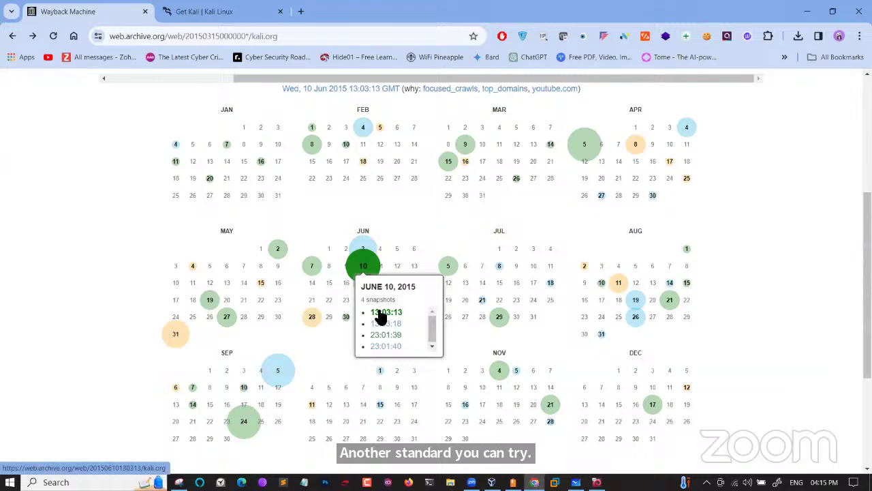
click(379, 312)
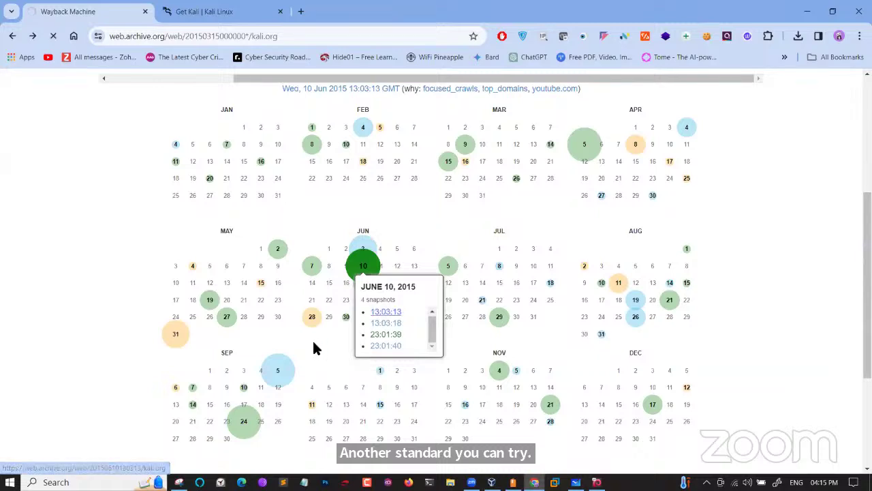
scroll(314, 344, down, 3)
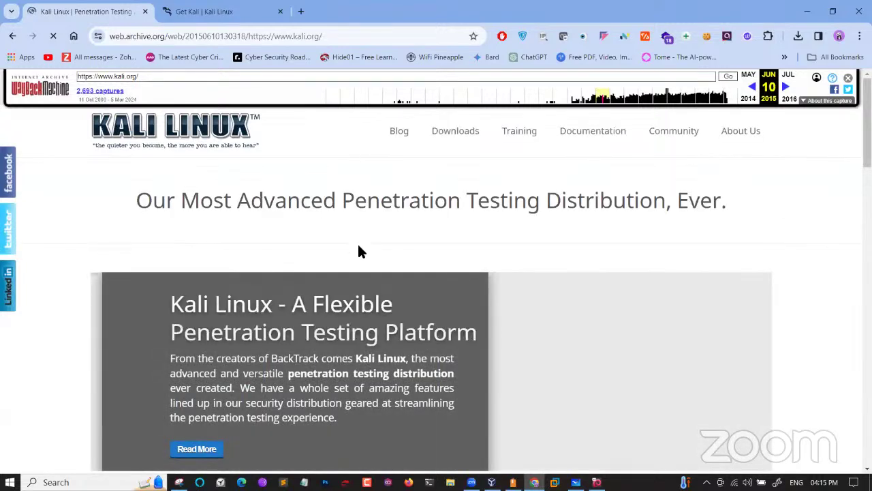
From the June 2015 snapshot, follow Downloads to the Kali Linux 1.1.0a 64-bit ISO link
scroll(357, 242, down, 4)
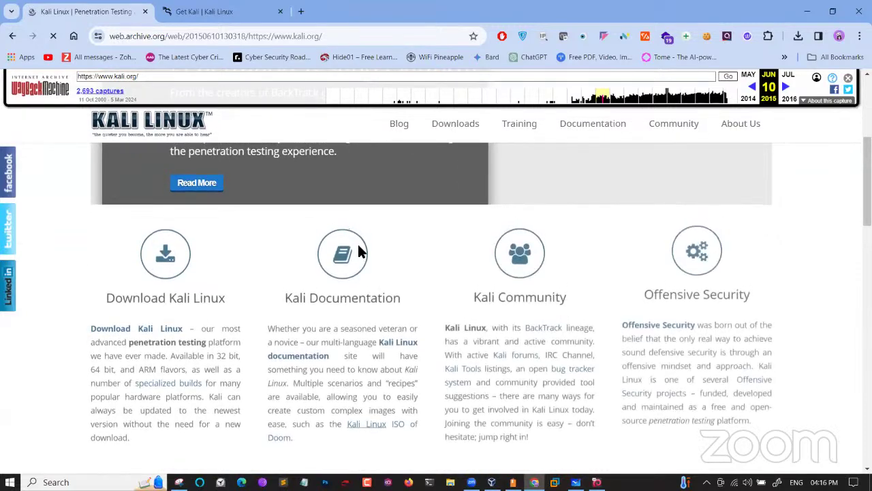
scroll(427, 176, up, 2)
mouse_move(455, 127)
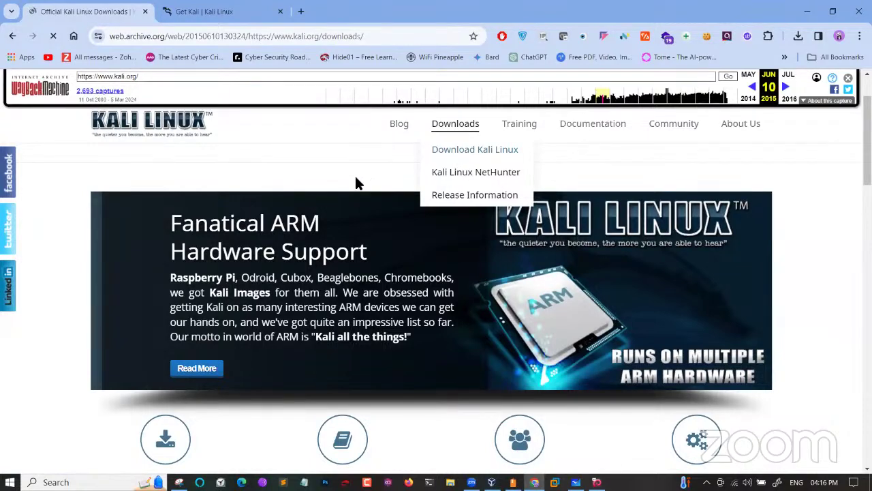
scroll(276, 297, down, 2)
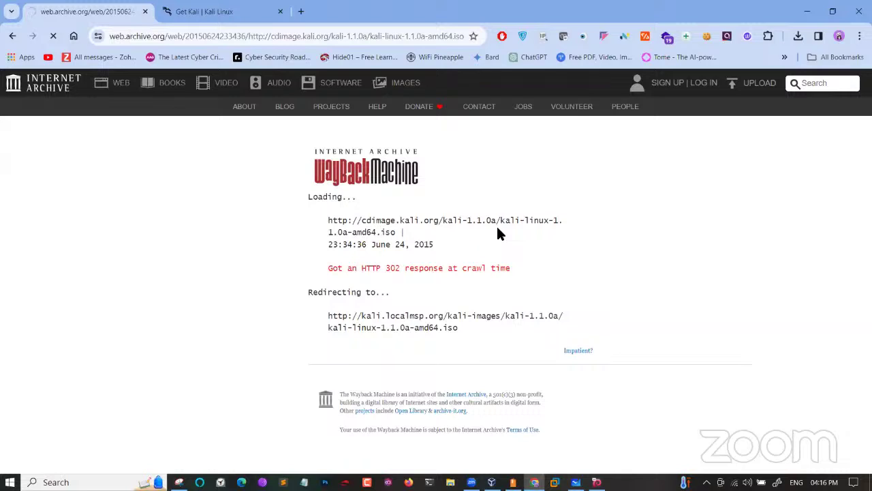
Confirm in Chrome's download history that the 1.1.0a ISO never started, selecting the archived redirect URL
click(798, 37)
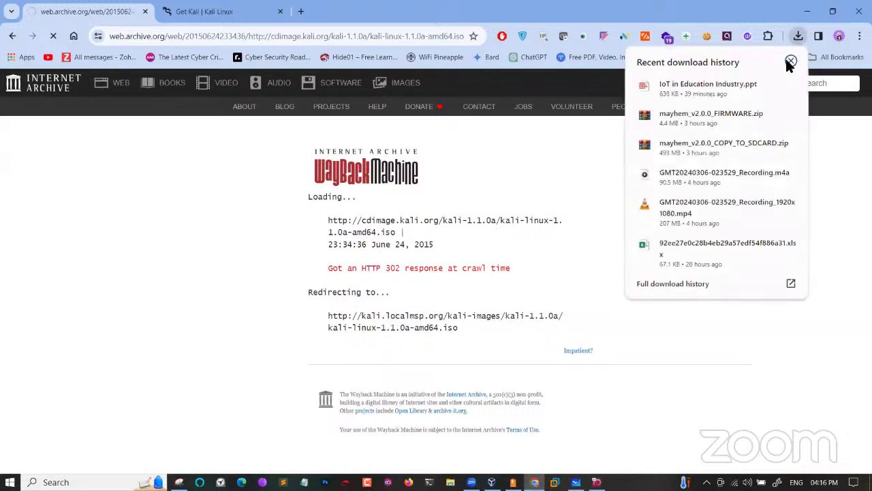
click(788, 60)
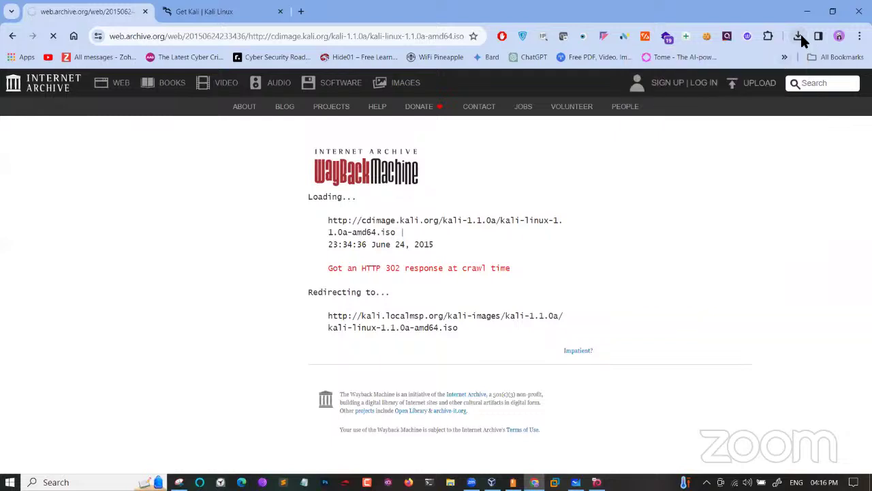
click(801, 39)
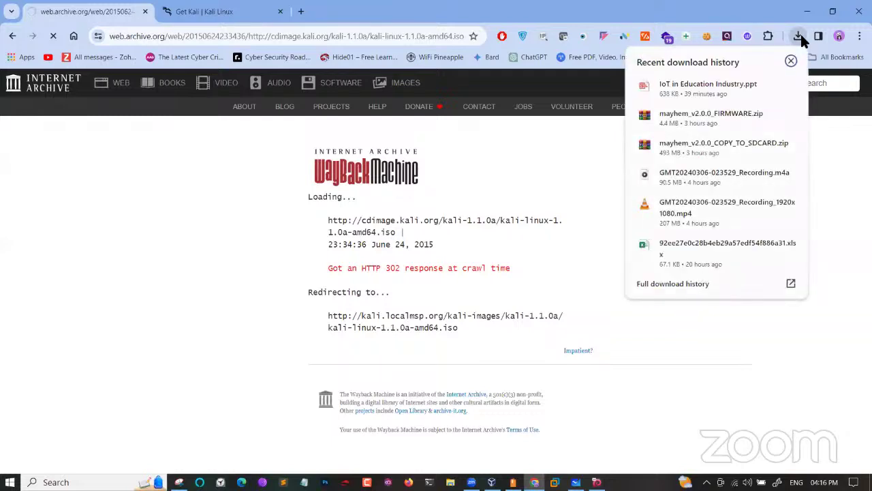
click(534, 204)
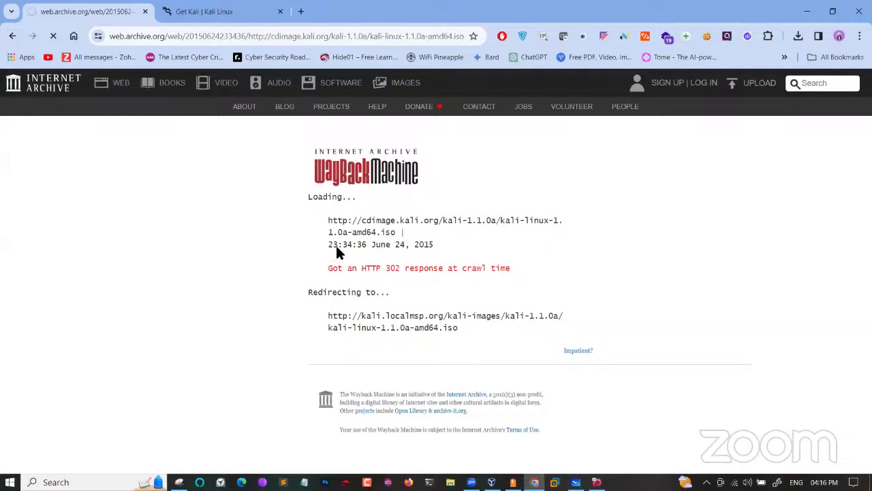
drag(328, 221, 449, 244)
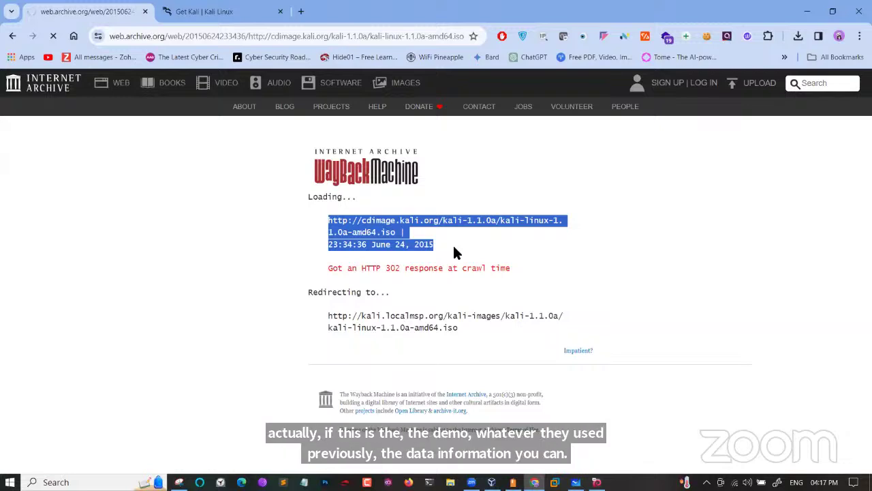
click(799, 38)
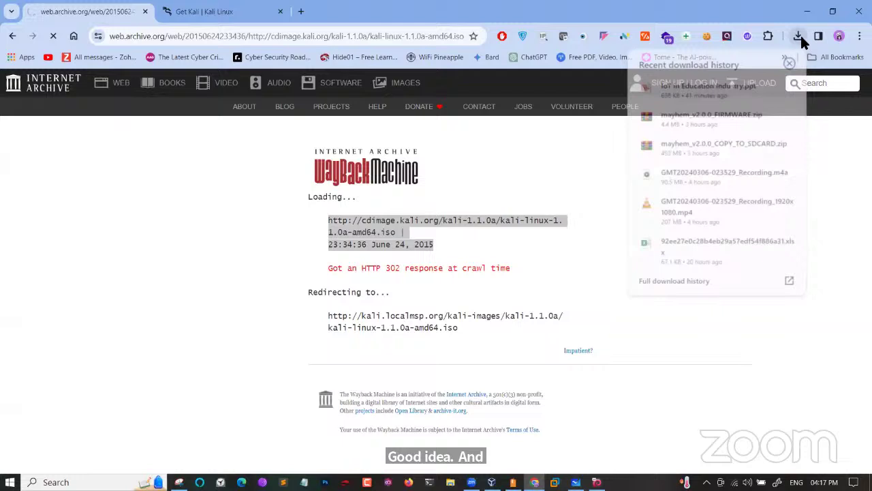
click(525, 159)
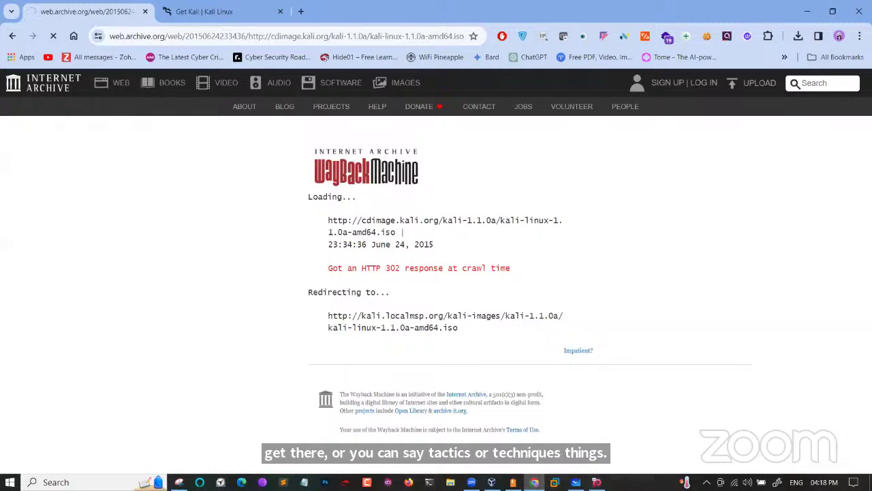
Check the Wi-Fi connection status and return to the Get Kali Pre-built Virtual Machines tab
click(734, 482)
click(735, 482)
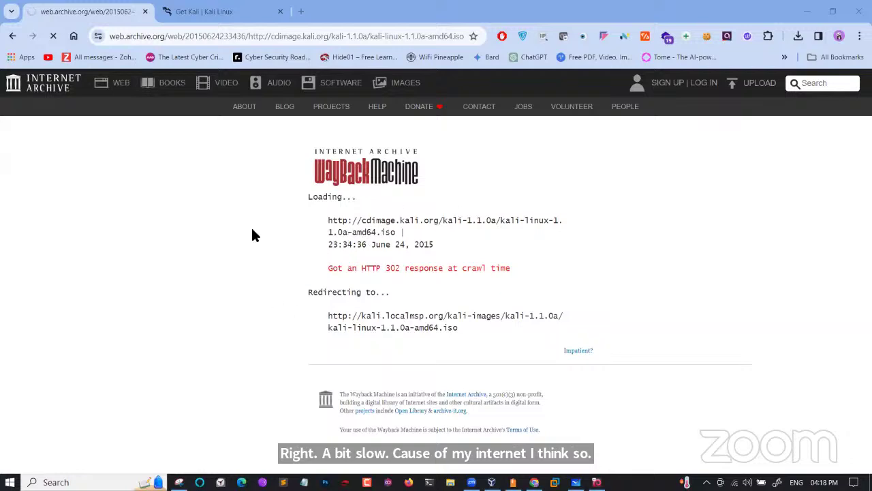
click(208, 12)
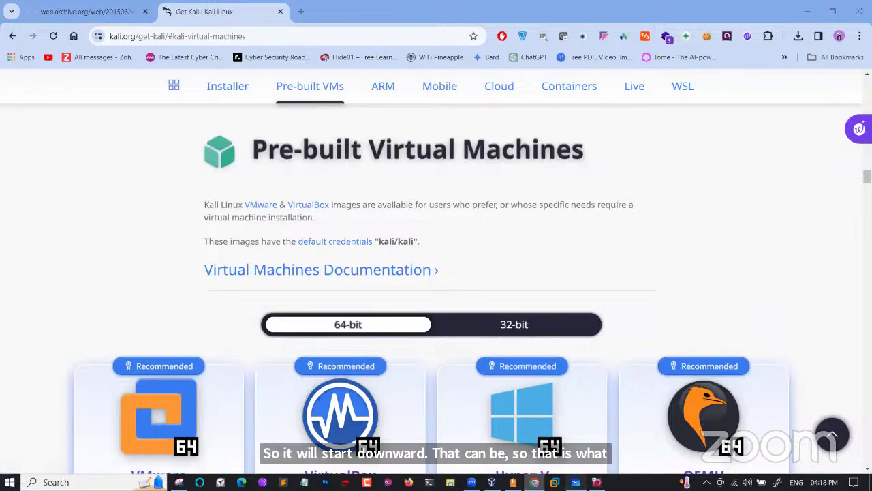
click(576, 482)
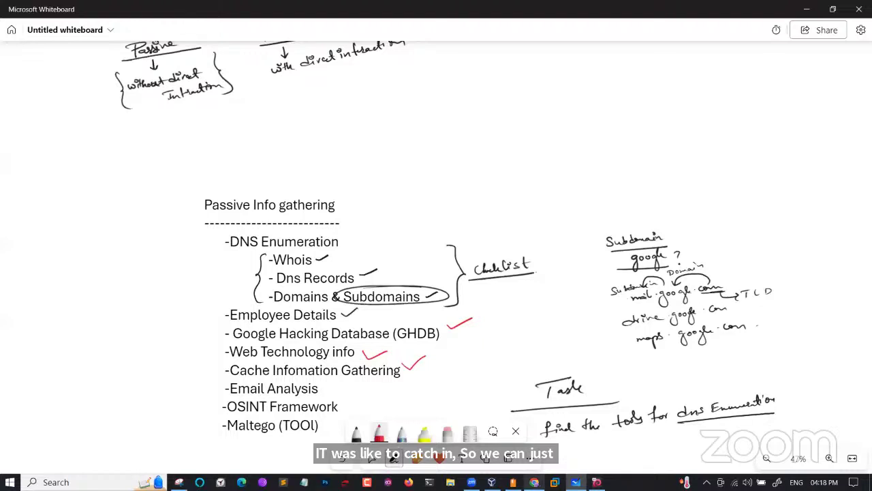
key(alt+Tab)
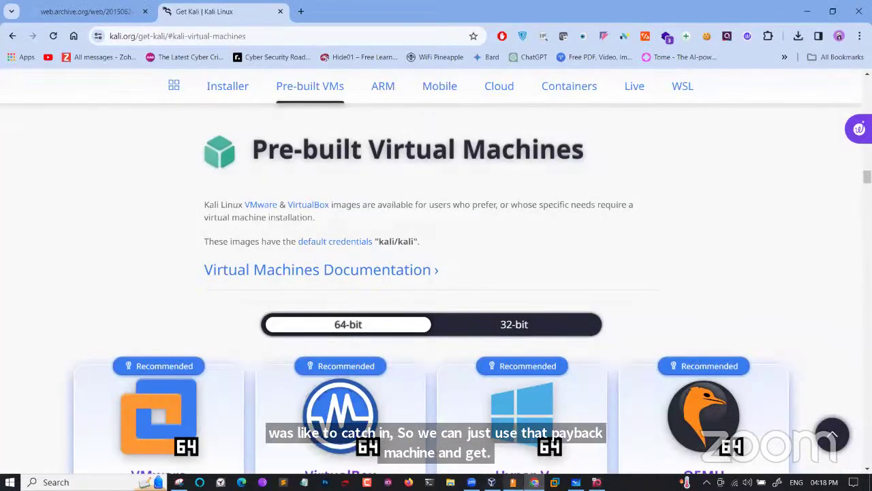
mouse_move(512, 482)
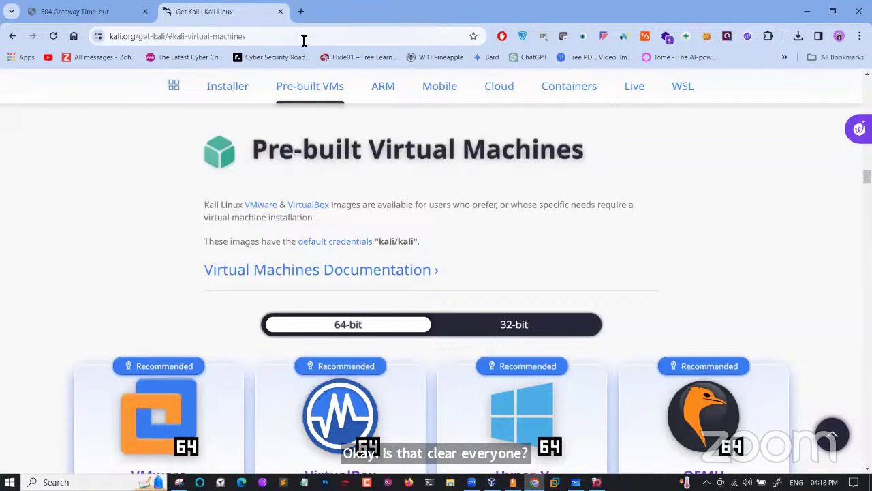
On the timed-out 504 archive tab, go back twice to the kali.org snapshot calendar
click(94, 19)
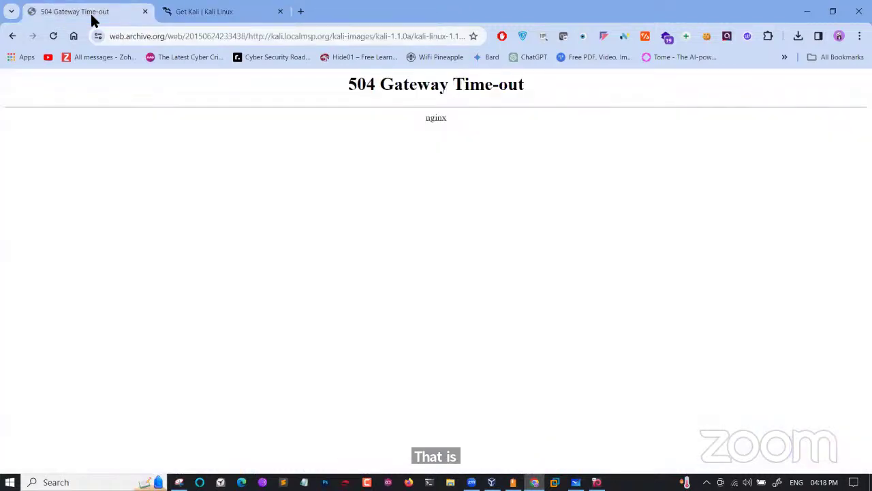
click(13, 36)
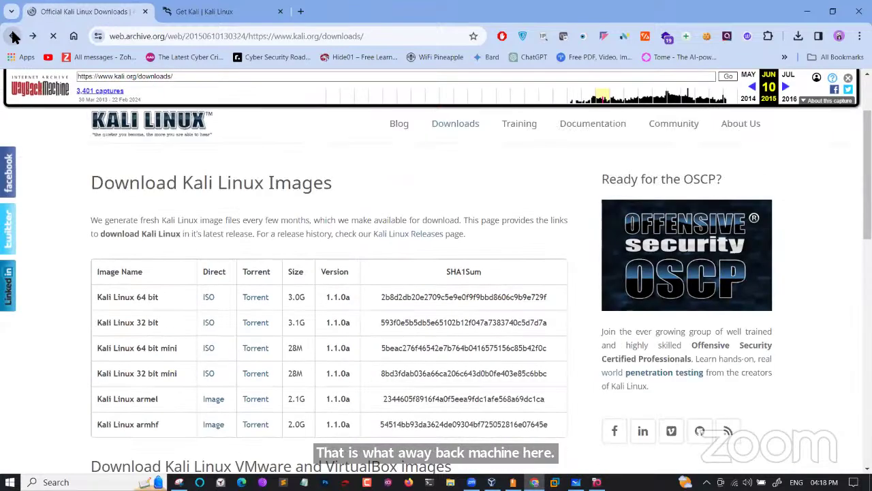
click(13, 36)
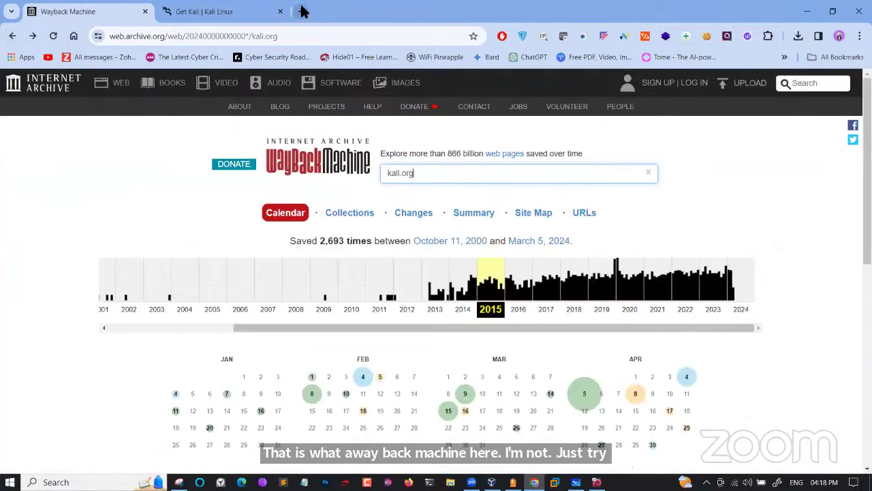
Open a new blank tab and close the Wayback Machine and Get Kali tabs
click(299, 11)
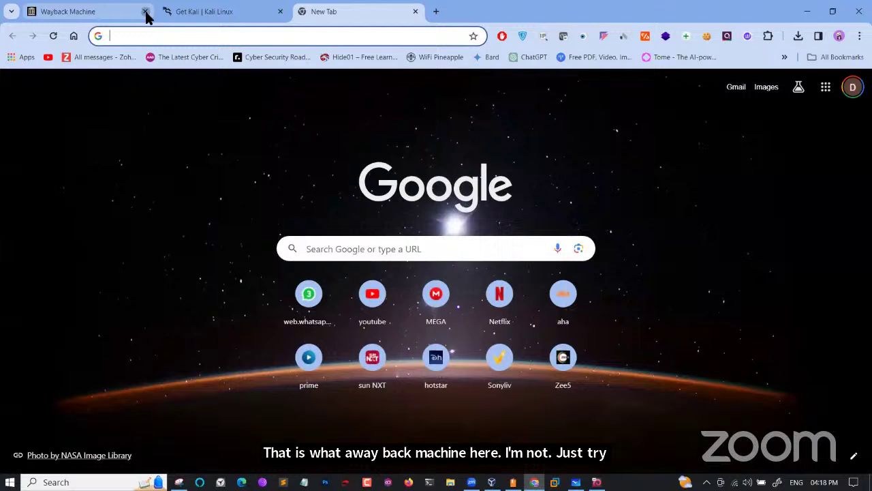
click(146, 11)
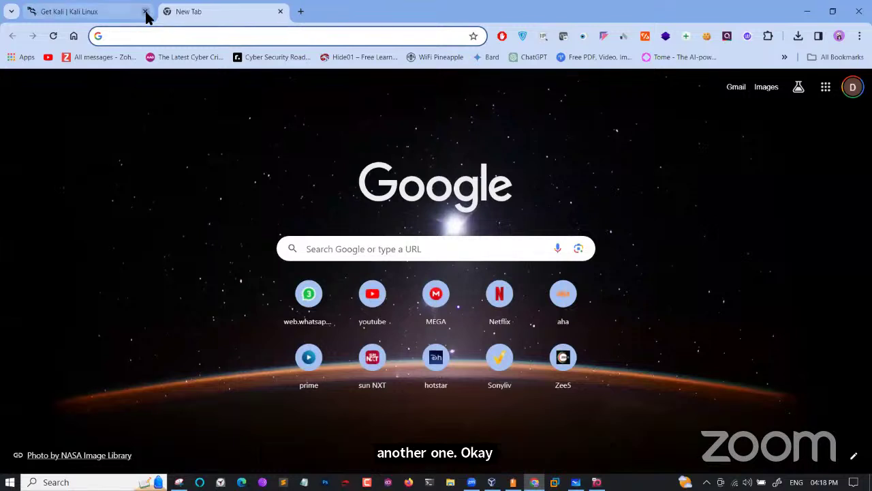
click(145, 12)
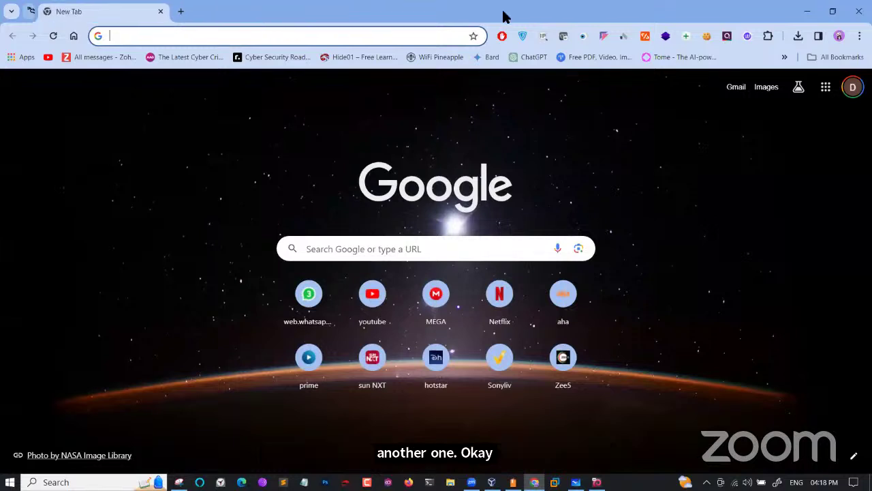
click(809, 10)
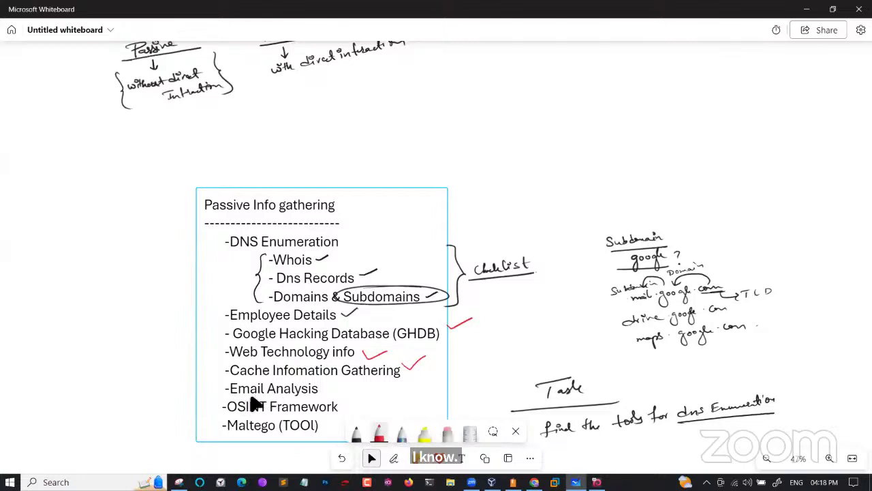
click(508, 354)
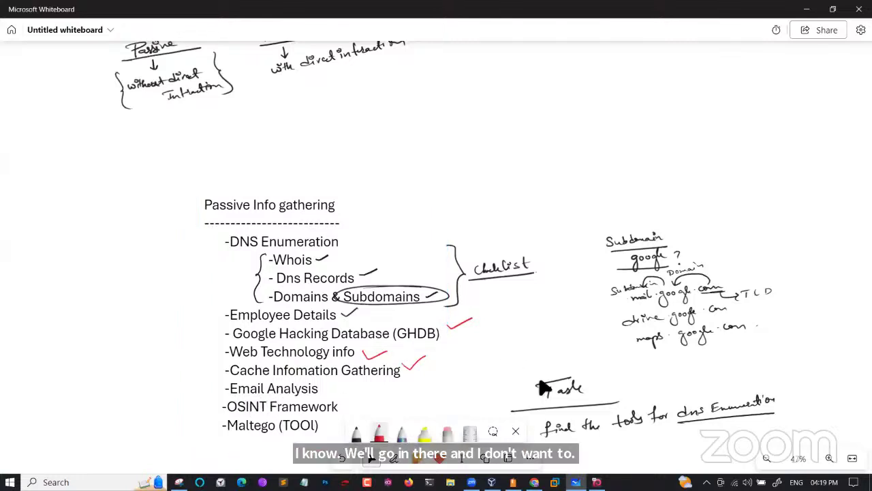
click(534, 482)
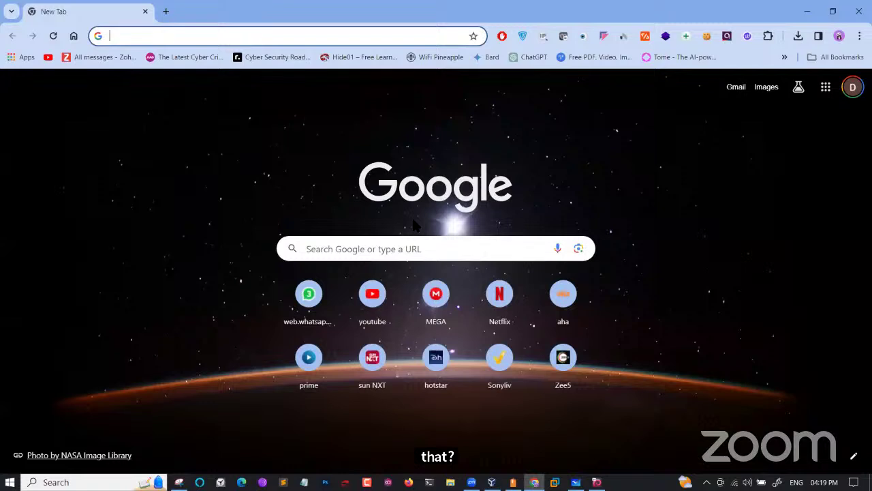
Go to emkei.cz, Emkei's Fake Mailer, from the address bar suggestions
text(eccouncil.org)
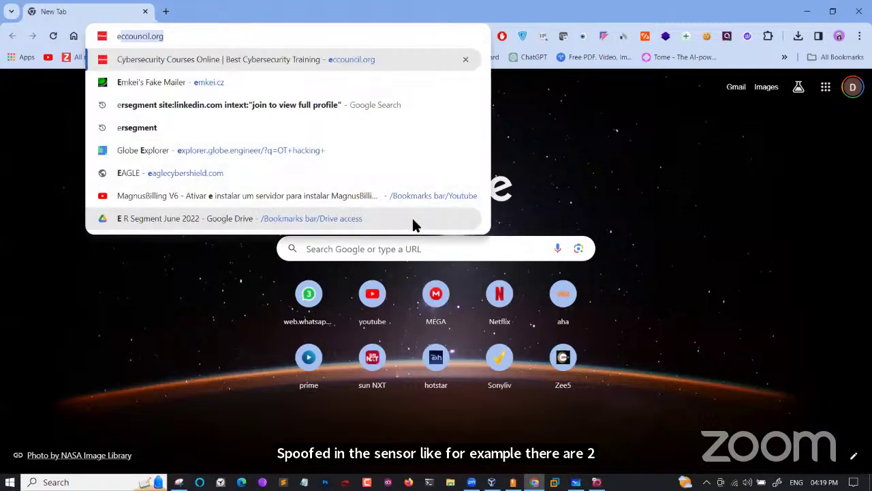
click(214, 82)
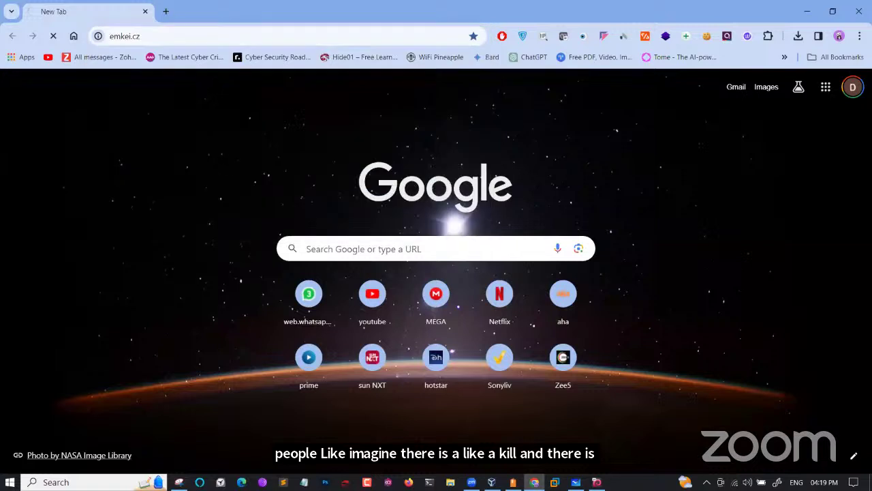
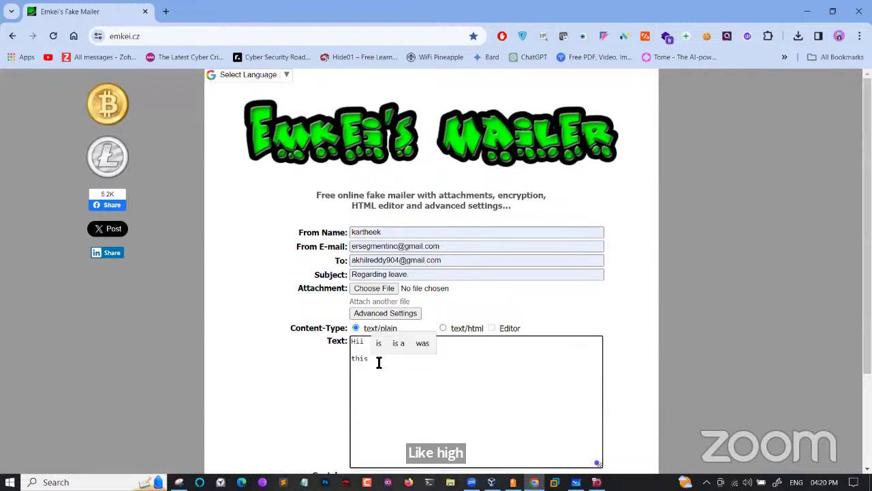
Finish the body's second line after "this" with the sender introducing themselves by name
text(is)
text(kartheek)
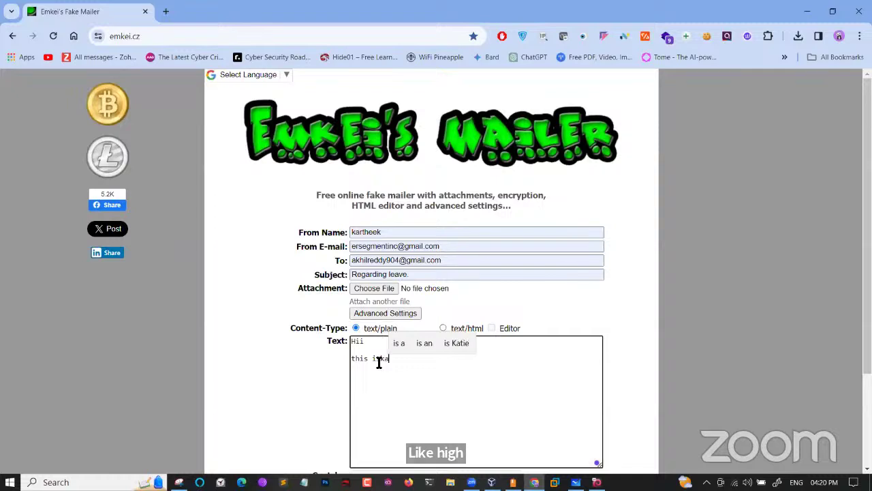
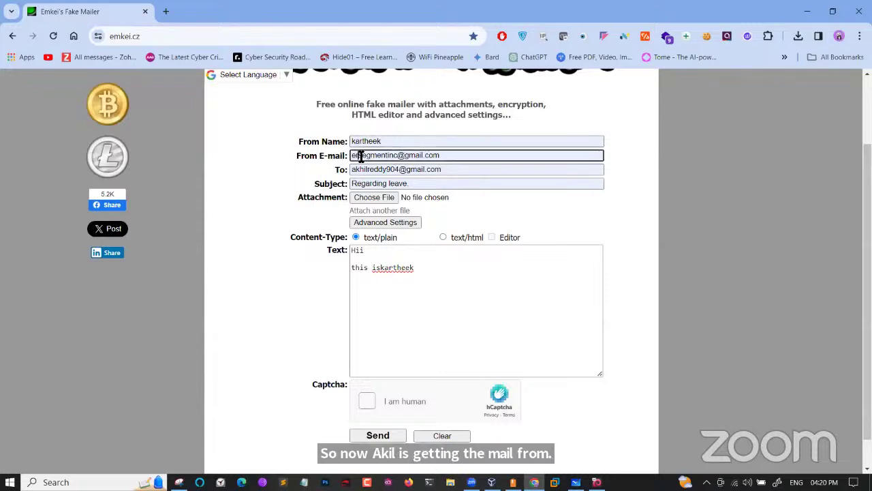
drag(361, 156, 403, 160)
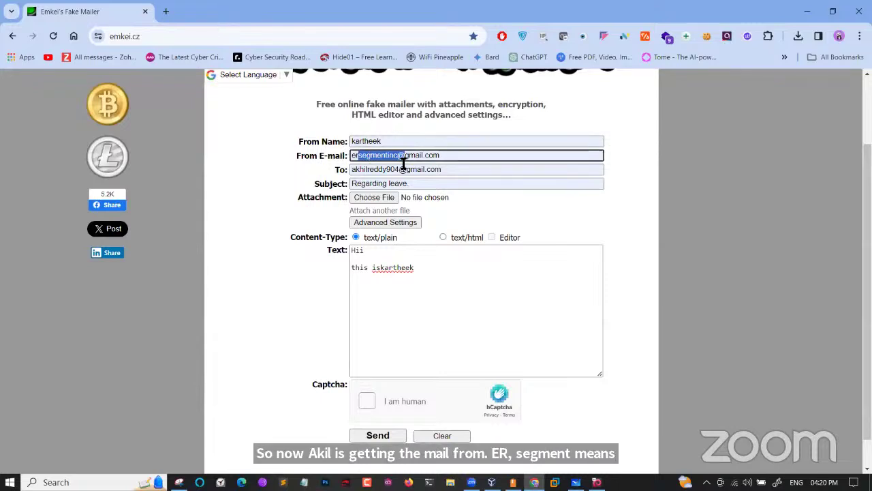
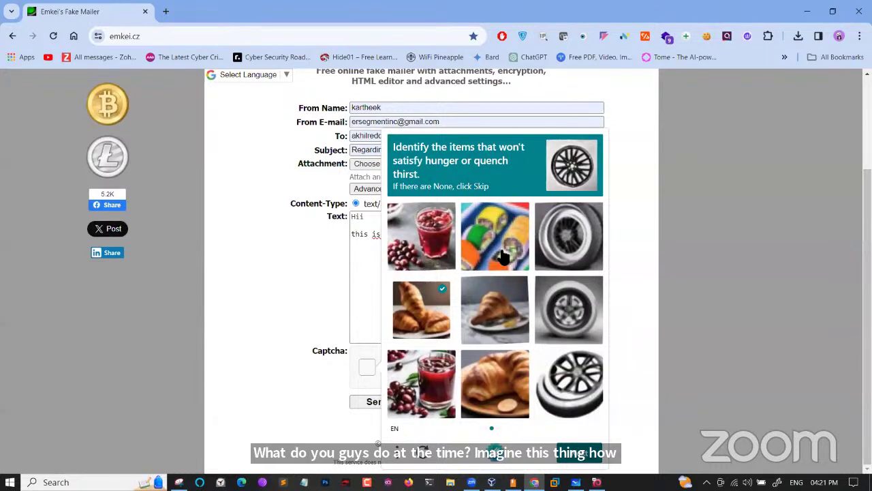
Select the three tyre images on the first captcha page and continue to the next page
click(568, 236)
click(573, 293)
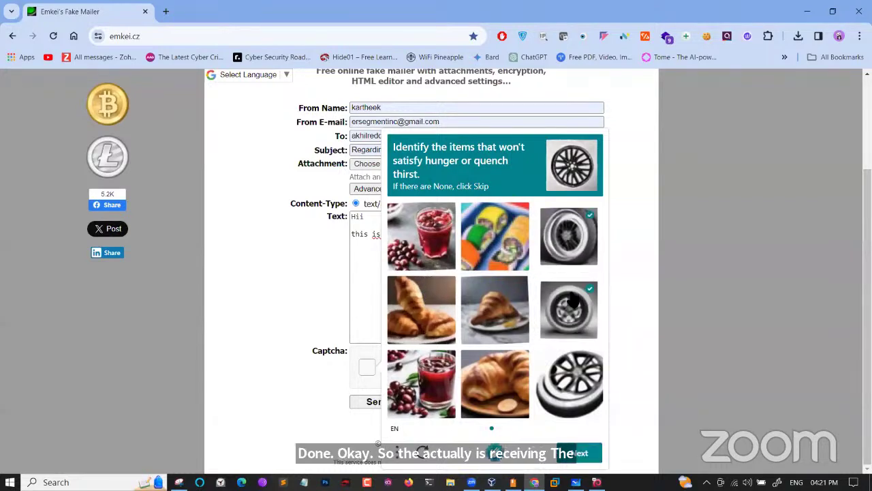
click(576, 379)
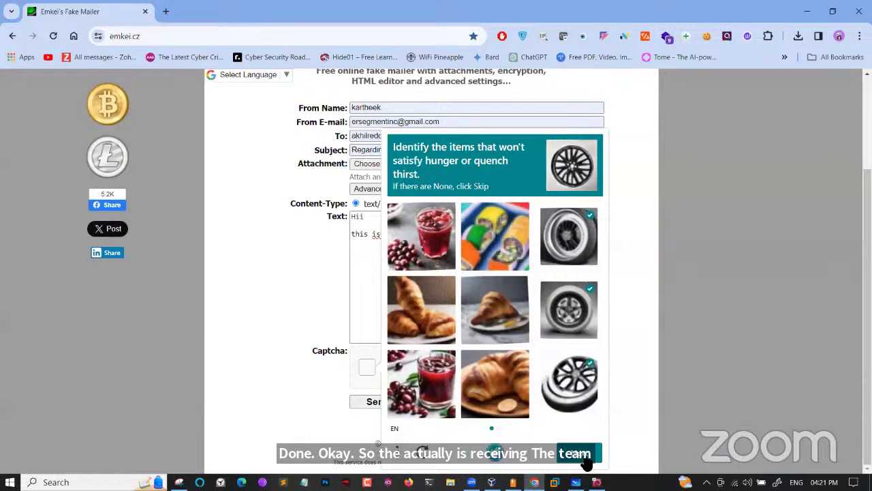
click(579, 454)
Pick the three tyres on the second captcha page, verify, and send the fake email
click(516, 259)
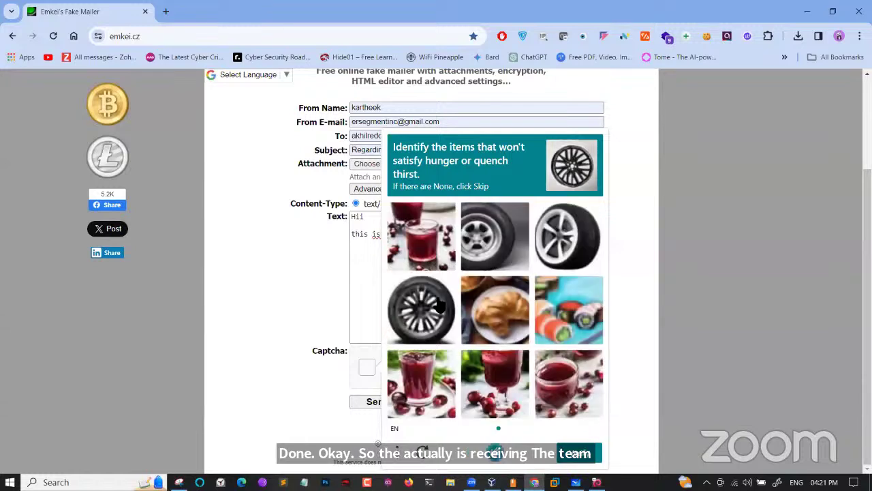
click(440, 306)
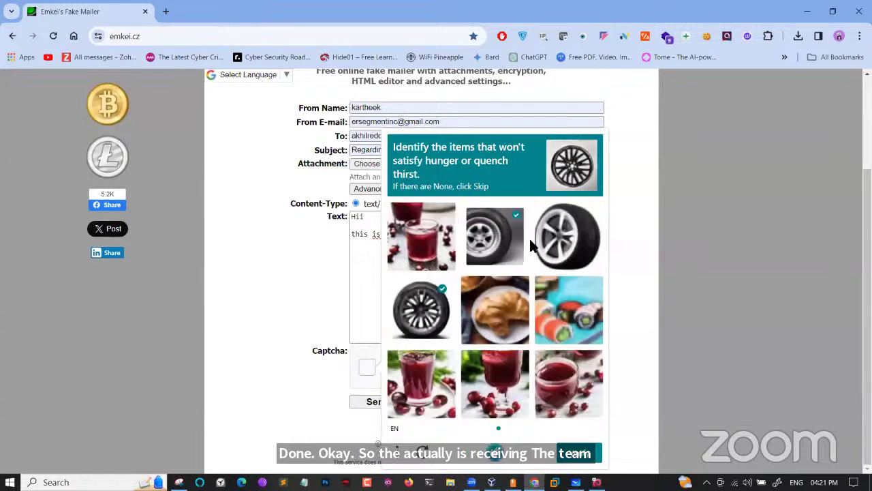
click(597, 222)
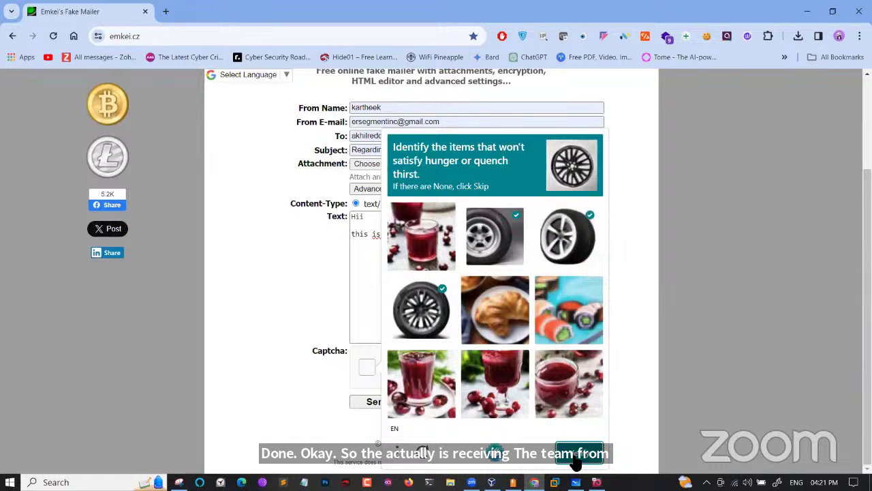
click(578, 454)
click(379, 407)
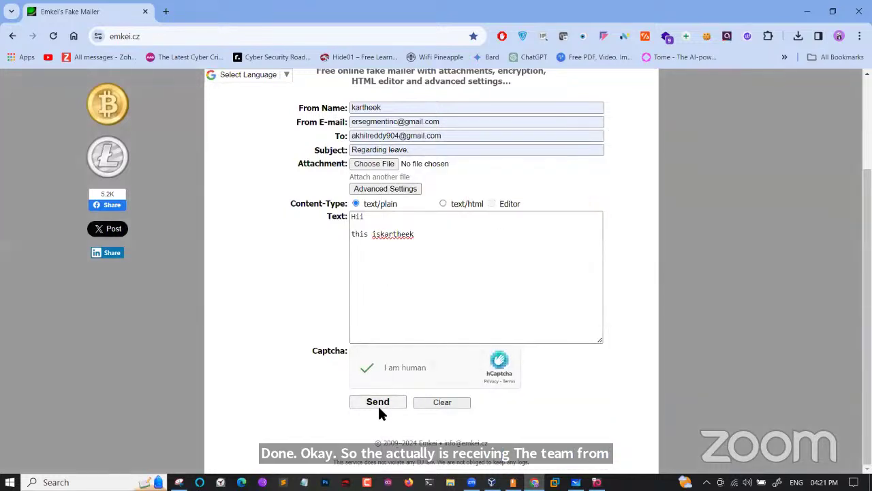
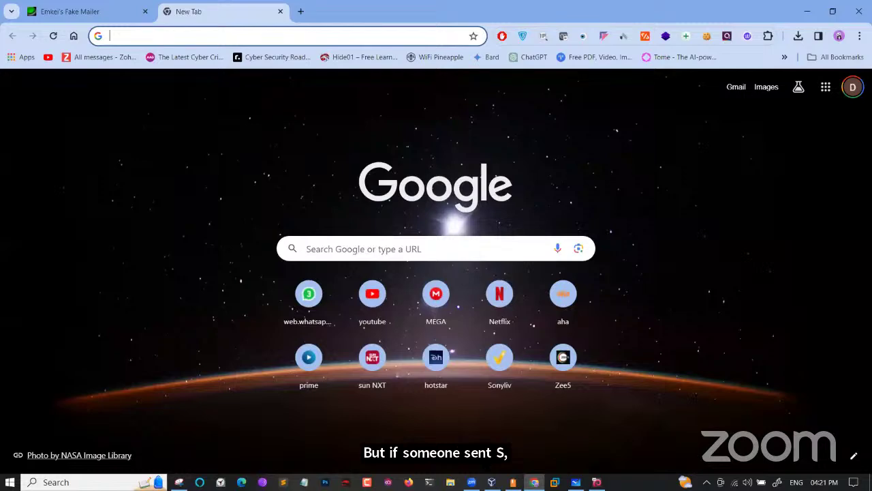
Open the Request a leave email's Show original view with SPF, DKIM and DMARC results, then return to the email
click(736, 86)
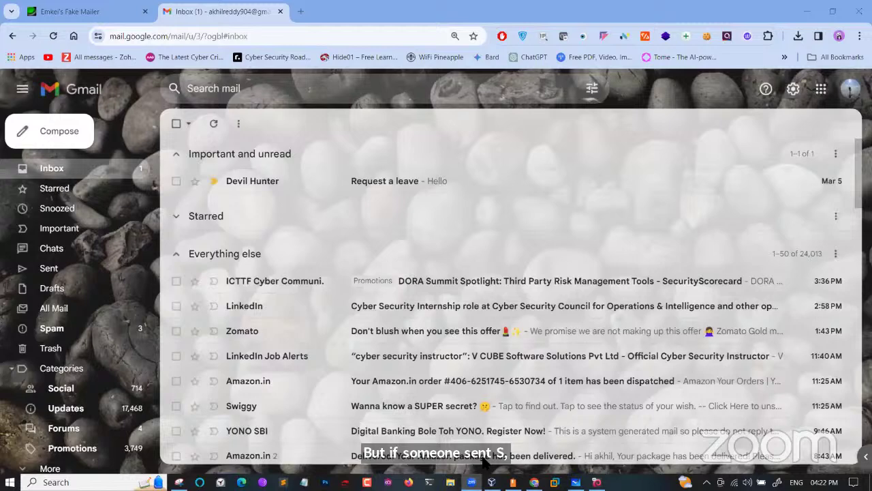
click(380, 197)
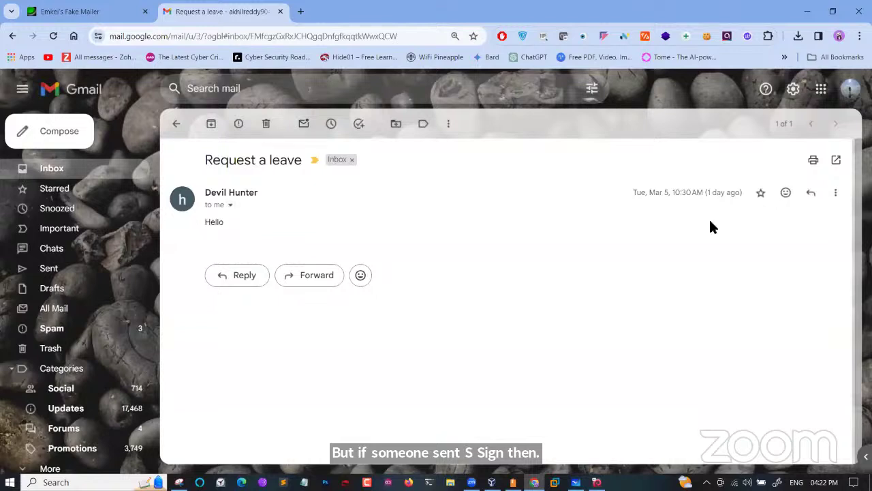
click(836, 192)
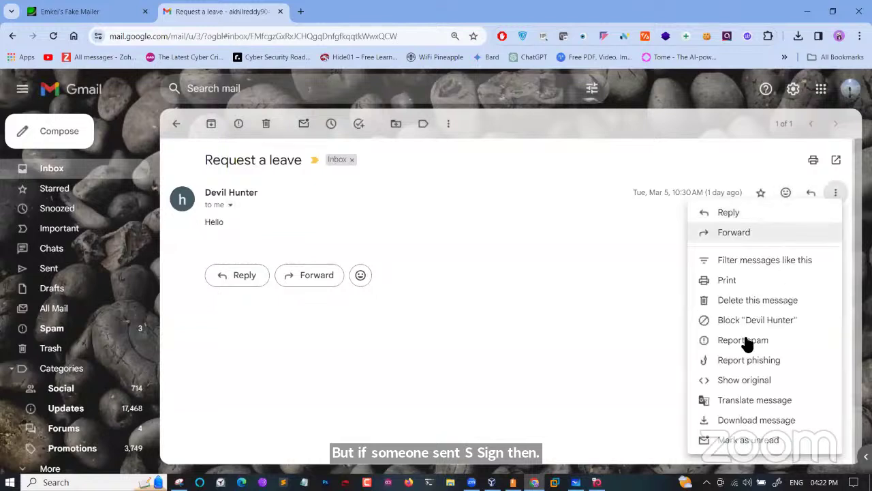
click(741, 384)
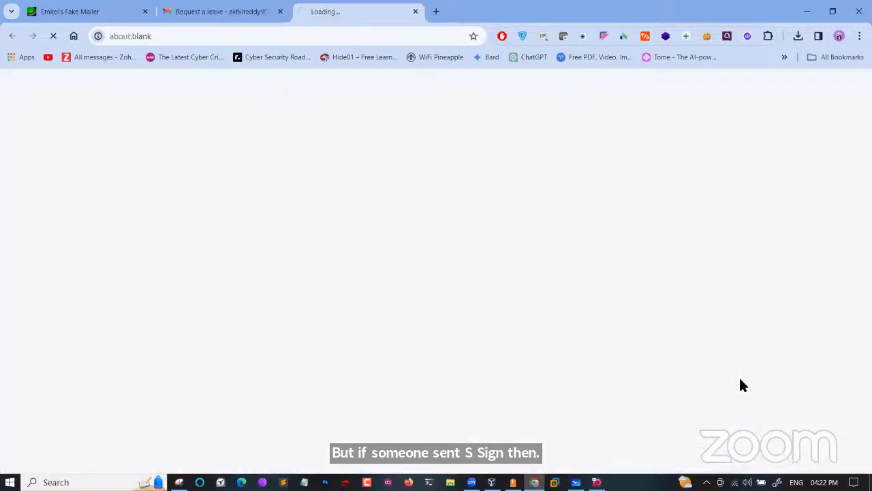
click(239, 8)
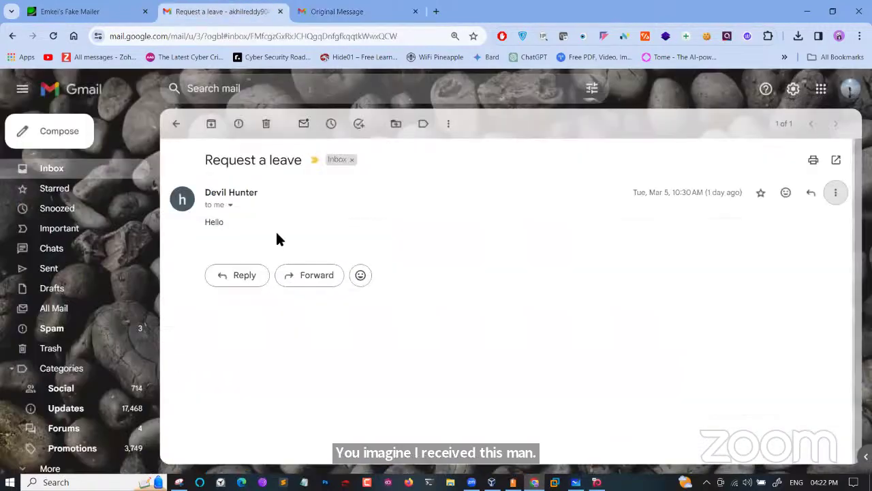
View the Request a leave email's sender details, then go back to the inbox and reopen it
click(231, 205)
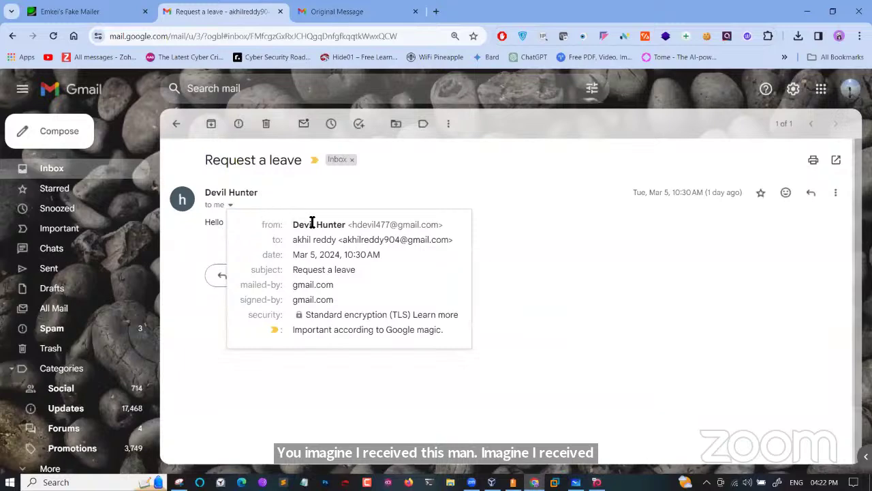
click(385, 202)
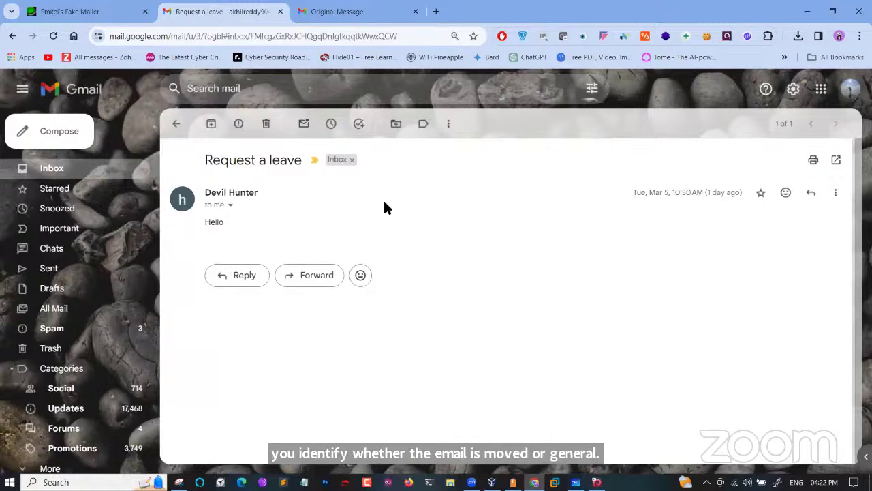
click(174, 124)
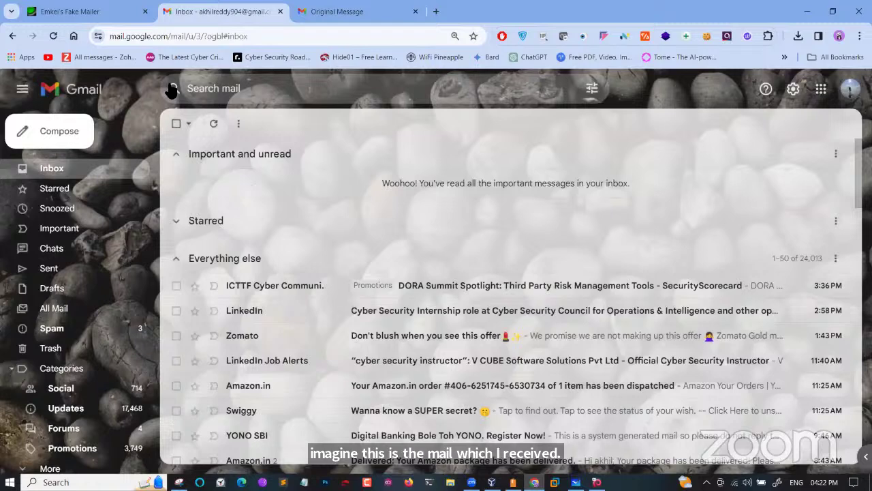
click(13, 35)
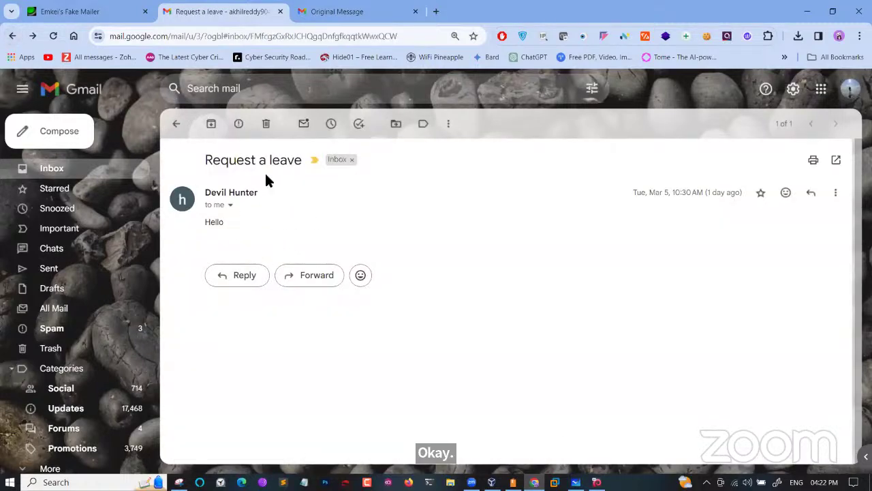
Highlight the sender detail rows through mailed-by and signed-by gmail.com, then switch to Microsoft Whiteboard
triple_click(211, 221)
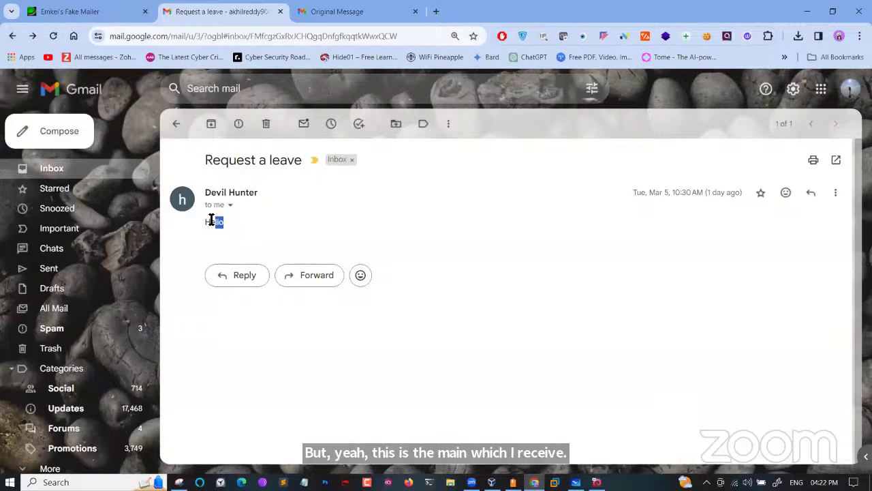
click(238, 207)
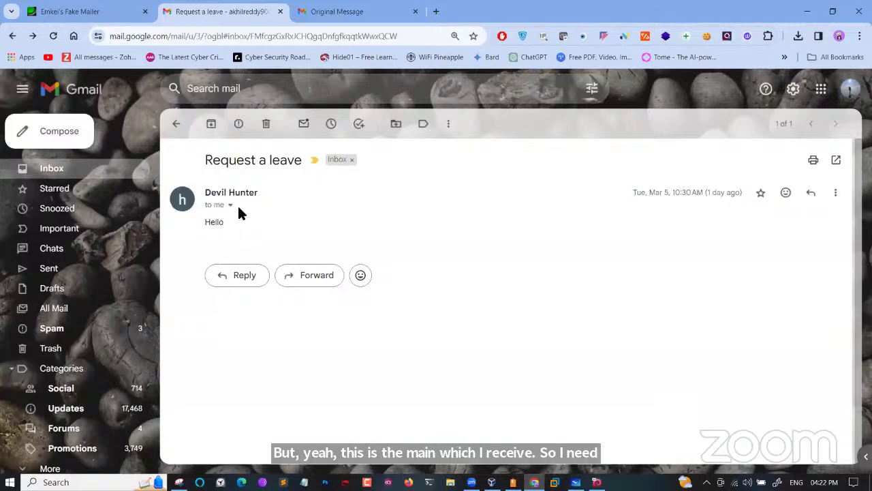
click(230, 206)
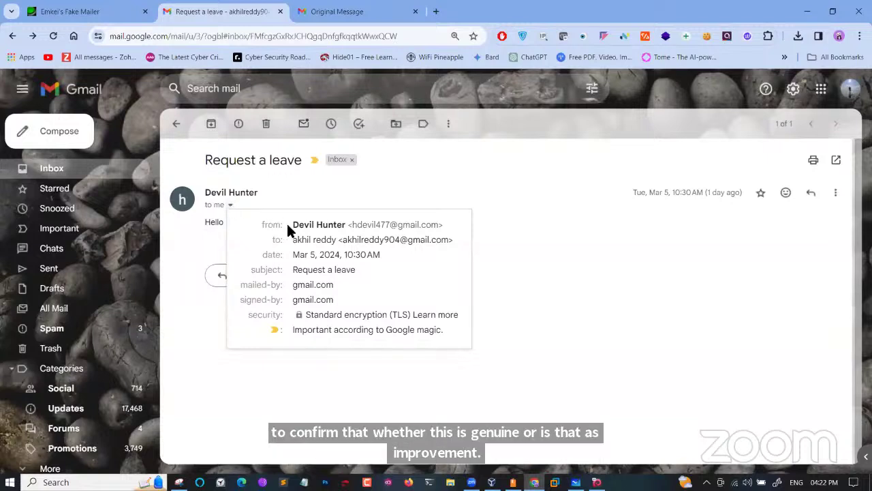
drag(291, 225, 389, 307)
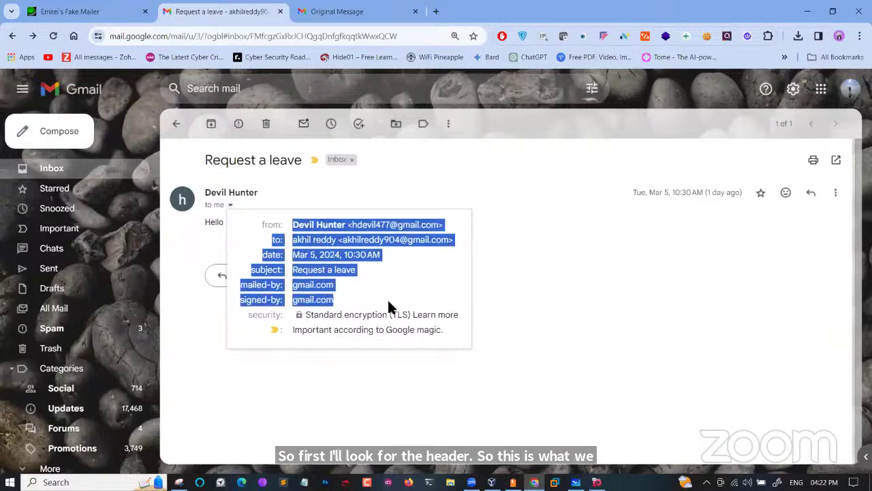
click(389, 307)
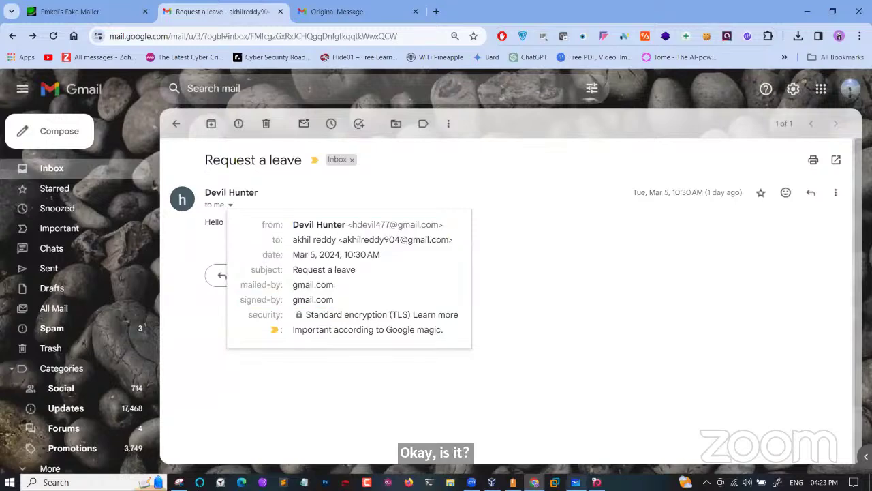
click(576, 482)
Open the Insert images file picker and browse the Desktop Tcp folder, looking at Botnet.png and etc.PNG
click(528, 458)
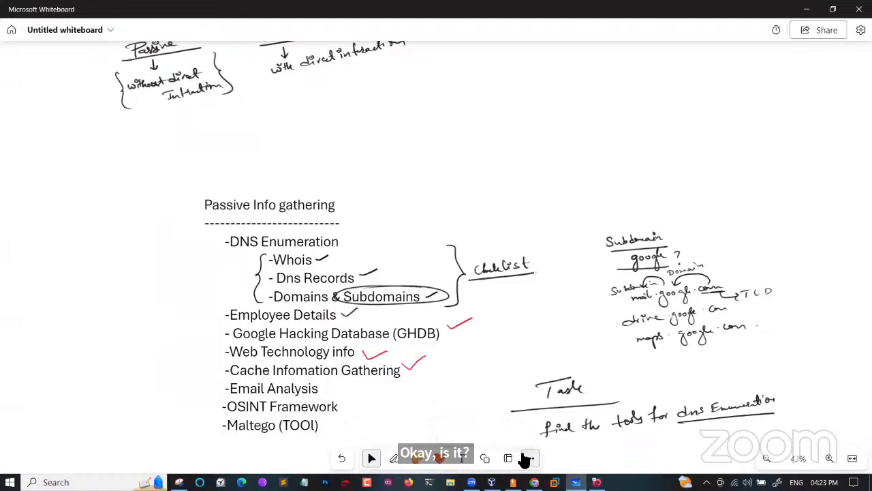
click(462, 413)
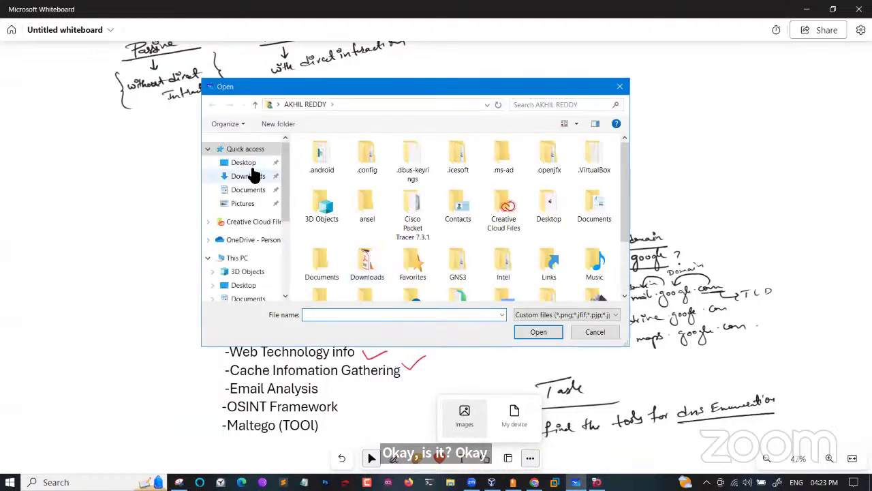
click(247, 164)
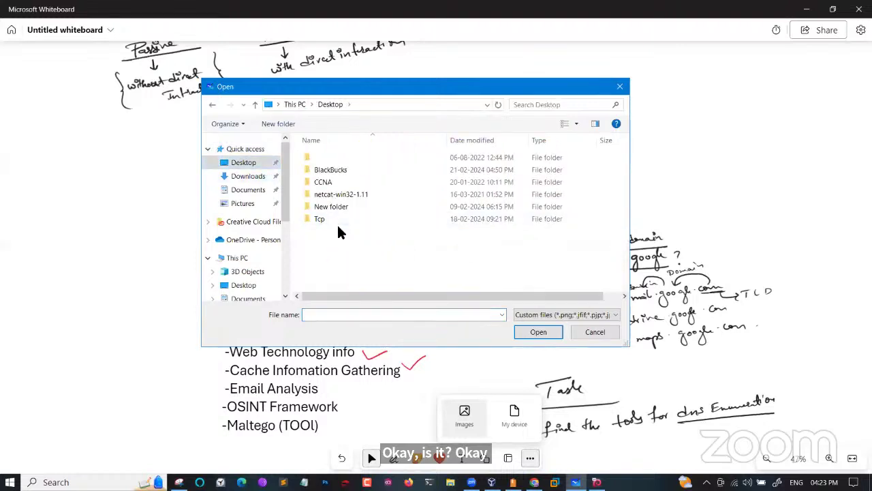
double_click(338, 219)
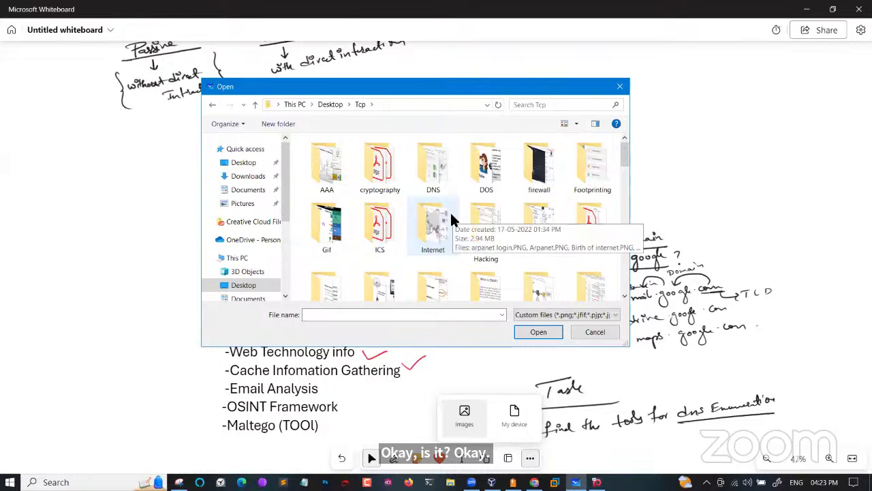
scroll(451, 219, down, 5)
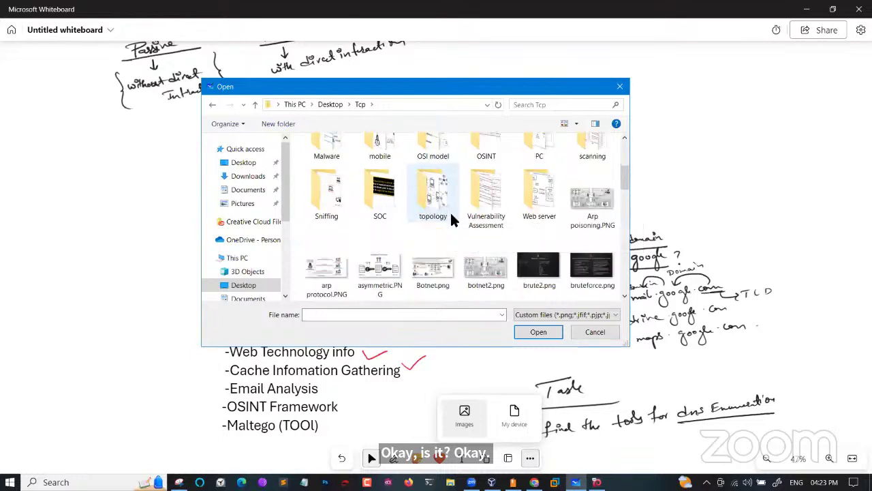
click(449, 281)
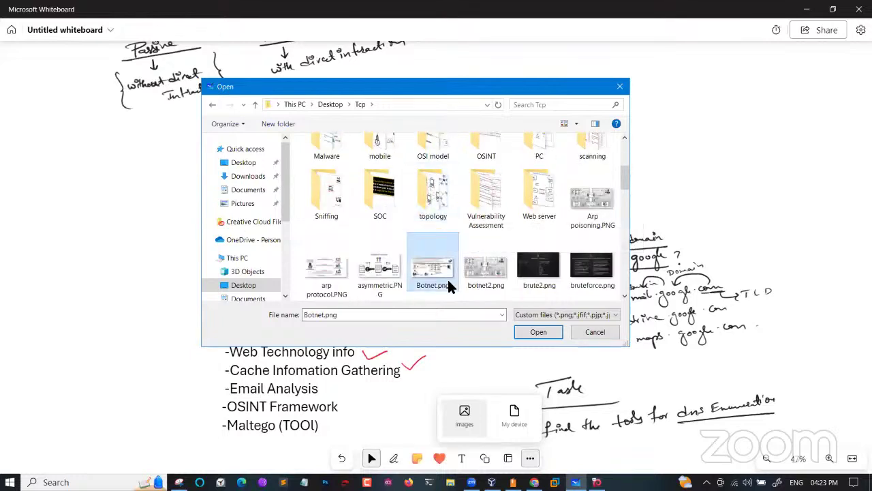
key(e)
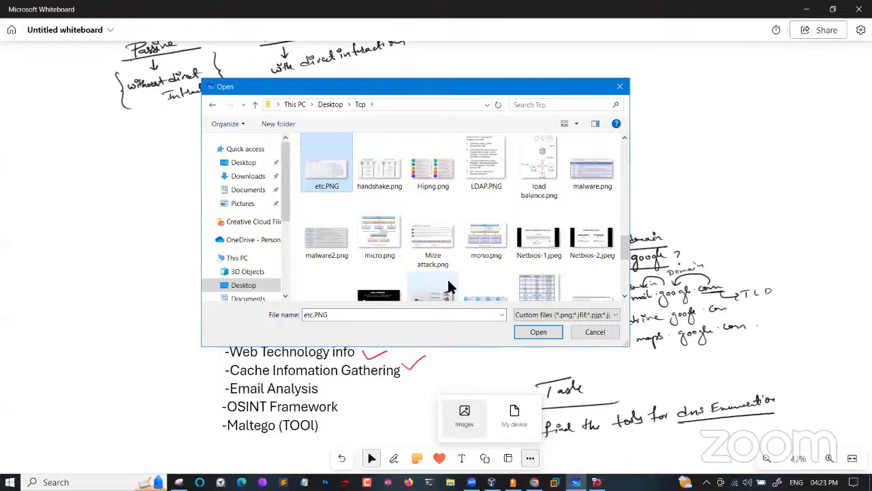
scroll(448, 277, up, 10)
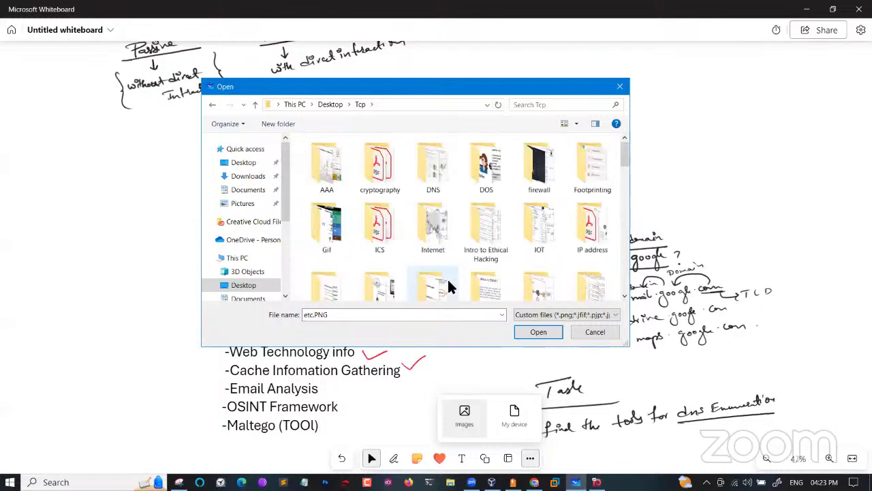
Browse the Footprinting, OSINT and New folder folders, then close the picker without inserting an image
double_click(589, 175)
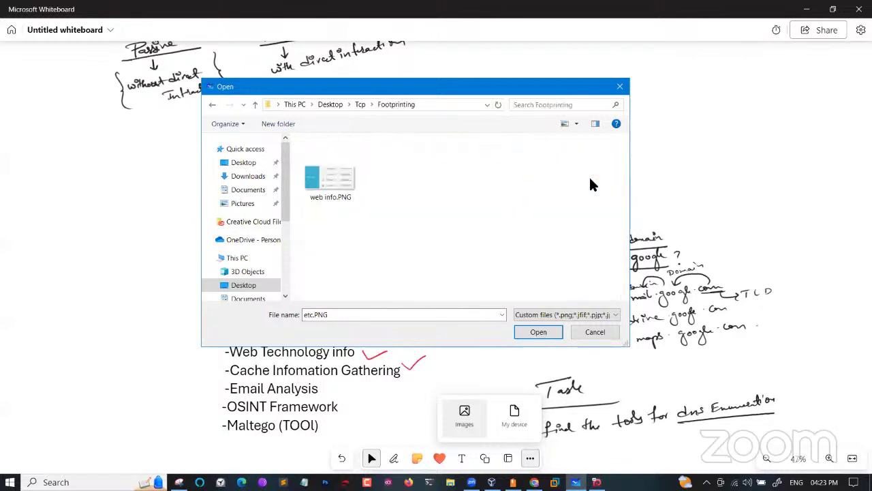
click(212, 105)
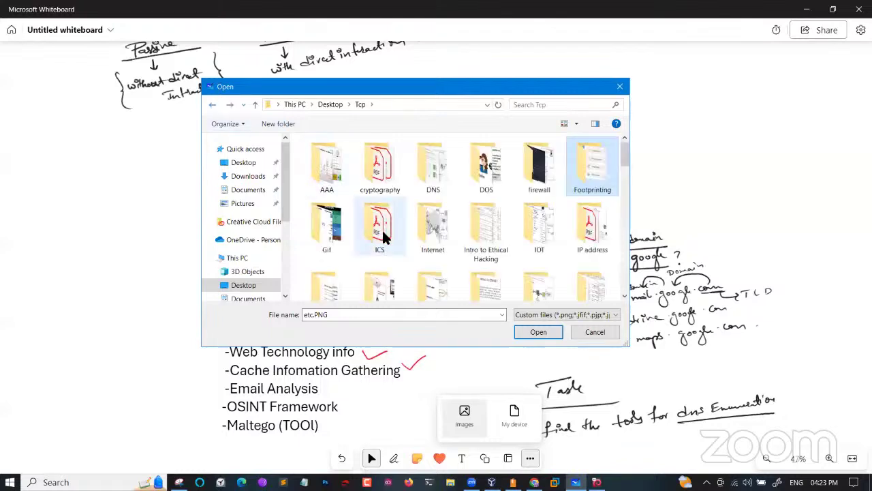
scroll(382, 228, down, 1)
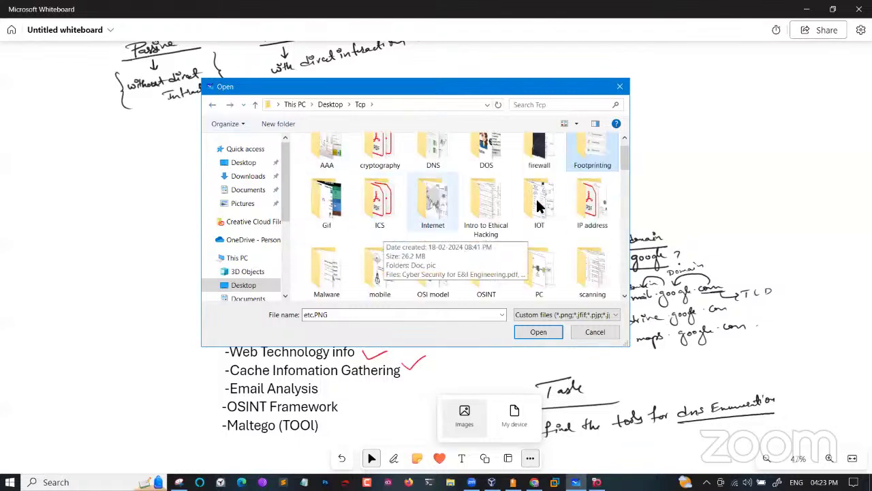
double_click(502, 259)
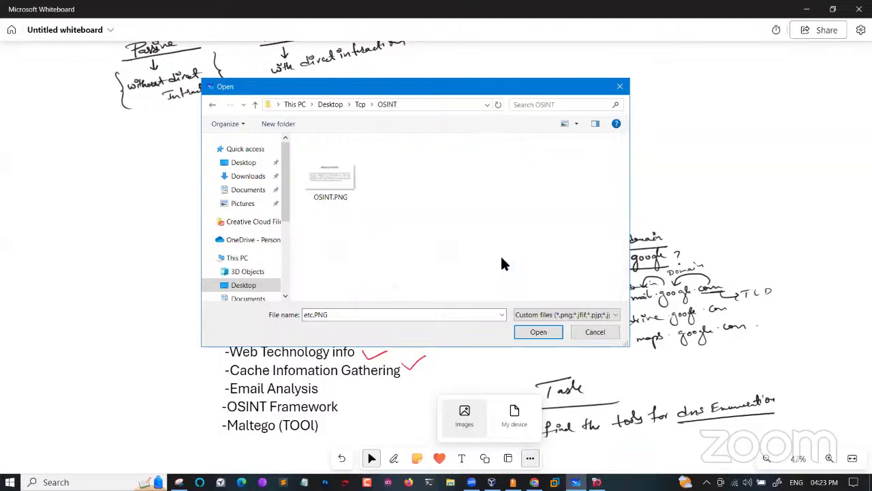
click(213, 104)
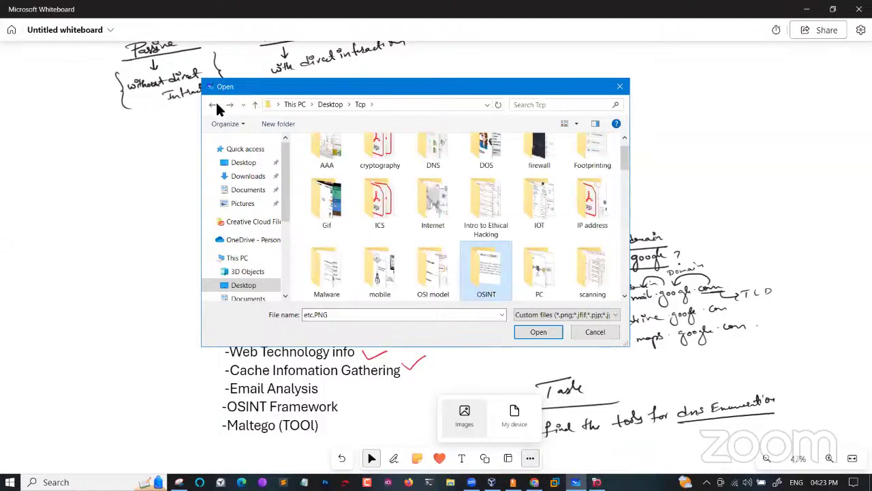
click(216, 105)
click(330, 211)
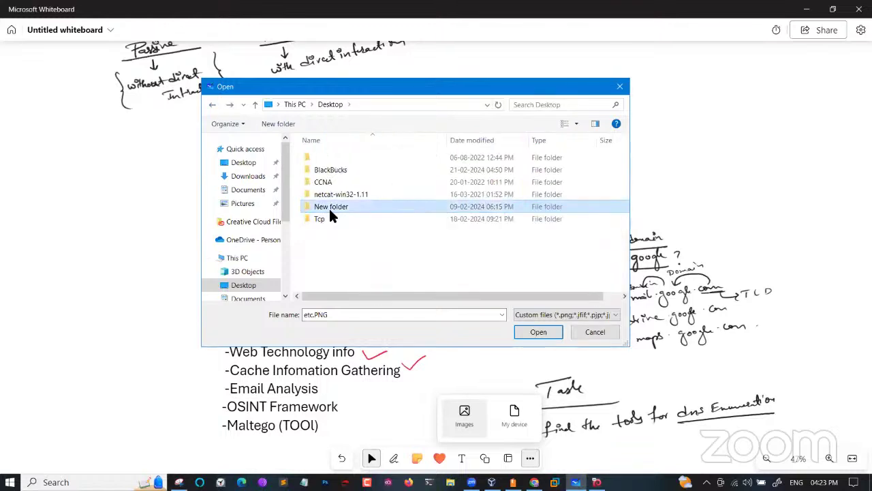
double_click(330, 213)
scroll(330, 214, down, 5)
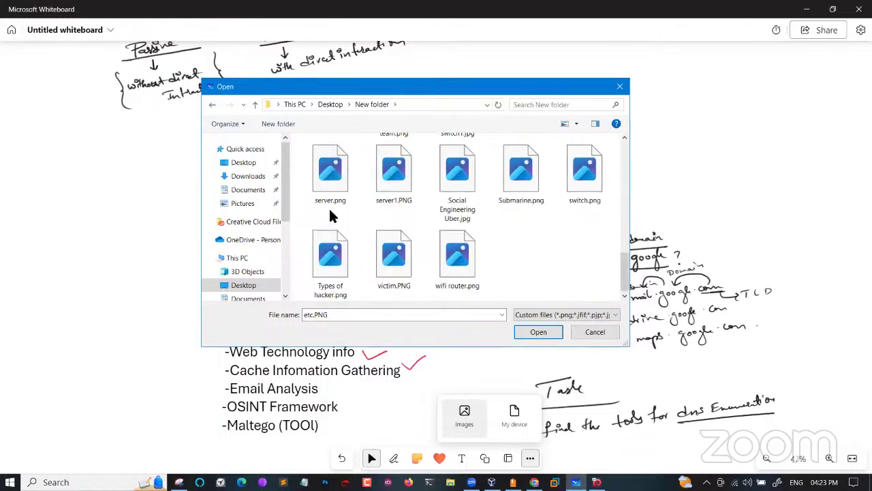
scroll(331, 216, up, 3)
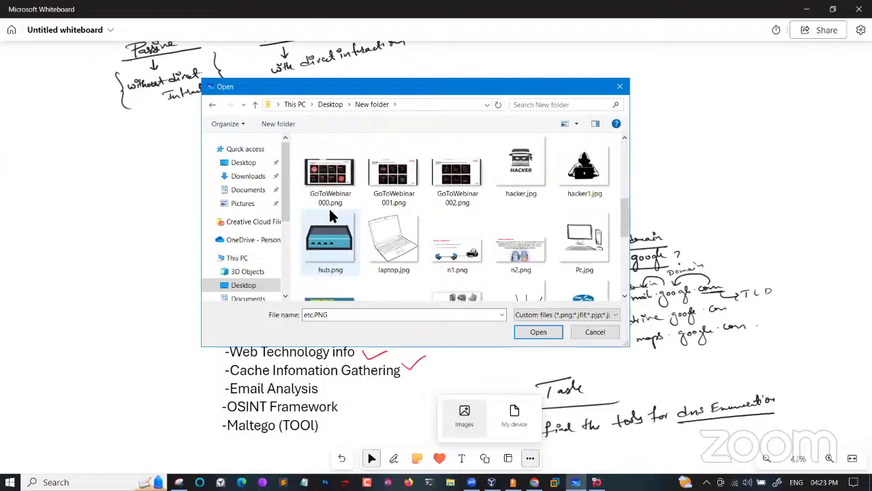
scroll(328, 207, up, 5)
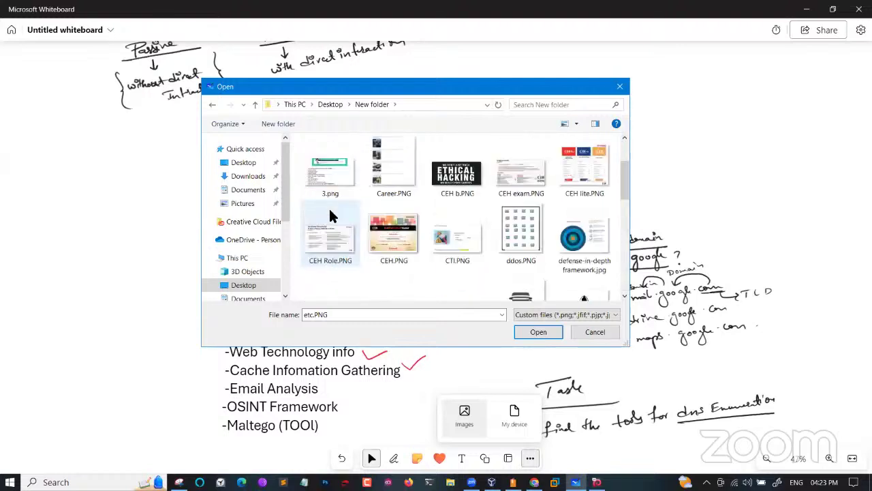
click(619, 87)
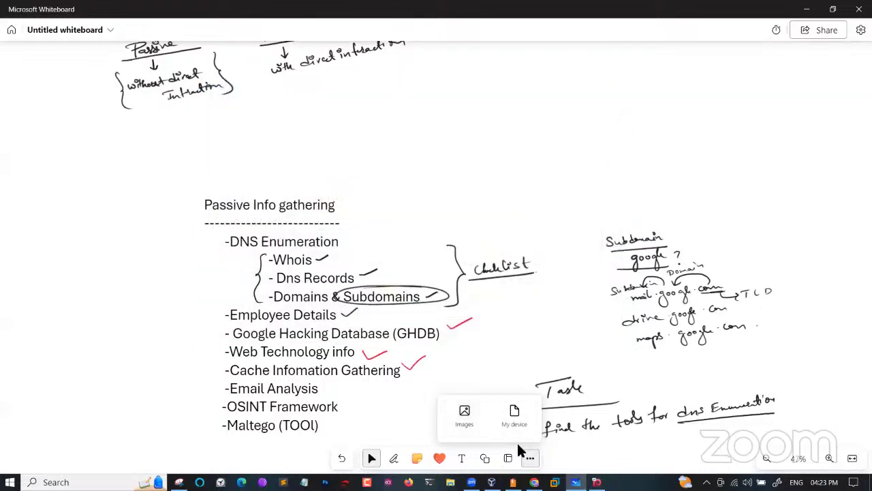
Expand the Request a leave sender details showing mailed-by and signed-by gmail.com, briefly selecting the sender's address
click(535, 482)
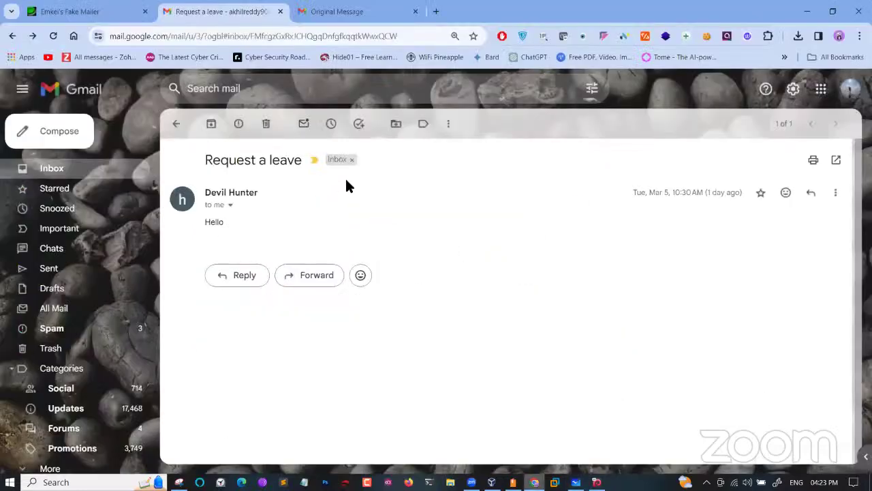
click(231, 205)
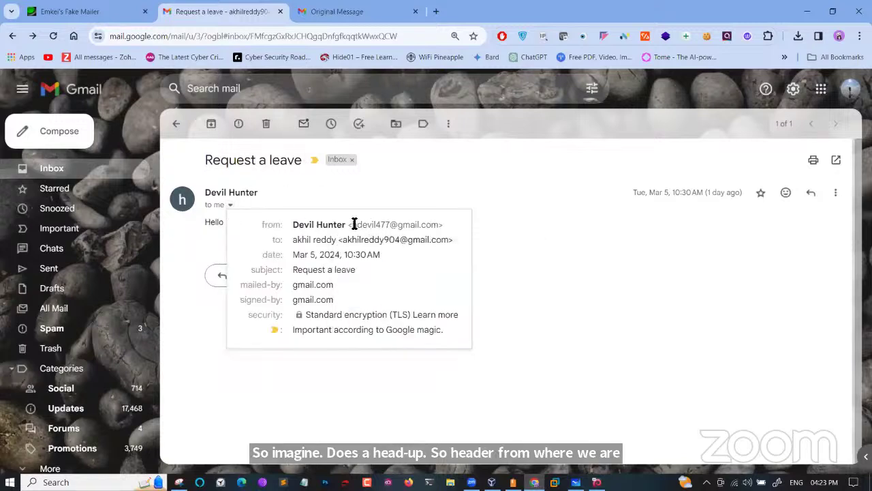
drag(353, 225, 442, 231)
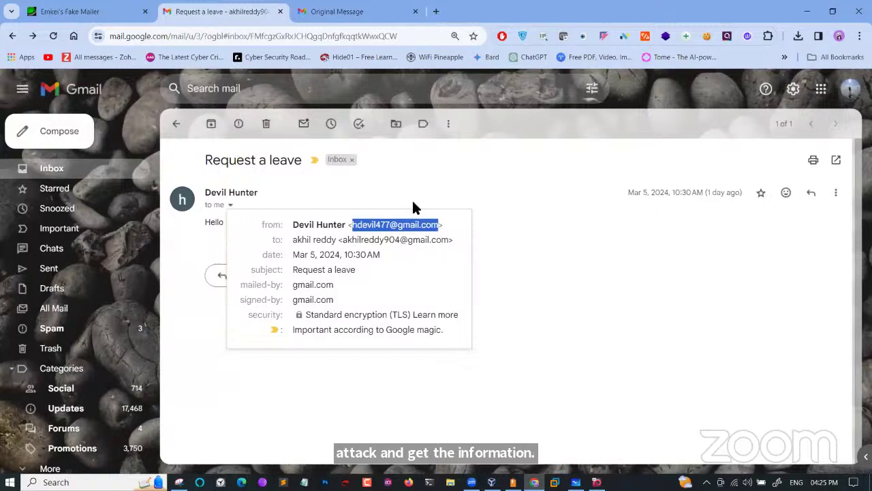
click(403, 232)
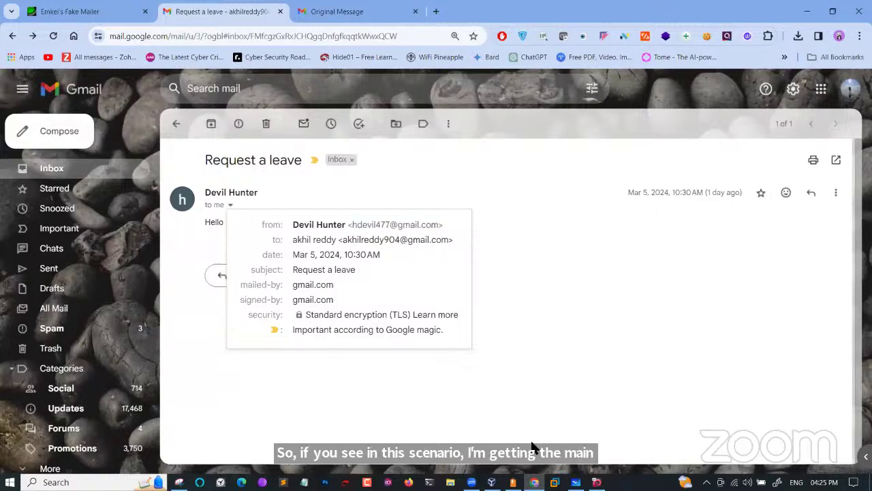
Pan to blank canvas and handwrite in red the first gmail.com → MX → mail.gmail.com chain
click(576, 482)
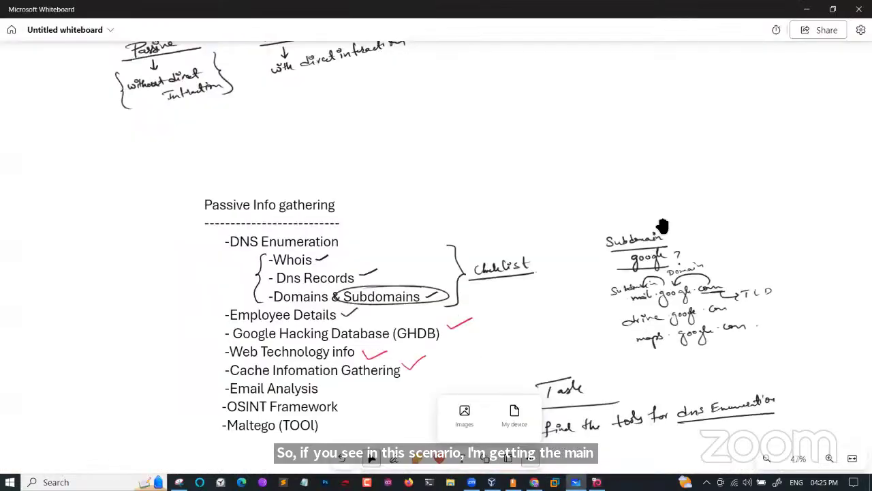
drag(664, 225, 617, 282)
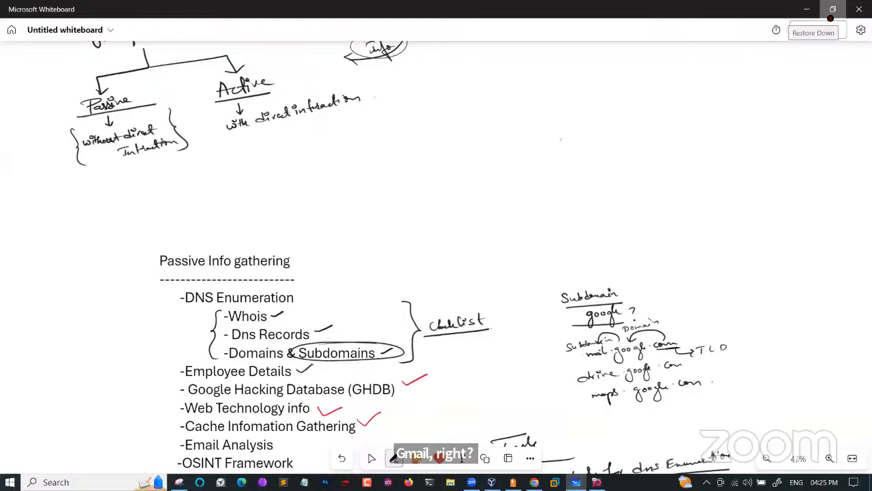
drag(561, 139, 582, 187)
drag(605, 157, 620, 156)
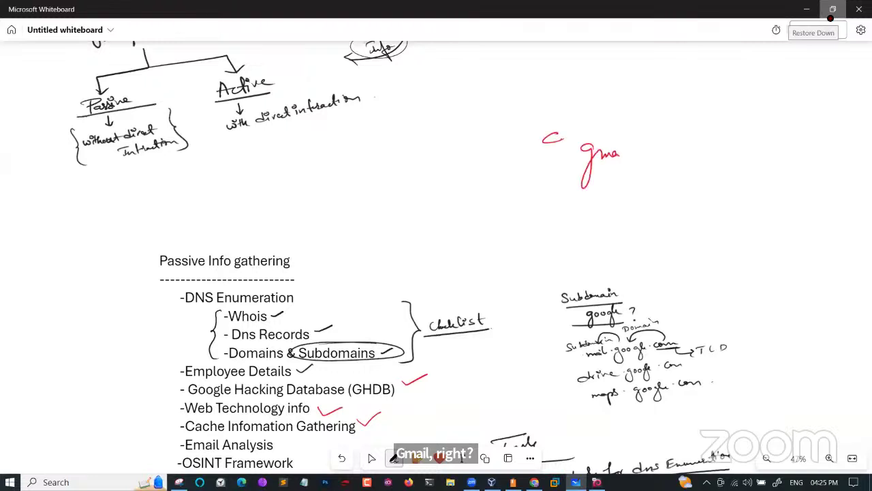
mouse_move(637, 127)
mouse_down()
mouse_move(638, 158)
mouse_move(709, 142)
mouse_move(707, 158)
mouse_move(727, 139)
mouse_move(732, 147)
mouse_up()
mouse_move(747, 144)
mouse_down()
mouse_move(760, 156)
mouse_move(795, 139)
mouse_up()
mouse_move(797, 116)
mouse_down()
mouse_move(808, 149)
mouse_move(821, 149)
mouse_move(834, 130)
mouse_move(871, 122)
mouse_up()
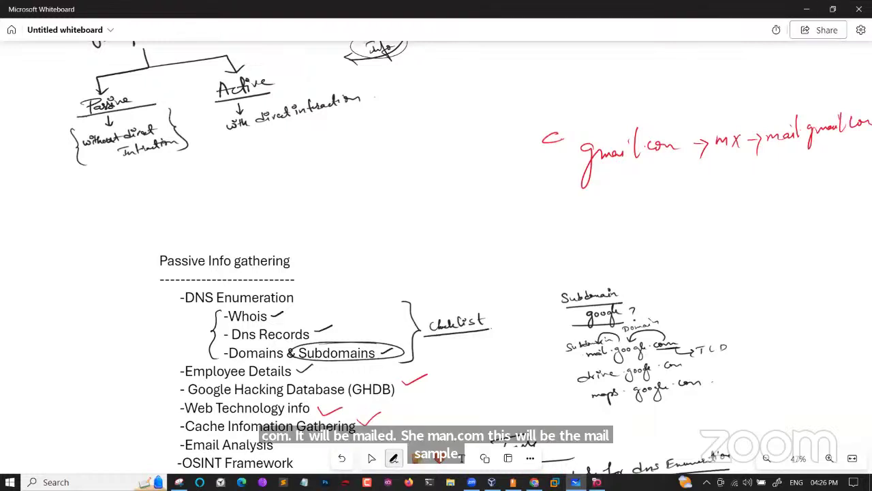
Add a downward arrow, the second gmail.com → MX → mail.gmail.com chain, and the boxed MS → MS link
mouse_move(689, 159)
mouse_down()
mouse_move(683, 189)
mouse_move(692, 177)
mouse_up()
mouse_move(595, 220)
mouse_down()
mouse_move(646, 232)
mouse_move(709, 215)
mouse_move(711, 225)
mouse_up()
mouse_move(717, 216)
mouse_down()
mouse_move(794, 197)
mouse_move(812, 209)
mouse_move(836, 194)
mouse_up()
drag(848, 184, 855, 187)
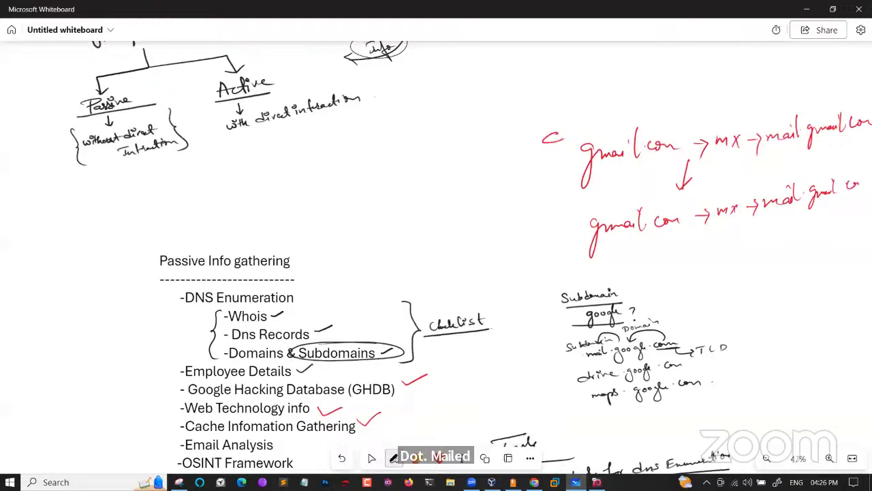
drag(829, 137, 829, 176)
drag(750, 166, 758, 170)
mouse_move(781, 165)
mouse_down()
mouse_move(775, 174)
mouse_move(817, 157)
mouse_move(825, 164)
mouse_move(795, 148)
mouse_move(746, 186)
mouse_move(837, 144)
mouse_up()
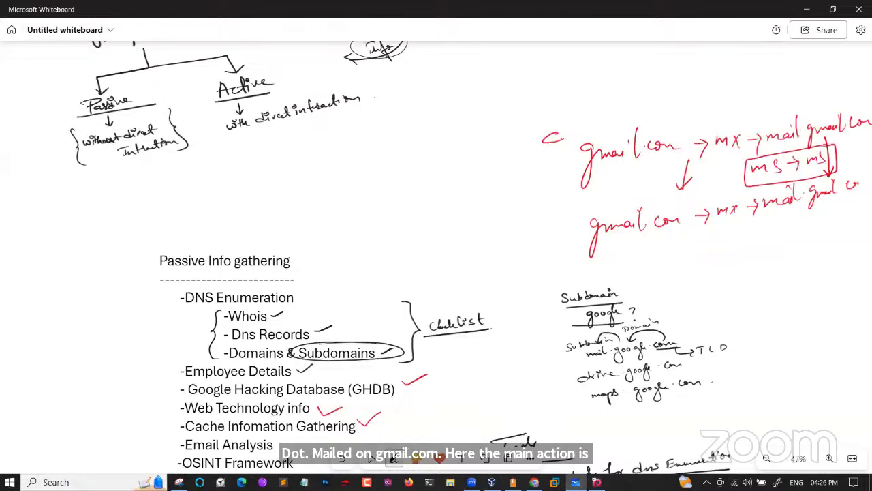
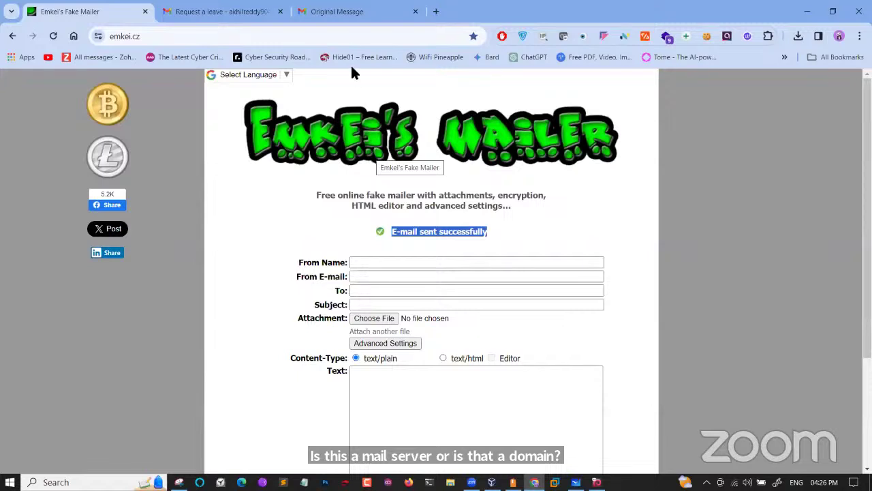
Close the stale Original Message tab and reopen Show original for 'Request a leave' from its More menu
click(350, 12)
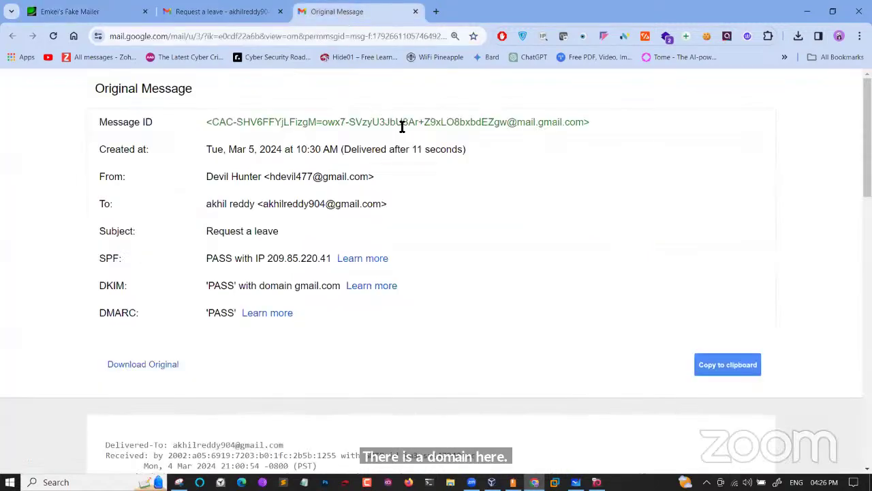
click(238, 15)
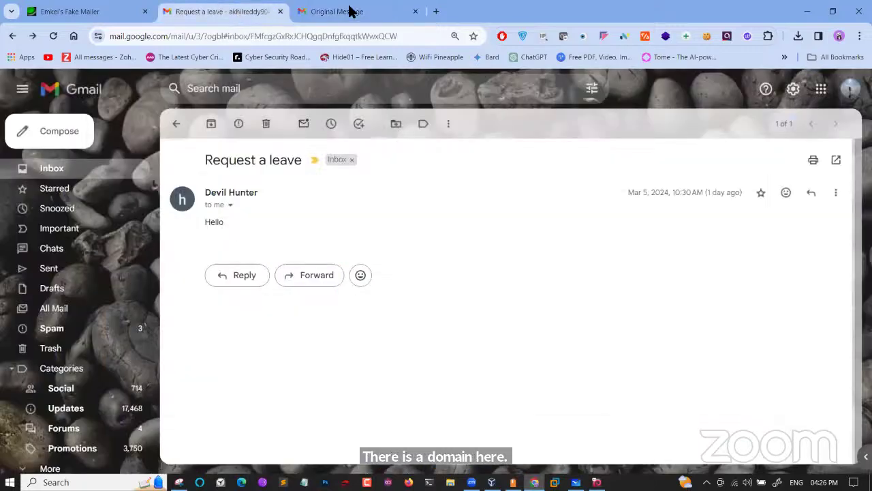
click(415, 12)
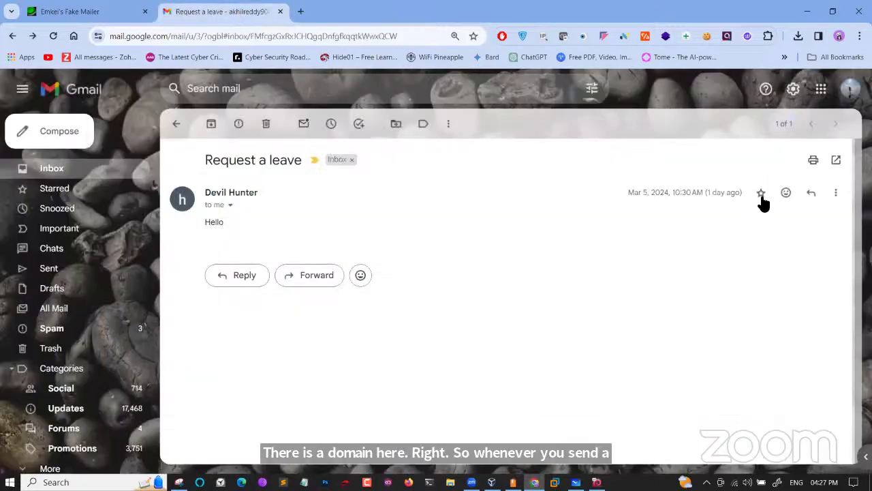
click(835, 193)
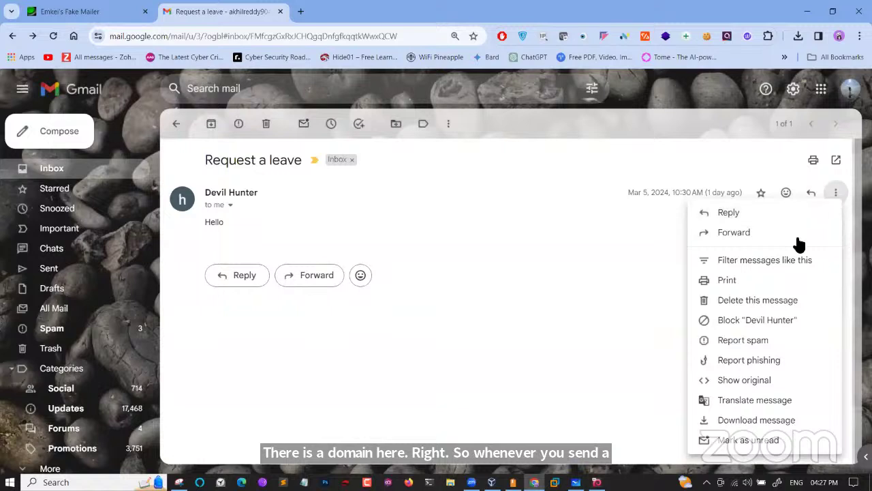
click(748, 380)
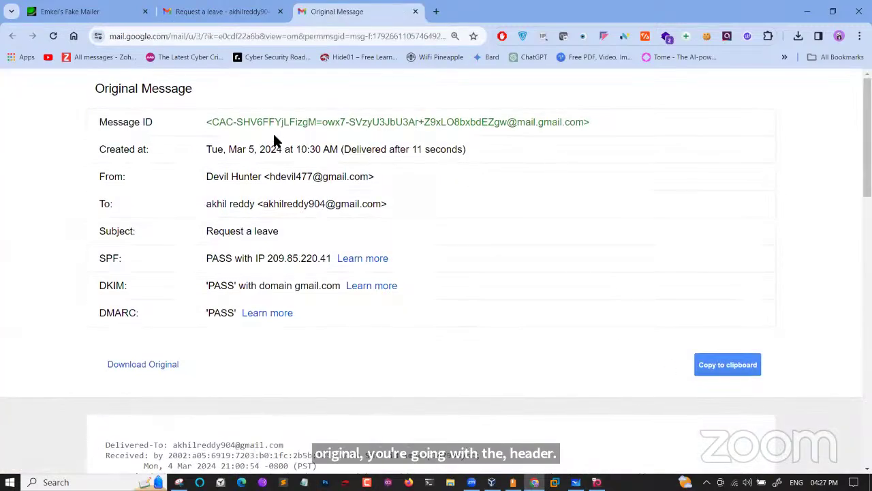
Select 'mail.gmail.com' after the @ in the Message ID header line
drag(518, 123, 585, 123)
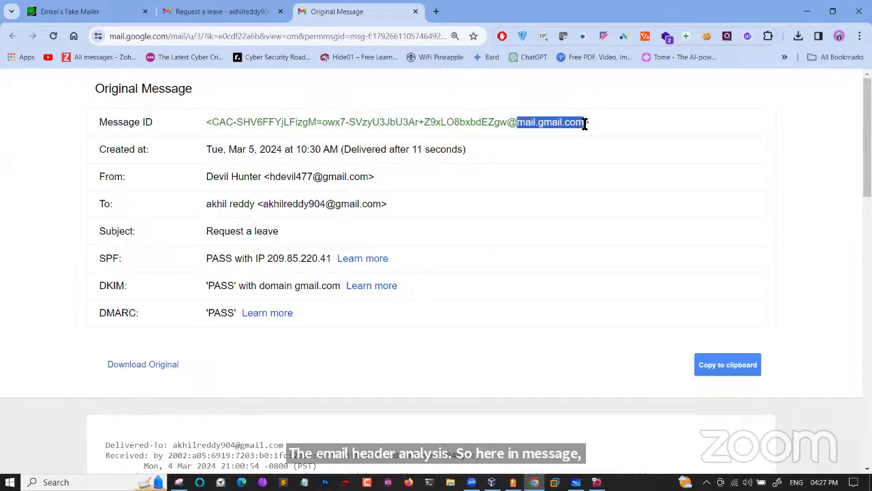
scroll(584, 123, up, 5)
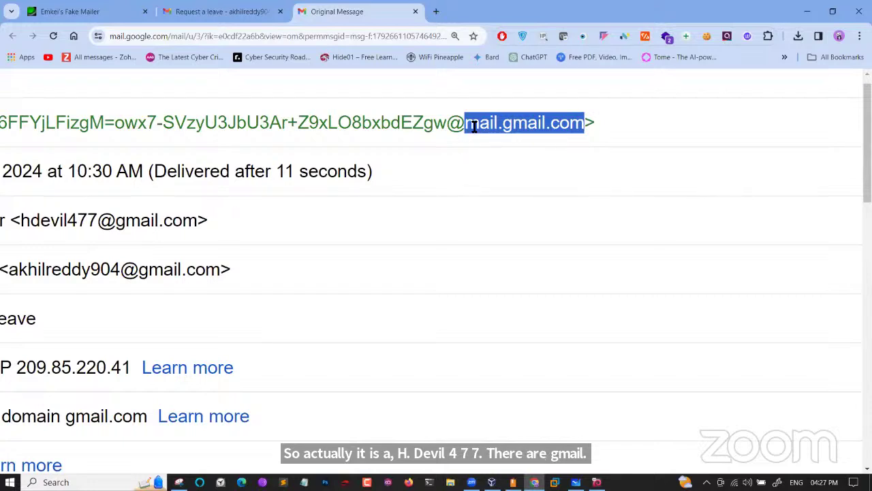
scroll(436, 171, left, 5)
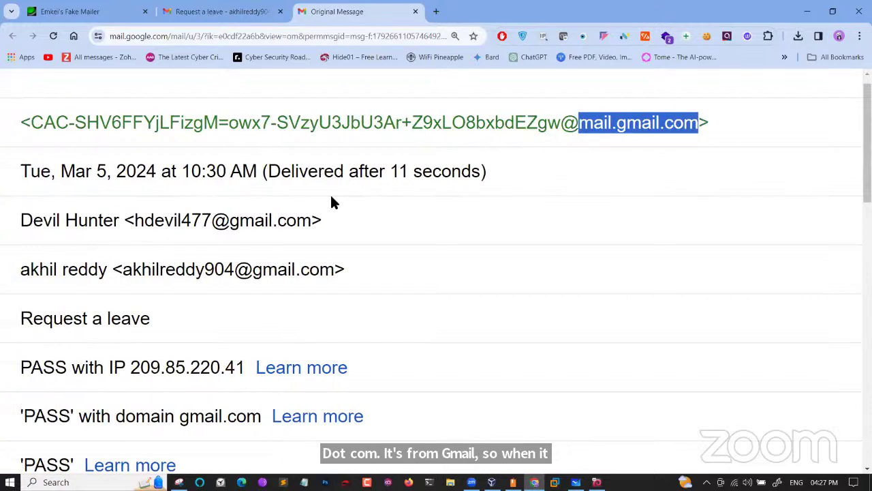
double_click(255, 224)
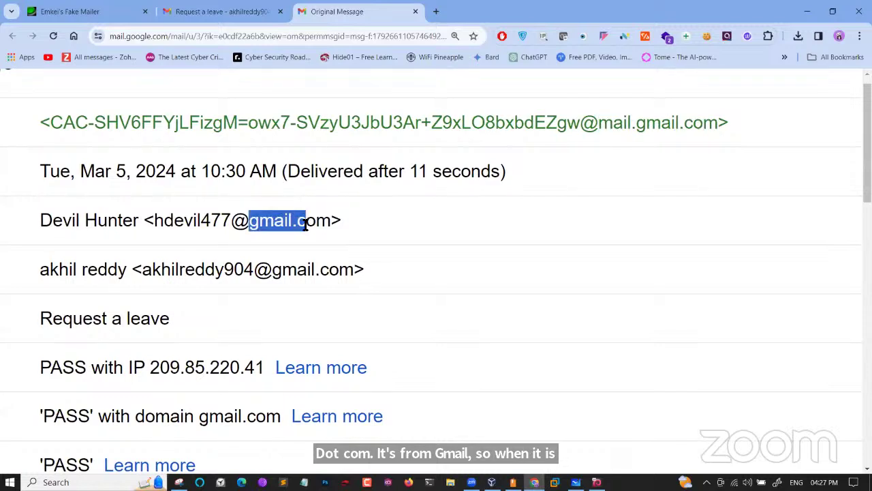
click(618, 123)
drag(618, 123, 714, 123)
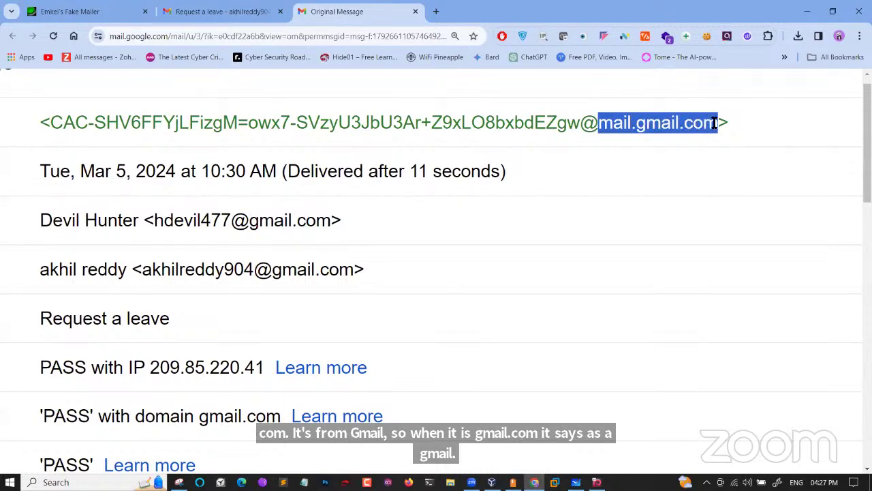
drag(249, 220, 342, 220)
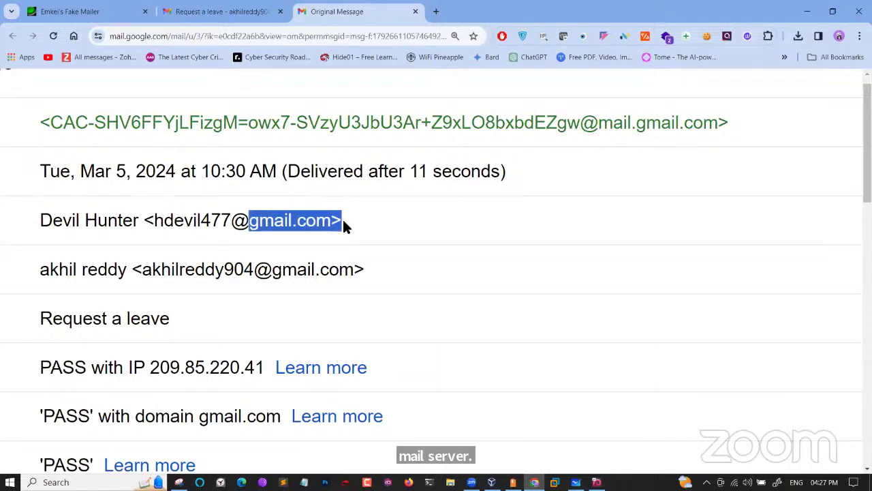
click(594, 124)
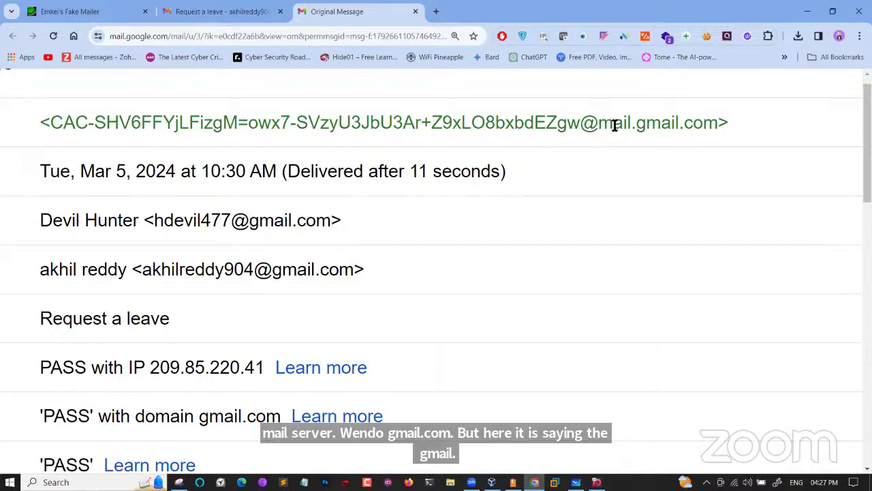
drag(599, 123, 672, 123)
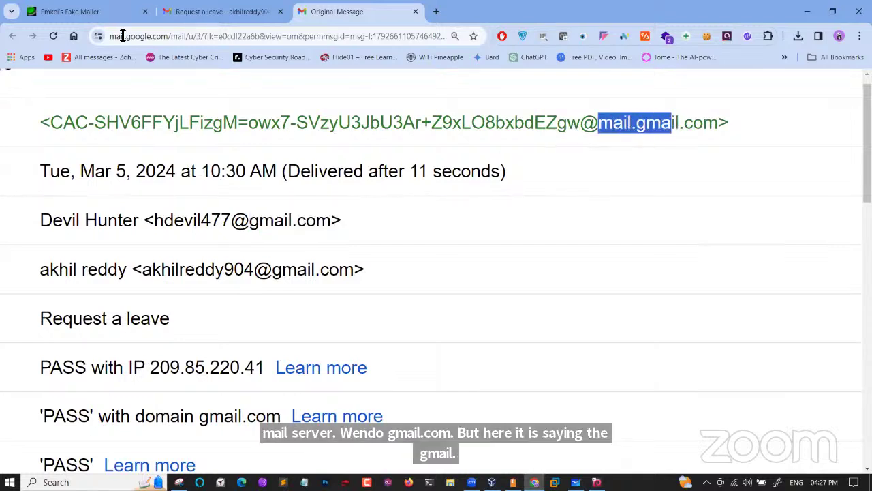
click(80, 12)
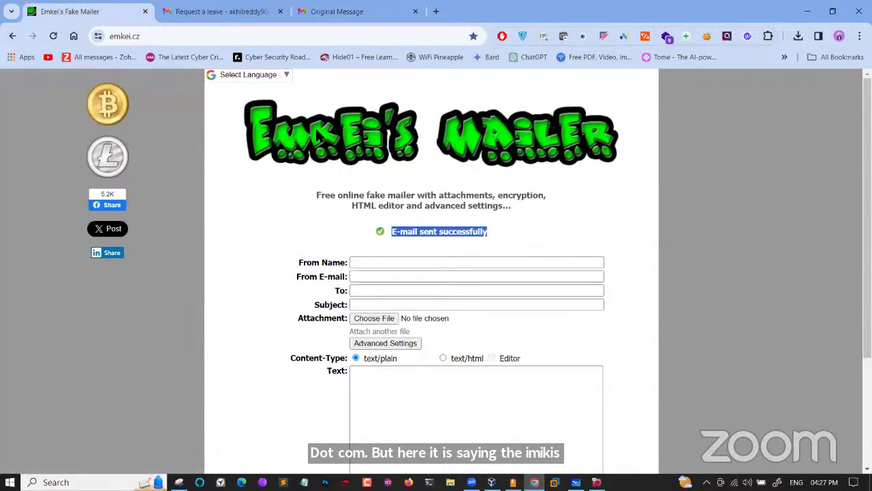
click(334, 9)
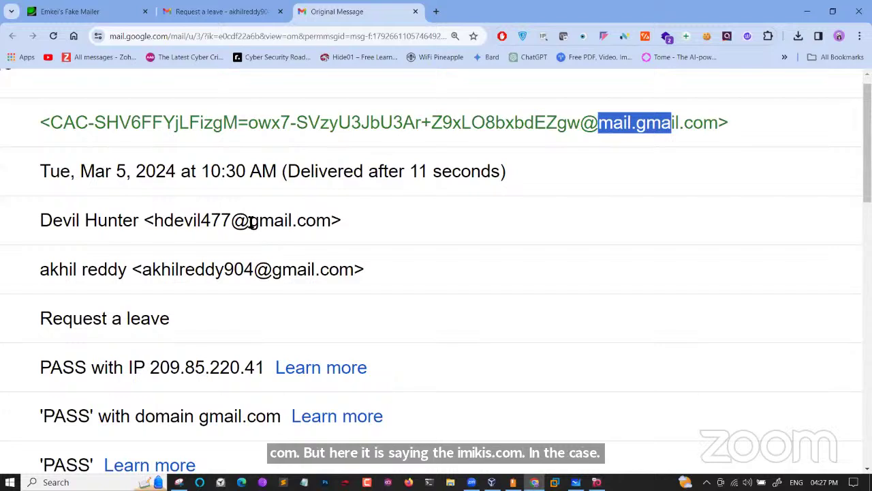
drag(251, 222, 343, 220)
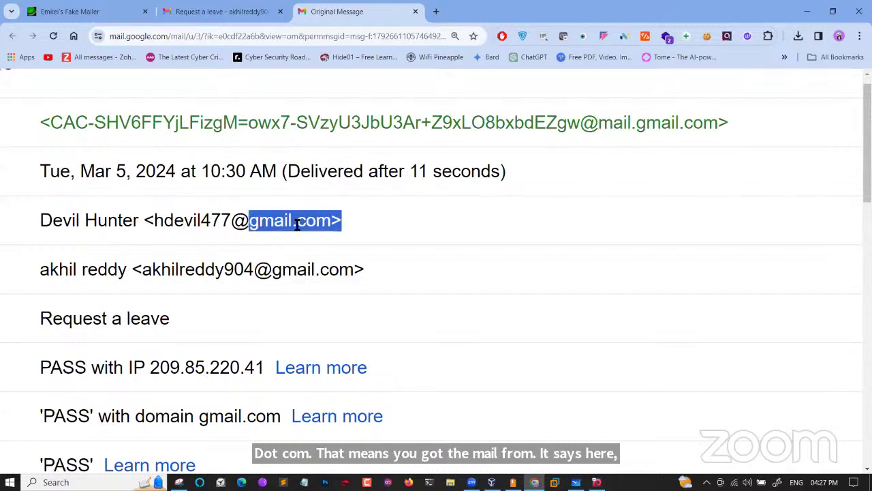
drag(599, 125, 718, 126)
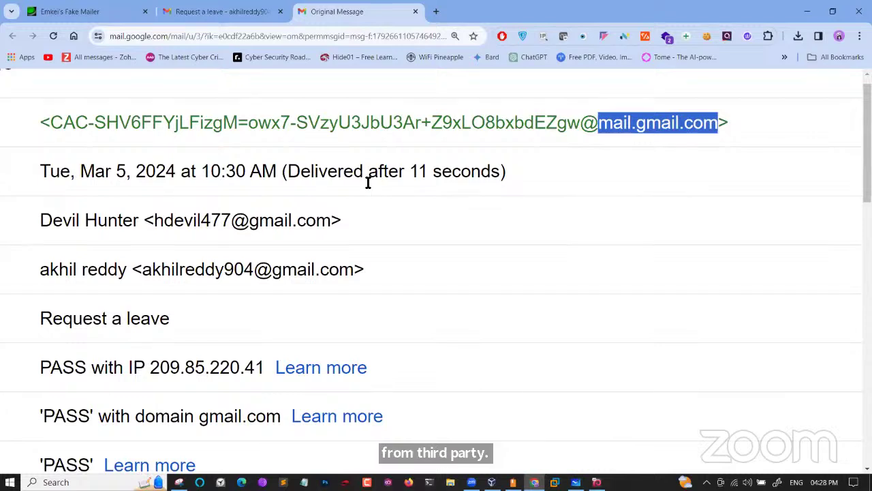
drag(259, 220, 337, 224)
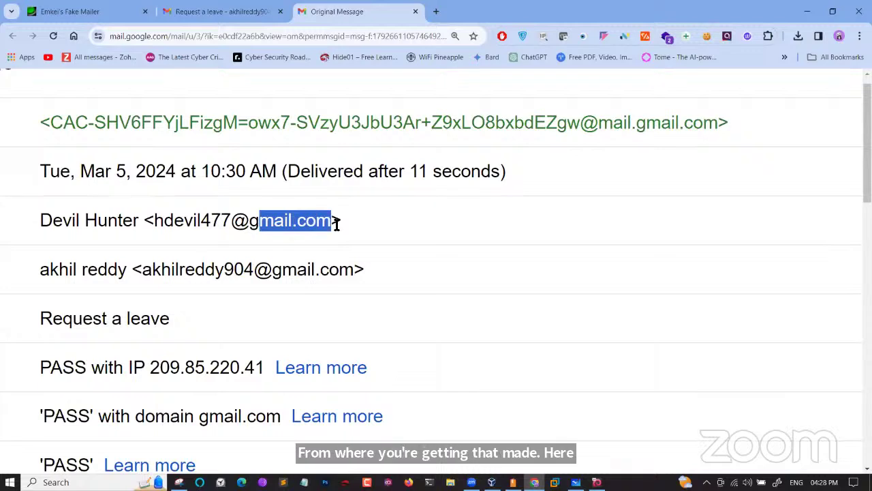
drag(597, 129, 706, 130)
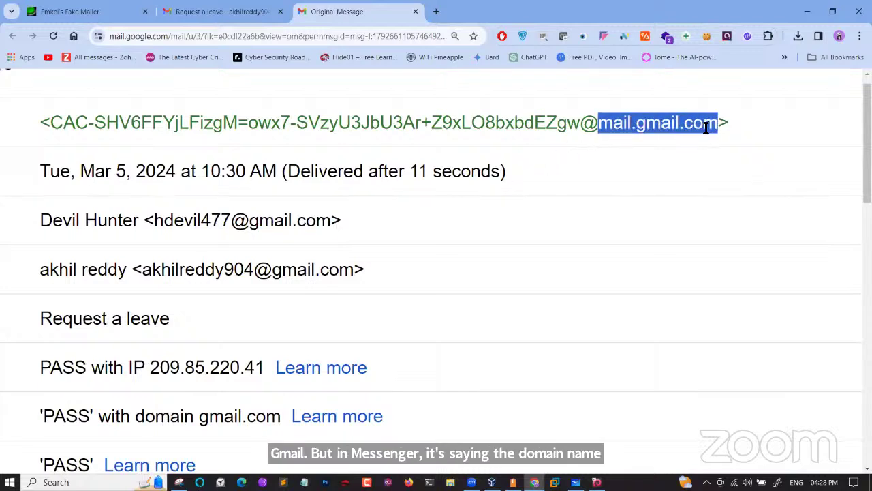
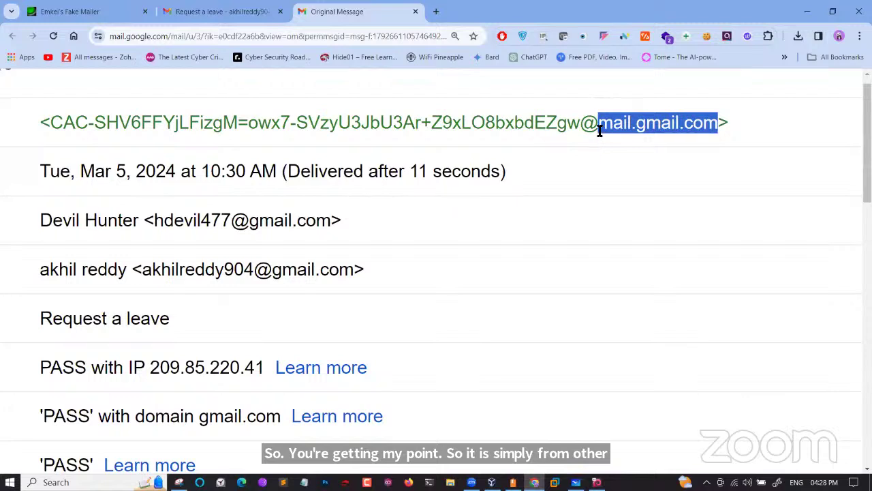
drag(598, 127, 721, 122)
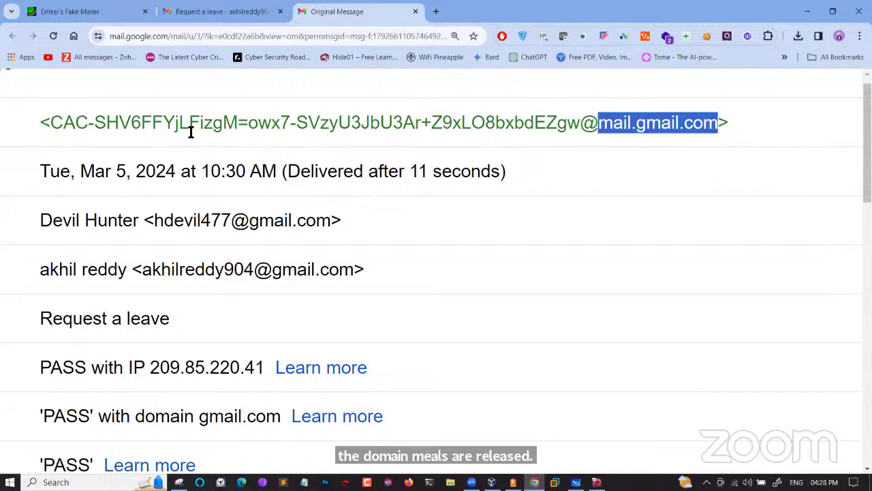
click(94, 8)
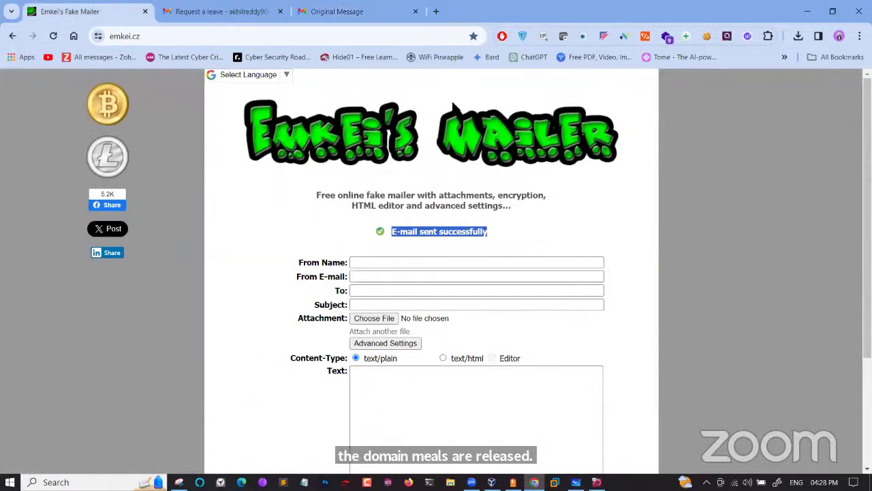
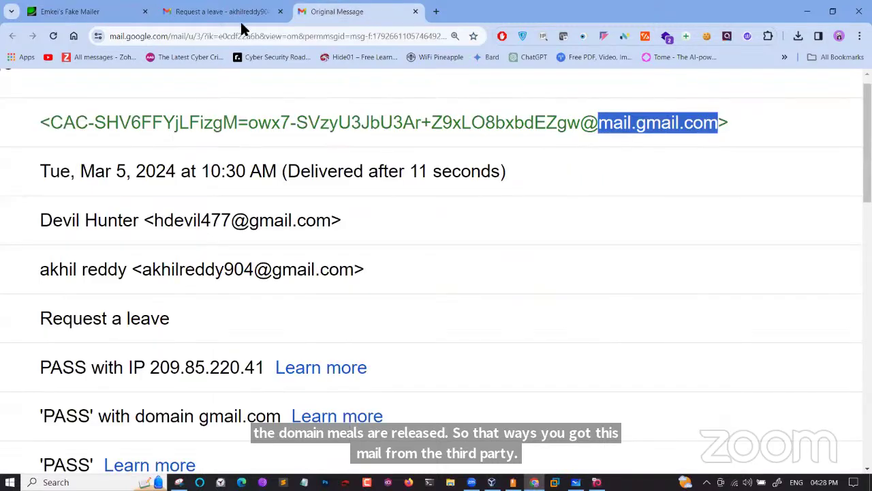
drag(334, 220, 153, 220)
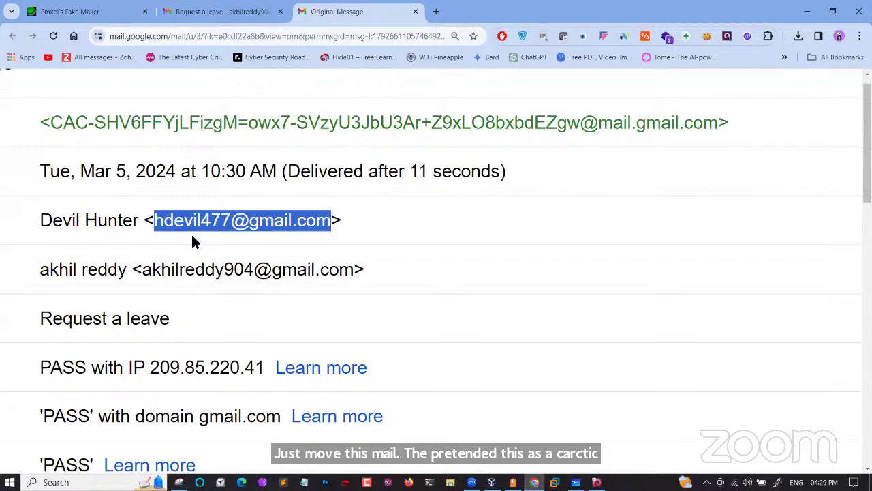
click(599, 127)
drag(599, 126, 677, 123)
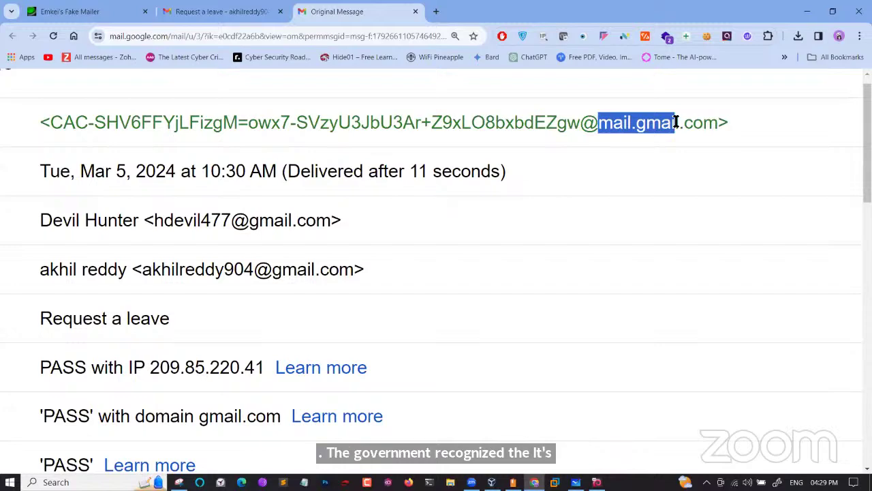
ctrl+scroll(677, 121, down, 3)
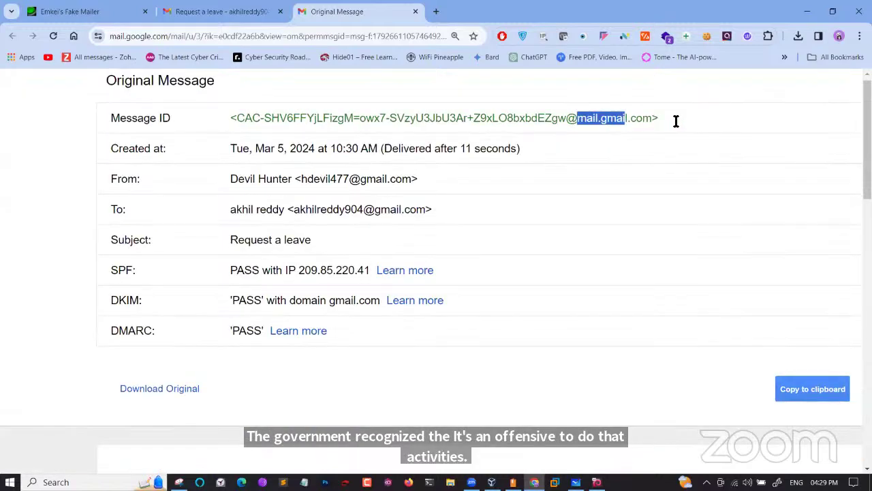
drag(653, 121, 578, 118)
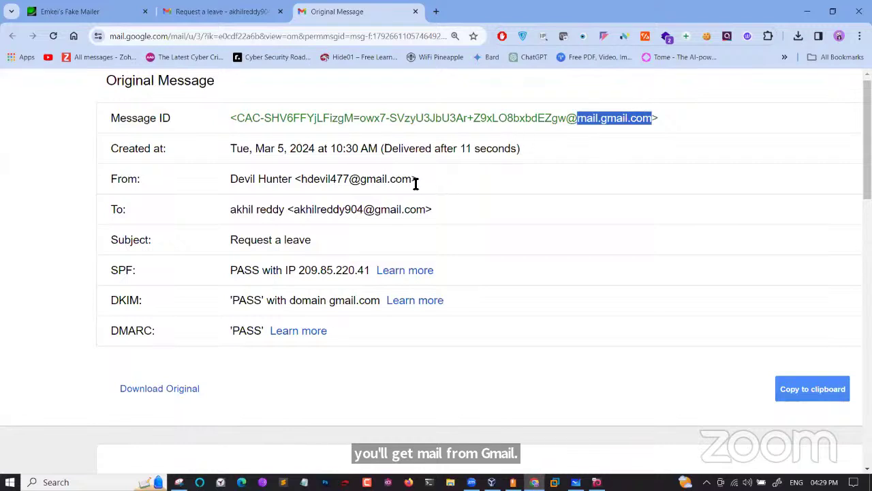
drag(413, 180, 360, 179)
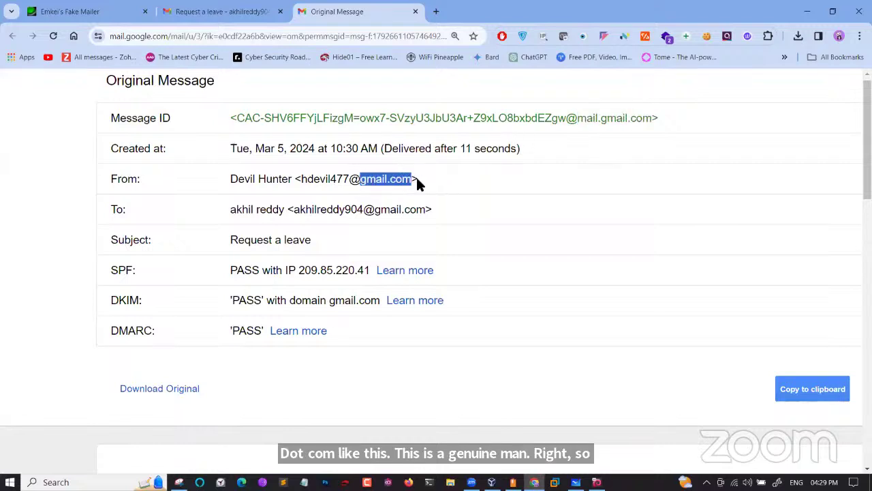
drag(578, 118, 659, 120)
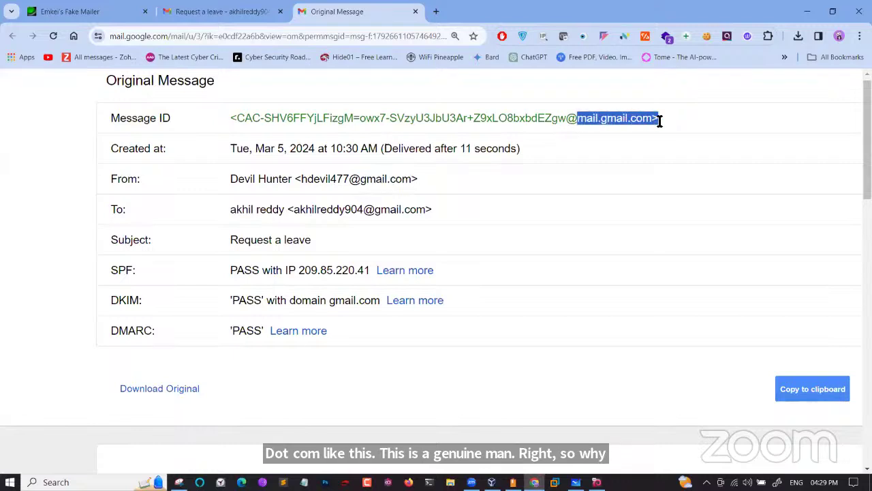
click(113, 11)
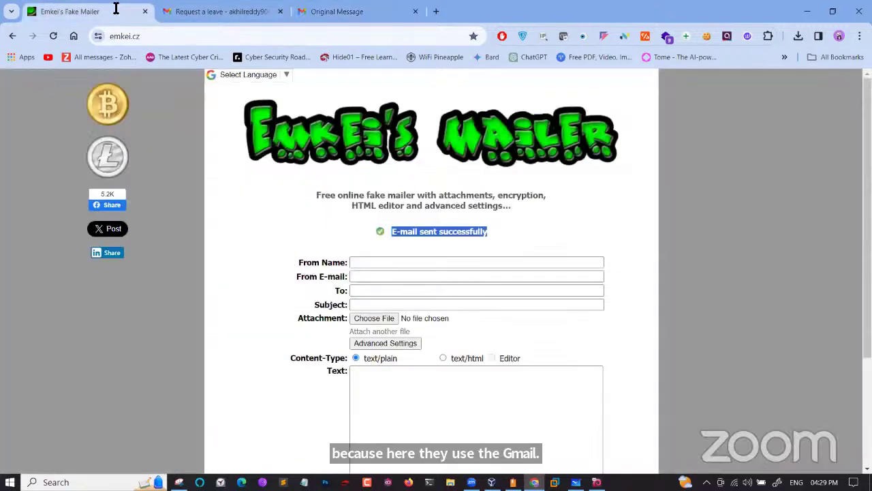
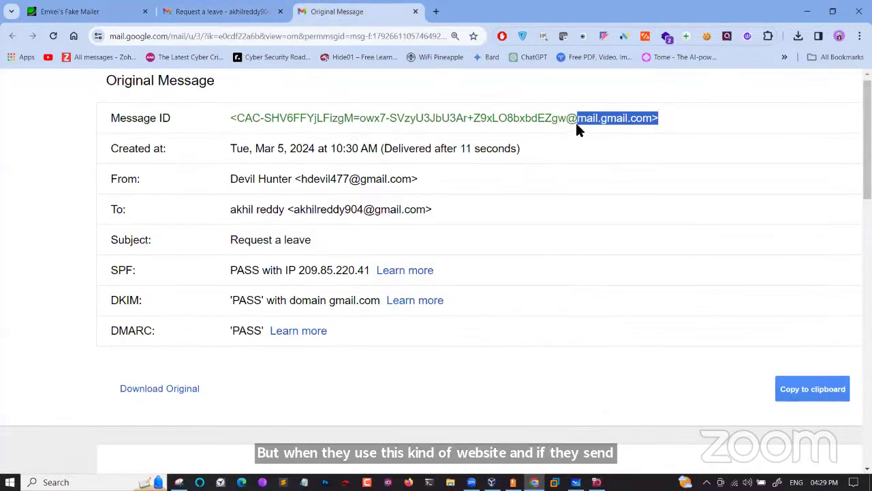
Highlight 'mail.gmail.com' in the Message ID, then the SPF, DKIM and DMARC PASS rows
drag(578, 118, 653, 123)
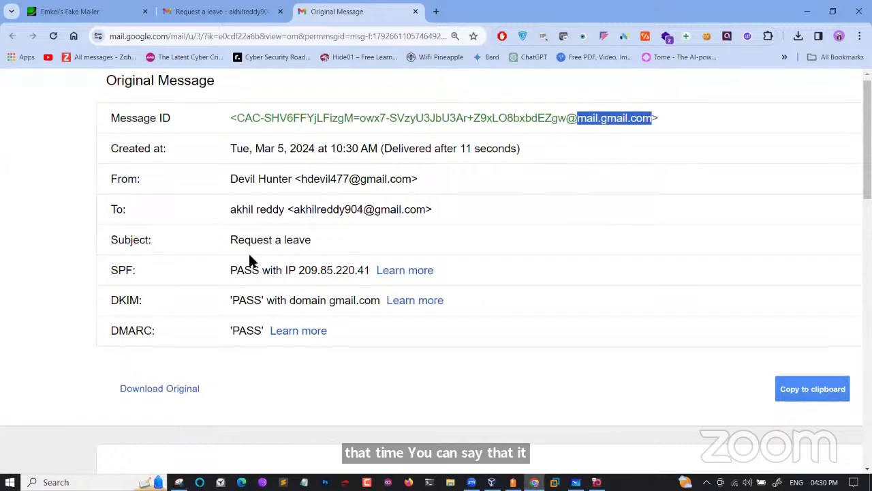
drag(107, 270, 156, 331)
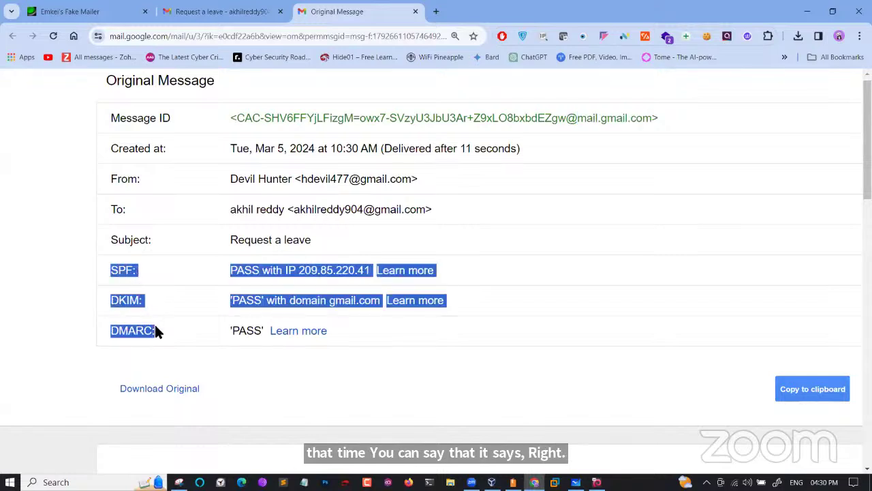
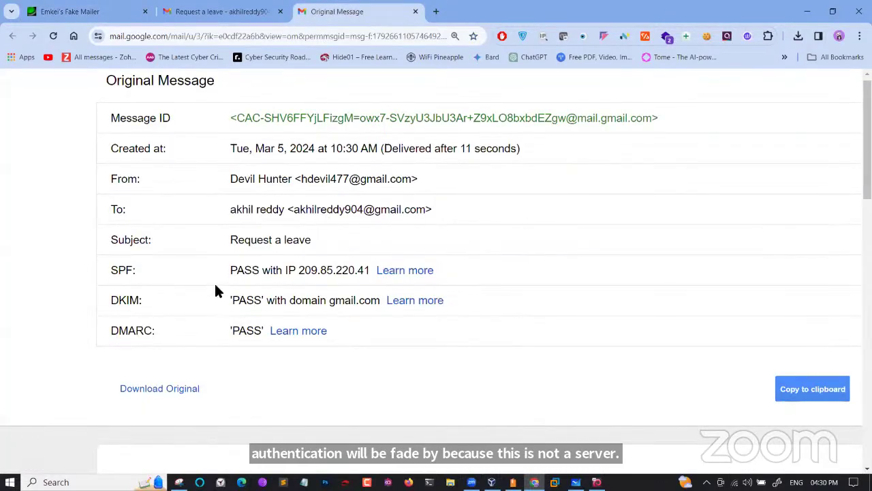
On the Original Message page, highlight the SPF, DKIM and DMARC PASS results and the sender's gmail.com domain
drag(237, 270, 269, 269)
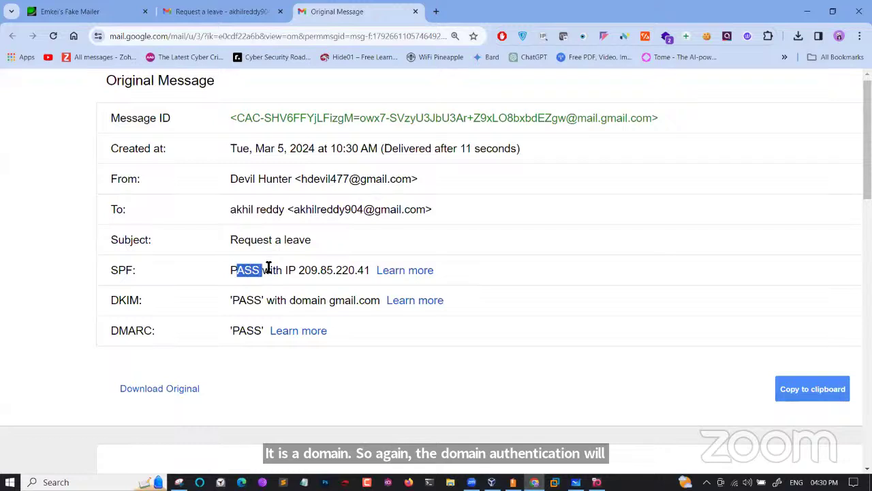
click(233, 277)
drag(231, 272, 277, 274)
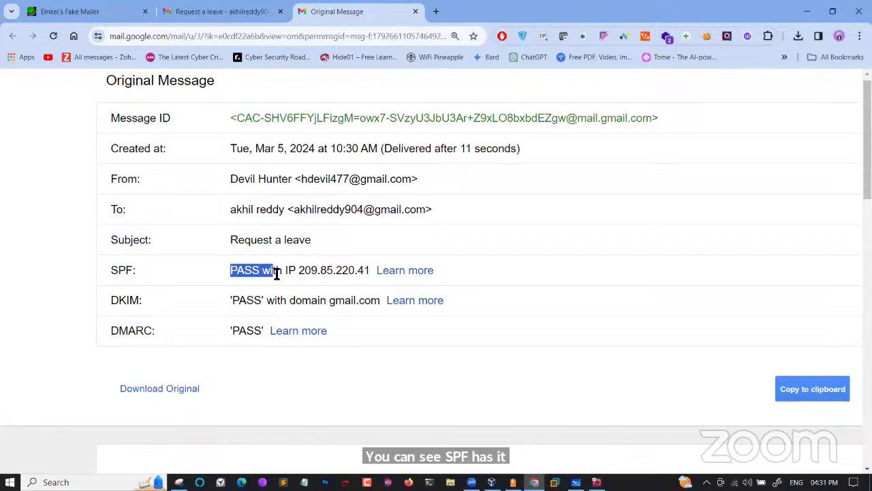
click(250, 300)
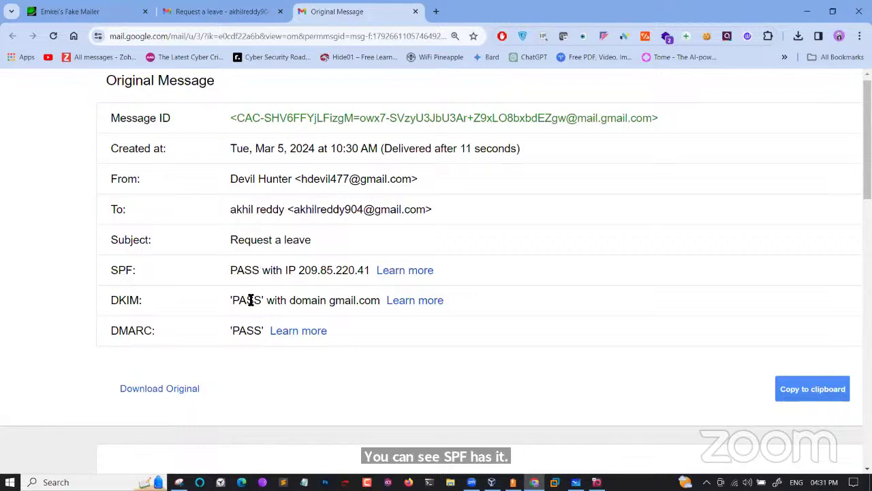
double_click(251, 300)
drag(234, 332, 267, 332)
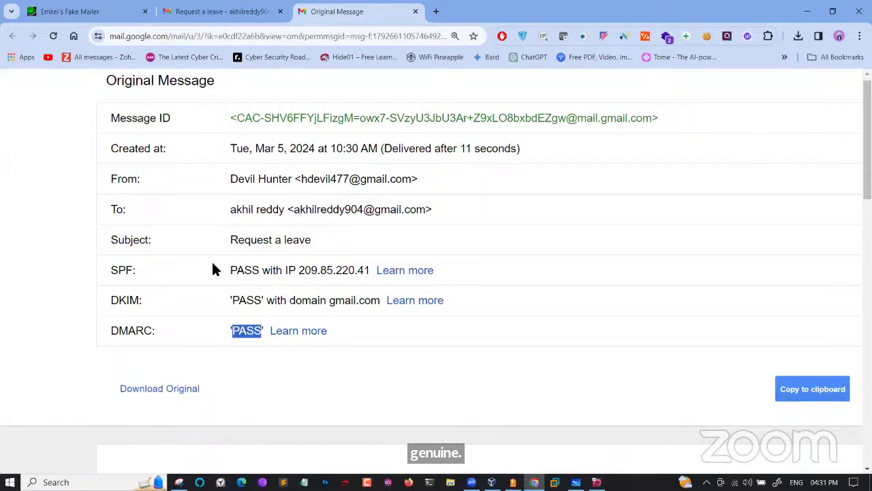
drag(234, 274, 263, 271)
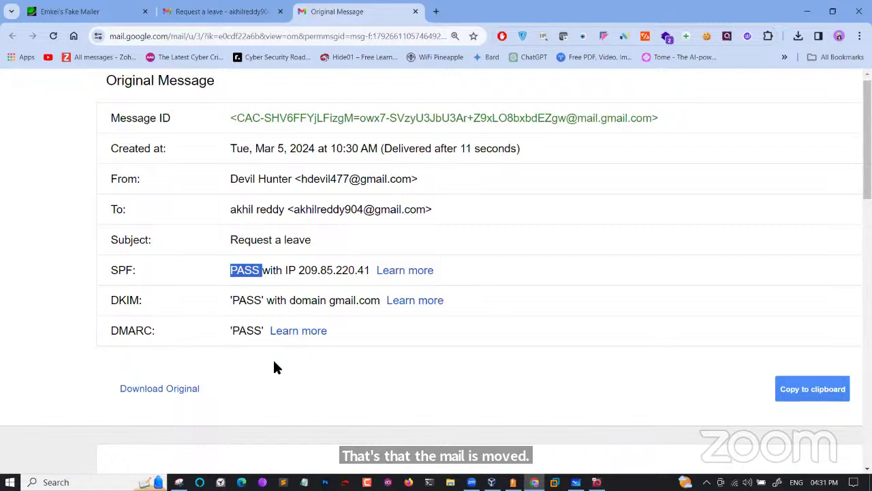
drag(413, 179, 363, 181)
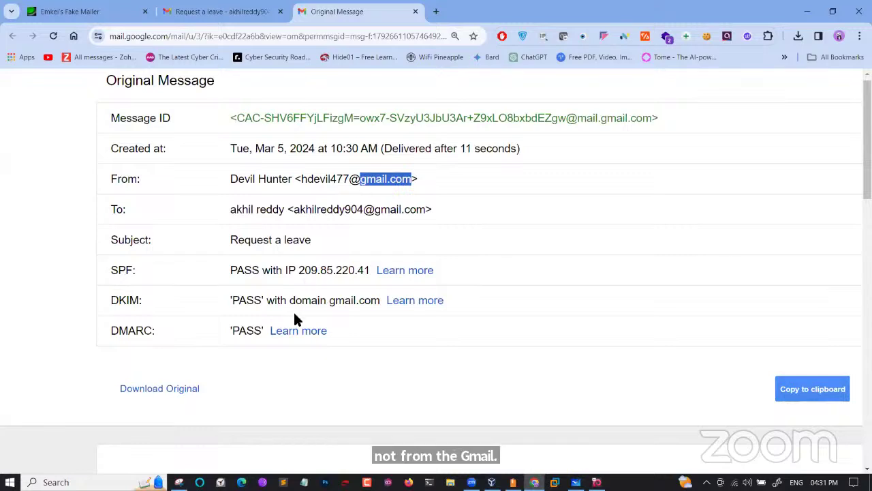
drag(236, 270, 266, 271)
drag(275, 302, 232, 300)
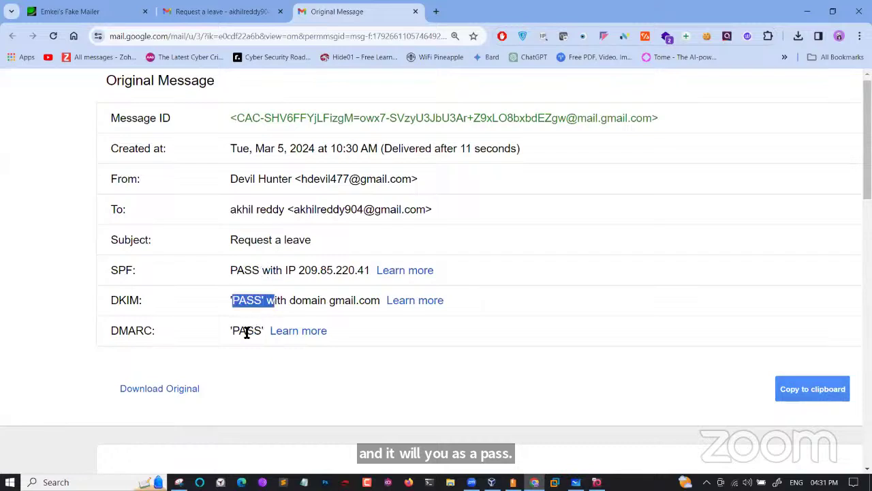
drag(231, 332, 271, 335)
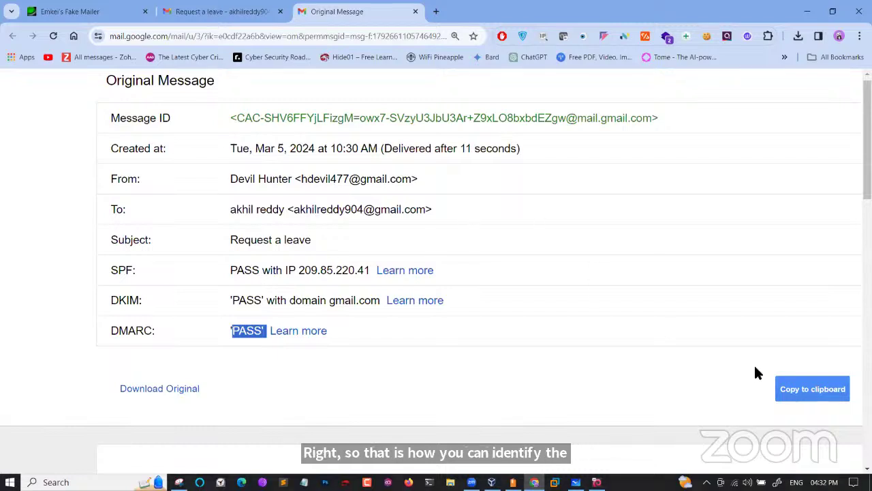
Copy the full original message of 'Request a leave' to the clipboard
scroll(819, 384, up, 3)
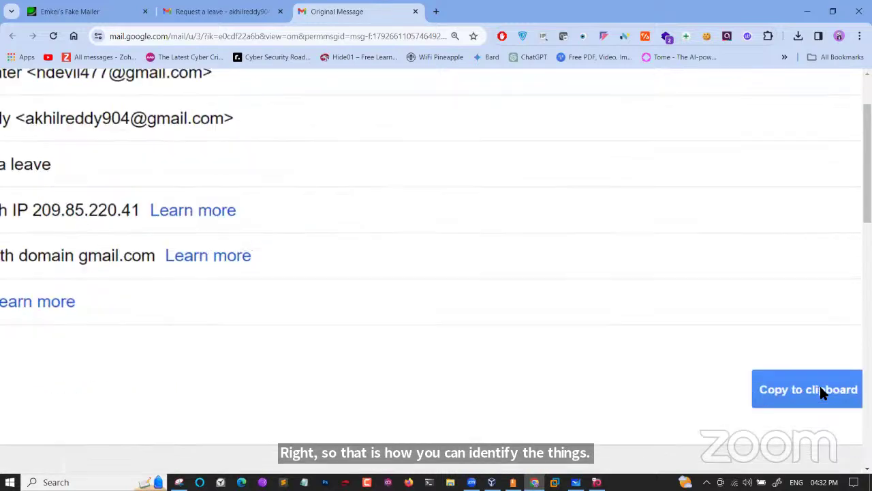
scroll(820, 387, up, 3)
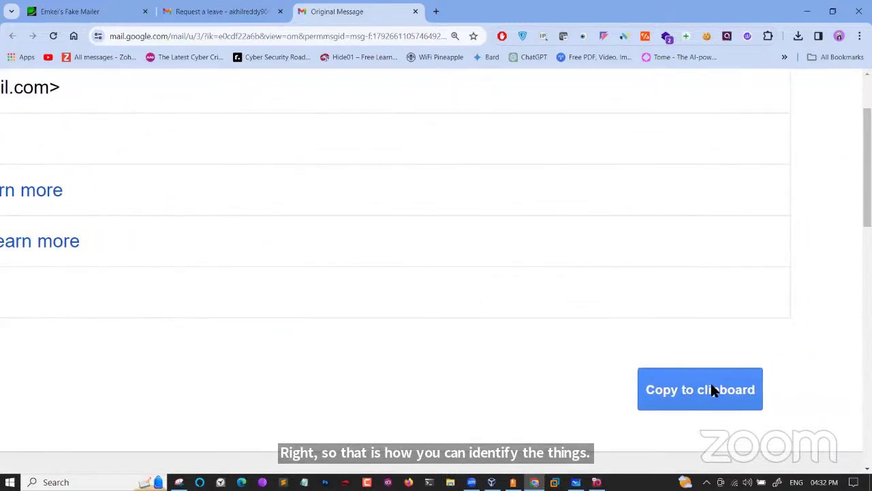
click(712, 385)
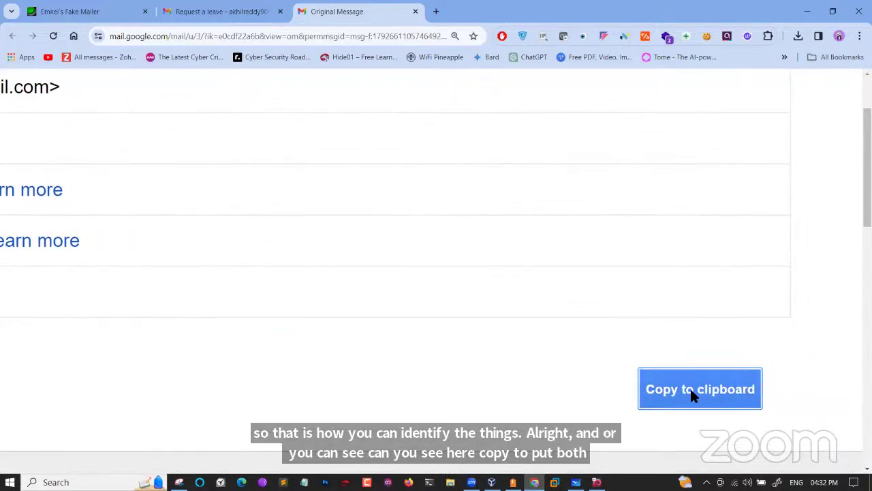
scroll(691, 395, down, 5)
scroll(691, 396, down, 15)
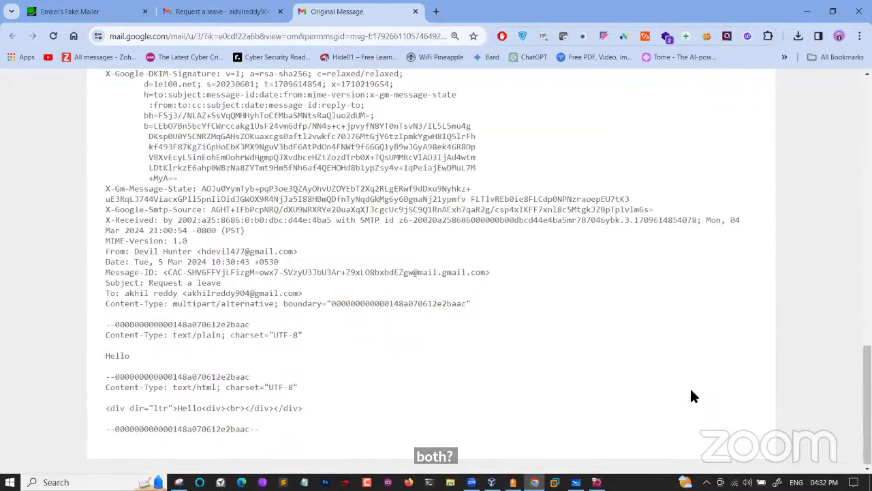
scroll(691, 395, up, 5)
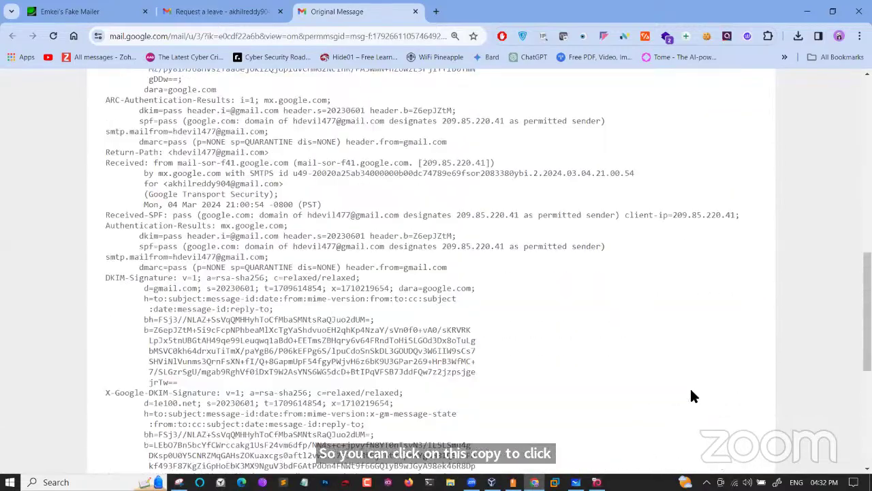
scroll(692, 395, up, 2)
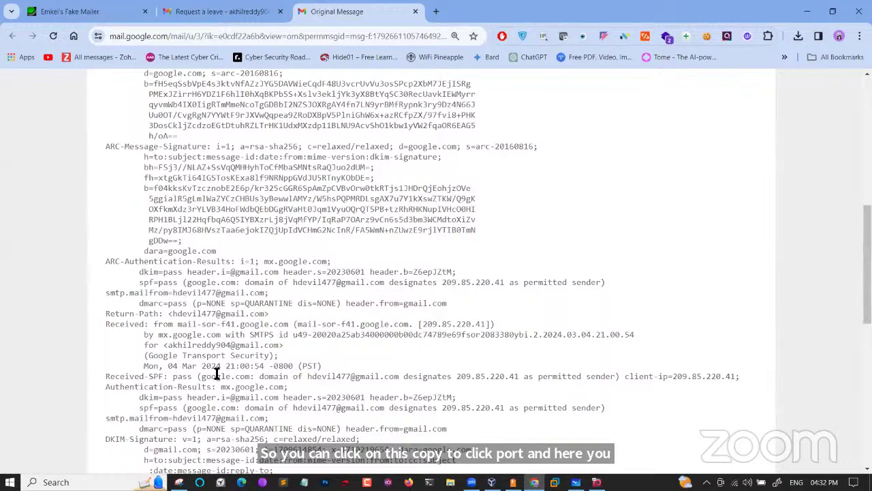
In the raw headers, highlight the Received-SPF verdict, sending server IP, dkim=pass and ARC authentication-results lines
drag(174, 376, 648, 381)
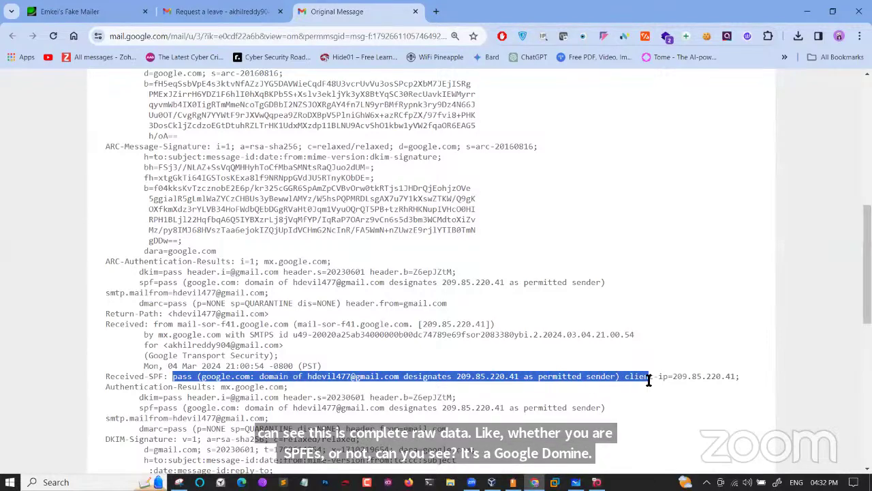
click(299, 332)
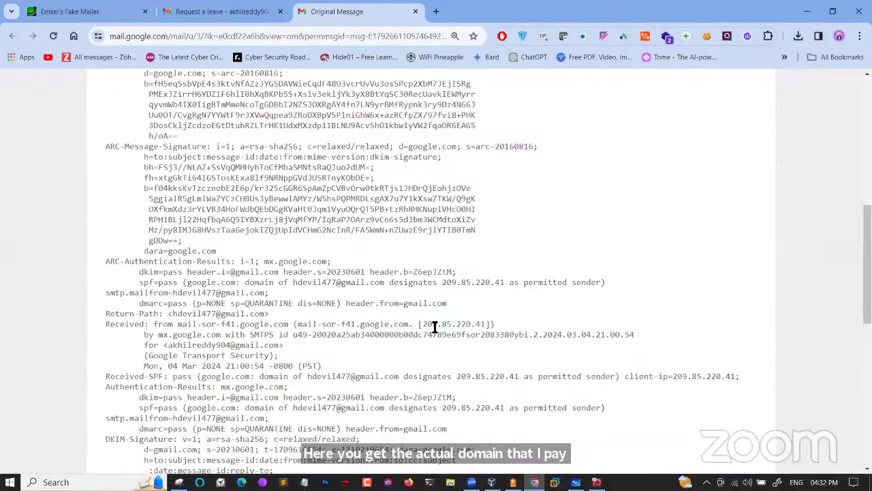
drag(447, 326, 287, 333)
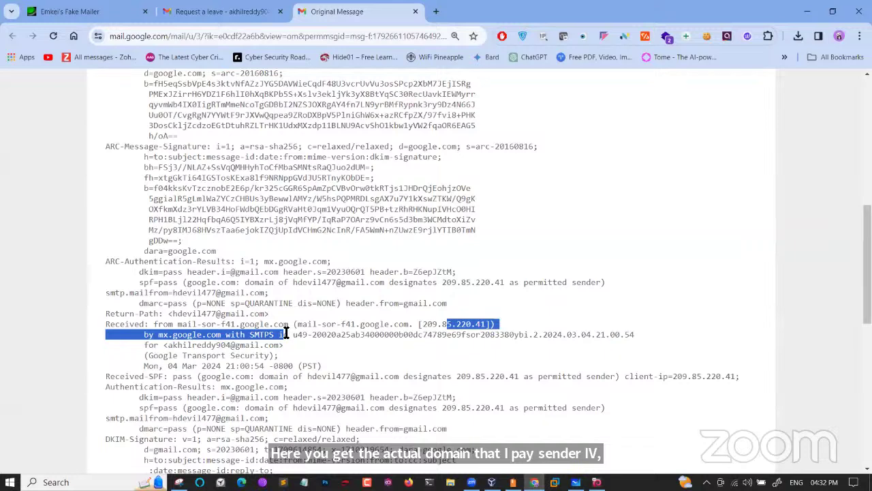
drag(343, 304, 389, 304)
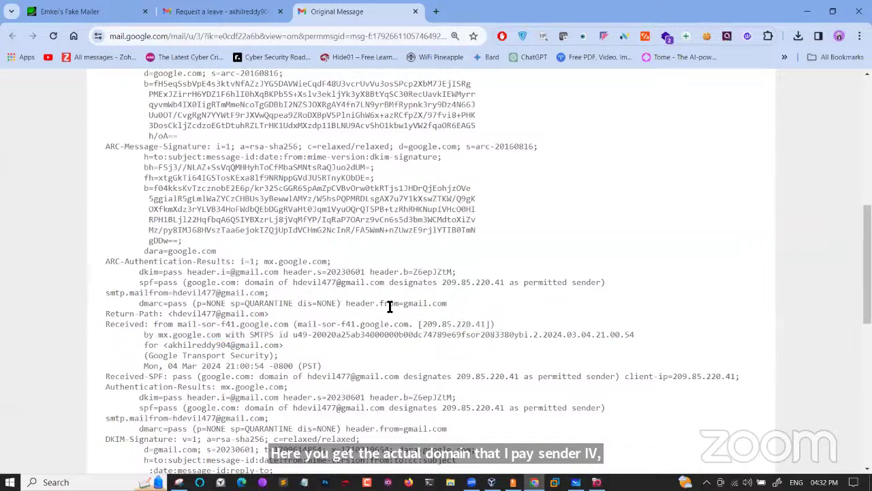
drag(178, 273, 143, 292)
click(179, 285)
drag(143, 261, 263, 264)
click(336, 262)
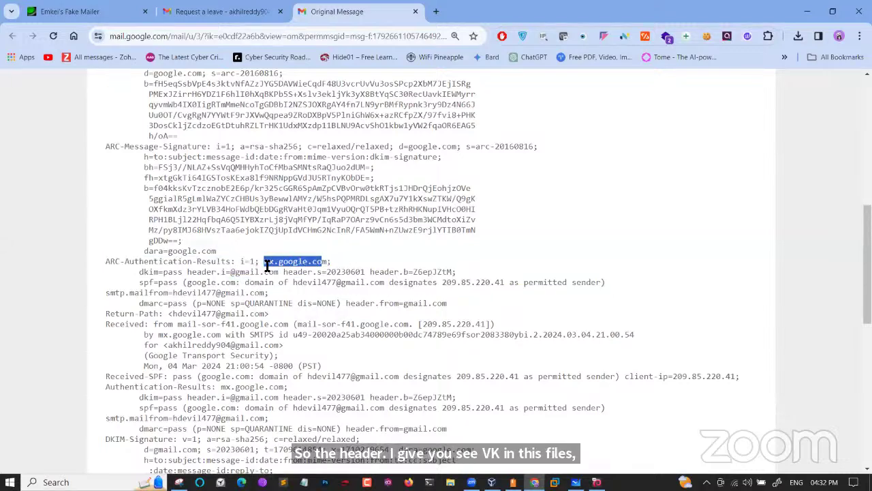
click(437, 13)
Load MxToolbox's Email Header Analyzer, paste the 'Request a leave' header and analyze it
text(m)
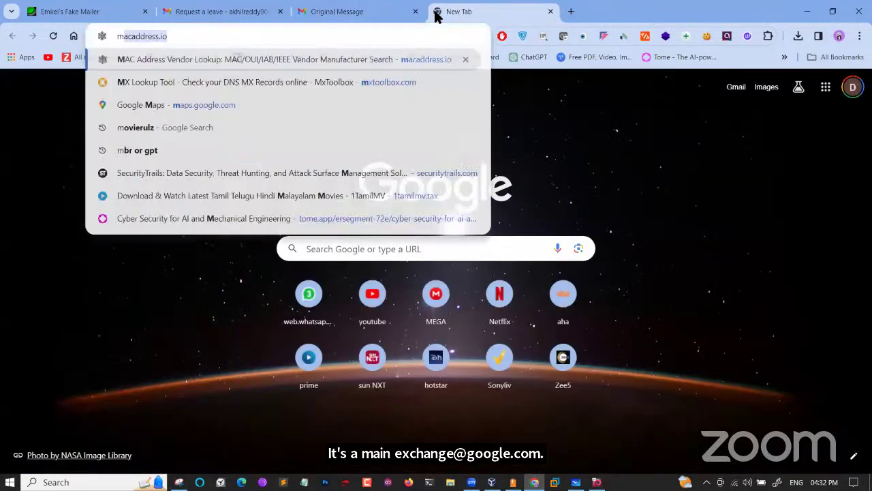
text(xtoolbox.com/EmailHeade)
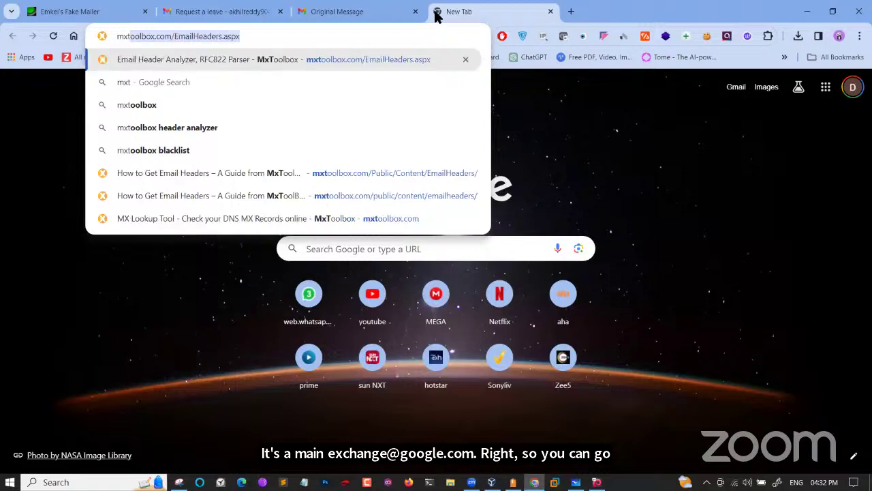
key(Return)
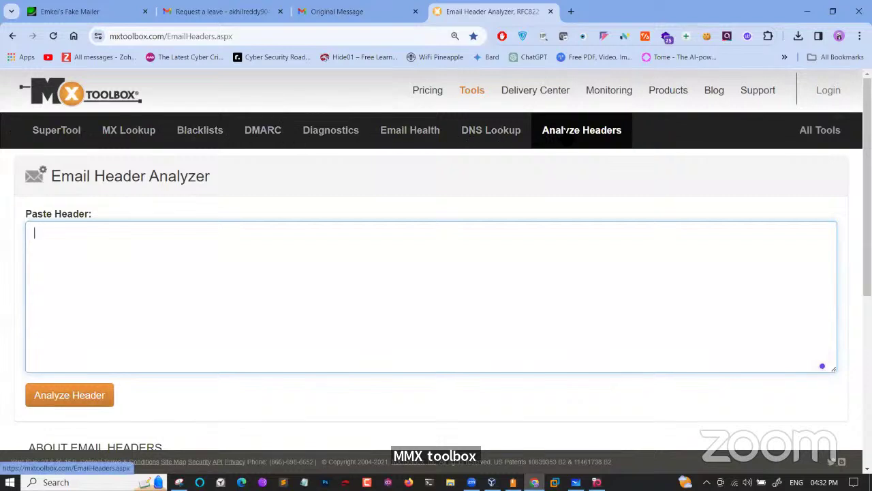
scroll(579, 135, up, 5)
click(586, 146)
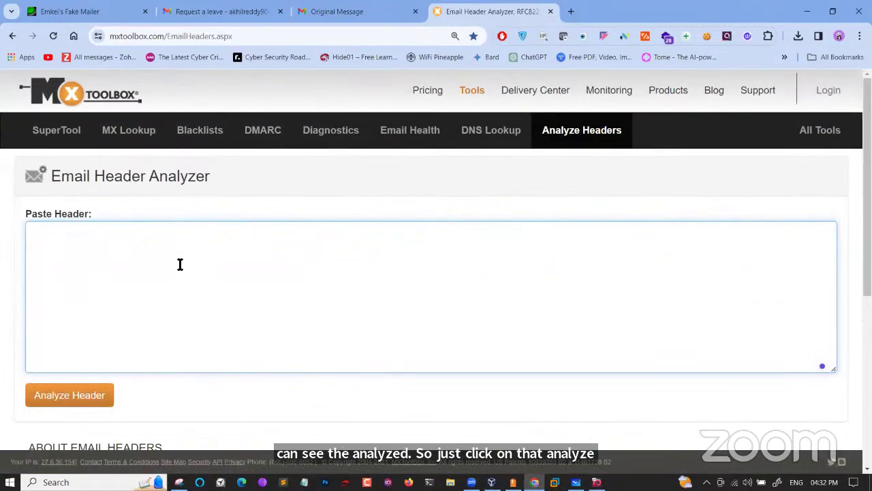
key(ctrl+v)
click(96, 396)
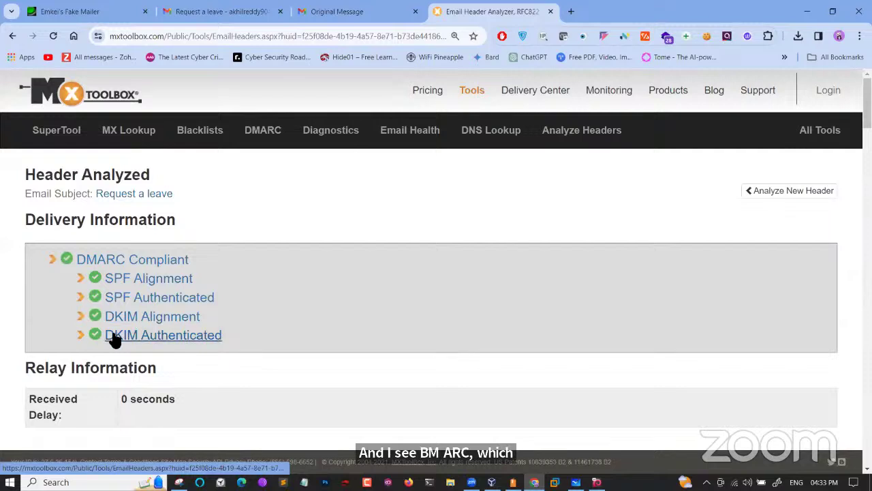
scroll(140, 339, down, 2)
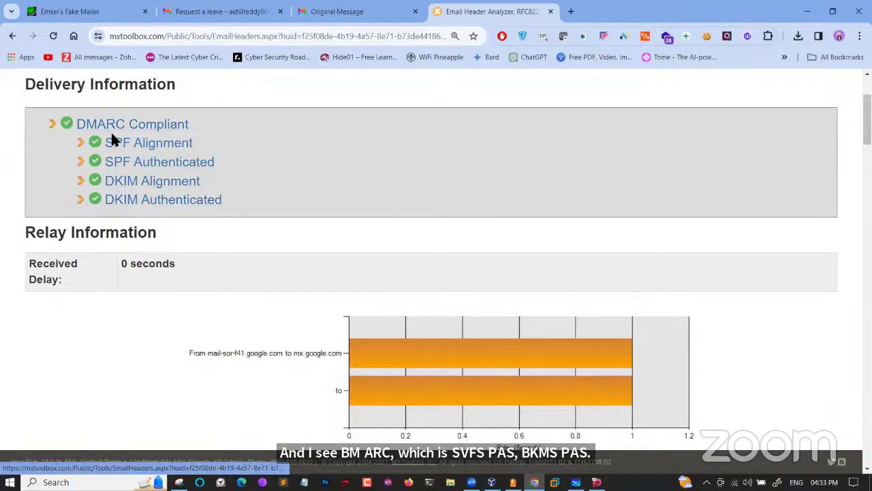
scroll(259, 358, up, 2)
scroll(258, 352, up, 2)
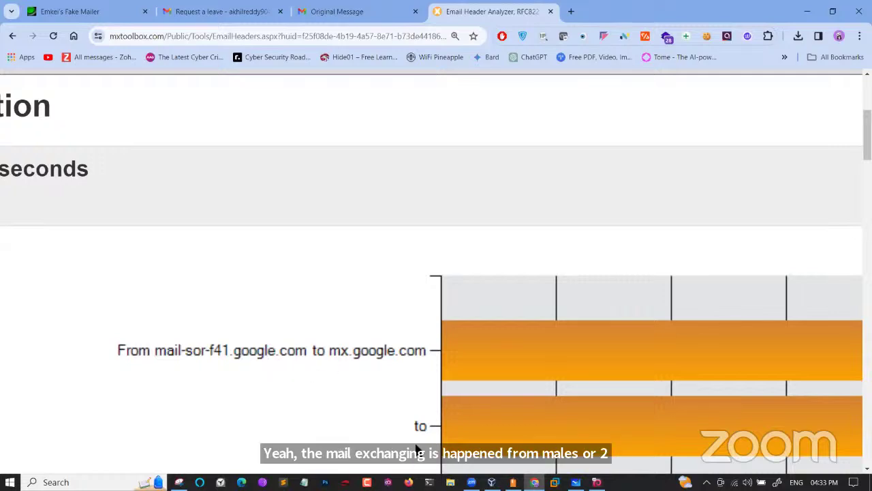
scroll(417, 448, down, 2)
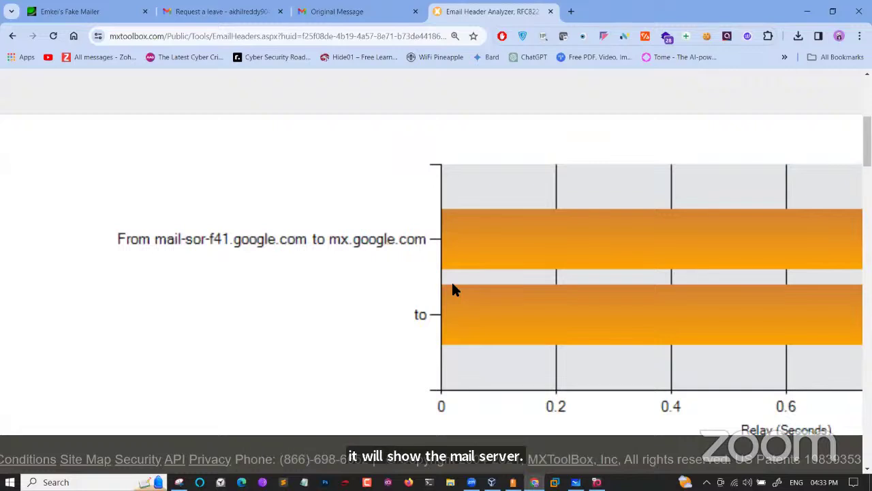
key(ctrl+minus)
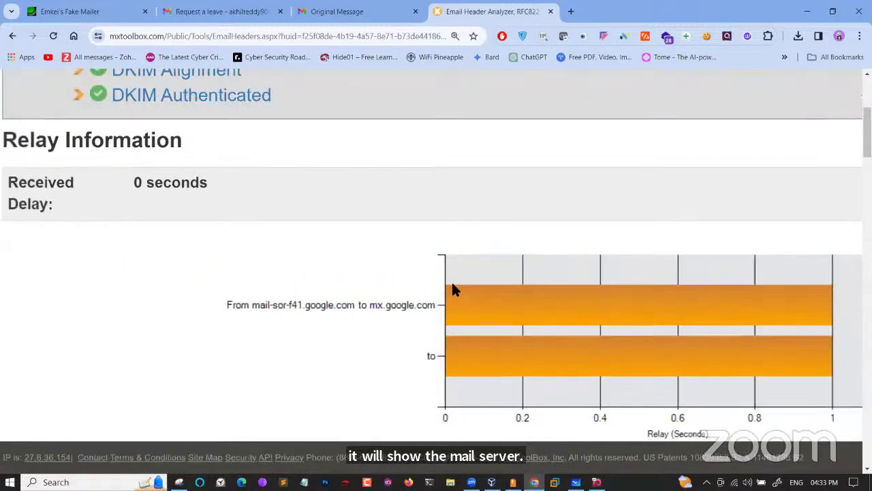
key(ctrl+minus)
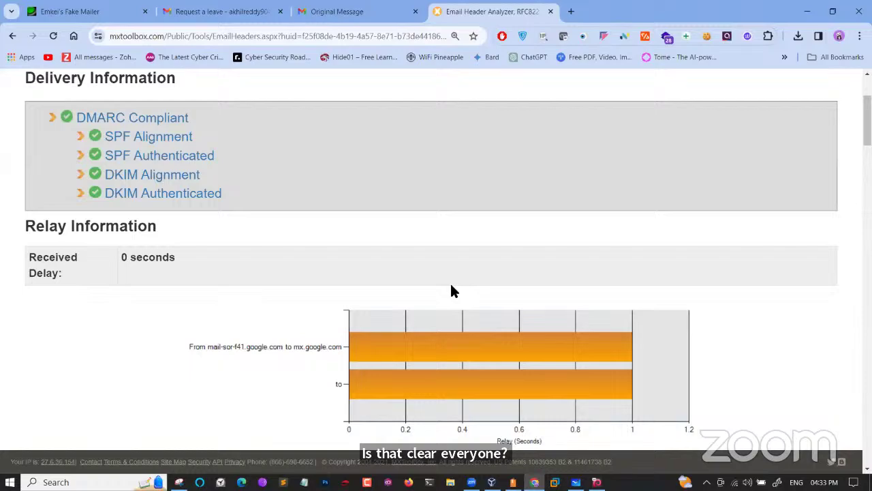
scroll(453, 291, down, 7)
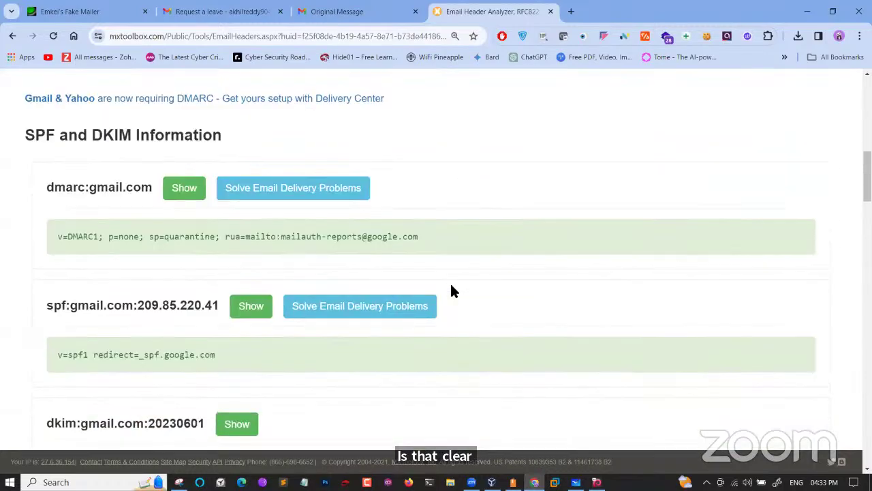
scroll(452, 291, down, 10)
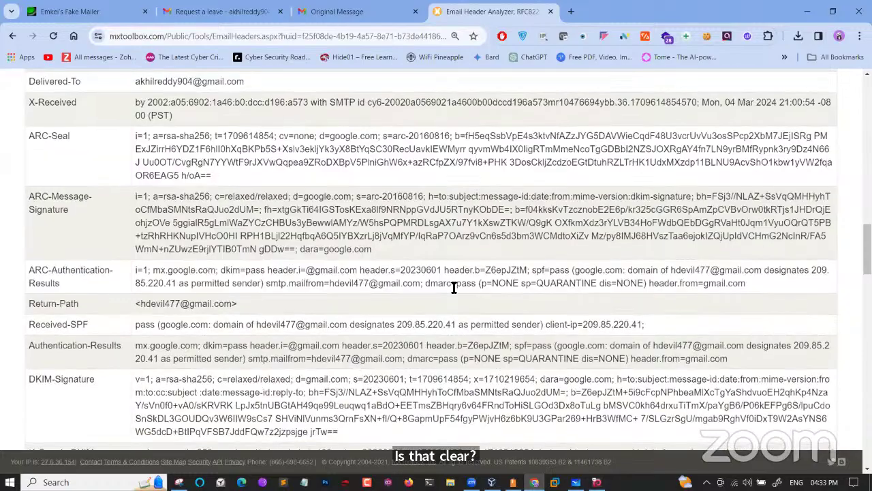
scroll(452, 290, down, 7)
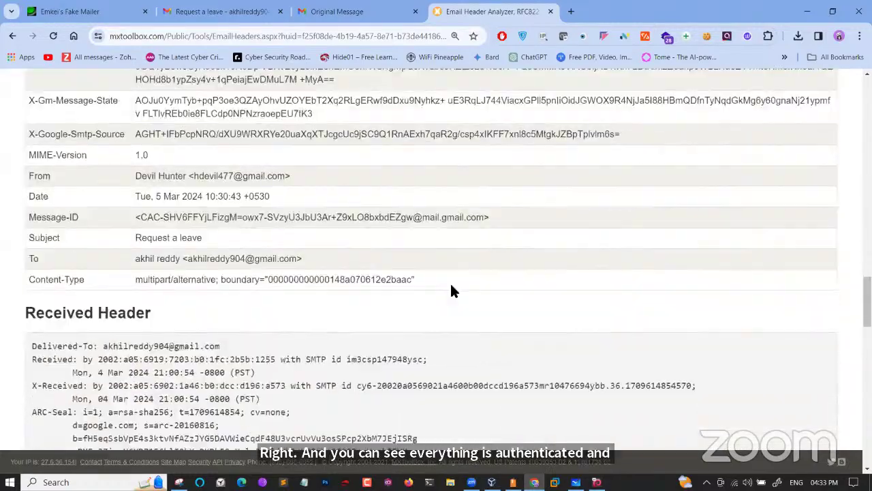
scroll(450, 290, down, 9)
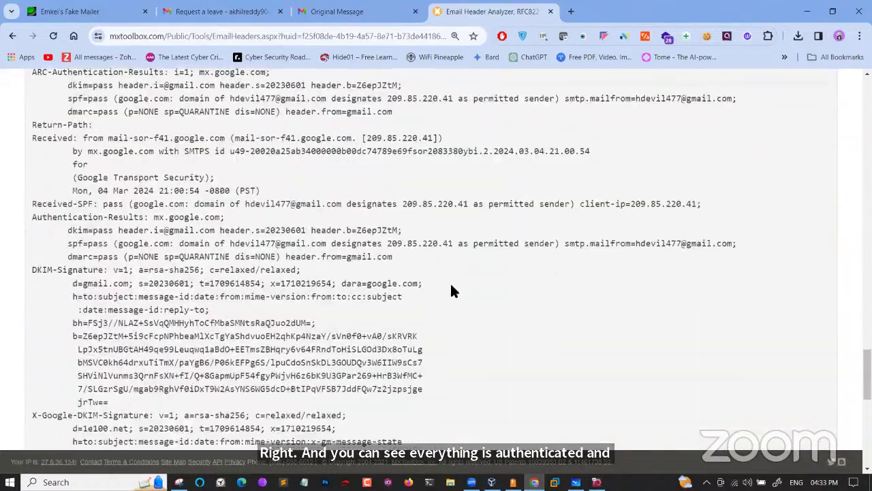
scroll(452, 291, down, 10)
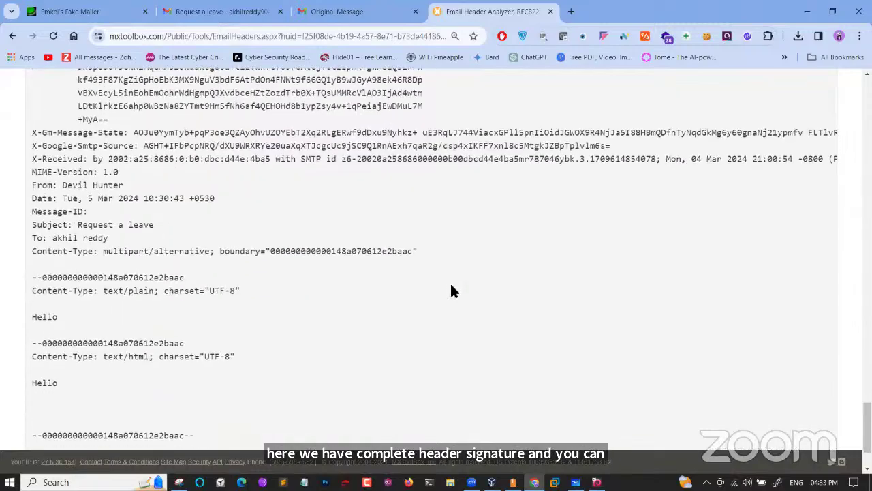
scroll(452, 291, down, 2)
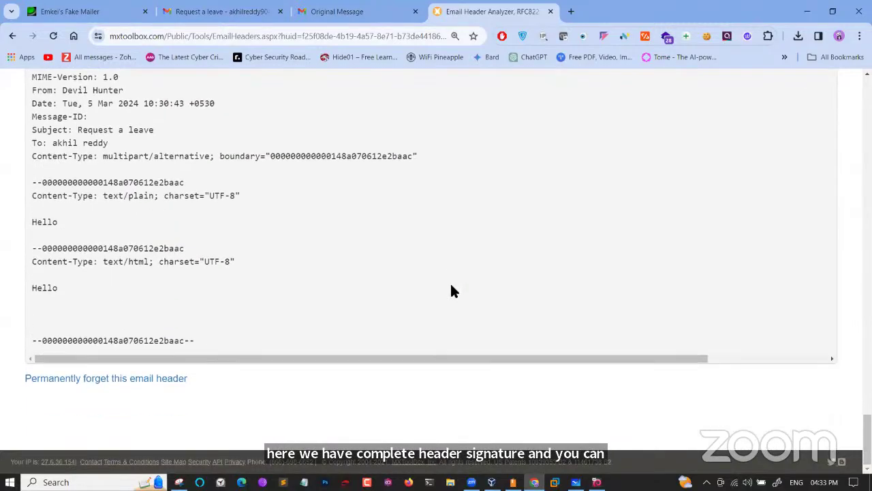
scroll(453, 291, up, 20)
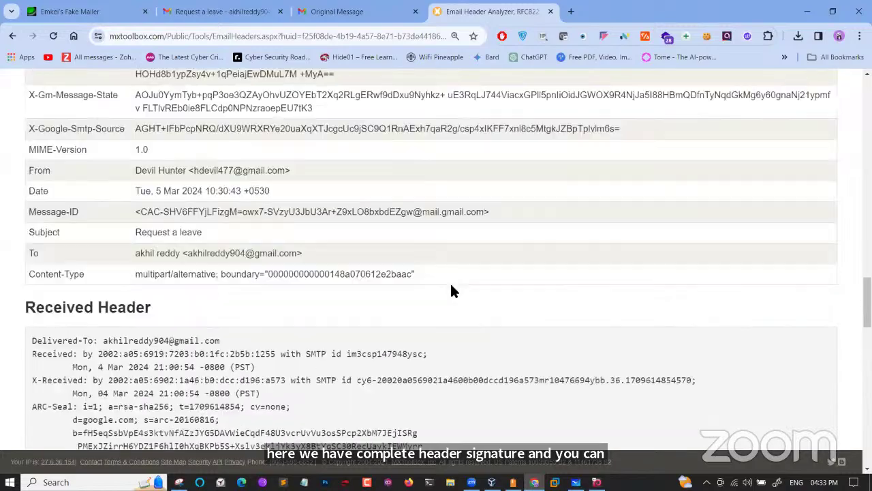
scroll(452, 291, up, 20)
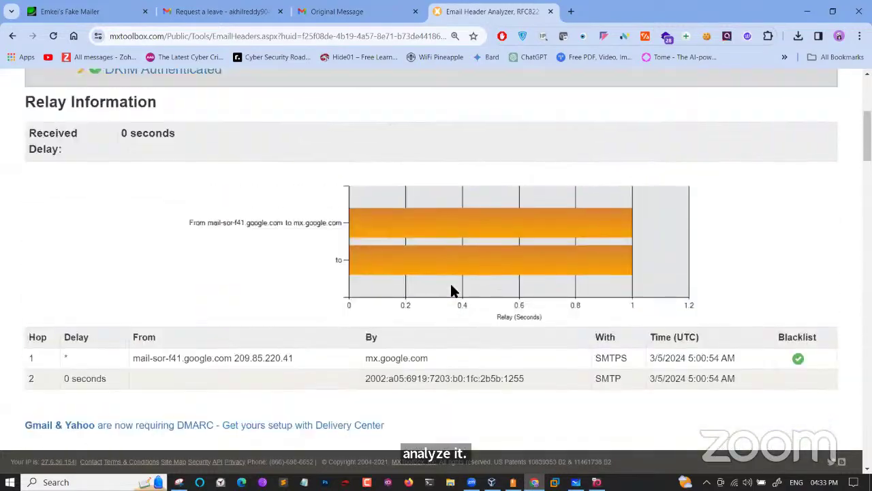
scroll(452, 291, up, 5)
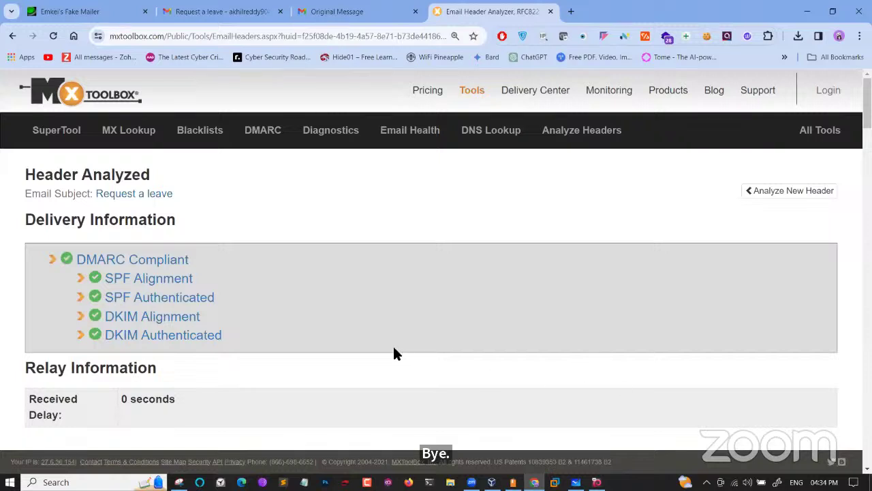
Open a new Chrome tab on the Google start page
click(574, 12)
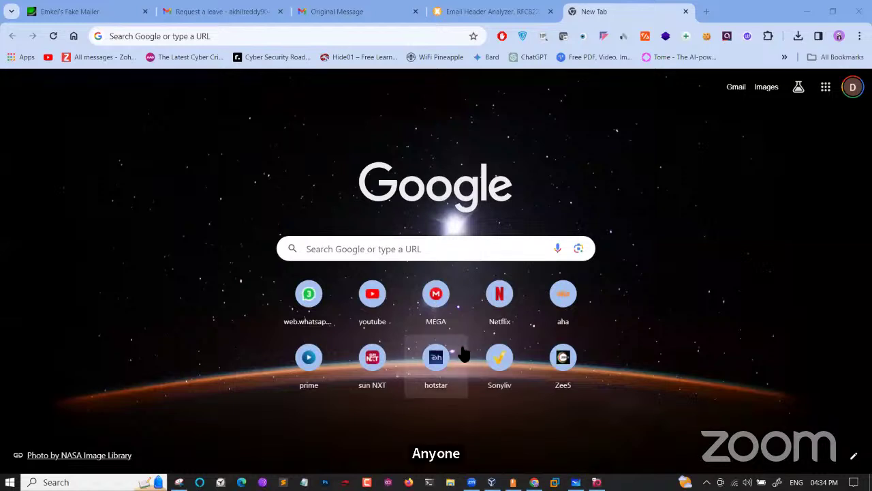
Go to haveibeenpwned.com and check the saved Gmail address against known breaches
click(176, 41)
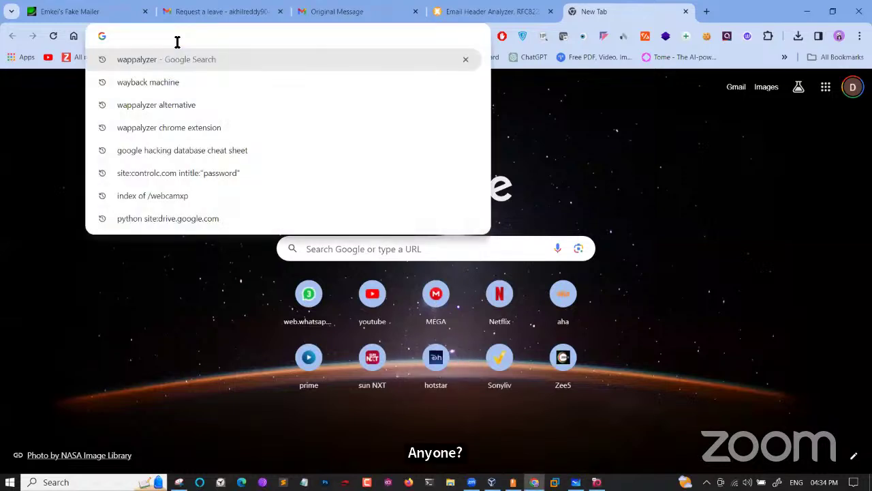
text(have)
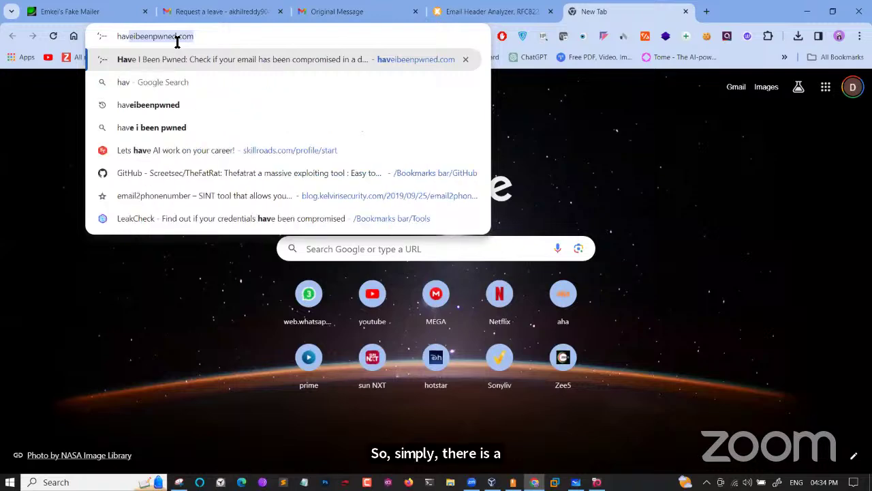
text(ibee)
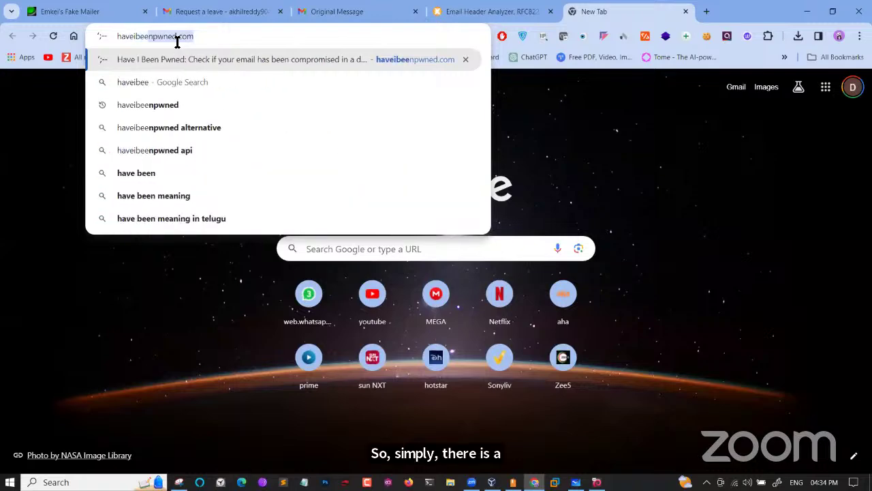
key(Return)
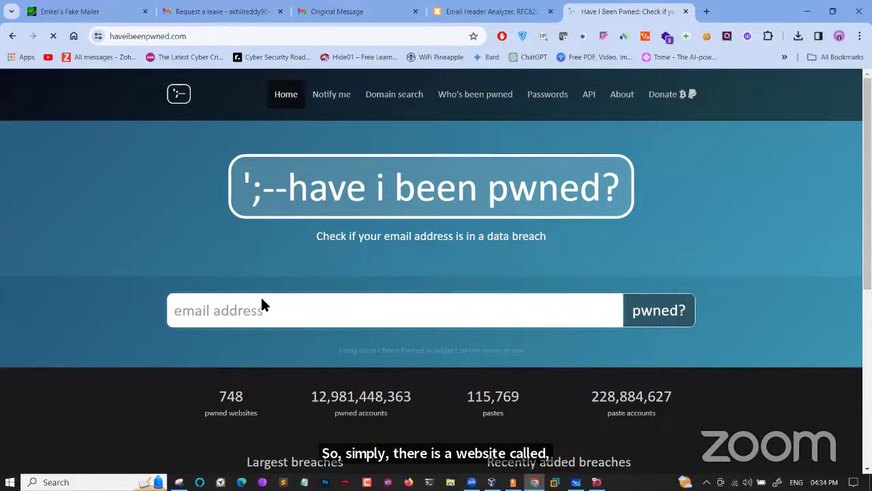
click(252, 314)
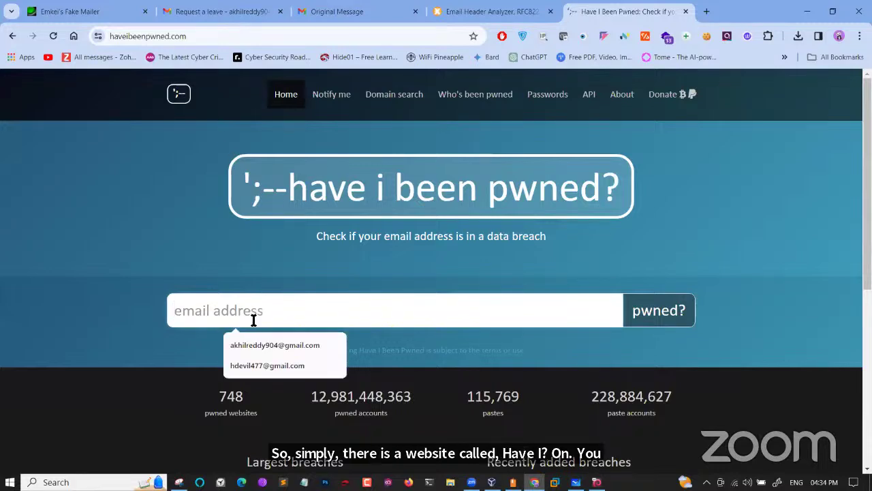
click(261, 345)
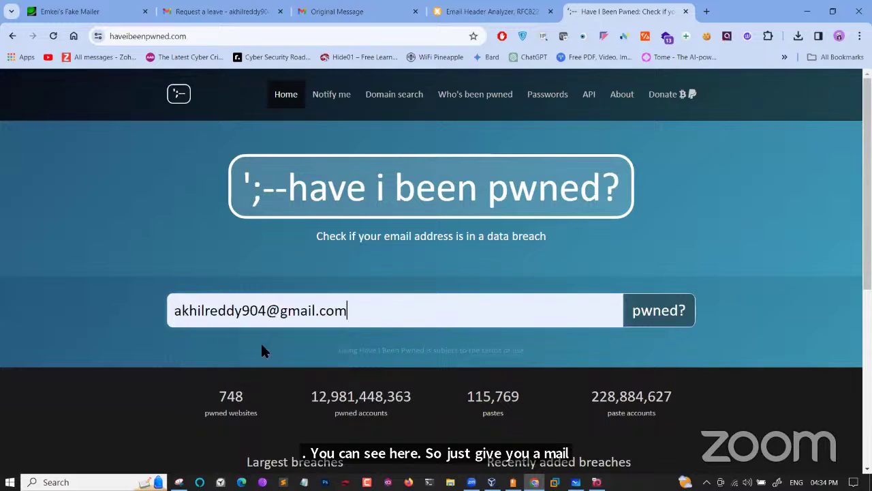
click(660, 324)
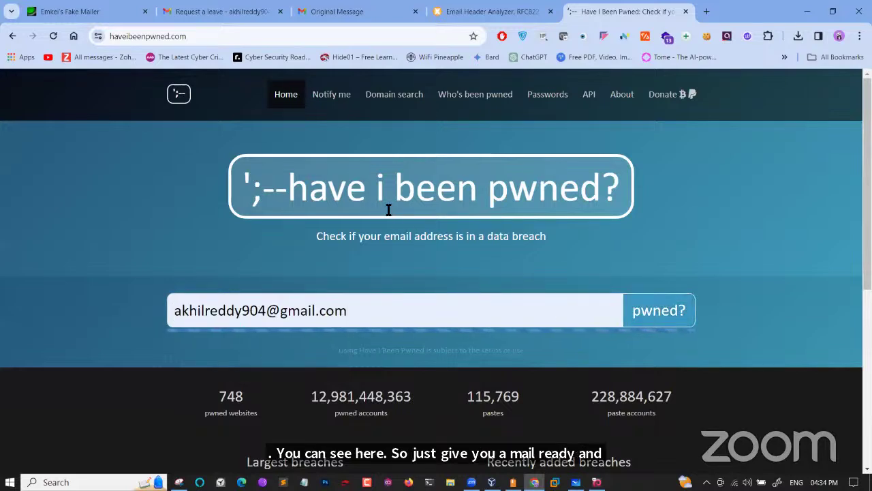
Highlight the '10 data breaches' result and scroll down to the breach list
scroll(229, 292, up, 3)
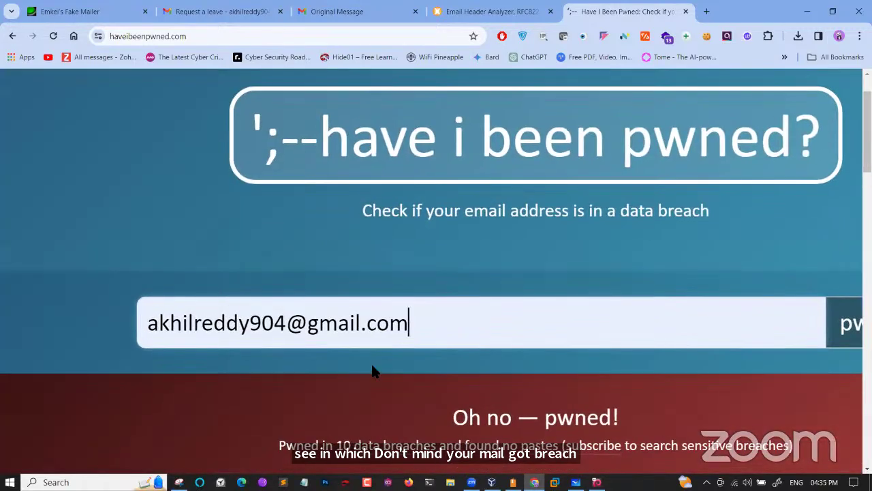
scroll(379, 375, up, 3)
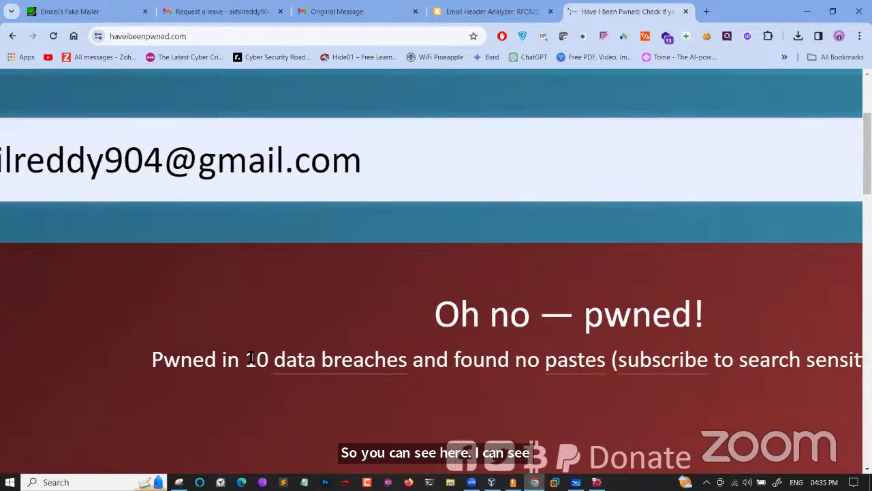
drag(247, 358, 407, 361)
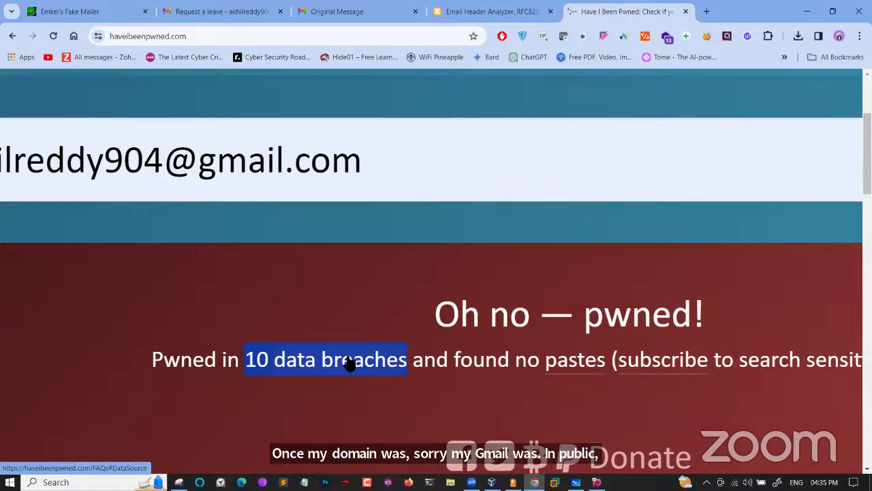
scroll(348, 362, down, 3)
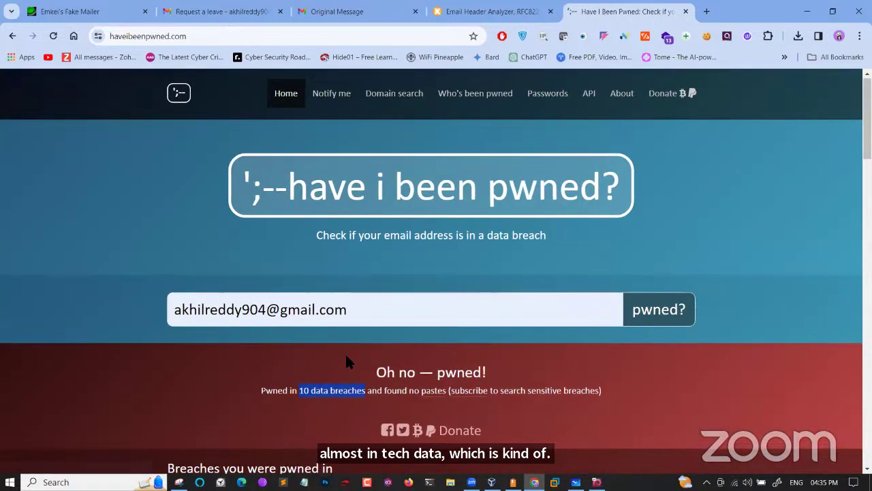
click(346, 357)
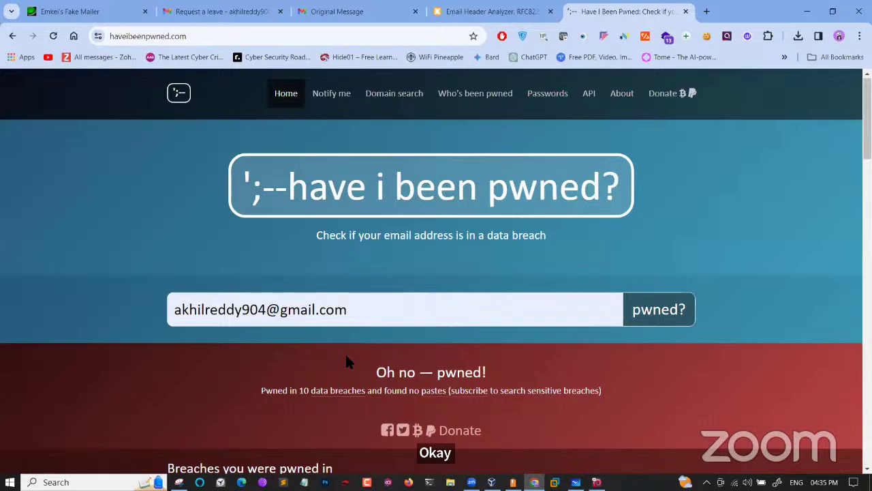
scroll(346, 361, down, 4)
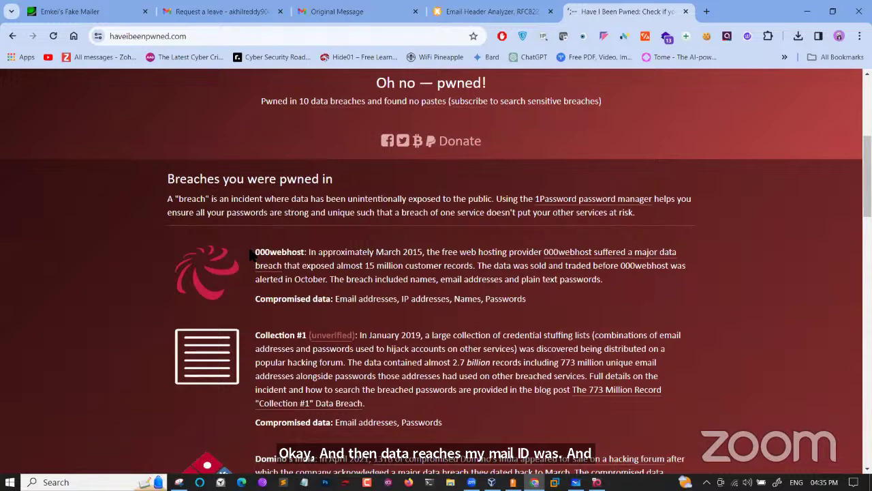
Highlight the 000webhost breach, its 2015 date and its compromised data types
double_click(280, 252)
double_click(413, 252)
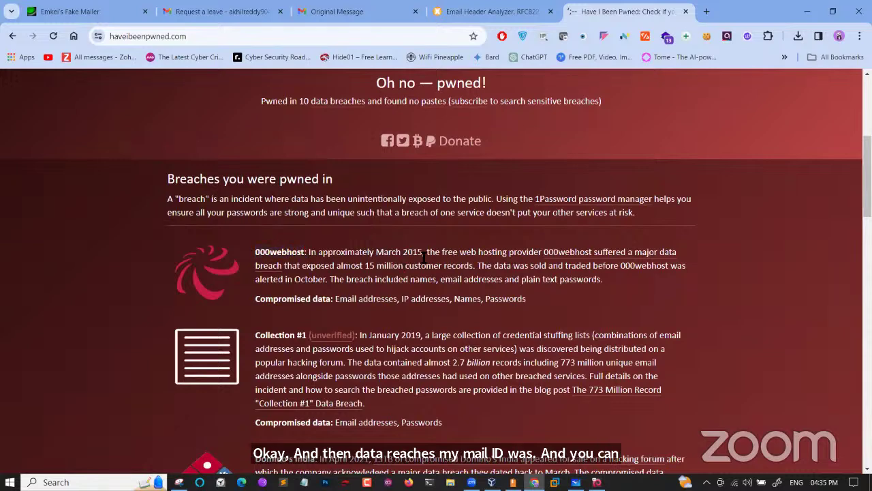
drag(332, 301, 543, 302)
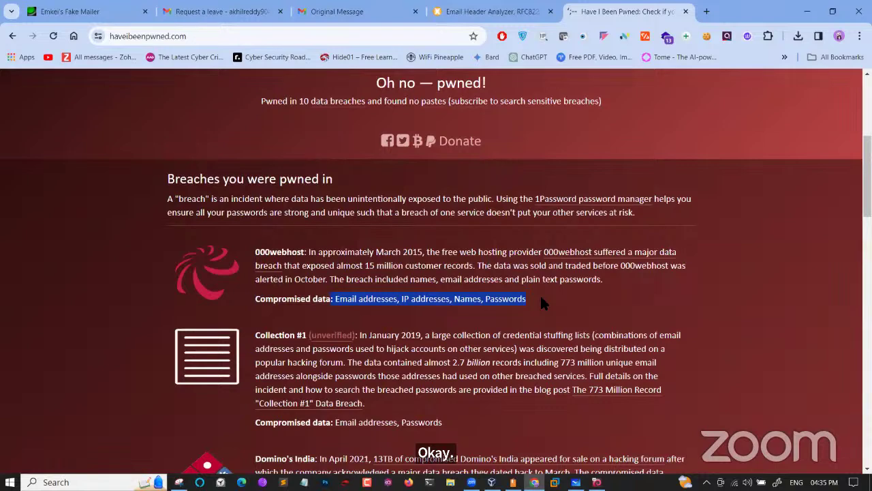
click(540, 304)
ctrl+scroll(540, 304, up, 3)
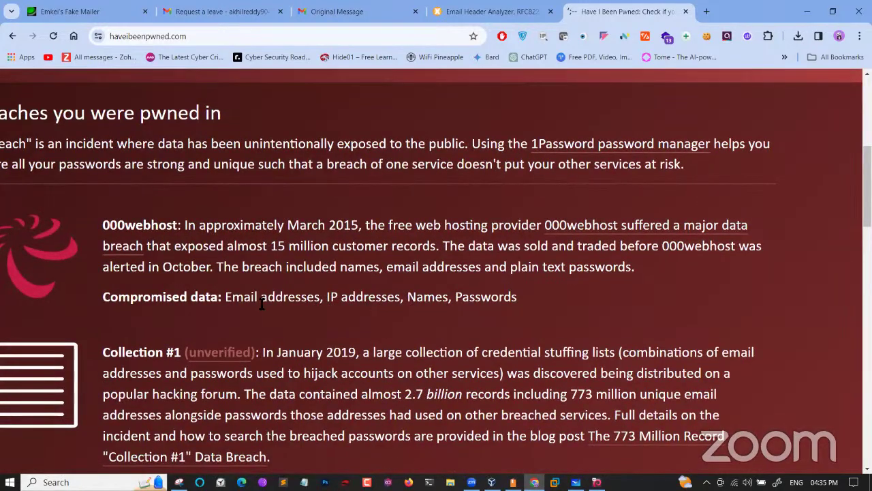
drag(227, 298, 518, 298)
Scroll through the breach list, highlight Zoomcar's compromised data, and scroll back to the top
scroll(519, 304, down, 3)
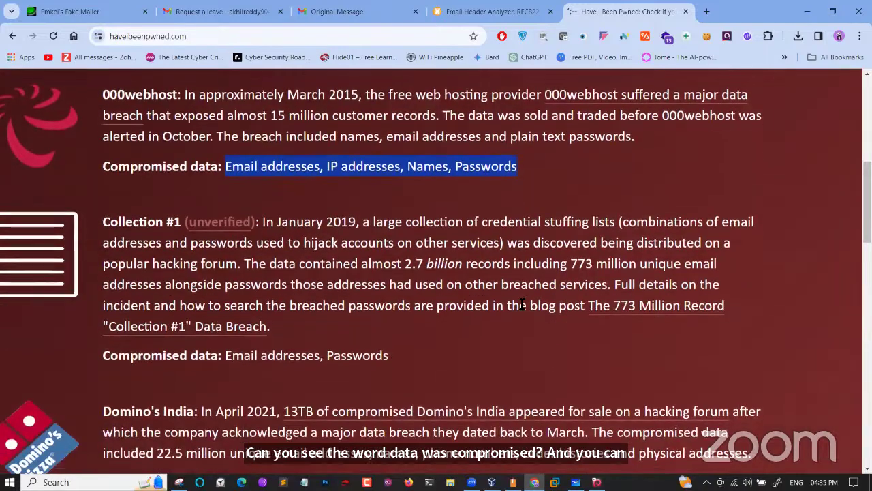
scroll(519, 307, down, 7)
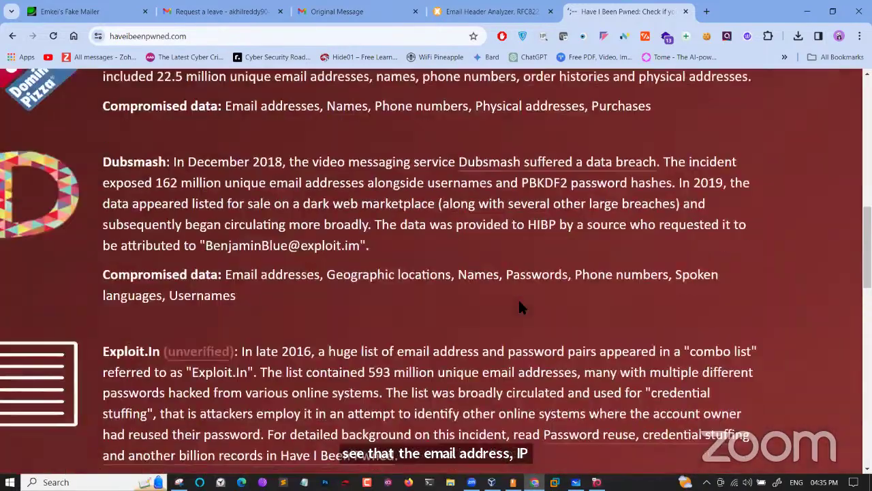
scroll(522, 308, down, 3)
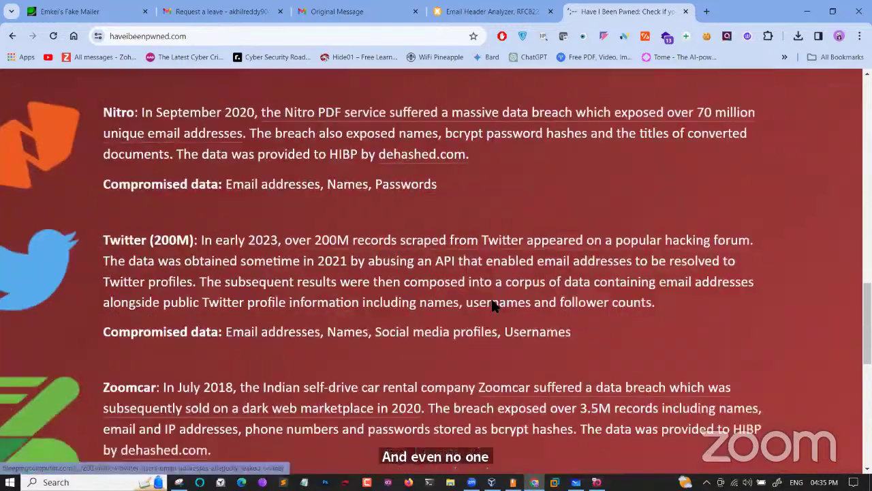
scroll(378, 277, down, 1)
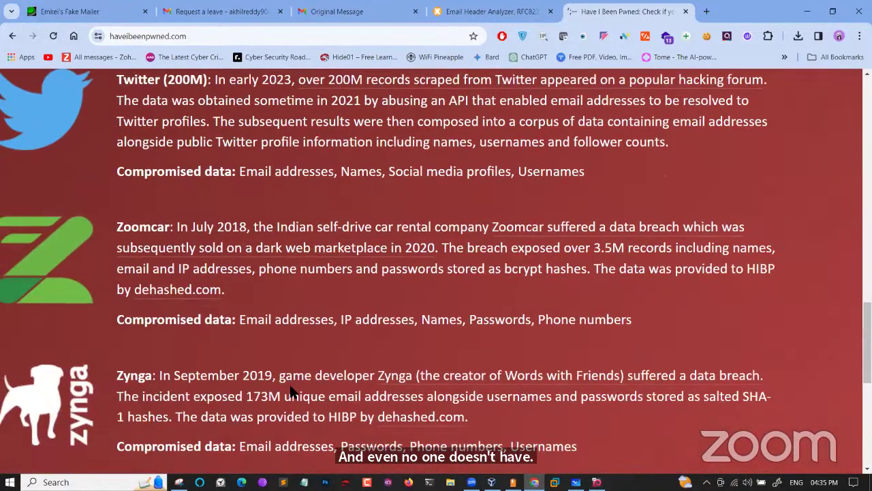
scroll(289, 385, down, 3)
scroll(290, 387, up, 3)
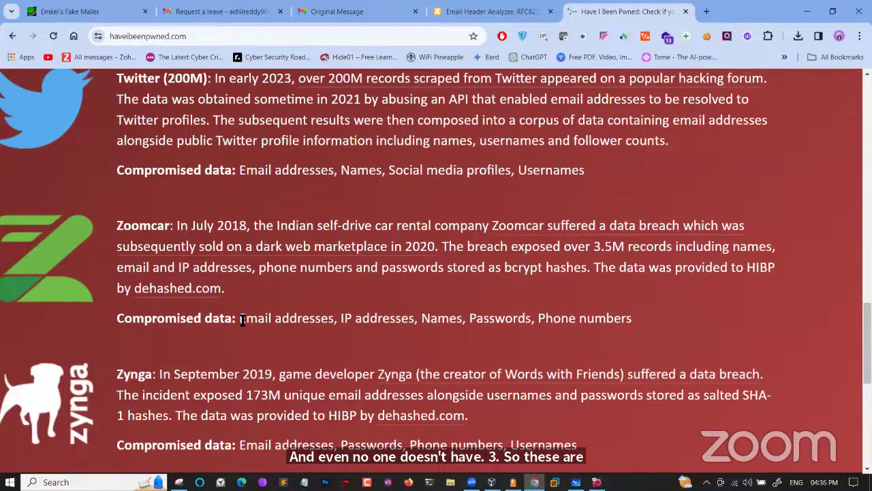
drag(241, 319, 633, 326)
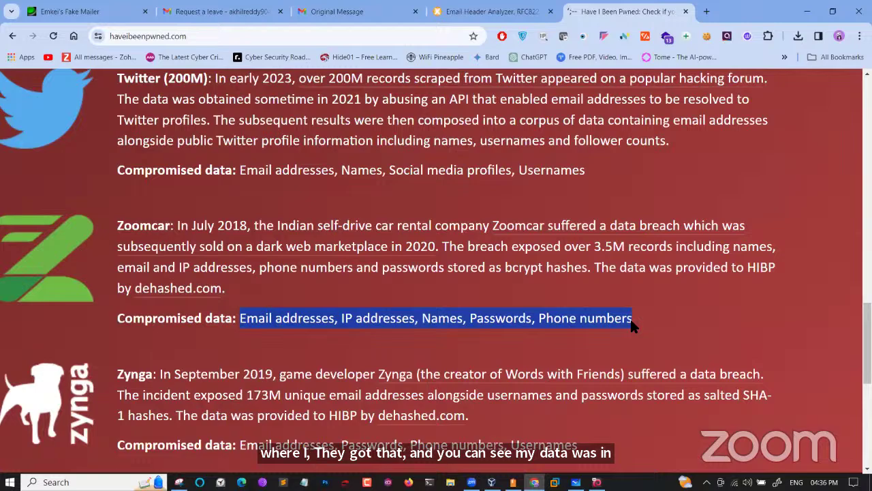
scroll(423, 254, up, 15)
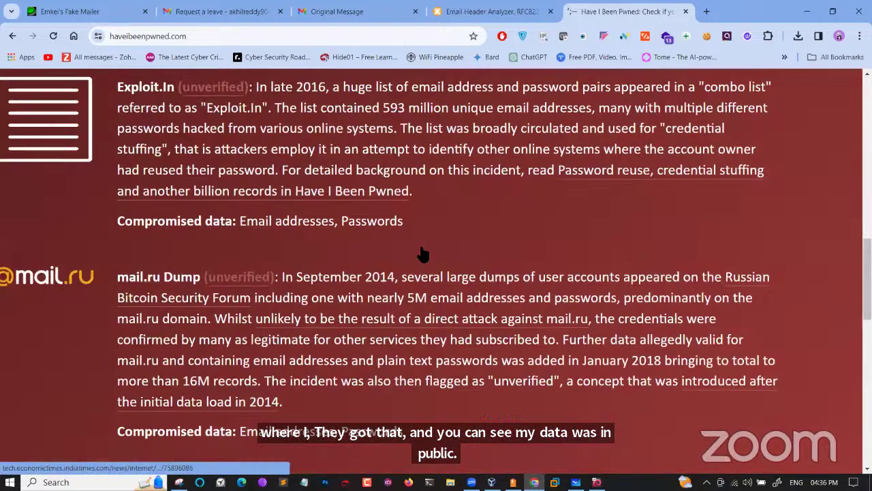
scroll(422, 253, up, 10)
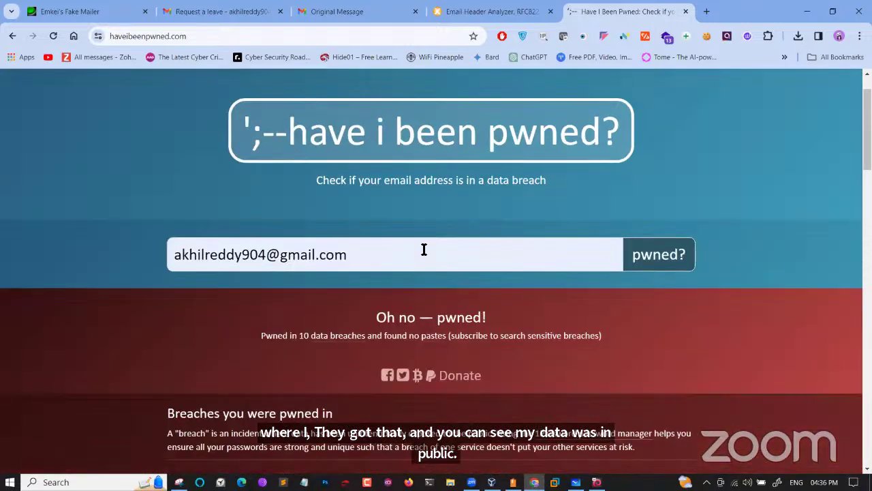
drag(349, 258, 171, 247)
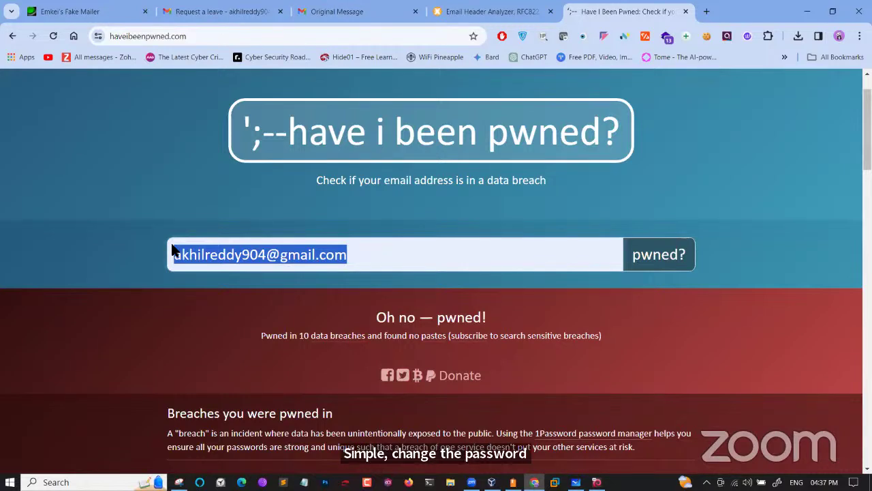
Open howsecureismypassword.net in a new tab and follow it to Security.org's password checker
click(707, 11)
text(howsecureismypassword.net)
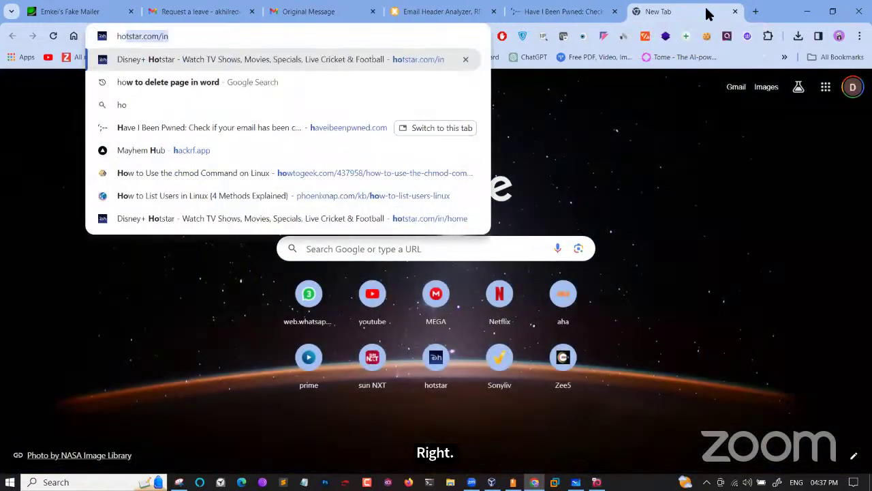
key(Return)
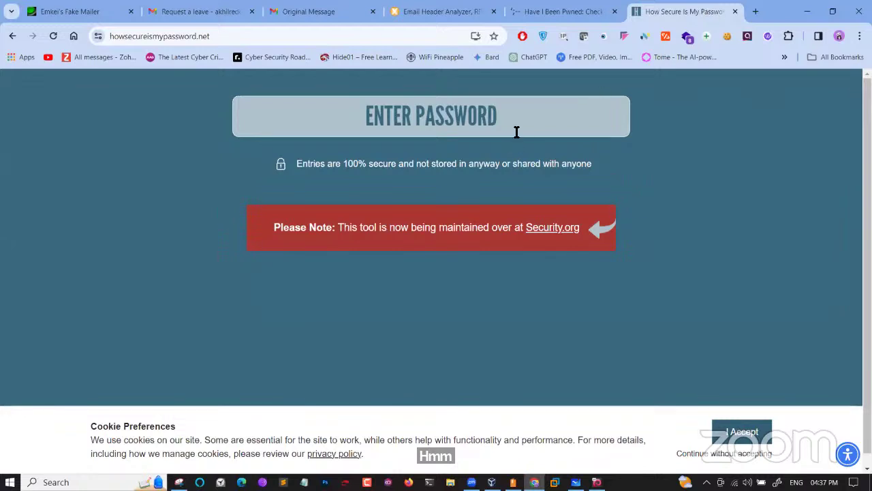
click(546, 230)
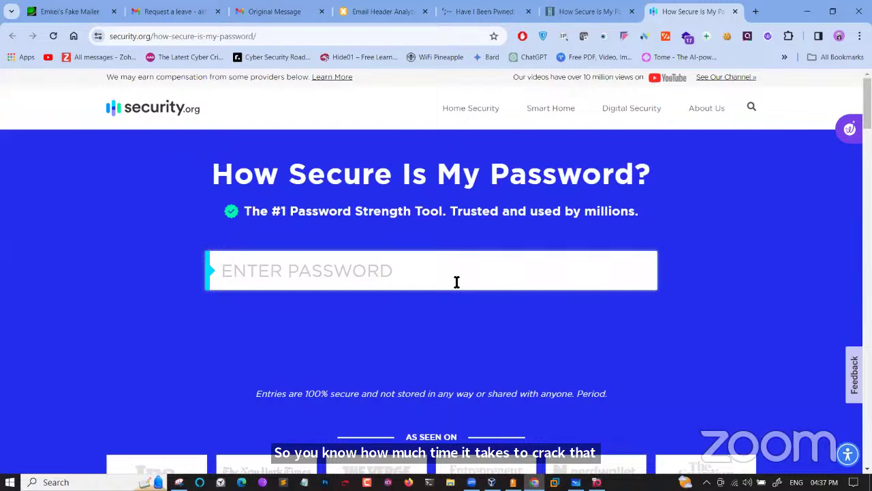
Change the password field's type attribute from password to text via Inspect, then clear the test character
text(p)
key(super)
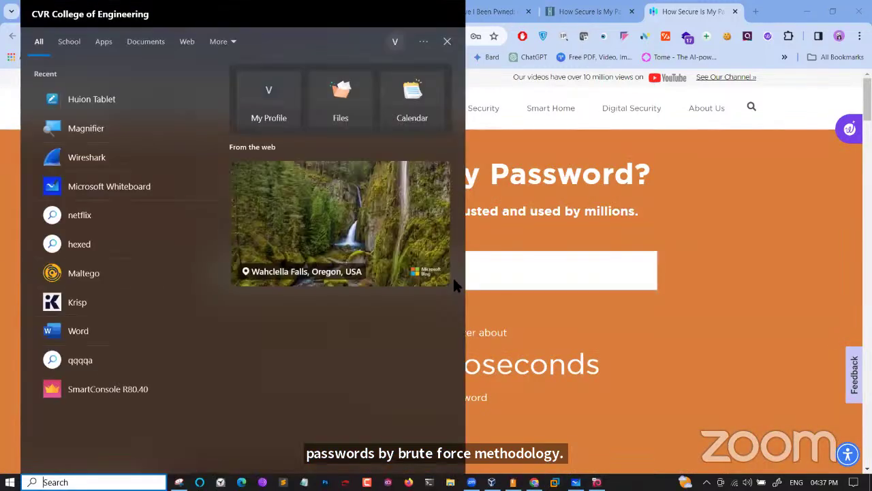
click(554, 279)
right_click(551, 274)
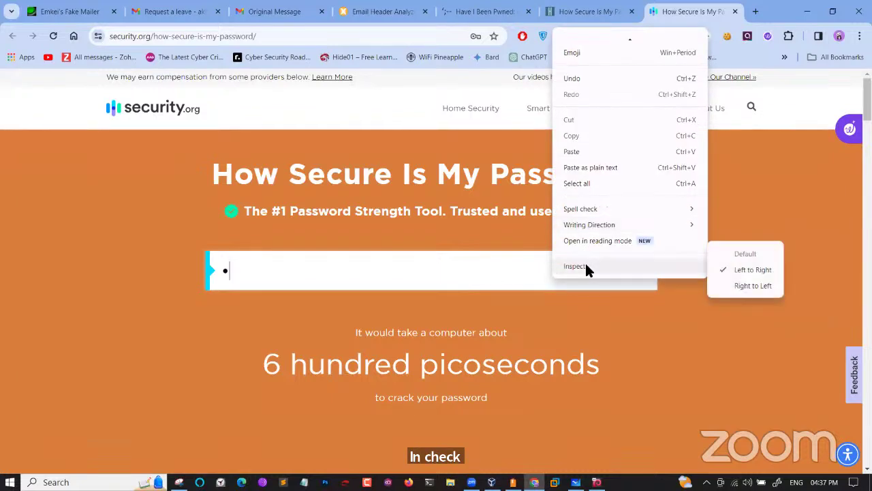
click(585, 266)
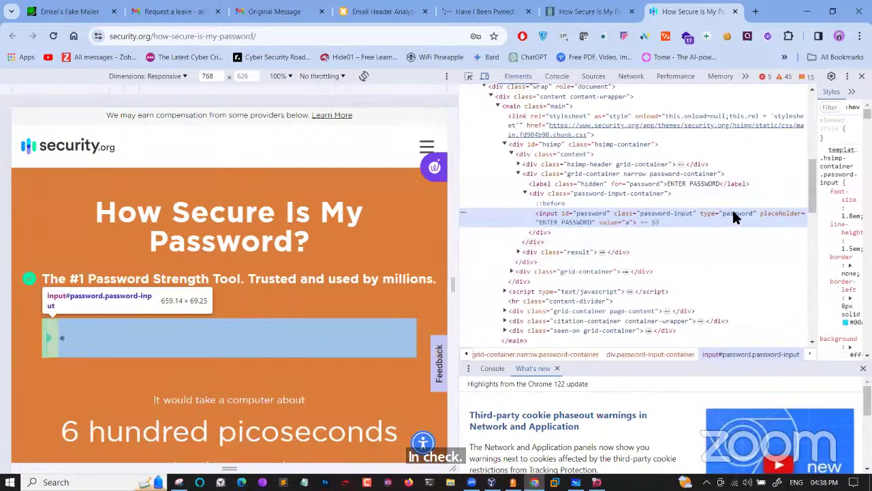
double_click(732, 215)
text(tex)
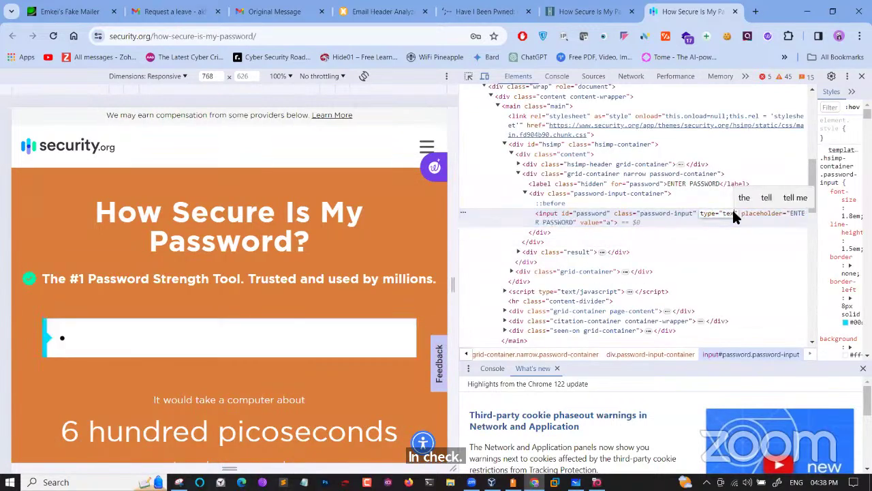
text(t)
key(Return)
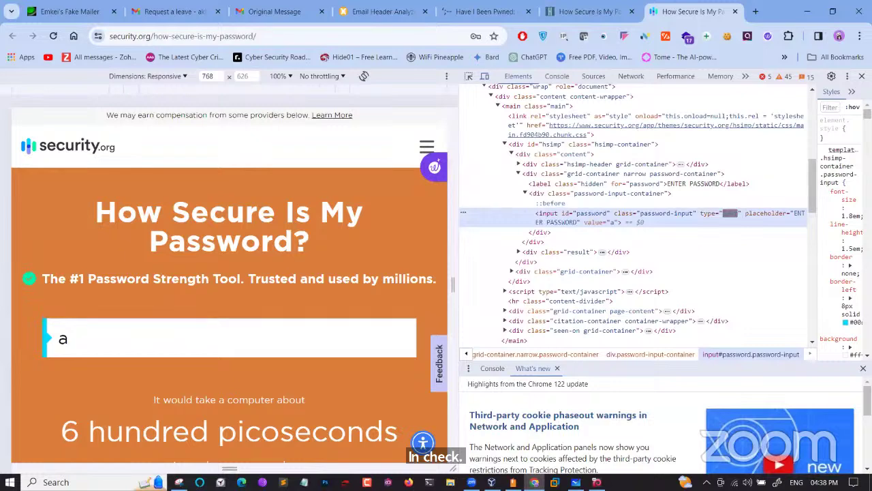
key(F12)
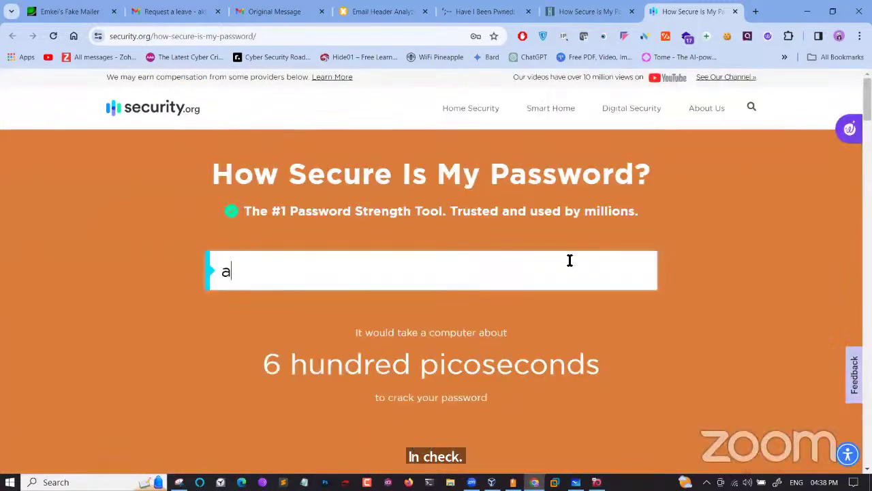
key(BackSpace)
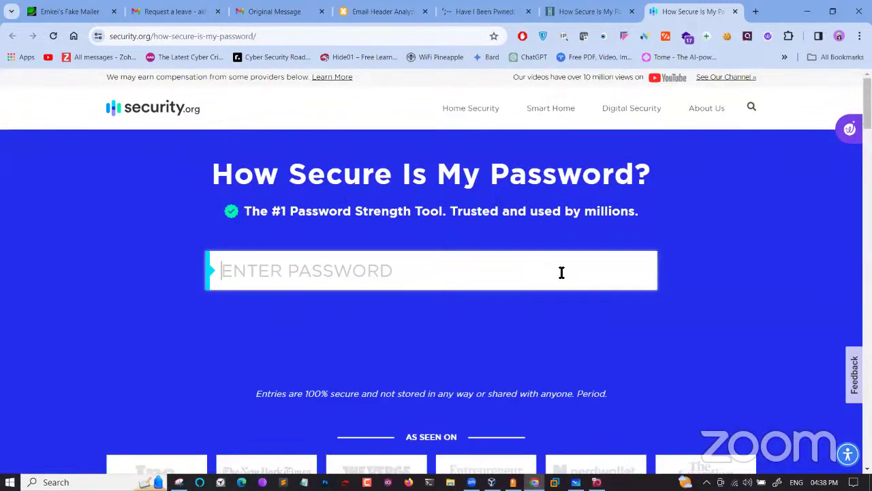
text(pas)
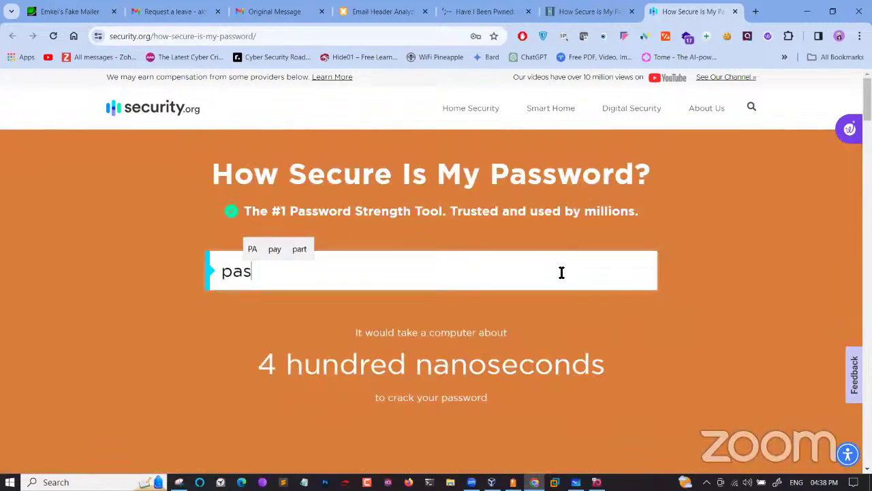
text(sword)
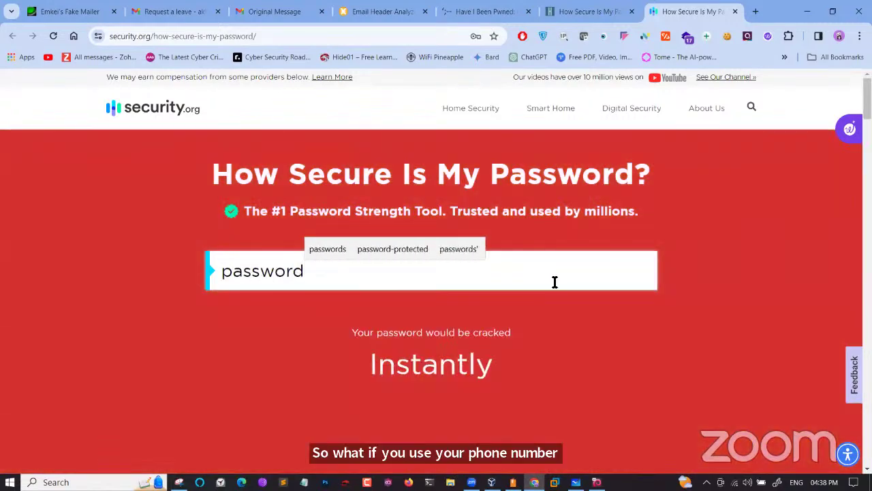
drag(515, 369, 373, 371)
click(319, 276)
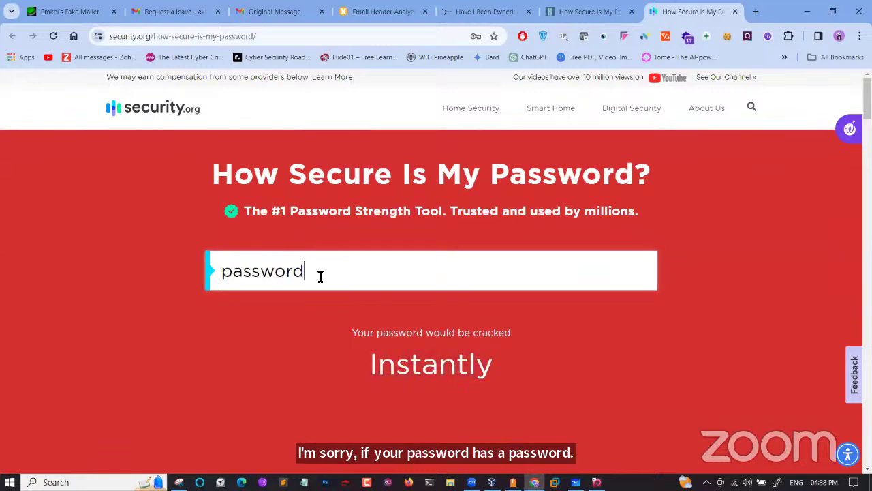
key(BackSpace)
key(BackSpace)
key(BackSpace)
key(BackSpace)
key(BackSpace)
key(BackSpace)
key(BackSpace)
key(BackSpace)
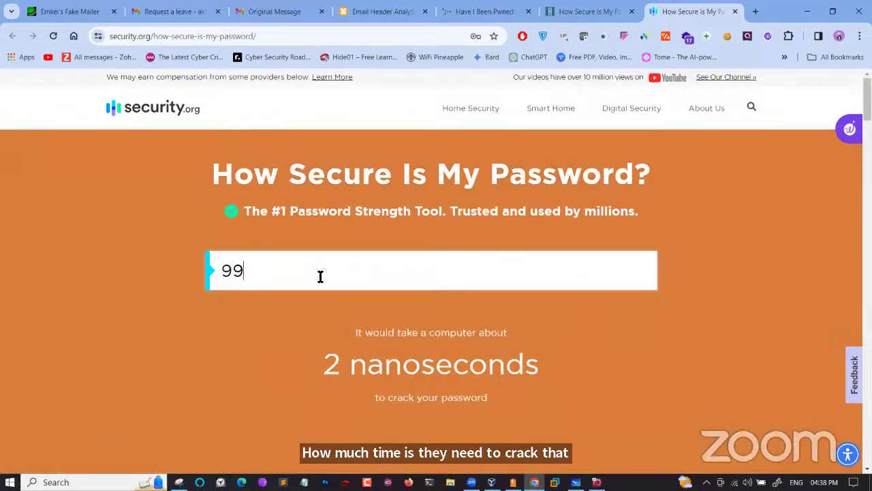
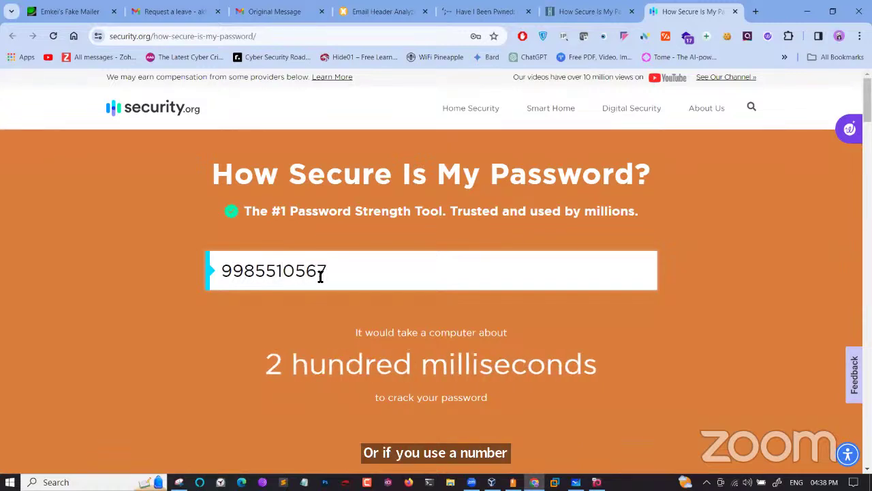
drag(271, 362, 583, 392)
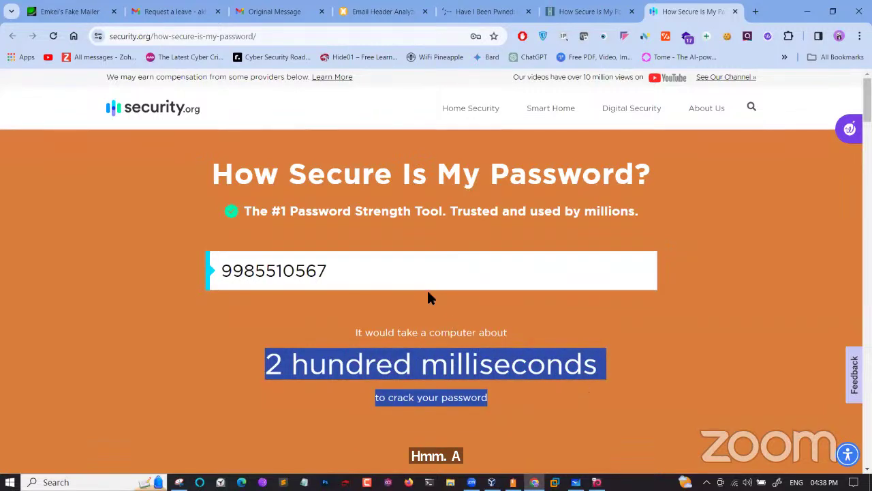
click(374, 278)
key(BackSpace)
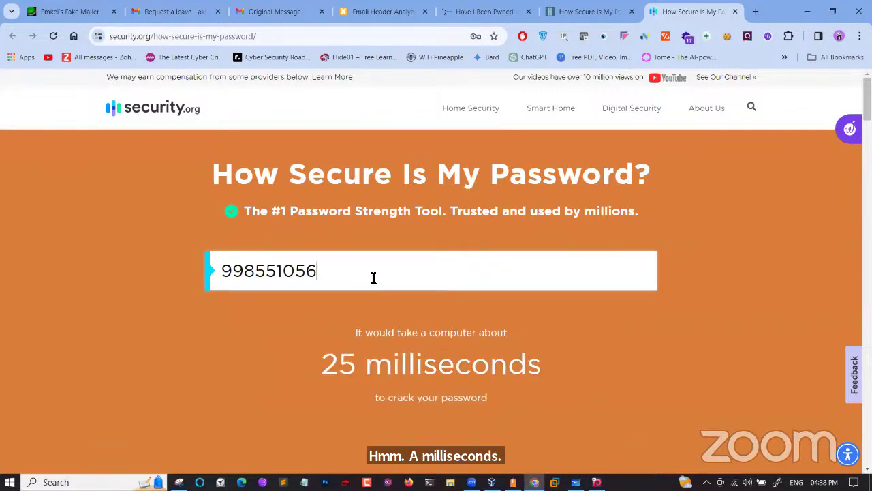
key(BackSpace)
key(BackSpace)
key(BackSpace)
key(BackSpace)
key(BackSpace)
key(BackSpace)
key(BackSpace)
key(BackSpace)
key(BackSpace)
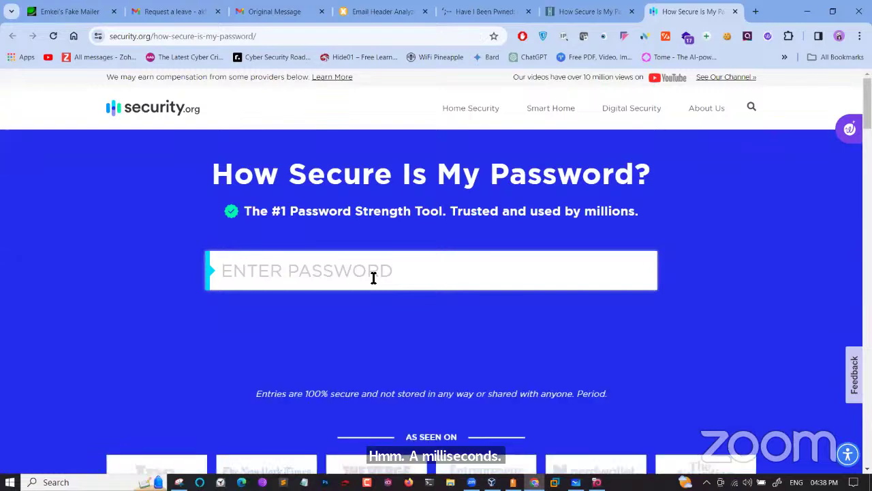
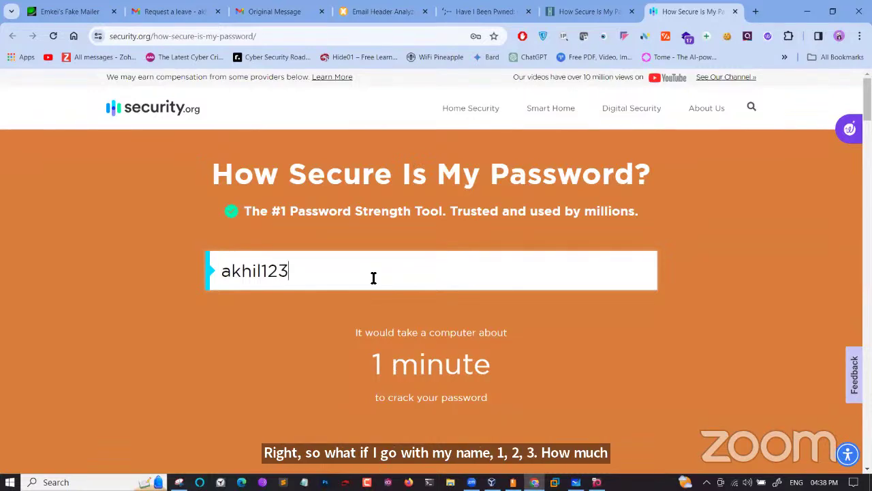
Test a name-based password, then a stronger symbol-laden version estimated at 2 million years
key(BackSpace)
key(BackSpace)
key(BackSpace)
key(BackSpace)
key(BackSpace)
key(BackSpace)
key(BackSpace)
key(BackSpace)
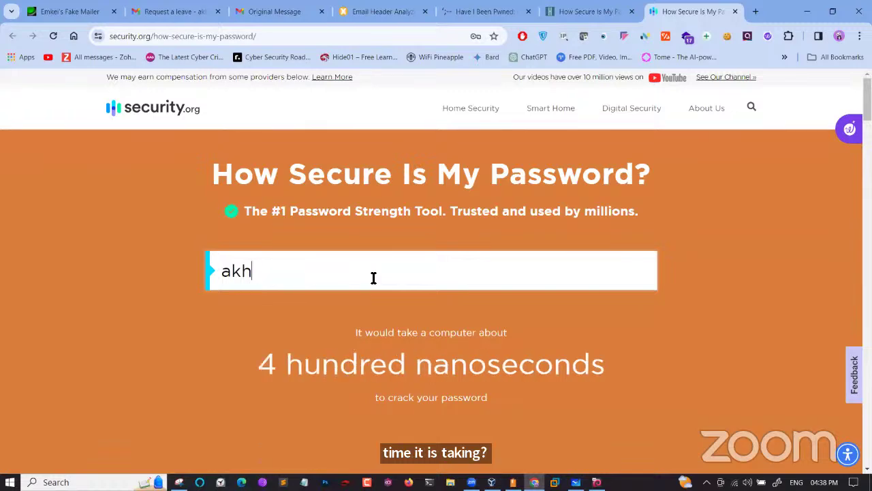
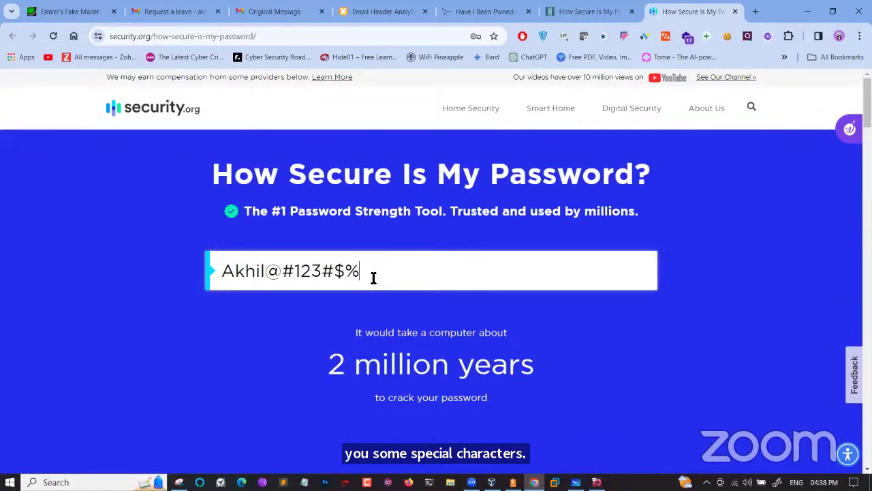
drag(330, 364, 534, 378)
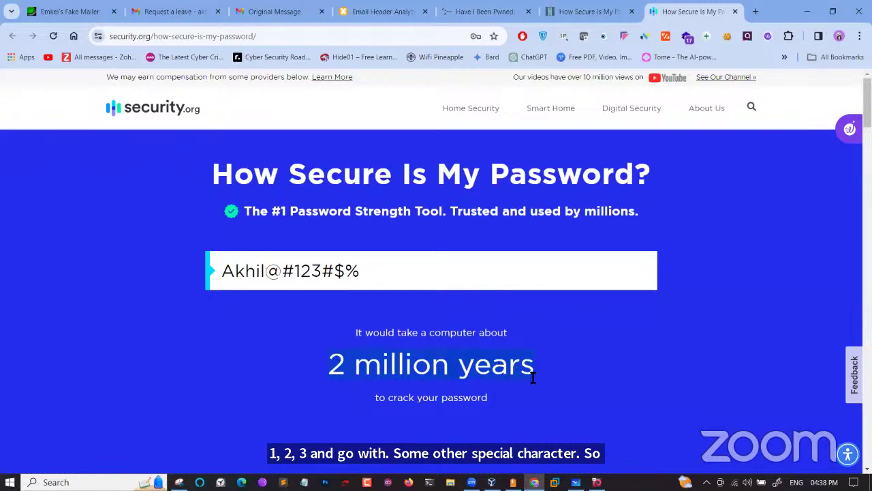
Append one more character to reach 2 hundred million years, then return to Have I Been Pwned
click(365, 273)
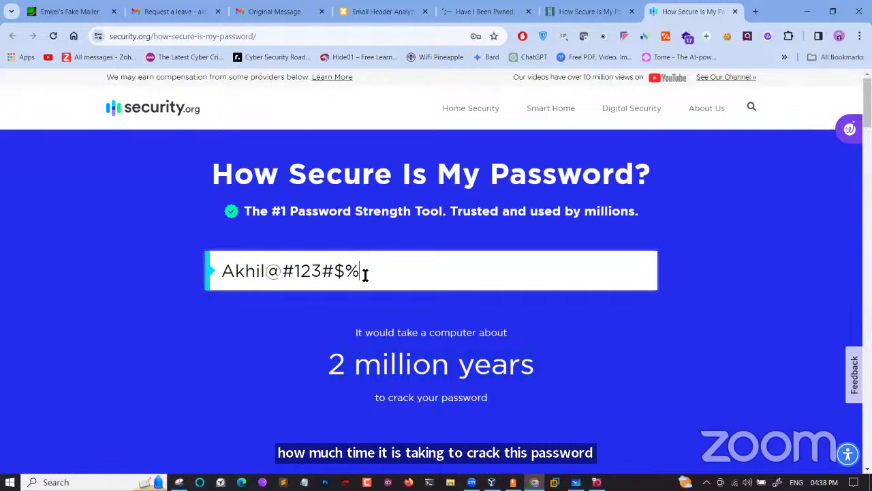
drag(364, 273, 220, 272)
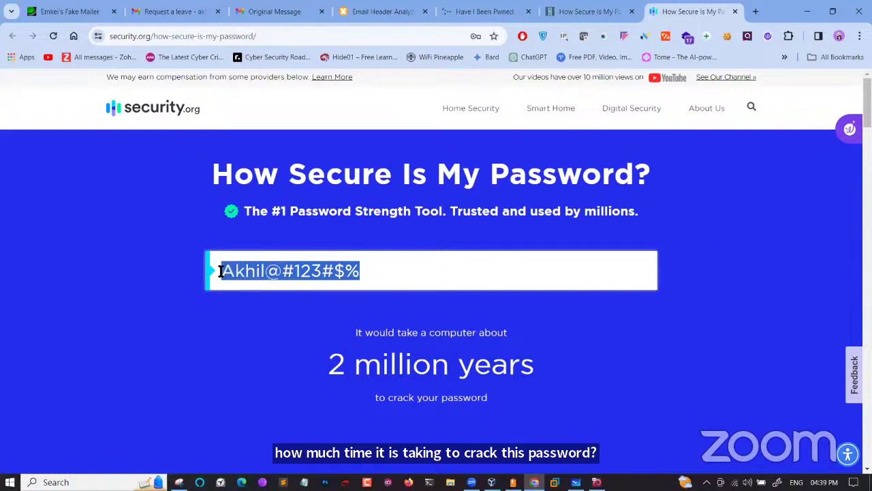
click(391, 273)
text(d)
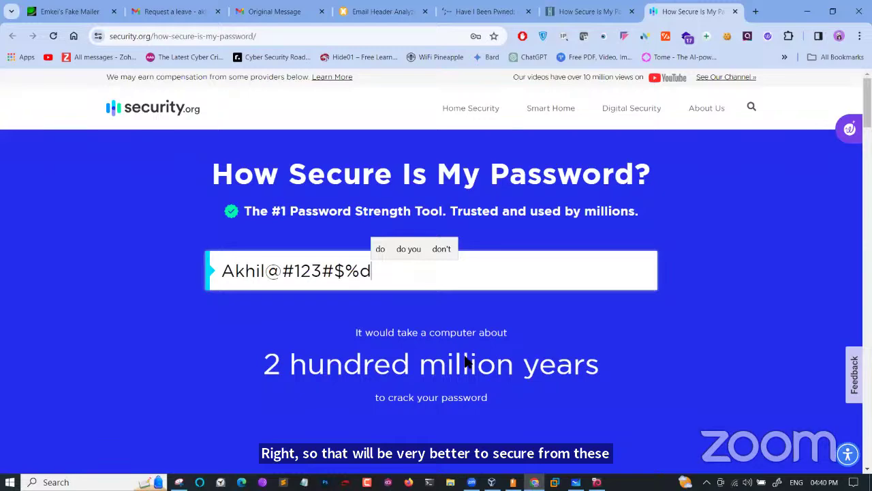
click(491, 8)
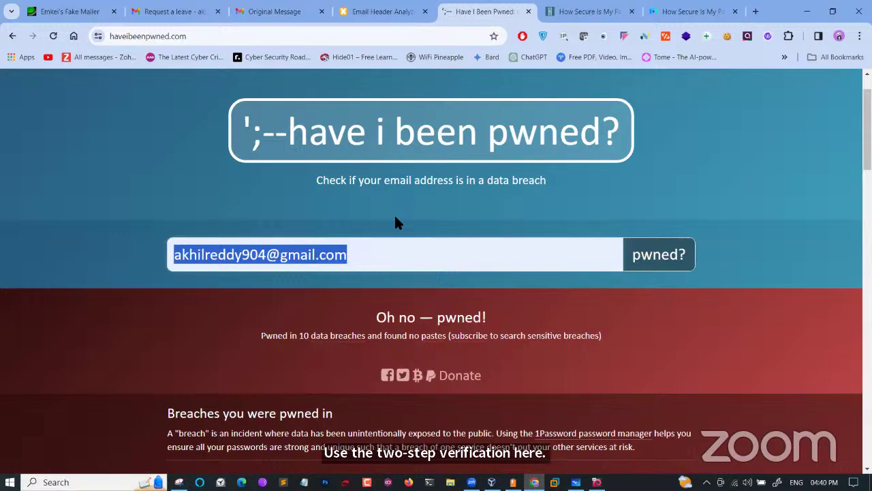
Switch to Gmail's Original Message tab and then the 'Request a leave' email
click(279, 5)
click(184, 12)
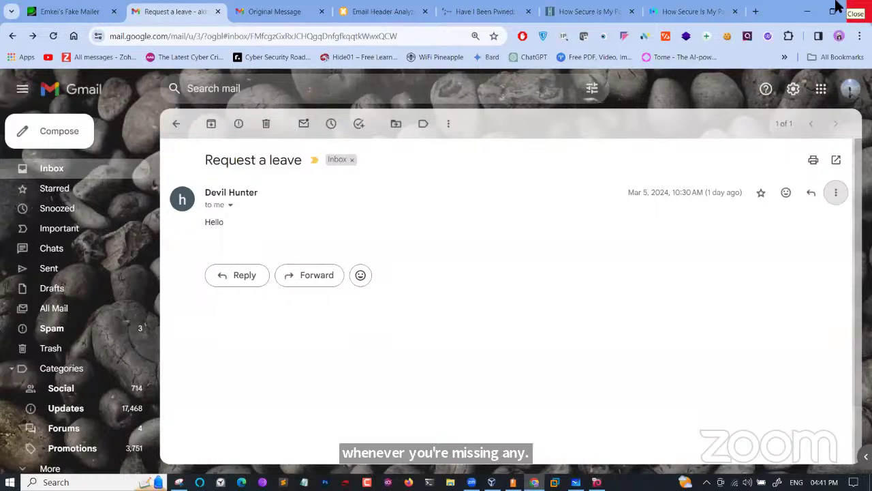
Search Google for osint and highlight part of the open-source intelligence definition
click(757, 10)
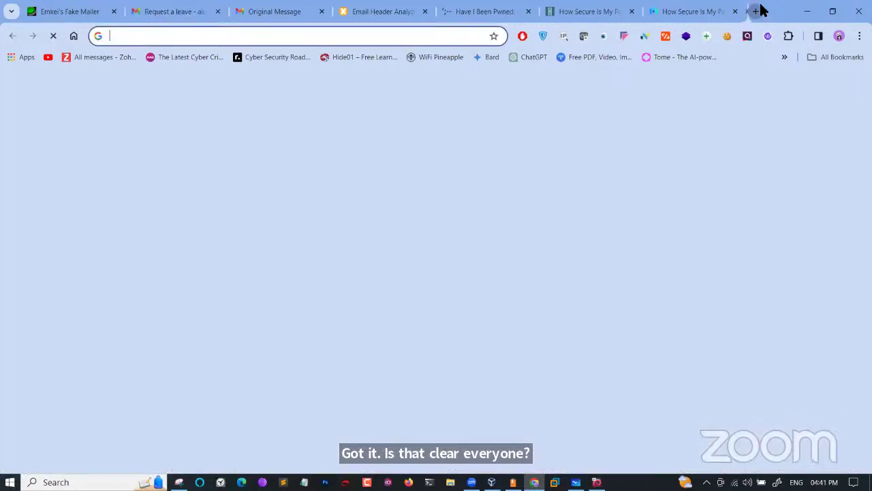
text(osi)
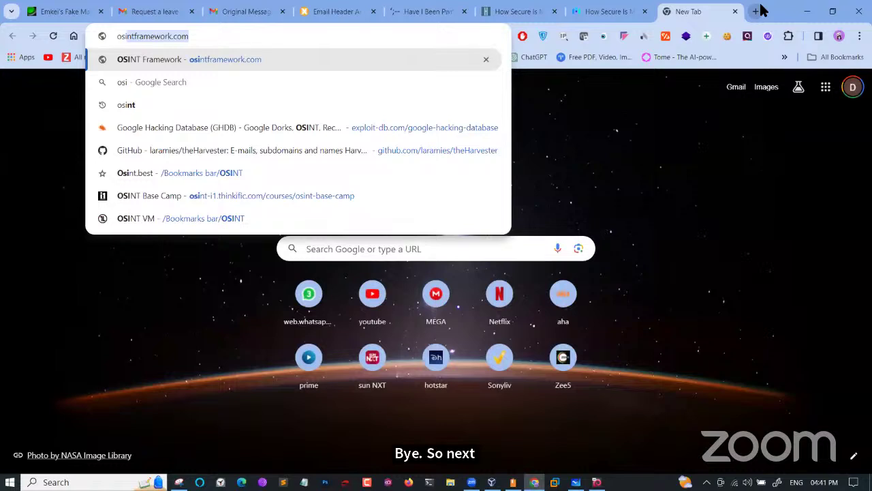
text(nt)
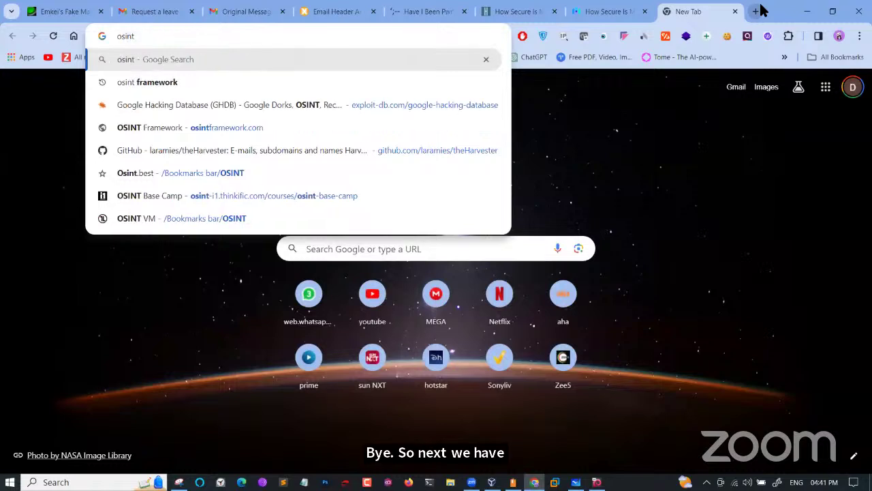
key(Return)
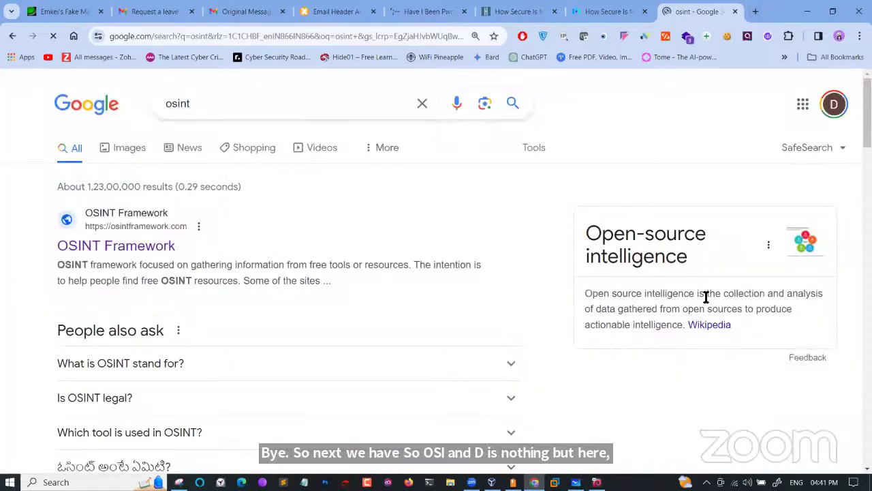
scroll(707, 294, up, 5)
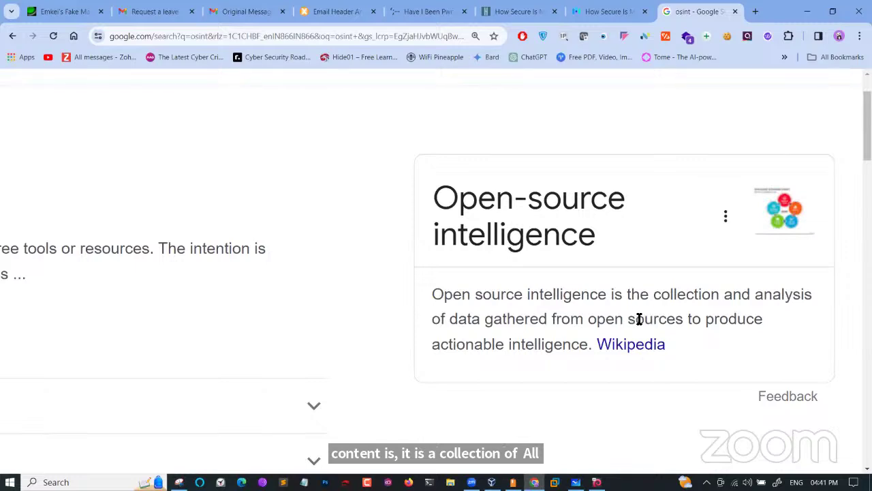
drag(636, 320, 707, 322)
key(ctrl+0)
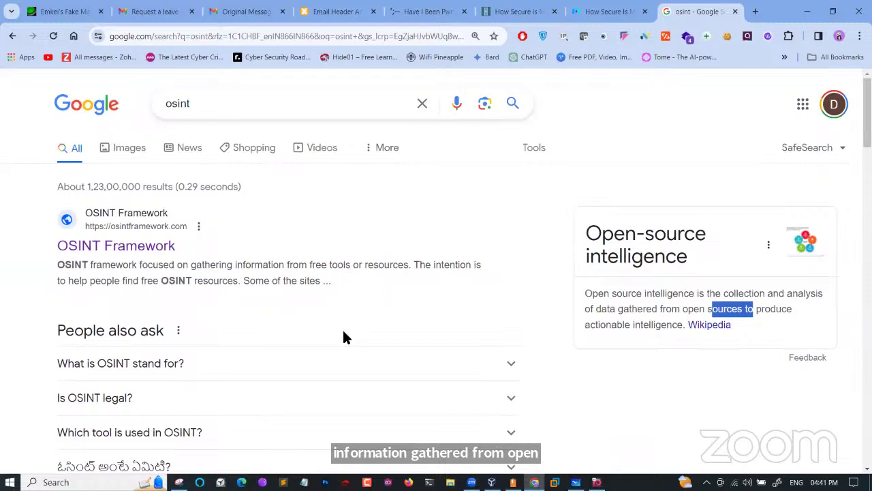
After checking other tabs, expand 'What is OSINT stand for?' and highlight 'to legally', 'free' and 'public'
click(332, 12)
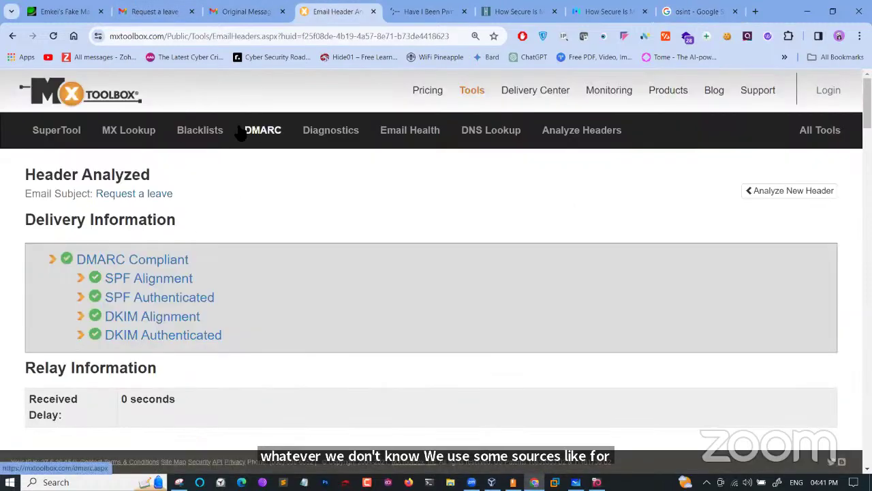
click(413, 8)
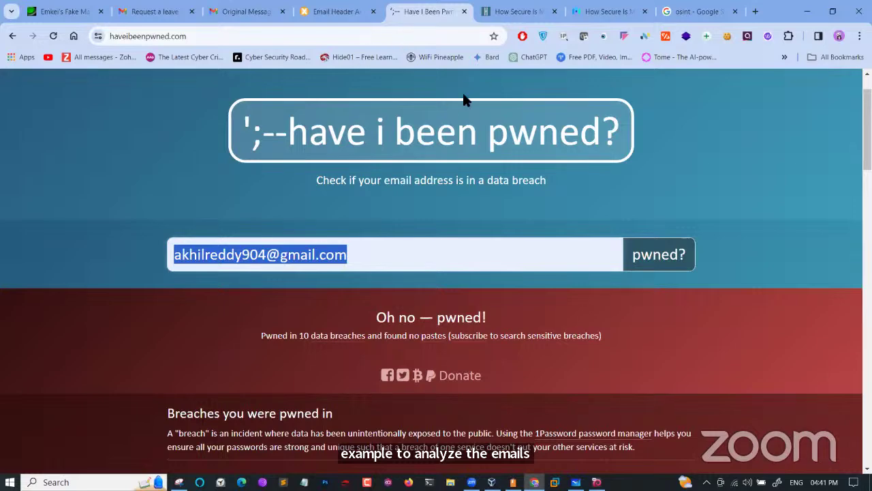
click(705, 9)
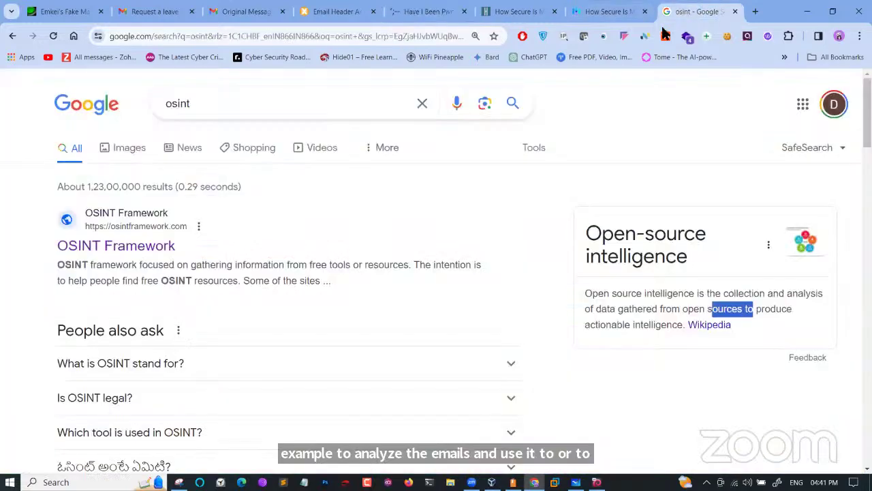
click(132, 361)
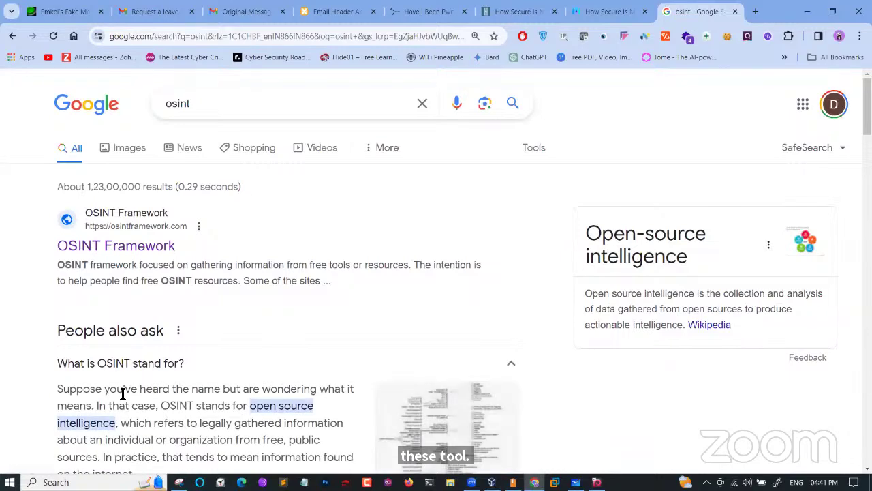
ctrl+scroll(122, 393, up, 3)
scroll(121, 394, down, 1)
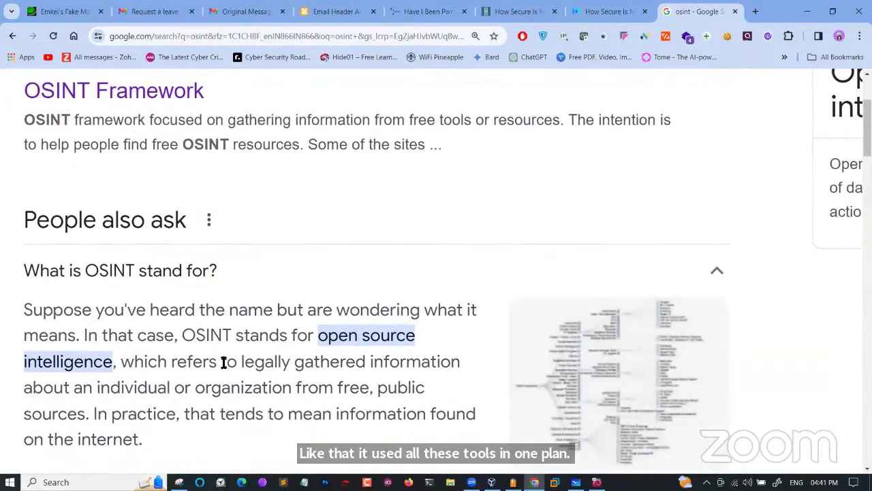
drag(223, 362, 303, 365)
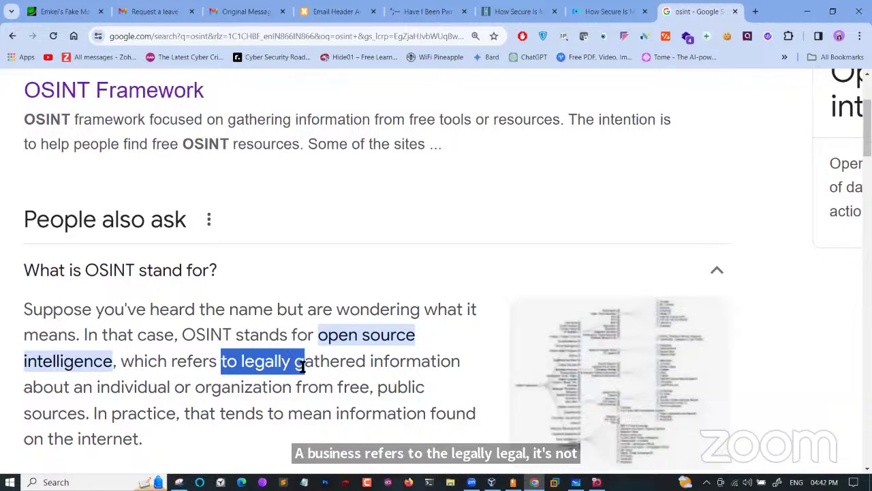
drag(303, 367, 298, 362)
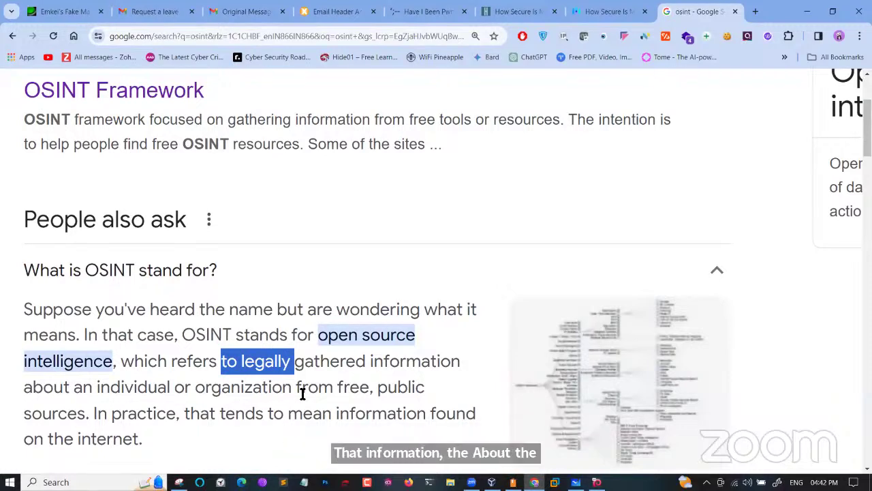
double_click(367, 390)
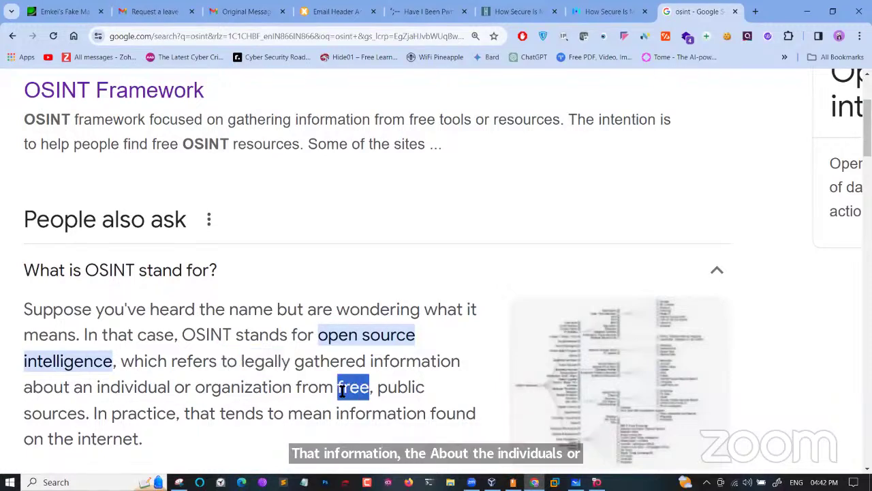
drag(414, 389, 385, 389)
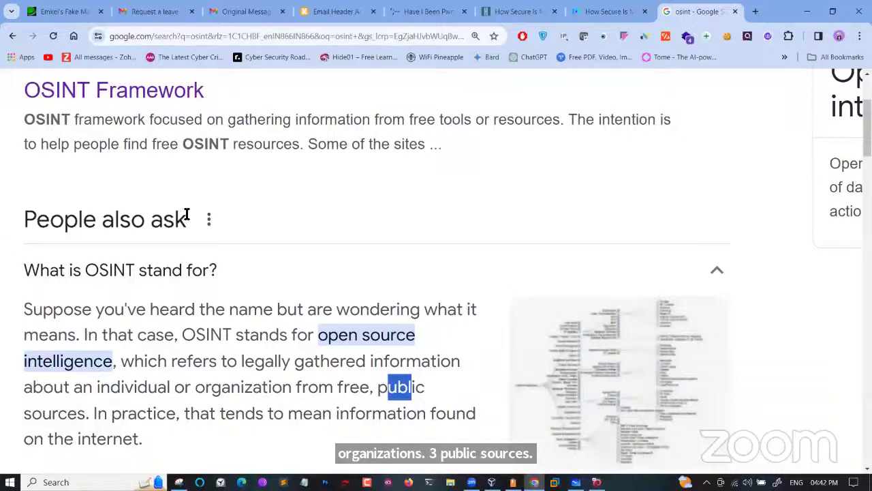
key(ctrl+0)
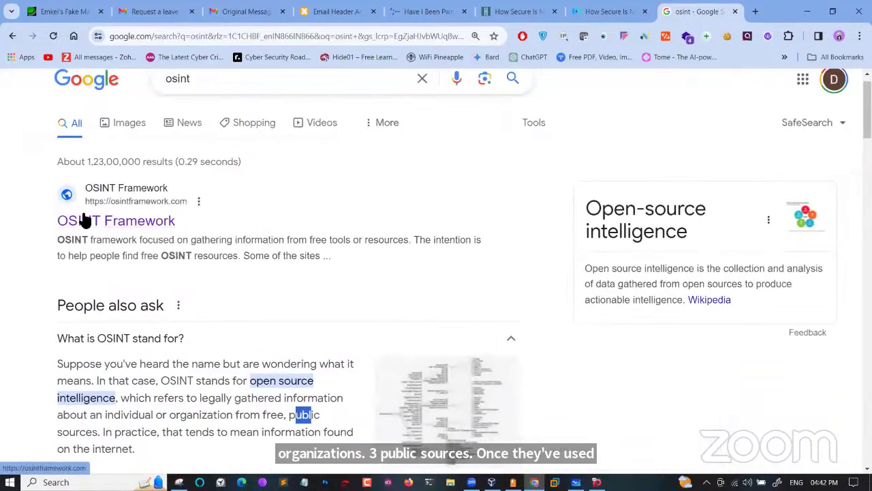
click(96, 222)
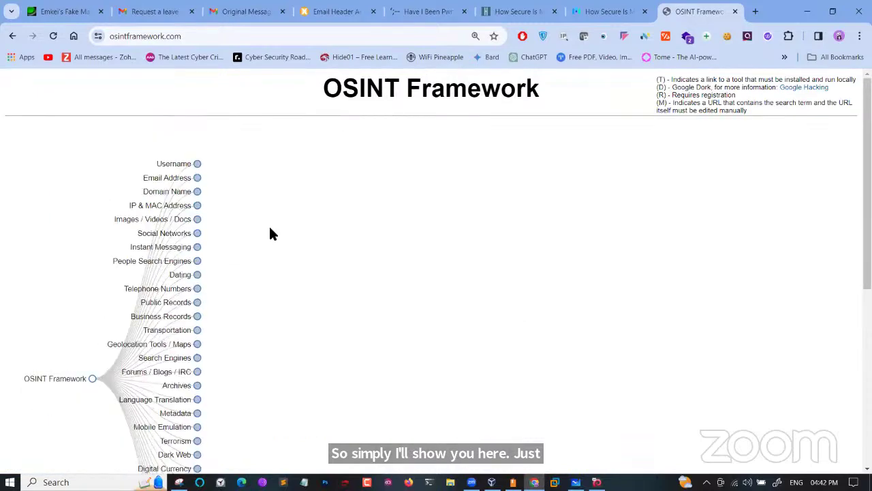
scroll(304, 238, down, 2)
scroll(304, 244, down, 5)
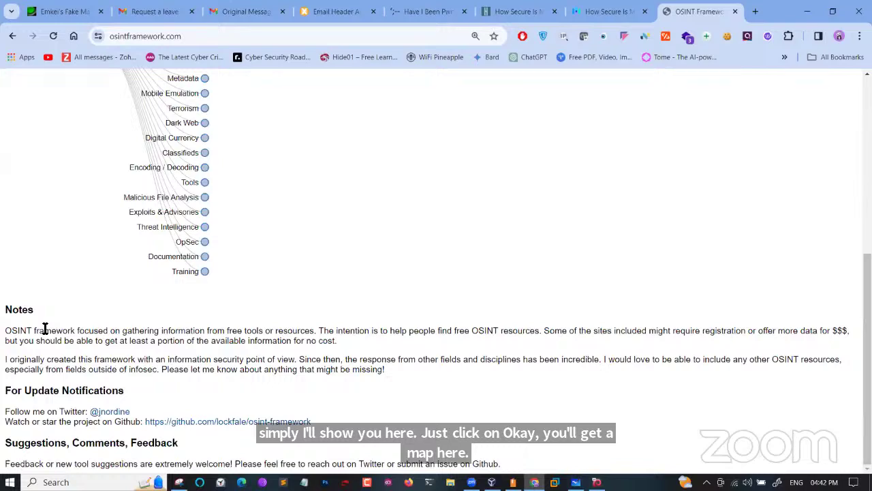
key(ctrl+plus)
key(ctrl+plus)
key(ctrl+plus)
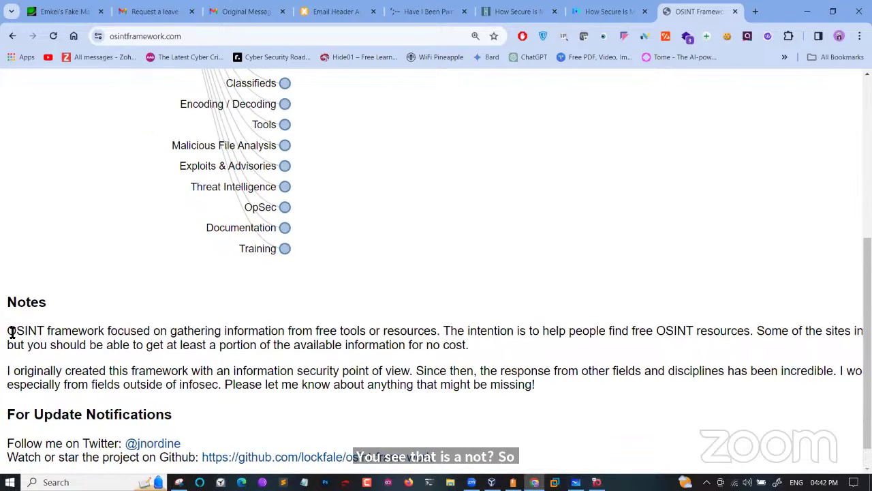
drag(8, 332, 640, 336)
click(462, 335)
scroll(640, 336, right, 3)
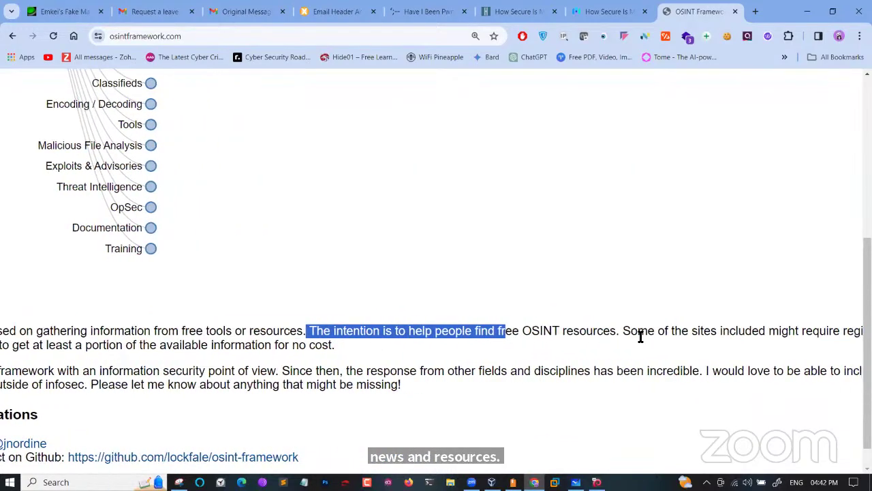
scroll(640, 336, right, 1)
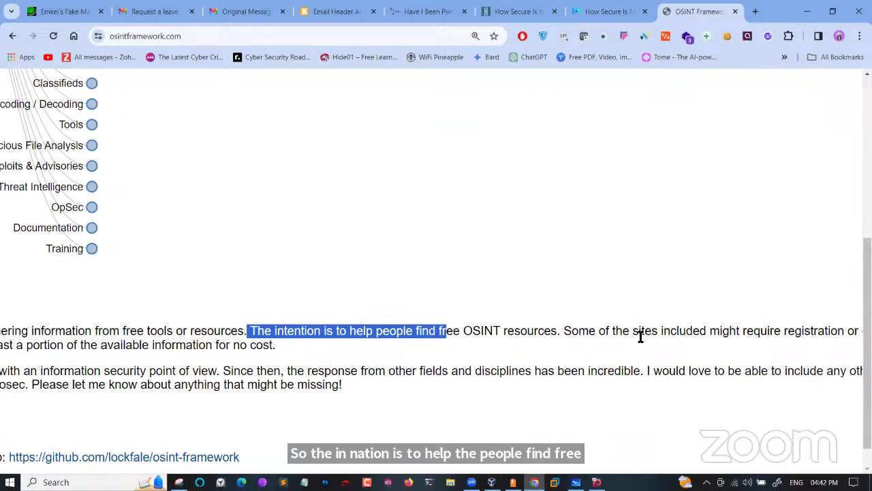
scroll(640, 336, right, 2)
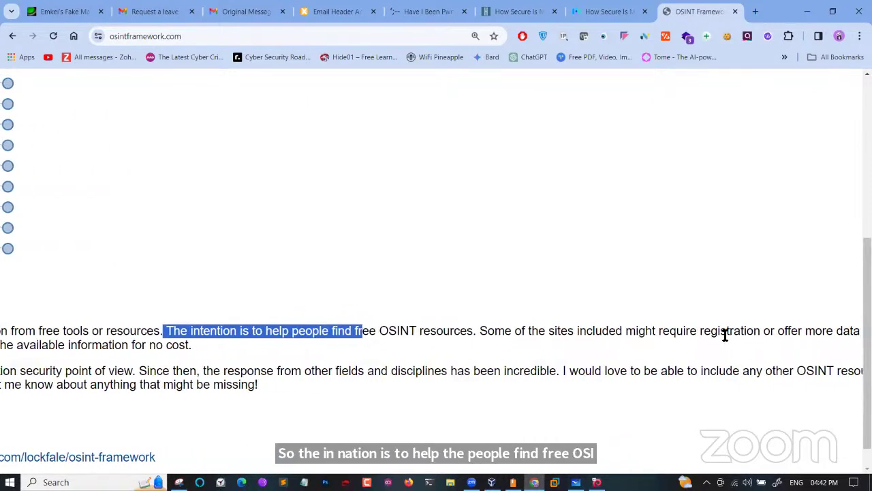
scroll(730, 336, right, 1)
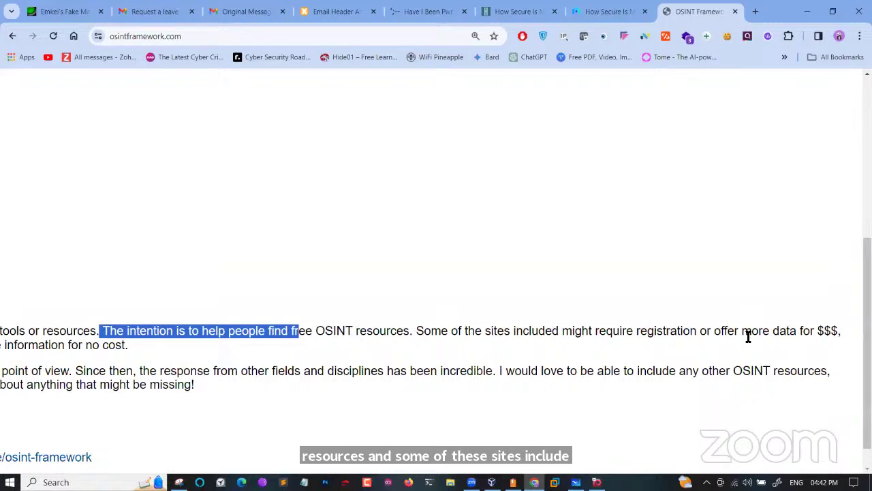
key(ctrl+0)
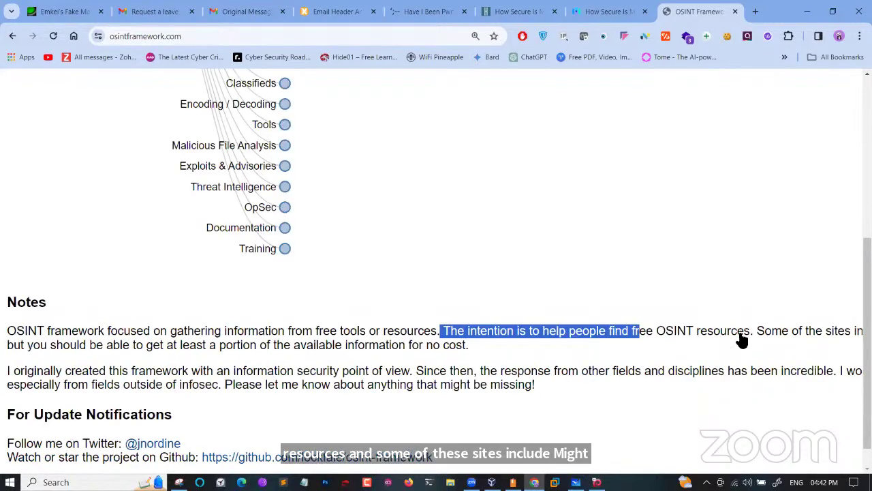
key(alt+Left)
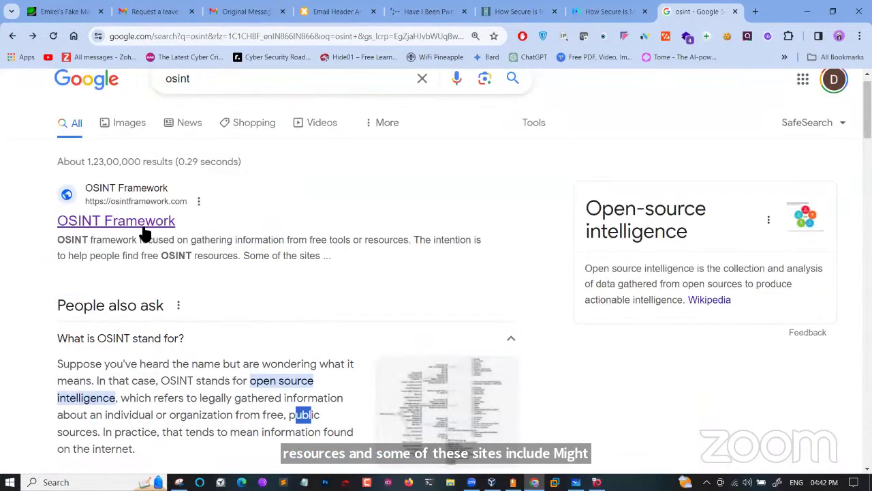
click(140, 223)
scroll(130, 344, down, 4)
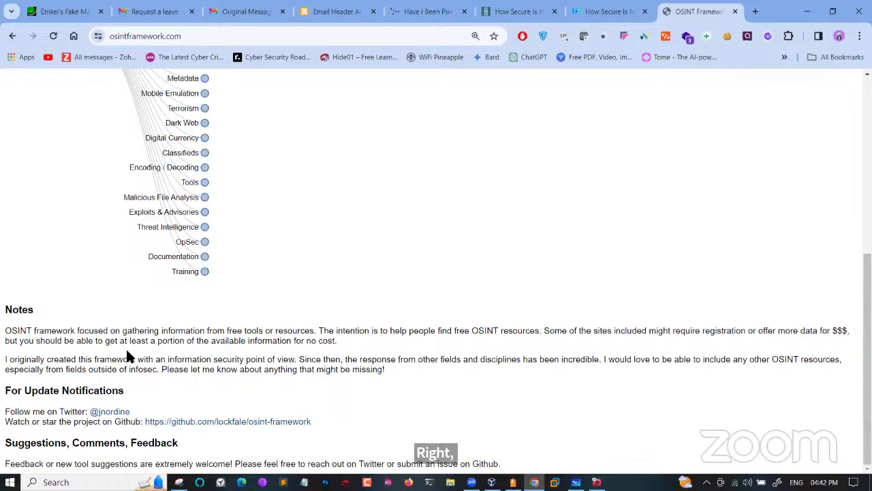
drag(66, 344, 375, 345)
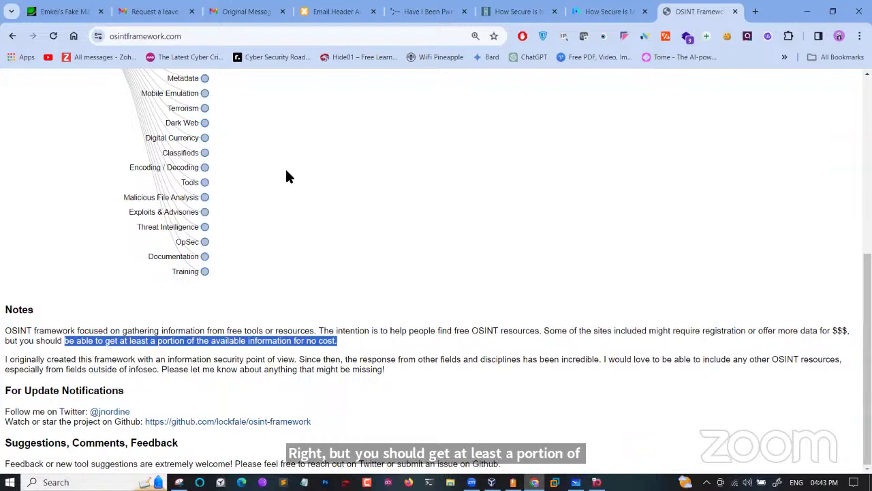
scroll(300, 251, up, 5)
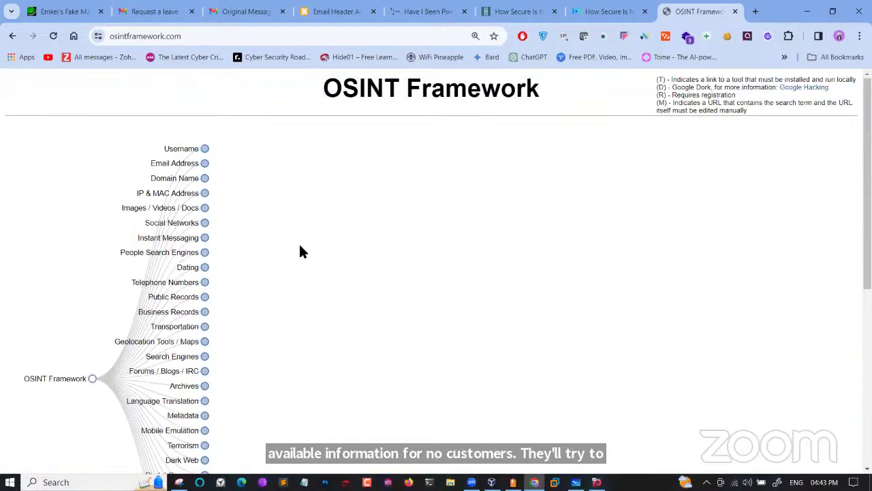
scroll(301, 248, up, 3)
scroll(300, 249, up, 1)
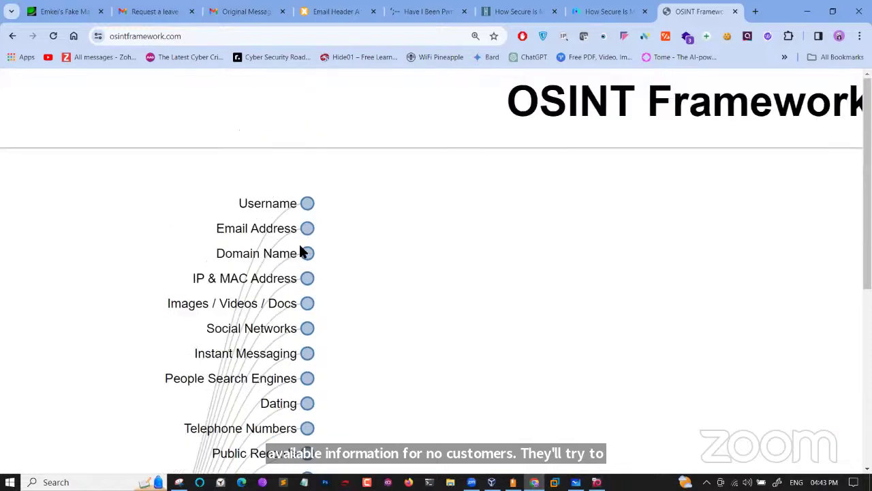
scroll(503, 175, right, 5)
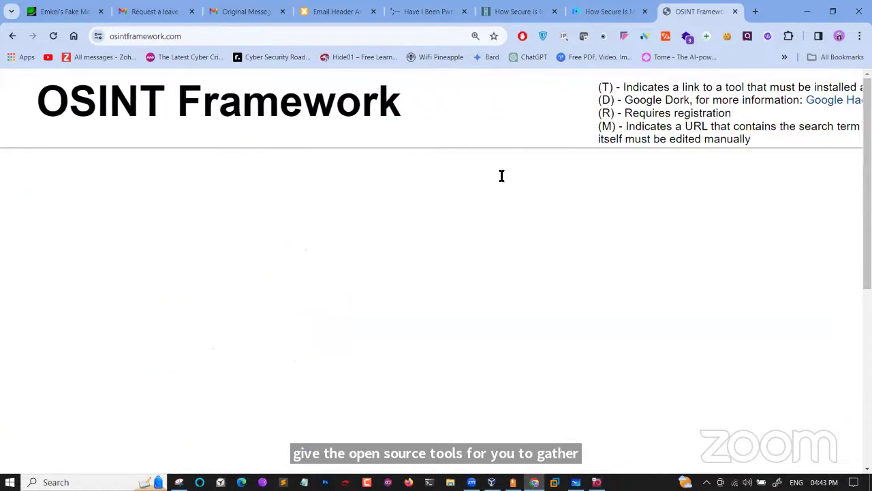
double_click(601, 100)
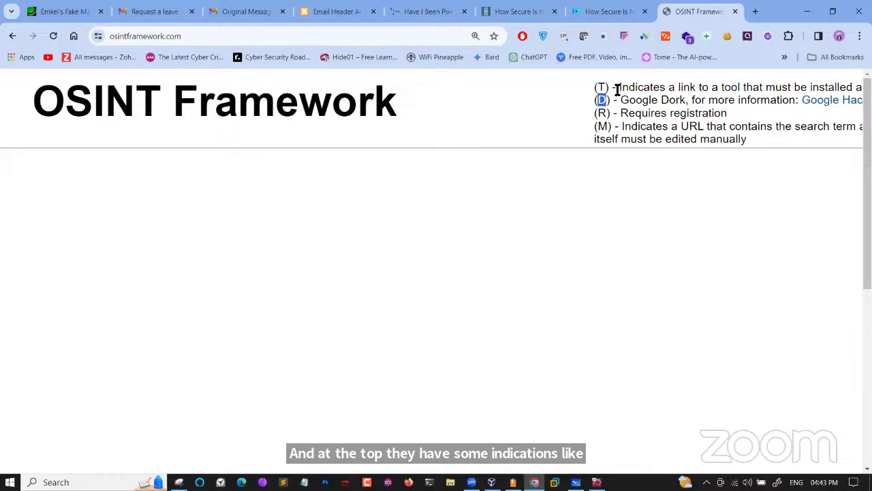
drag(617, 90, 645, 90)
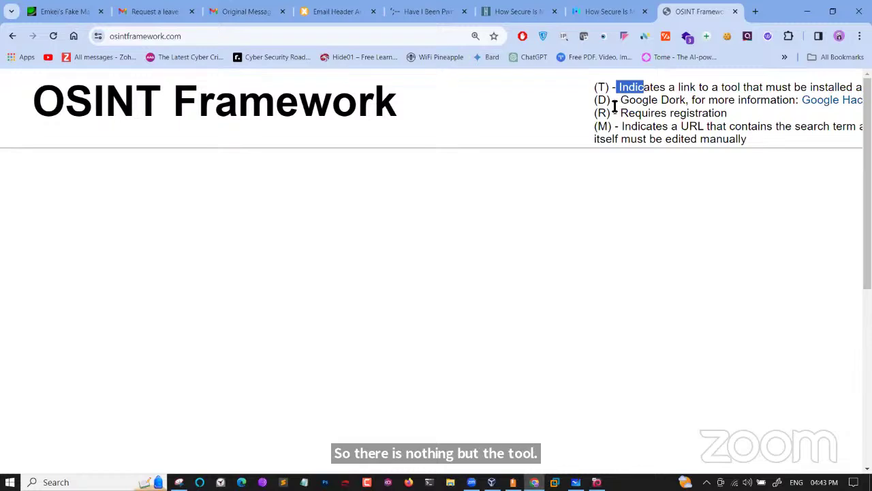
drag(613, 103, 665, 105)
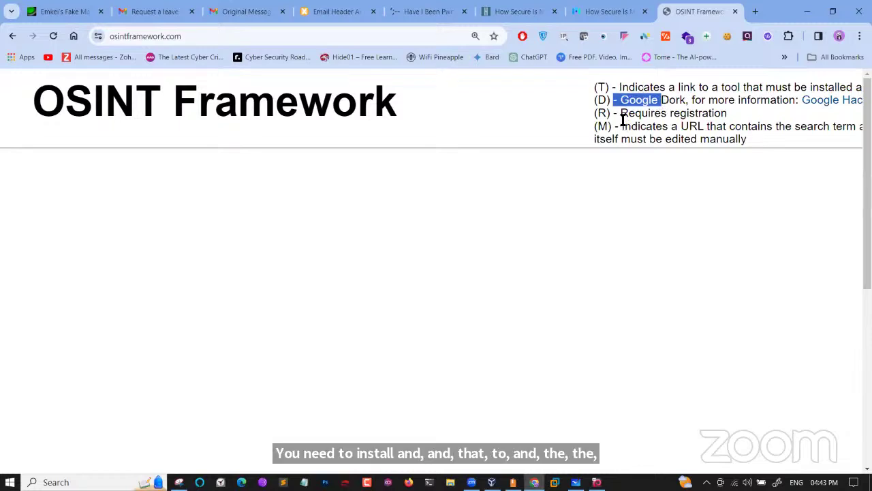
drag(622, 117, 684, 116)
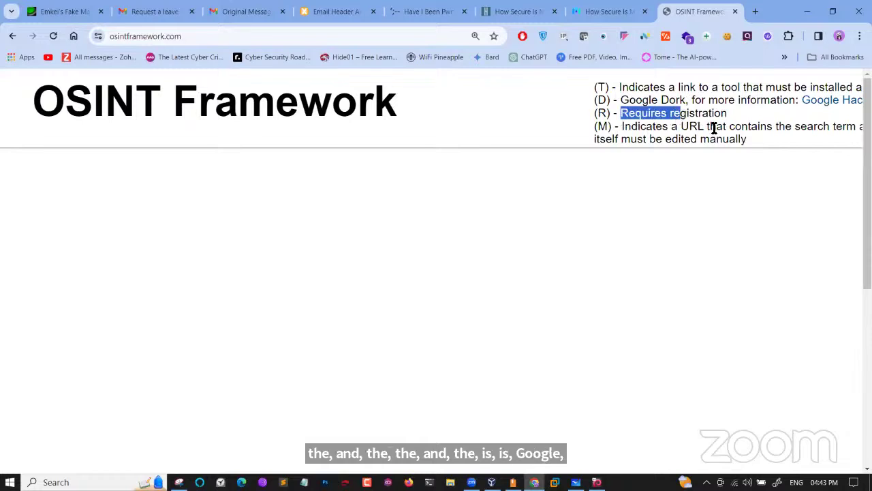
scroll(716, 128, right, 3)
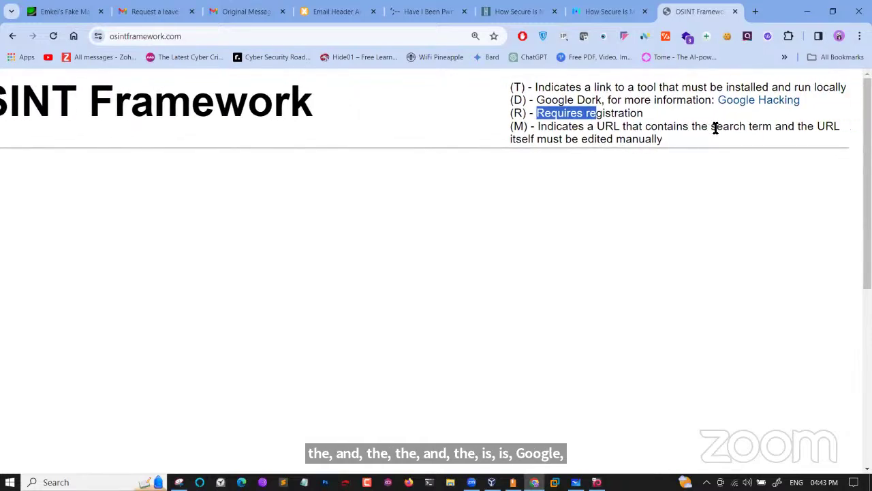
scroll(715, 128, left, 6)
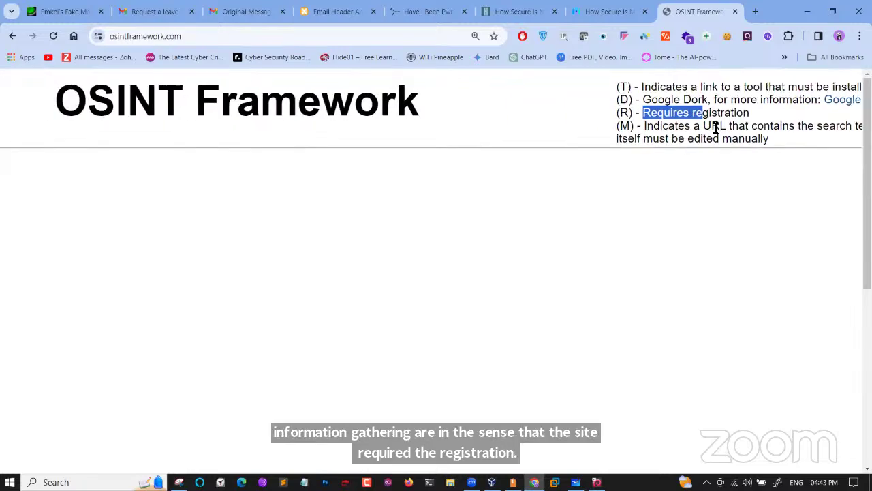
scroll(713, 126, left, 12)
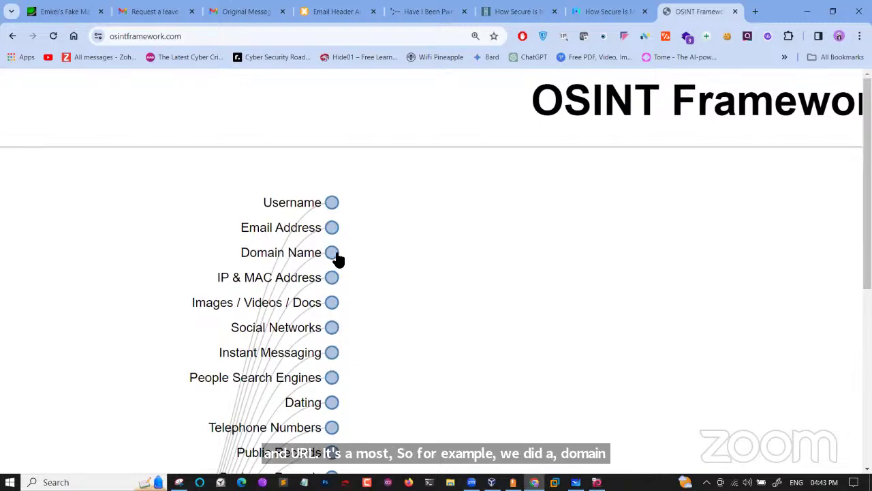
Expand Domain Name → Whois Records in OSINT Framework and open CentralOps Domain Dossier
click(334, 253)
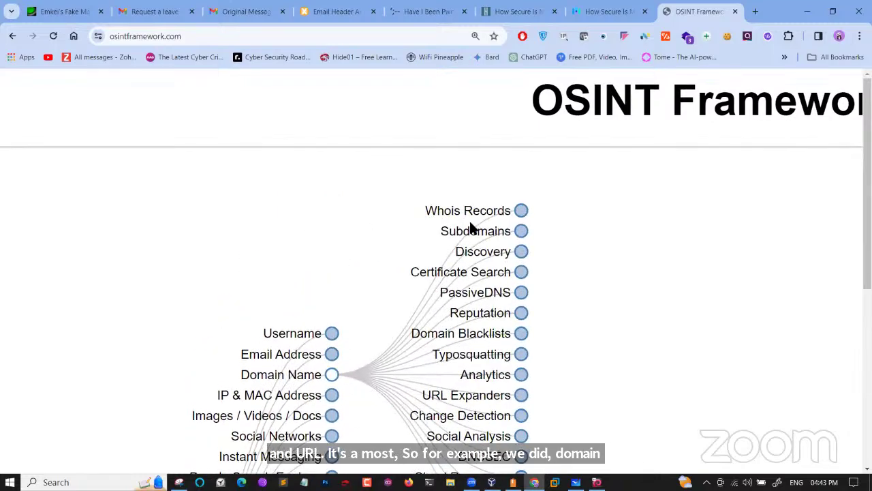
click(522, 212)
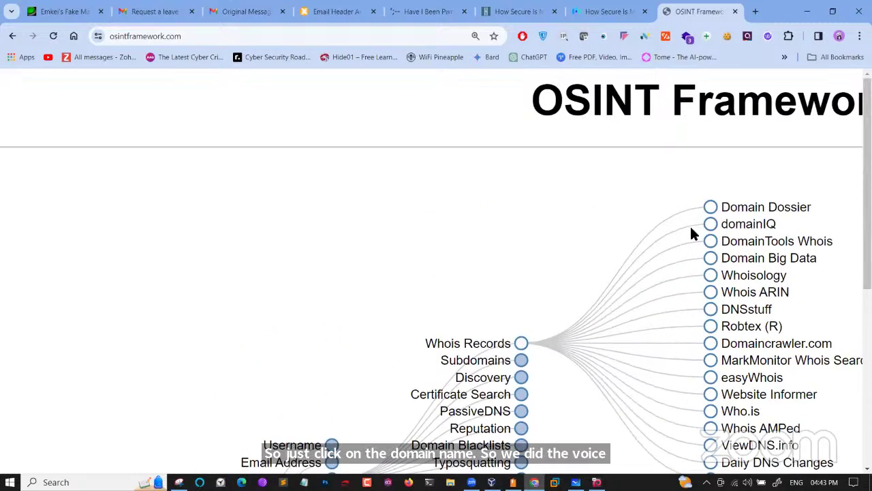
scroll(691, 229, down, 1)
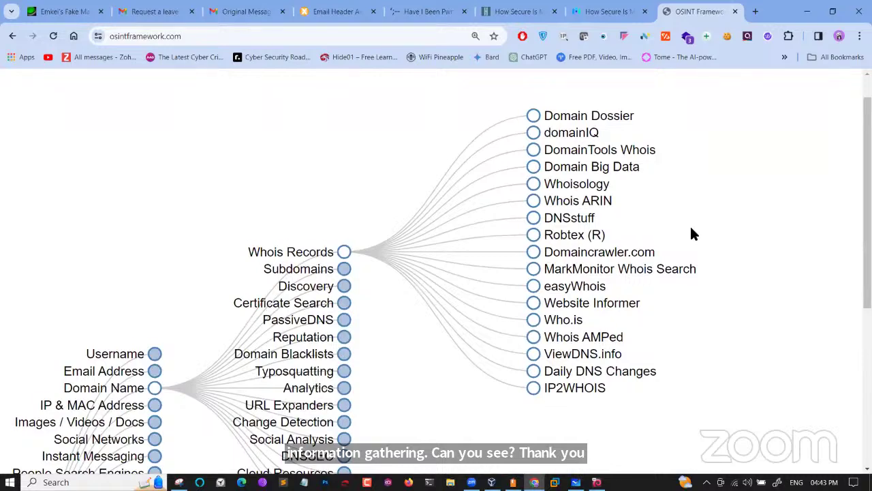
scroll(691, 234, down, 2)
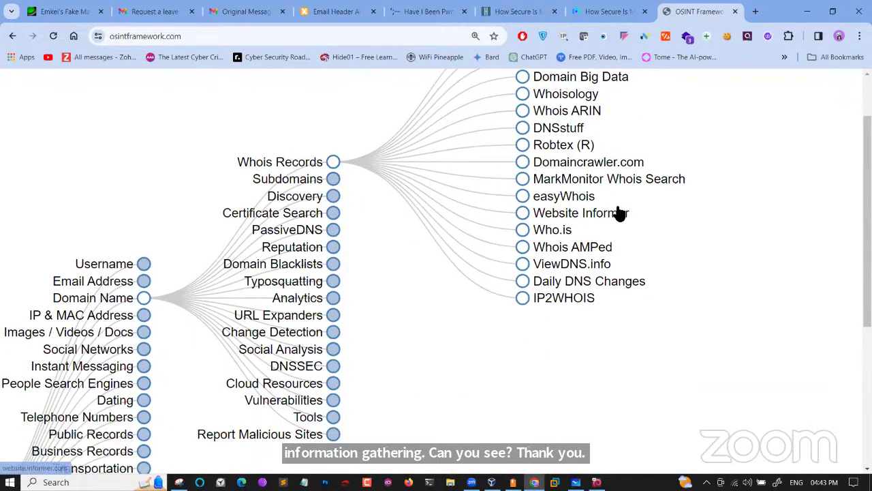
scroll(721, 179, up, 2)
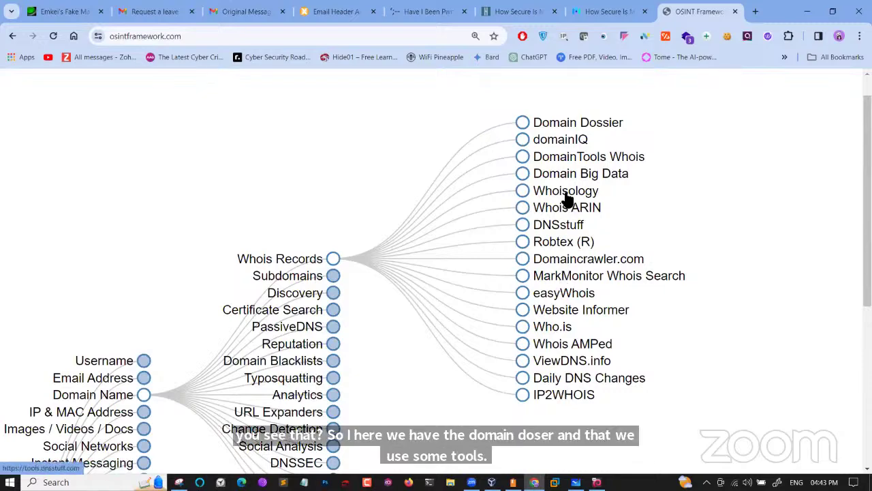
click(571, 124)
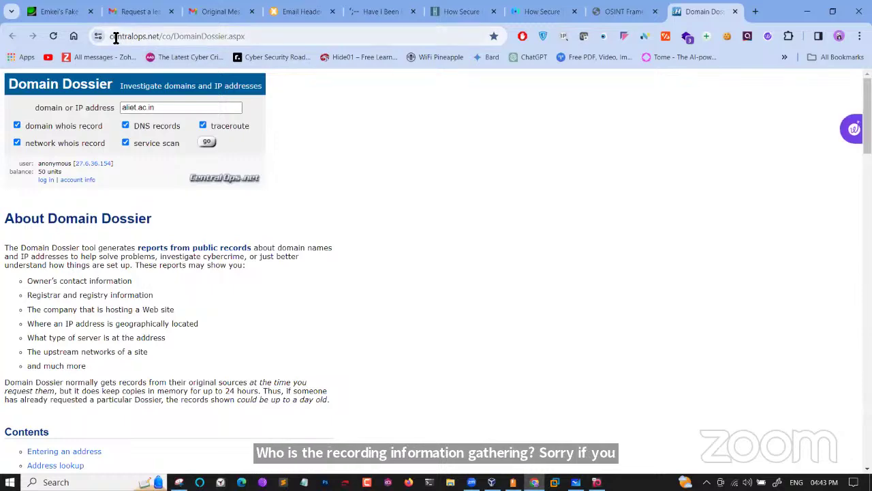
Select the Domain Dossier page address, then go back to the OSINT Framework tab
click(113, 36)
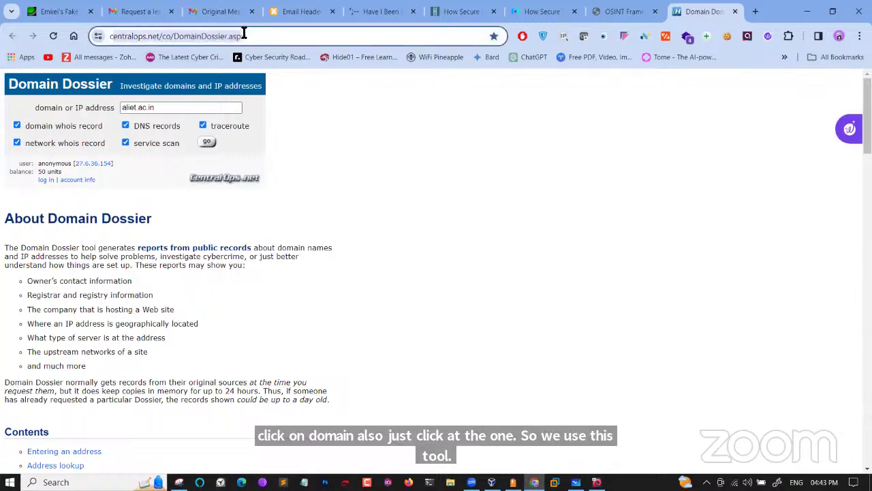
click(617, 10)
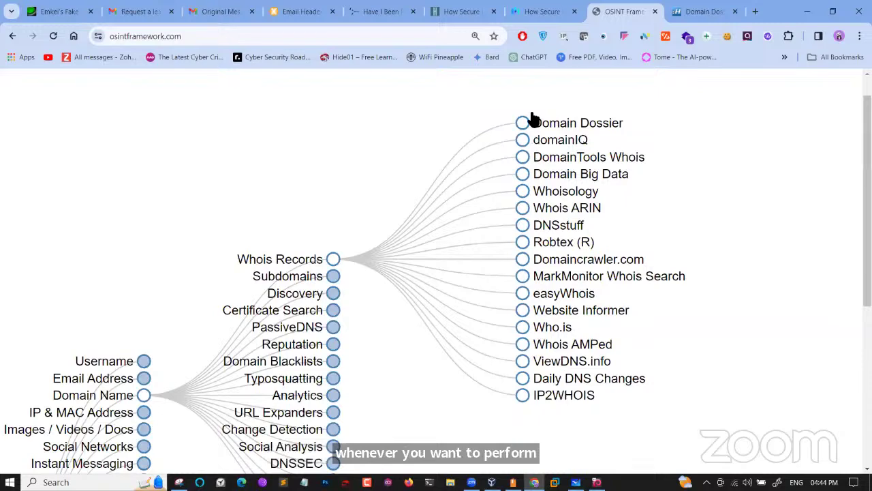
Inspect the Subdomains tools (OWASP Maryam, theHarvester), then collapse Domain Name to top-level categories
click(333, 278)
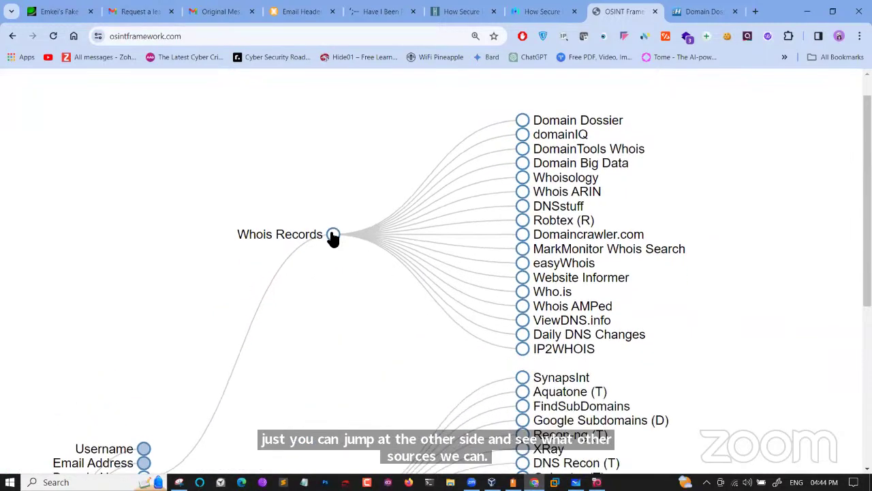
click(333, 235)
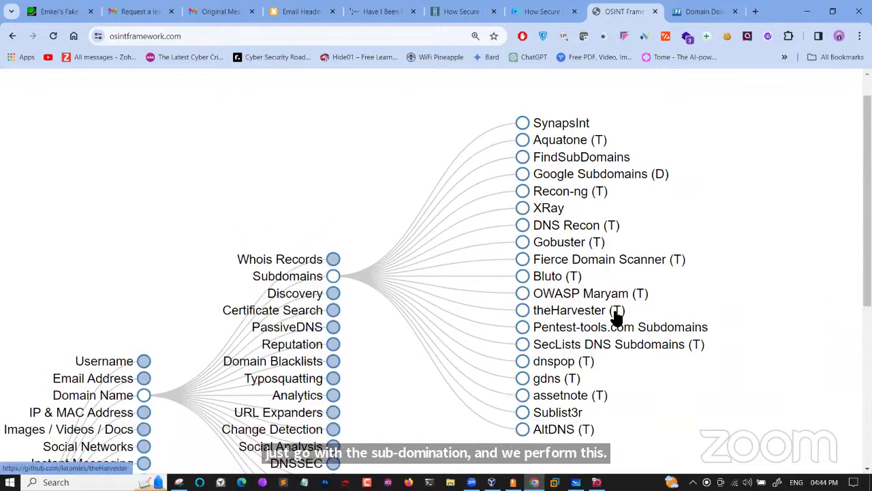
drag(641, 316, 544, 316)
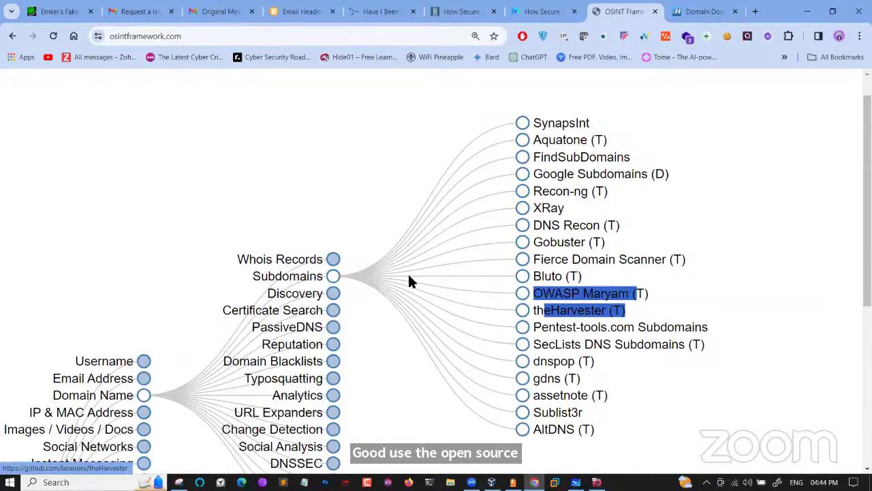
click(331, 281)
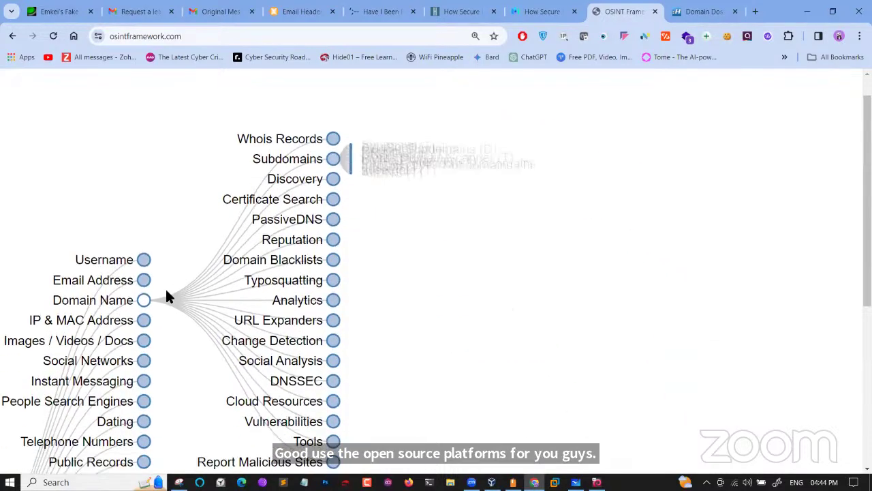
click(142, 290)
scroll(141, 292, down, 4)
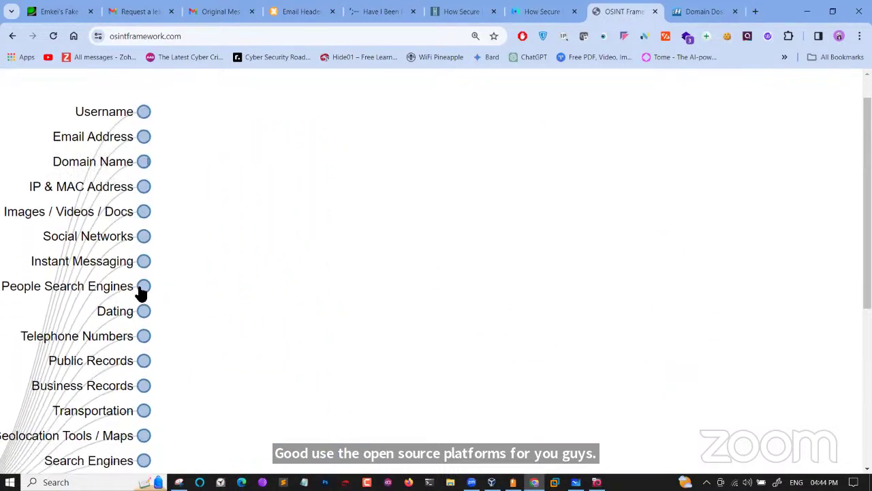
scroll(141, 291, down, 3)
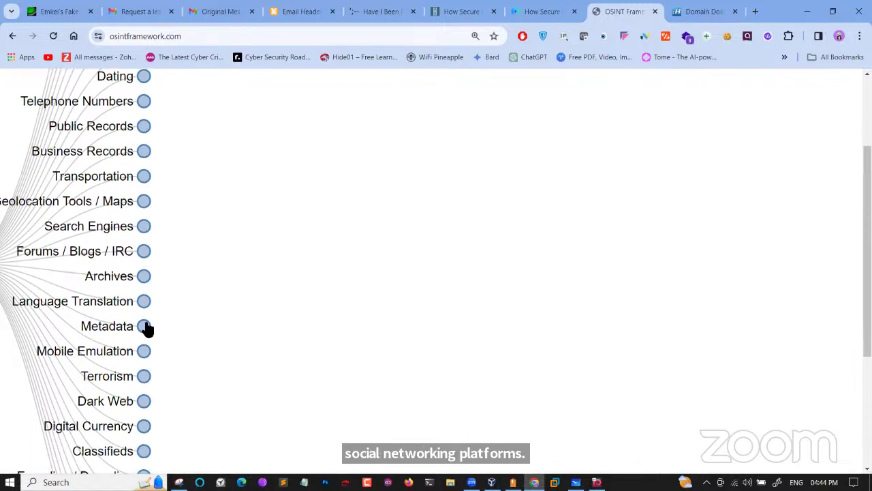
Open ExifTool from the Metadata category in a new tab and return to OSINT Framework
click(144, 326)
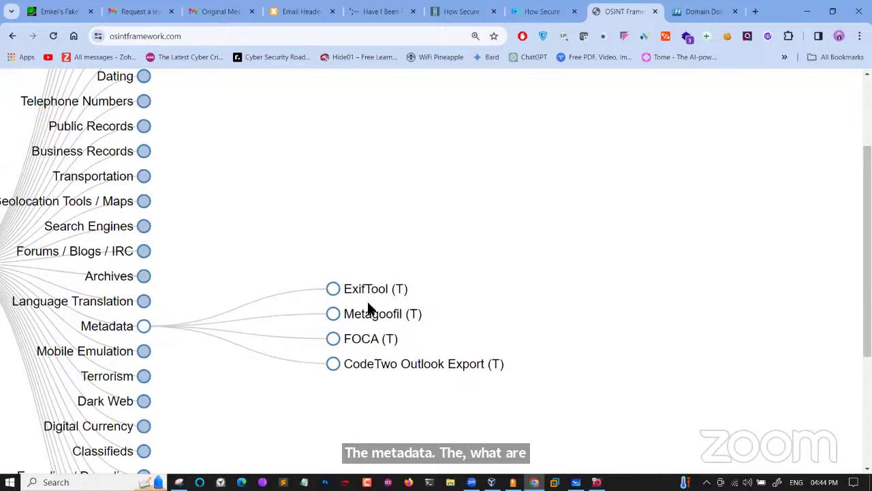
click(368, 291)
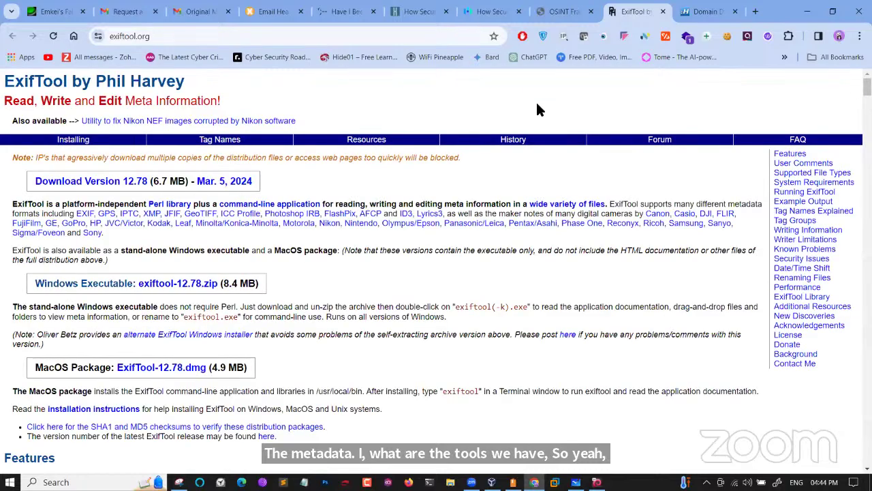
click(559, 10)
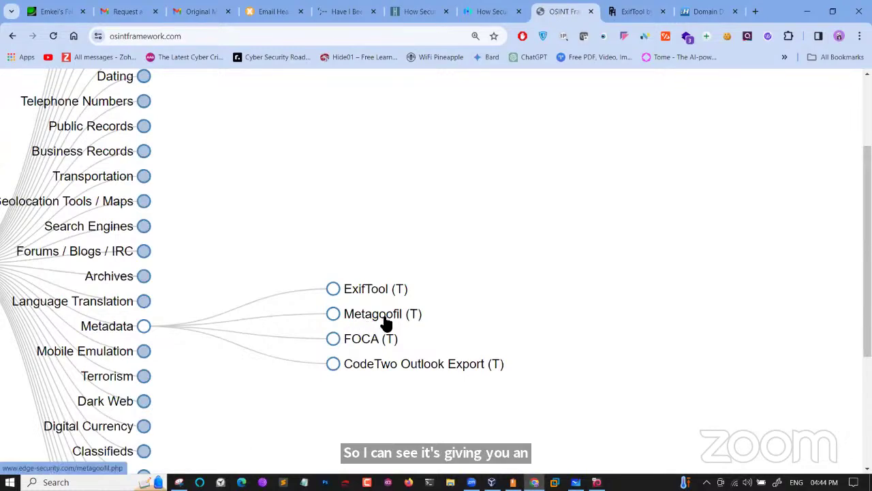
Collapse the Metadata branch and highlight the notes' phrase about free tools
scroll(286, 379, down, 3)
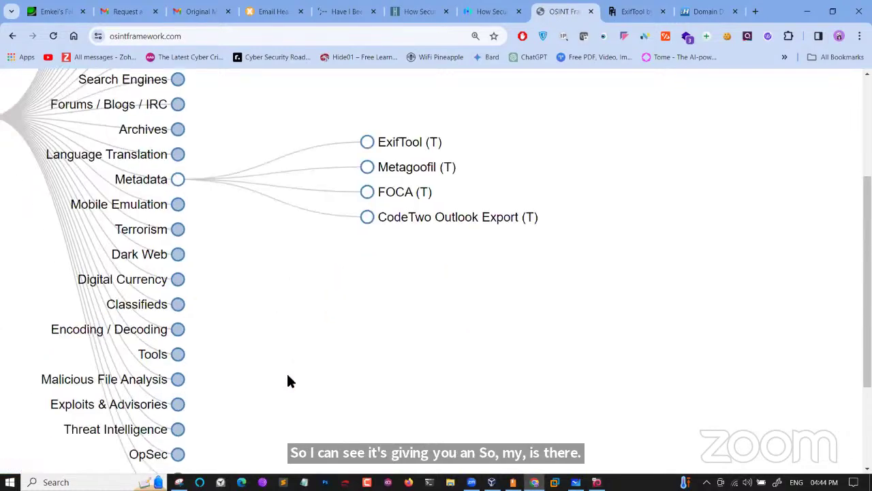
scroll(286, 380, down, 2)
scroll(286, 380, up, 10)
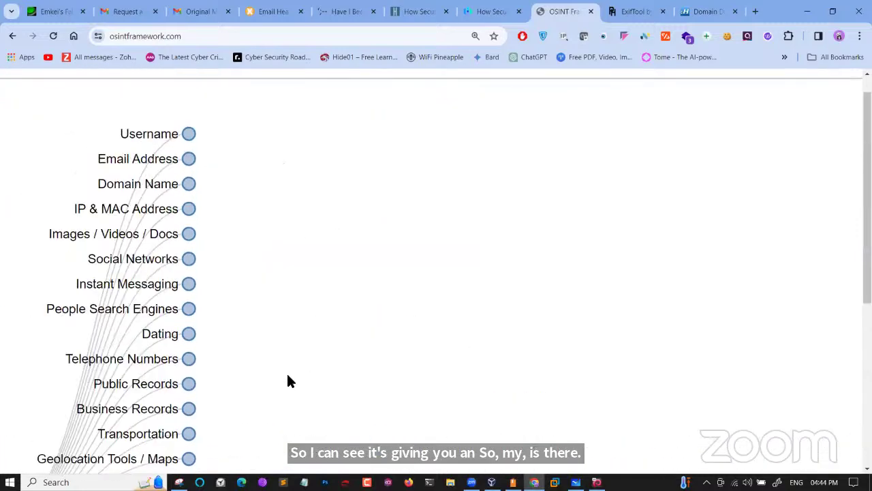
scroll(287, 380, down, 4)
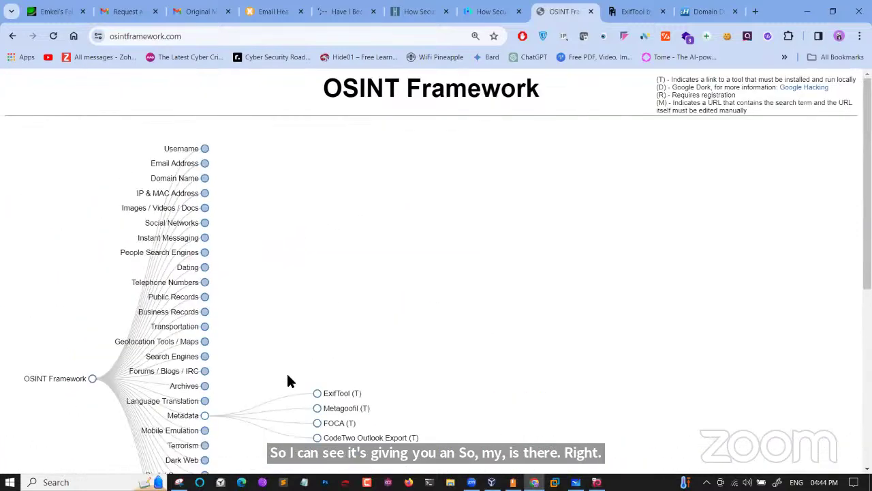
click(205, 415)
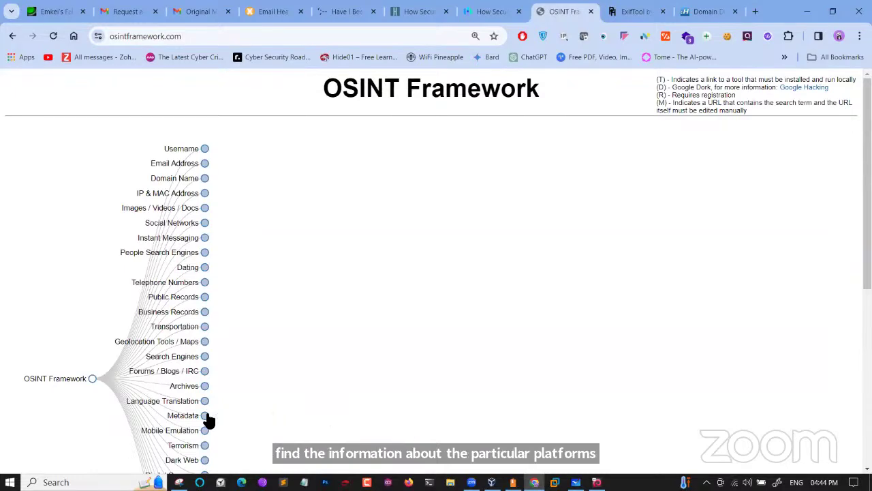
scroll(359, 339, down, 5)
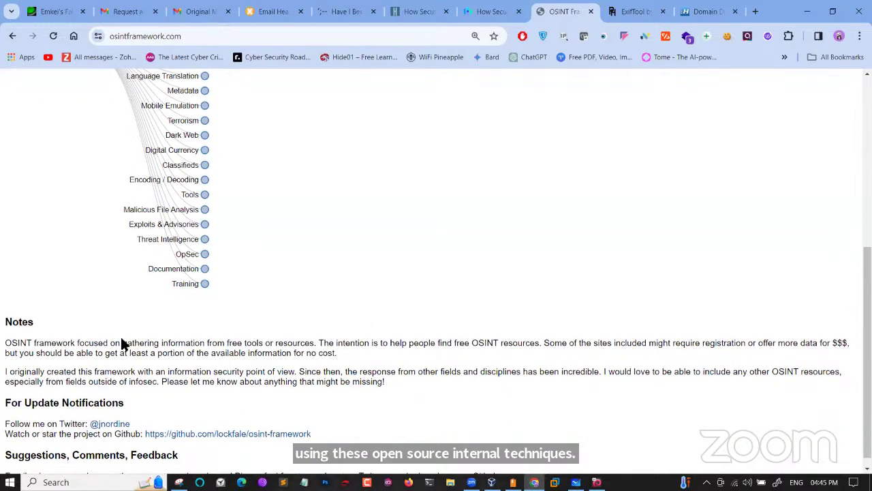
drag(121, 343, 315, 343)
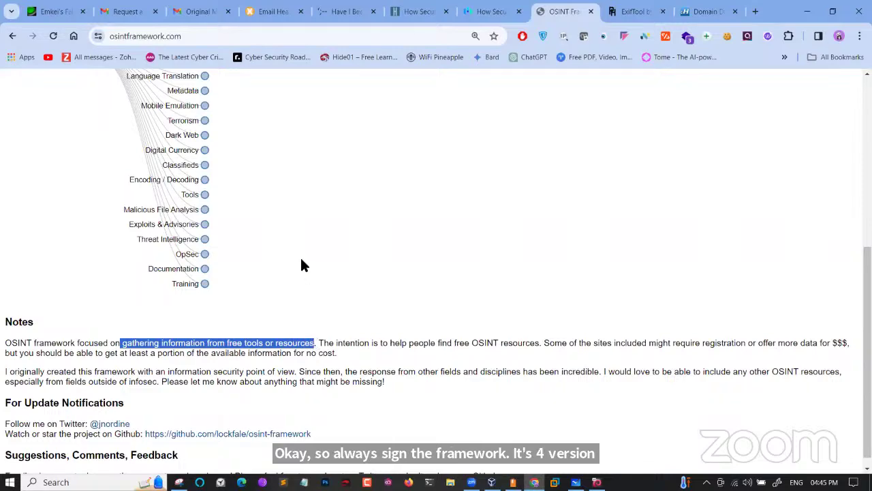
scroll(303, 264, up, 4)
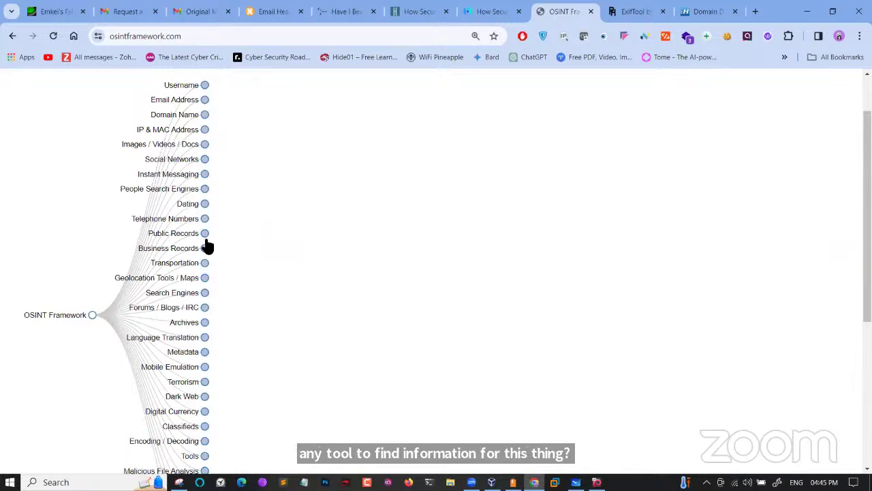
Expand Social Networks and Email Address → Breach Data to list breach lookup sites
click(205, 162)
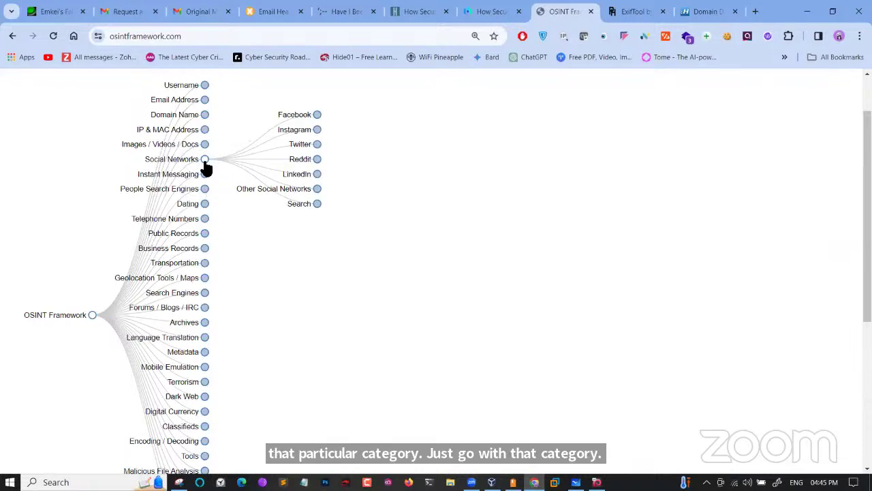
click(205, 101)
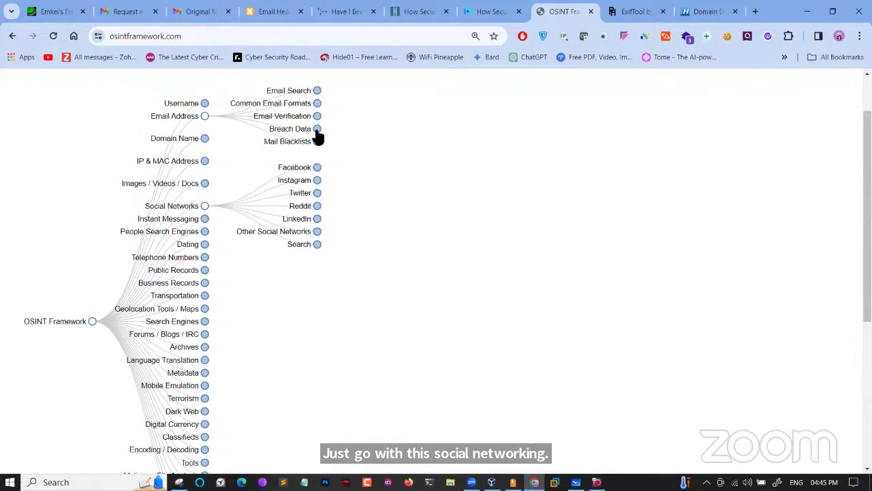
click(317, 129)
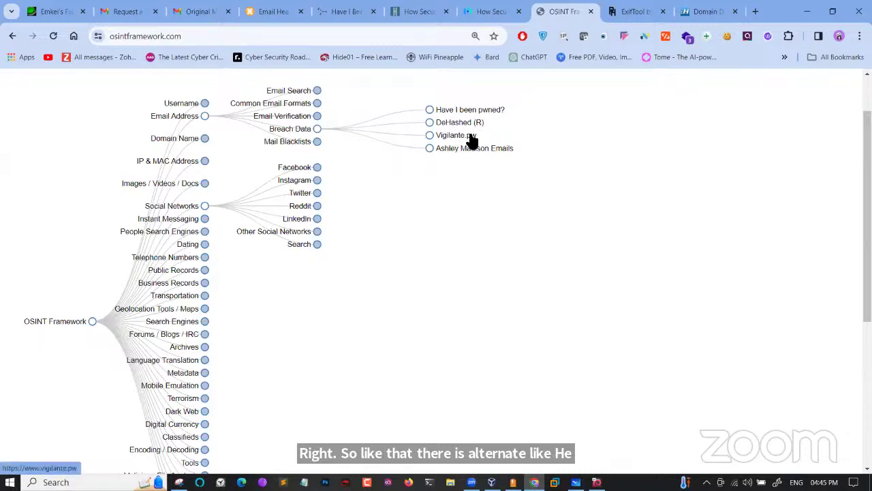
Open DeHashed in a new tab, pass its Cloudflare check, then switch to the whiteboard
click(465, 139)
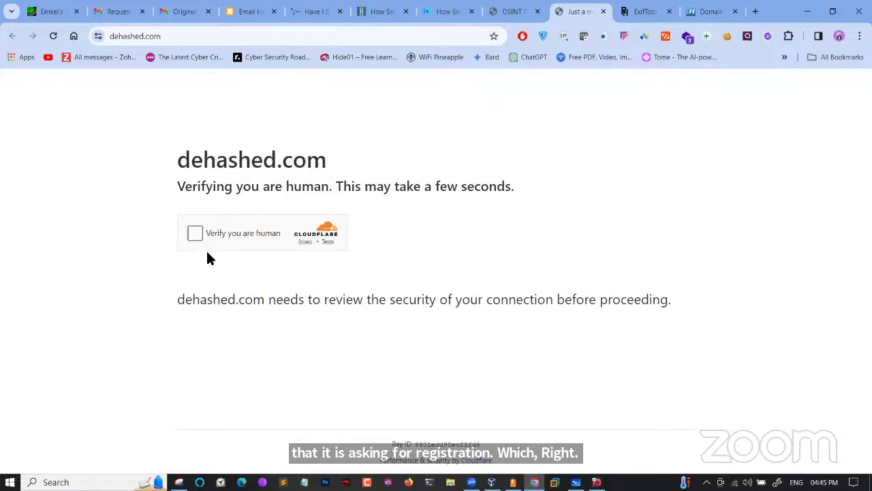
click(194, 233)
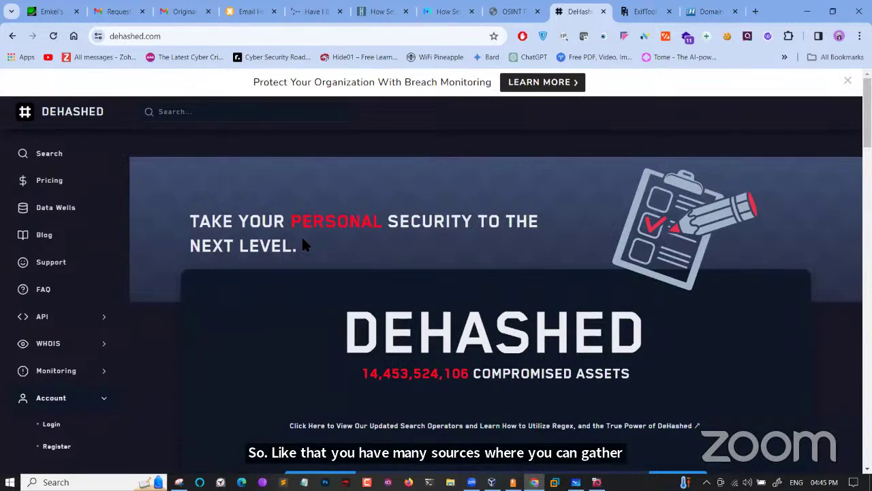
click(502, 13)
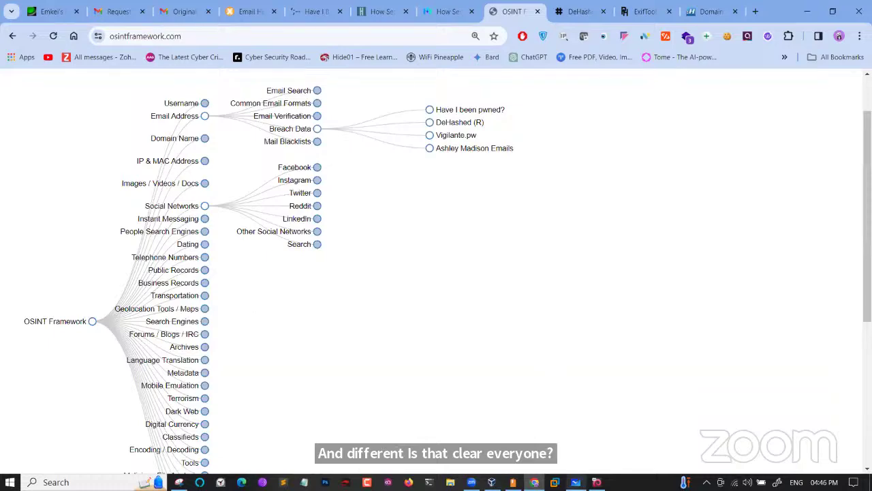
click(576, 482)
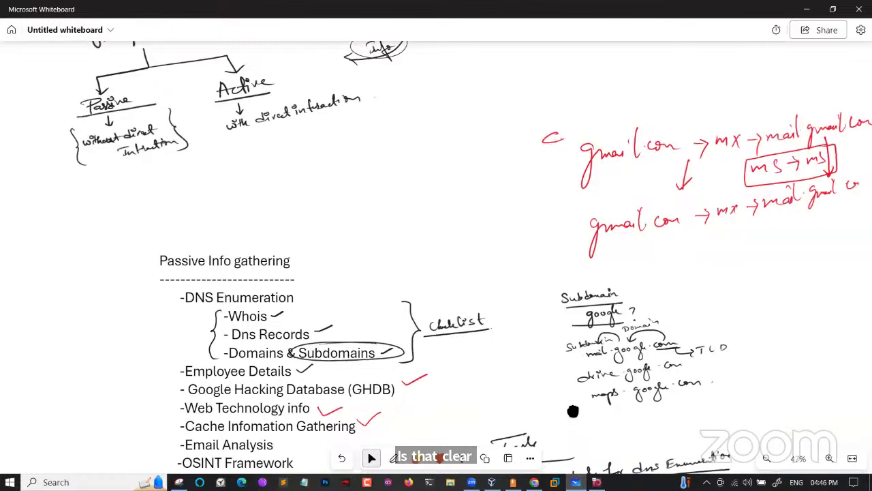
drag(573, 409, 556, 240)
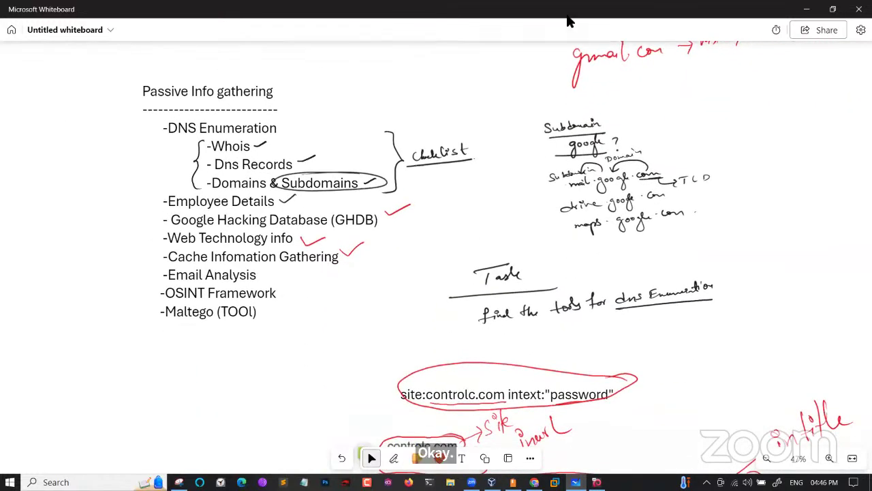
drag(259, 276, 288, 267)
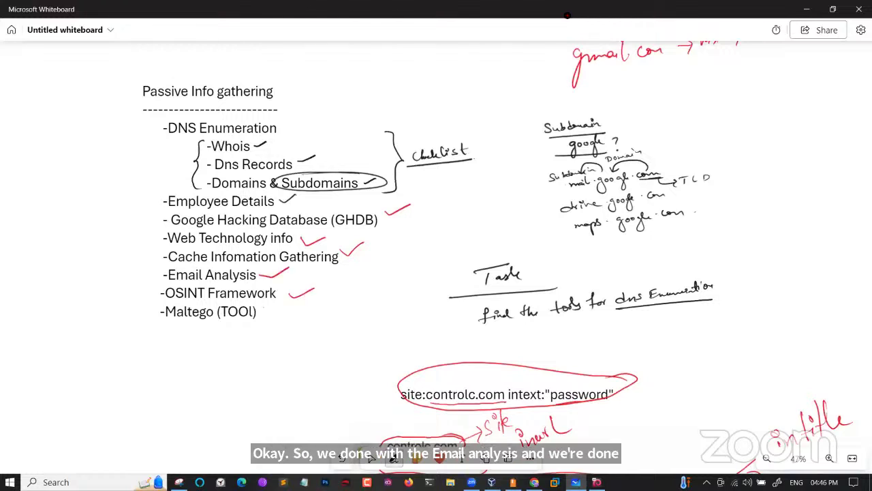
mouse_move(150, 312)
mouse_down()
mouse_move(181, 328)
mouse_move(266, 321)
mouse_move(267, 308)
mouse_move(297, 314)
mouse_move(296, 326)
mouse_move(383, 324)
mouse_up()
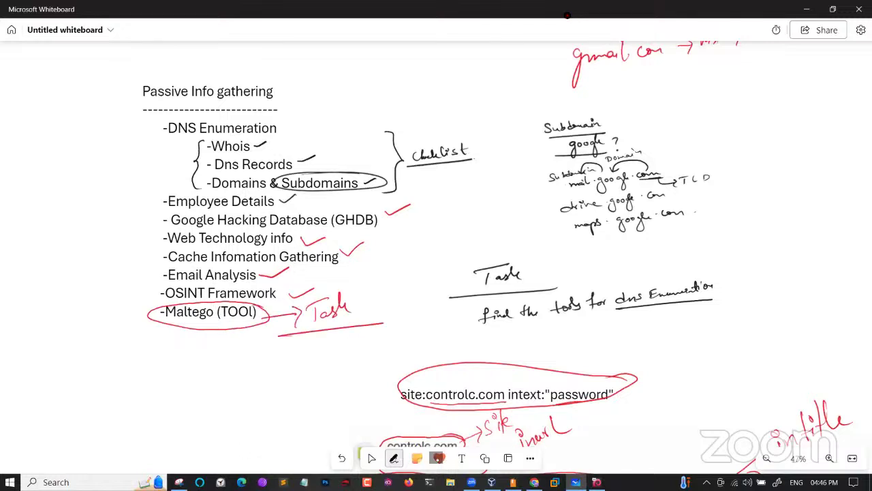
drag(323, 352, 334, 356)
mouse_move(337, 356)
mouse_down()
mouse_move(346, 338)
mouse_move(361, 345)
mouse_up()
drag(368, 345, 365, 370)
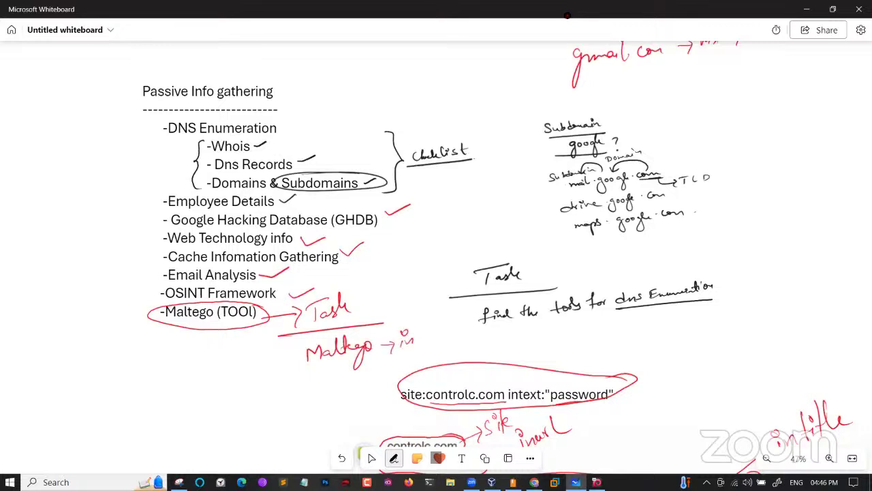
mouse_move(402, 319)
mouse_down()
mouse_move(470, 328)
mouse_move(405, 315)
mouse_up()
click(371, 458)
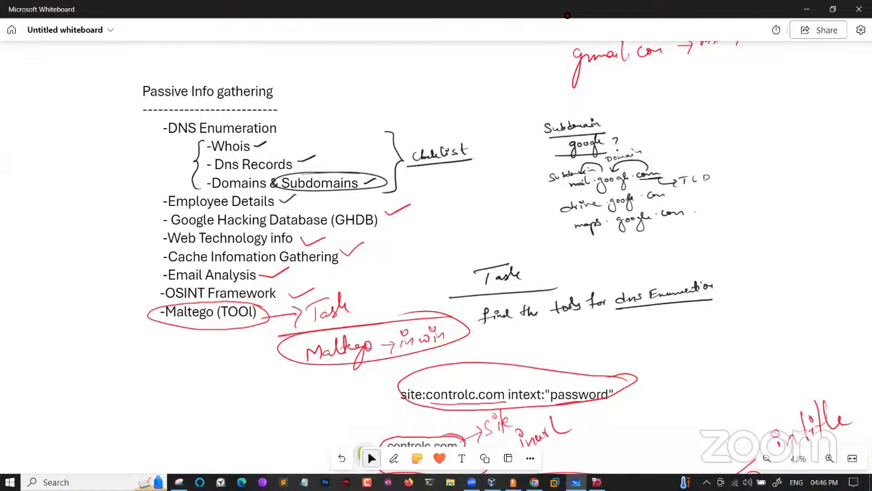
click(393, 458)
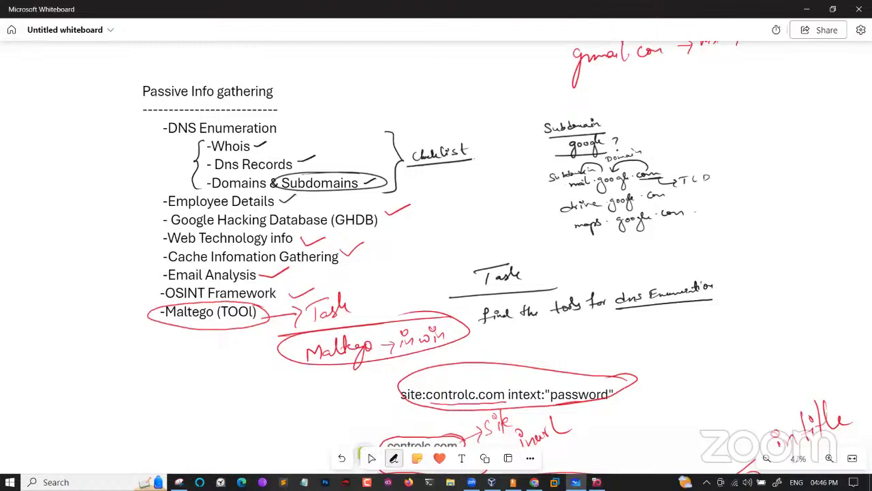
mouse_move(161, 118)
mouse_down()
mouse_move(150, 120)
mouse_move(140, 219)
mouse_move(152, 316)
mouse_up()
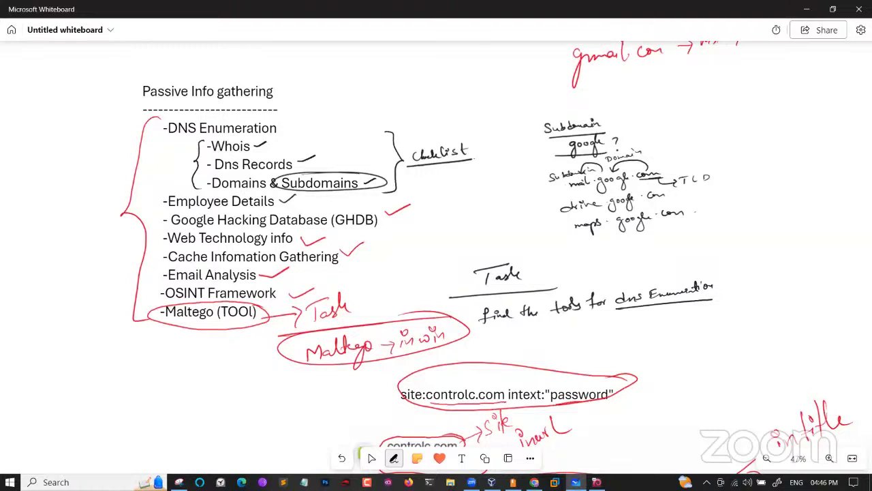
mouse_move(248, 297)
mouse_down()
mouse_move(134, 310)
mouse_move(256, 298)
mouse_move(107, 321)
mouse_up()
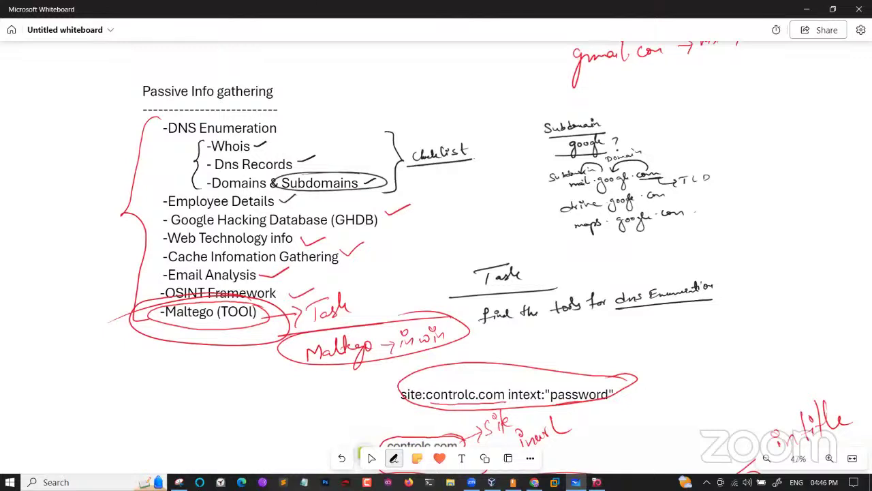
mouse_move(373, 109)
mouse_down()
mouse_move(398, 117)
mouse_move(312, 308)
mouse_up()
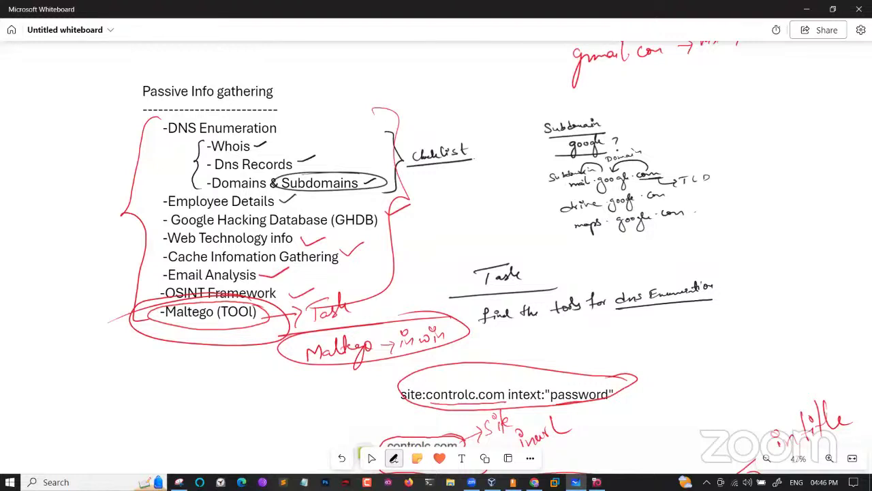
click(371, 458)
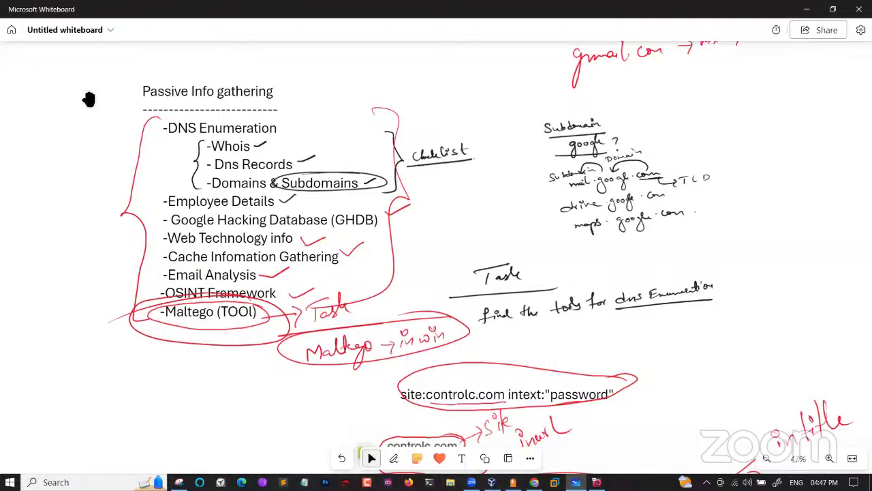
drag(118, 179, 526, 165)
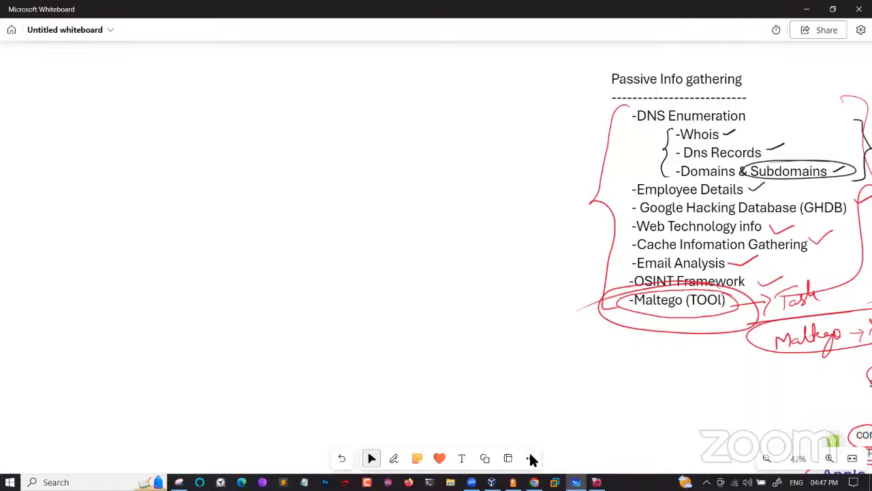
click(534, 482)
Open Google Drive in a new tab from the Google apps grid
click(755, 11)
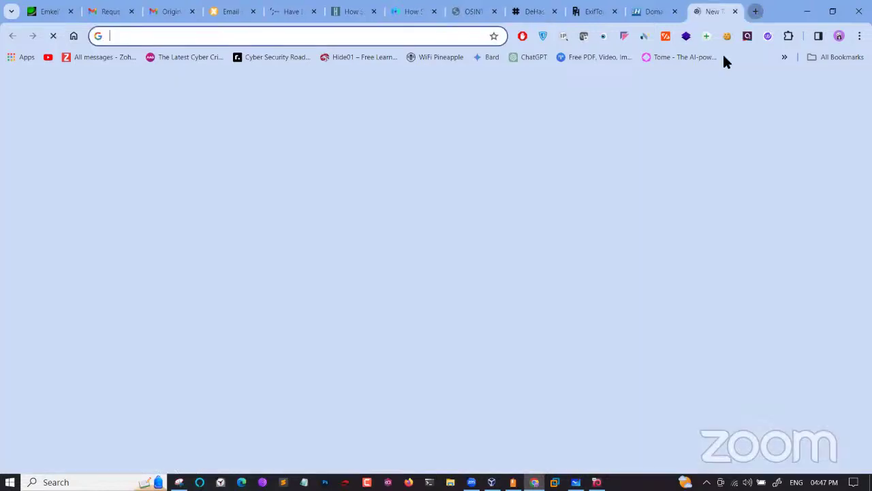
click(825, 86)
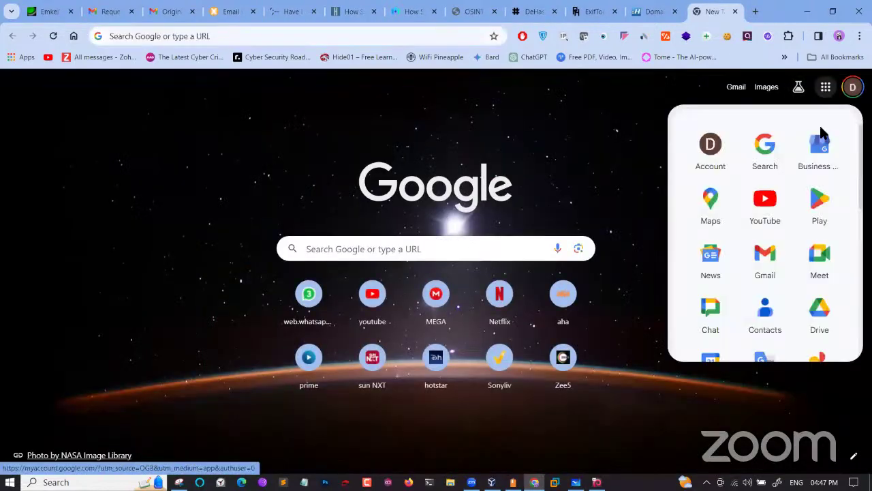
click(814, 309)
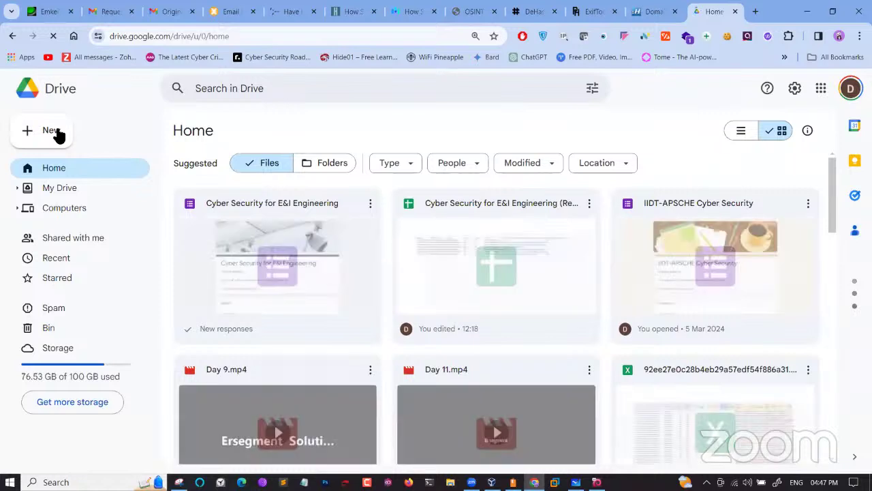
Create a folder named 'Task' in My Drive and open it
click(59, 134)
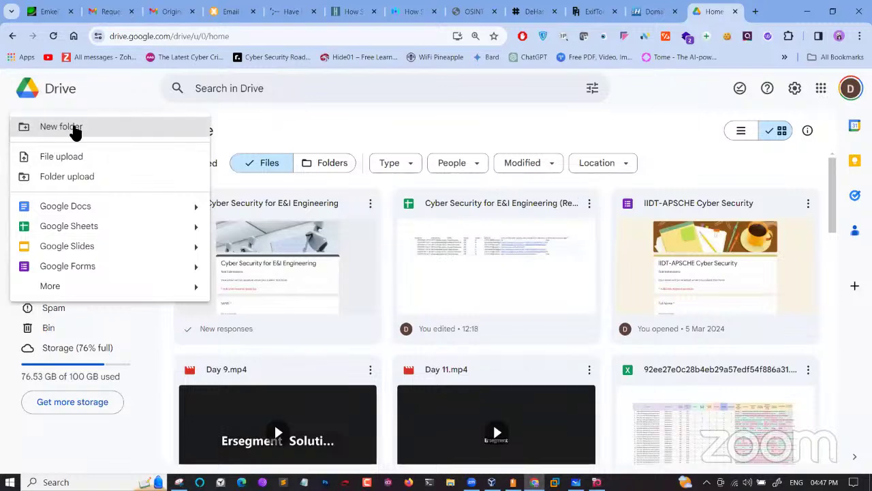
click(74, 128)
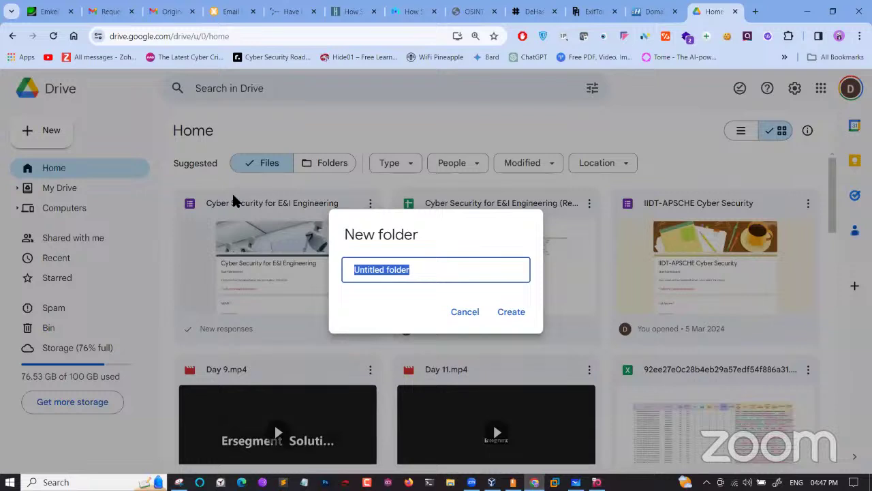
text(Task)
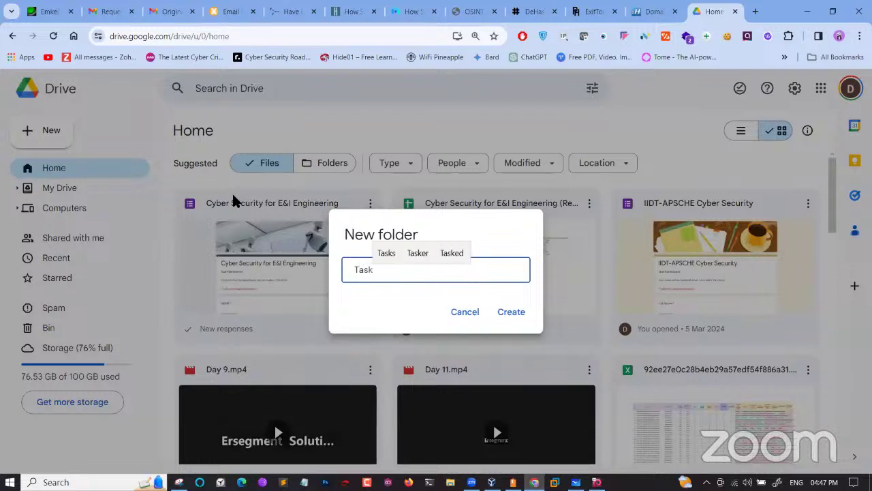
key(Return)
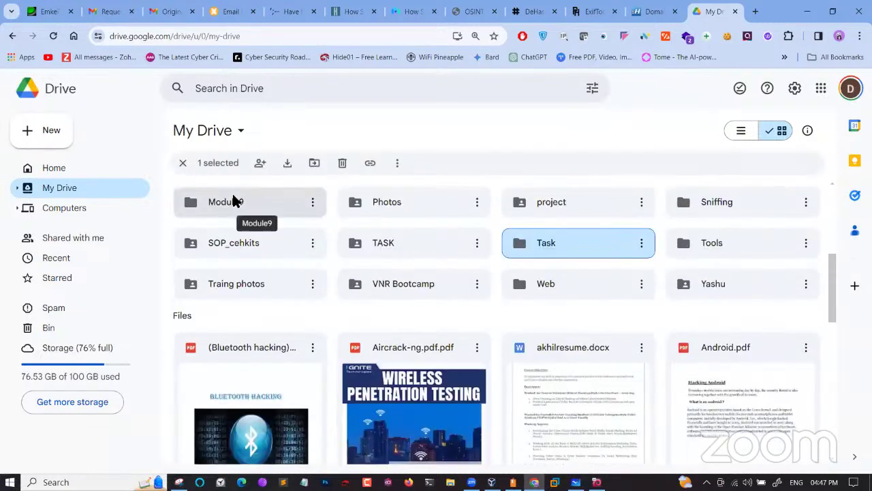
key(Return)
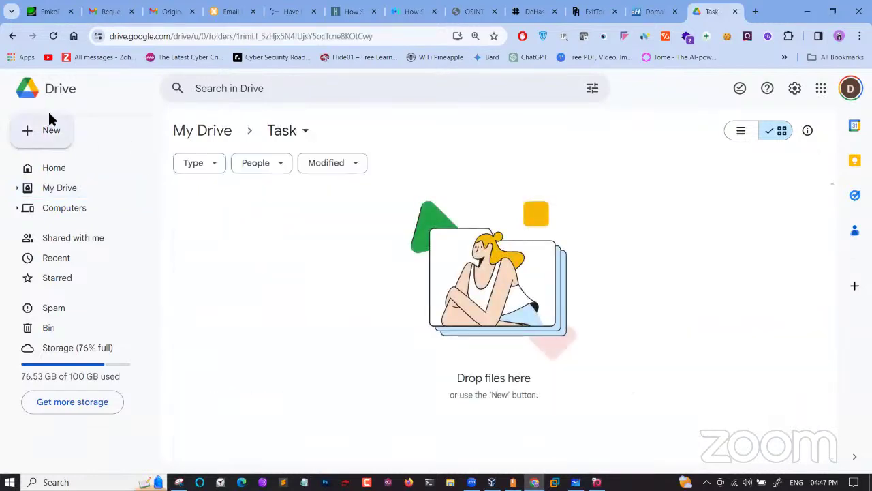
click(49, 115)
Upload 'IoT in Education Industry.ppt' from Downloads into the Task folder
click(83, 159)
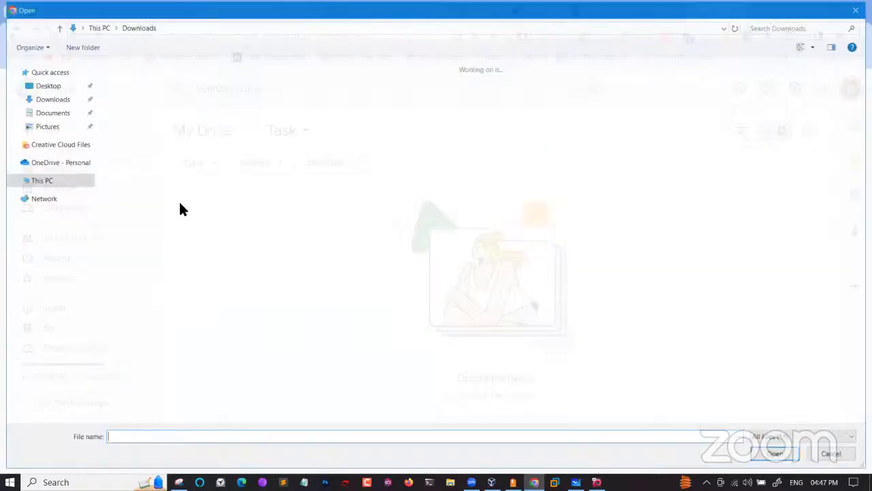
click(156, 83)
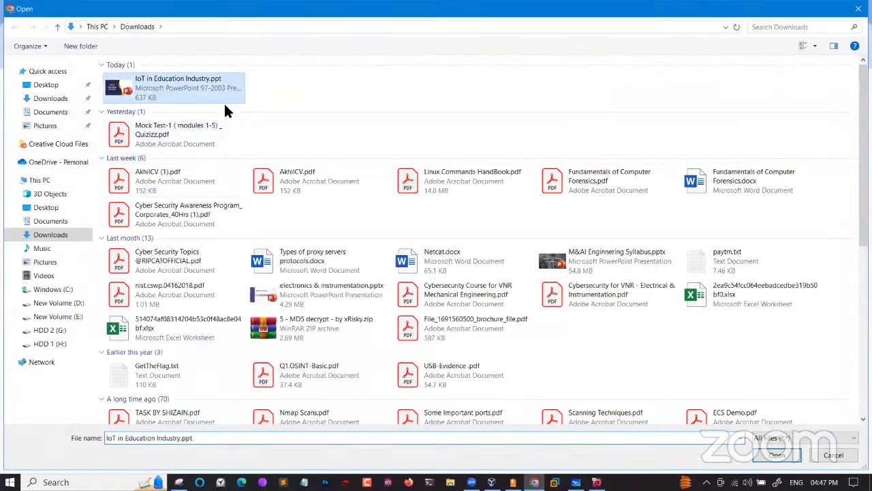
click(774, 455)
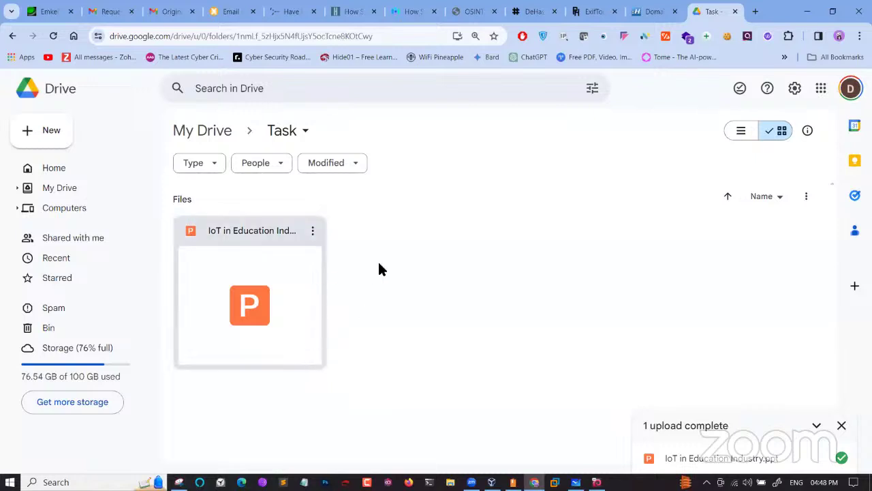
click(304, 131)
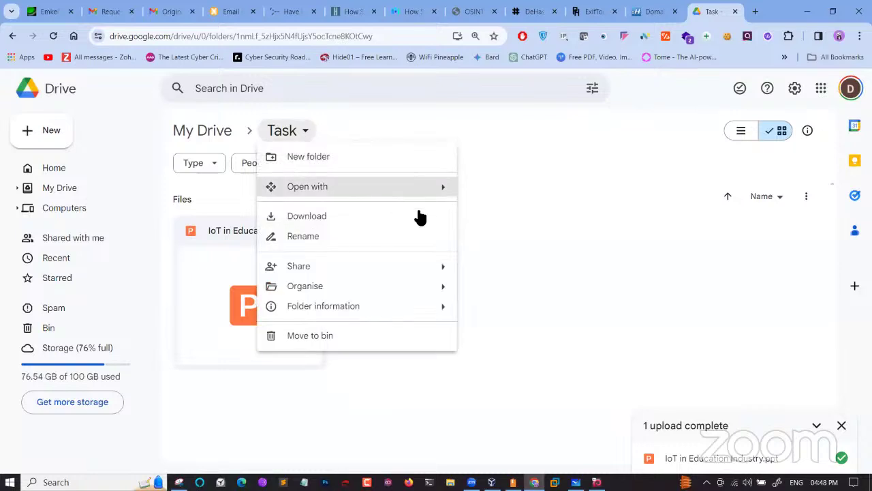
Share the Task folder with anyone with the link as Viewer, copy the link, and open a new tab
mouse_move(430, 276)
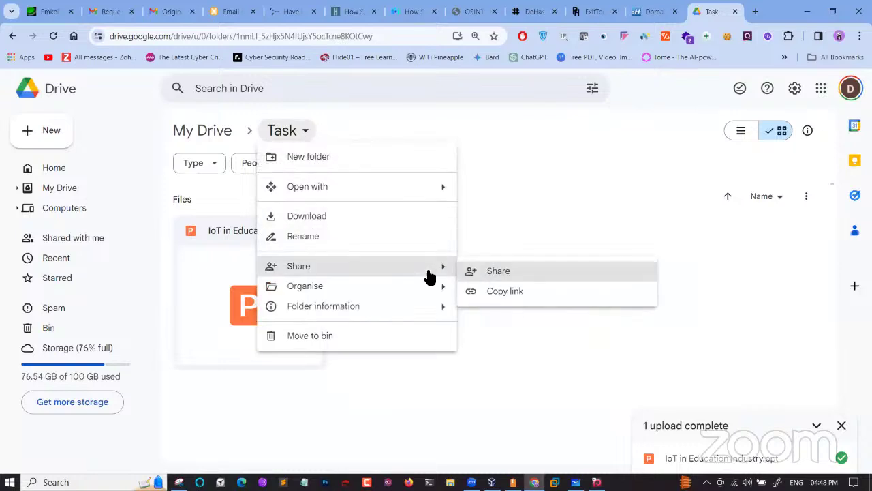
click(501, 273)
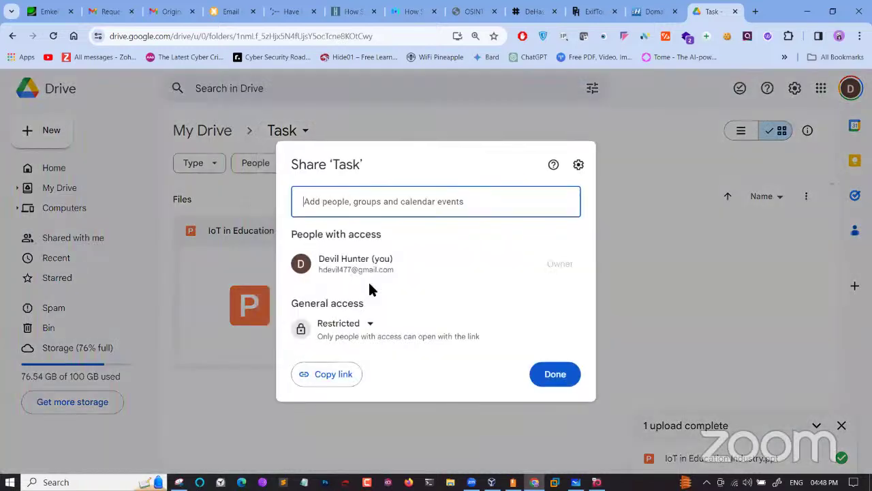
click(363, 327)
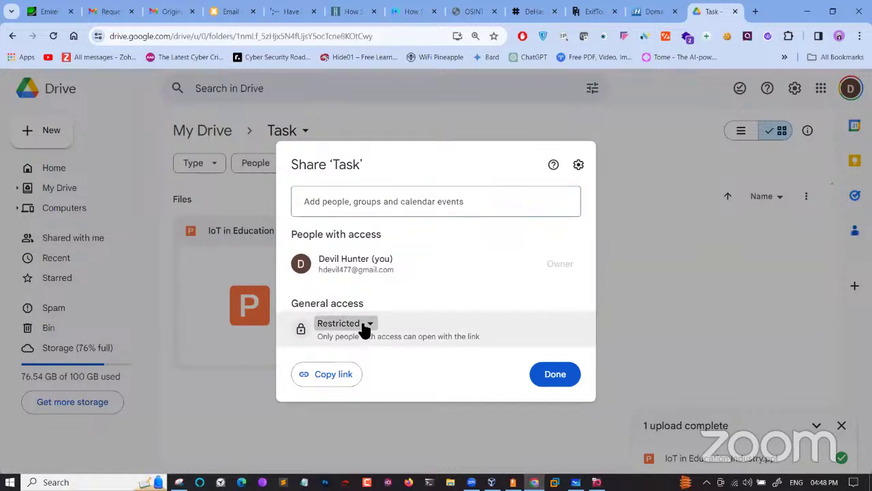
click(366, 383)
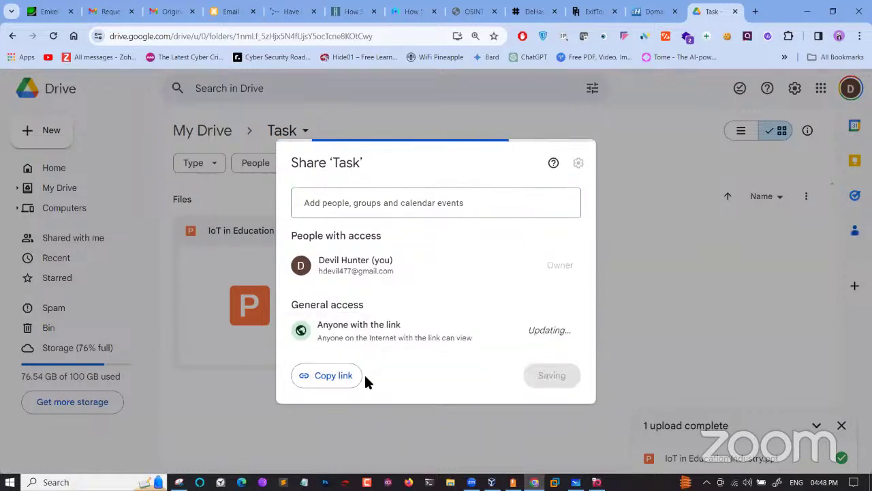
click(334, 375)
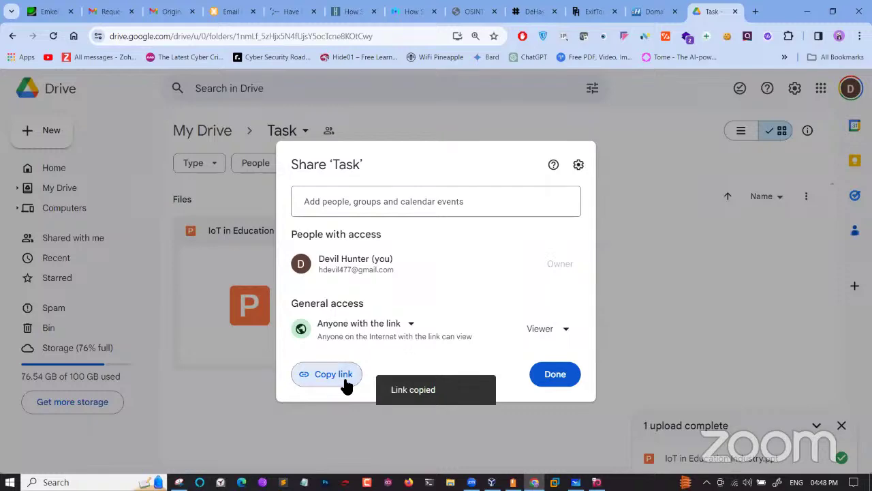
click(756, 12)
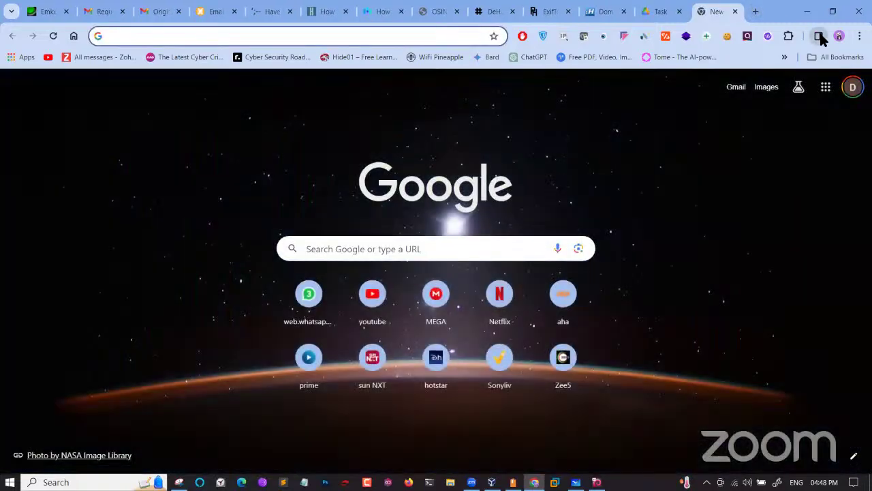
click(818, 36)
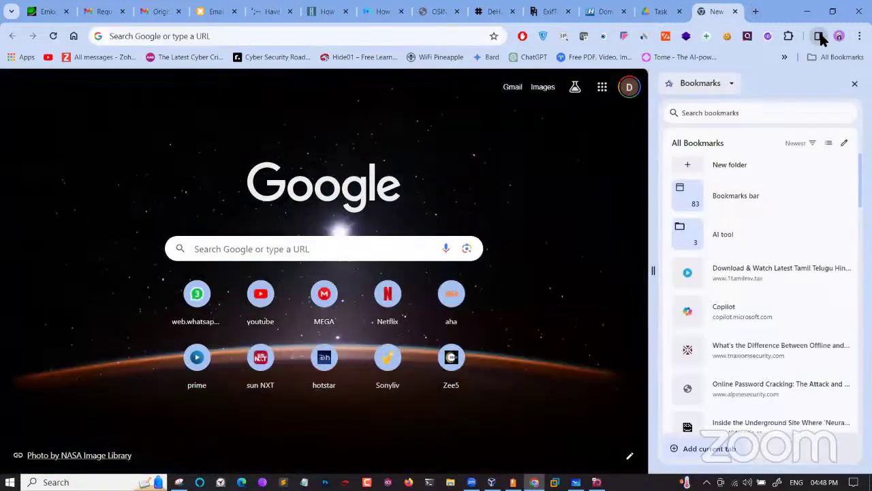
Open the IIDT-APSCHE Cyber Security form from the side panel's reading list
click(715, 85)
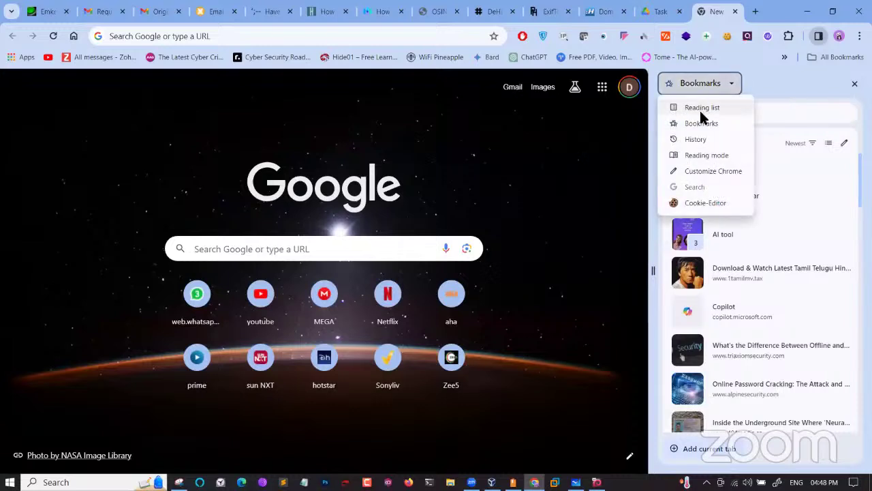
click(702, 112)
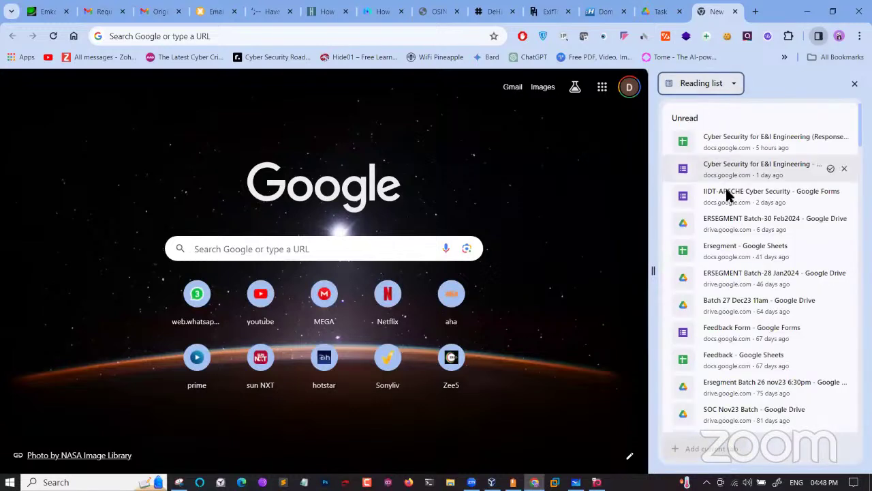
click(728, 196)
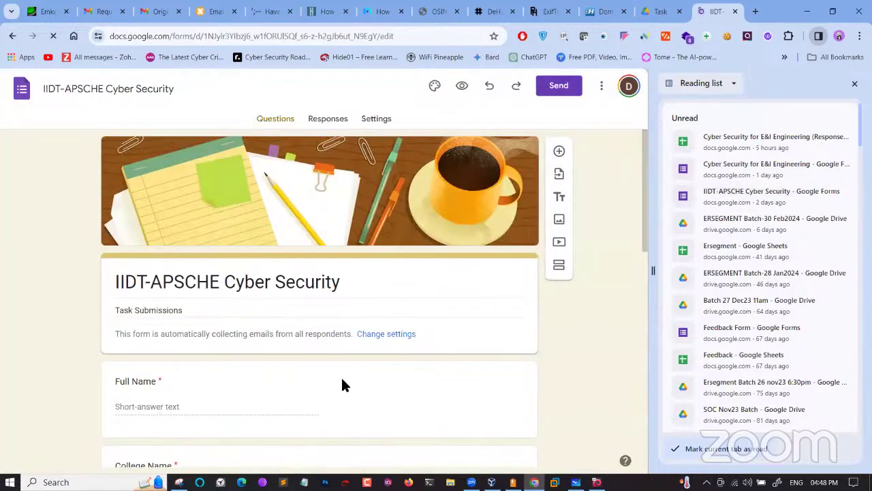
Review the Drive Link question, then preview the form as a respondent
scroll(341, 375, down, 2)
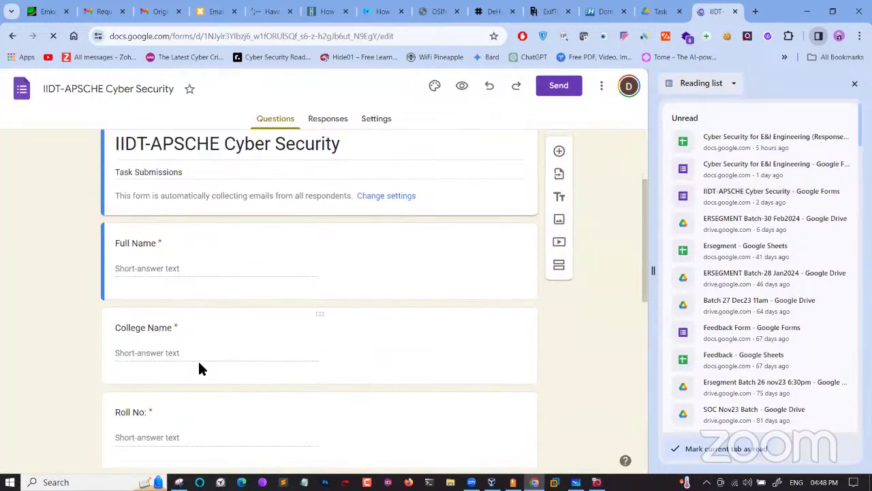
scroll(198, 359, down, 2)
scroll(202, 407, down, 5)
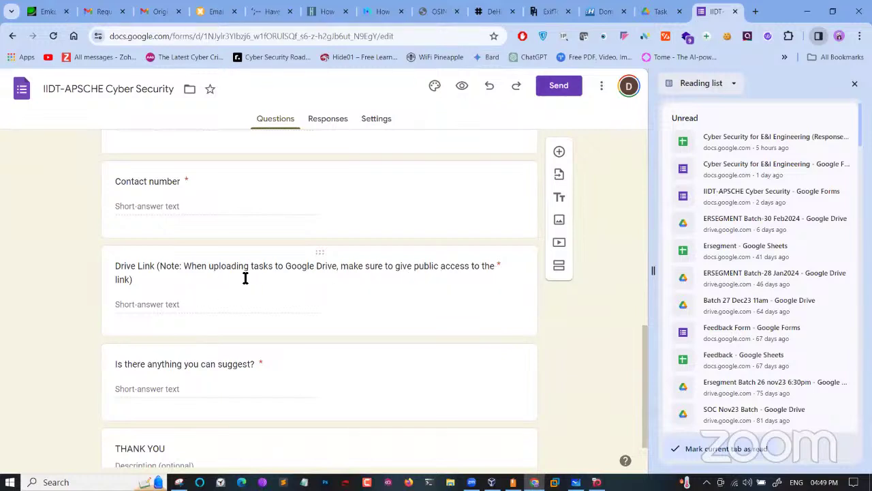
click(202, 287)
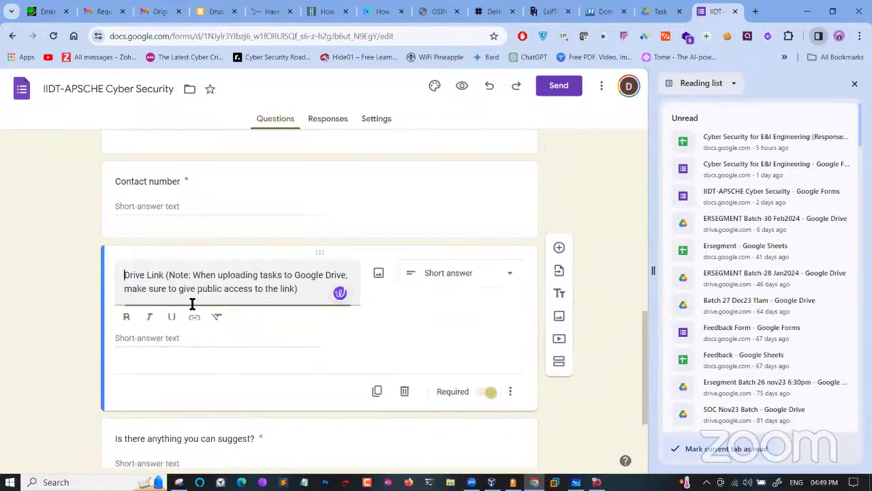
click(160, 343)
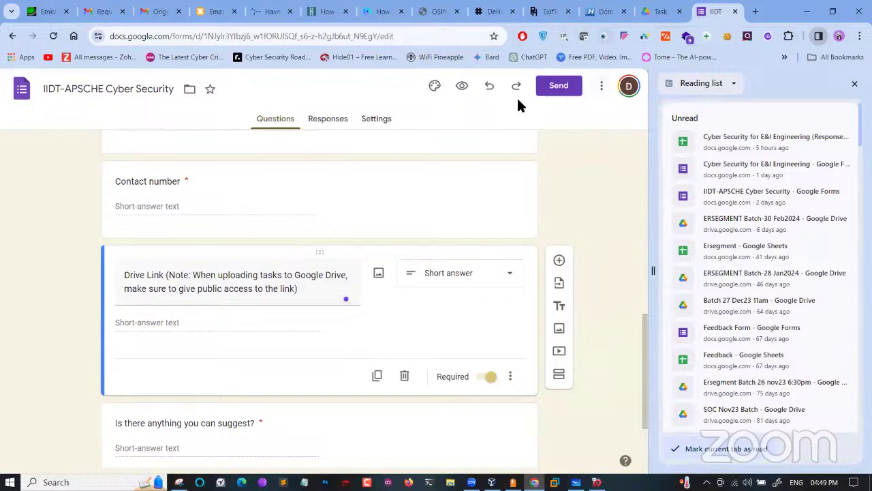
click(466, 90)
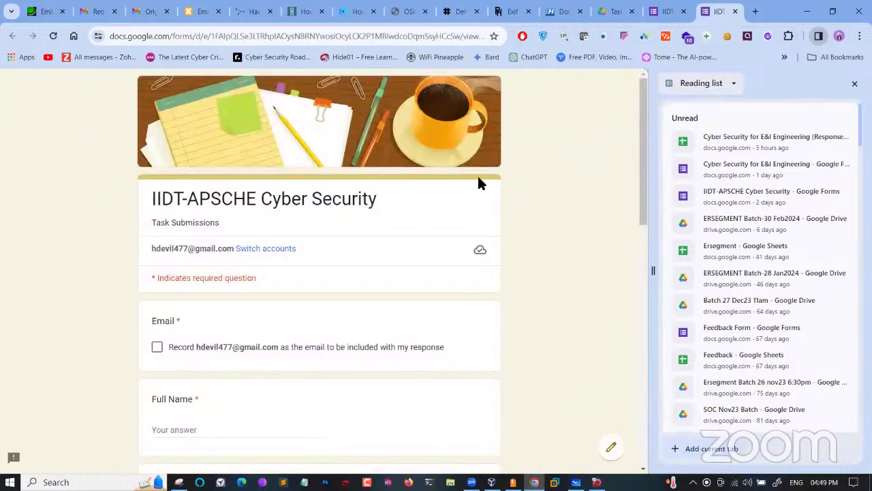
Scroll through the respondent preview and return to the form editor tab
scroll(479, 182, down, 12)
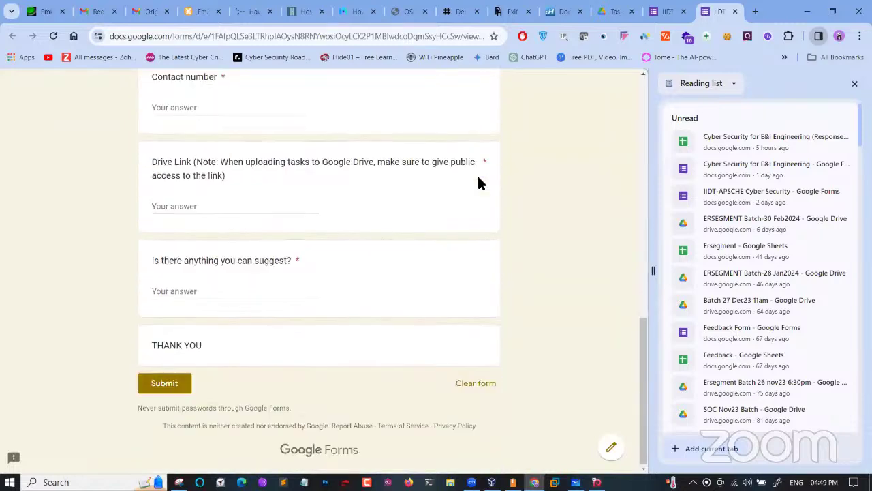
scroll(479, 183, up, 10)
scroll(479, 183, up, 2)
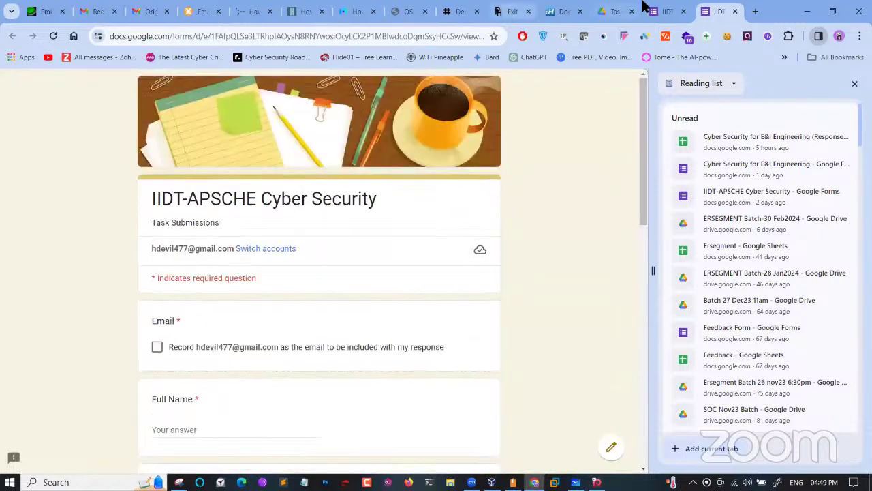
click(665, 12)
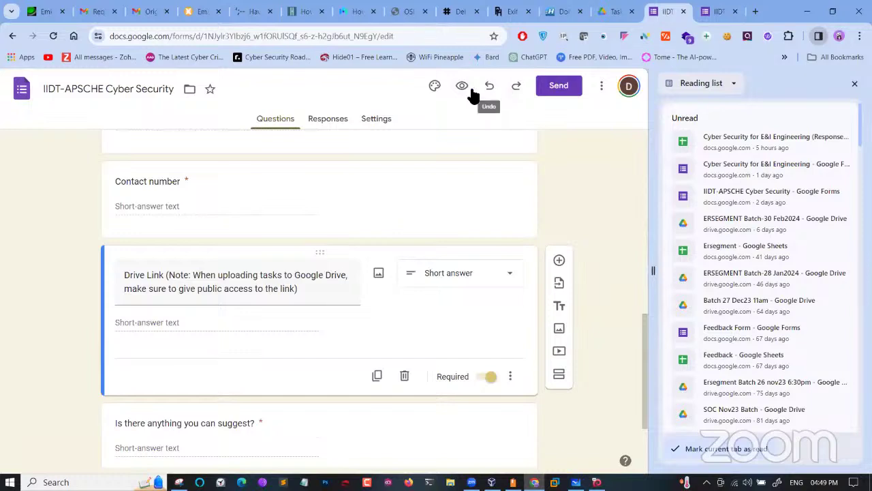
Copy the form's shortened share link from the Send dialog, then close it
click(563, 86)
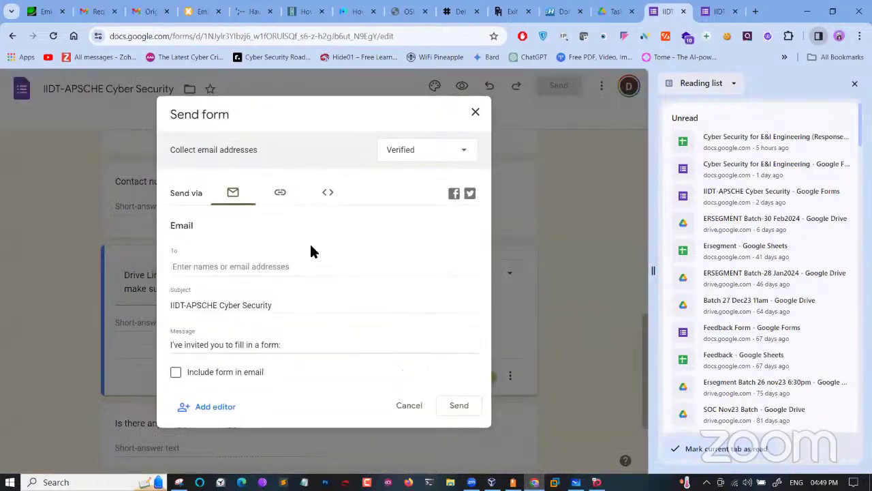
click(277, 199)
click(177, 266)
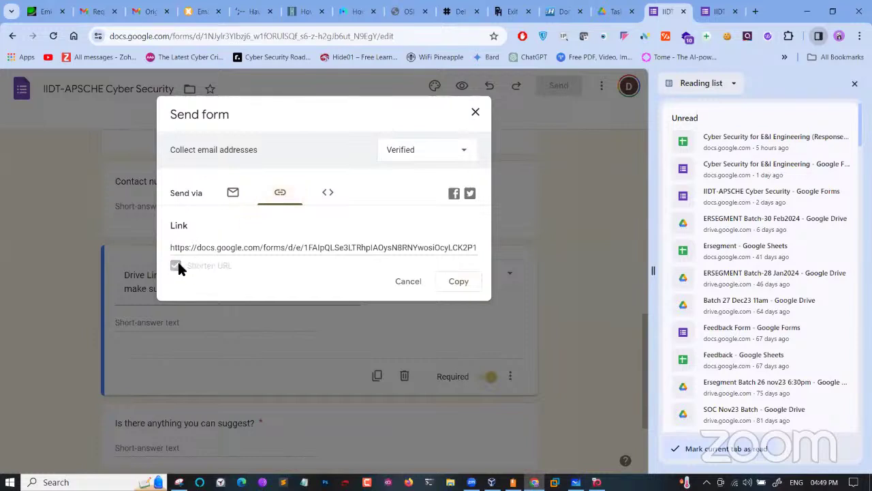
right_click(225, 253)
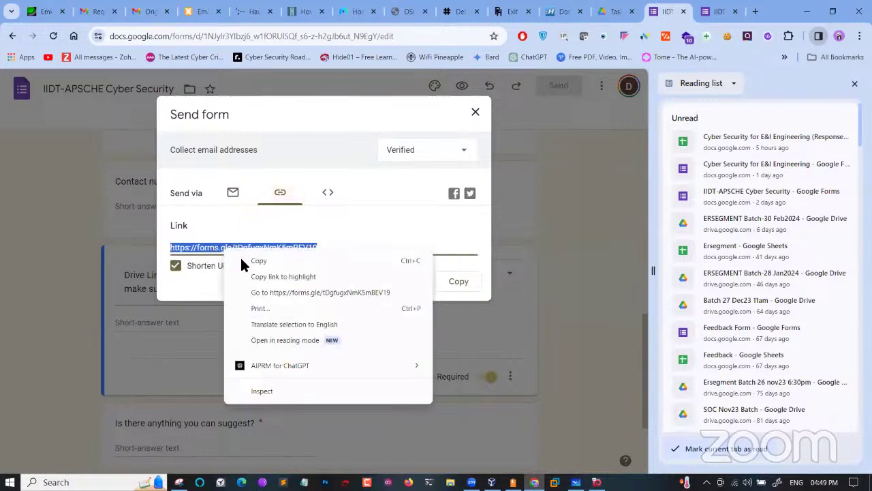
click(242, 260)
click(452, 285)
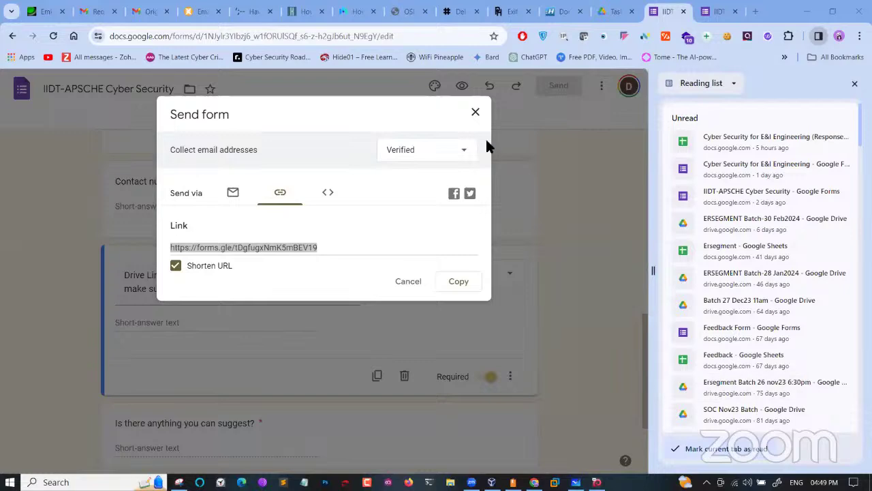
click(518, 117)
click(516, 116)
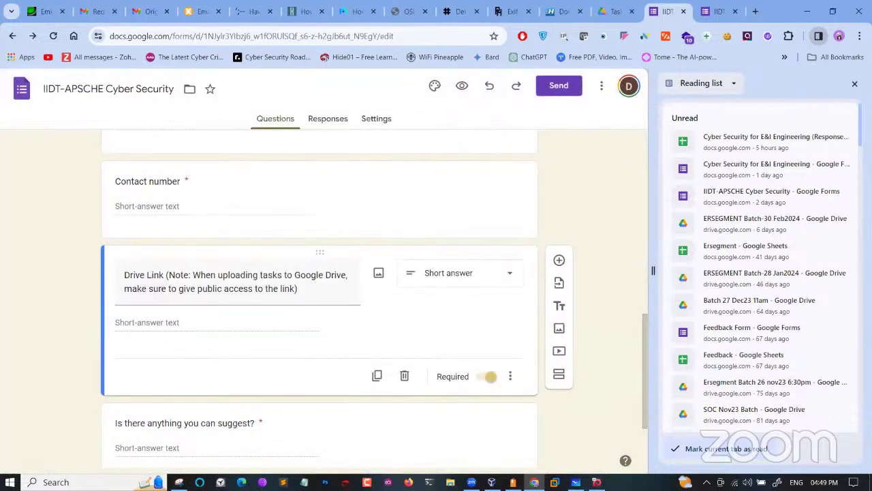
Close the form editor and live form tabs, then open the form responses spreadsheet from the Reading list
click(855, 84)
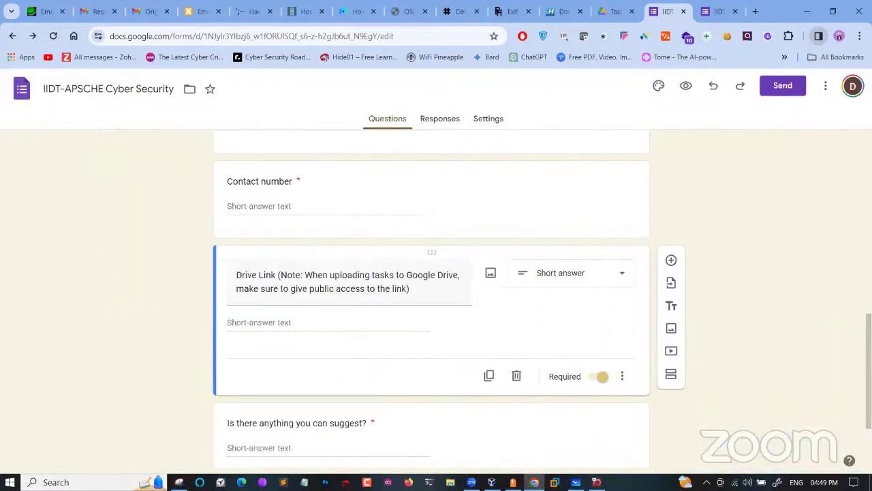
click(684, 12)
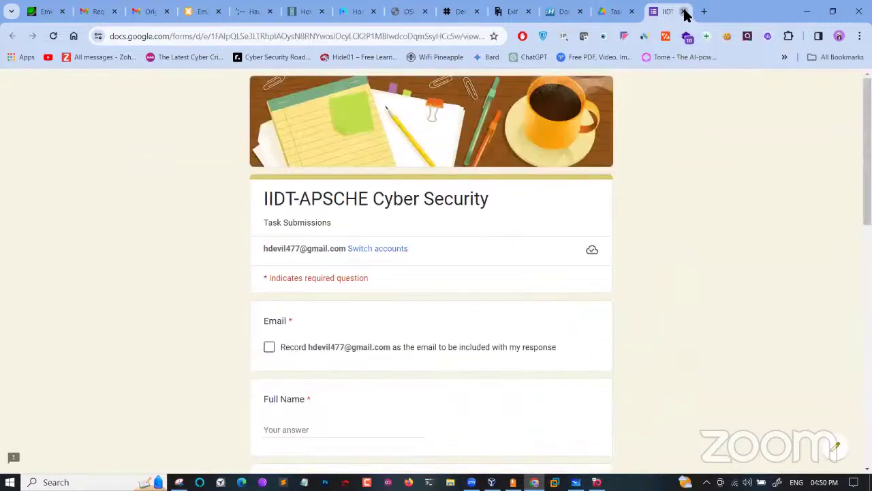
click(683, 12)
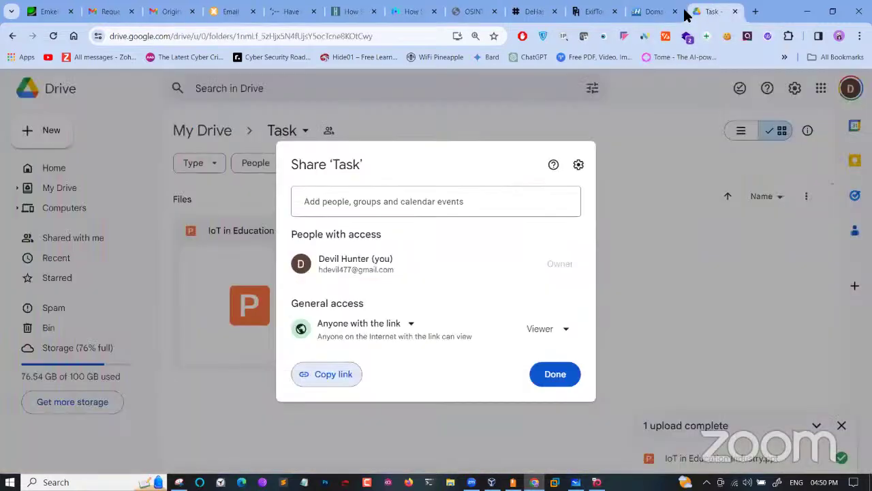
click(819, 37)
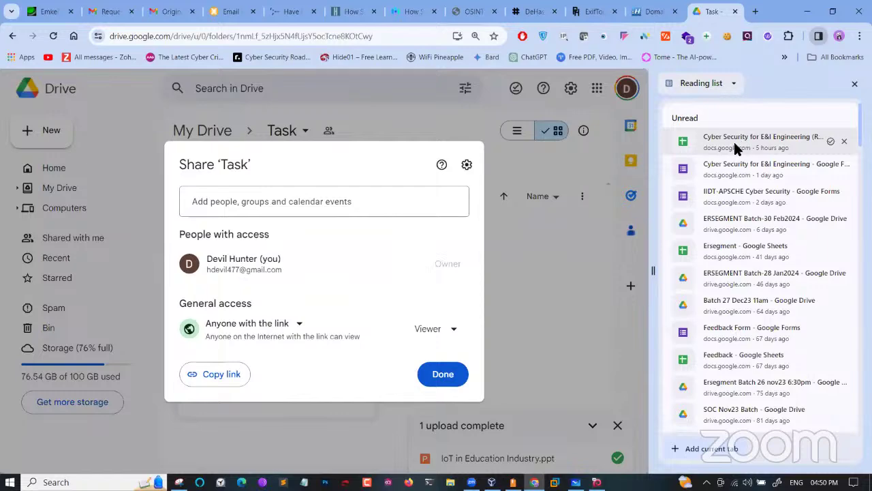
click(725, 138)
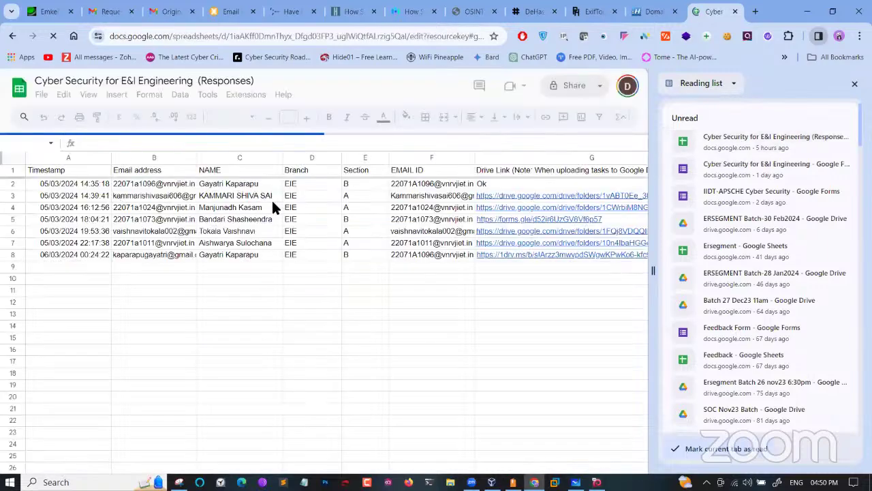
Follow cell G4's Drive link and read through the student's Assignment.pdf, then close the preview
scroll(259, 211, right, 5)
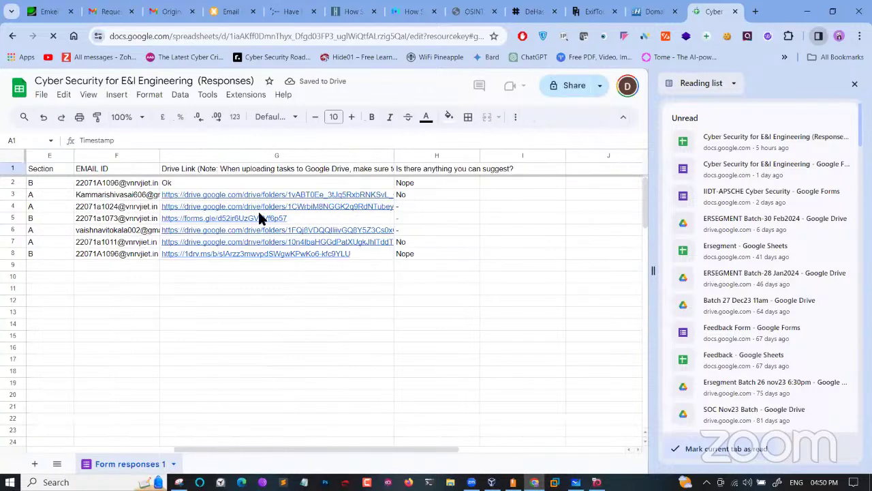
click(210, 206)
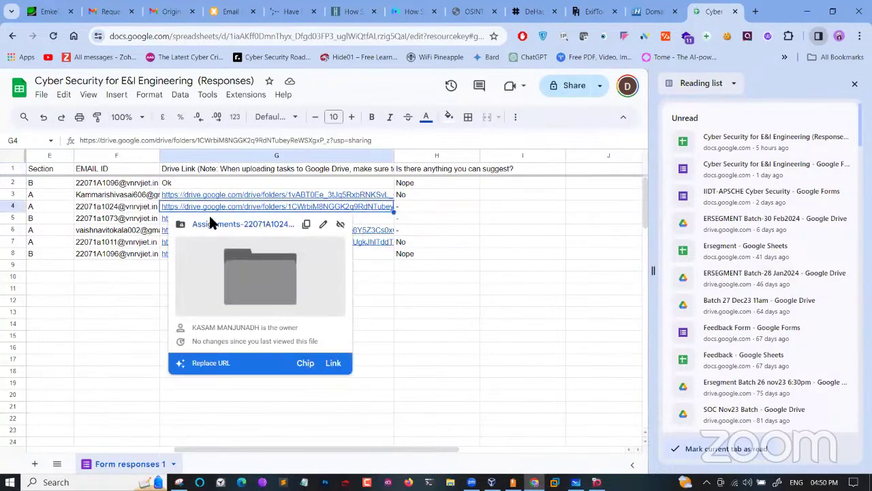
click(210, 220)
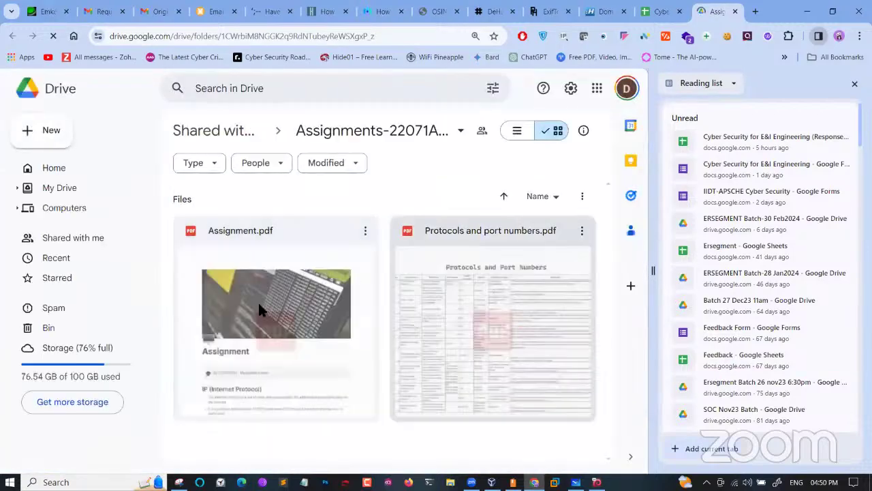
click(341, 310)
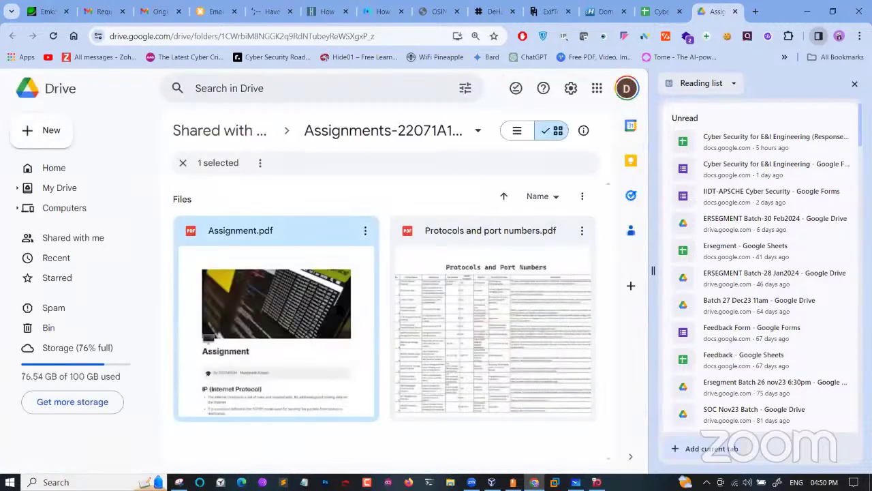
double_click(335, 299)
scroll(335, 300, down, 6)
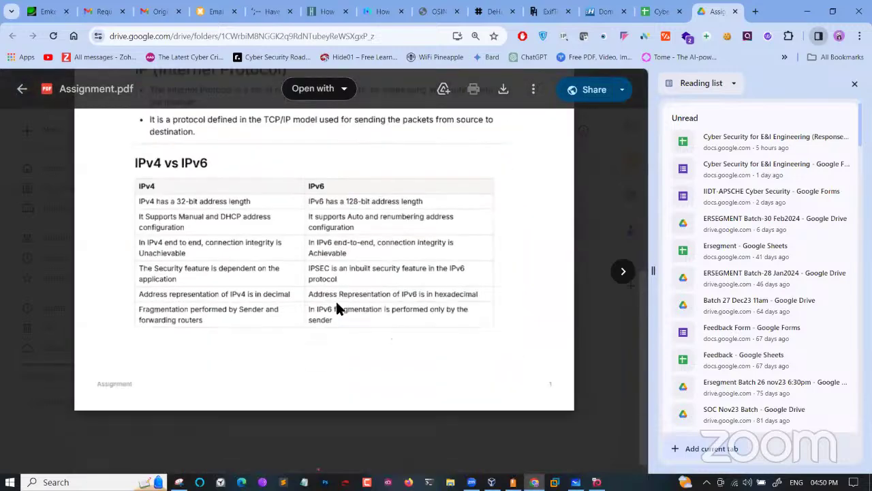
scroll(336, 302, down, 10)
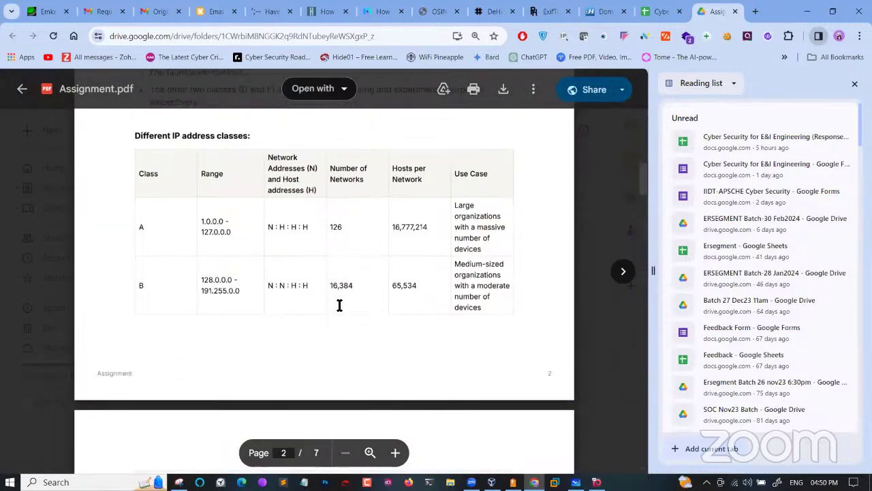
scroll(340, 305, down, 5)
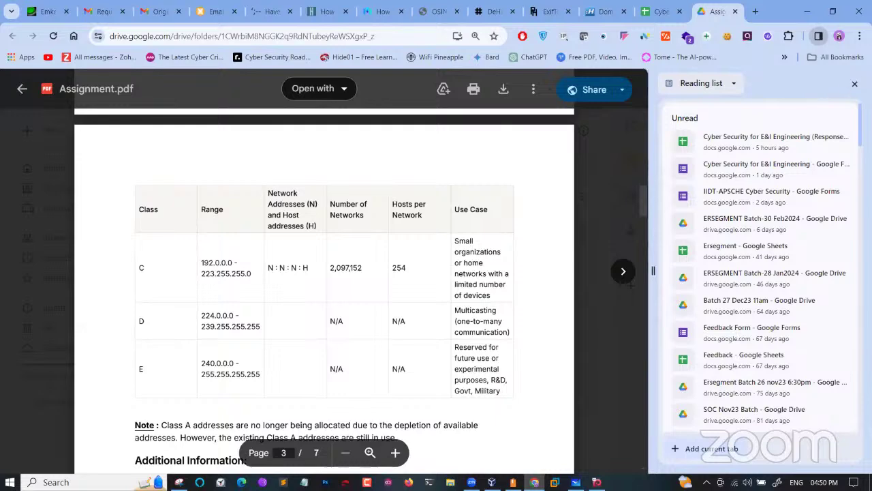
click(855, 83)
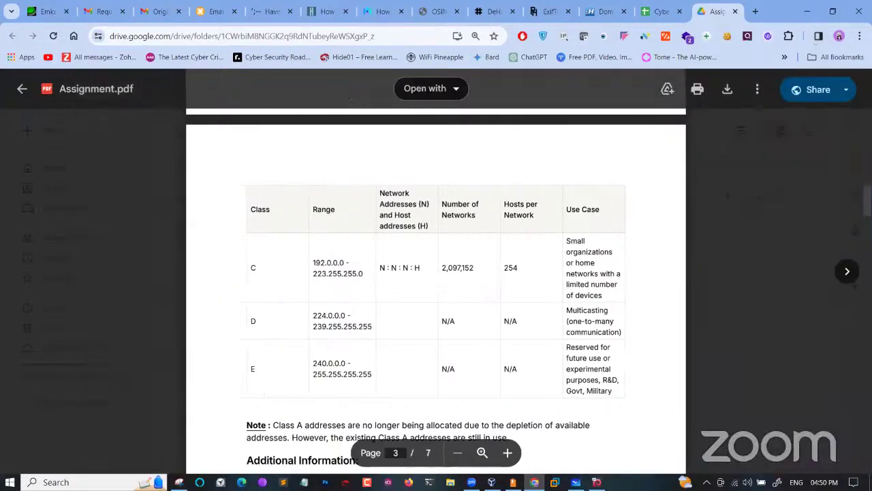
click(754, 163)
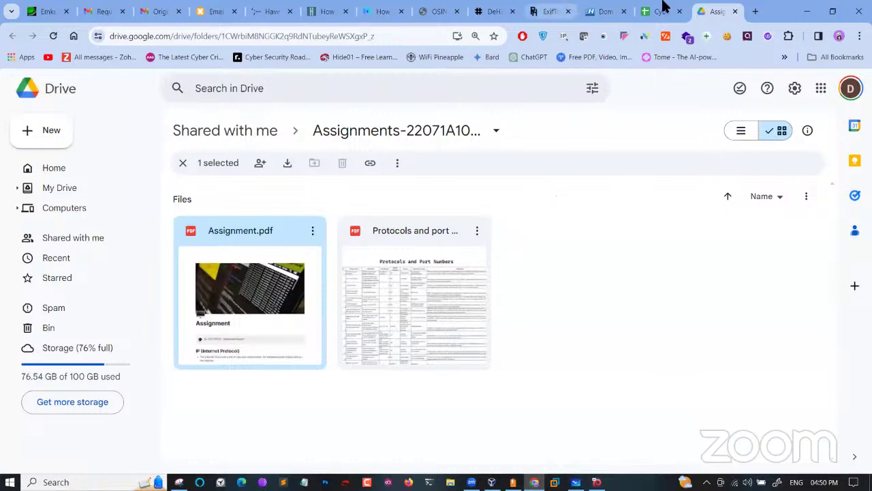
Close the submission folder, responses sheet, Domain Dossier, ExifTool, DeHashed, OSINT Framework and password checker tabs
click(735, 13)
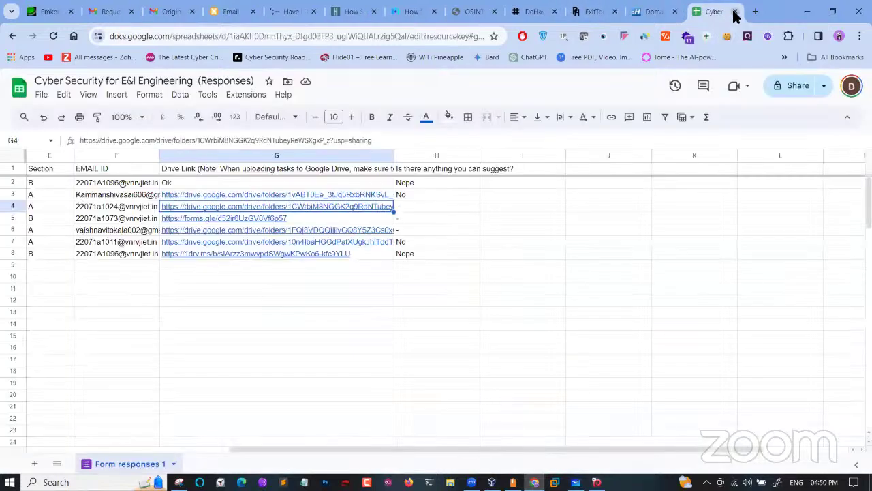
click(734, 13)
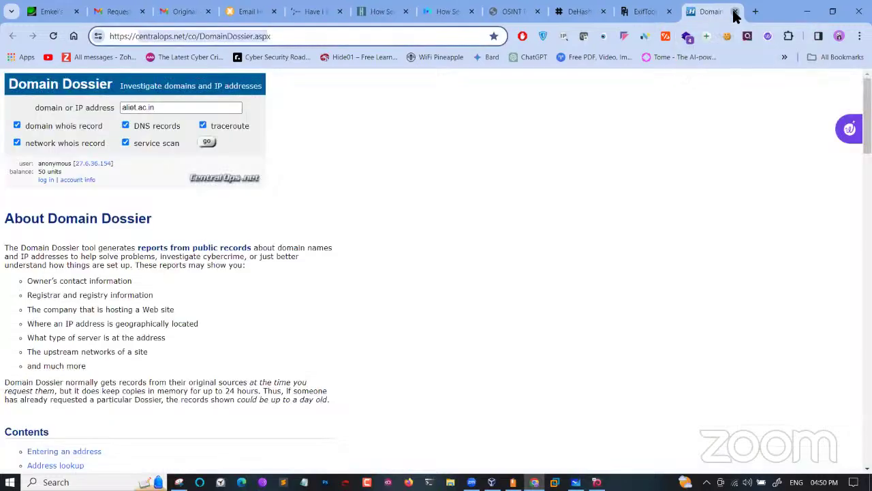
click(735, 12)
click(735, 12)
click(735, 13)
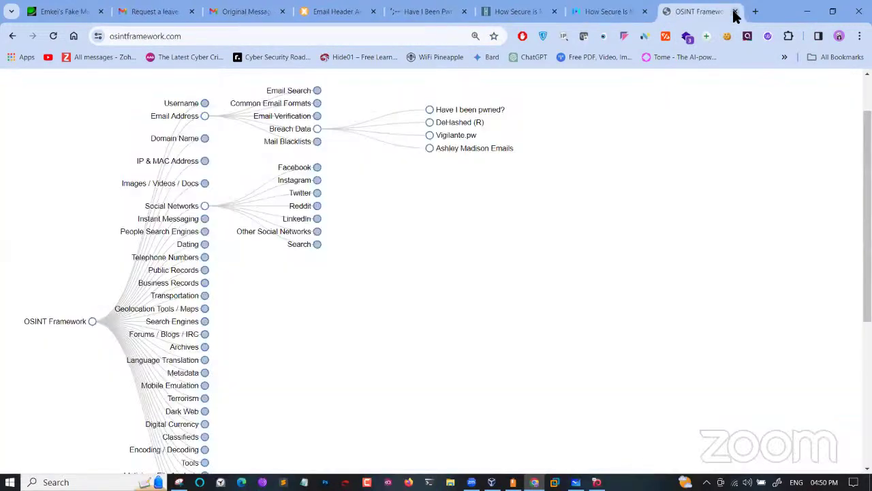
click(735, 12)
click(734, 12)
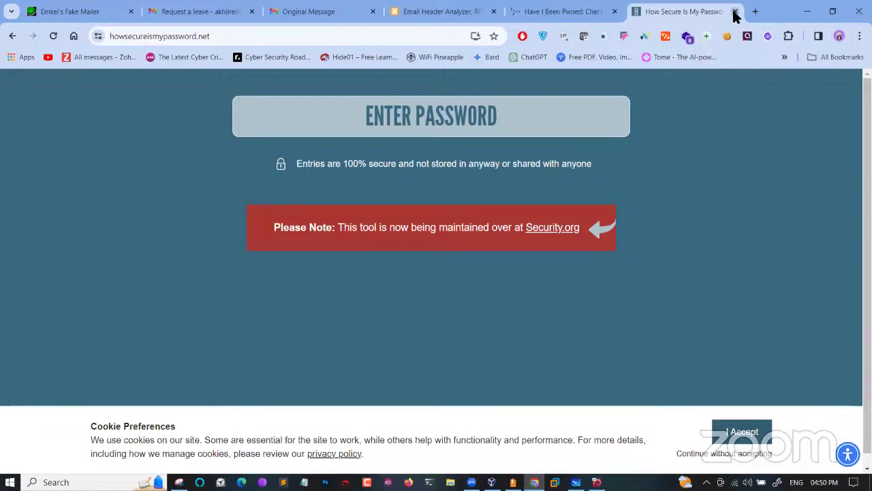
click(735, 12)
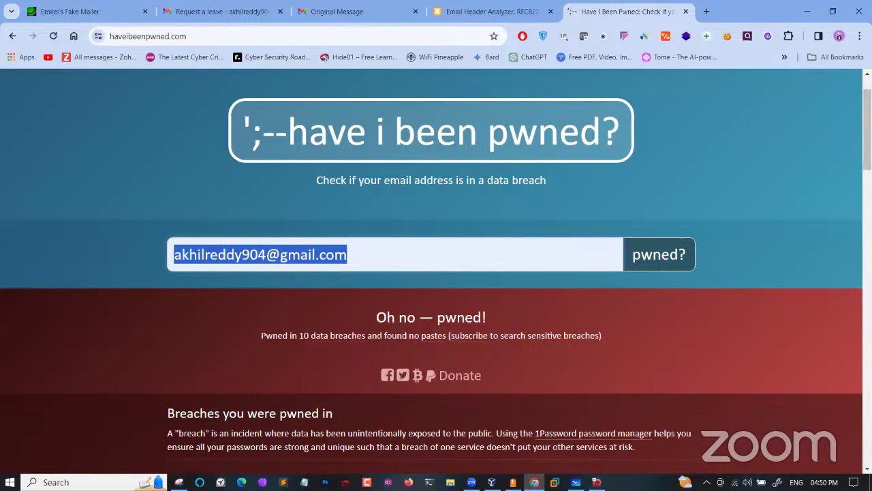
Close Chrome and pan the whiteboard to centre the Passive Info gathering checklist
click(859, 11)
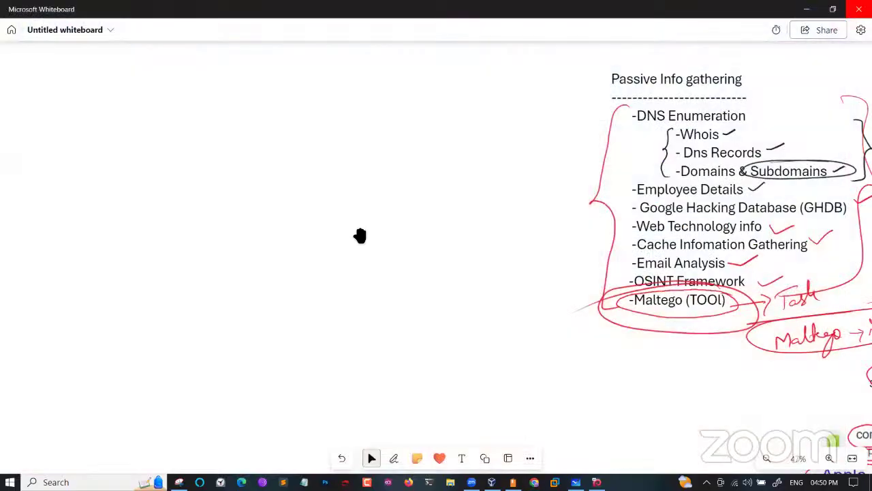
drag(420, 255, 98, 286)
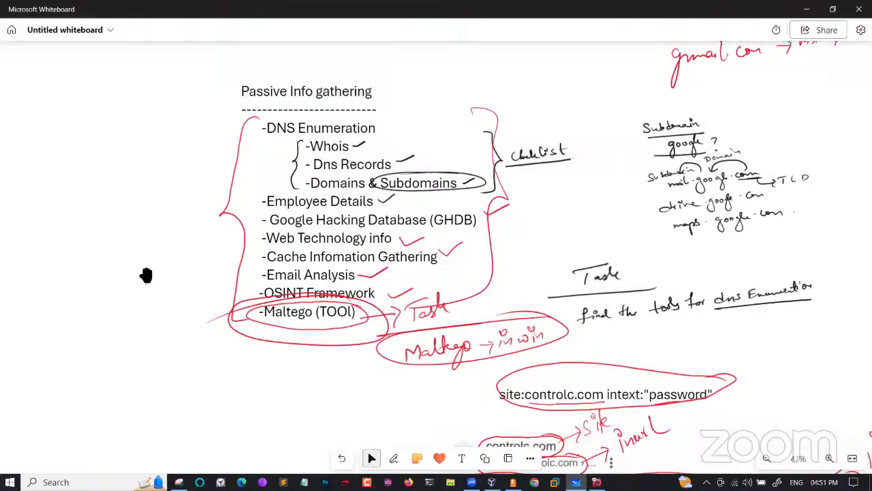
drag(146, 273, 76, 301)
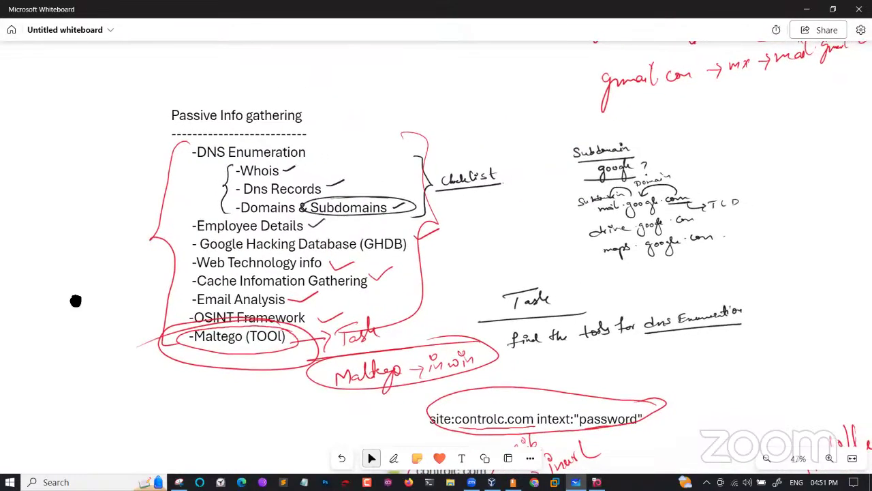